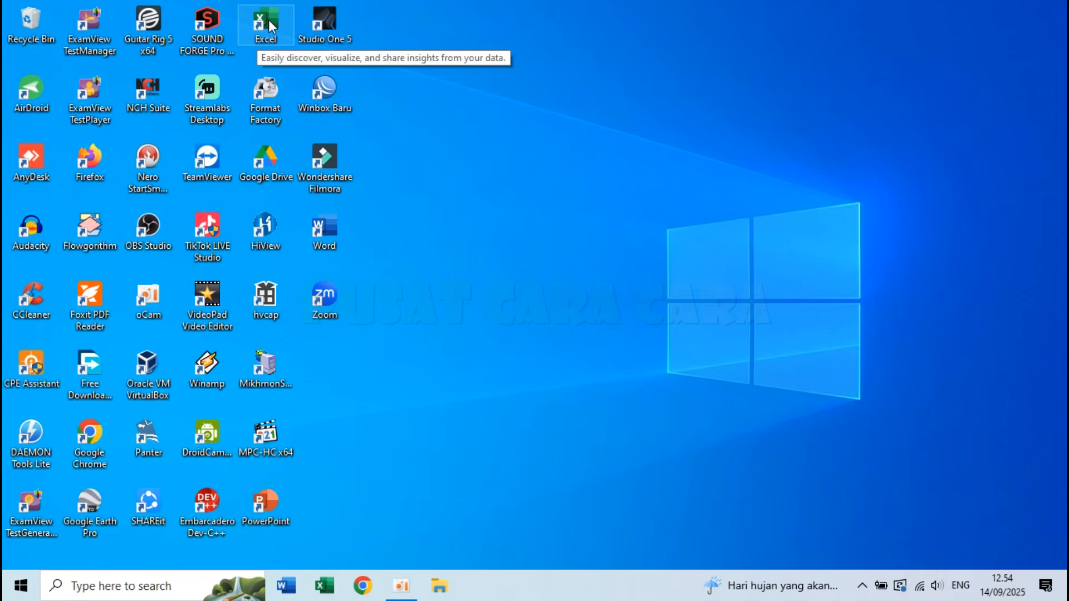
# Step: Launch Excel from its desktop shortcut with a blank workbook, and close the program again
pyautogui.doubleClick(268, 19)
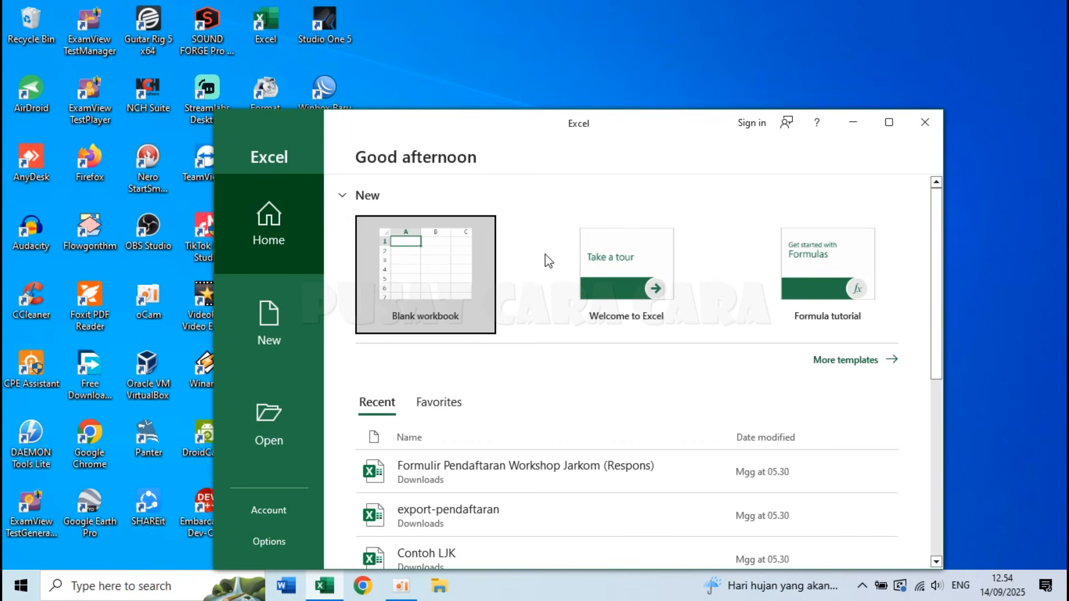
pyautogui.click(414, 285)
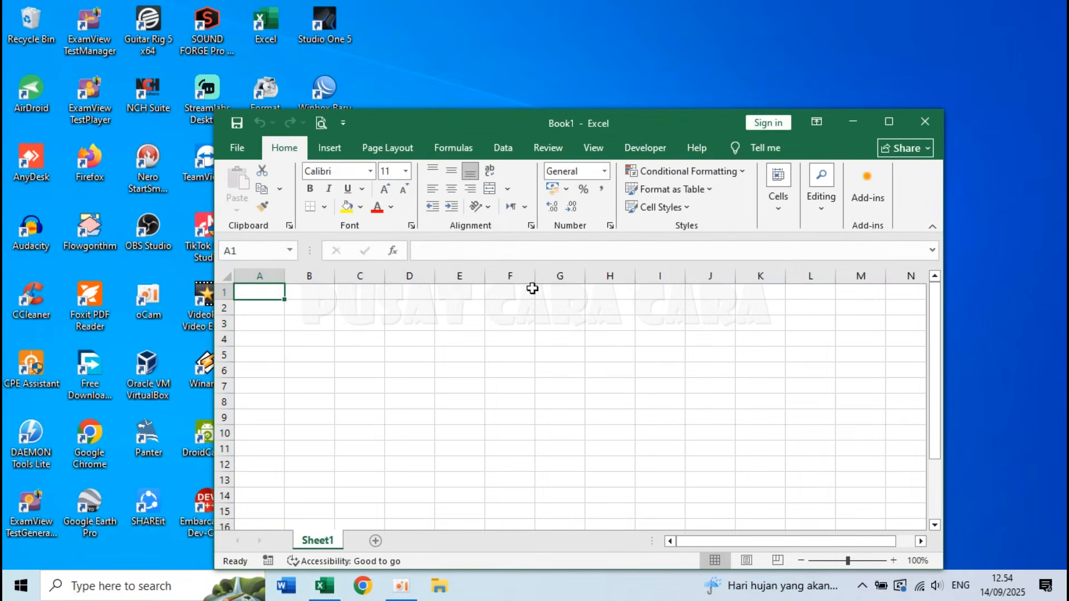
pyautogui.click(926, 120)
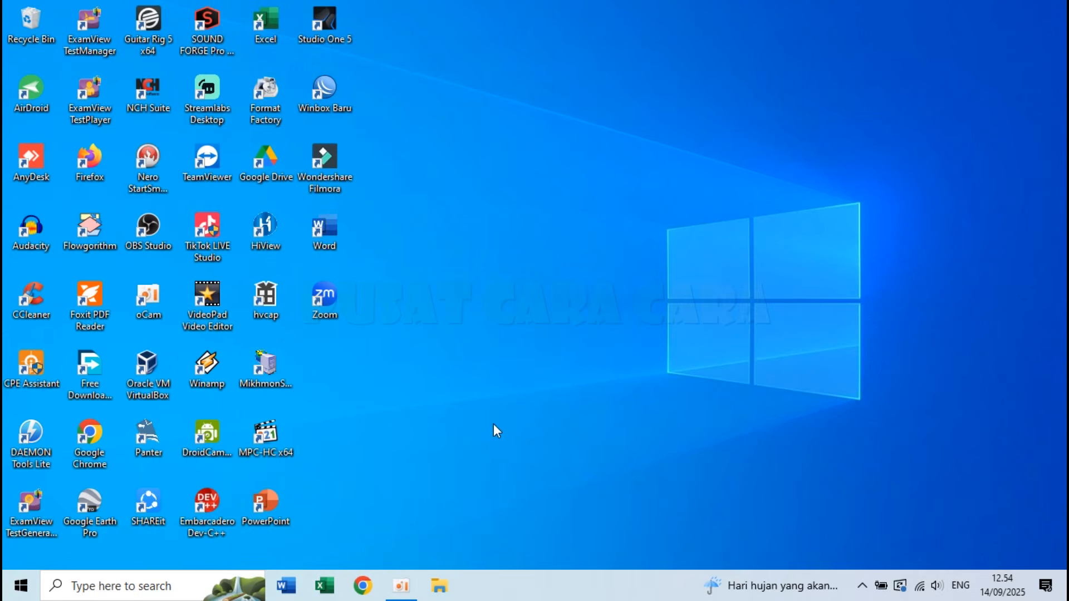
# Step: Search Windows for "excel", launch the Excel app from the results, and close it again
pyautogui.click(16, 593)
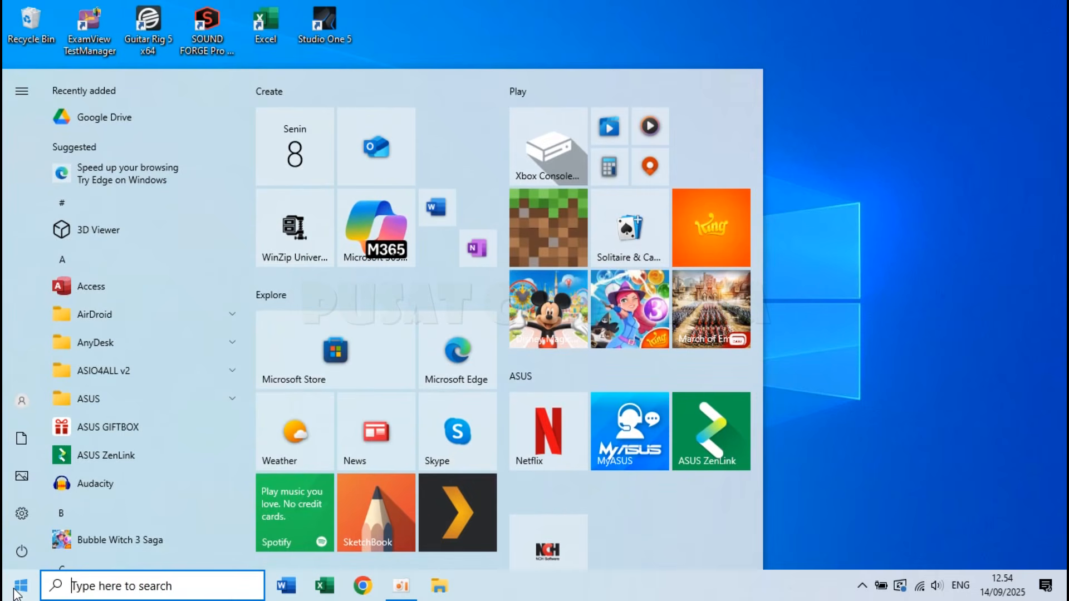
pyautogui.write('ex')
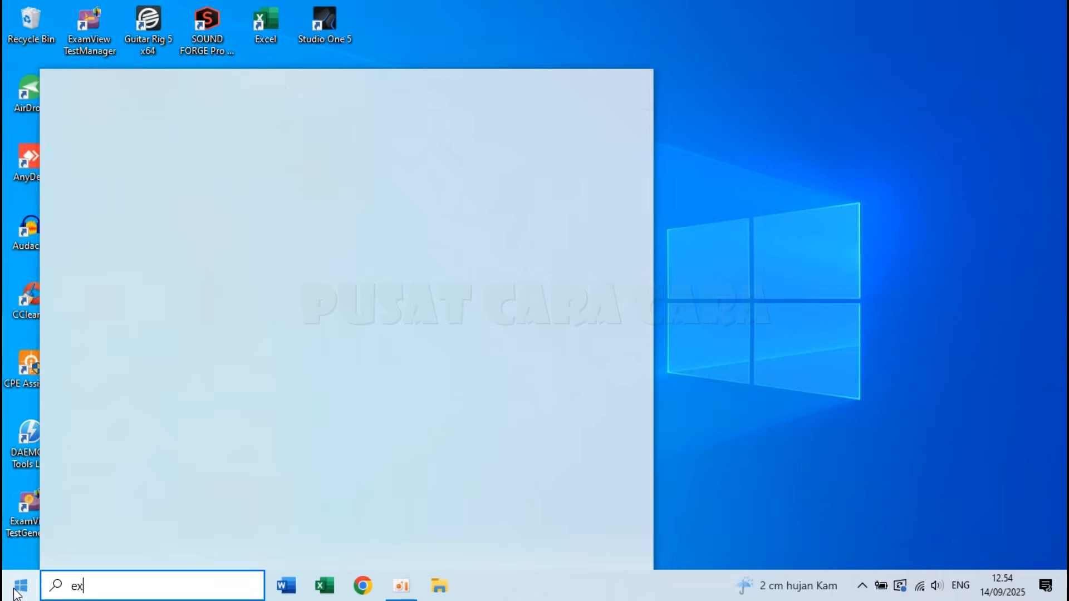
pyautogui.write('cel')
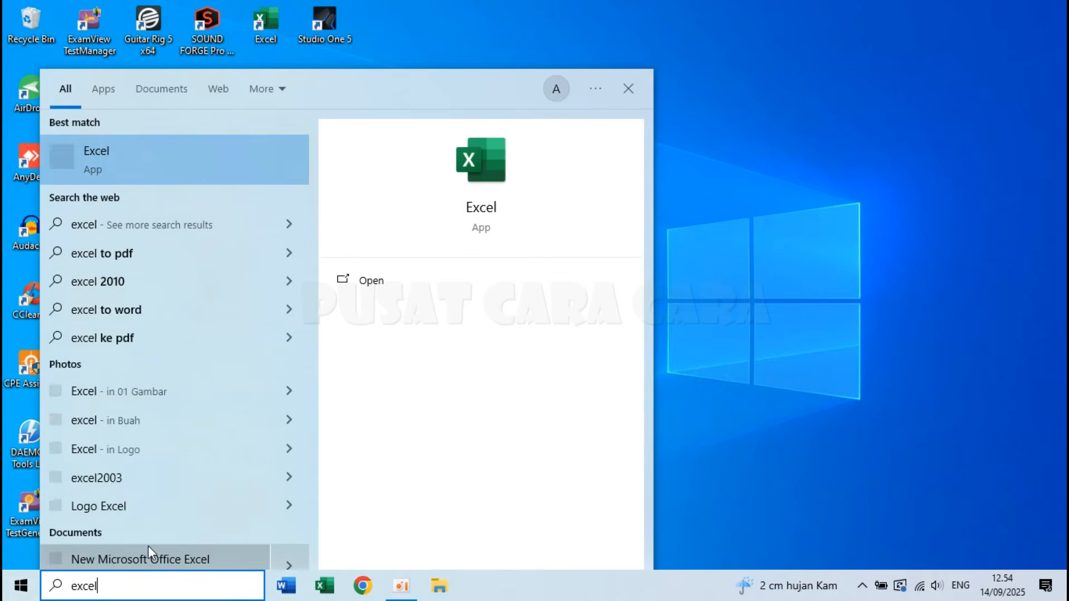
pyautogui.click(493, 176)
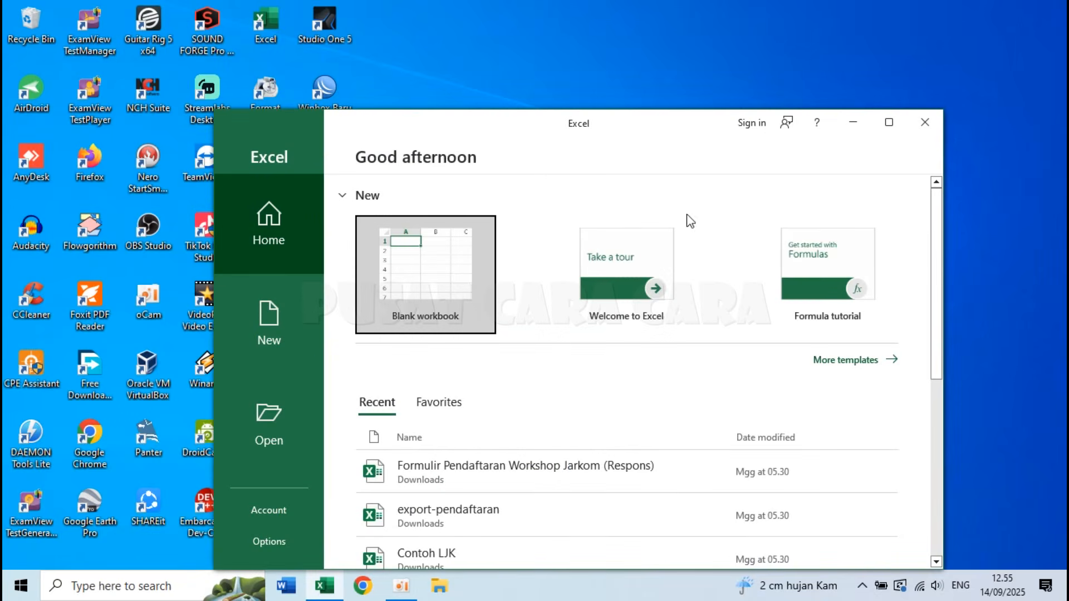
pyautogui.click(926, 123)
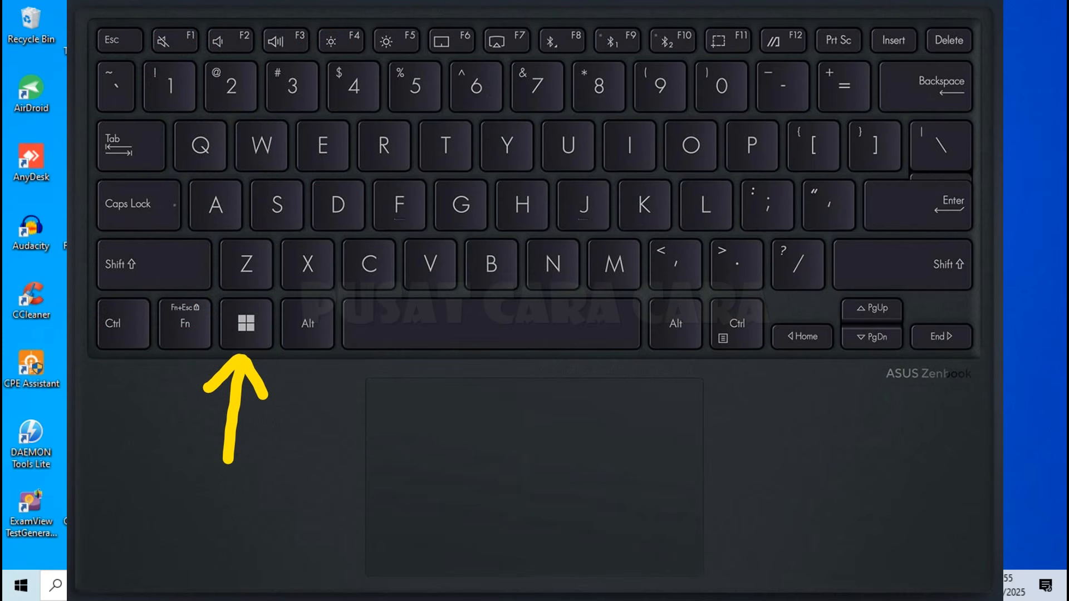
# Step: Launch Excel through the Windows Run dialog with the command EXCEL
pyautogui.press('super+r')
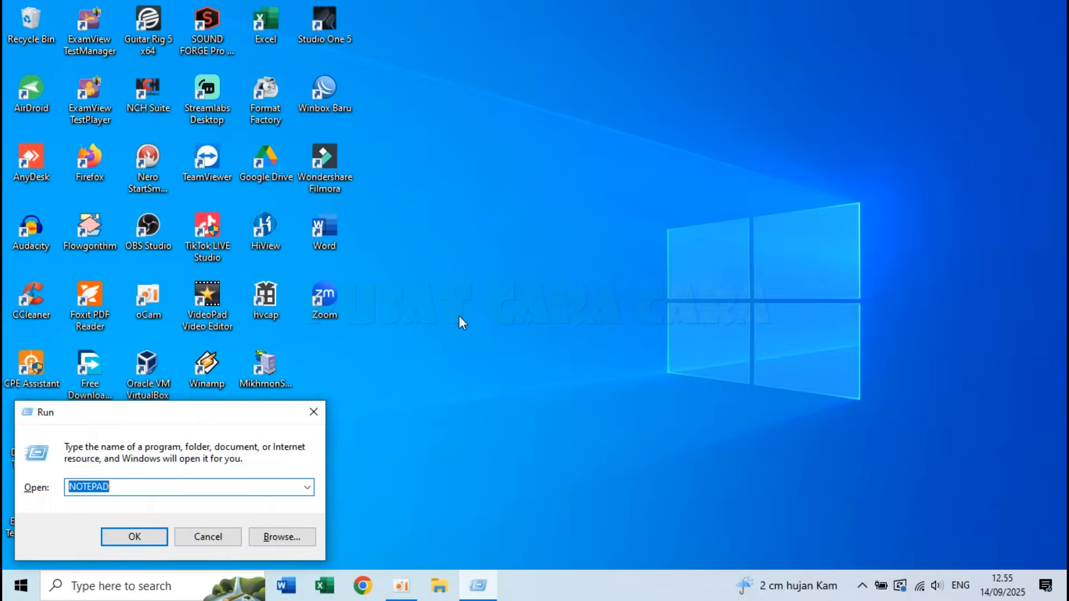
pyautogui.press('BackSpace')
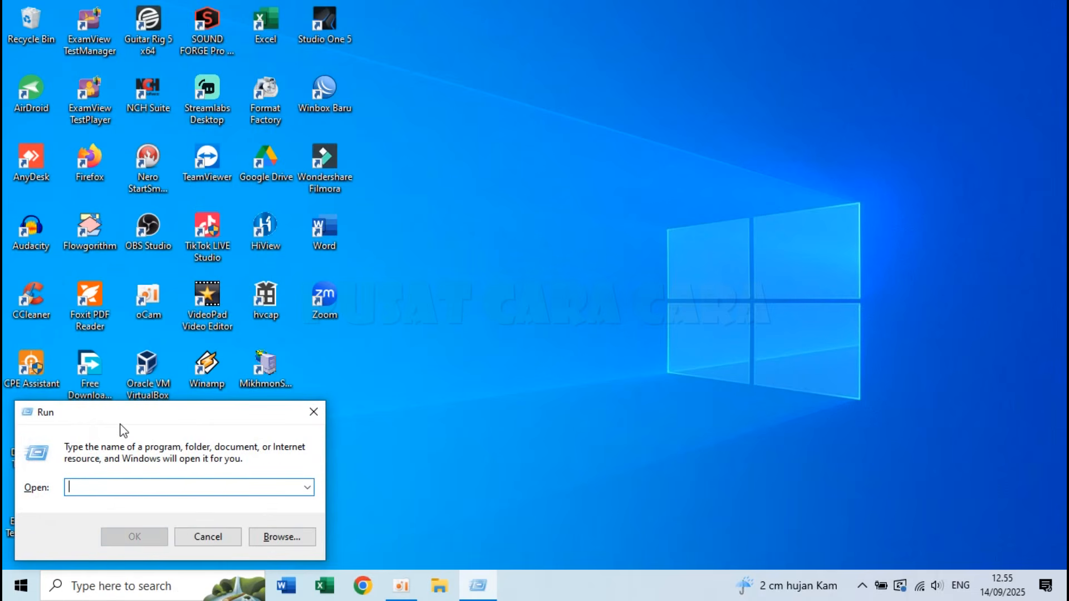
pyautogui.write('EXCEL')
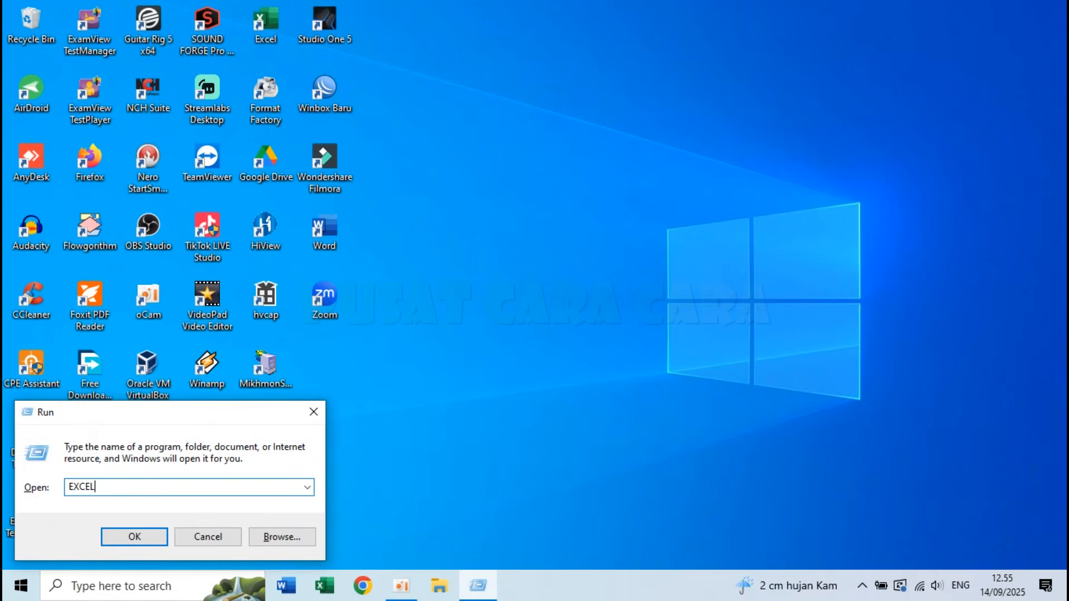
pyautogui.press('Return')
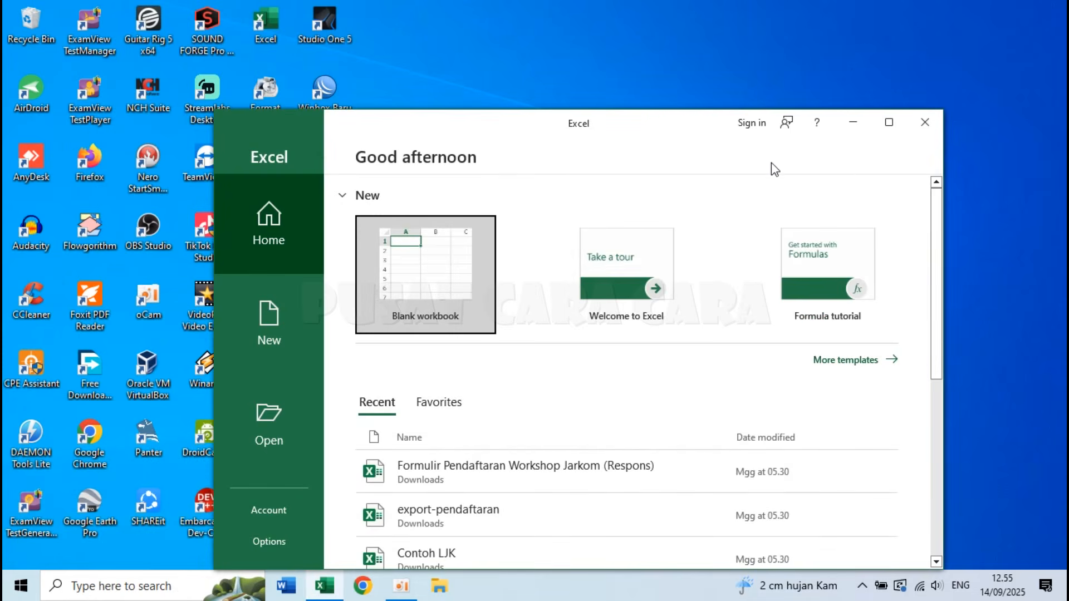
# Step: Minimize the Excel window and delete the Excel shortcut from the desktop
pyautogui.click(856, 122)
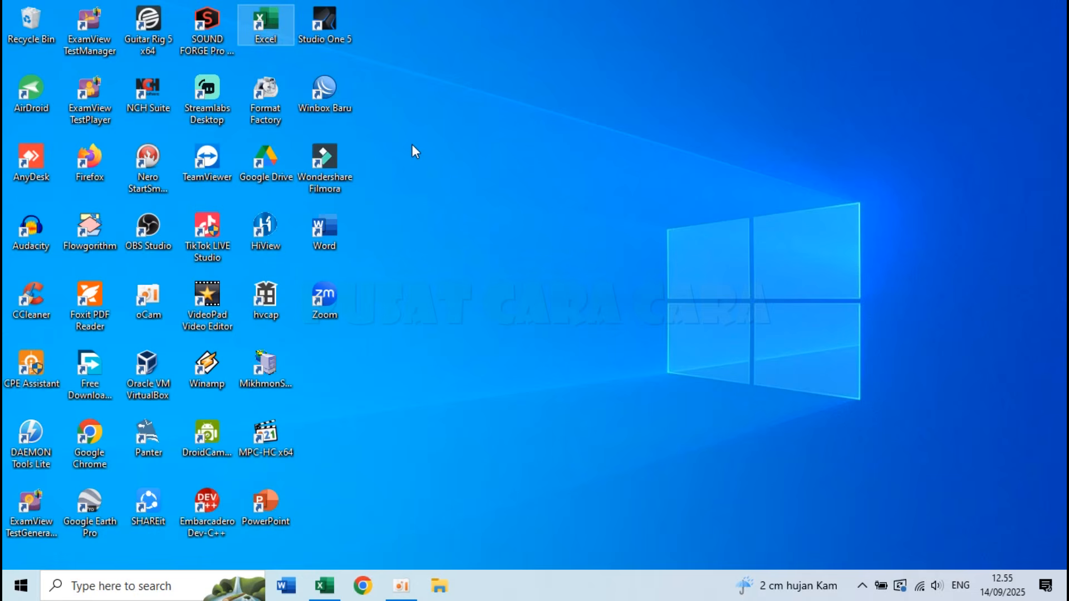
pyautogui.press('Delete')
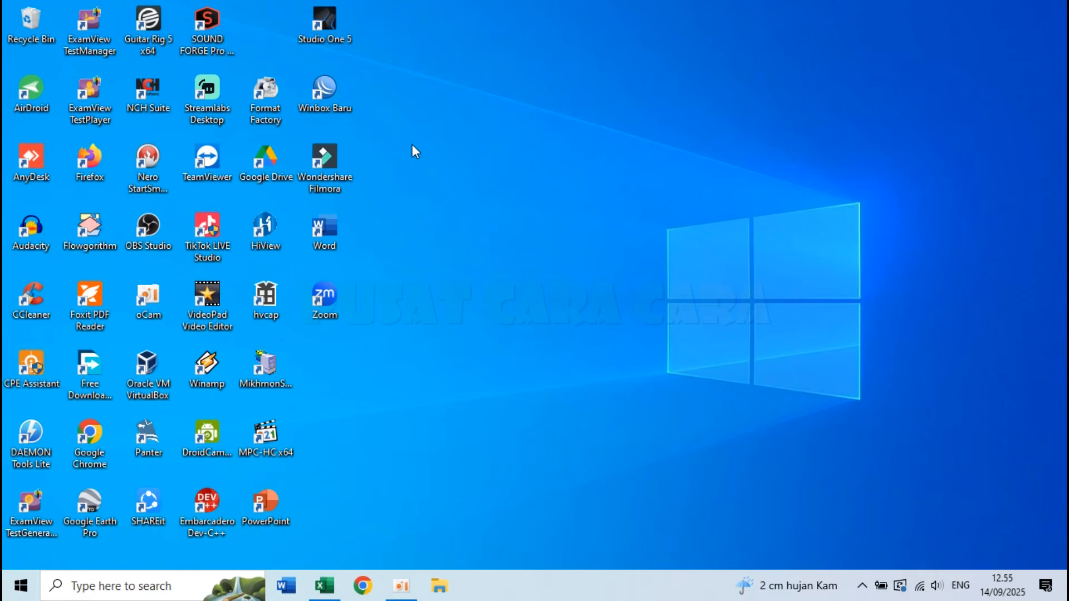
# Step: Search Windows for "EXCEL" and open the file location of the Excel app
pyautogui.click(18, 593)
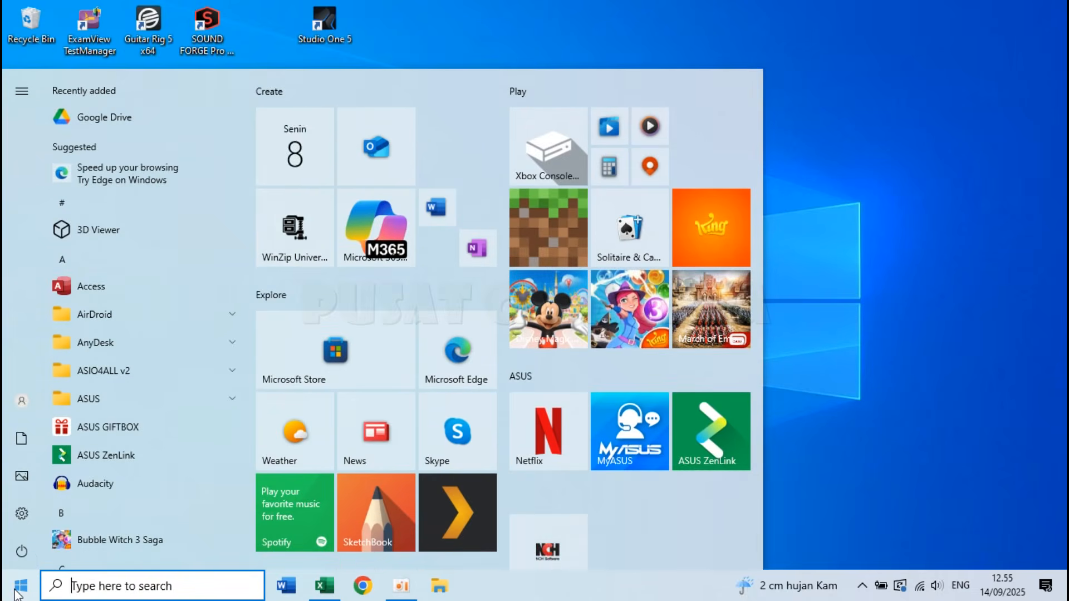
pyautogui.write('EXCEL')
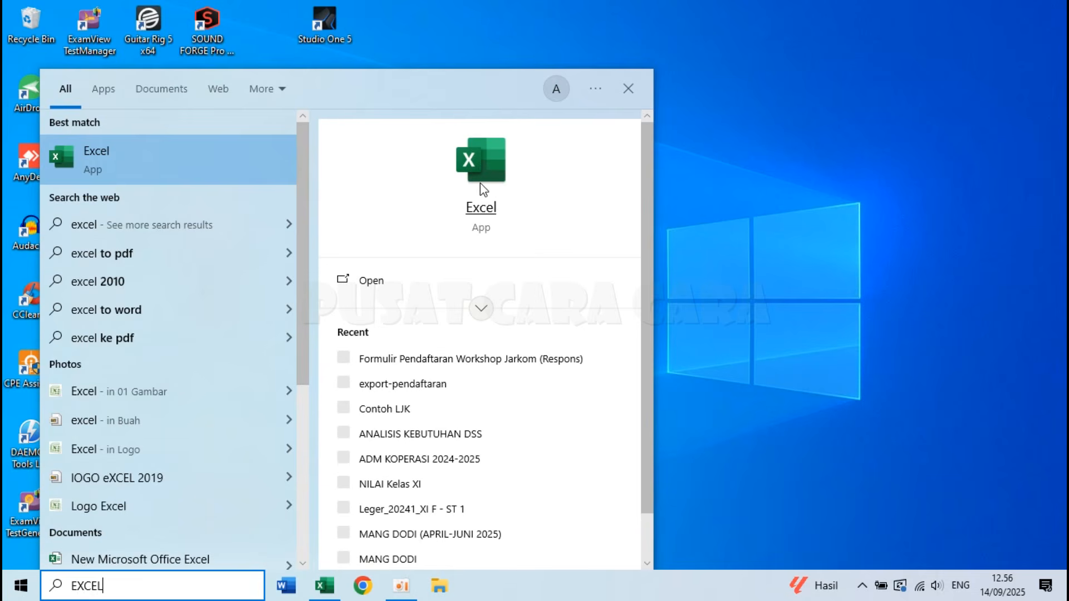
pyautogui.rightClick(482, 188)
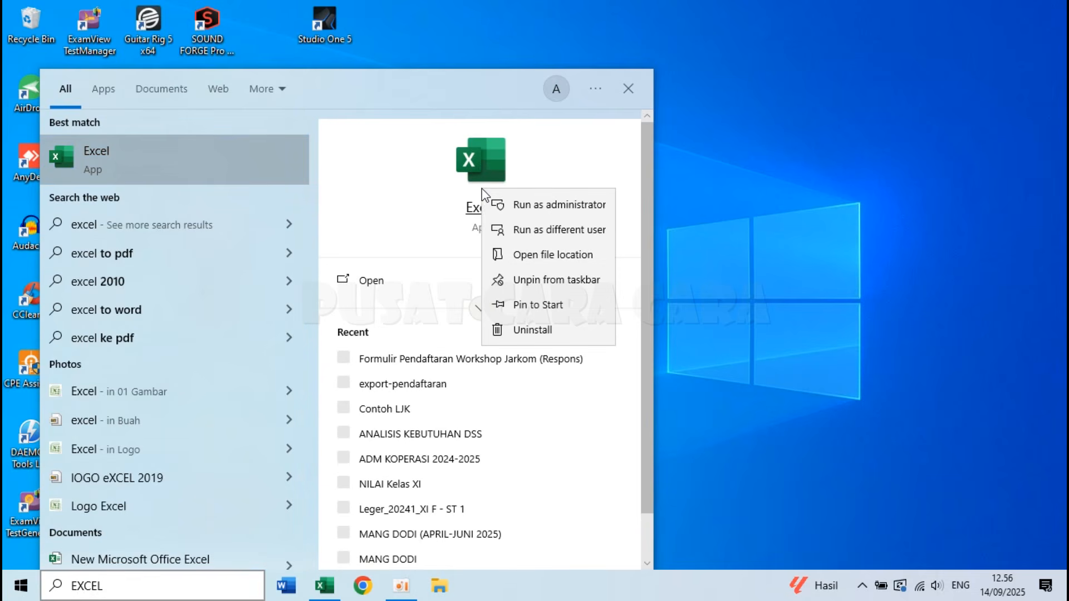
pyautogui.rightClick(477, 188)
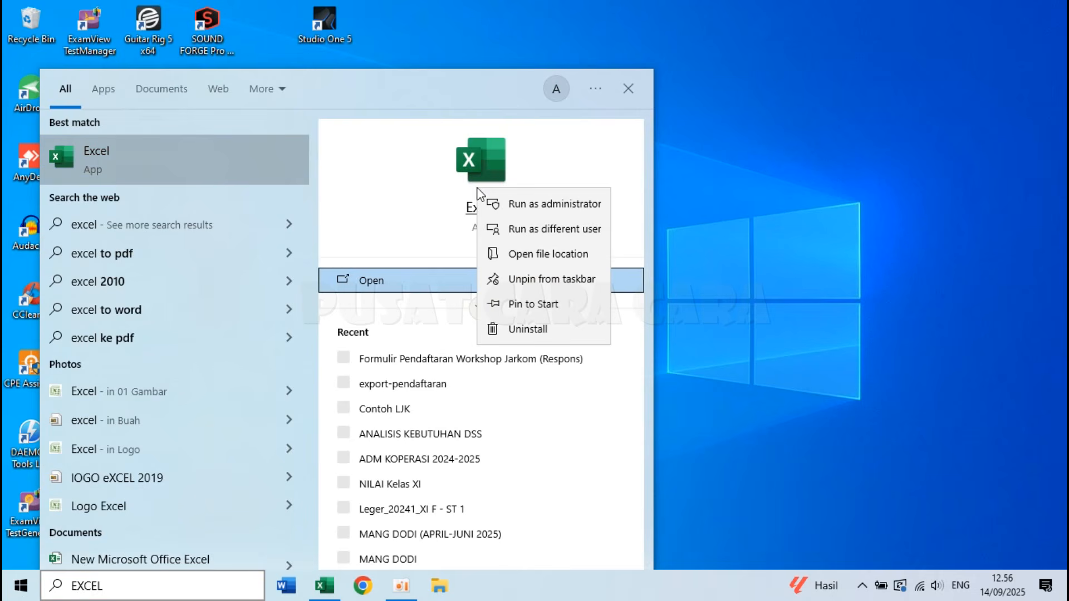
pyautogui.click(577, 257)
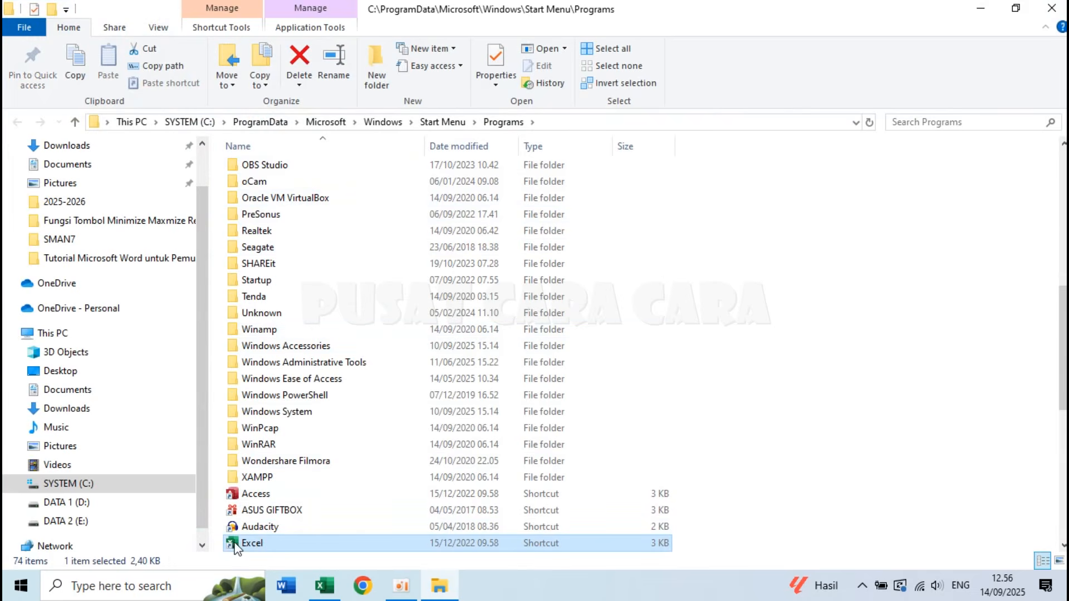
# Step: Send the Excel entry in the Programs folder to the desktop as a shortcut and close the folder window
pyautogui.rightClick(278, 541)
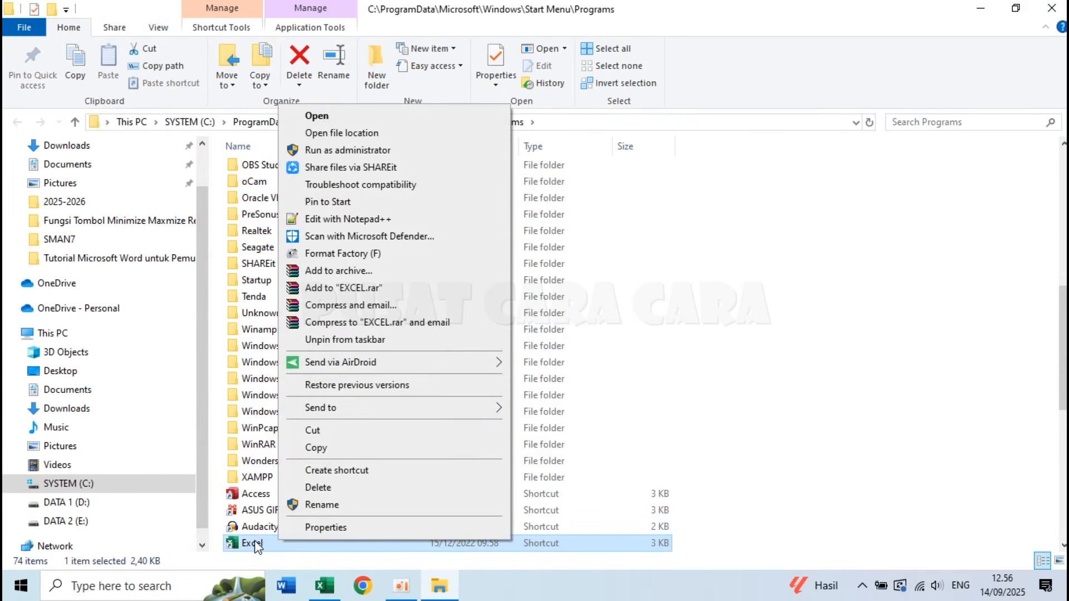
pyautogui.moveTo(469, 412)
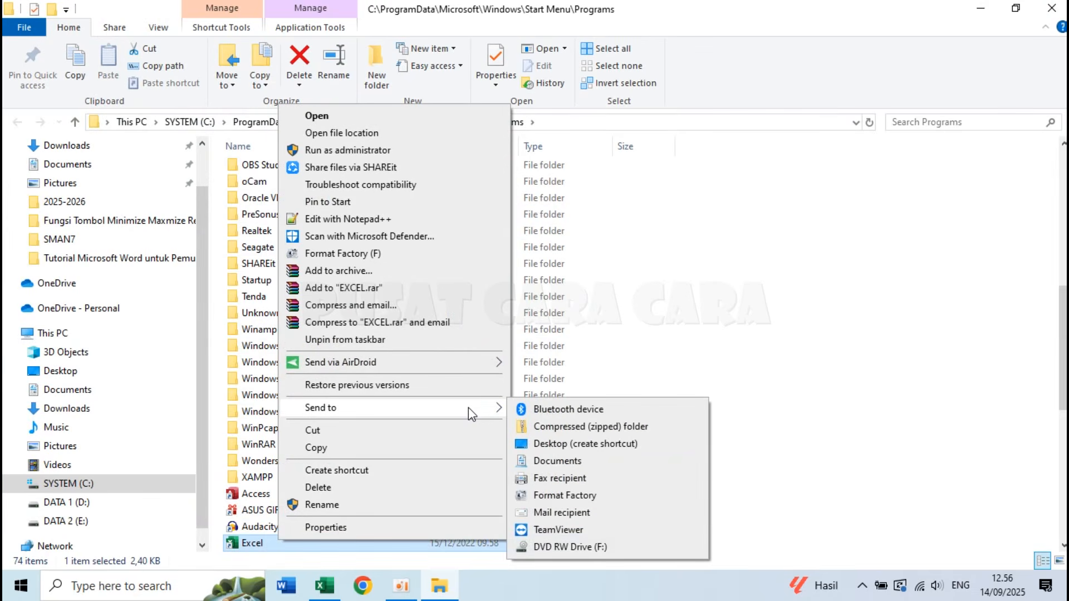
pyautogui.click(583, 442)
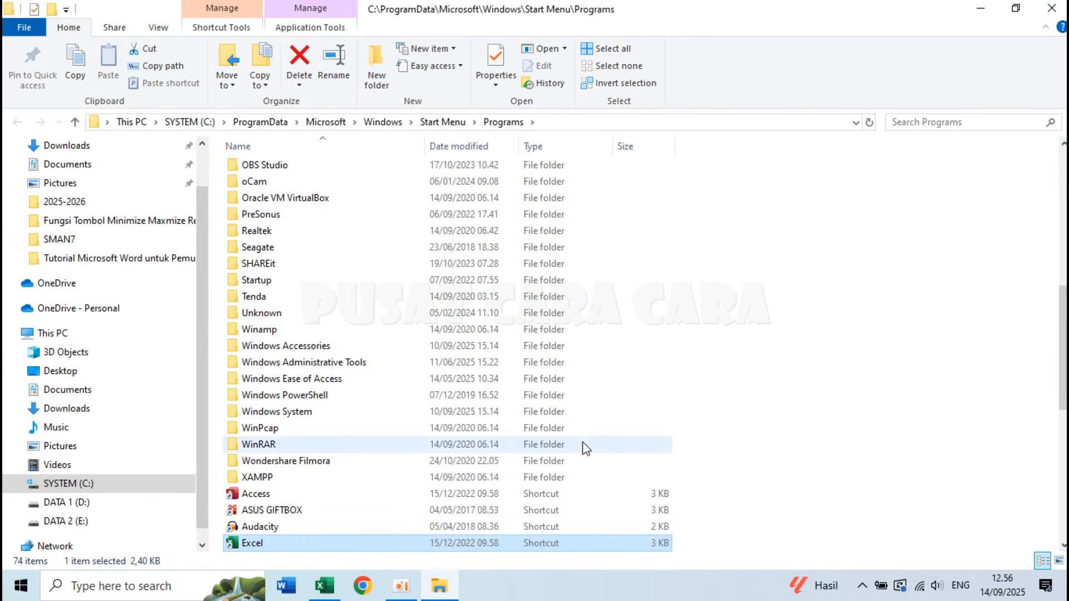
pyautogui.click(1056, 6)
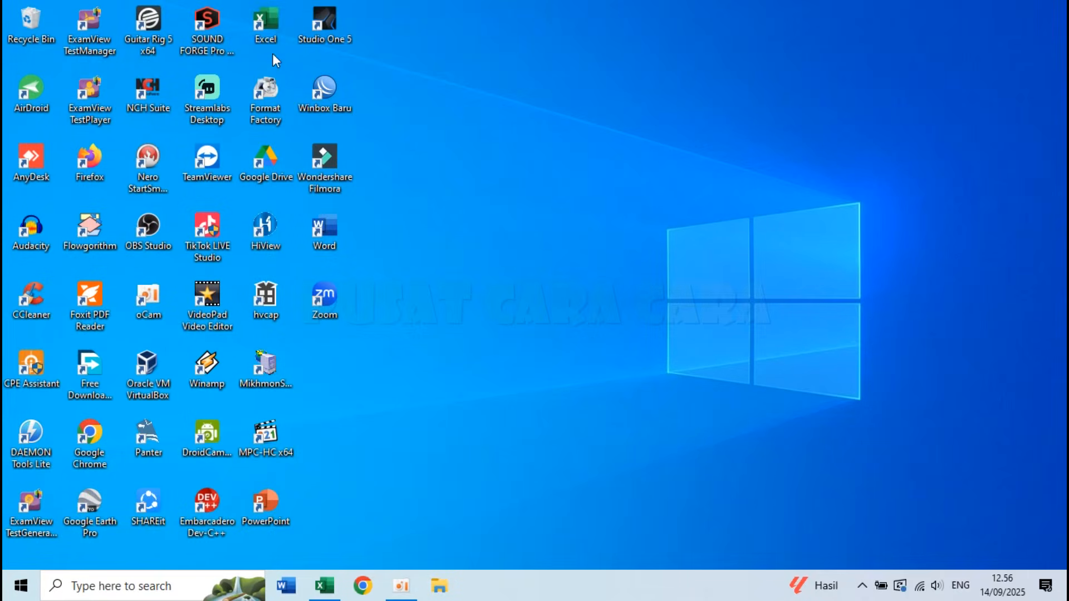
# Step: Open a blank workbook in Excel from the desktop shortcut and maximize its window
pyautogui.doubleClick(272, 21)
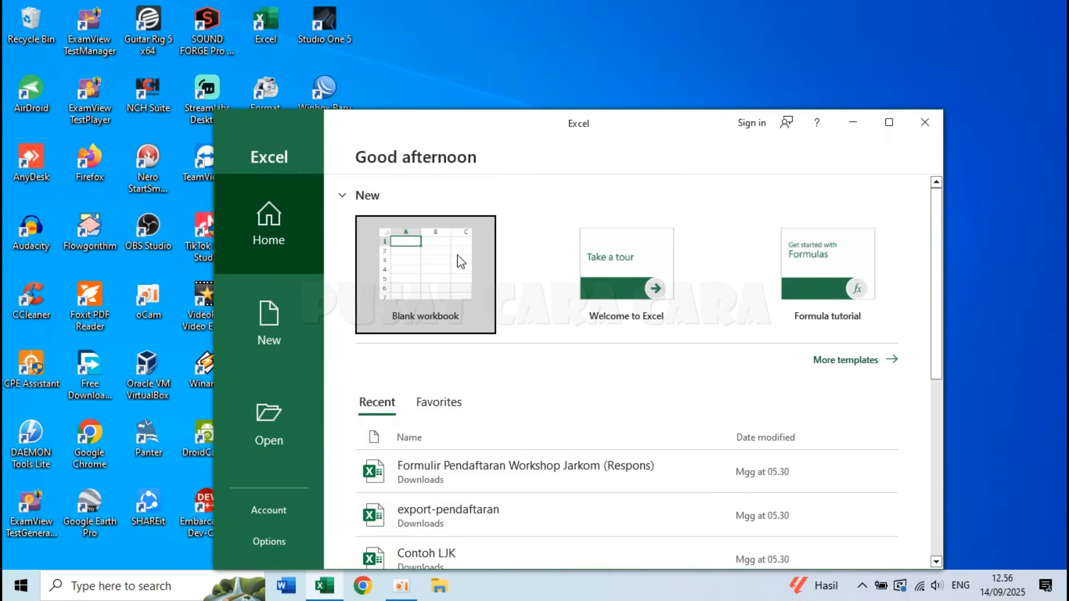
pyautogui.click(460, 262)
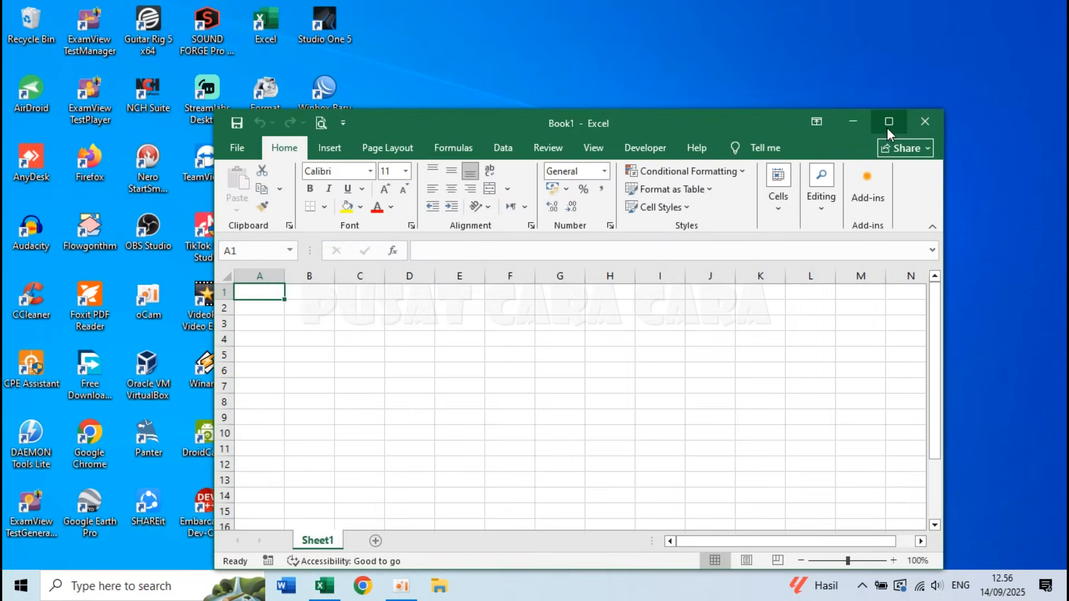
pyautogui.click(889, 124)
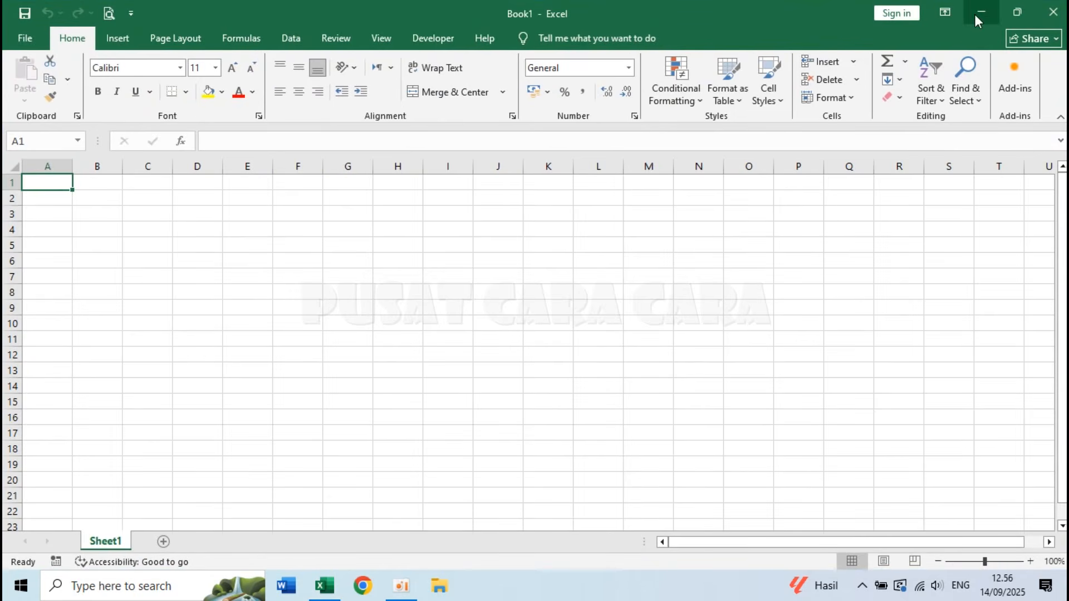
# Step: Restore the Book1 window to its smaller size and move it toward the desktop's upper-left area
pyautogui.click(1011, 11)
pyautogui.moveTo(667, 118); pyautogui.dragTo(483, 93)
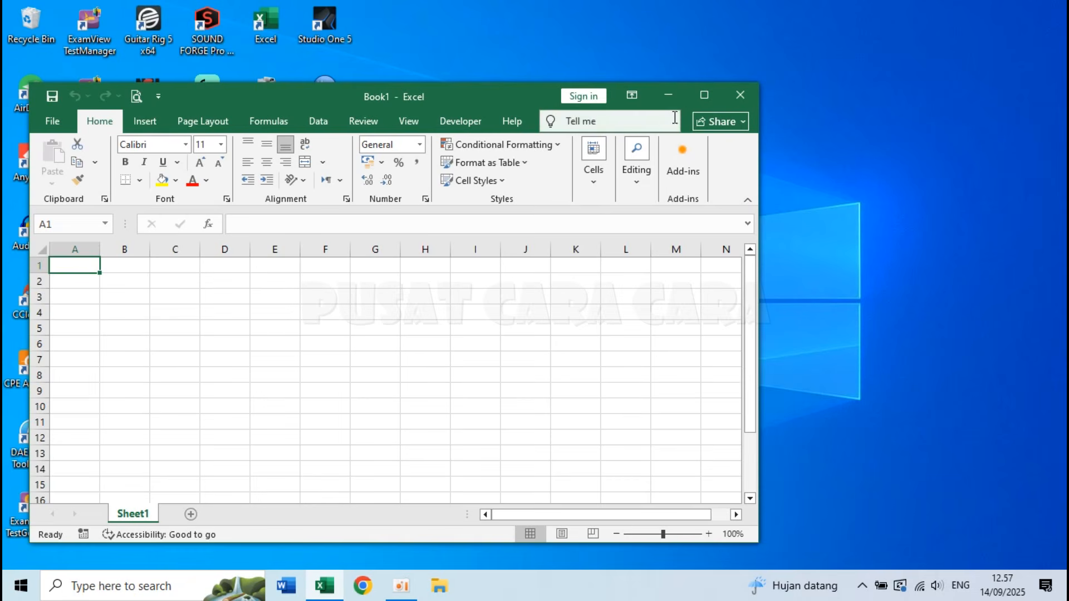
# Step: Minimize the Book1 window and bring it back three times, finishing with the window maximized
pyautogui.click(670, 93)
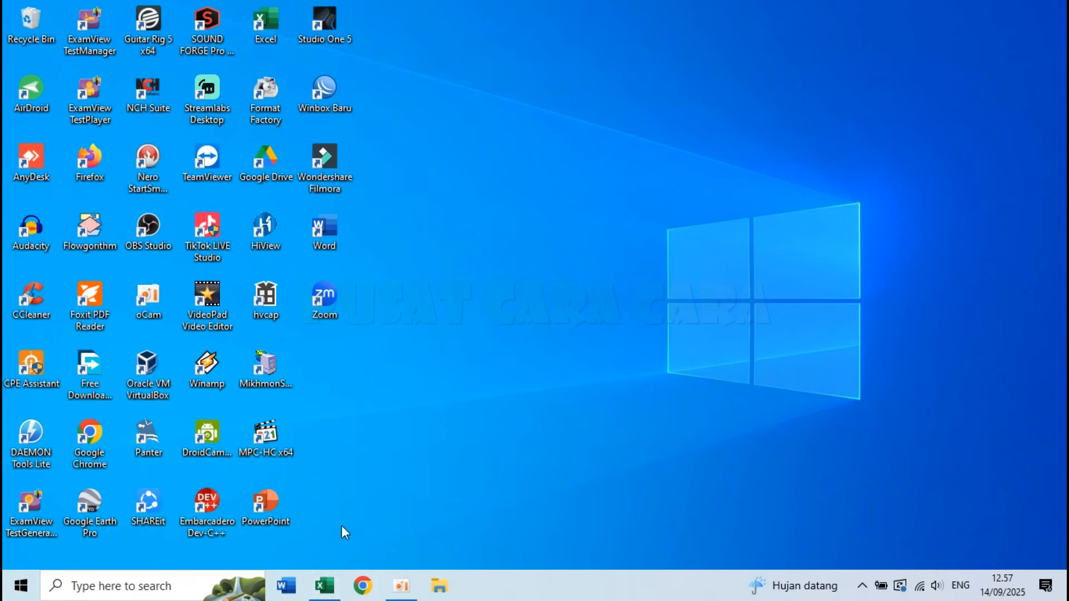
pyautogui.moveTo(327, 596)
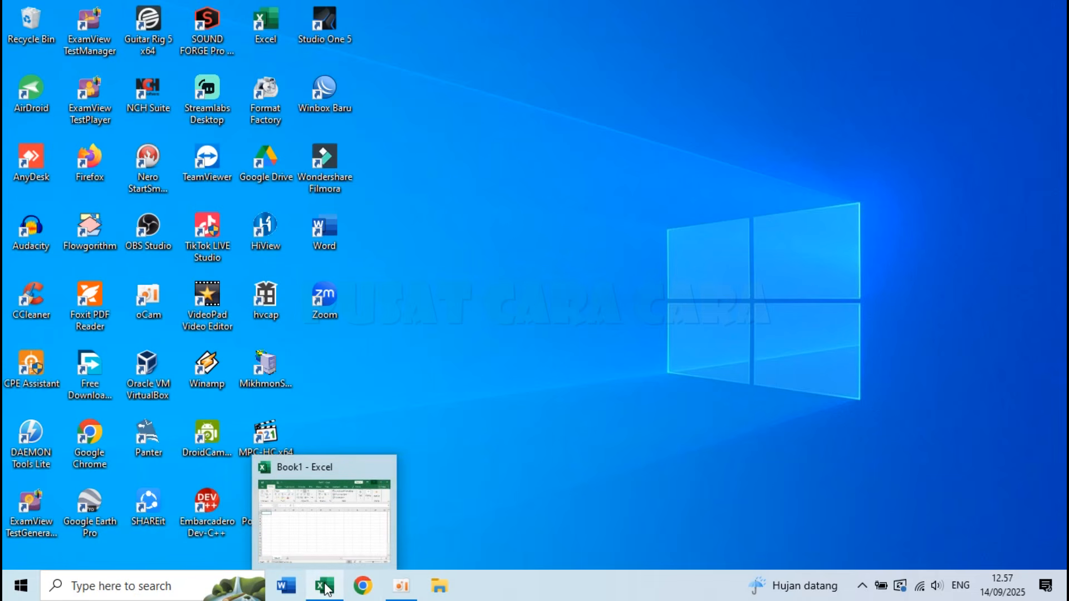
pyautogui.click(327, 588)
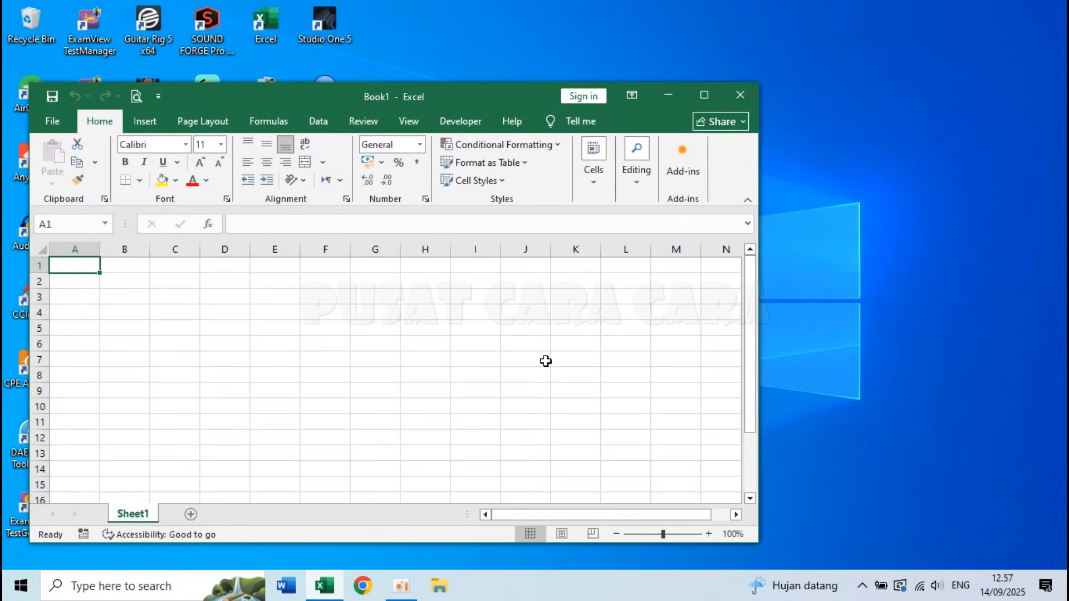
pyautogui.click(668, 95)
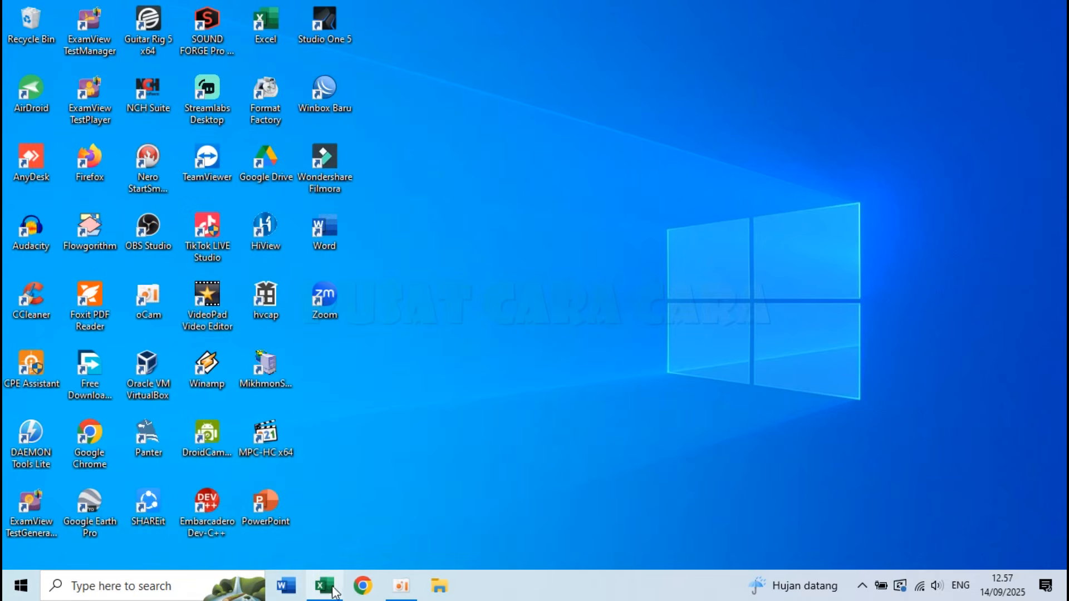
pyautogui.click(323, 596)
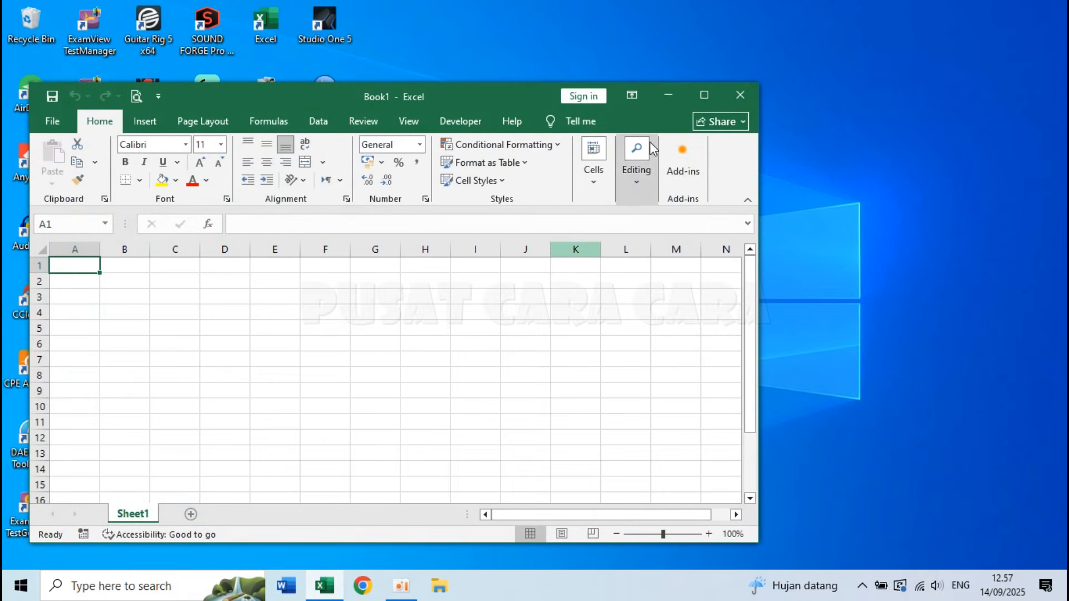
pyautogui.click(668, 94)
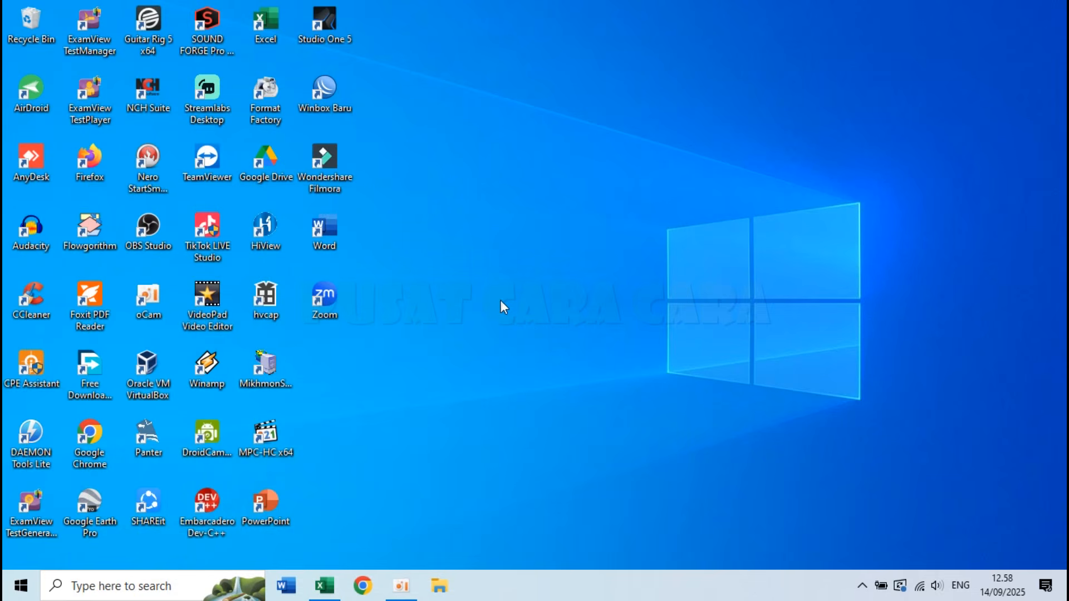
pyautogui.click(333, 589)
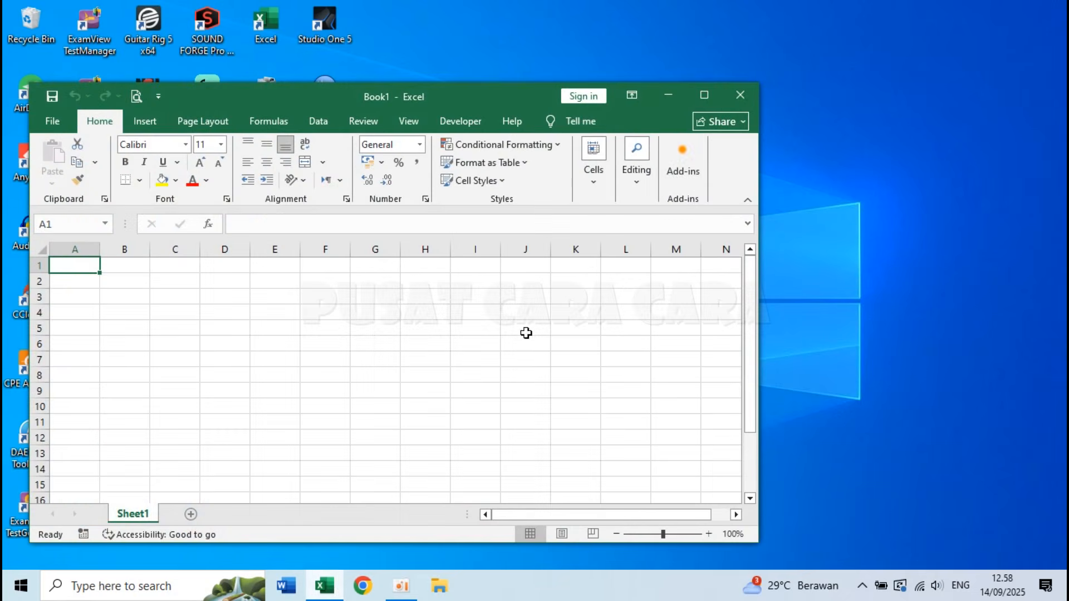
pyautogui.click(704, 94)
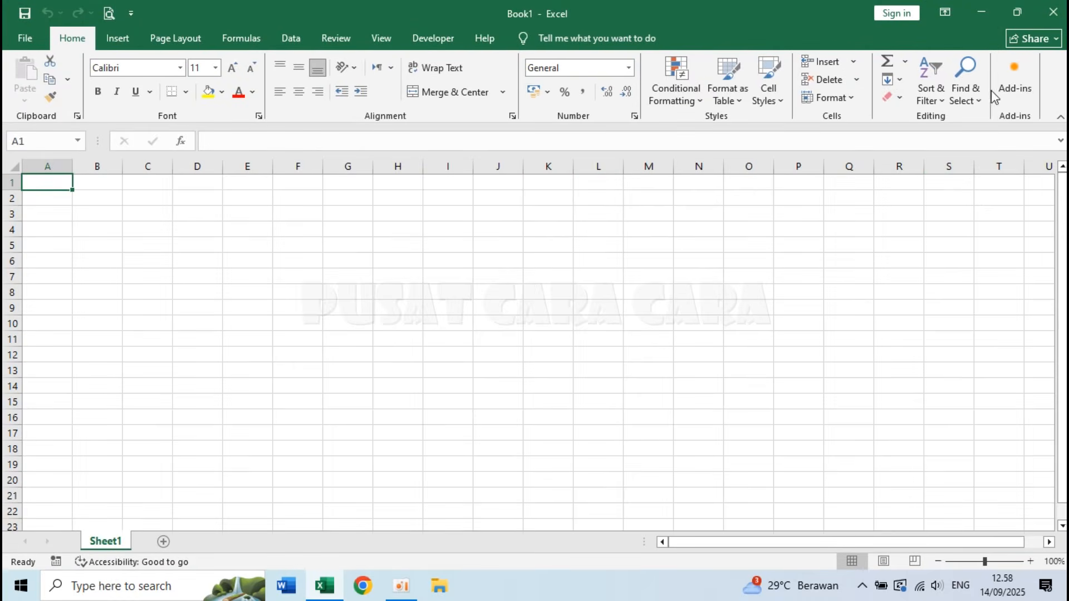
# Step: Restore the Book1 window to its smaller size and maximize it again, and minimize it and bring it back
pyautogui.click(1017, 13)
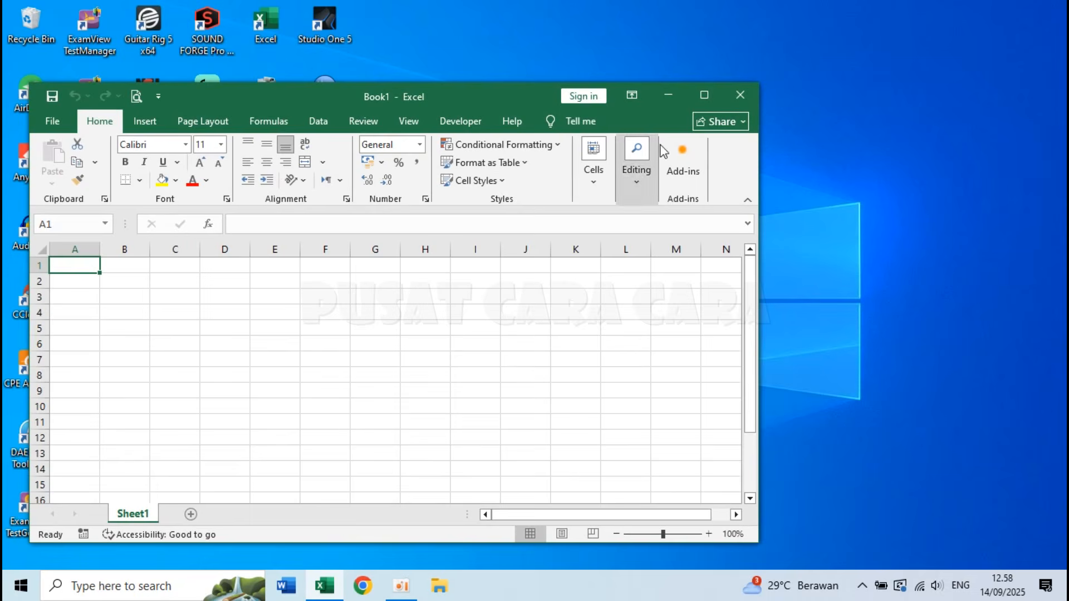
pyautogui.click(704, 96)
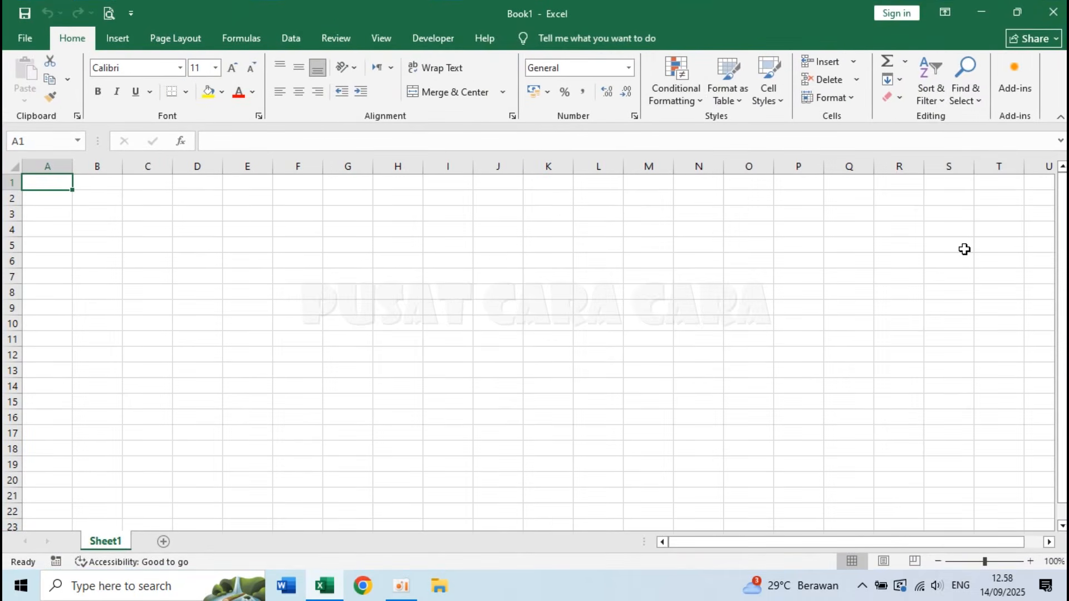
pyautogui.click(981, 11)
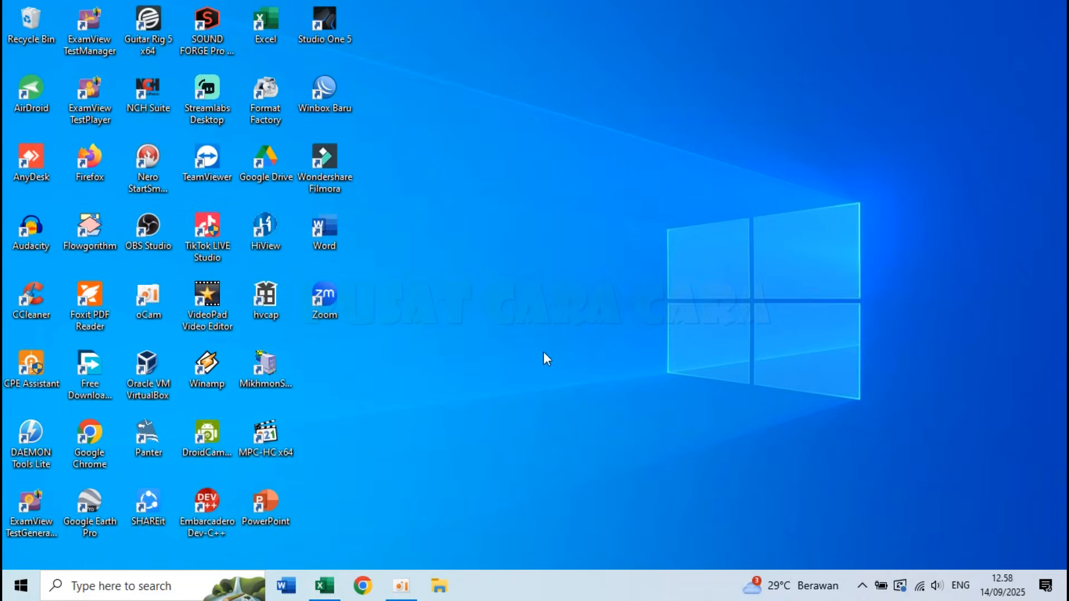
pyautogui.click(334, 593)
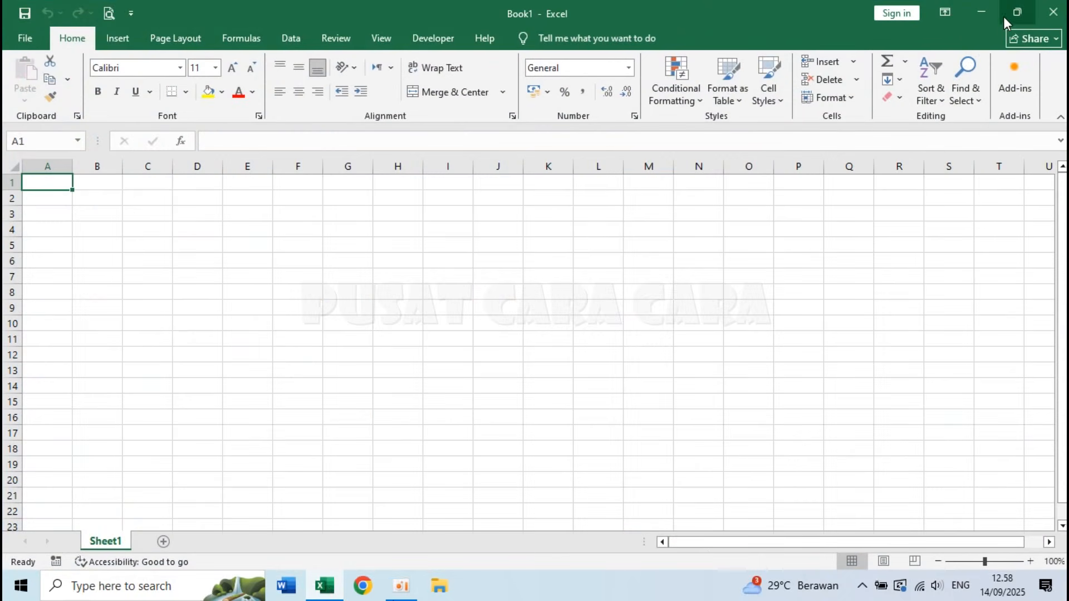
# Step: Close Excel and reopen it from its desktop shortcut with a new blank workbook
pyautogui.click(1054, 14)
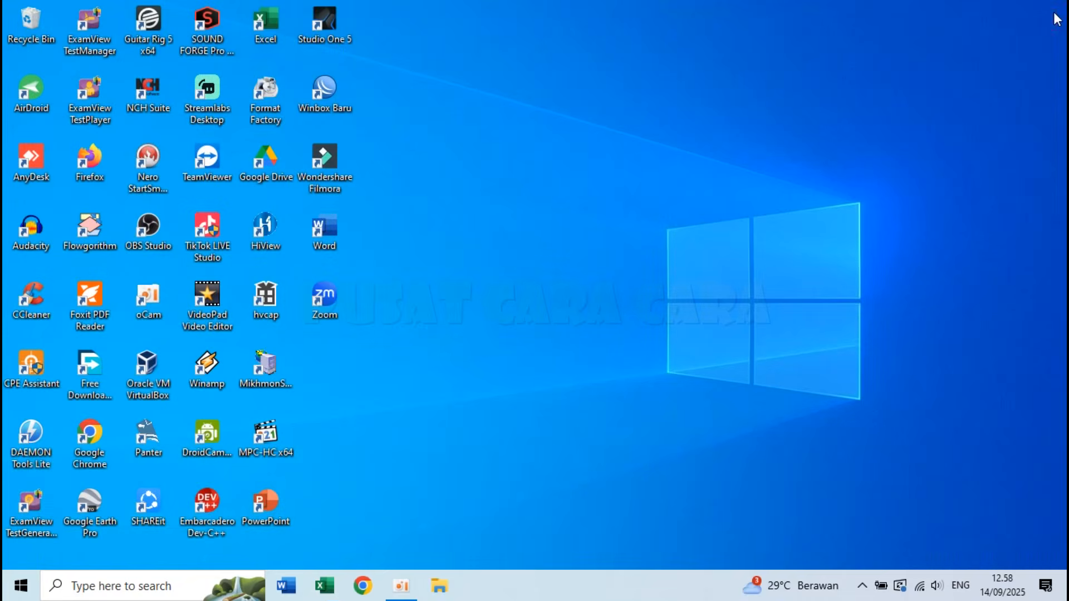
pyautogui.doubleClick(268, 21)
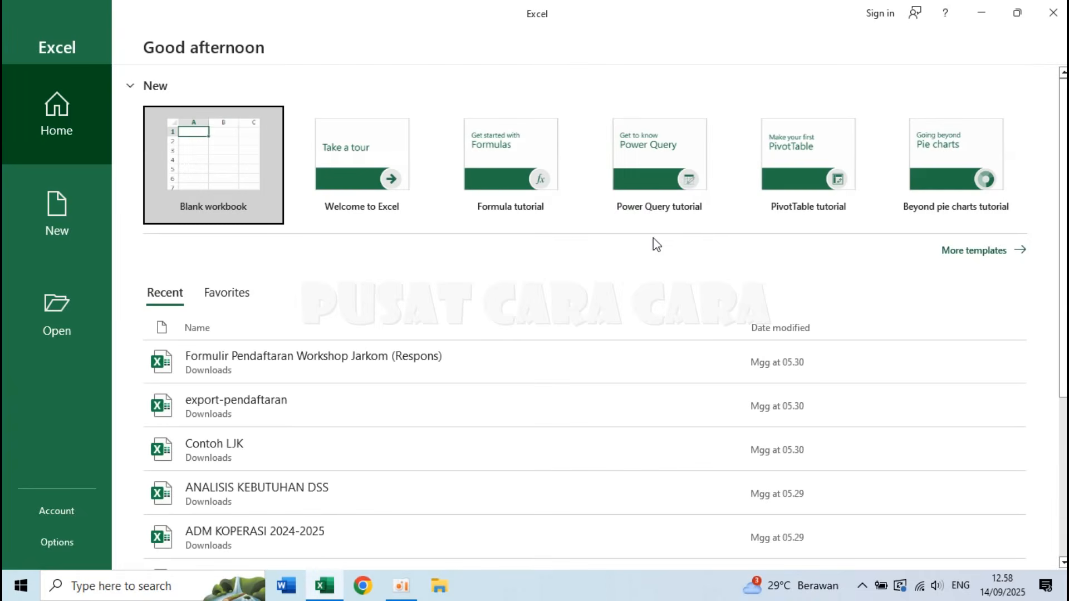
pyautogui.click(249, 171)
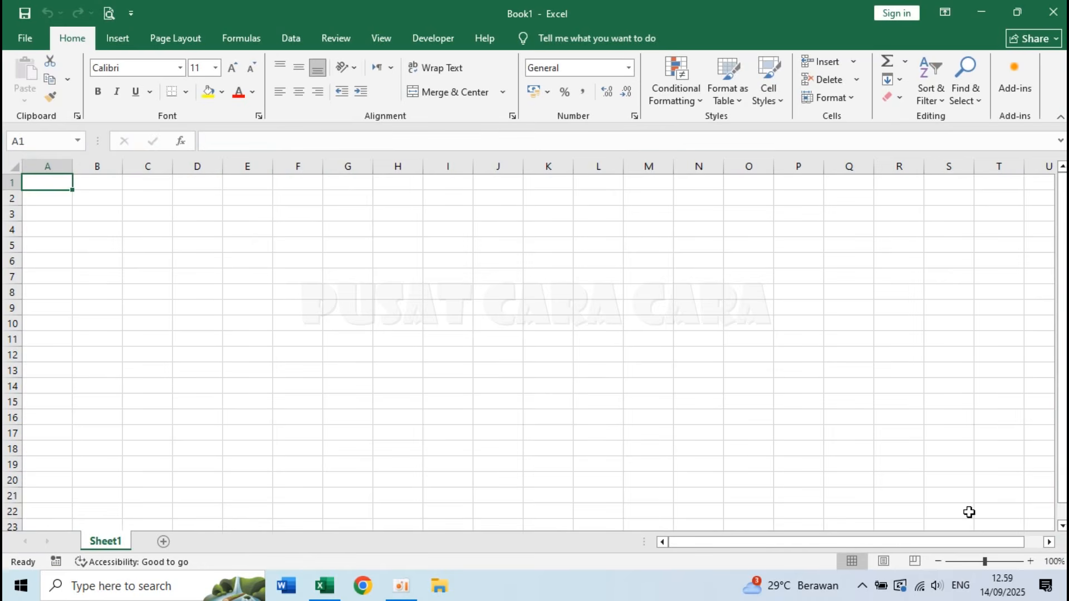
# Step: Zoom the worksheet out in 10% steps to 50%
pyautogui.click(938, 562)
pyautogui.click(939, 561)
pyautogui.click(939, 562)
pyautogui.click(938, 561)
pyautogui.click(938, 561)
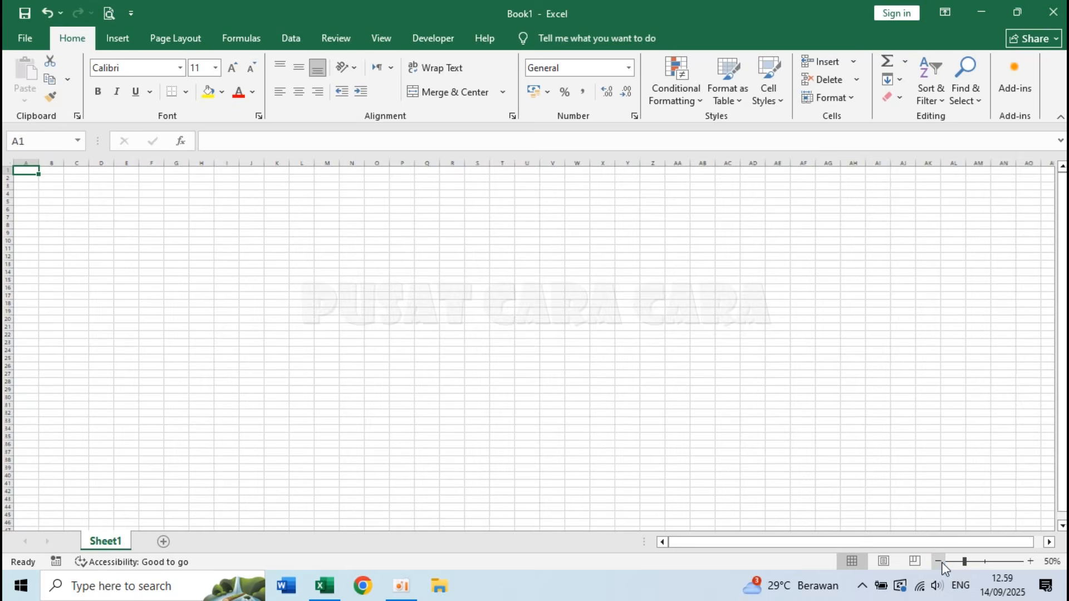
# Step: Zoom the worksheet in stepwise to 140% and bring it back to 100% with the zoom slider
pyautogui.click(1030, 561)
pyautogui.click(1030, 561)
pyautogui.click(1030, 561)
pyautogui.click(1030, 561)
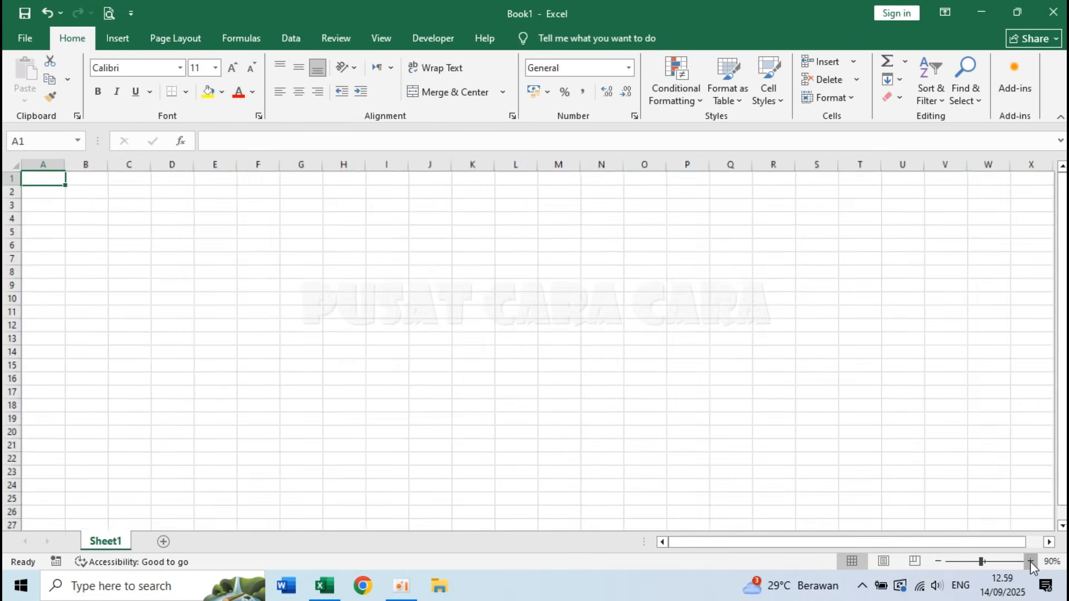
pyautogui.click(1029, 561)
pyautogui.click(1030, 561)
pyautogui.click(1030, 561)
pyautogui.click(1030, 562)
pyautogui.click(1030, 561)
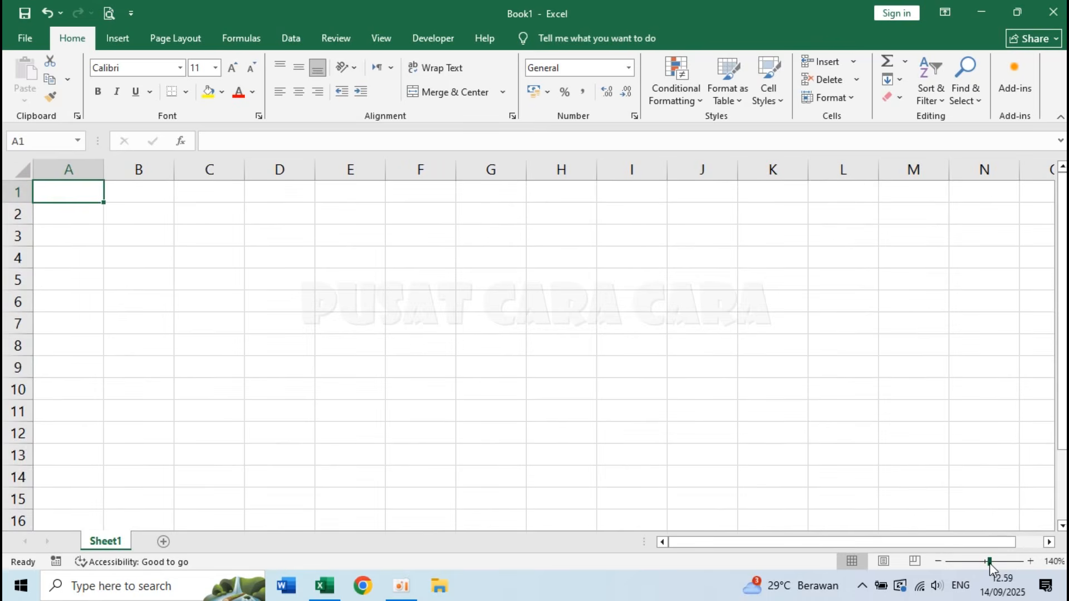
pyautogui.moveTo(990, 563)
pyautogui.mouseDown()
pyautogui.moveTo(967, 565)
pyautogui.moveTo(985, 563)
pyautogui.mouseUp()
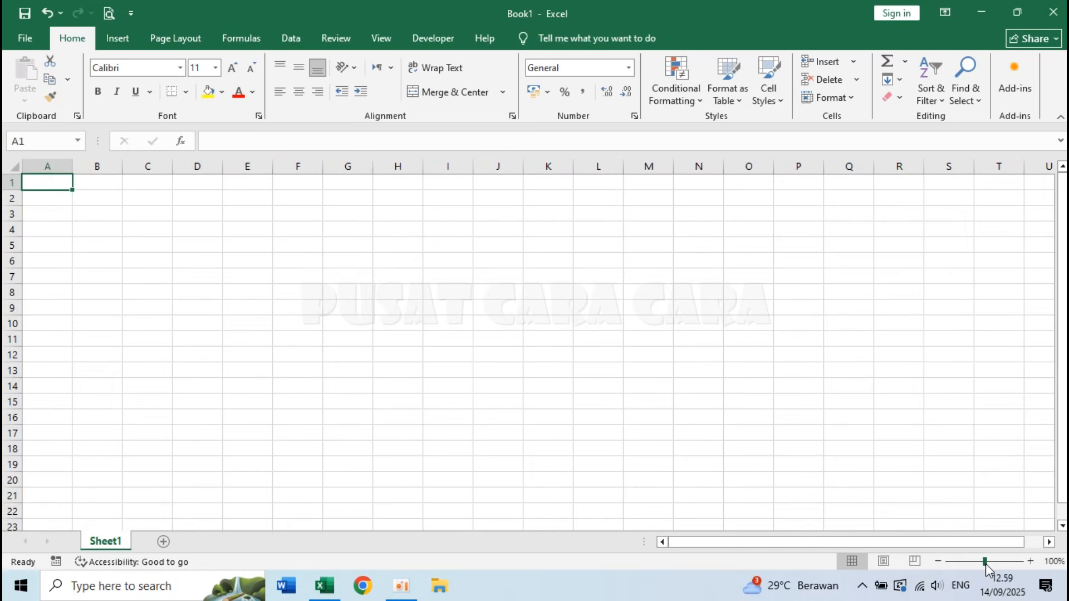
pyautogui.moveTo(986, 564)
pyautogui.mouseDown()
pyautogui.moveTo(966, 565)
pyautogui.moveTo(983, 566)
pyautogui.mouseUp()
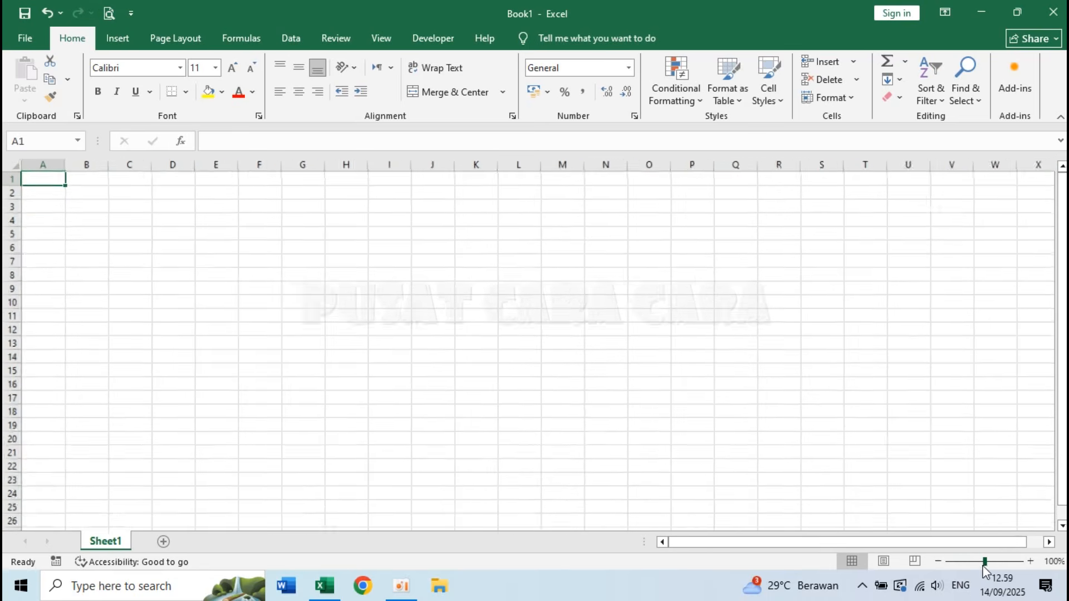
# Step: Try the preset magnifications in the Zoom dialog and apply a custom zoom of 170%
pyautogui.click(1055, 562)
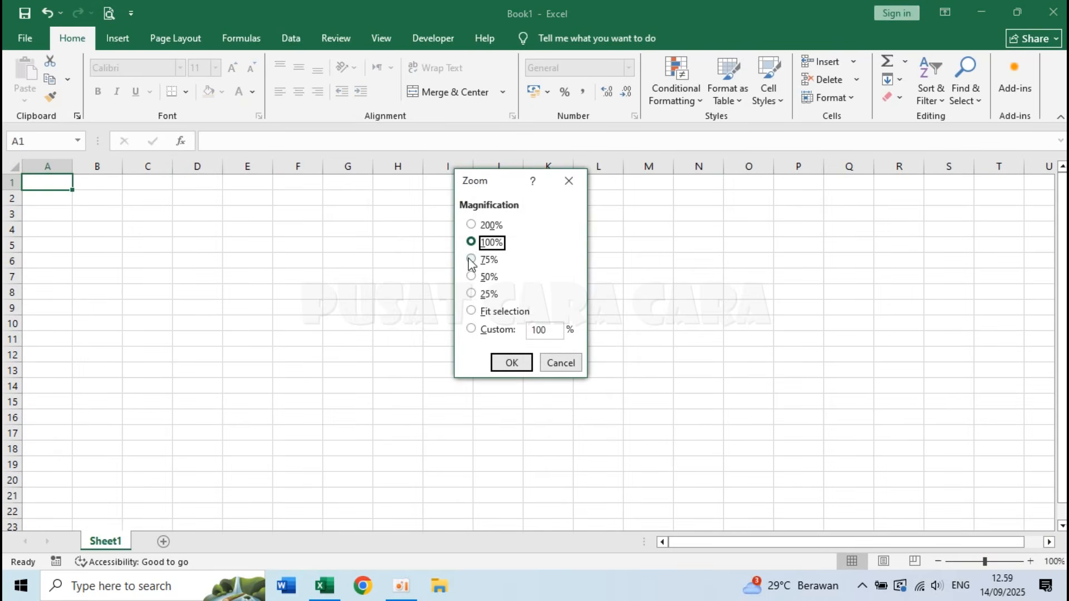
pyautogui.click(470, 224)
pyautogui.click(471, 258)
pyautogui.click(471, 276)
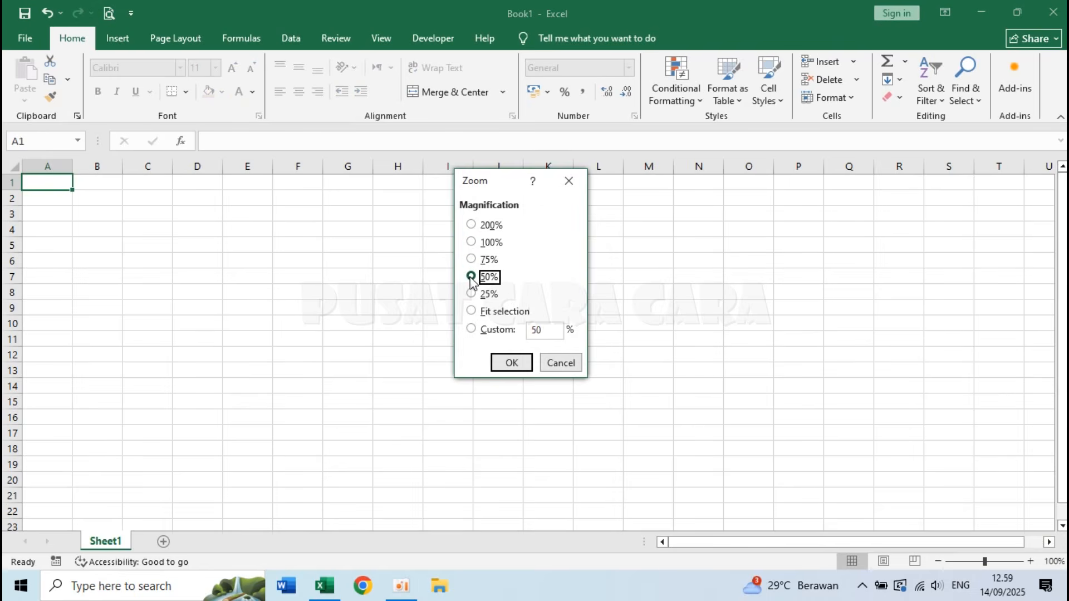
pyautogui.moveTo(546, 329); pyautogui.dragTo(459, 330)
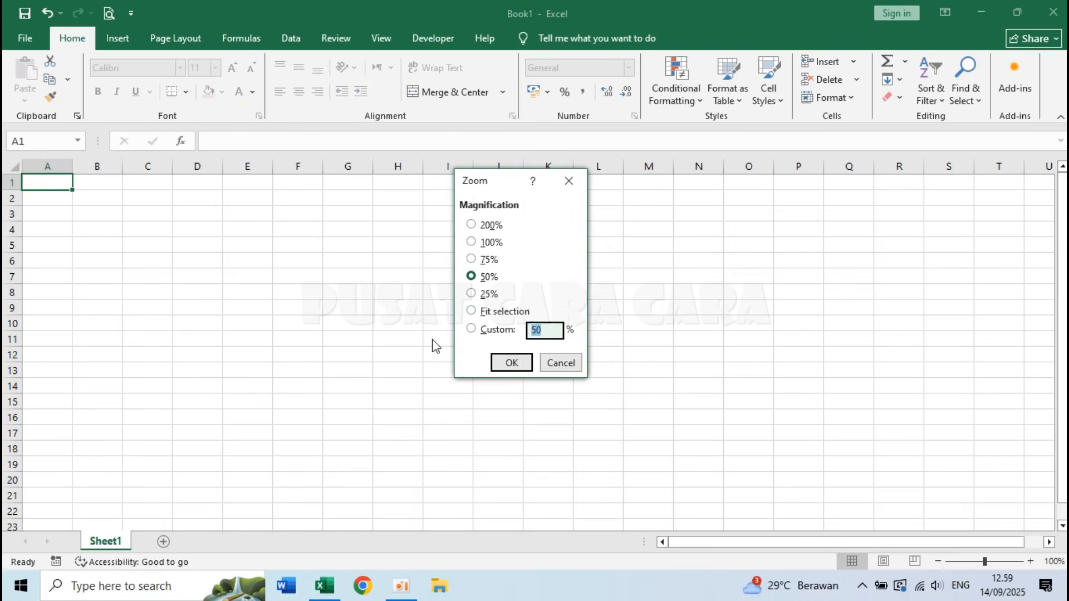
pyautogui.press('BackSpace')
pyautogui.write('170')
pyautogui.press('Return')
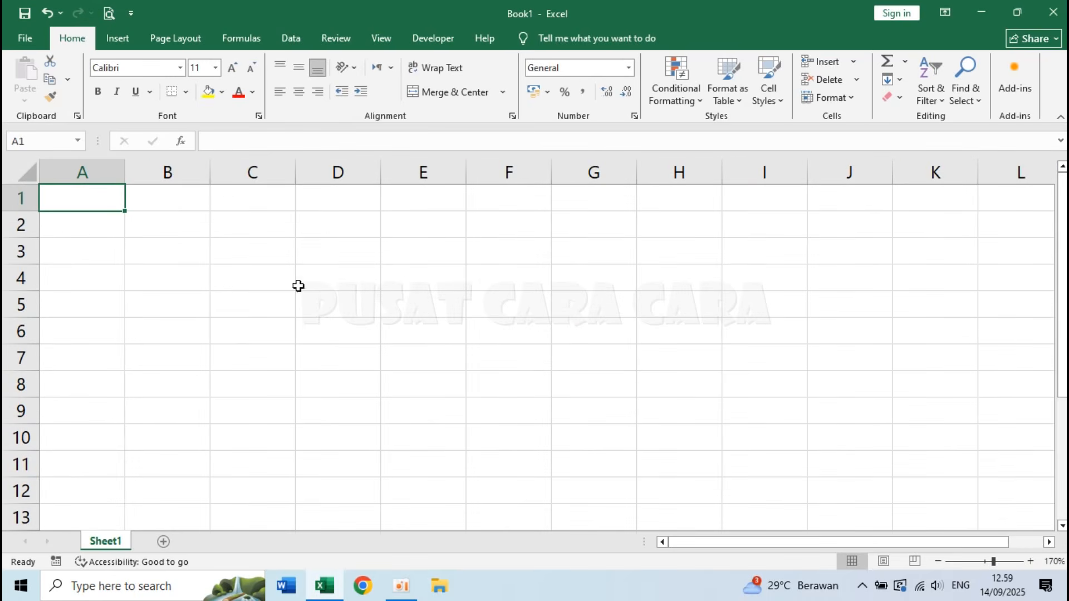
# Step: Reduce the worksheet zoom to 112% with the zoom slider and enlarge it stepwise to 180%
pyautogui.moveTo(993, 561); pyautogui.dragTo(986, 563)
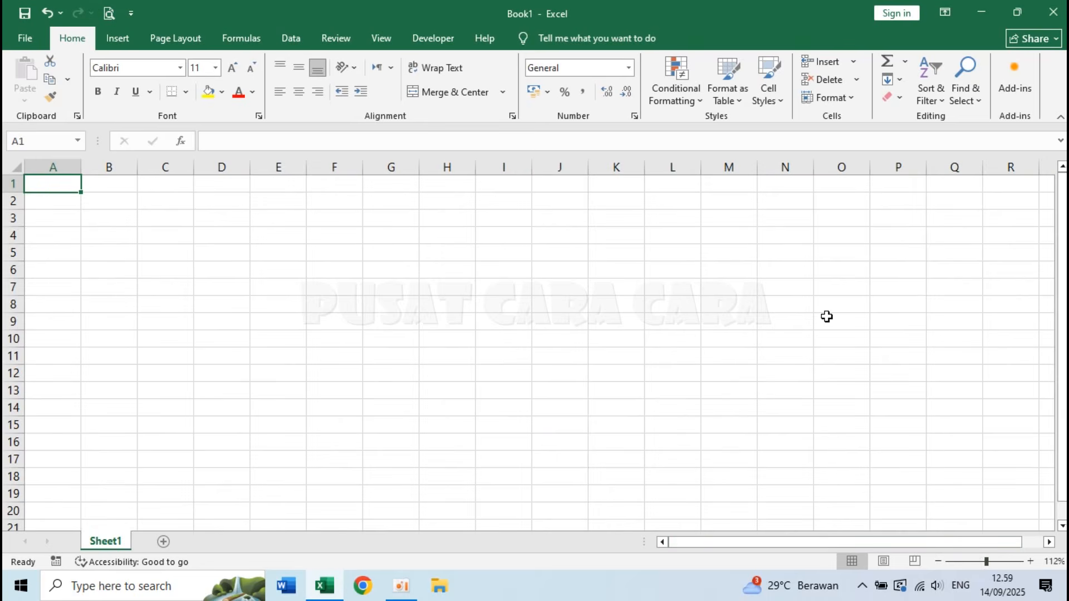
pyautogui.click(1031, 562)
pyautogui.click(1031, 562)
pyautogui.click(1031, 561)
pyautogui.click(1031, 561)
pyautogui.click(1031, 561)
pyautogui.click(1031, 562)
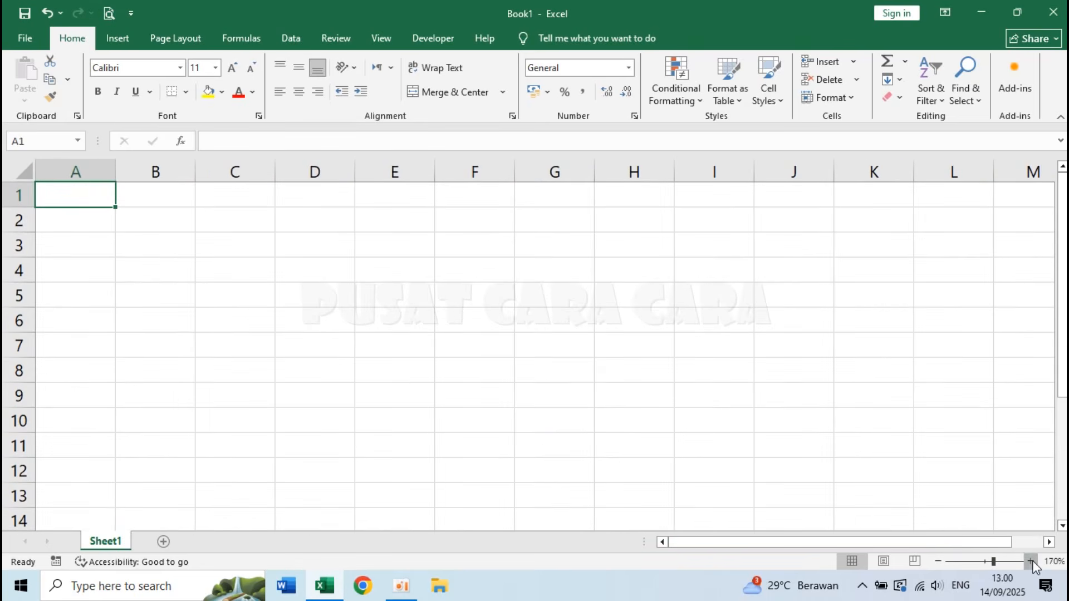
pyautogui.click(1031, 561)
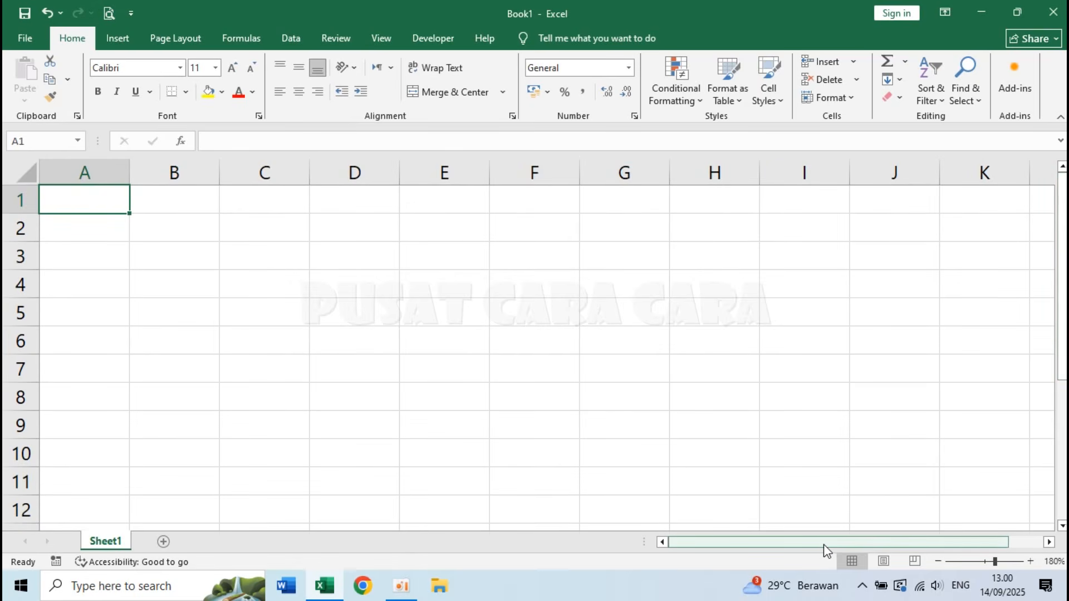
# Step: Scroll the worksheet horizontally and vertically using both scroll bars and their arrows, and return to the first row and column
pyautogui.moveTo(820, 540); pyautogui.dragTo(729, 551)
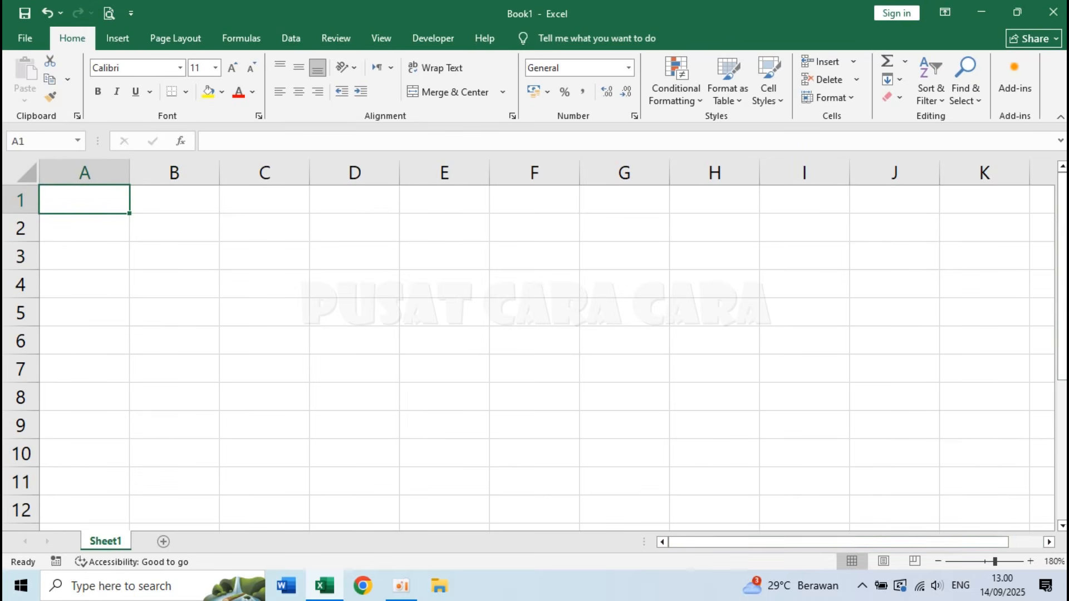
pyautogui.click(1064, 222)
pyautogui.moveTo(1065, 289); pyautogui.dragTo(1063, 401)
pyautogui.click(833, 536)
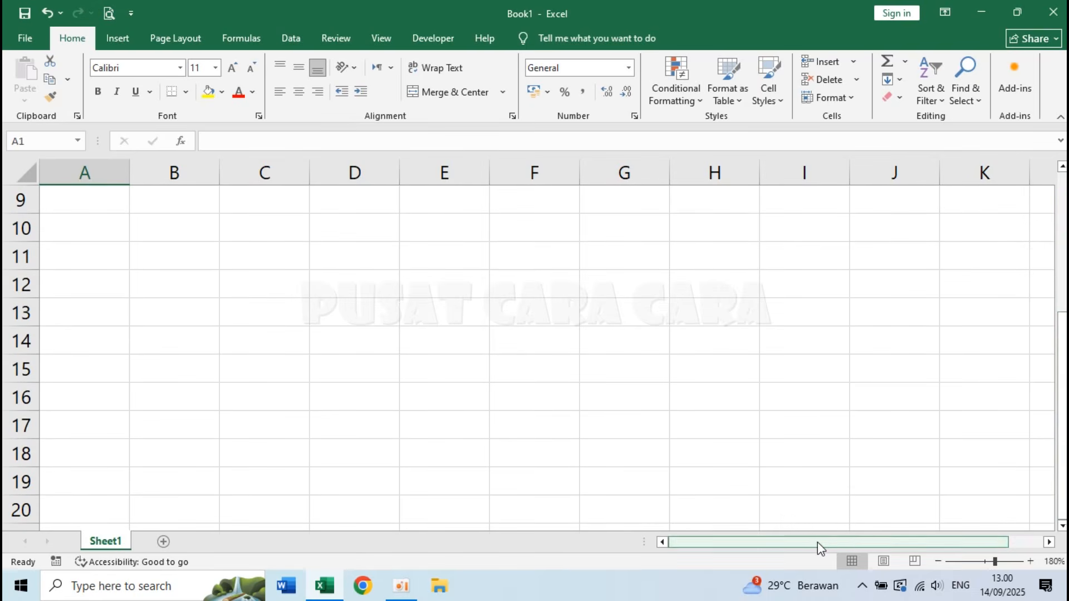
pyautogui.moveTo(834, 536)
pyautogui.mouseDown()
pyautogui.moveTo(909, 543)
pyautogui.moveTo(789, 548)
pyautogui.moveTo(816, 543)
pyautogui.mouseUp()
pyautogui.moveTo(1061, 165); pyautogui.dragTo(1062, 166)
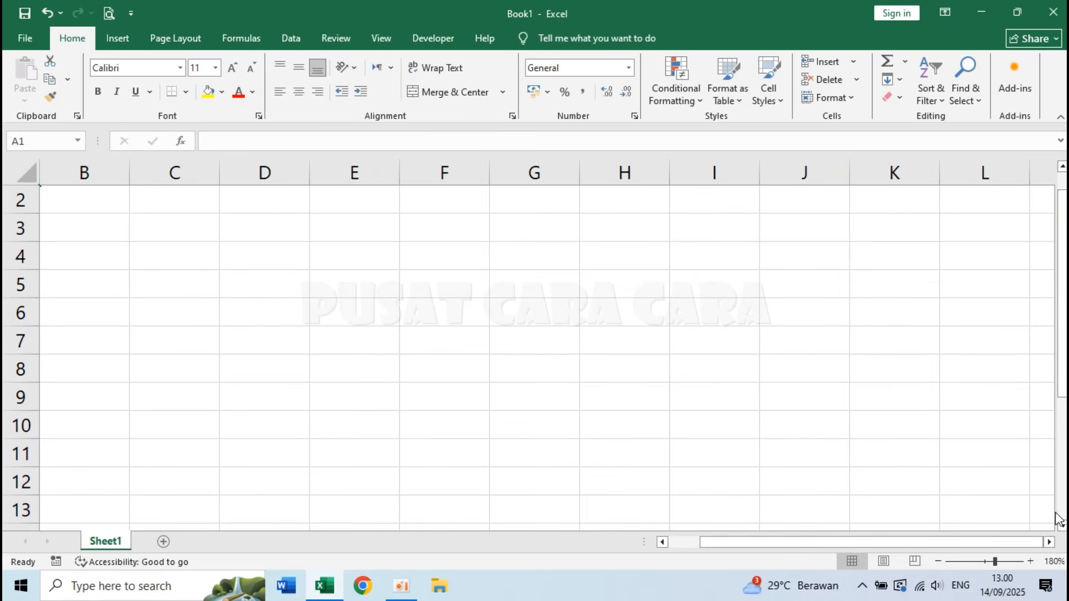
pyautogui.moveTo(1061, 525); pyautogui.dragTo(1062, 525)
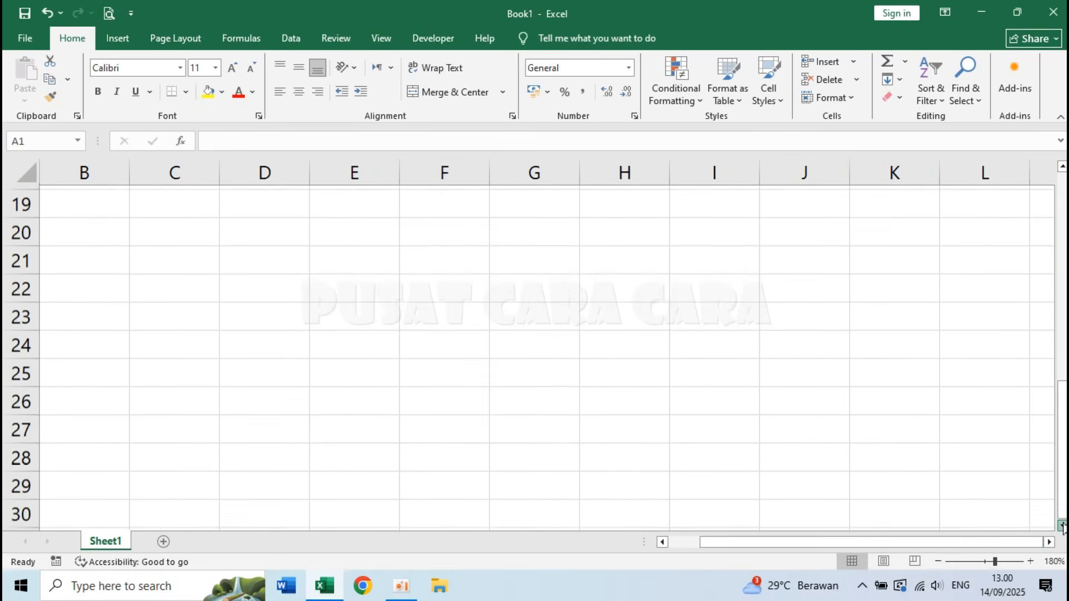
pyautogui.click(662, 541)
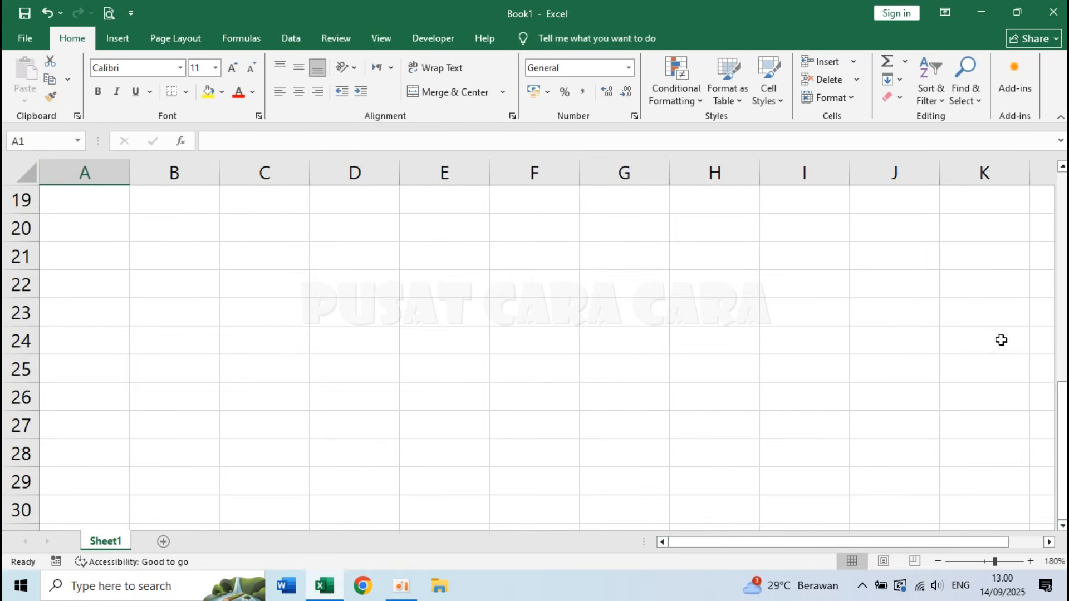
pyautogui.moveTo(1061, 166); pyautogui.dragTo(1062, 166)
pyautogui.moveTo(1062, 416); pyautogui.dragTo(1061, 276)
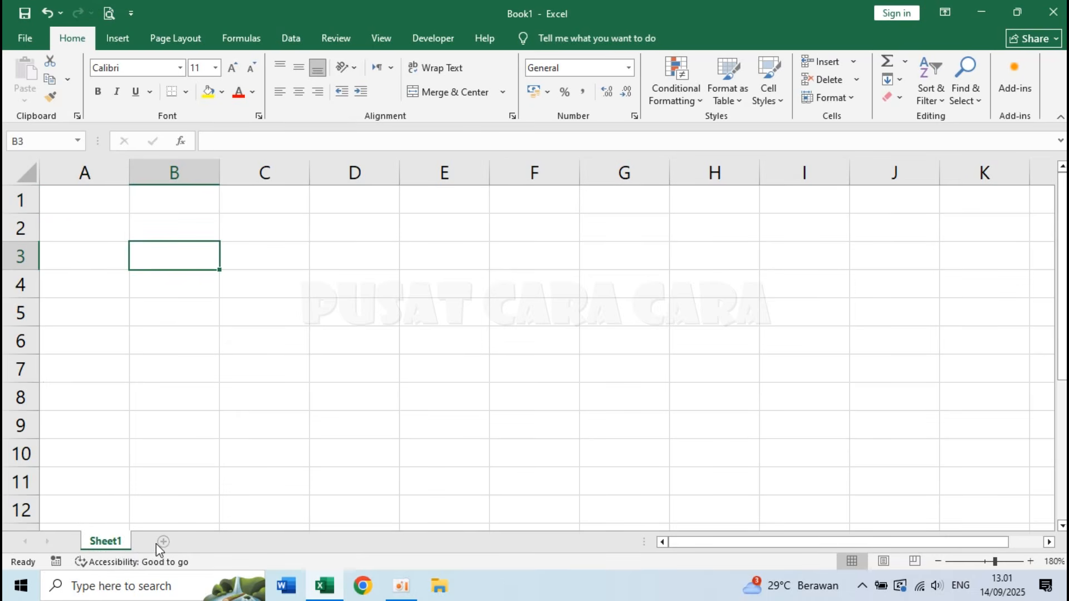
# Step: Select cell D8 on Sheet1 and add four new worksheets to the workbook
pyautogui.click(334, 404)
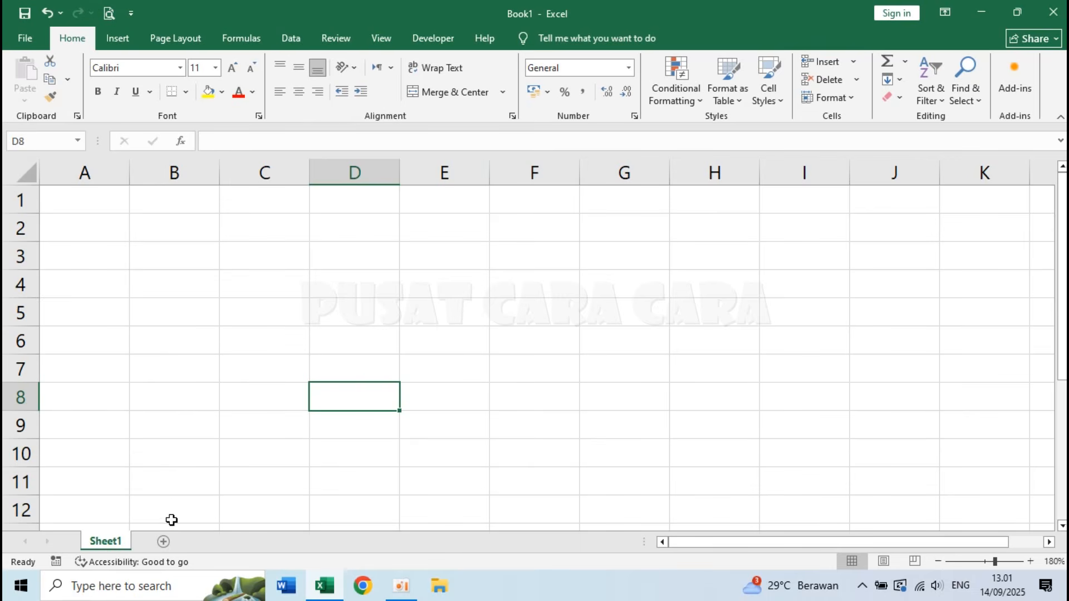
pyautogui.click(163, 542)
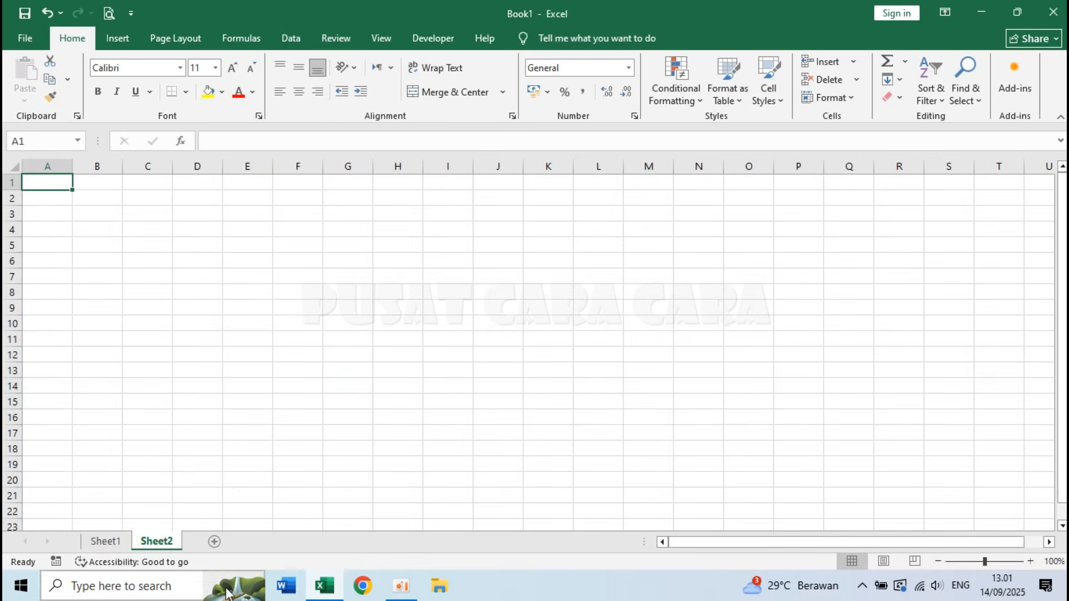
pyautogui.click(215, 542)
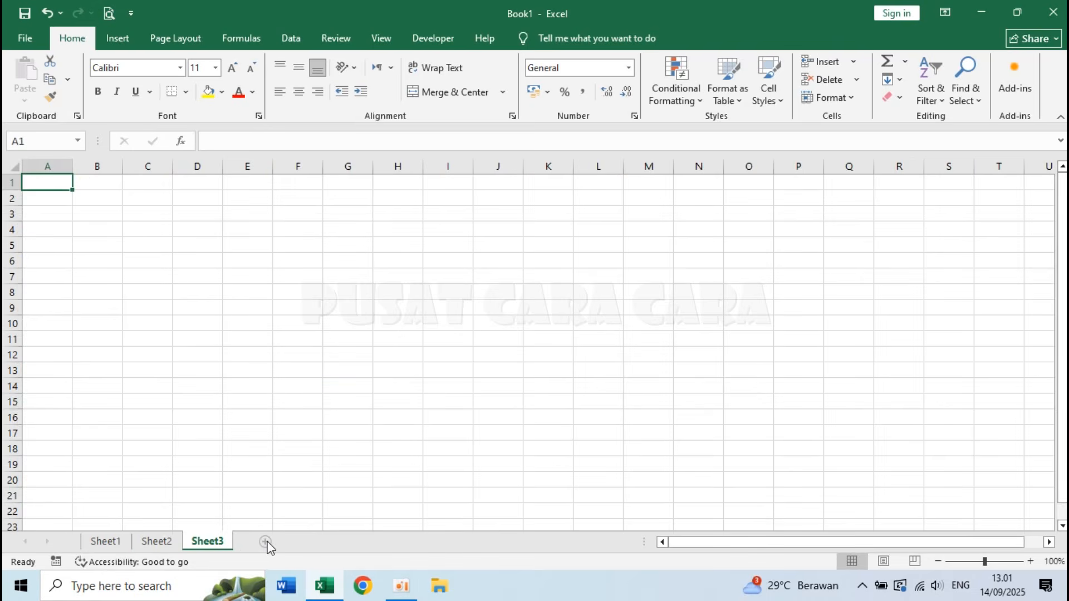
pyautogui.click(267, 544)
pyautogui.click(349, 542)
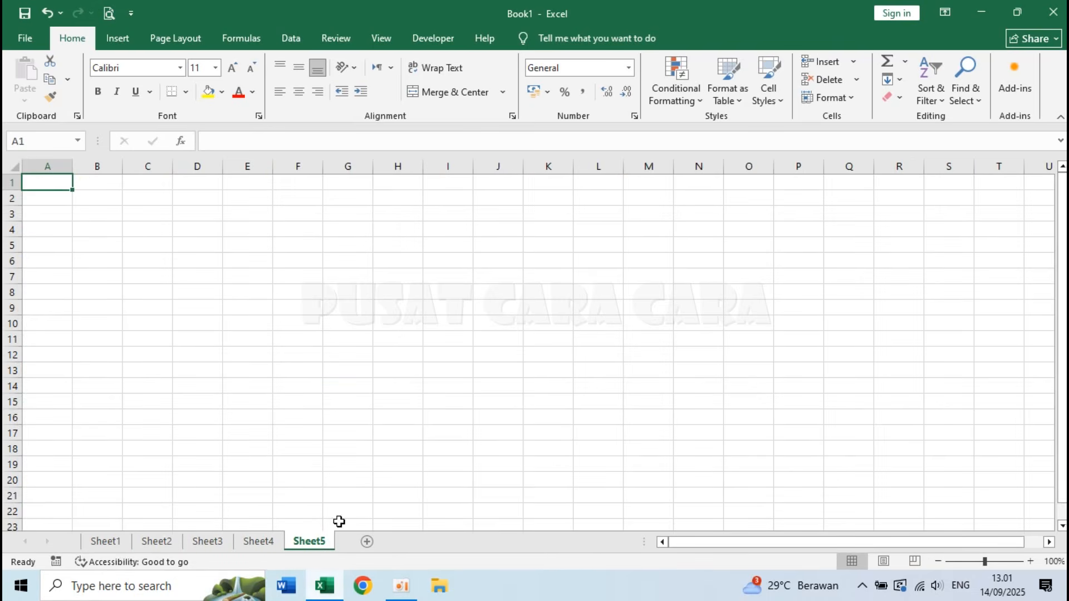
# Step: View Sheet1 through Sheet5 one after another and return to Sheet1
pyautogui.click(107, 541)
pyautogui.click(156, 541)
pyautogui.click(208, 541)
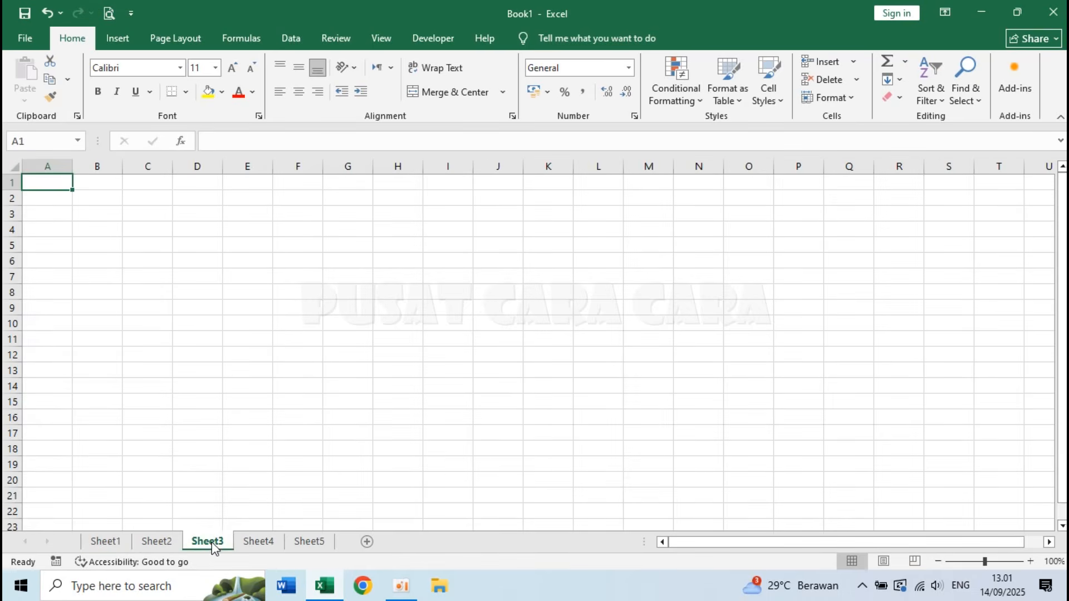
pyautogui.click(259, 541)
pyautogui.click(303, 543)
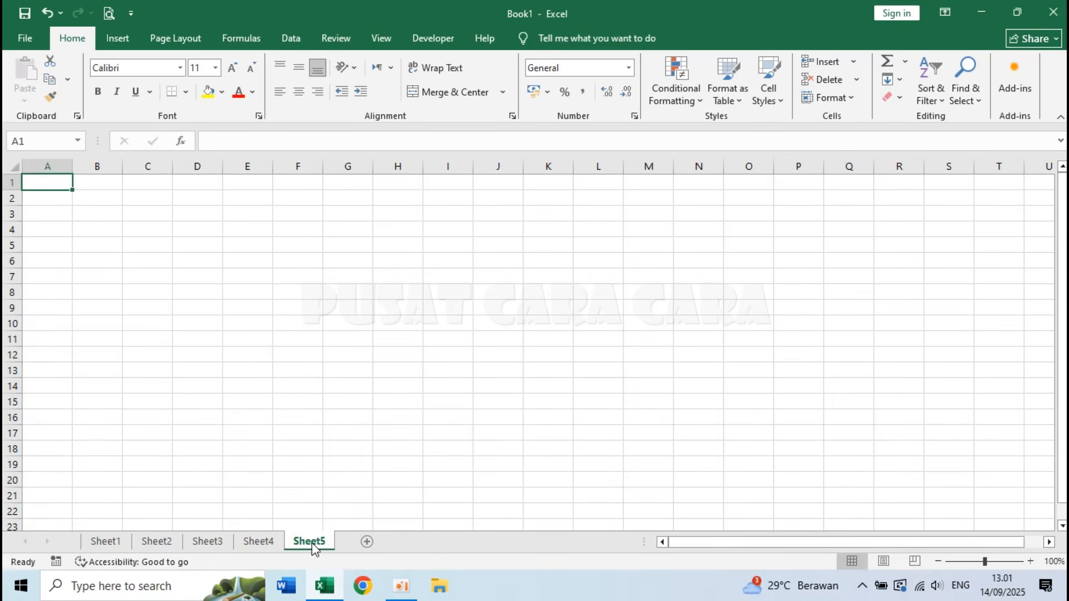
pyautogui.click(105, 542)
# Step: Delete Sheet5 from the workbook
pyautogui.click(318, 545)
pyautogui.rightClick(310, 544)
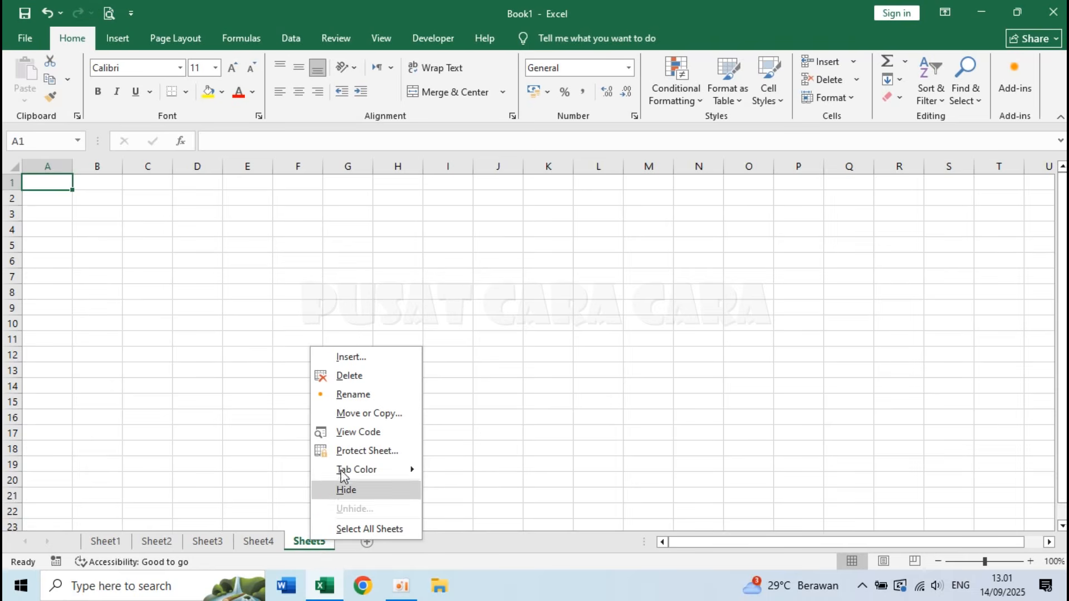
pyautogui.click(351, 376)
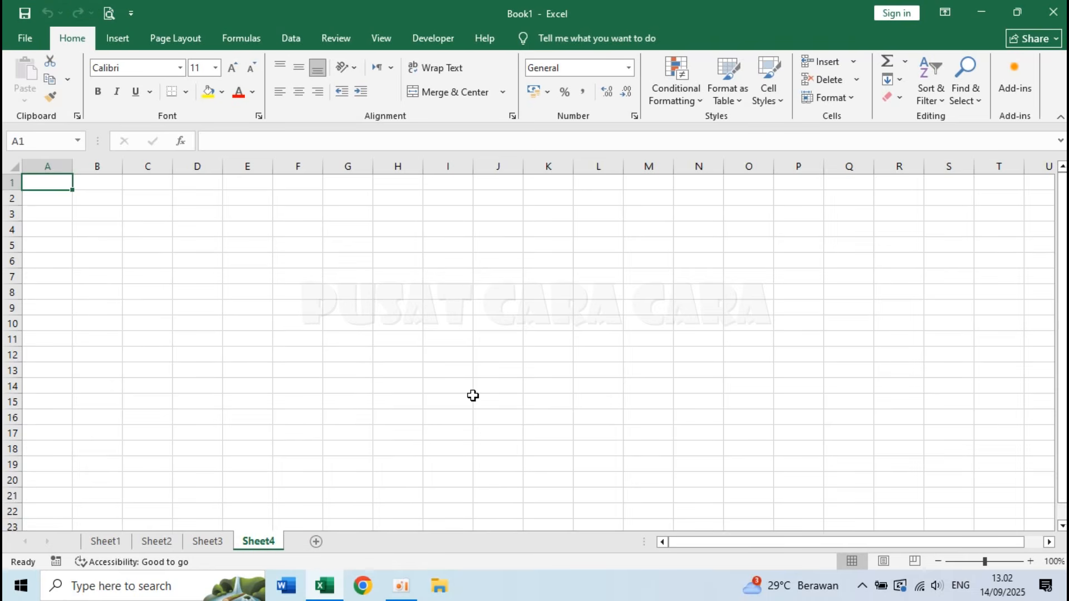
# Step: Select cell C18 on Sheet4, view Sheet1 through Sheet4 in turn and return to Sheet1
pyautogui.click(146, 447)
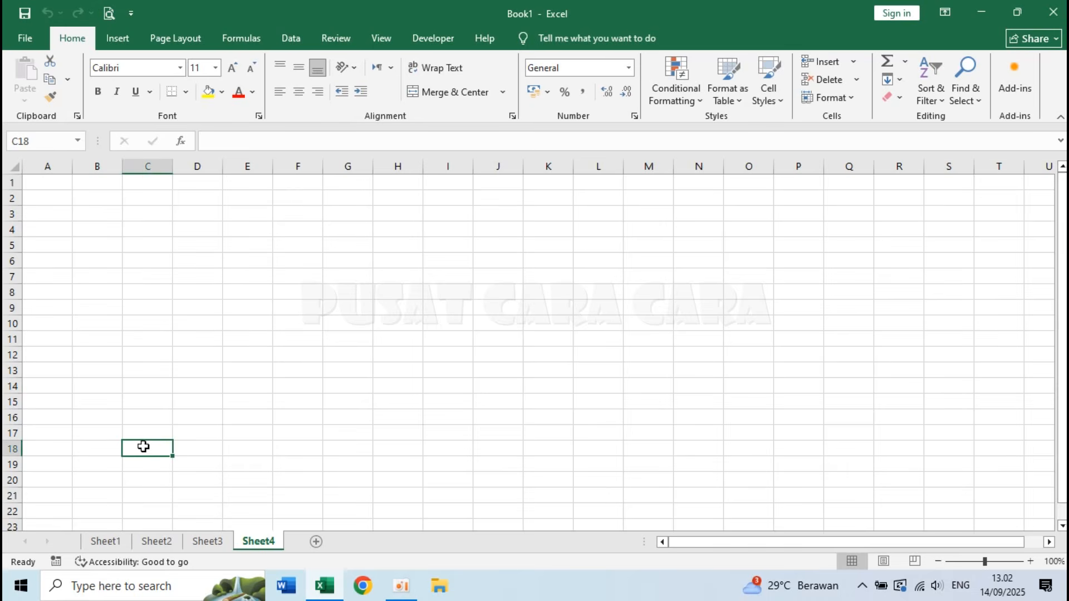
pyautogui.click(106, 542)
pyautogui.click(159, 541)
pyautogui.click(212, 542)
pyautogui.click(264, 541)
pyautogui.click(105, 542)
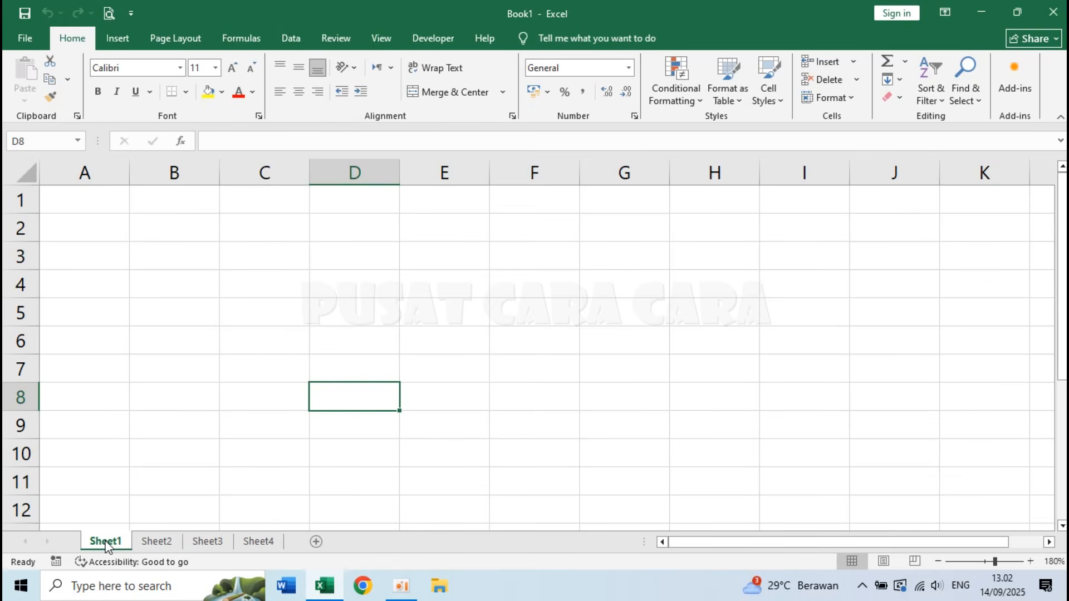
# Step: Rename Sheet1 as DATA AWAL
pyautogui.rightClick(106, 545)
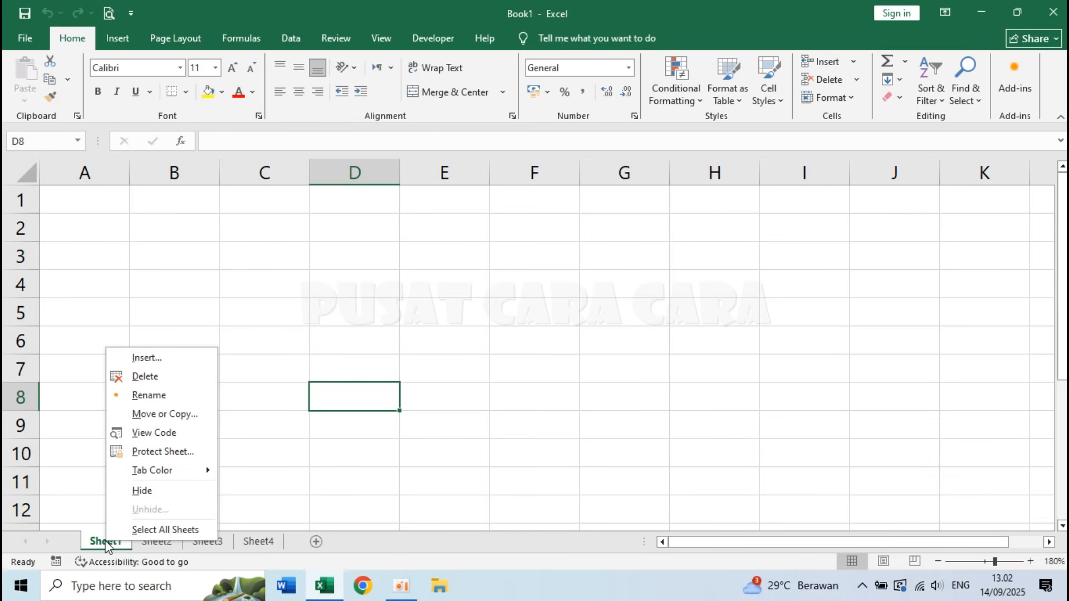
pyautogui.click(176, 402)
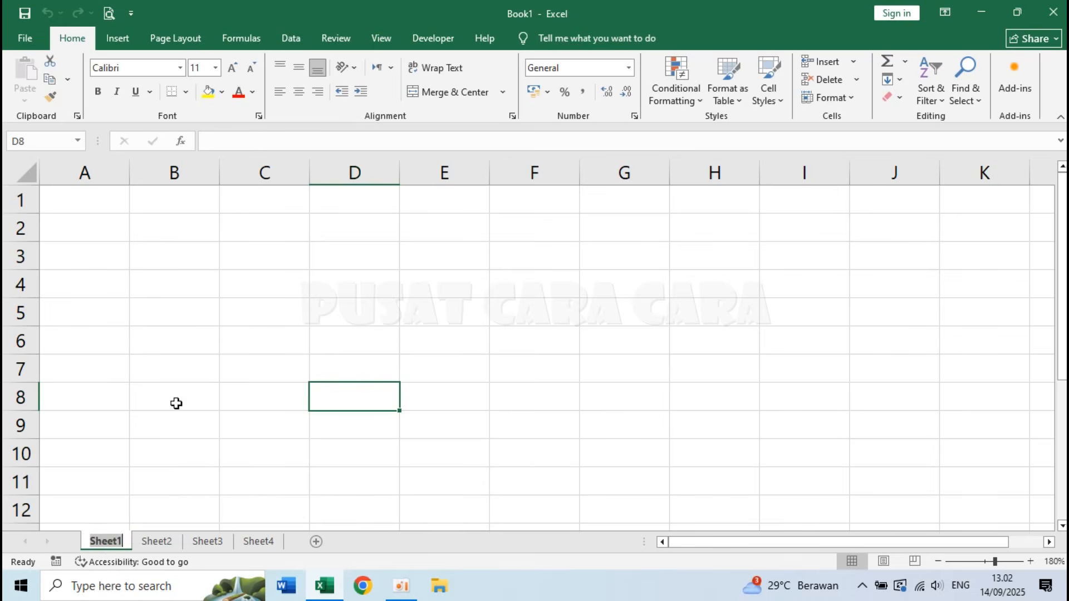
pyautogui.write('data')
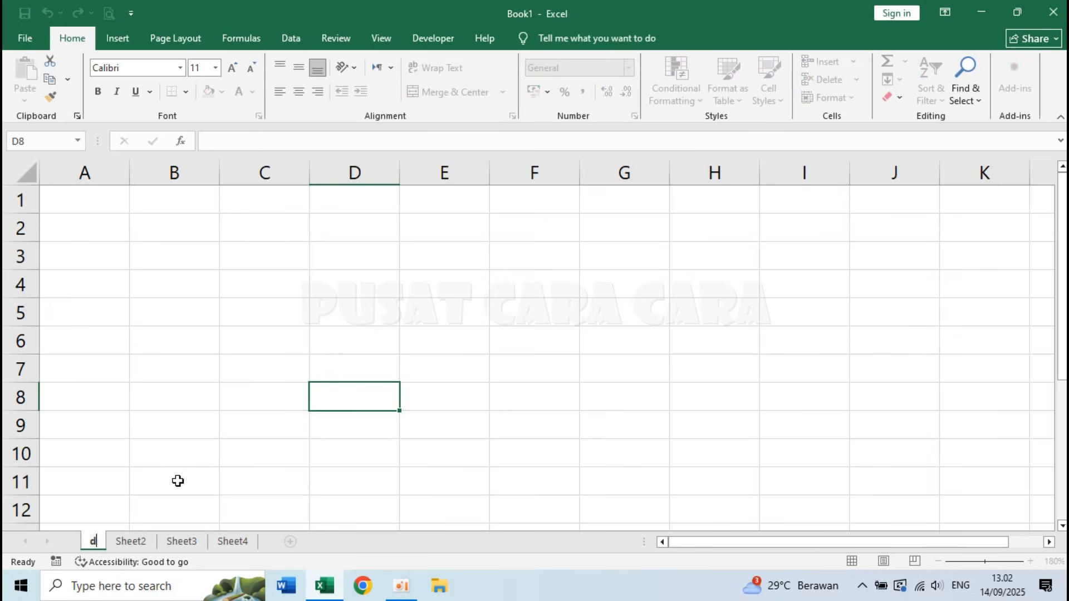
pyautogui.press('BackSpace')
pyautogui.press('BackSpace')
pyautogui.press('BackSpace')
pyautogui.press('BackSpace')
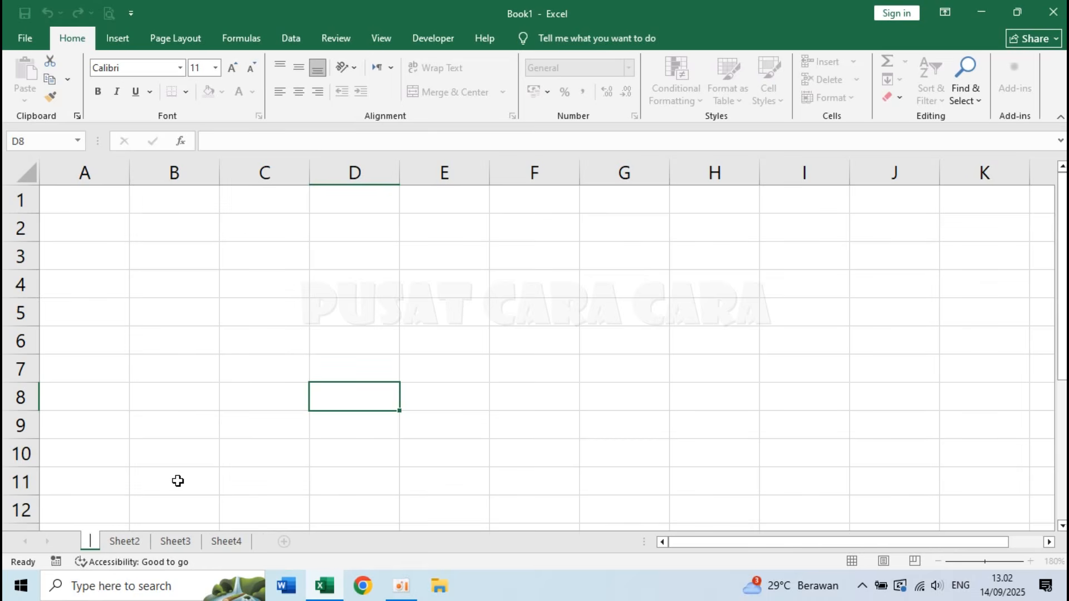
pyautogui.write('DATA AS')
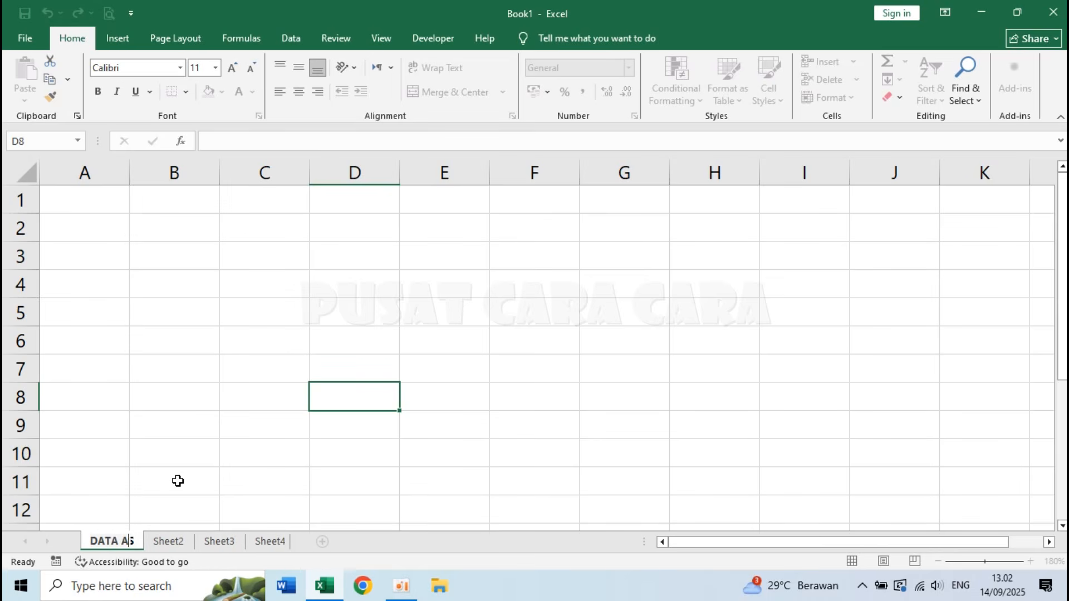
pyautogui.press('BackSpace')
pyautogui.write('WAL')
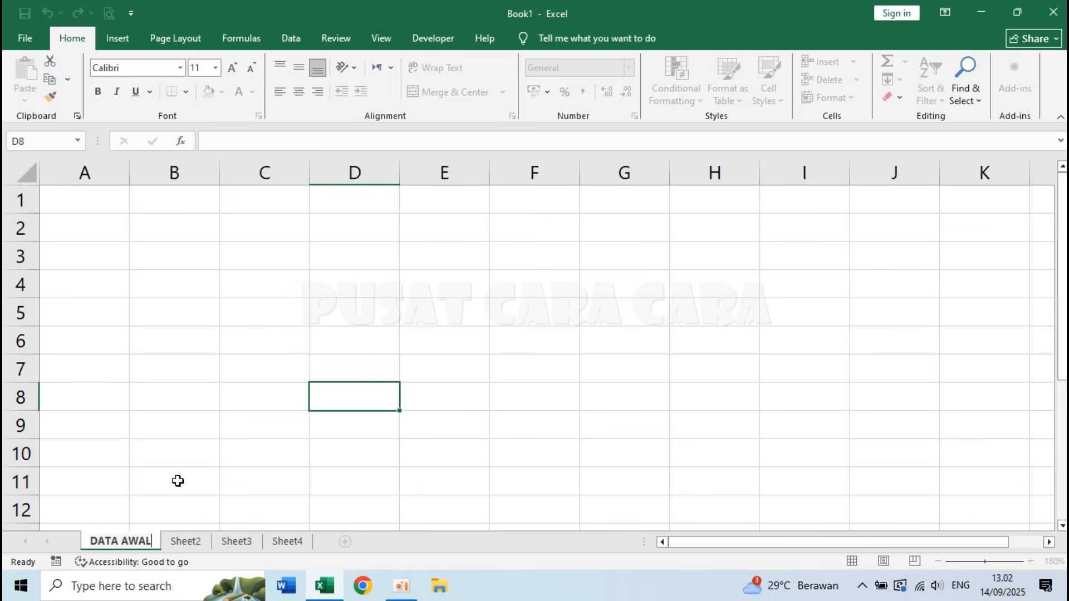
pyautogui.press('Return')
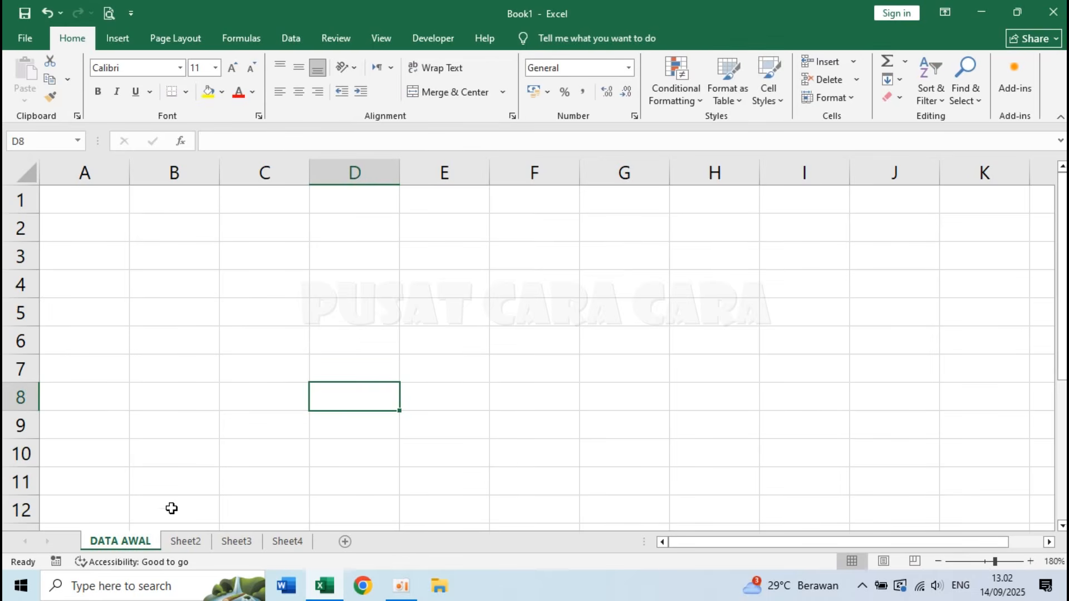
# Step: Rename Sheet2 as DATA KE-2
pyautogui.click(180, 543)
pyautogui.click(142, 543)
pyautogui.click(193, 541)
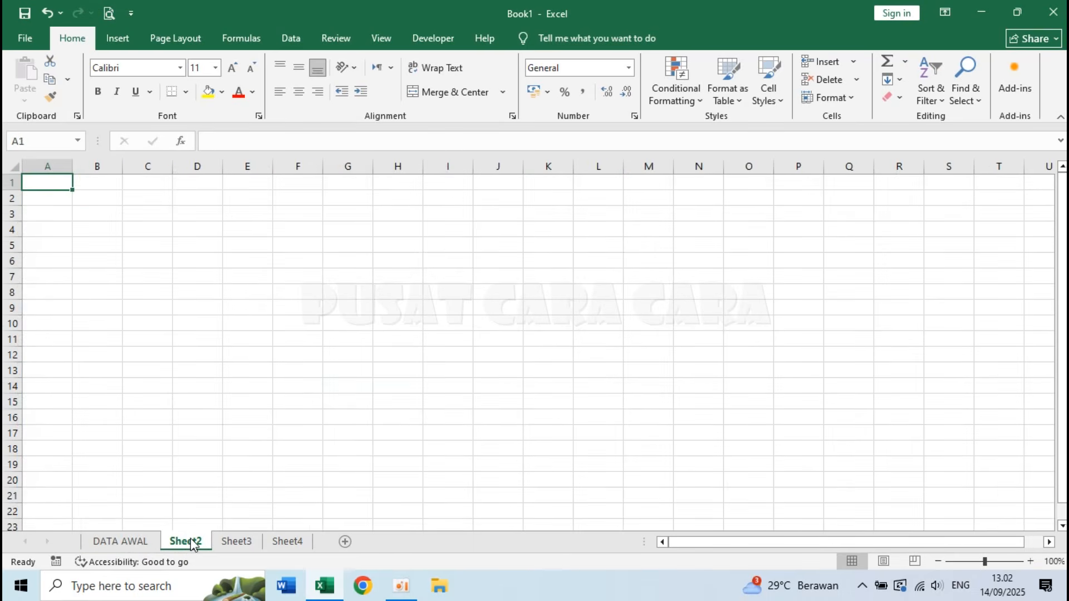
pyautogui.doubleClick(193, 542)
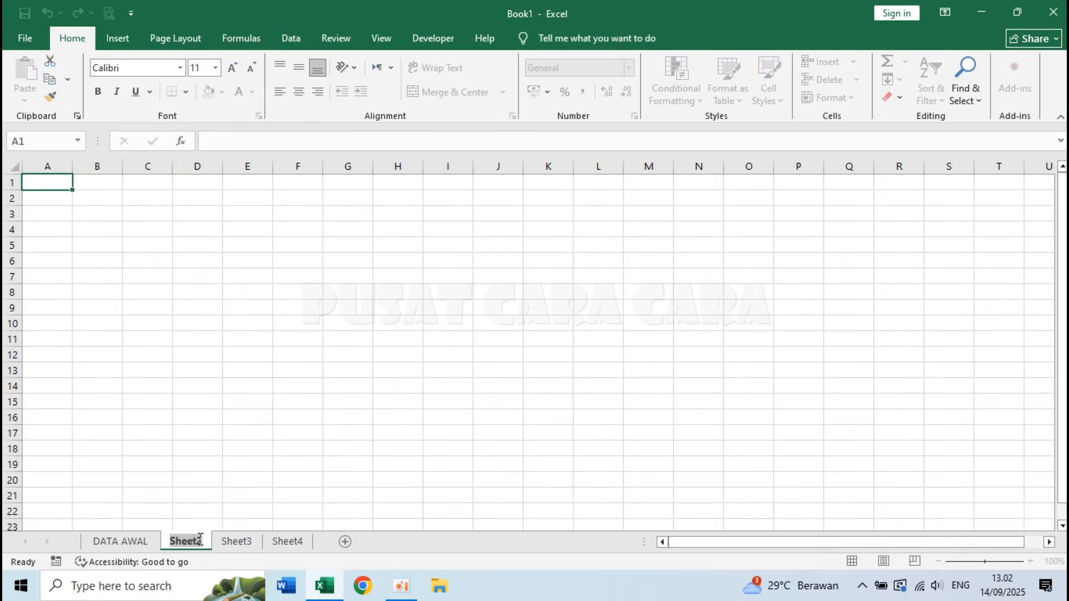
pyautogui.press('BackSpace')
pyautogui.press('super+s')
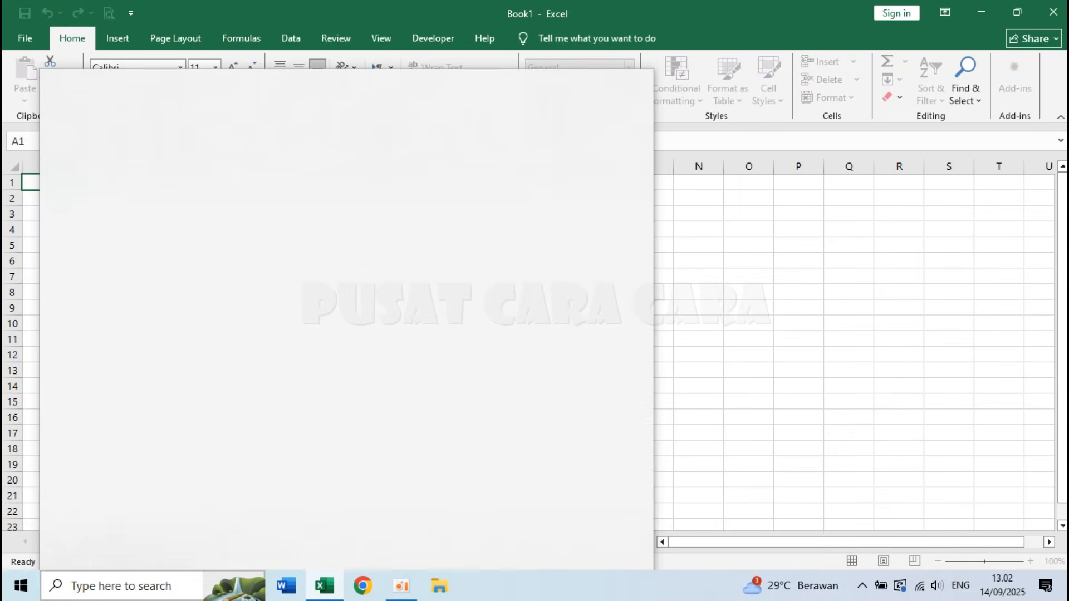
pyautogui.click(563, 4)
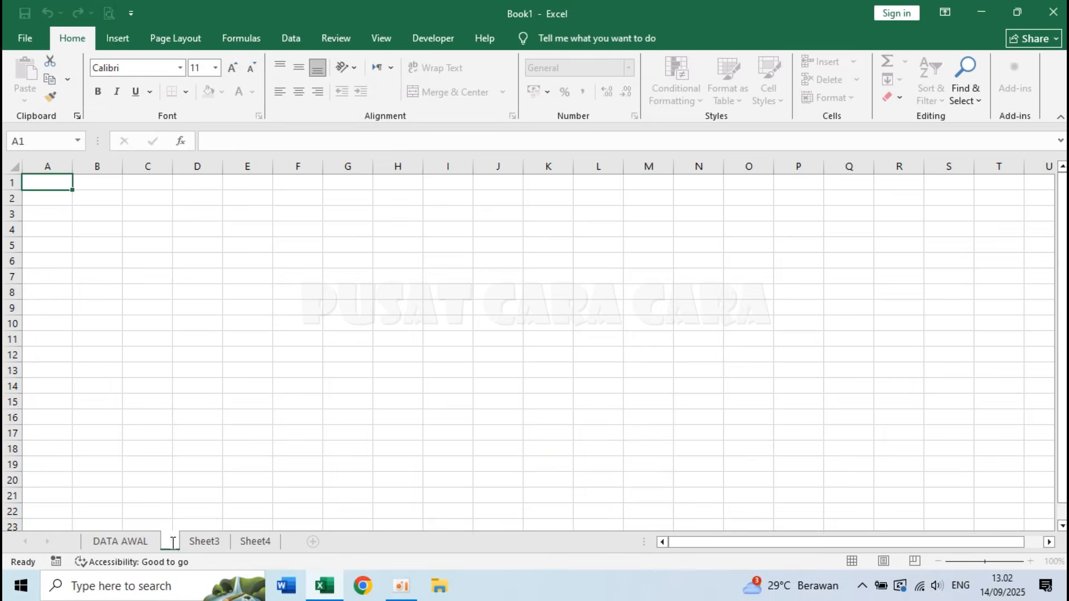
pyautogui.press('Return')
pyautogui.click(527, 351)
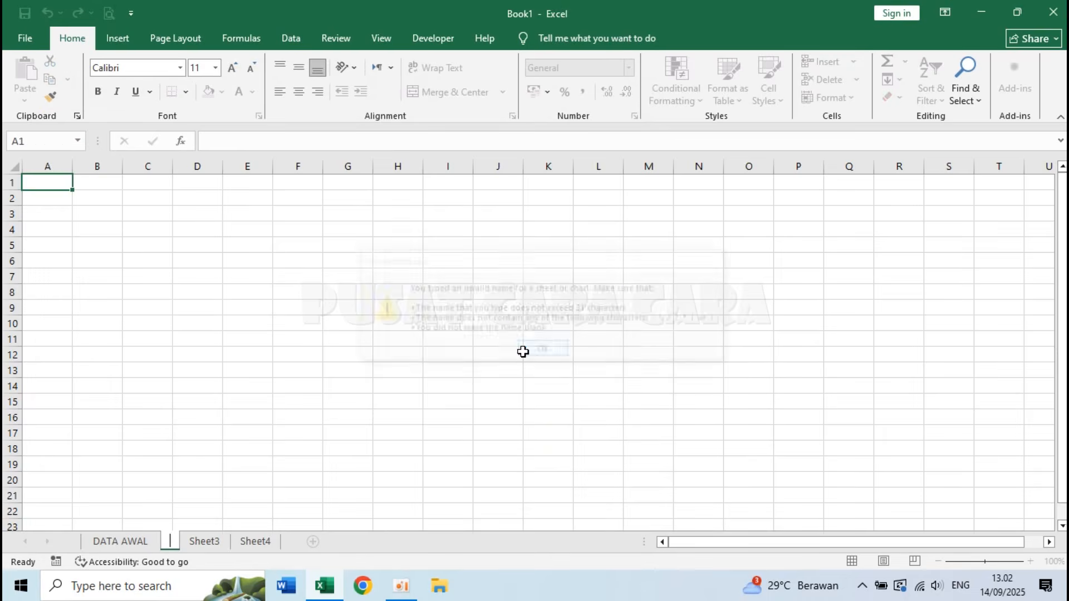
pyautogui.write('DATA KE-2')
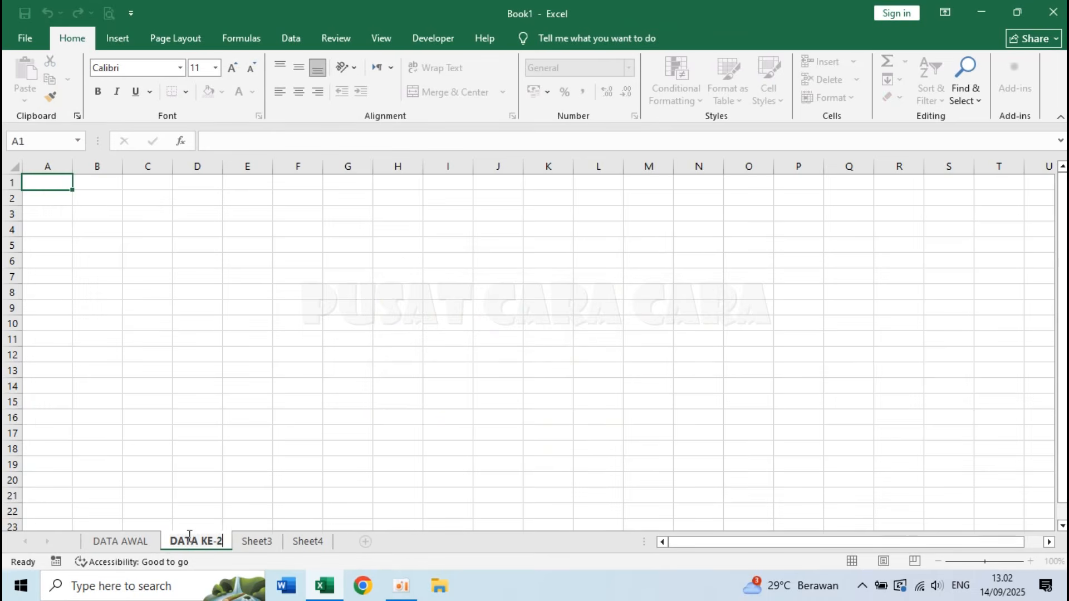
pyautogui.press('Return')
# Step: Return to the DATA AWAL sheet and select single cells one after another: C2, A1, F6, H5 and B4
pyautogui.click(142, 544)
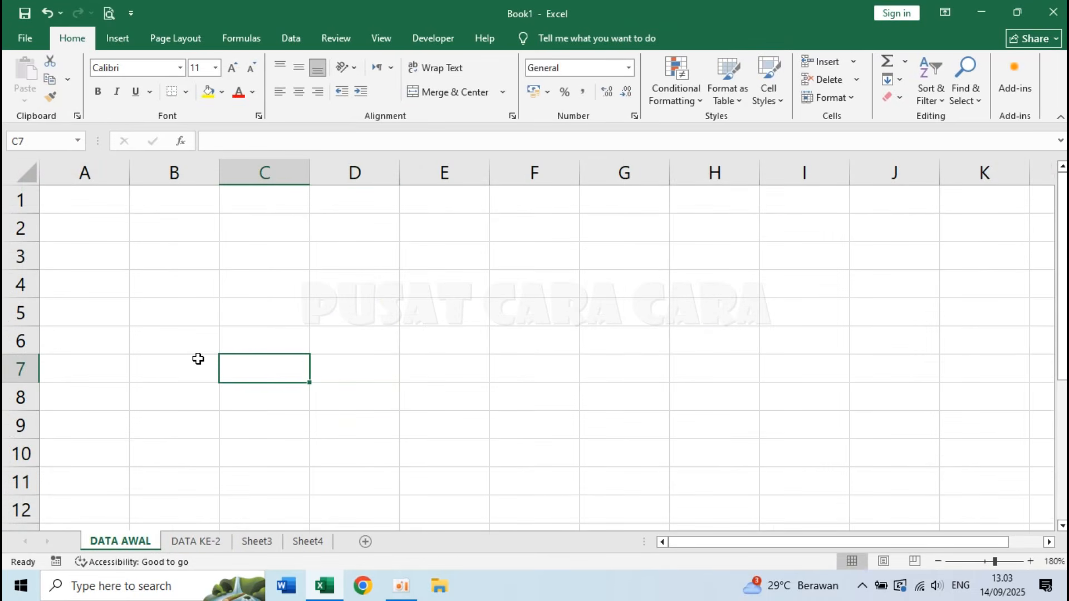
pyautogui.click(267, 237)
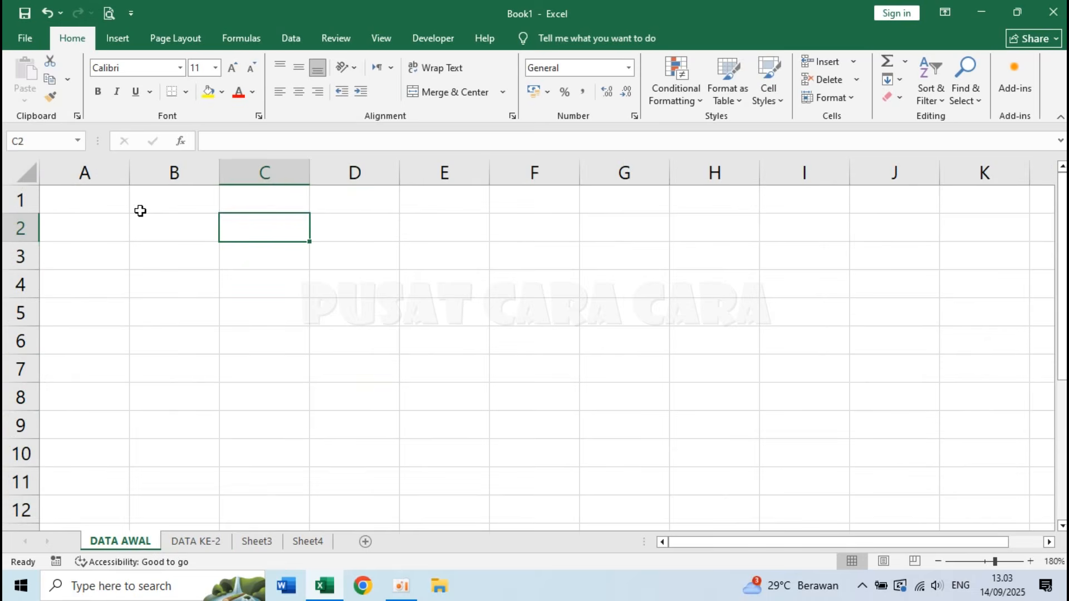
pyautogui.click(104, 203)
pyautogui.click(493, 329)
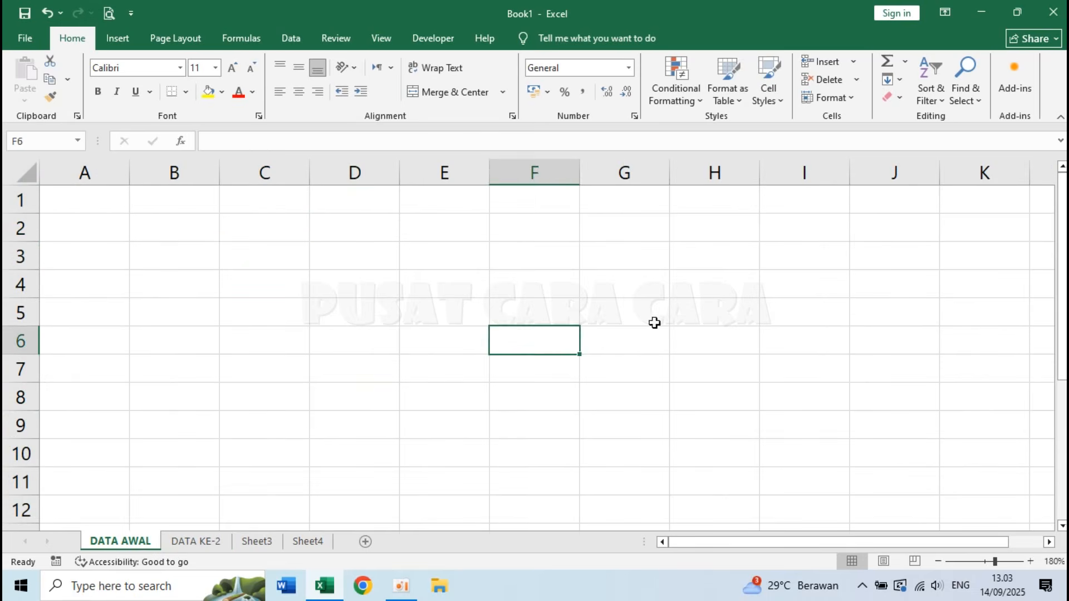
pyautogui.click(714, 324)
pyautogui.click(217, 276)
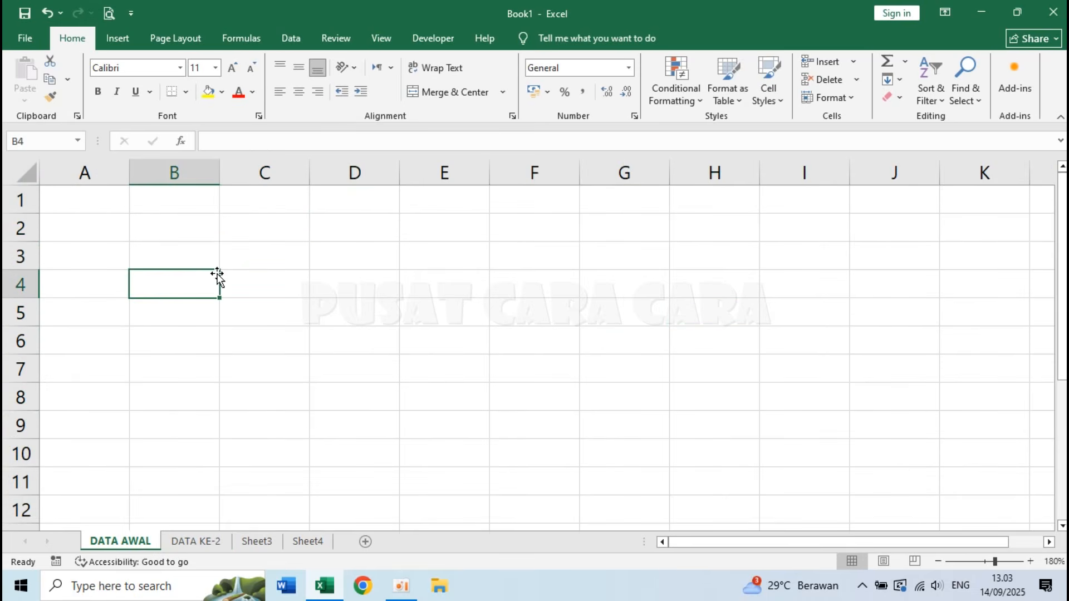
# Step: Select whole columns A through E one after another, and finish on cell D2
pyautogui.click(84, 171)
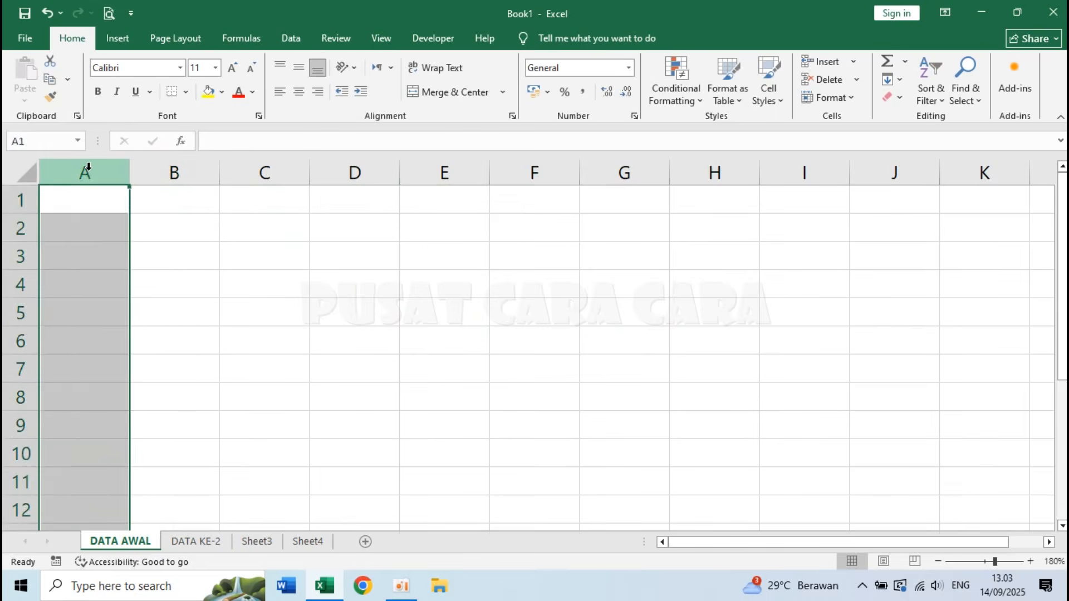
pyautogui.click(208, 246)
pyautogui.click(93, 166)
pyautogui.click(172, 170)
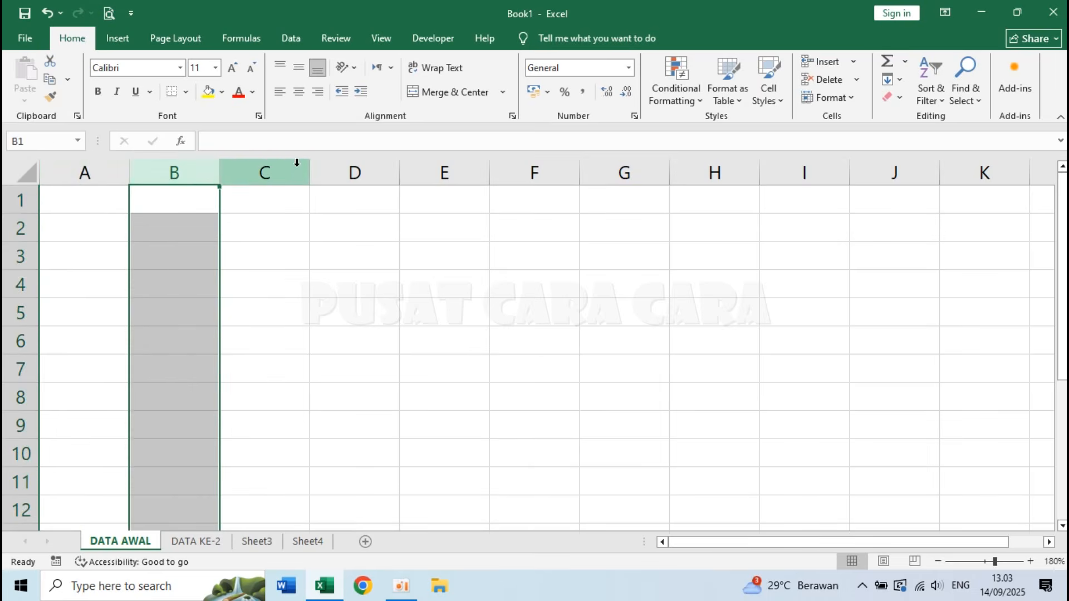
pyautogui.click(299, 163)
pyautogui.click(380, 161)
pyautogui.click(429, 162)
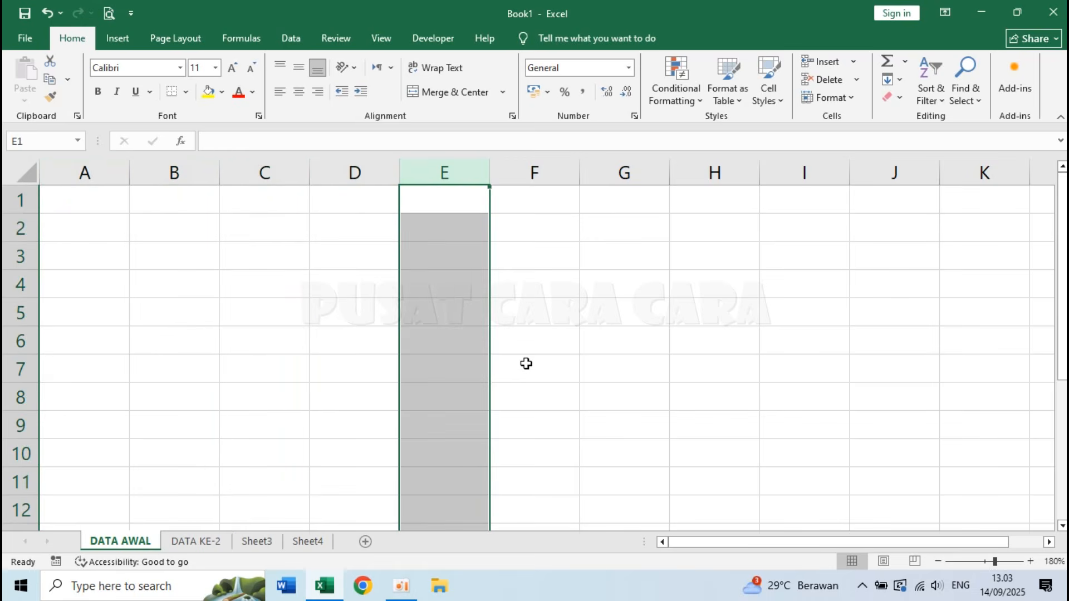
pyautogui.click(353, 228)
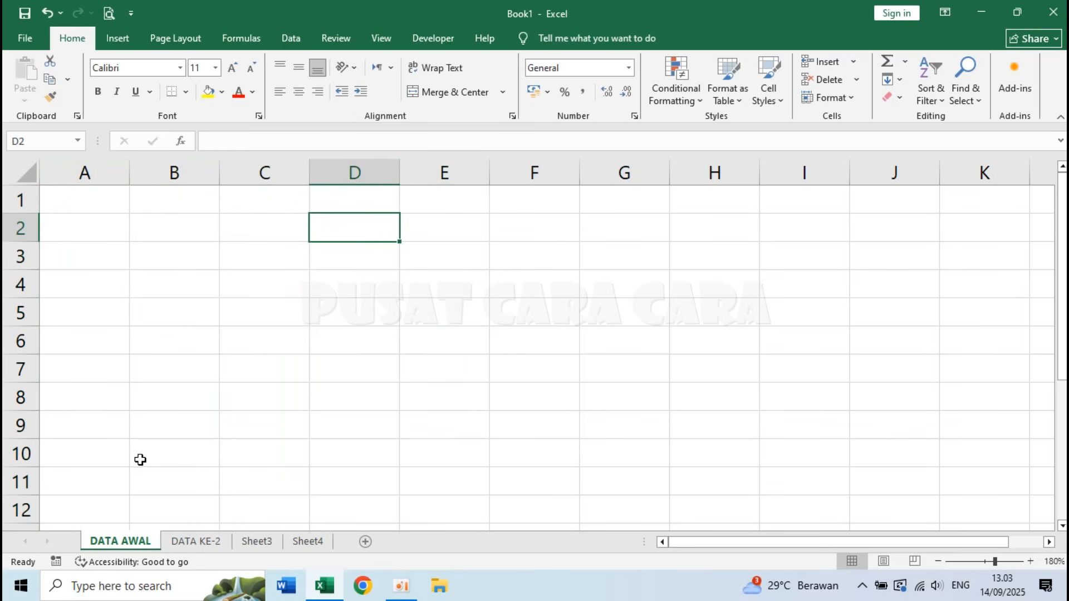
# Step: Select whole rows 1, 2 and 3 one at a time, repeat them and add row 5, and finish on cell A1
pyautogui.click(13, 198)
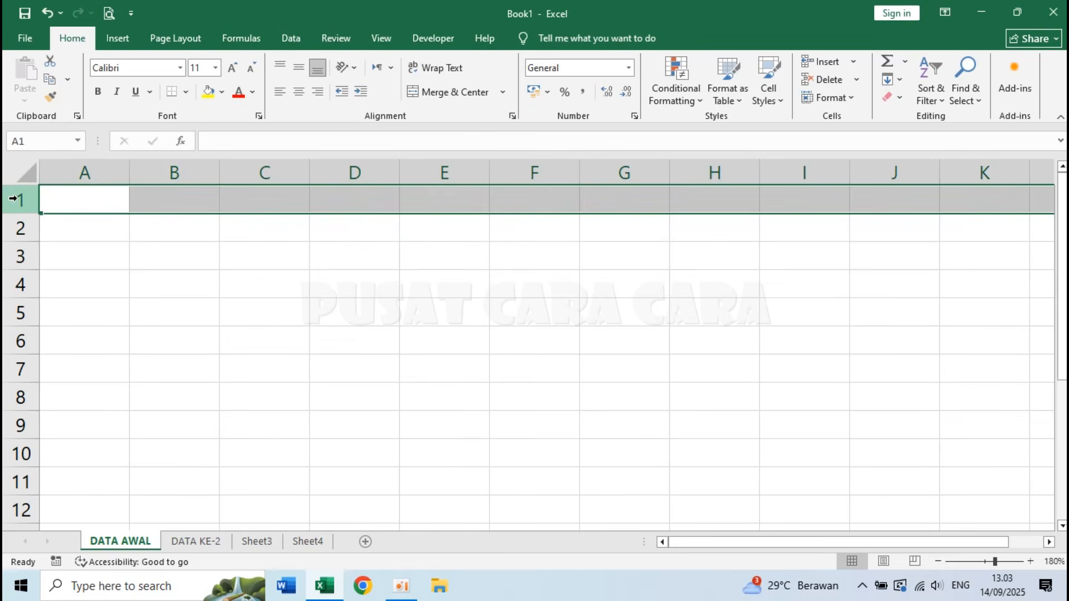
pyautogui.click(21, 227)
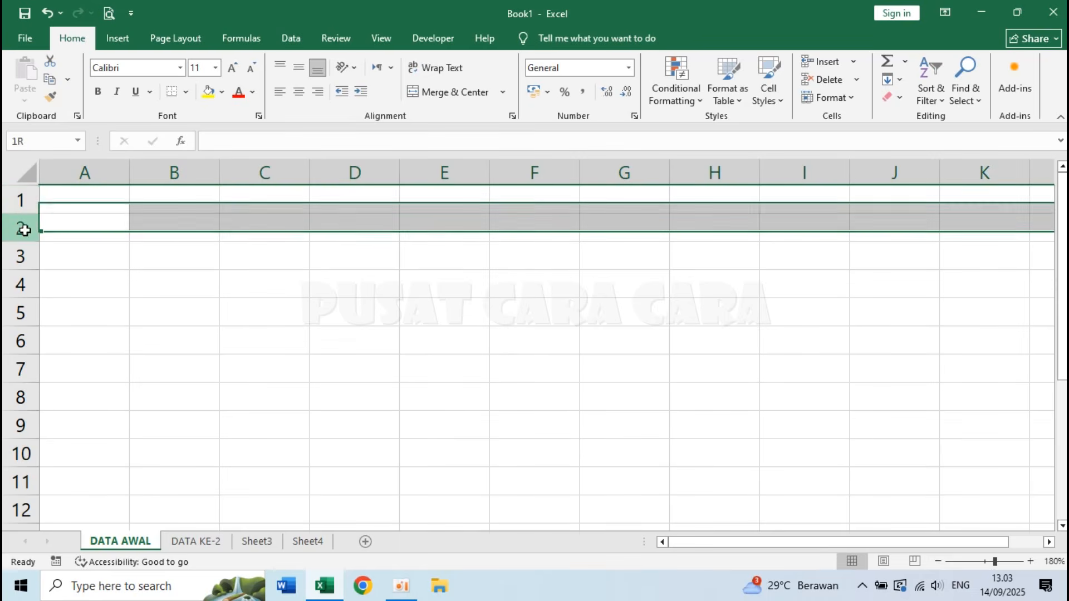
pyautogui.click(21, 254)
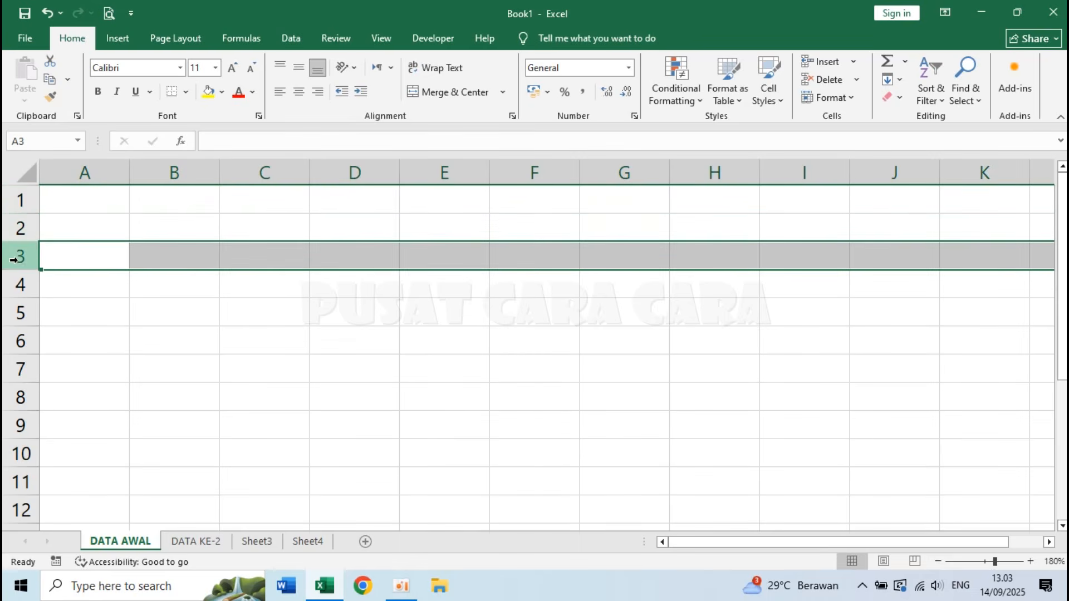
pyautogui.click(26, 199)
pyautogui.click(20, 227)
pyautogui.click(20, 255)
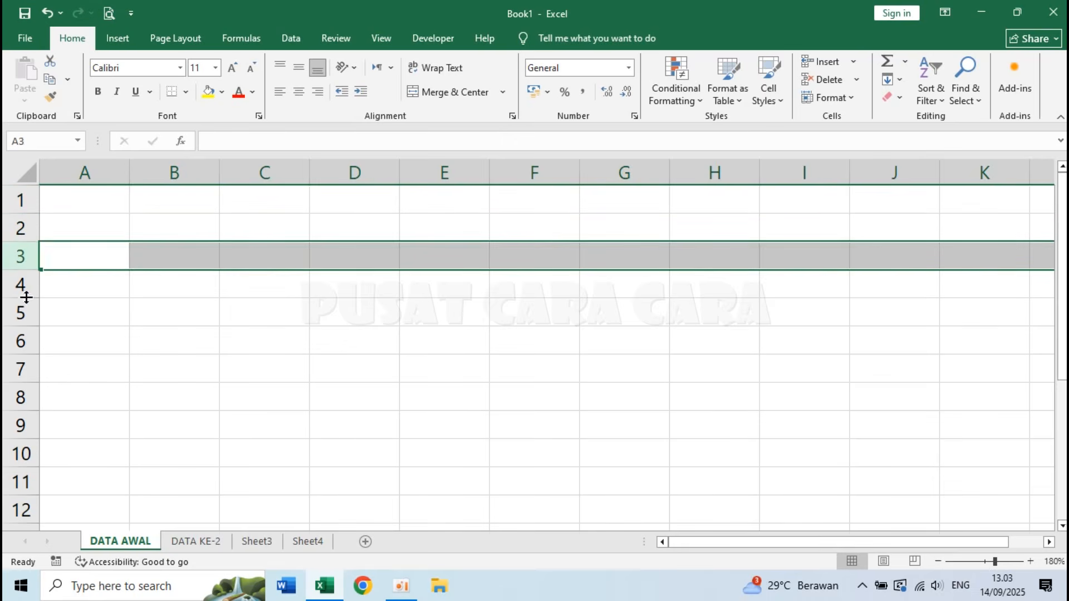
pyautogui.click(21, 313)
pyautogui.click(88, 195)
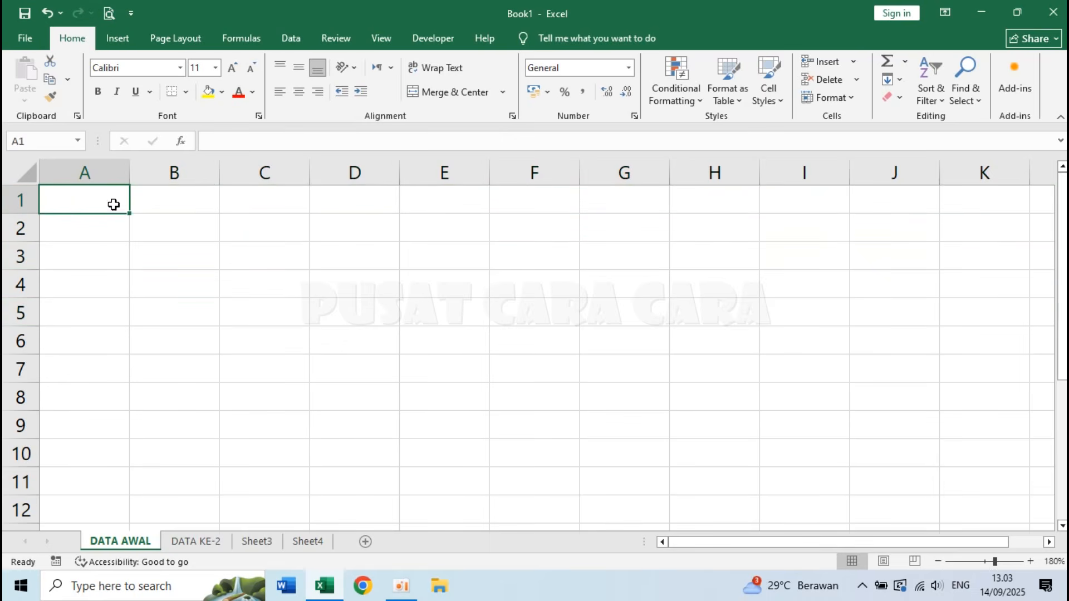
# Step: Move the active cell along row 1 from A1 through BB1 to the last column at XFD1, and return to A1
pyautogui.press('Right')
pyautogui.press('Right')
pyautogui.press('Right')
pyautogui.press('Right')
pyautogui.press('Right')
pyautogui.press('Right')
pyautogui.press('Right')
pyautogui.press('Right')
pyautogui.press('Right')
pyautogui.press('Right')
pyautogui.press('Right')
pyautogui.press('Right')
pyautogui.press('Right')
pyautogui.press('Right')
pyautogui.press('Right')
pyautogui.press('Right')
pyautogui.press('Right')
pyautogui.press('Right')
pyautogui.press('Right')
pyautogui.press('Right')
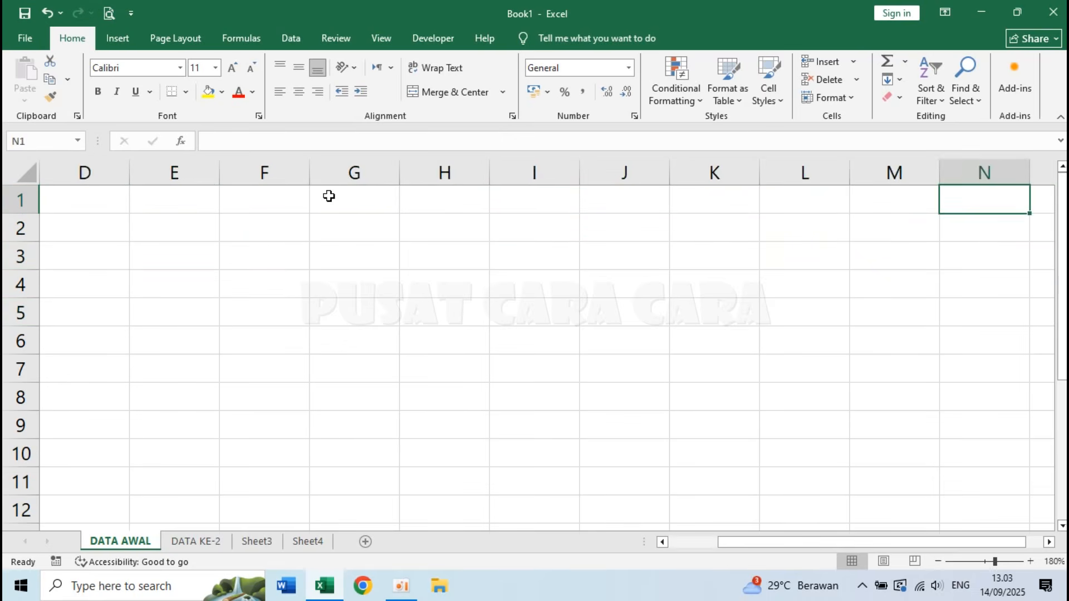
pyautogui.press('Right')
pyautogui.press('Right')
pyautogui.press('Right')
pyautogui.press('Right')
pyautogui.press('Left')
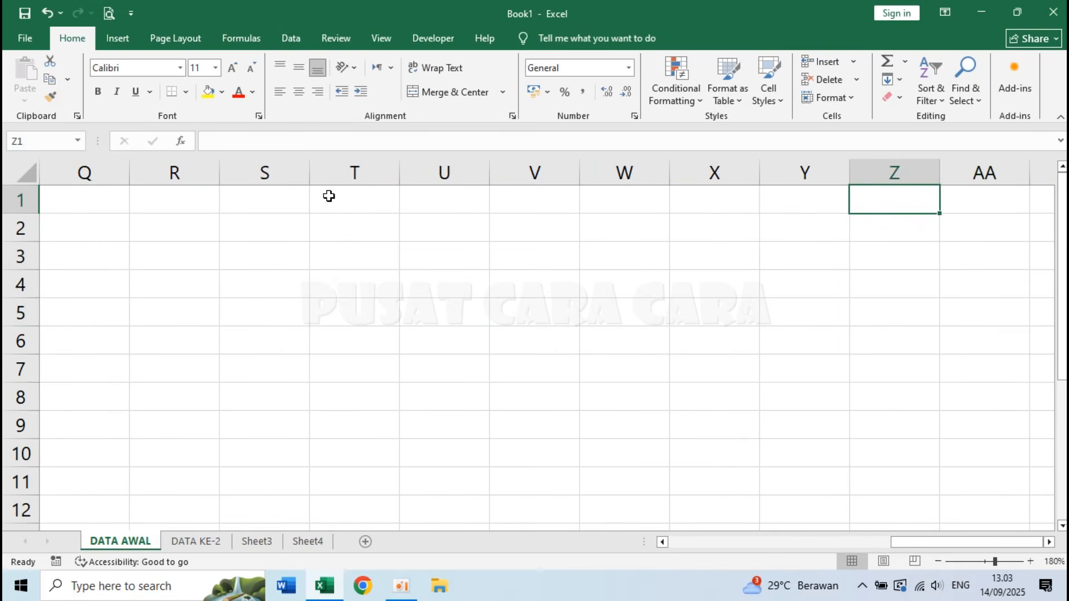
pyautogui.press('Right')
pyautogui.press('Right')
pyautogui.press('Right')
pyautogui.press('Right')
pyautogui.press('Right')
pyautogui.press('Right')
pyautogui.press('Right')
pyautogui.press('Right')
pyautogui.press('Right')
pyautogui.press('Right')
pyautogui.press('Right')
pyautogui.press('Right')
pyautogui.press('Right')
pyautogui.press('Right')
pyautogui.press('Right')
pyautogui.press('Right')
pyautogui.press('Right')
pyautogui.press('Right')
pyautogui.press('Right')
pyautogui.press('Right')
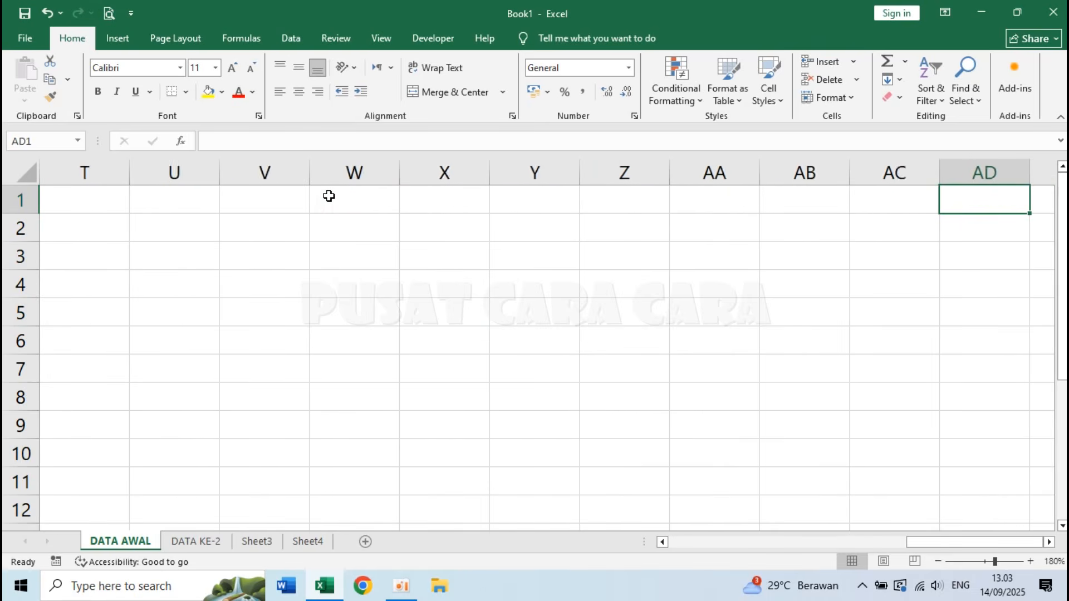
pyautogui.press('Right')
pyautogui.press('Right')
pyautogui.press('Right')
pyautogui.press('Right')
pyautogui.press('Right')
pyautogui.press('Right')
pyautogui.press('Right')
pyautogui.press('Right')
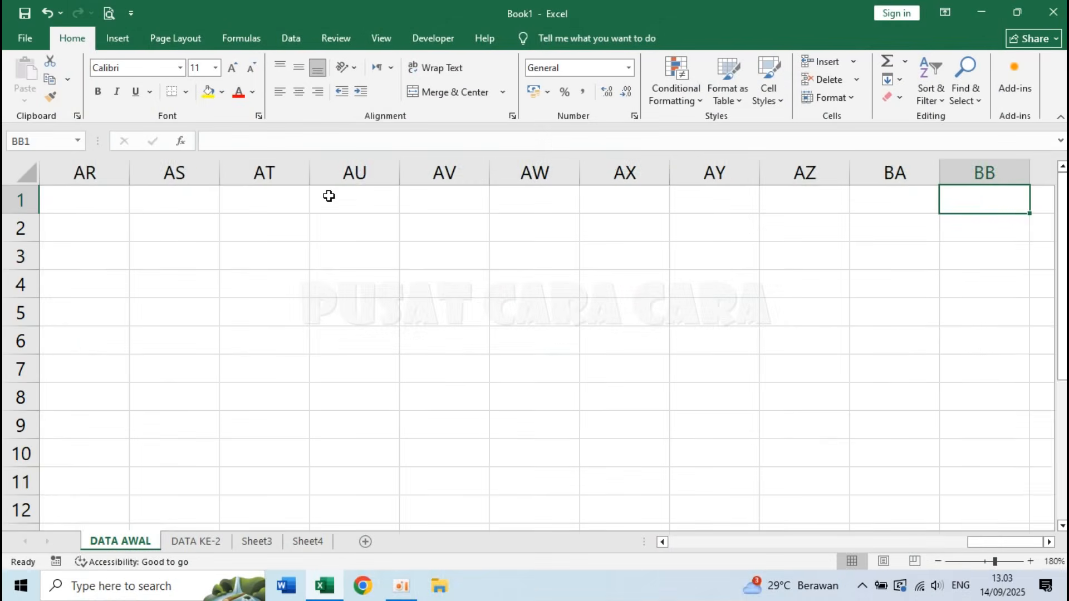
pyautogui.hotkey('ctrl', 'Right')
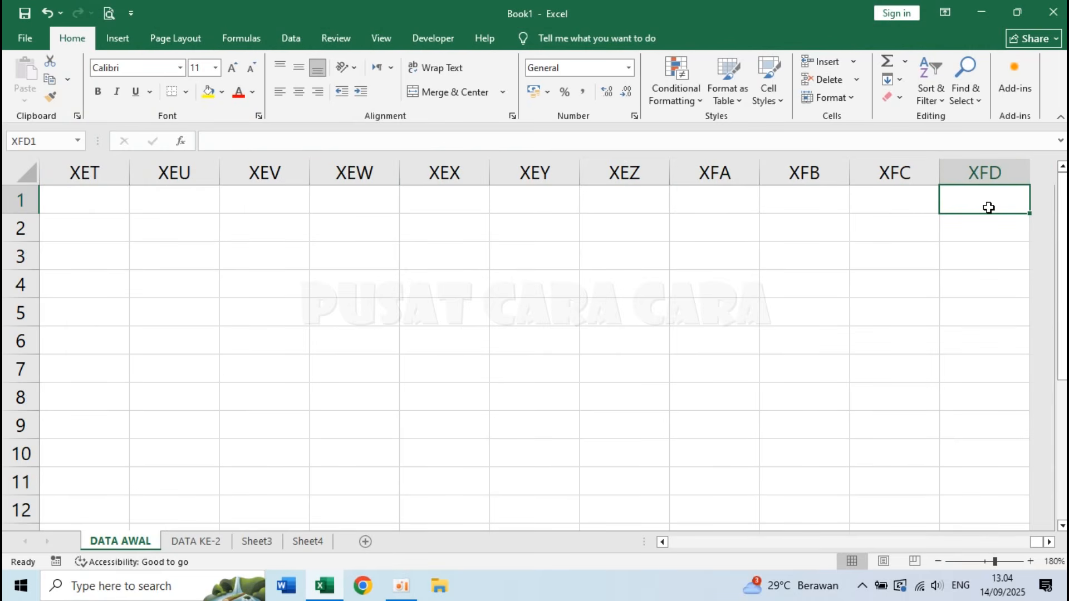
pyautogui.hotkey('ctrl', 'Left')
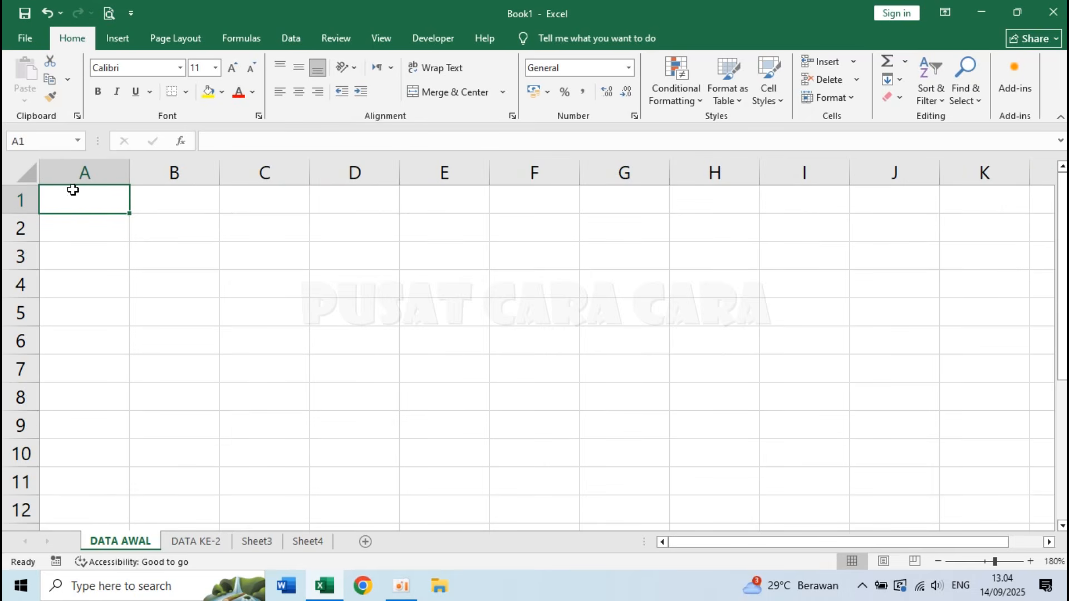
# Step: Move the active cell down column A from A1 through A45 to the last row at A1048576, and return to A1
pyautogui.press('Down')
pyautogui.press('Down')
pyautogui.press('Down')
pyautogui.press('Down')
pyautogui.press('Down')
pyautogui.press('Down')
pyautogui.press('Down')
pyautogui.press('Down')
pyautogui.press('Down')
pyautogui.press('Down')
pyautogui.press('Down')
pyautogui.press('Down')
pyautogui.press('Down')
pyautogui.press('Down')
pyautogui.press('Down')
pyautogui.press('Down')
pyautogui.press('Down')
pyautogui.press('Down')
pyautogui.press('Down')
pyautogui.press('Down')
pyautogui.press('Down')
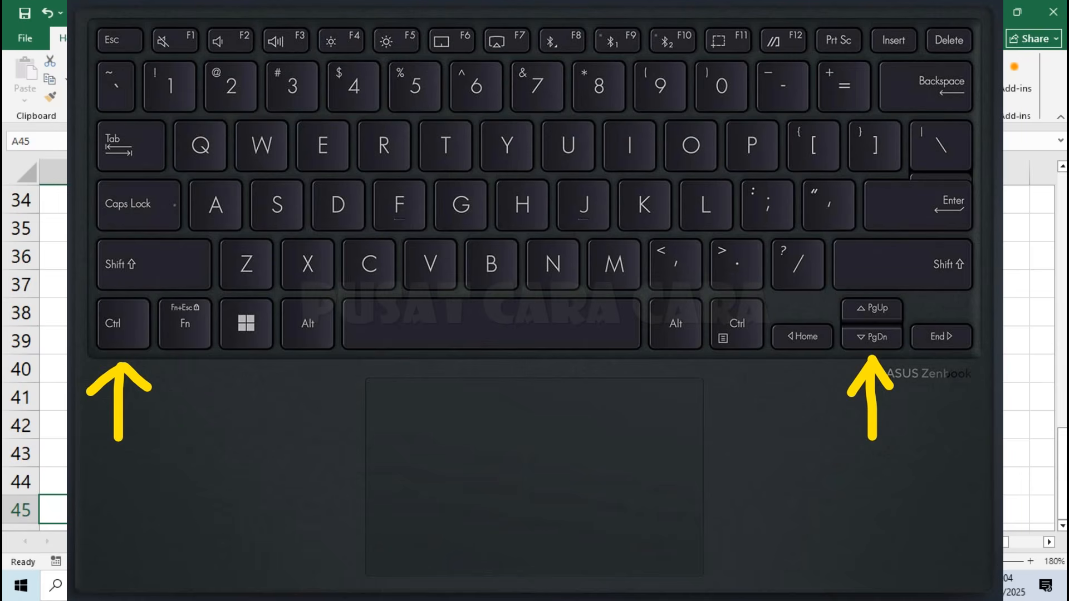
pyautogui.hotkey('ctrl', 'Down')
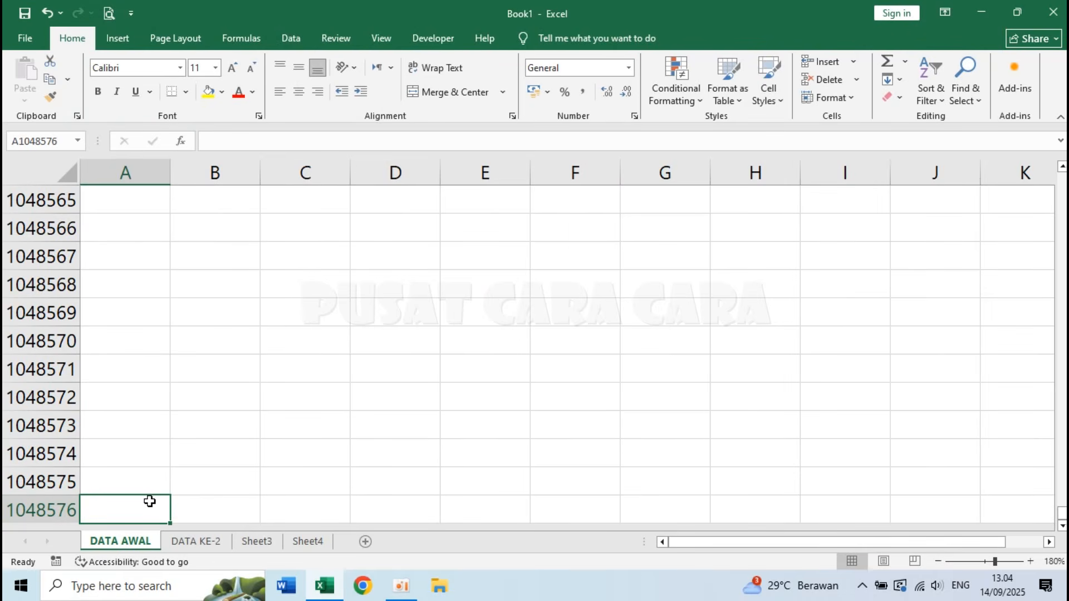
pyautogui.hotkey('ctrl', 'Home')
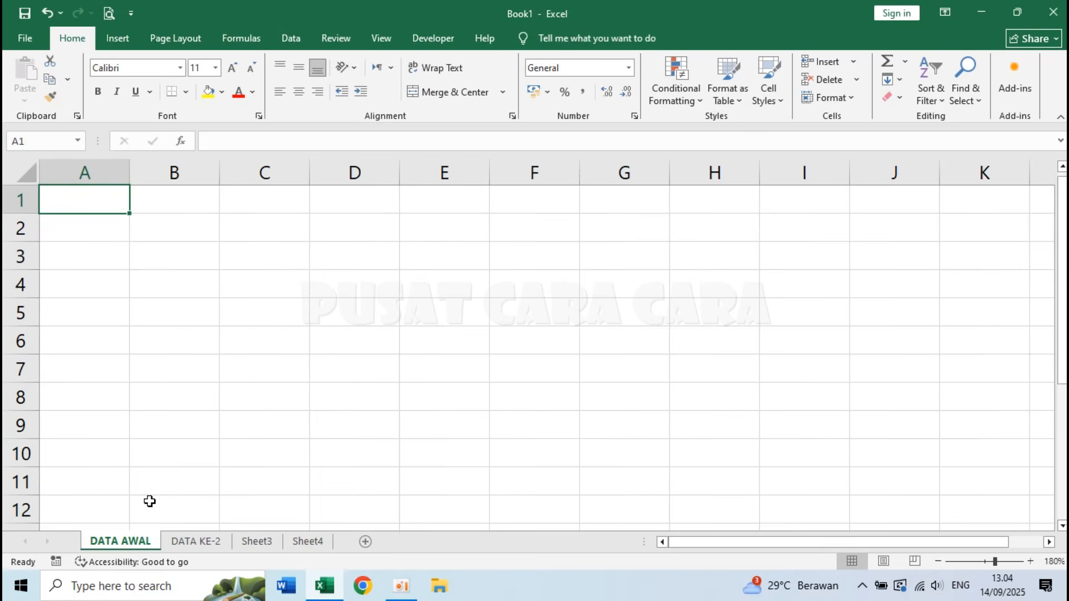
# Step: Select cell B4 and whole columns A through E one at a time, and finish on cell C3
pyautogui.click(180, 276)
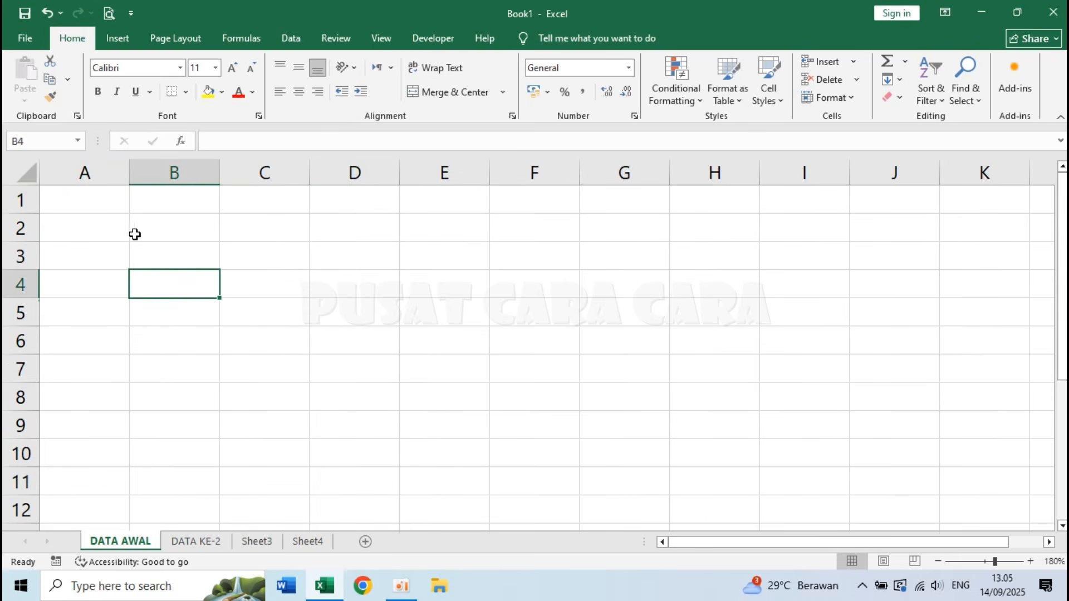
pyautogui.click(99, 166)
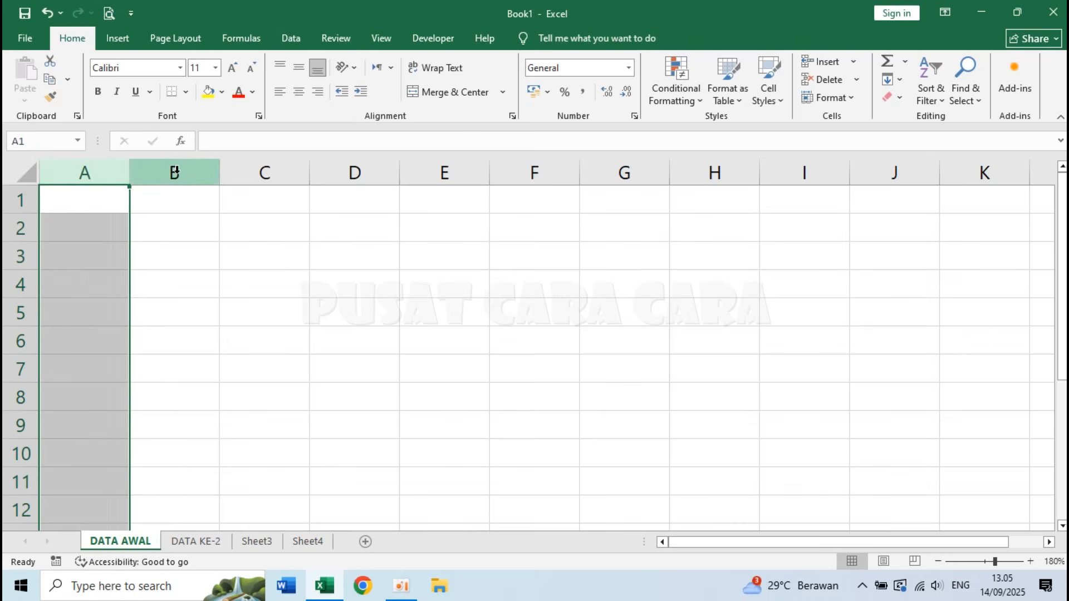
pyautogui.click(189, 168)
pyautogui.click(266, 170)
pyautogui.click(368, 165)
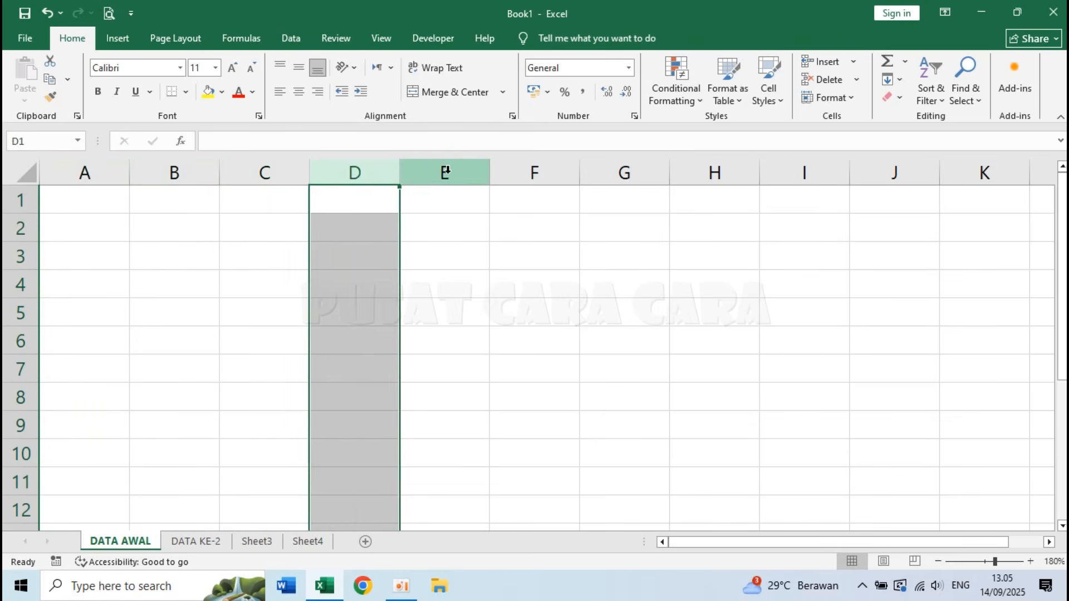
pyautogui.click(445, 169)
pyautogui.click(269, 267)
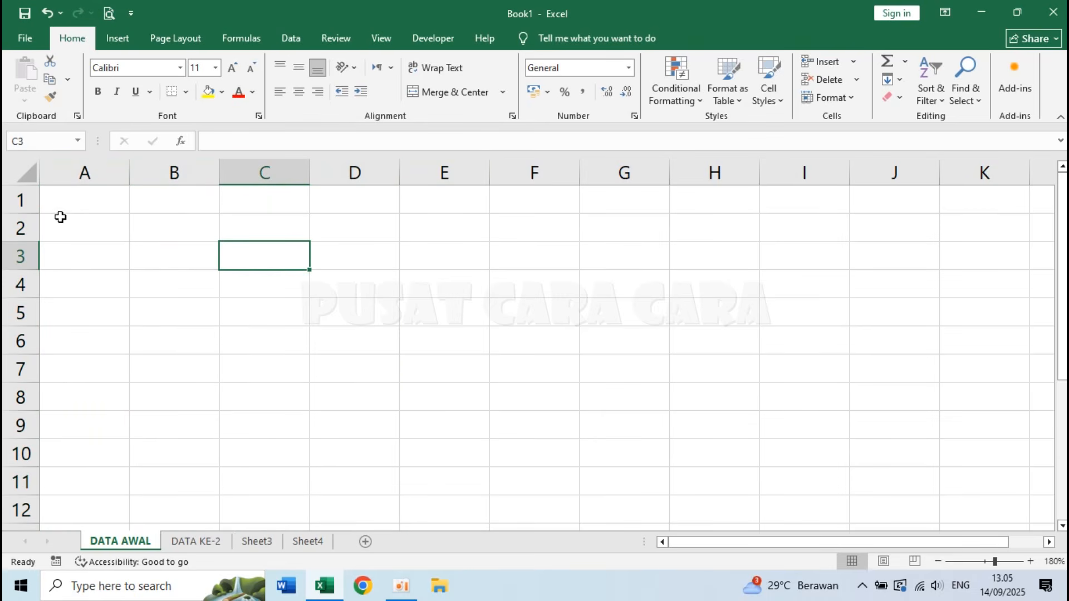
# Step: Select whole rows 1 through 4 one at a time, and finish on cell D7
pyautogui.click(20, 201)
pyautogui.click(27, 224)
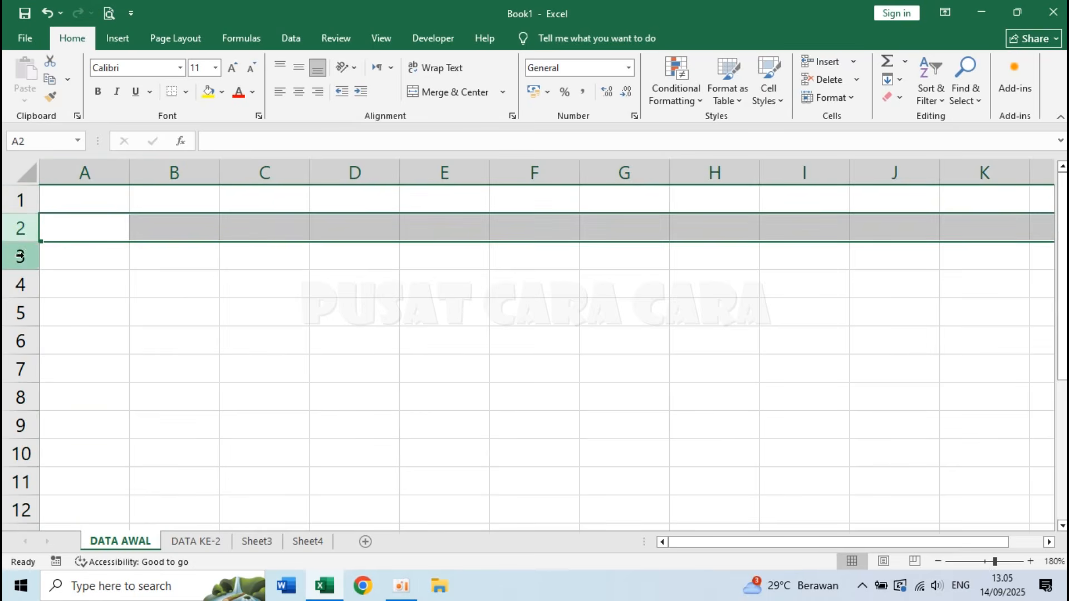
pyautogui.click(23, 256)
pyautogui.click(23, 287)
pyautogui.click(355, 378)
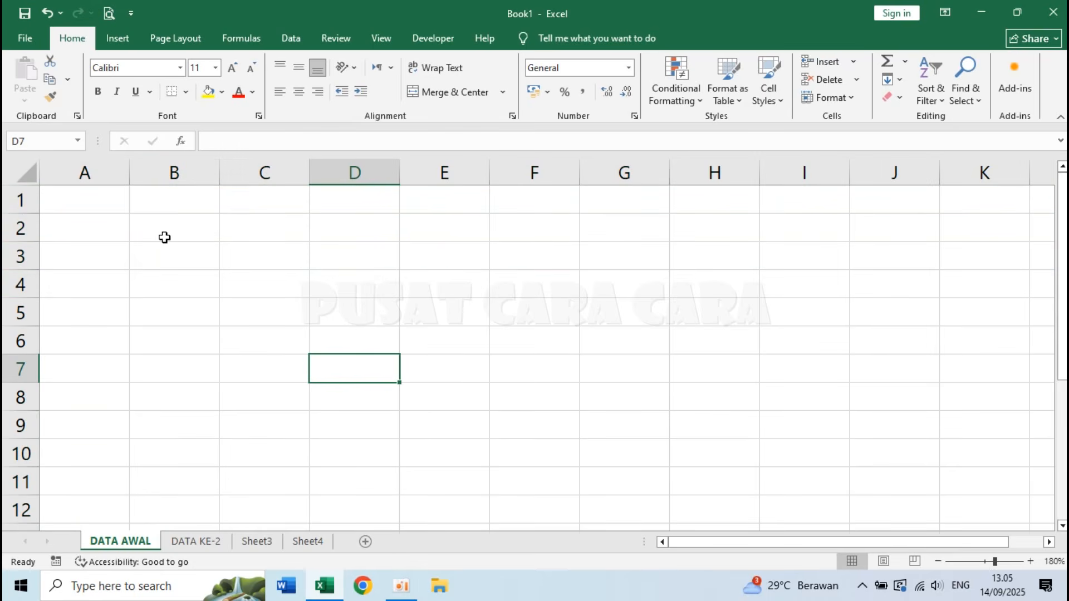
# Step: Select the single cells B3, C5, C6 and D3 one after another
pyautogui.click(174, 256)
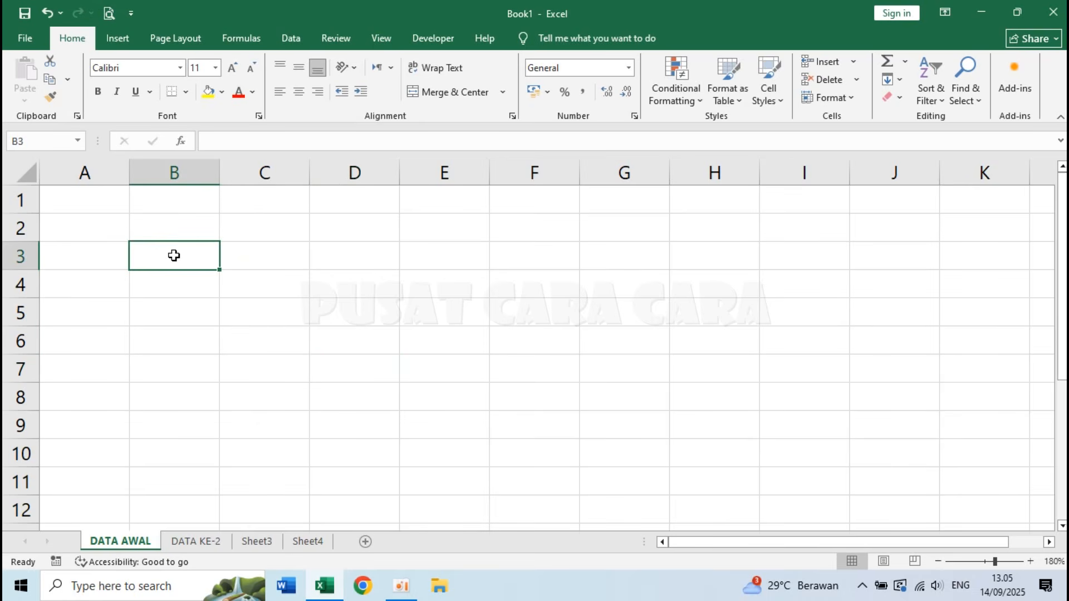
pyautogui.click(252, 311)
pyautogui.click(296, 343)
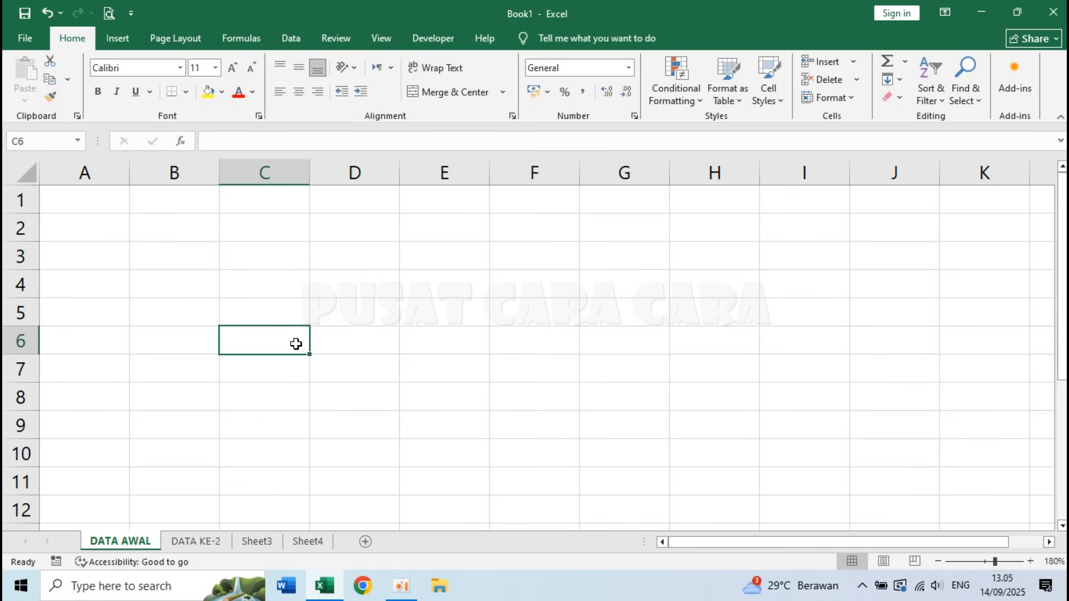
pyautogui.click(356, 257)
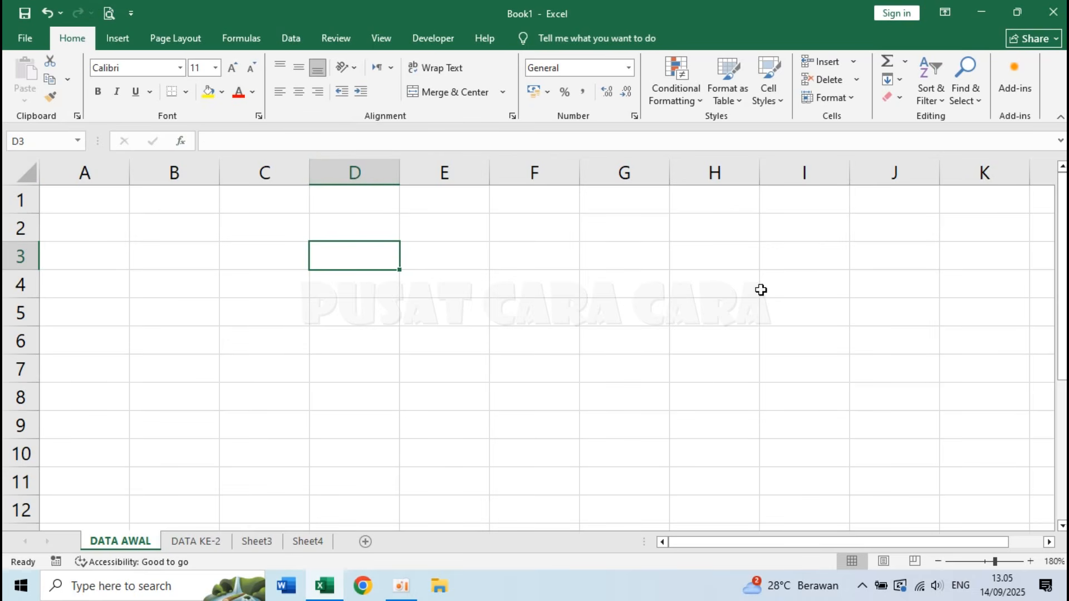
# Step: Select cells I7, C4, D5 and F7 in turn and the range C3:E5, and finish on cell E7
pyautogui.click(794, 364)
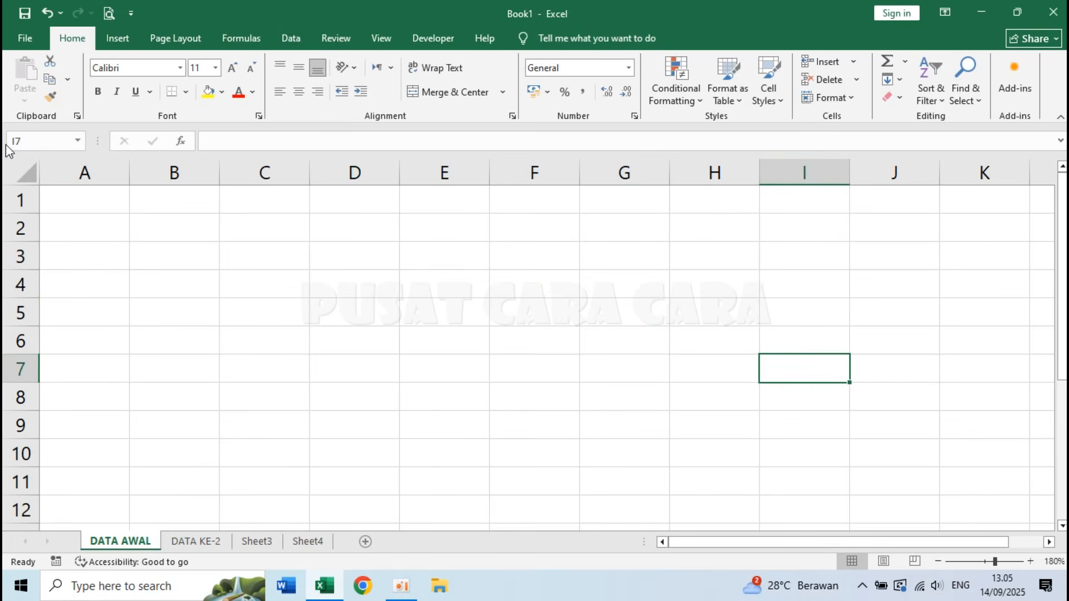
pyautogui.click(283, 290)
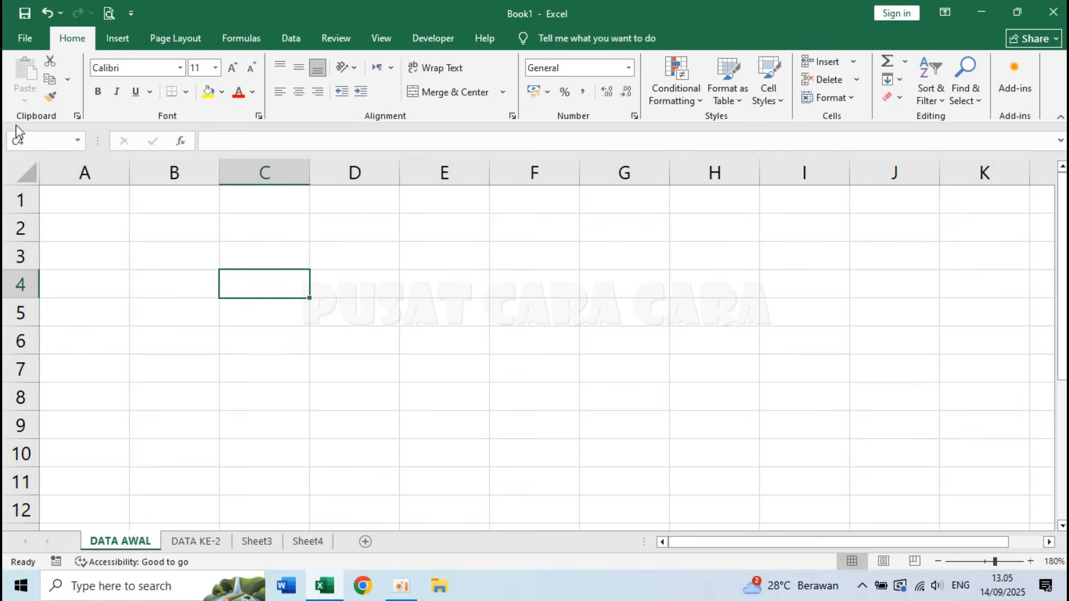
pyautogui.click(361, 301)
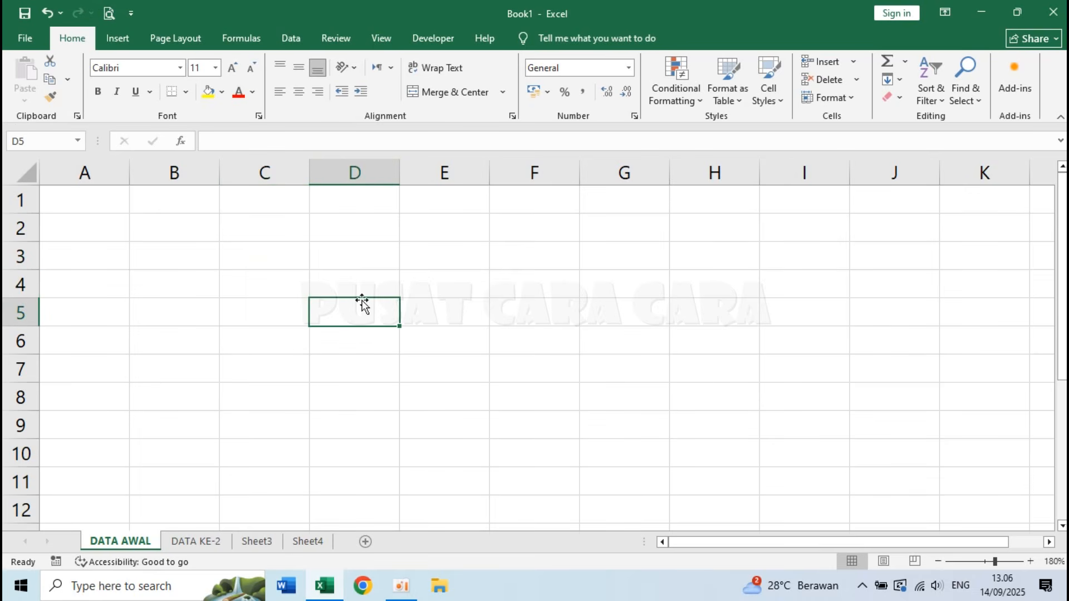
pyautogui.click(490, 361)
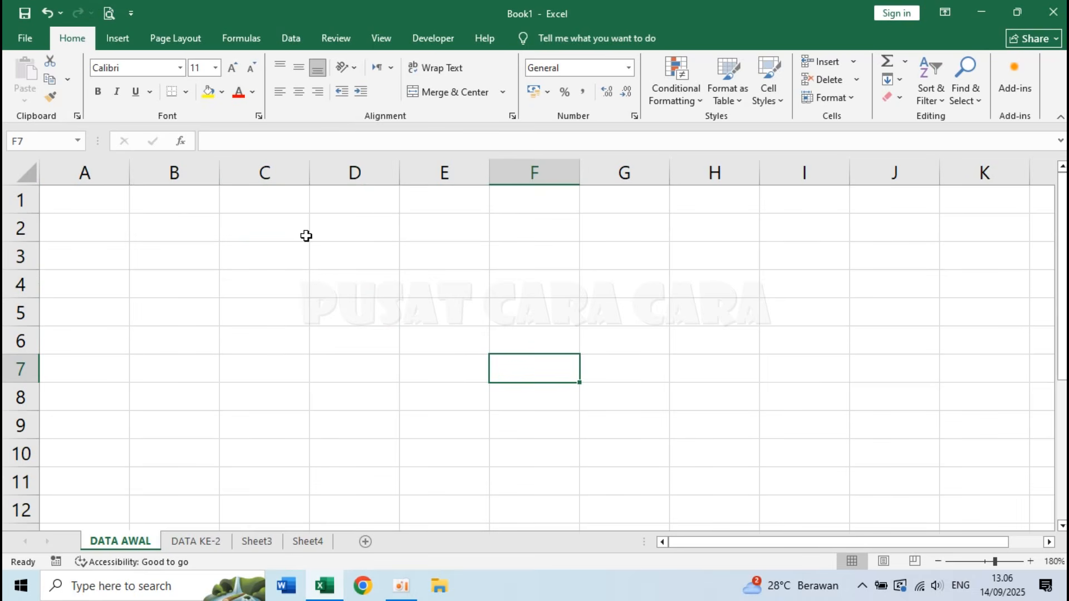
pyautogui.moveTo(258, 259); pyautogui.dragTo(438, 314)
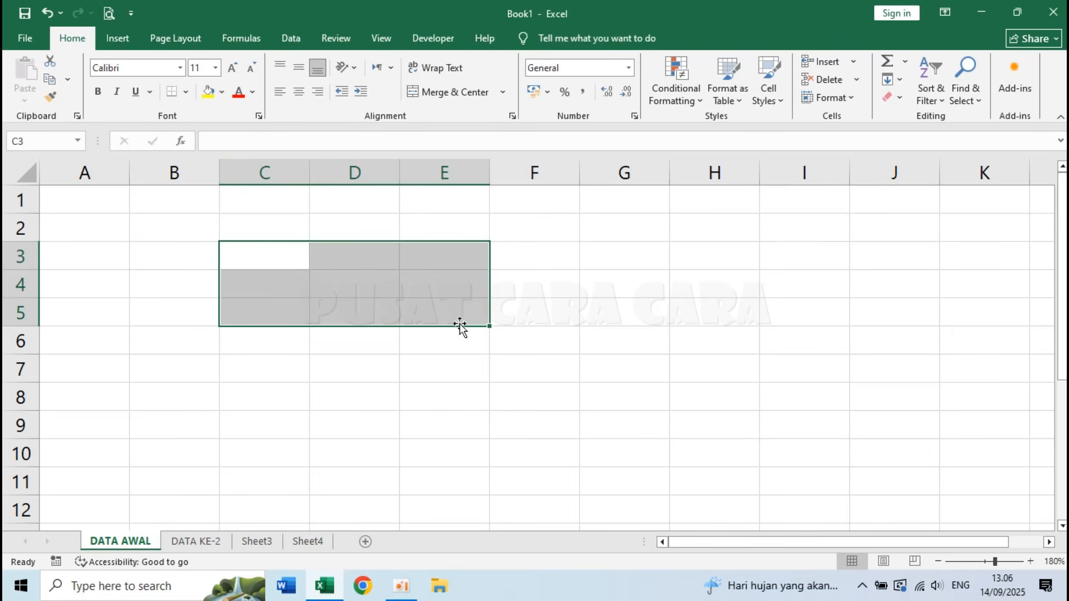
pyautogui.click(454, 360)
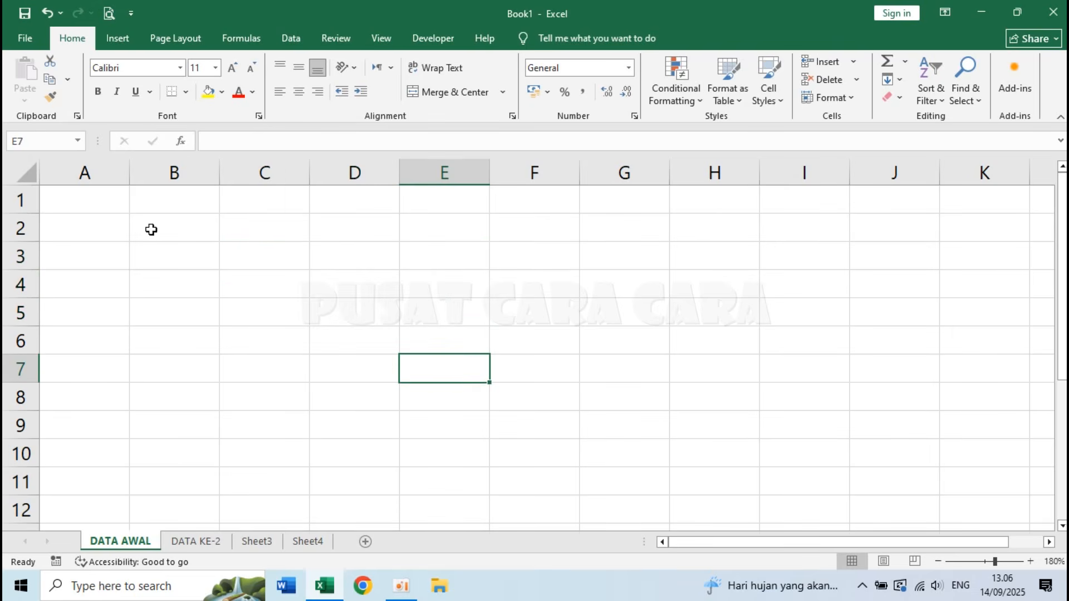
# Step: Select whole columns A through E one after another, ending with column E selected
pyautogui.click(89, 169)
pyautogui.click(172, 166)
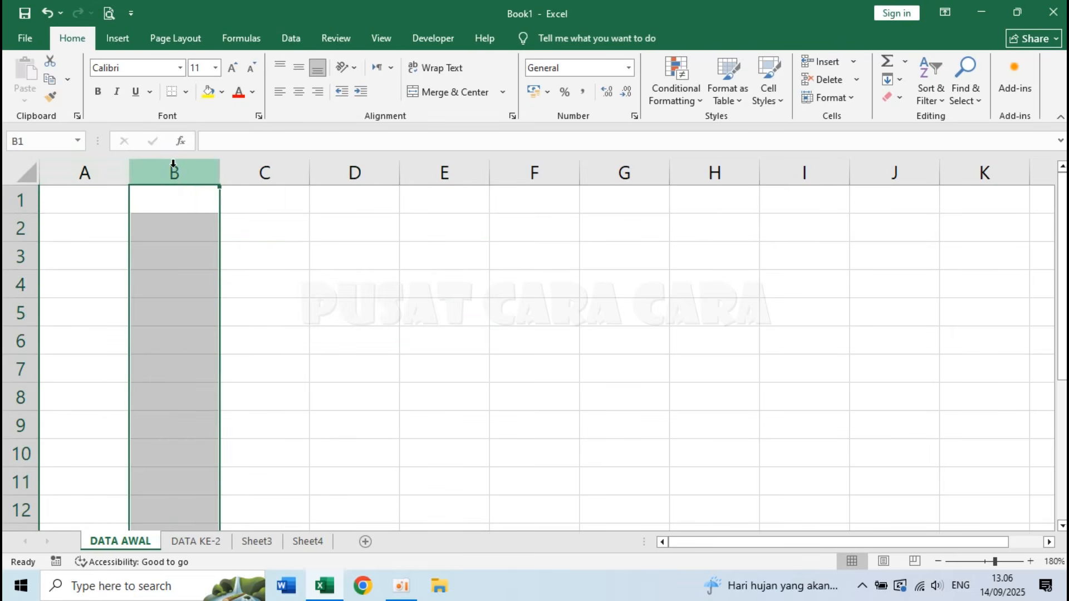
pyautogui.click(262, 167)
pyautogui.click(353, 169)
pyautogui.click(443, 169)
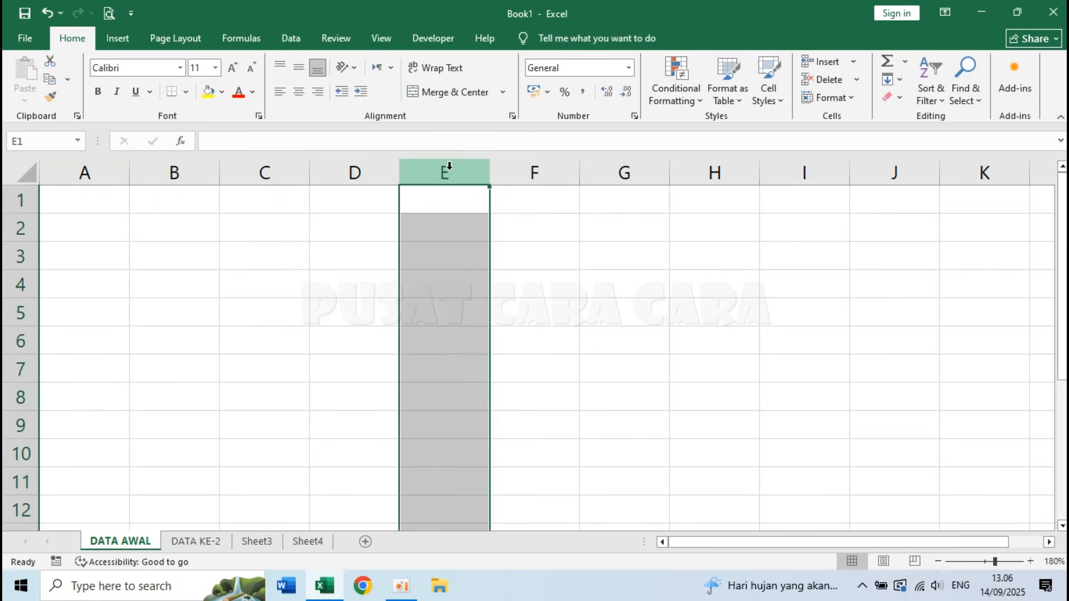
# Step: Select whole rows 1 through 4 one after another, and finish on cell C6
pyautogui.click(18, 199)
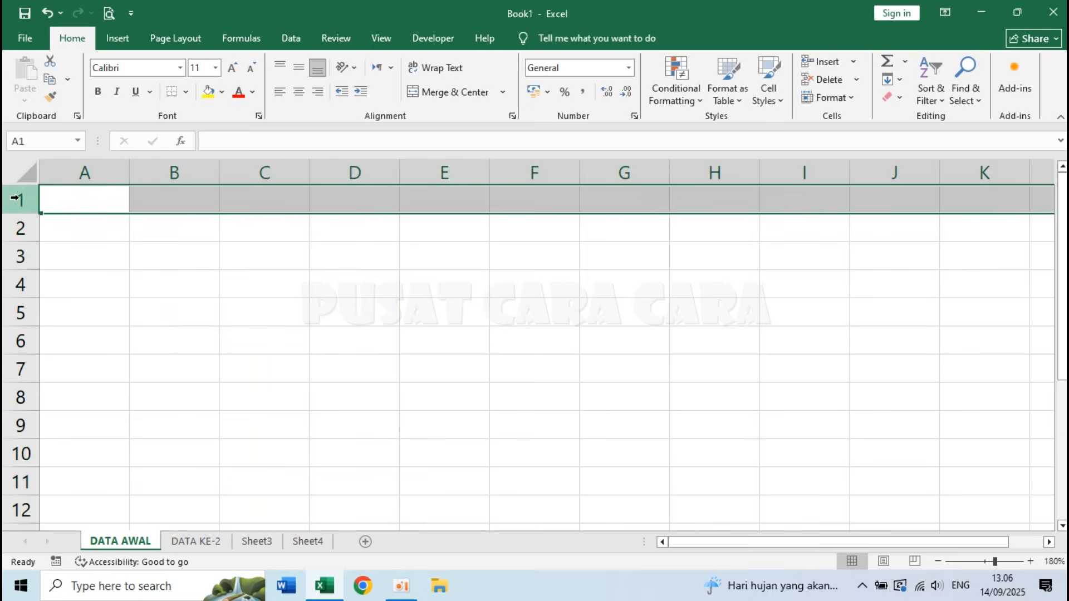
pyautogui.click(20, 228)
pyautogui.click(22, 255)
pyautogui.click(22, 282)
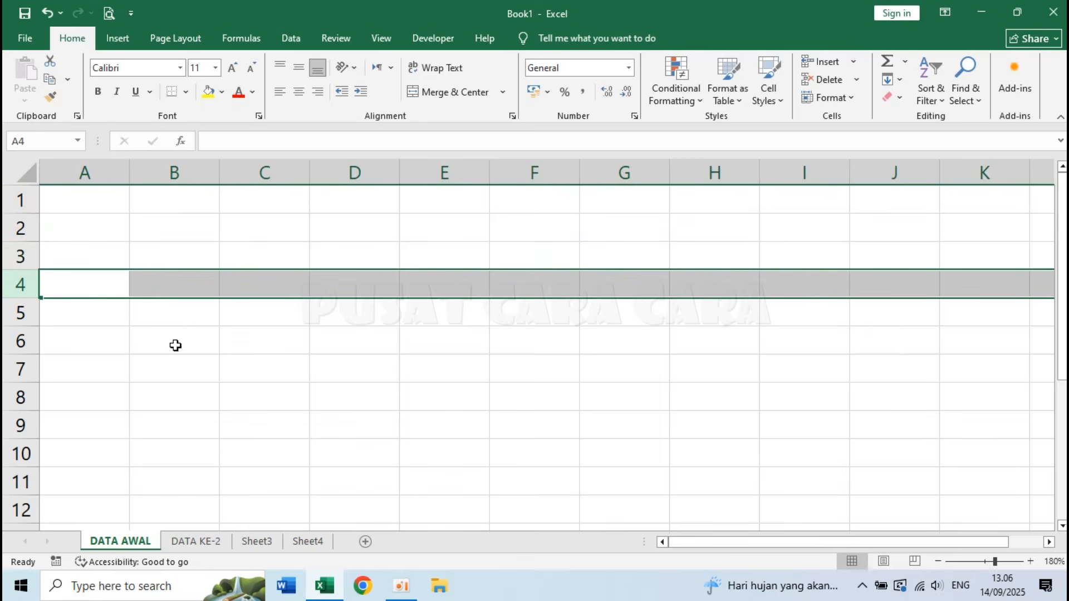
pyautogui.click(278, 331)
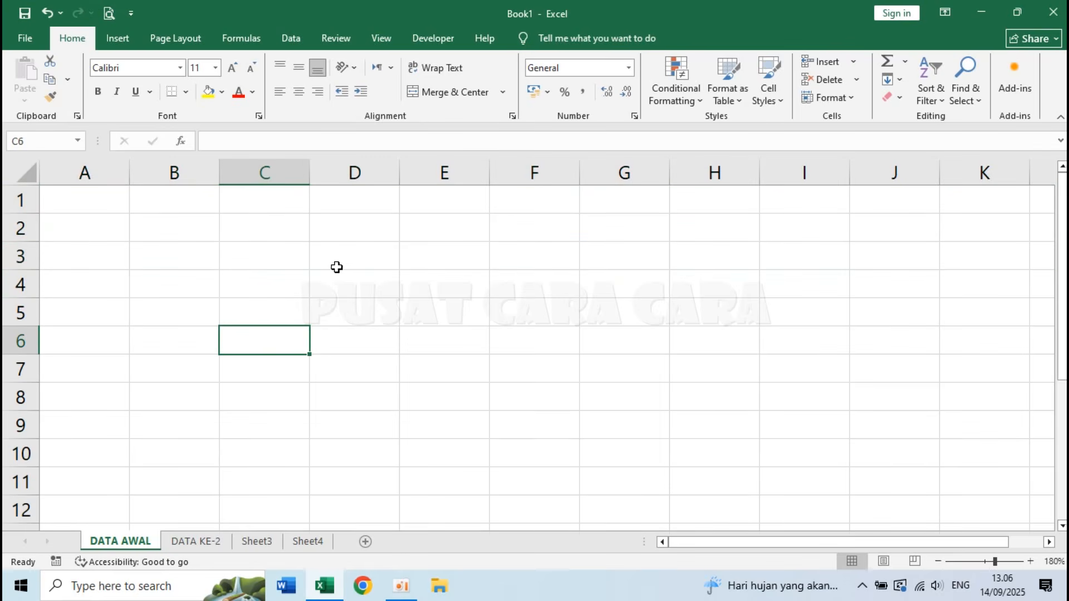
# Step: Select cells D3 and D4 and the range E2:H8, and finish on cell C7 by way of B3
pyautogui.click(360, 254)
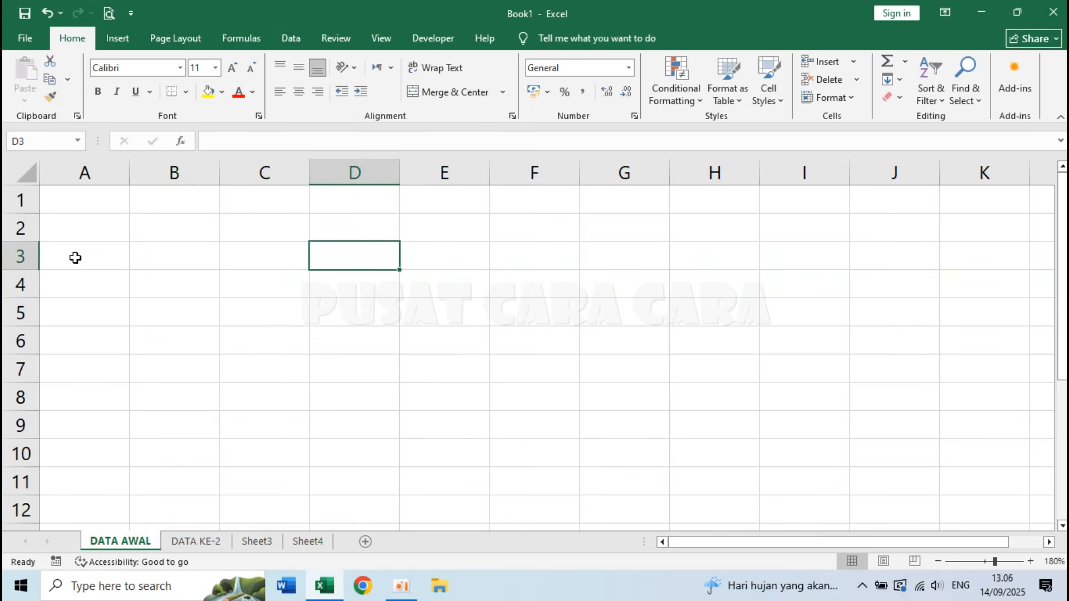
pyautogui.click(372, 290)
pyautogui.click(429, 233)
pyautogui.moveTo(429, 233); pyautogui.dragTo(704, 407)
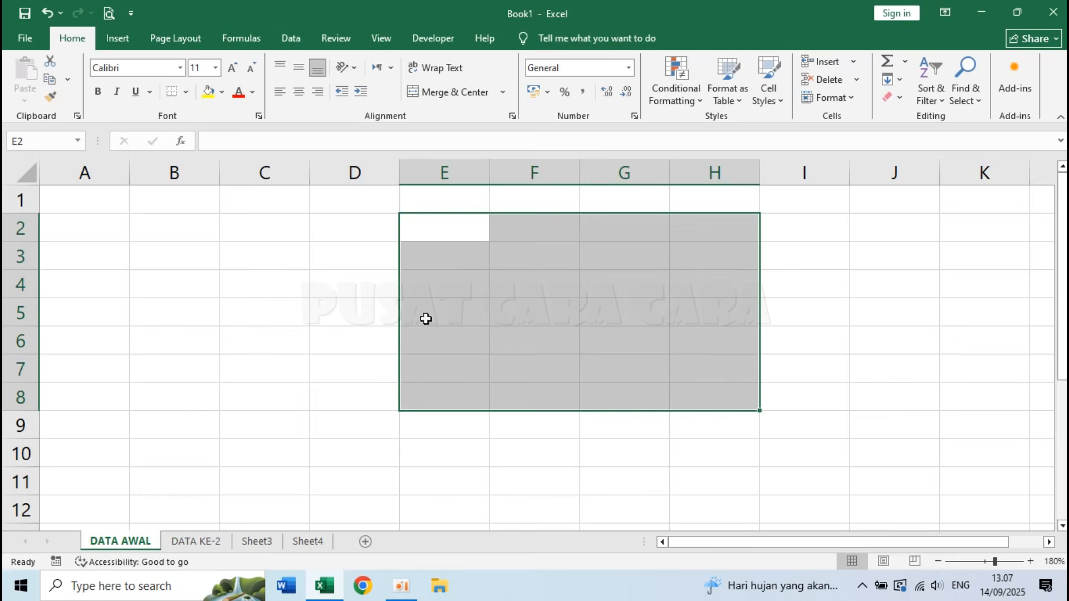
pyautogui.click(206, 249)
pyautogui.click(303, 361)
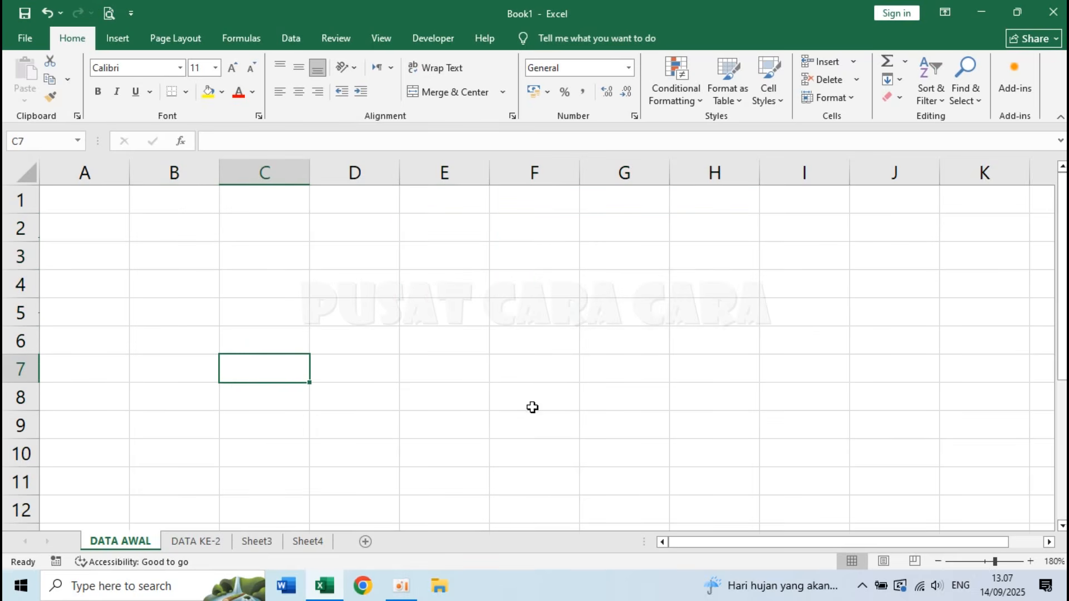
# Step: Move the active cell through C4, F4, G4, F4, C3, C4, F6 and D5, and finish on cell D3
pyautogui.click(256, 282)
pyautogui.click(501, 285)
pyautogui.click(655, 286)
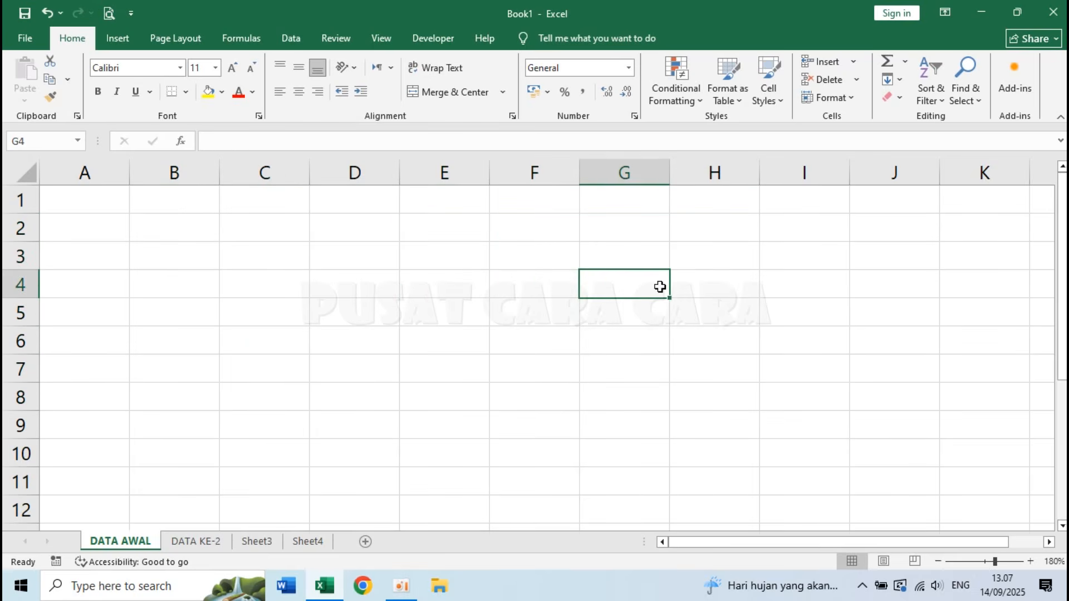
pyautogui.click(521, 286)
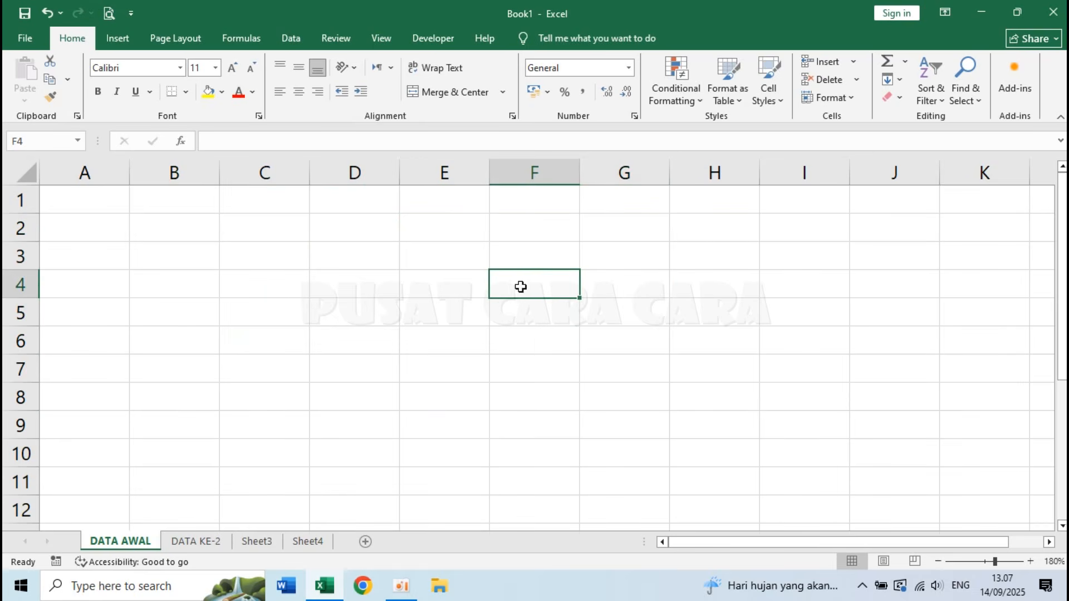
pyautogui.click(285, 251)
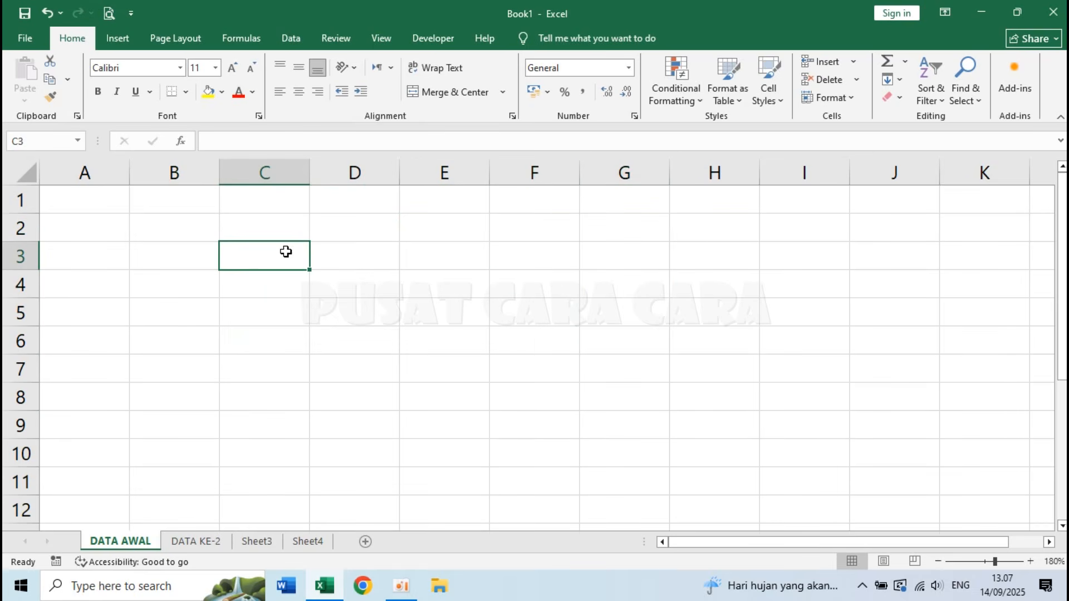
pyautogui.click(231, 290)
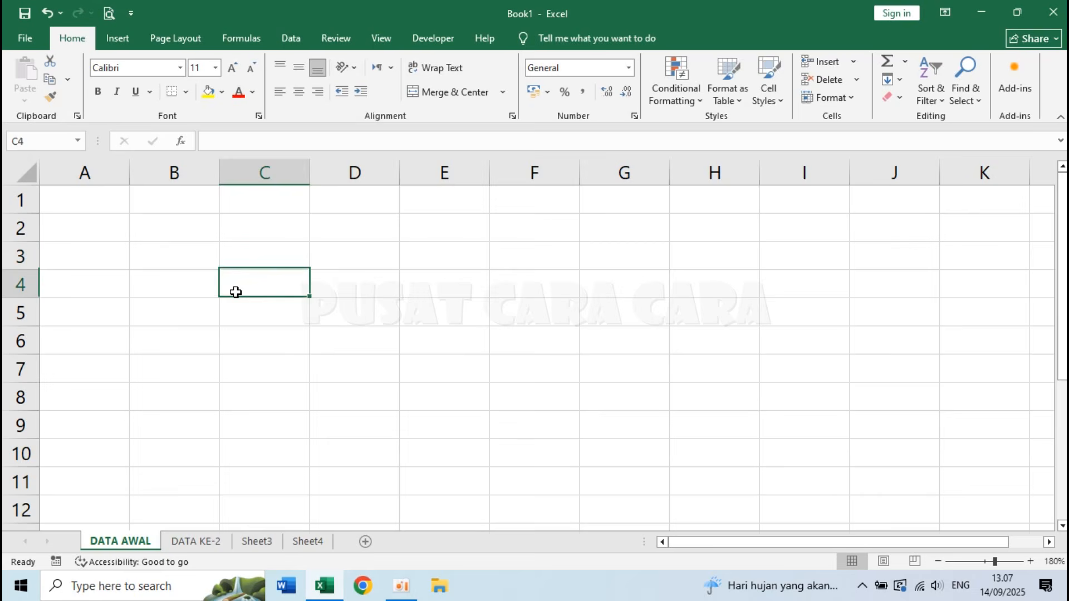
pyautogui.click(522, 328)
pyautogui.click(378, 316)
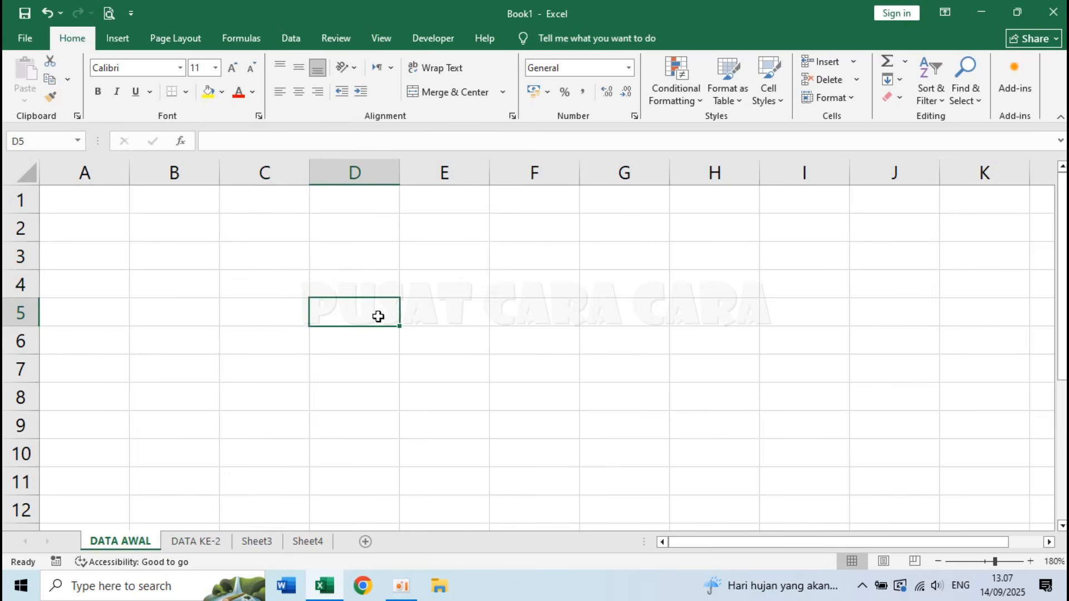
pyautogui.click(346, 254)
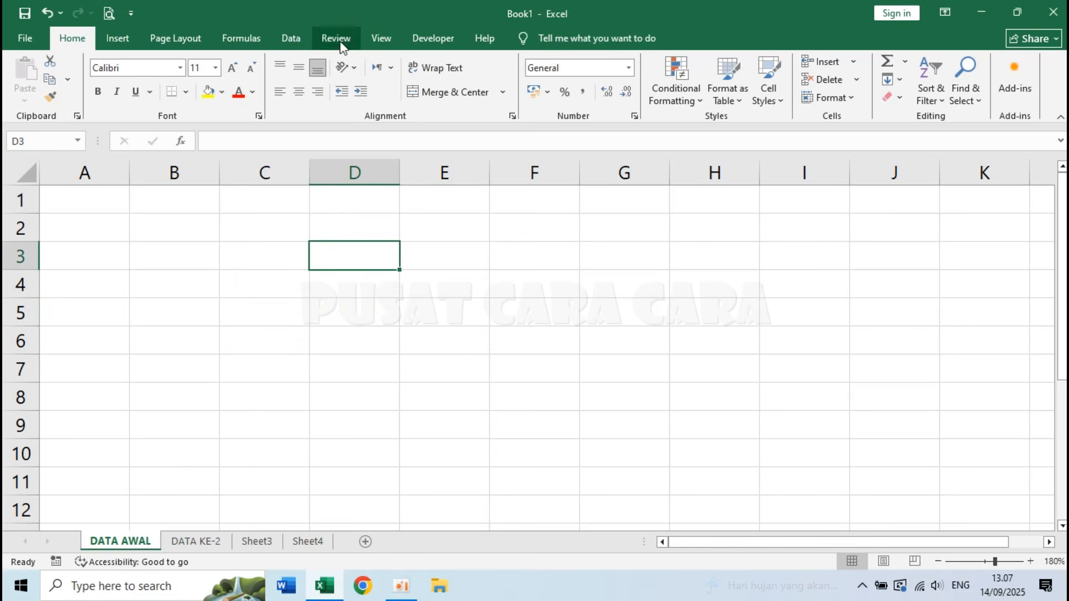
# Step: Hide the gridlines on the DATA AWAL sheet, and select cells D5, D8, G6 and C5 in turn
pyautogui.click(380, 38)
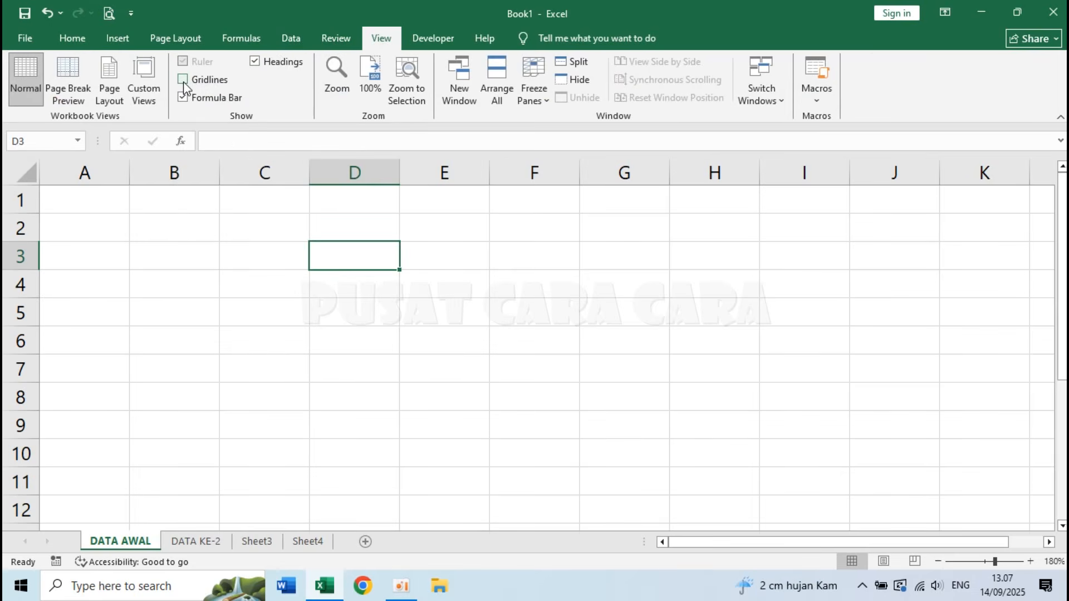
pyautogui.click(183, 81)
pyautogui.click(330, 306)
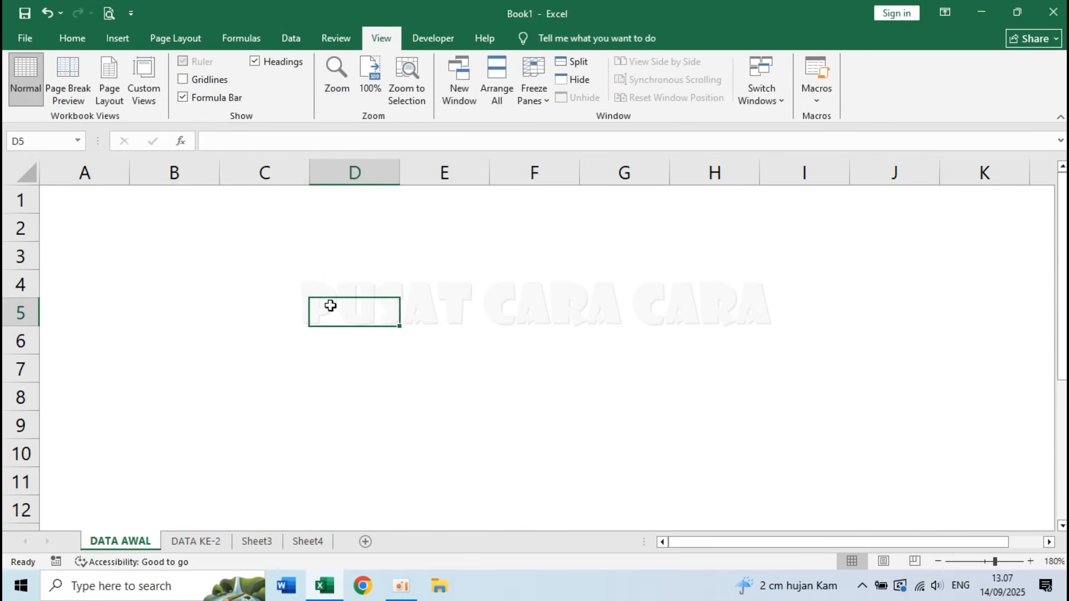
pyautogui.click(364, 402)
pyautogui.click(643, 342)
pyautogui.click(270, 305)
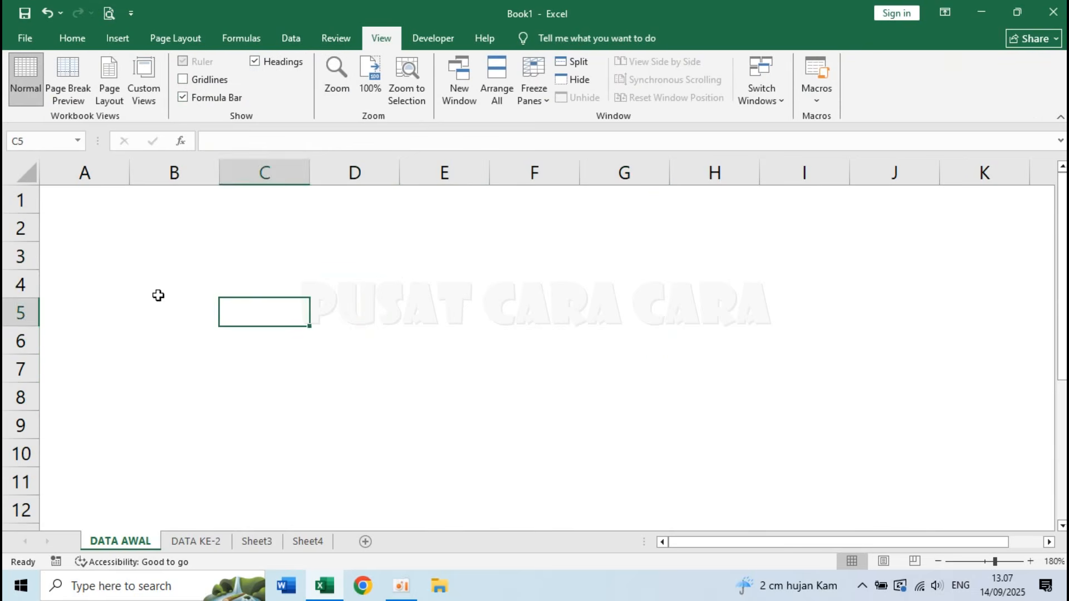
# Step: Select cells A3, F4, E4 and G4 on the sheet without gridlines, and finish on cell D4
pyautogui.click(114, 264)
pyautogui.click(491, 283)
pyautogui.click(451, 293)
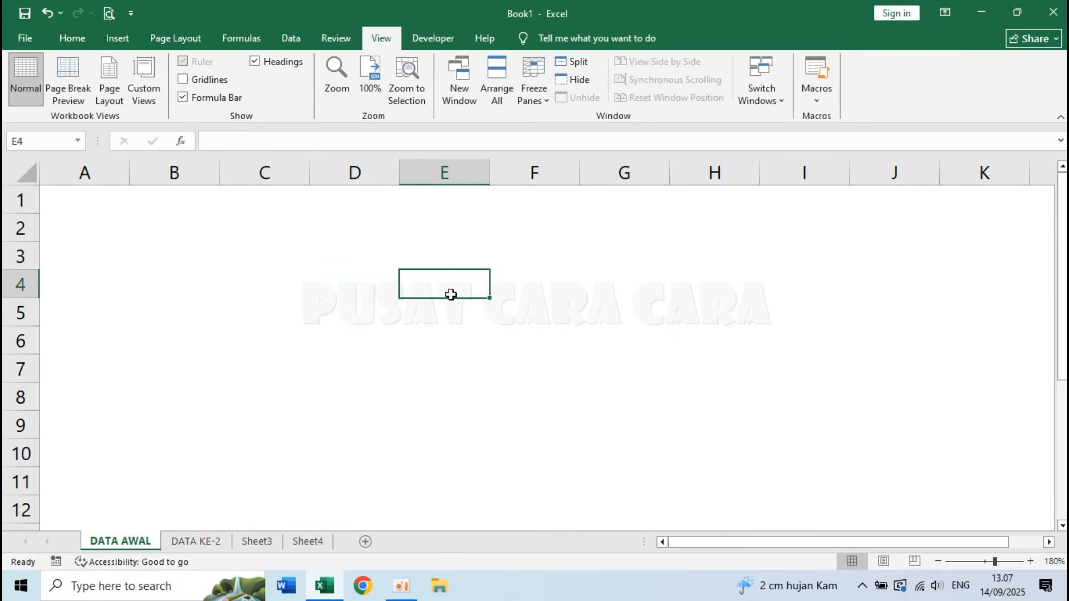
pyautogui.click(640, 274)
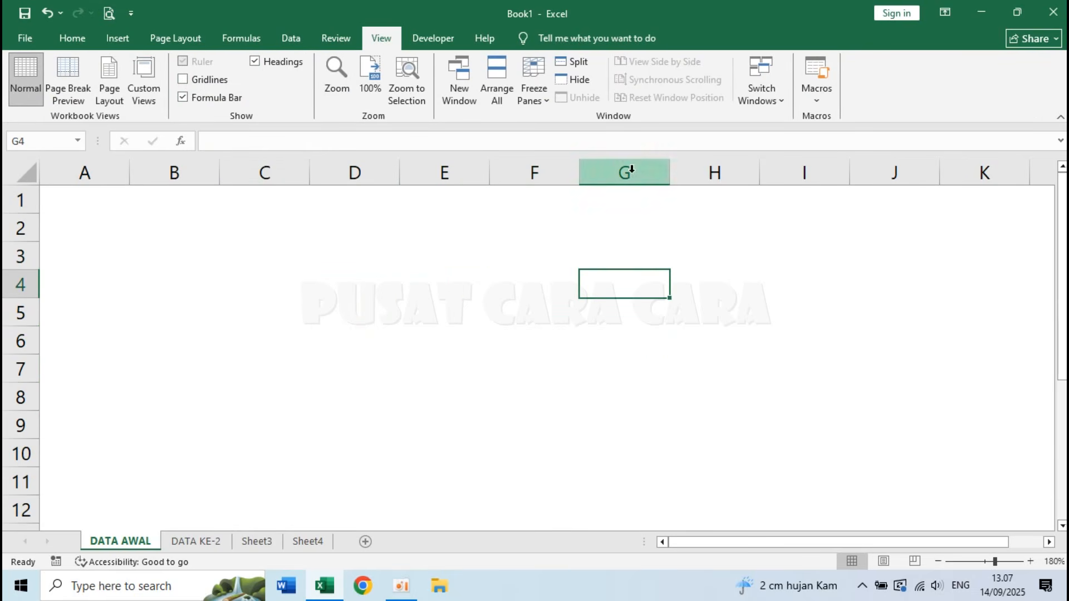
pyautogui.click(354, 289)
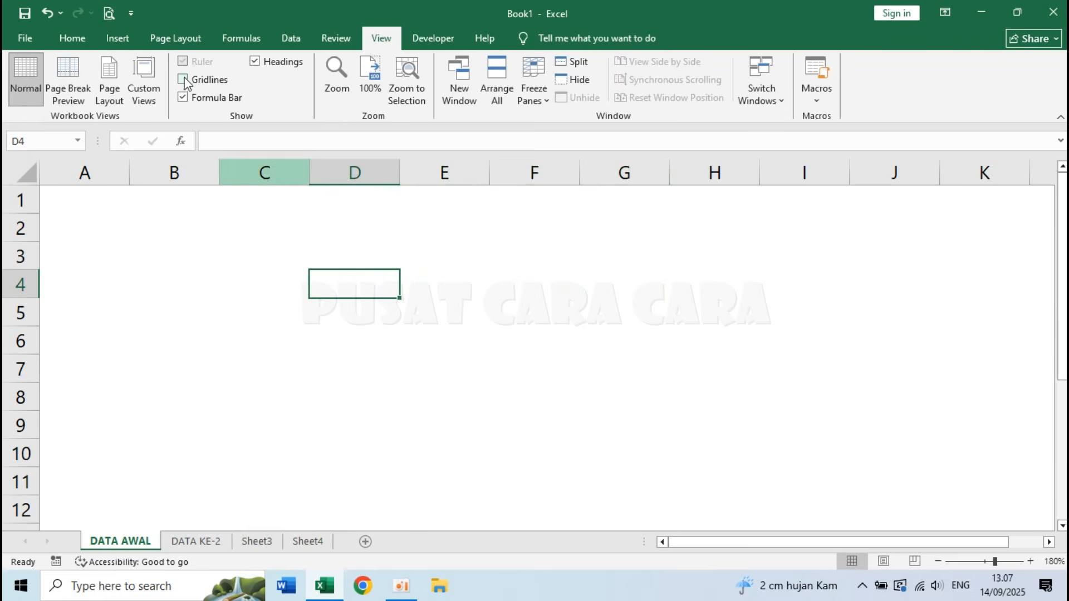
# Step: Show the gridlines on the DATA AWAL sheet again, and select cell B4
pyautogui.click(198, 85)
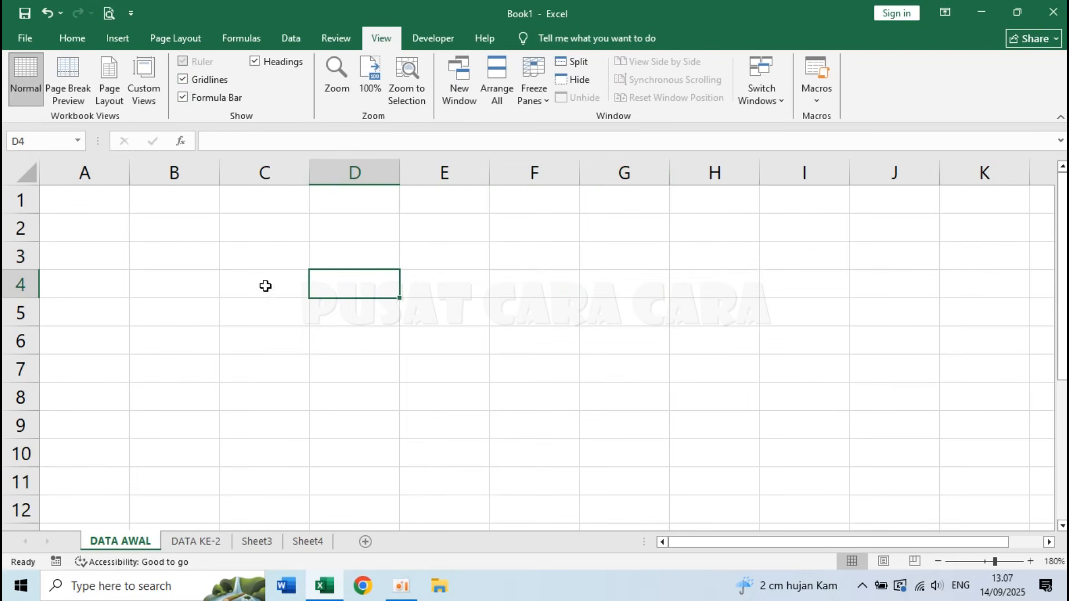
pyautogui.click(76, 38)
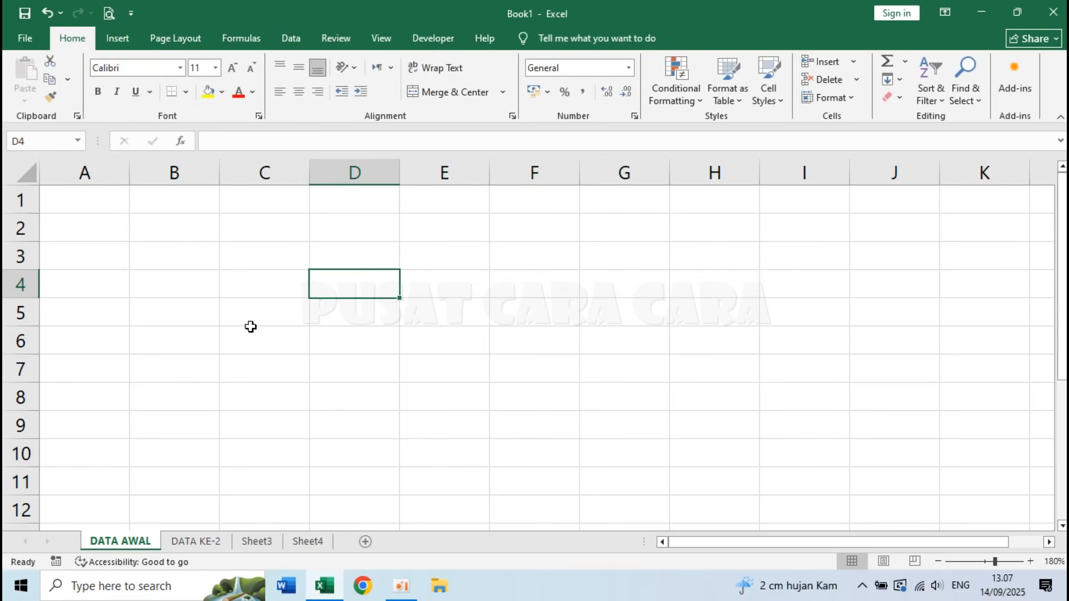
pyautogui.click(190, 273)
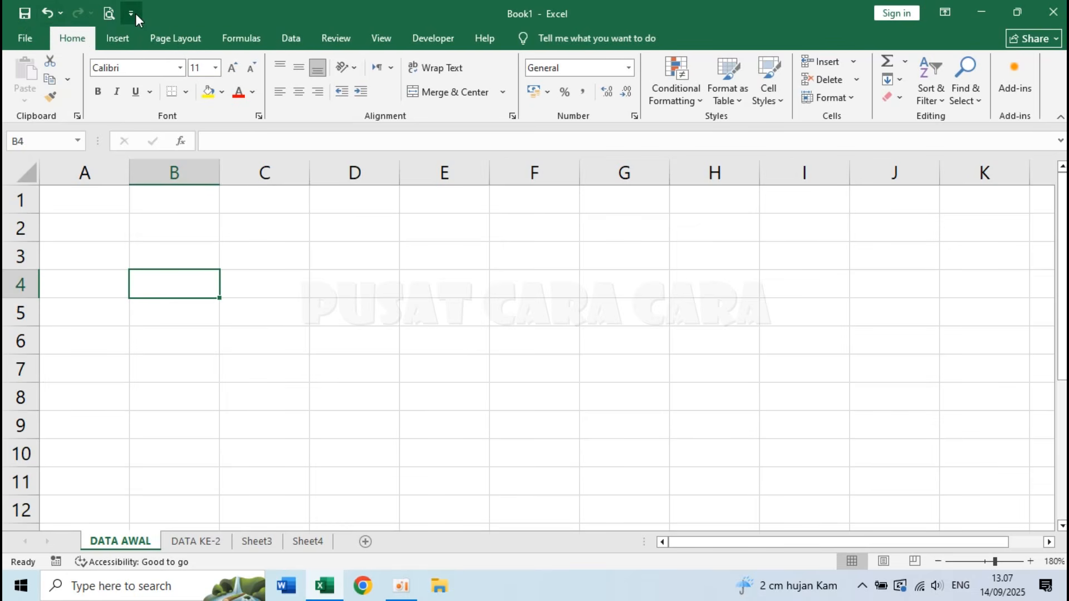
# Step: View the Backstage file commands twice, returning to the worksheet each time
pyautogui.click(25, 38)
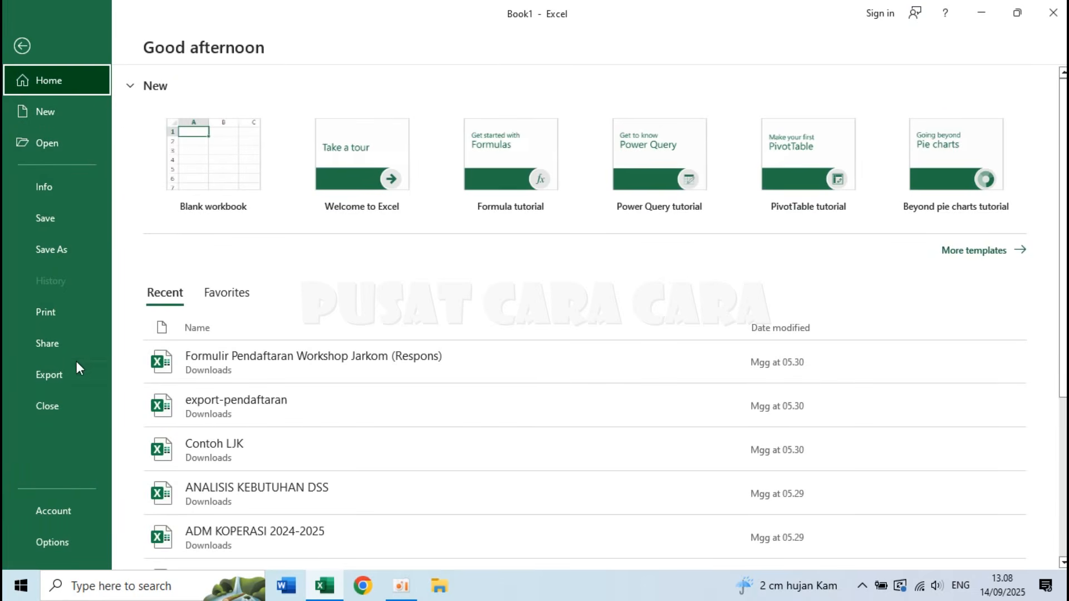
pyautogui.press('Escape')
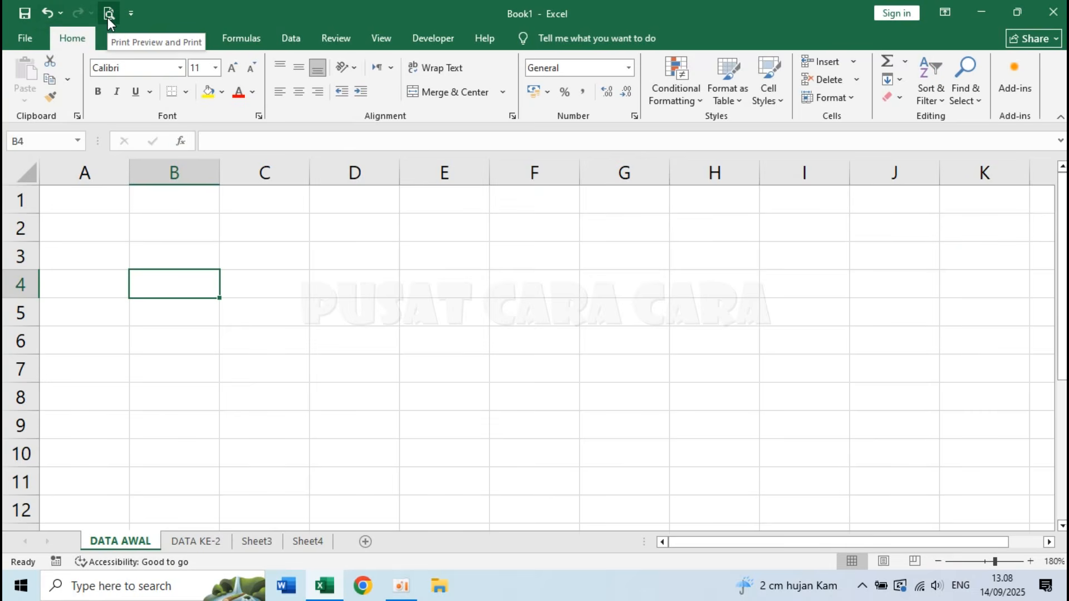
pyautogui.click(18, 37)
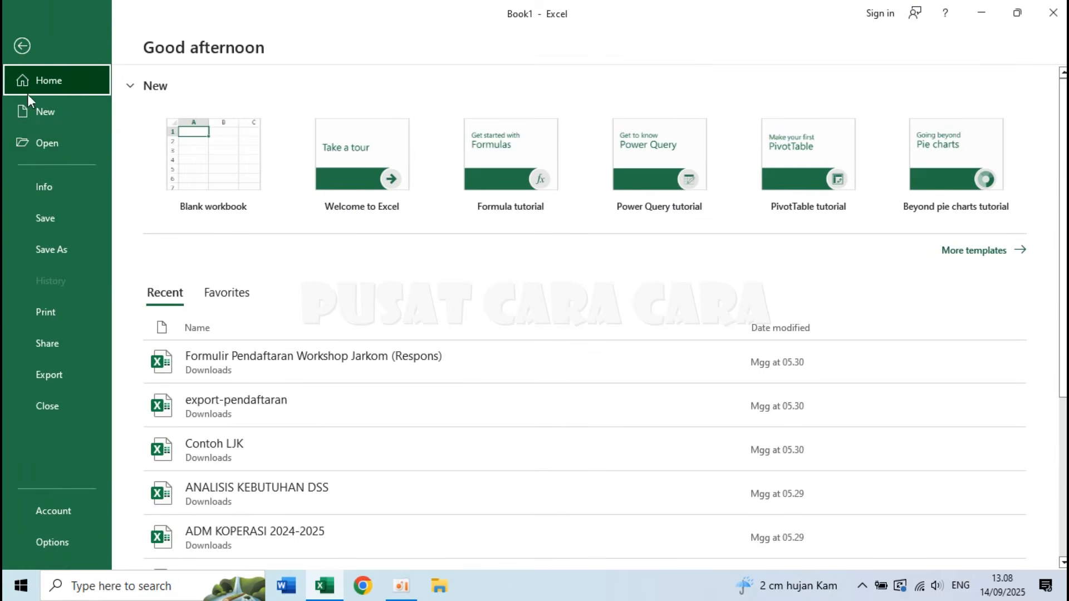
pyautogui.press('Escape')
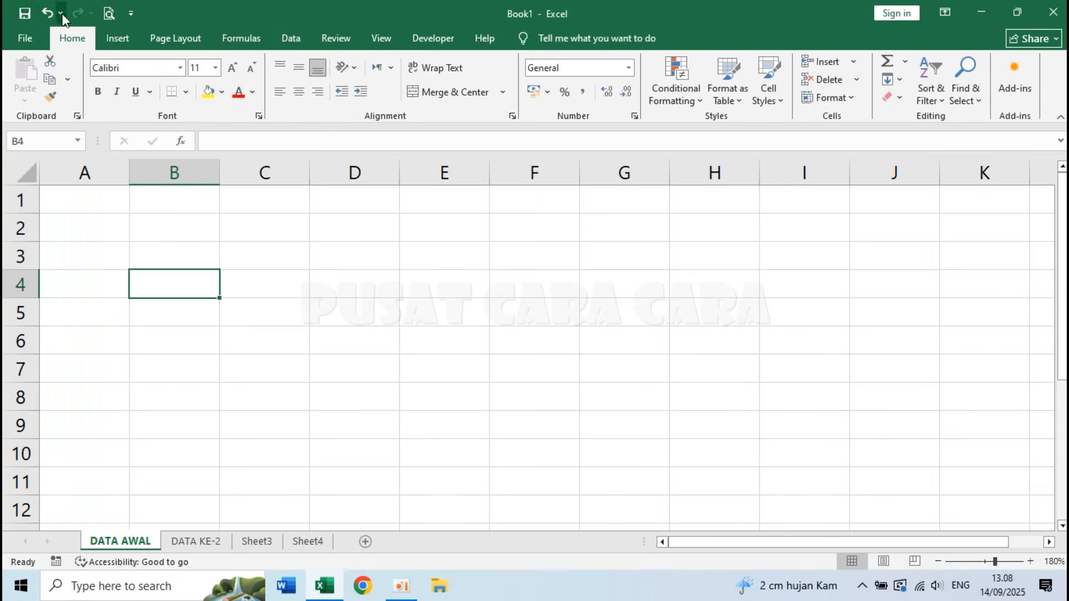
# Step: Remove Print Preview and Print from the Quick Access Toolbar, and add it back
pyautogui.click(131, 13)
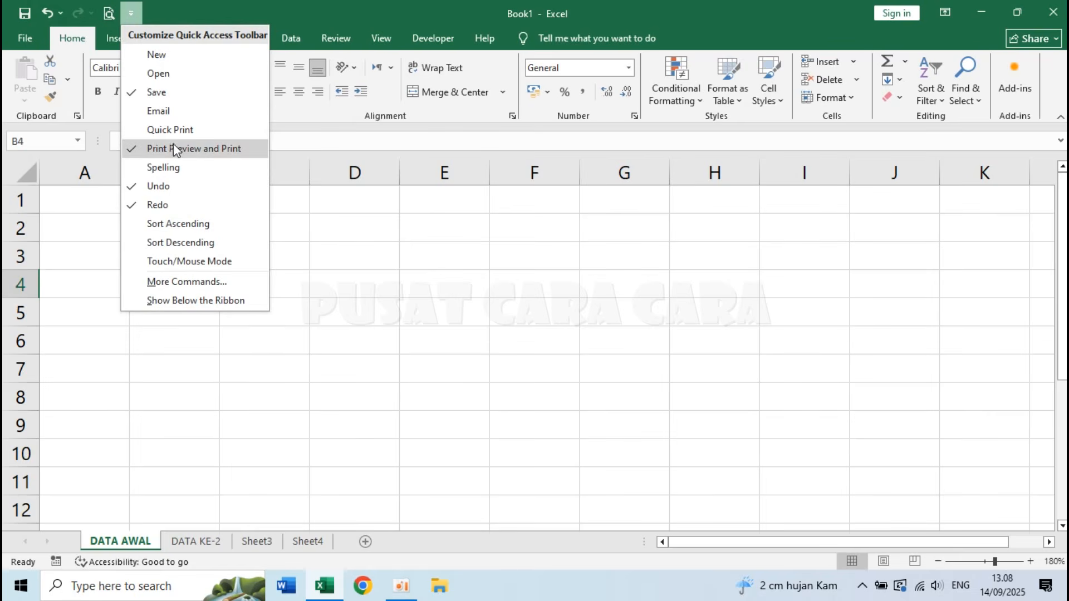
pyautogui.click(141, 151)
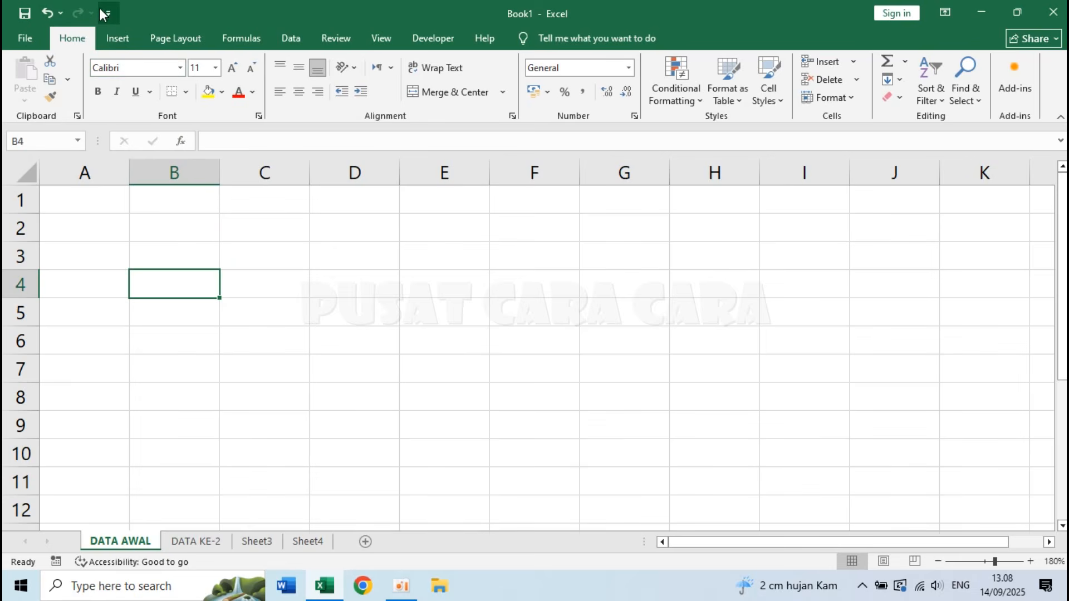
pyautogui.click(108, 12)
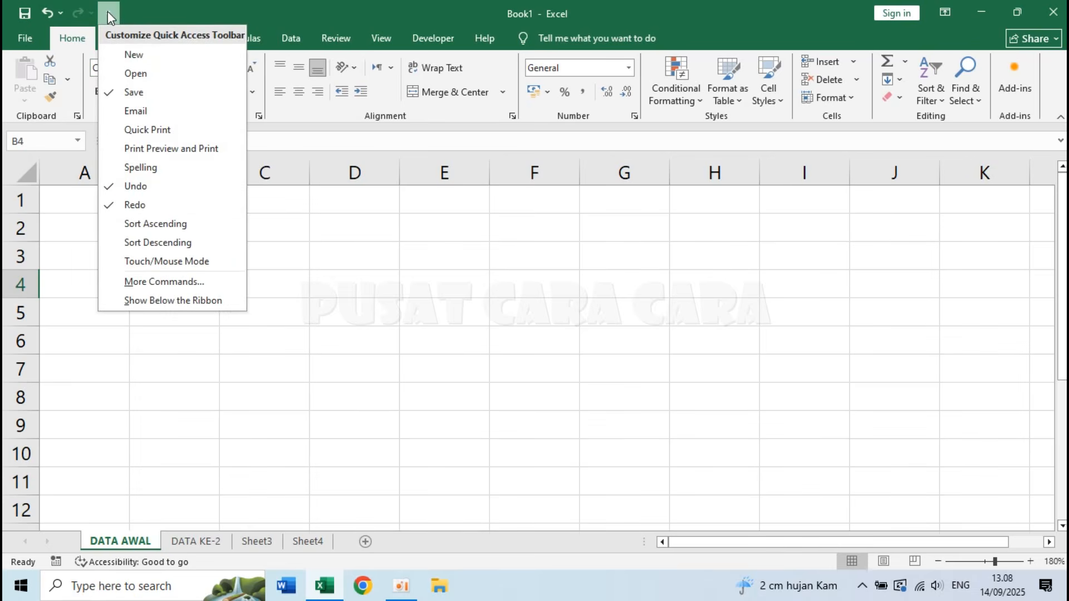
pyautogui.click(122, 148)
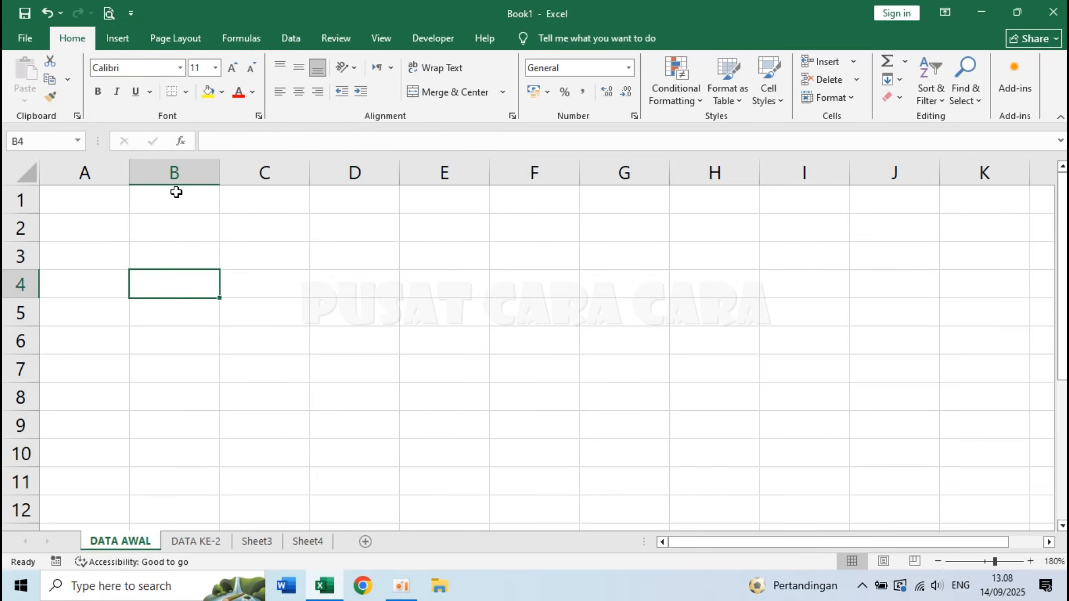
# Step: Select cells C4 and B3 in turn, and enter the heading NO in cell A1
pyautogui.click(258, 291)
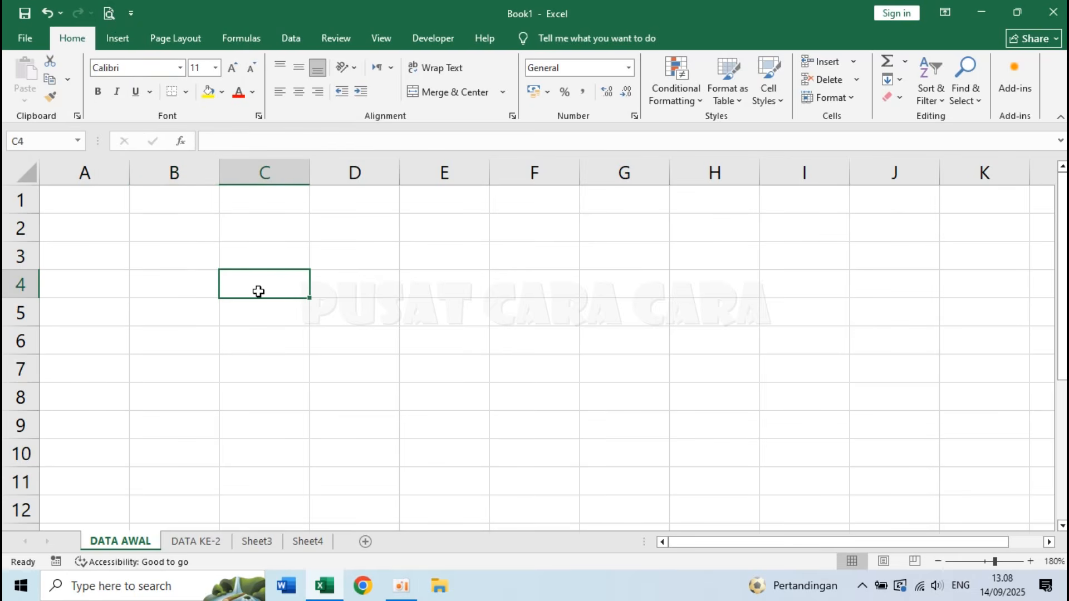
pyautogui.click(149, 264)
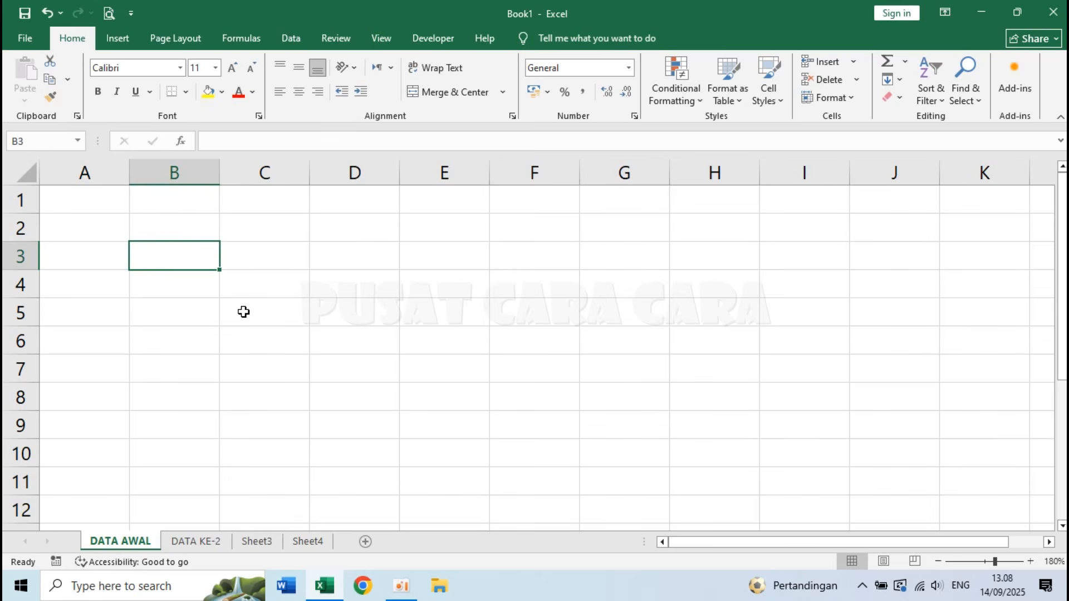
pyautogui.click(106, 208)
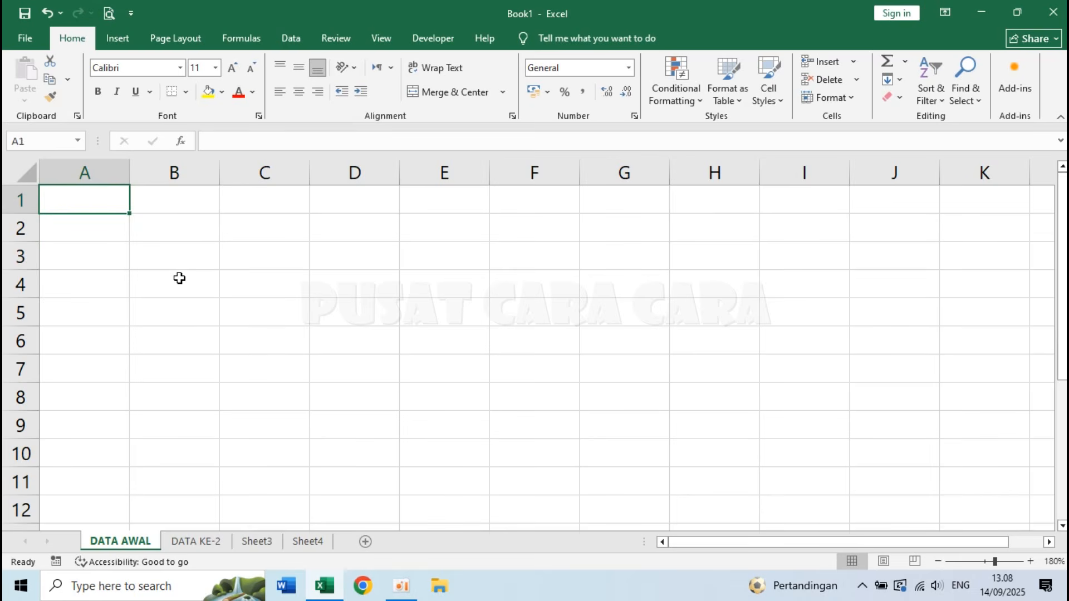
pyautogui.write('no')
pyautogui.press('BackSpace')
pyautogui.press('BackSpace')
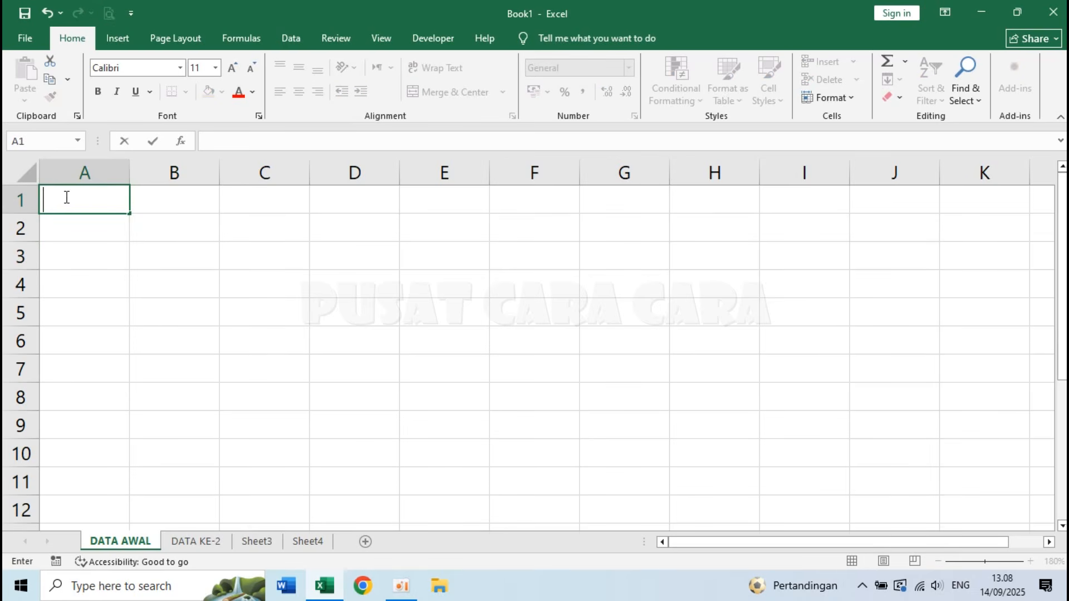
pyautogui.write('NO')
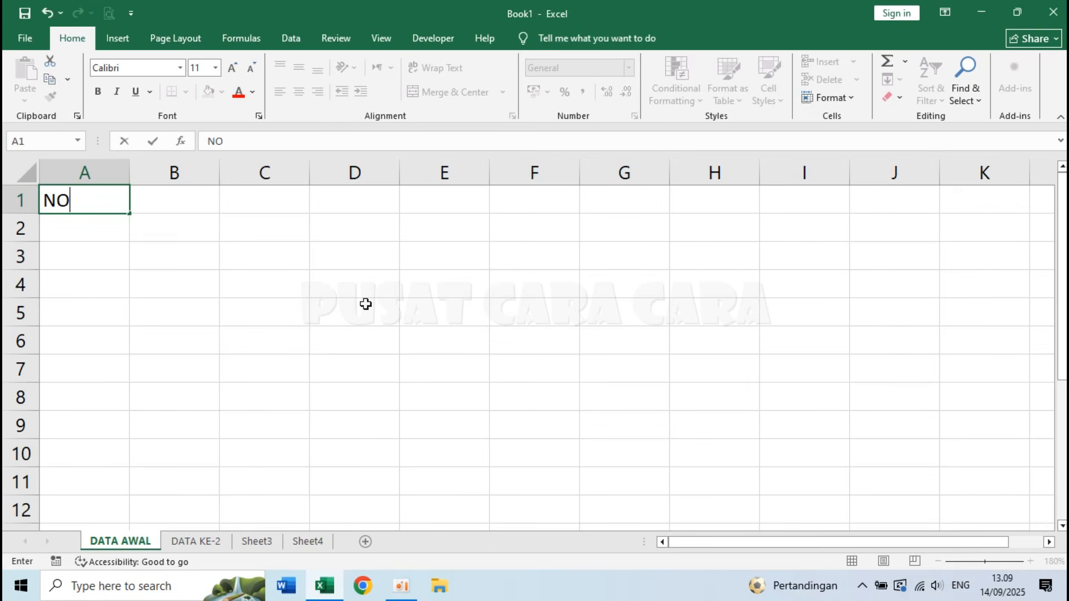
pyautogui.press('Tab')
# Step: Enter the heading KODE BARANG in cell B1, beside the NO heading
pyautogui.click(105, 208)
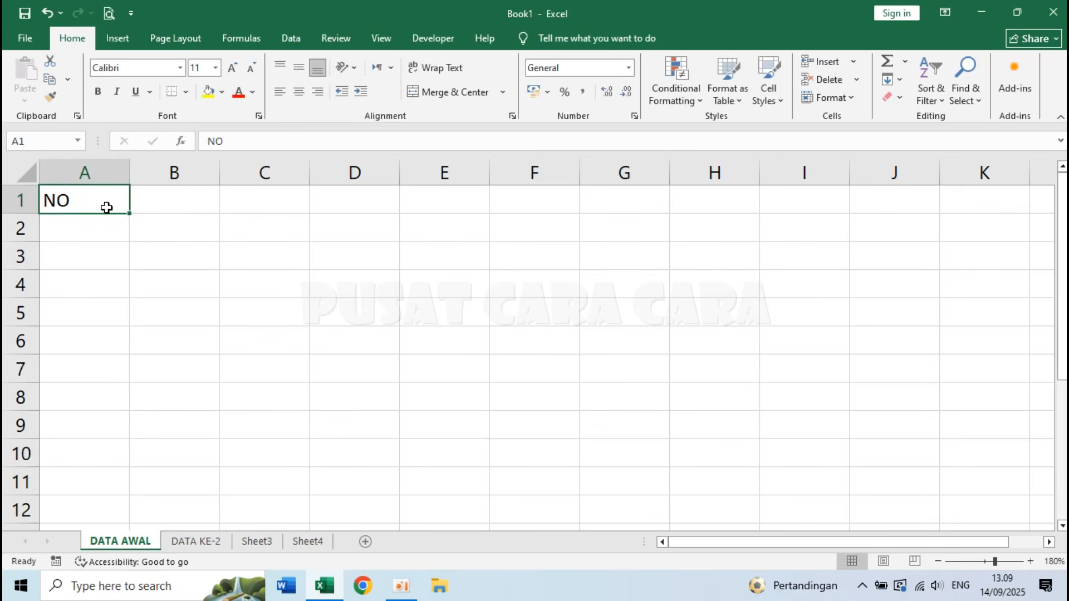
pyautogui.doubleClick(108, 208)
pyautogui.click(187, 205)
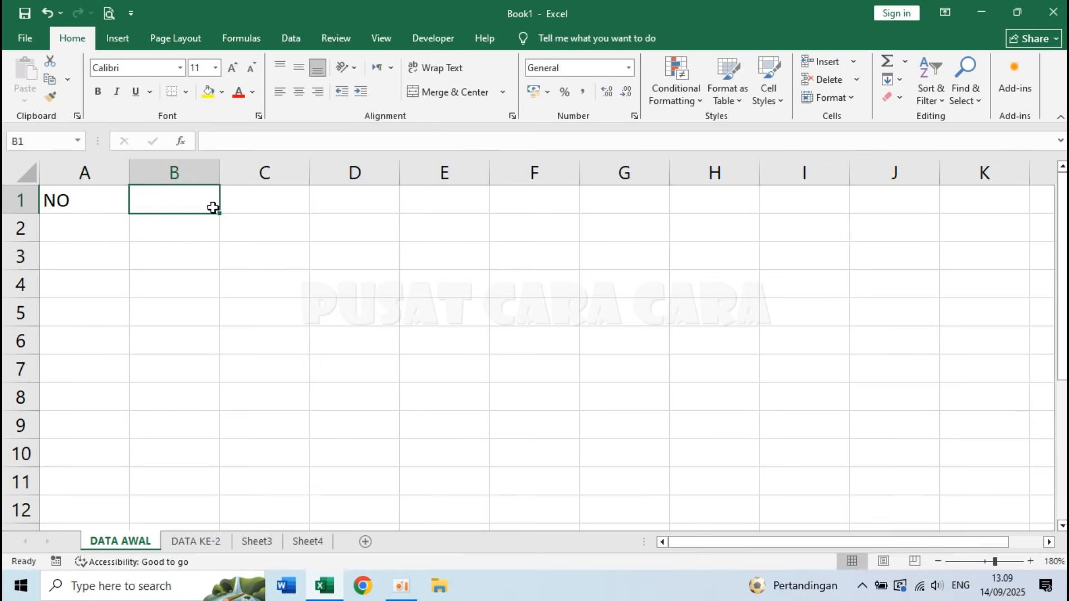
pyautogui.click(94, 202)
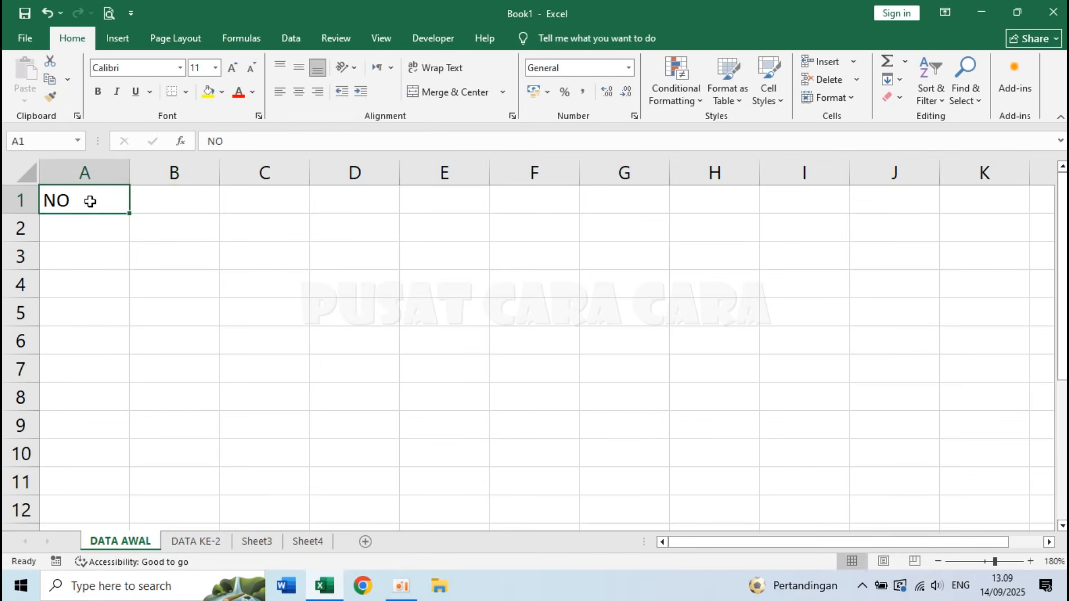
pyautogui.click(190, 198)
pyautogui.write('NAMA')
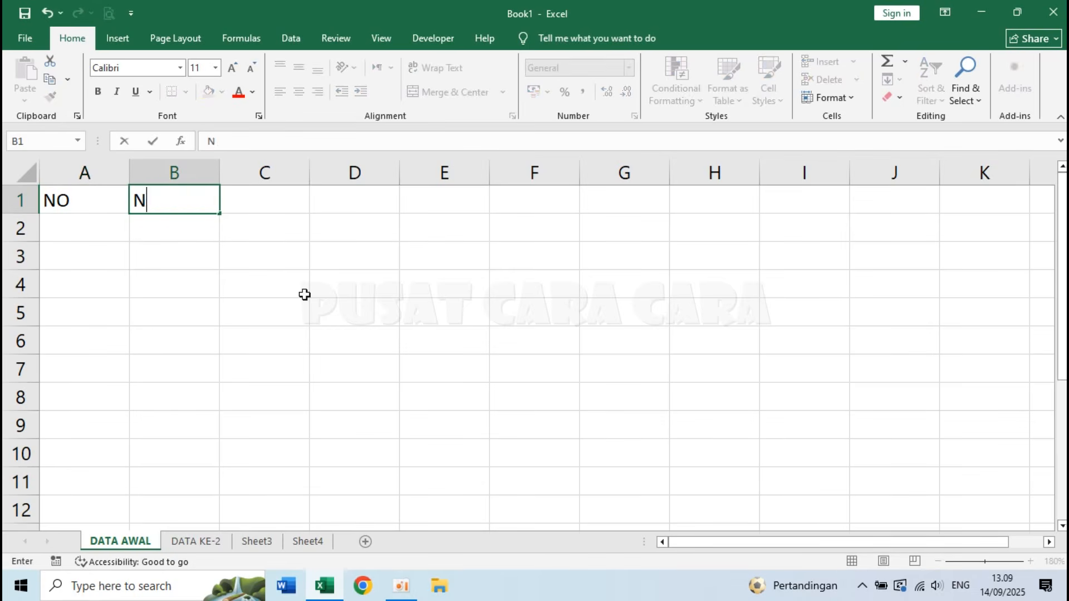
pyautogui.press('BackSpace')
pyautogui.press('BackSpace')
pyautogui.press('BackSpace')
pyautogui.press('BackSpace')
pyautogui.write('KODE BARANG')
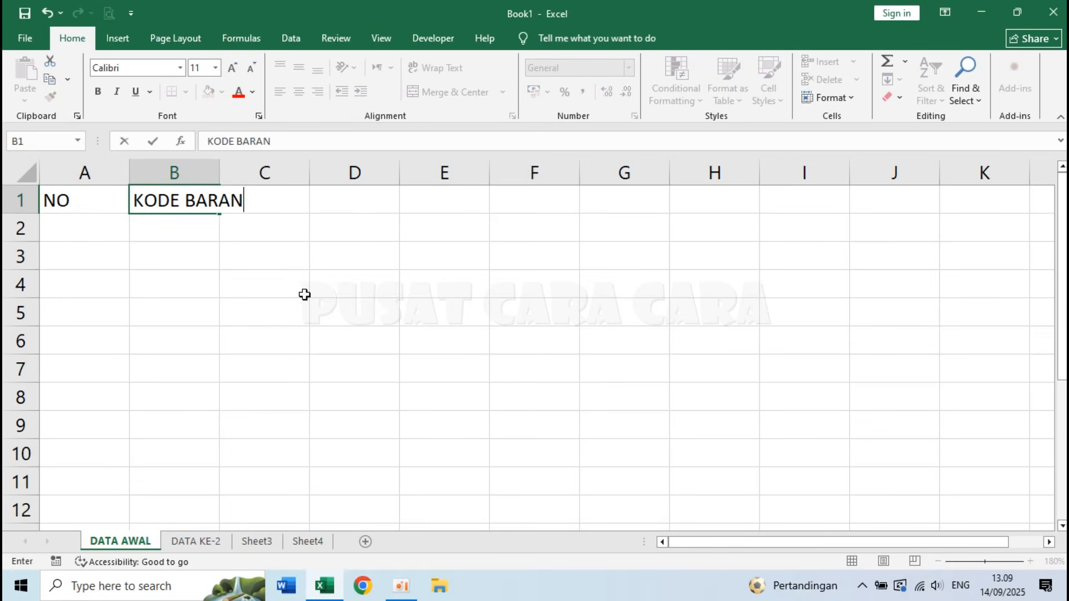
pyautogui.press('Tab')
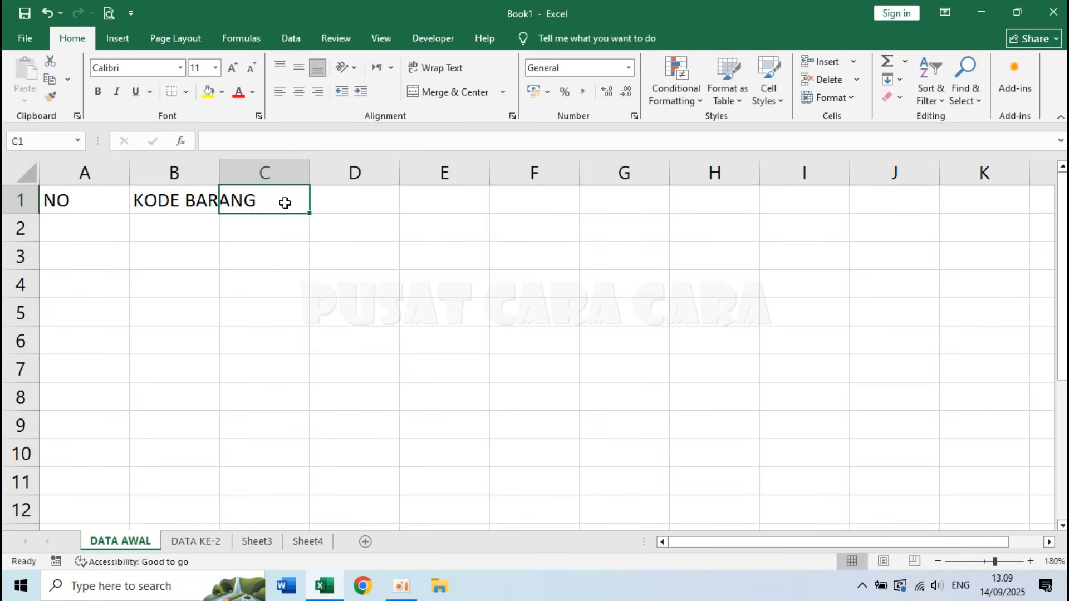
# Step: Enter the headings NAMA BARANG in cell C1 and HARGA in cell D1
pyautogui.write('NAMA B')
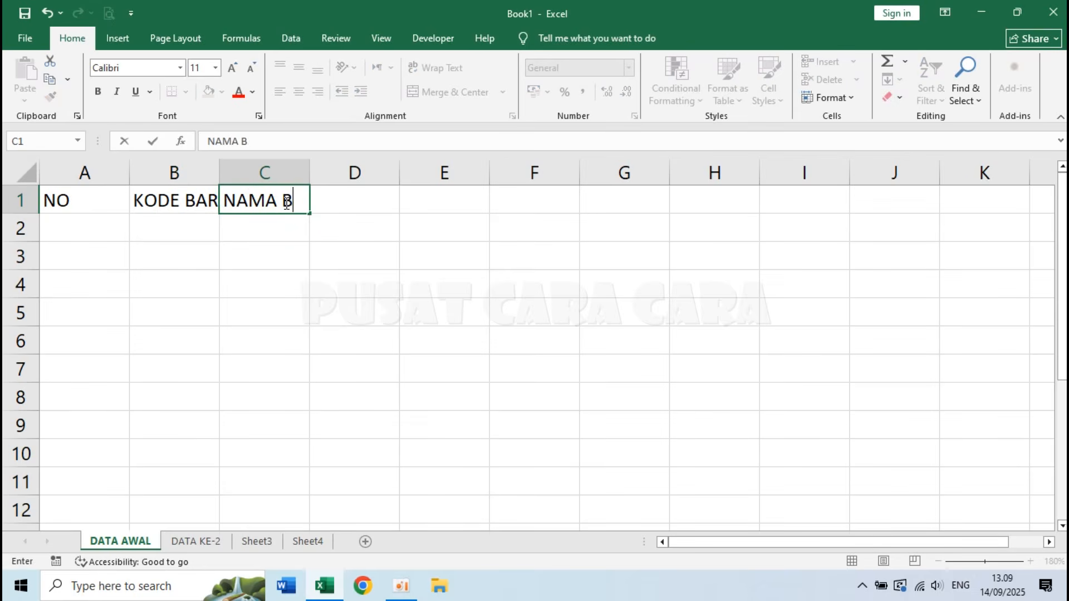
pyautogui.write('ARANG')
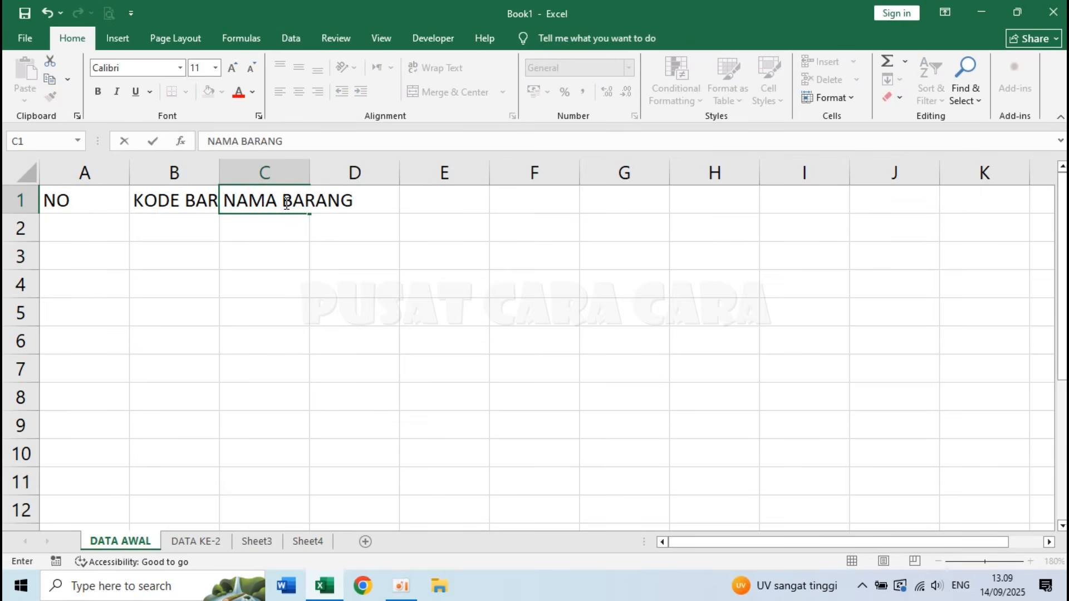
pyautogui.press('Tab')
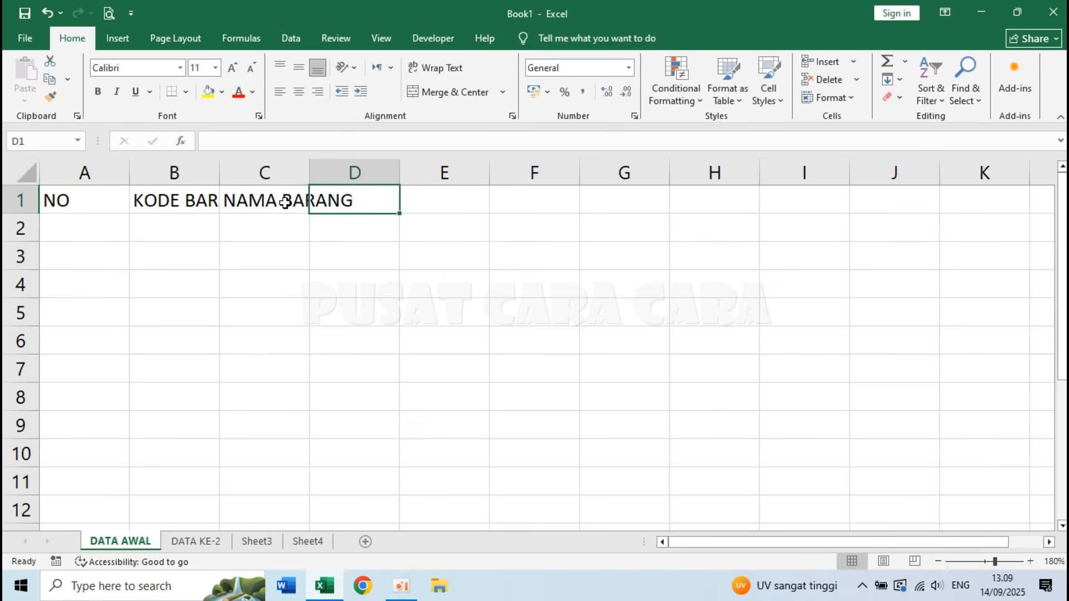
pyautogui.write('HARGA')
pyautogui.press('Tab')
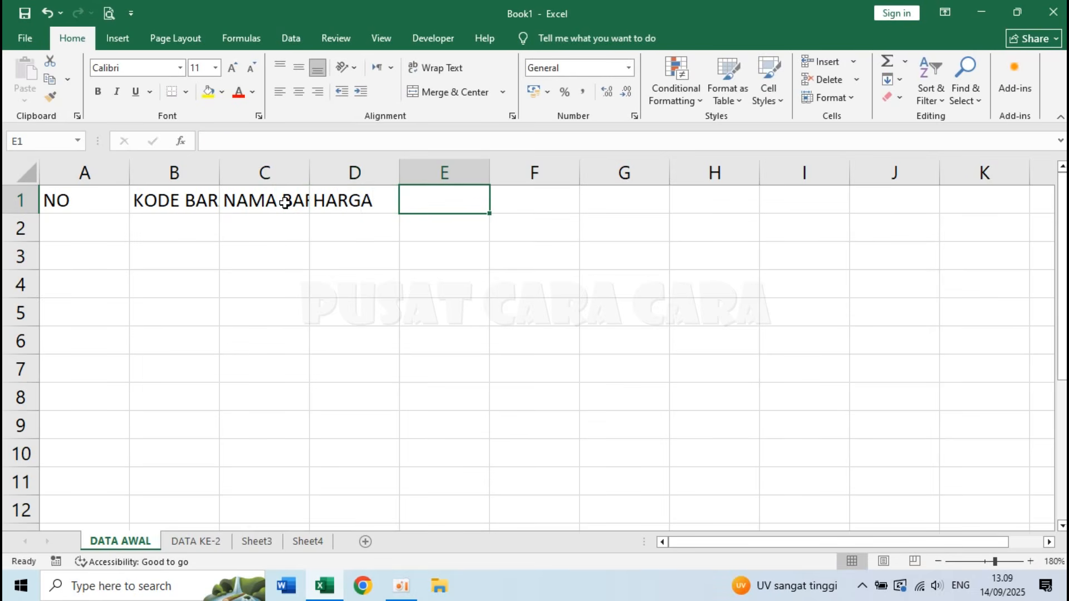
# Step: Enter the headings QTY in cell E1 and JUMLAH in cell F1
pyautogui.write('Y')
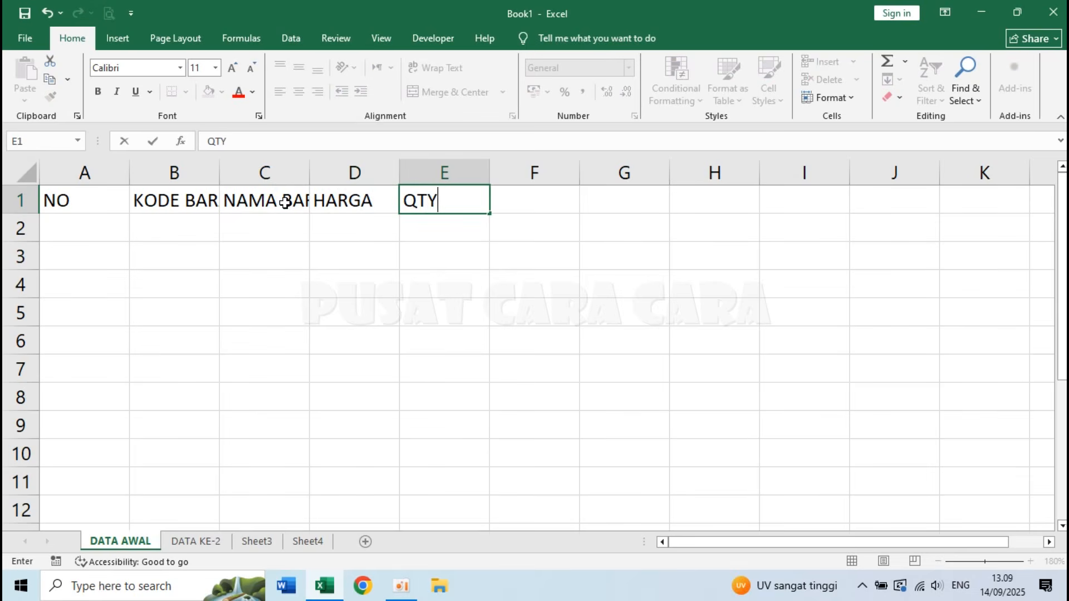
pyautogui.press('Tab')
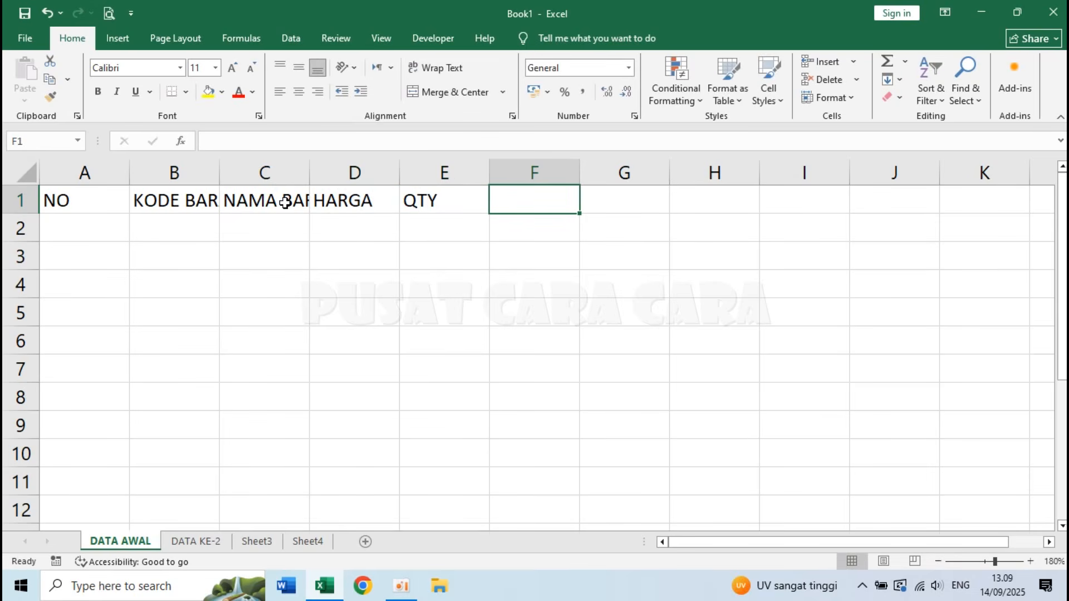
pyautogui.write('JUMLAH')
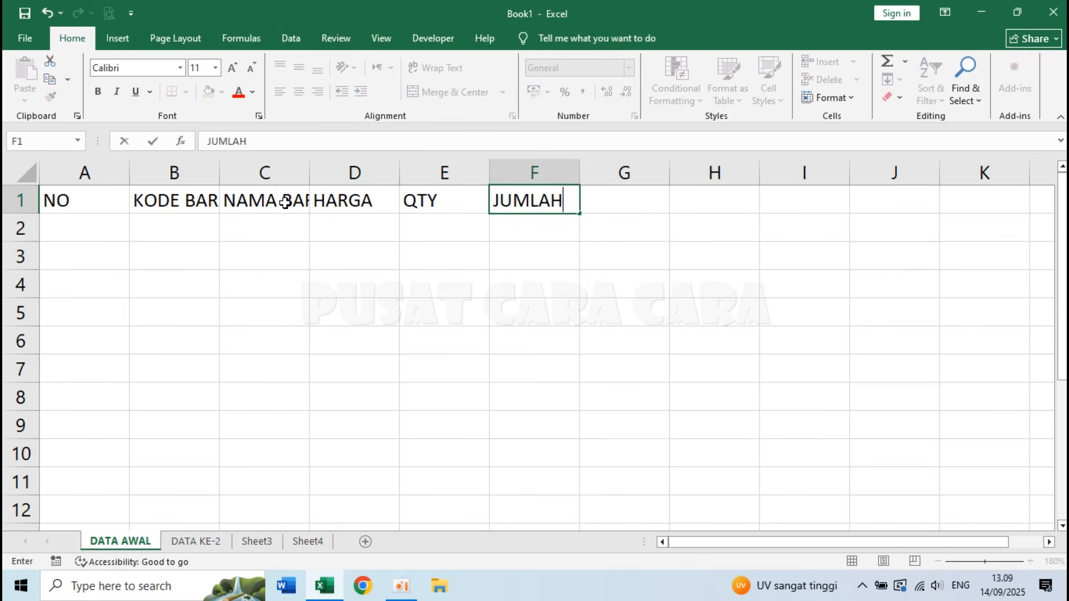
pyautogui.press('Return')
# Step: Examine the full text of the cut-off headings in cells B1 and C1, finishing on B1
pyautogui.click(247, 297)
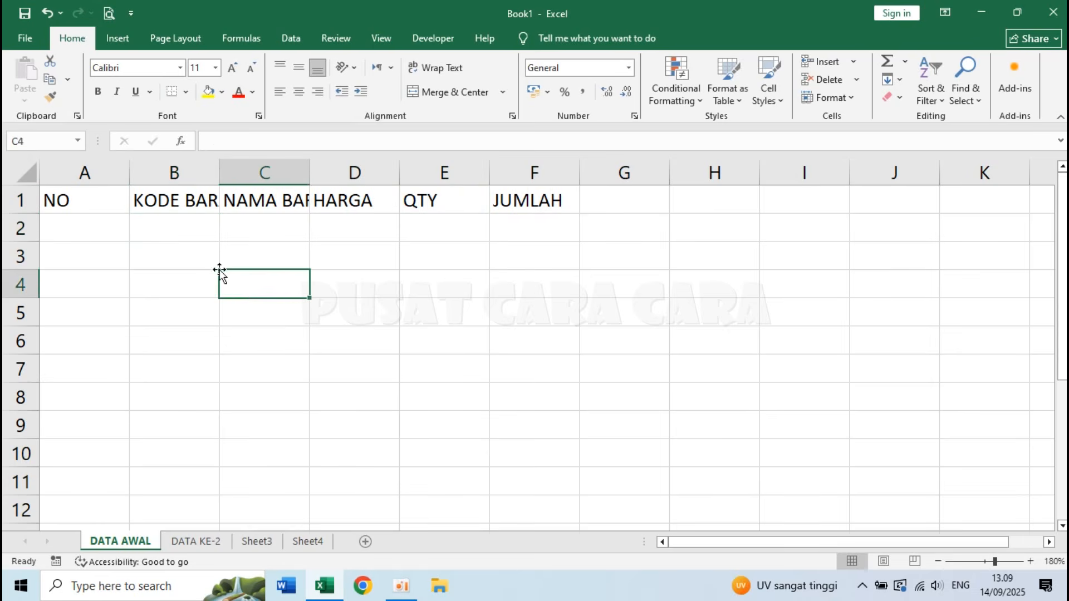
pyautogui.click(68, 199)
pyautogui.click(180, 202)
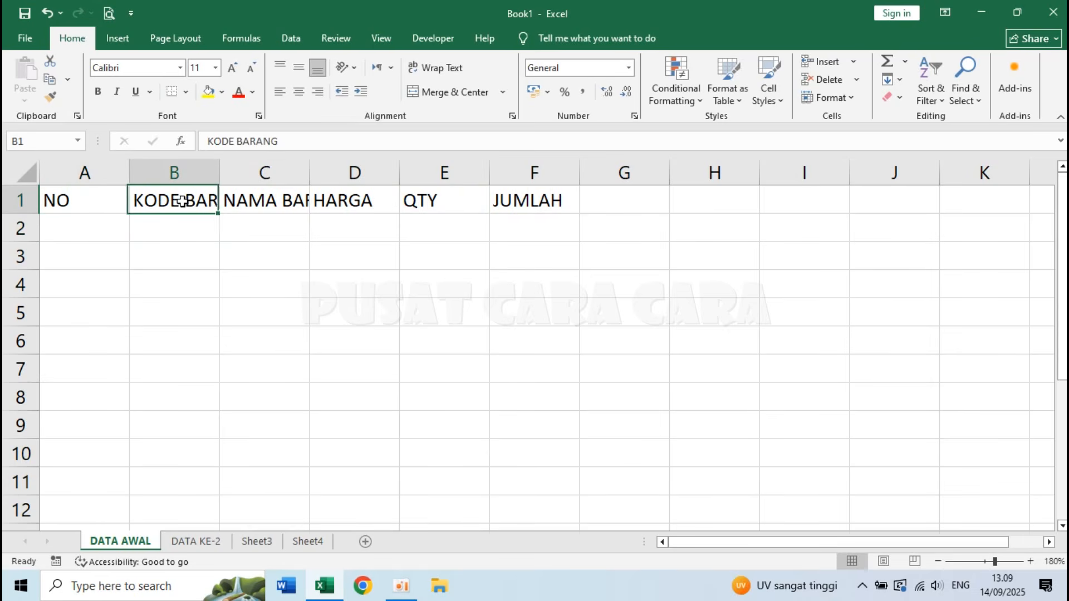
pyautogui.click(182, 243)
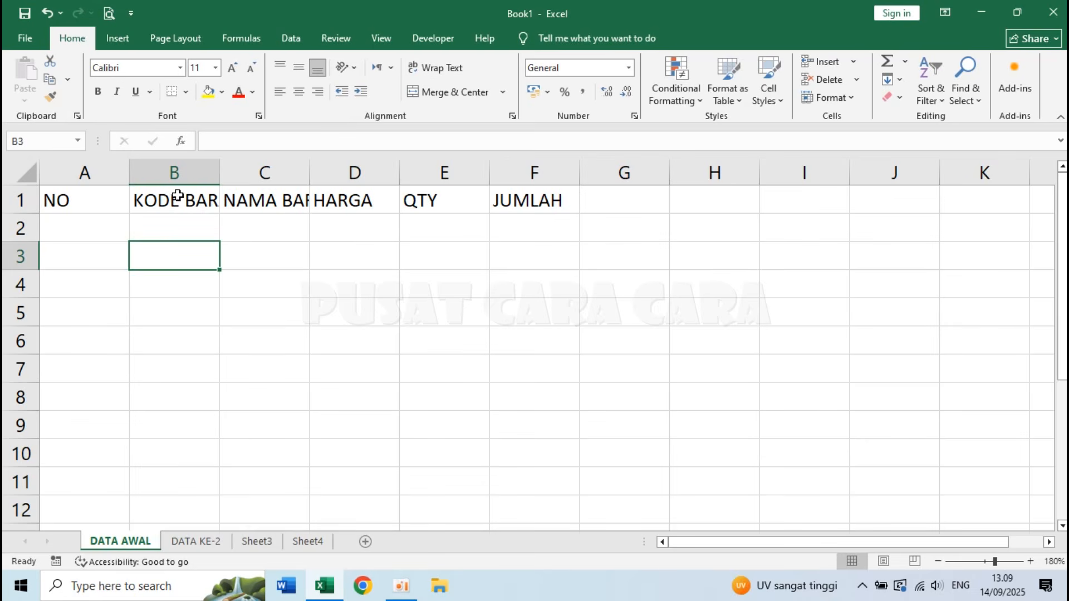
pyautogui.click(248, 202)
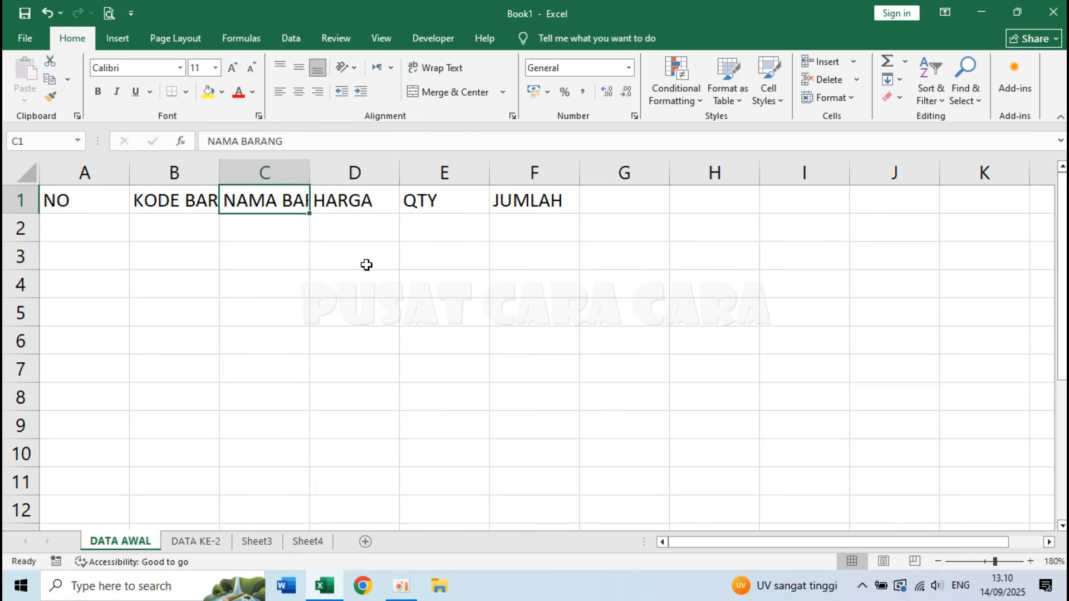
pyautogui.click(184, 196)
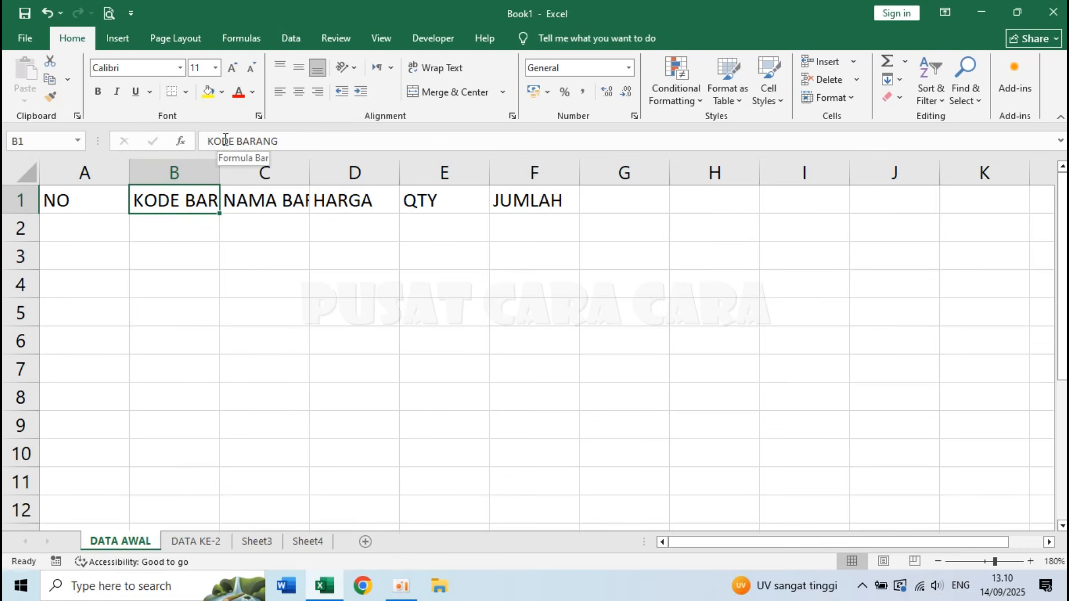
pyautogui.click(209, 256)
pyautogui.click(174, 206)
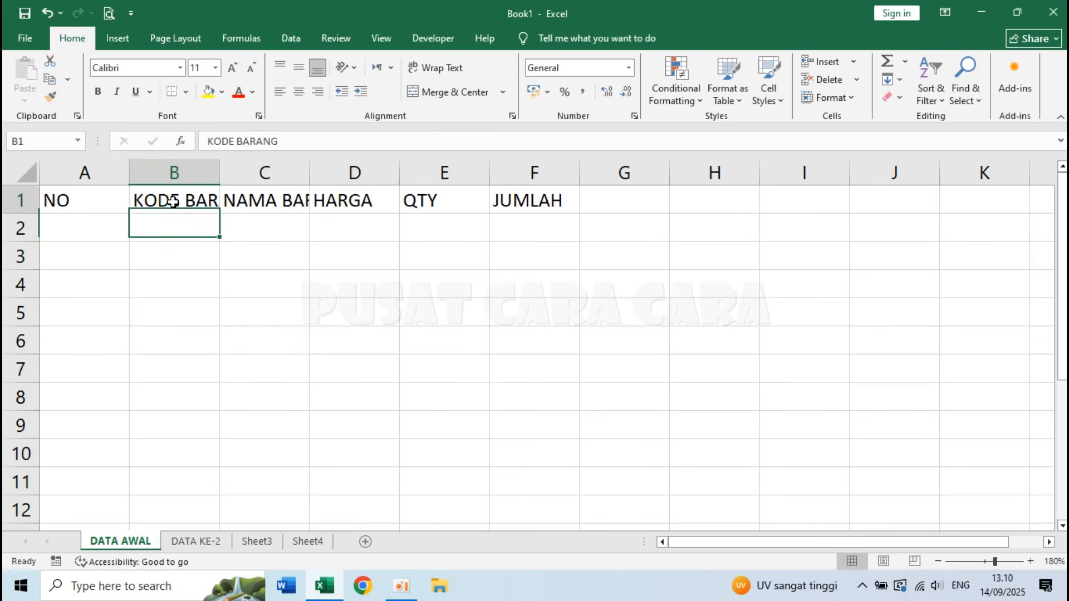
# Step: Examine the full KODE BARANG text of cell B1 in edit mode, leave it unedited, and view cell C1's text
pyautogui.click(228, 140)
pyautogui.click(276, 142)
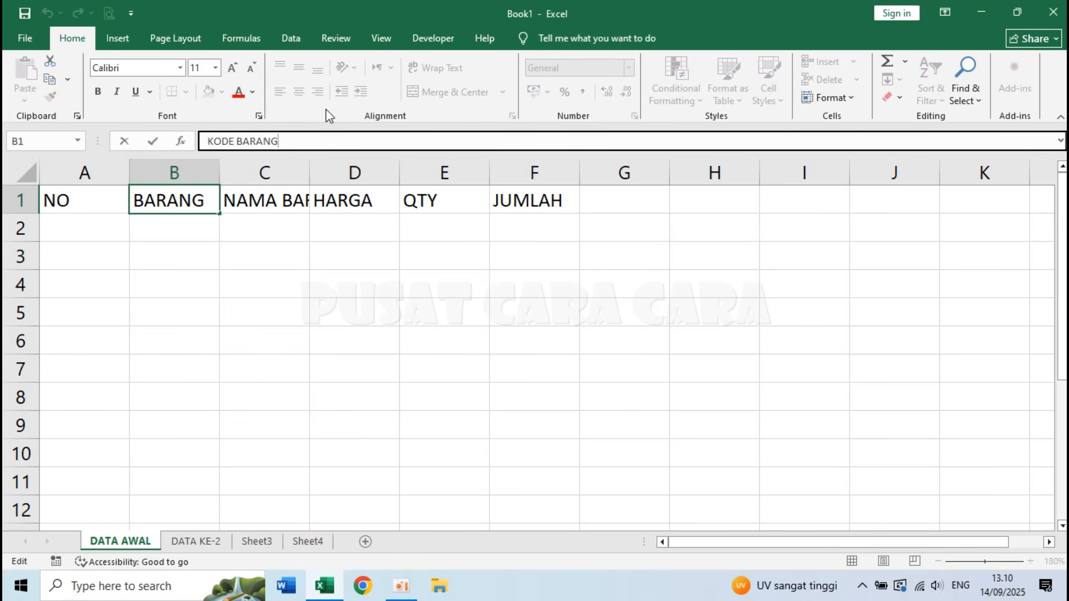
pyautogui.press('Escape')
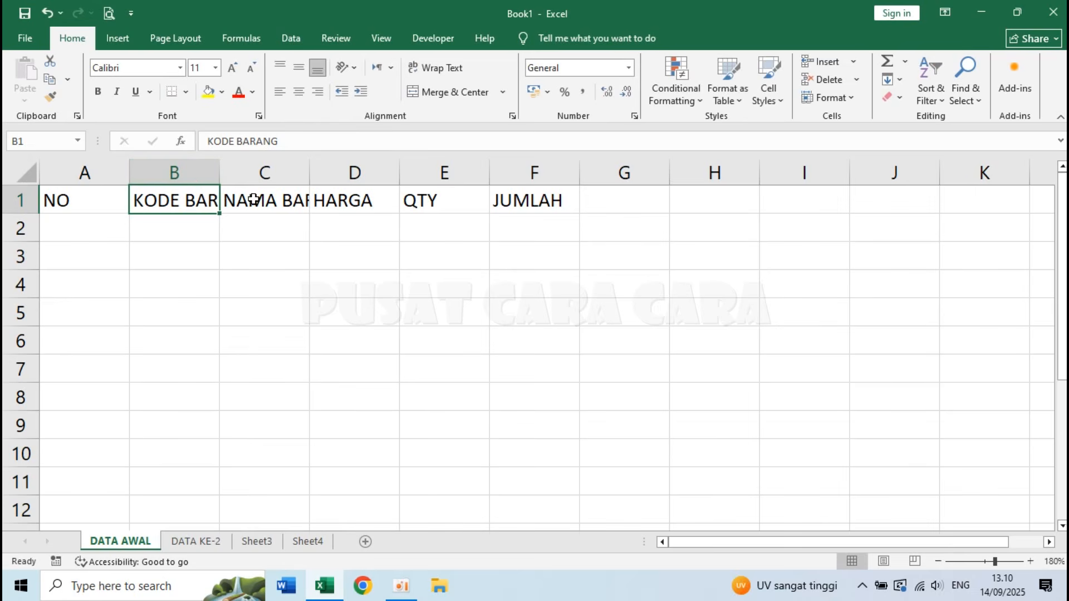
pyautogui.click(236, 199)
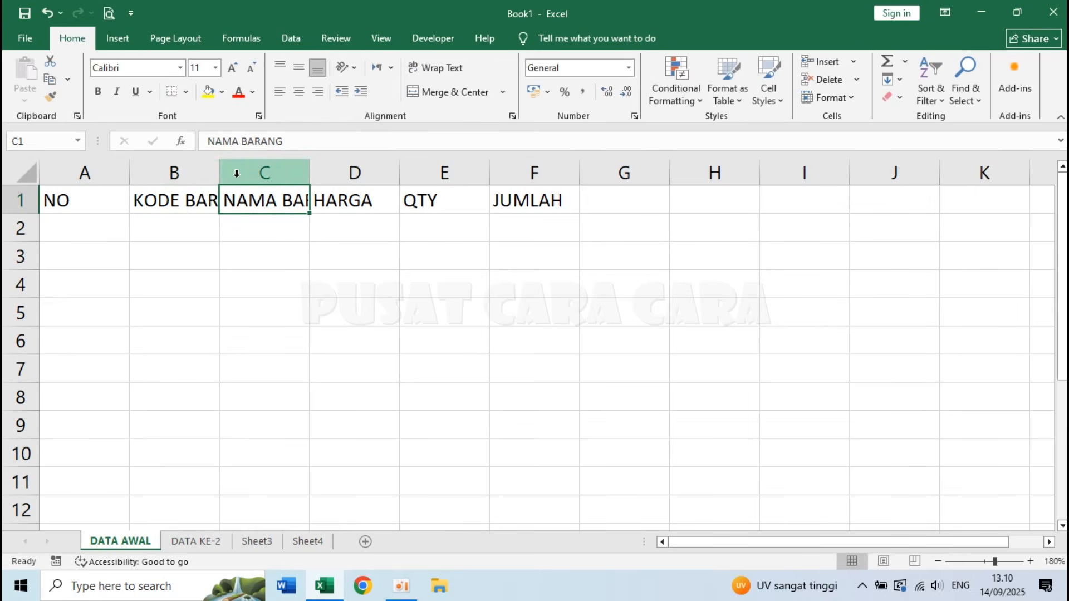
# Step: Widen column B to about 15 to fit KODE BARANG, and narrow it again until the heading is cut off
pyautogui.click(179, 201)
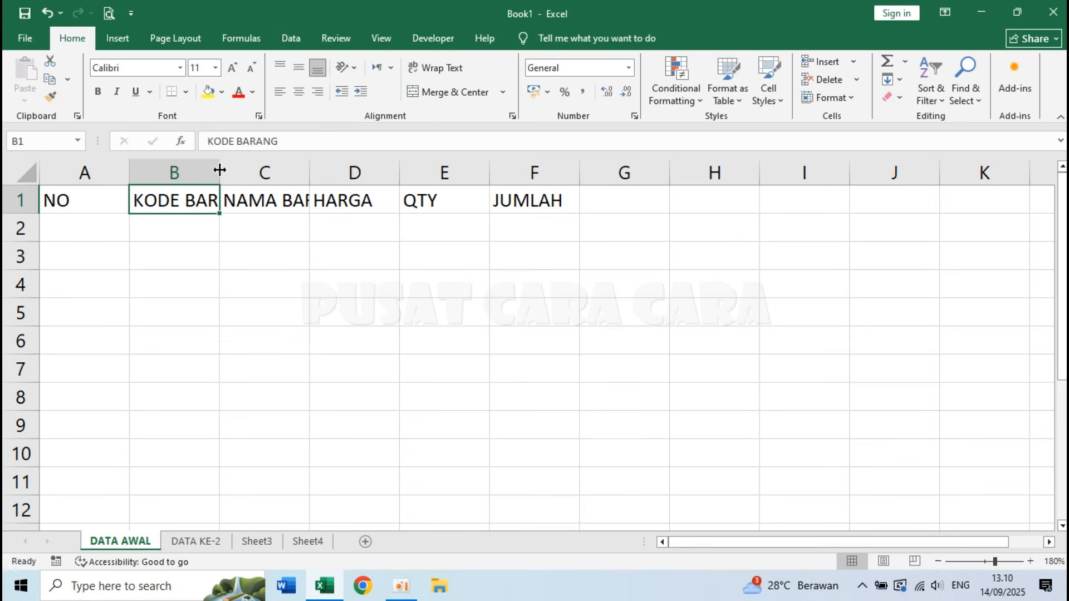
pyautogui.moveTo(220, 169); pyautogui.dragTo(284, 174)
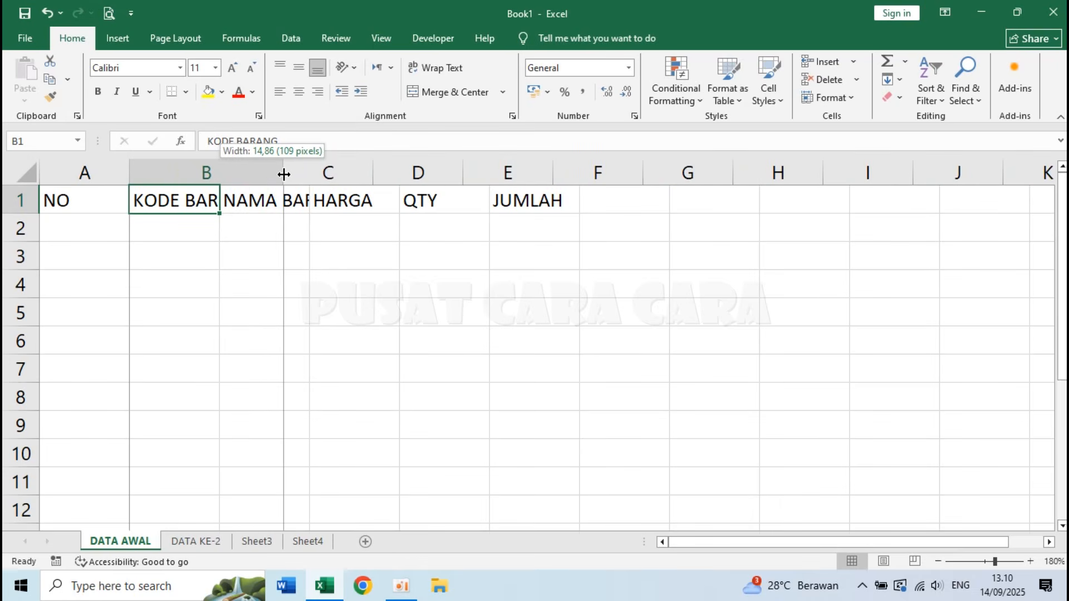
pyautogui.moveTo(284, 174); pyautogui.dragTo(284, 174)
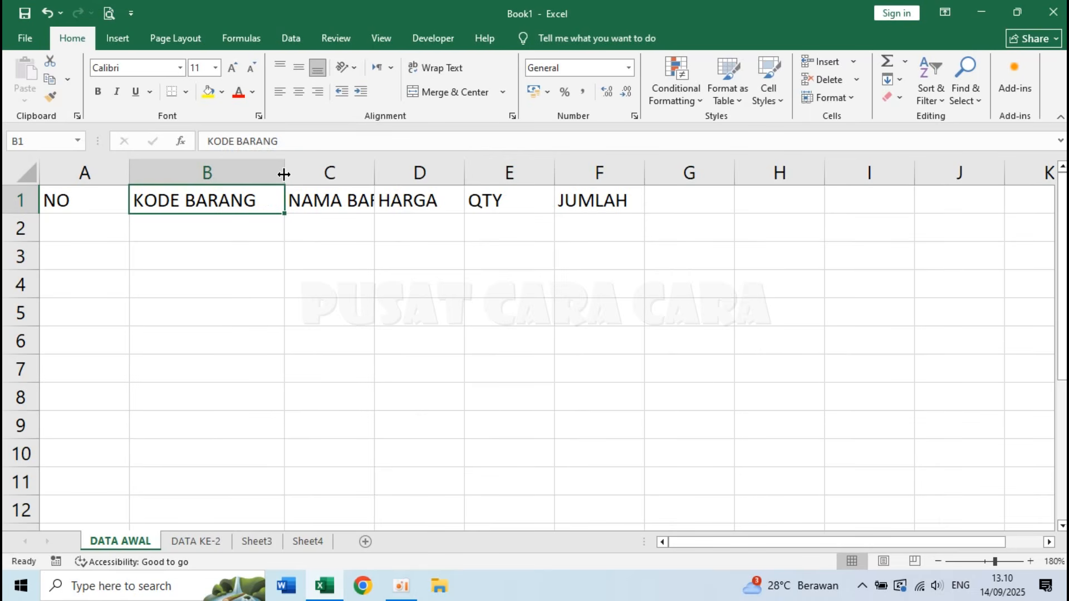
pyautogui.moveTo(284, 174); pyautogui.dragTo(210, 174)
pyautogui.moveTo(209, 175); pyautogui.dragTo(209, 175)
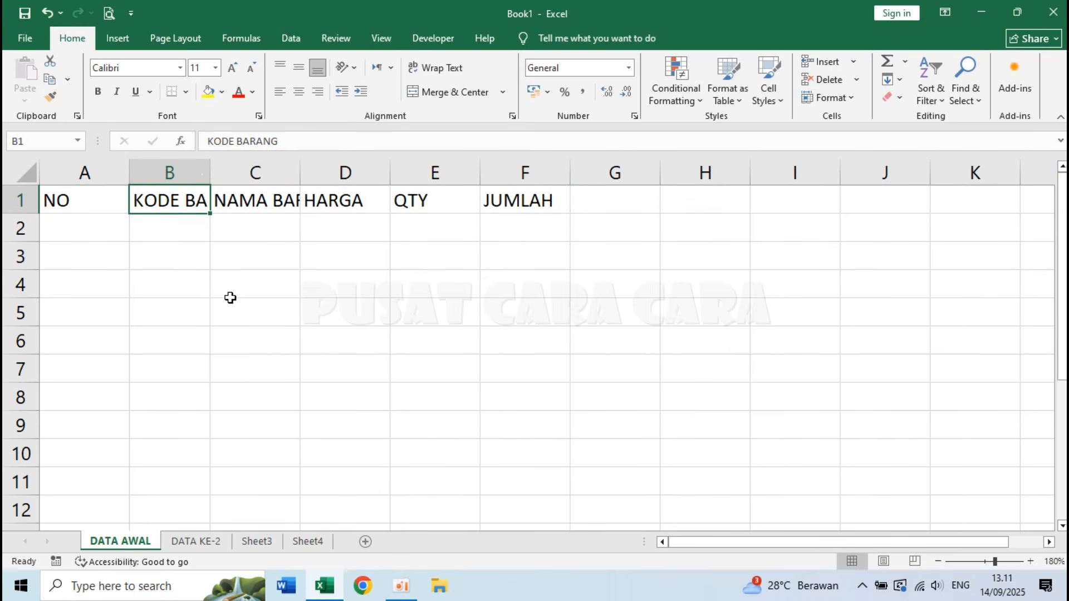
# Step: AutoFit column B to the KODE BARANG heading, and narrow it again to a width of about 9.43
pyautogui.doubleClick(210, 172)
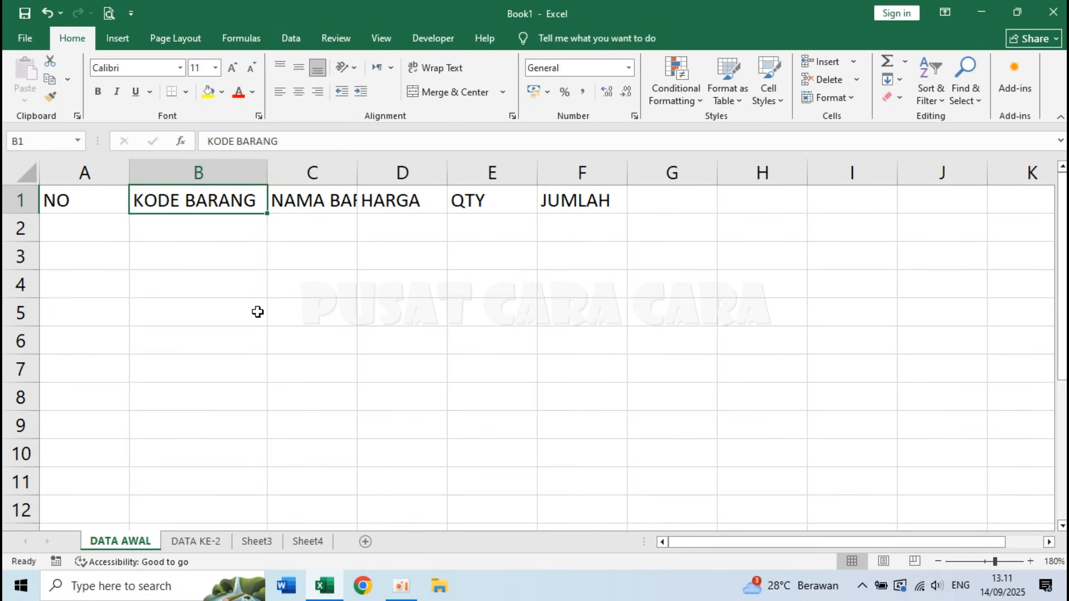
pyautogui.moveTo(268, 172); pyautogui.dragTo(230, 172)
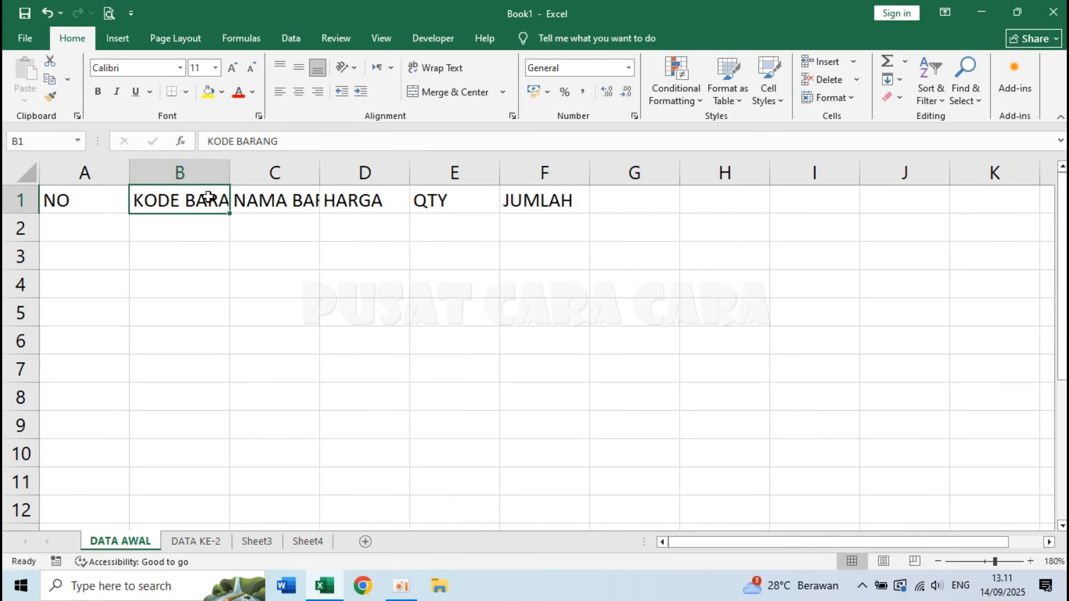
# Step: Set the width of column B to exactly 15
pyautogui.click(180, 169)
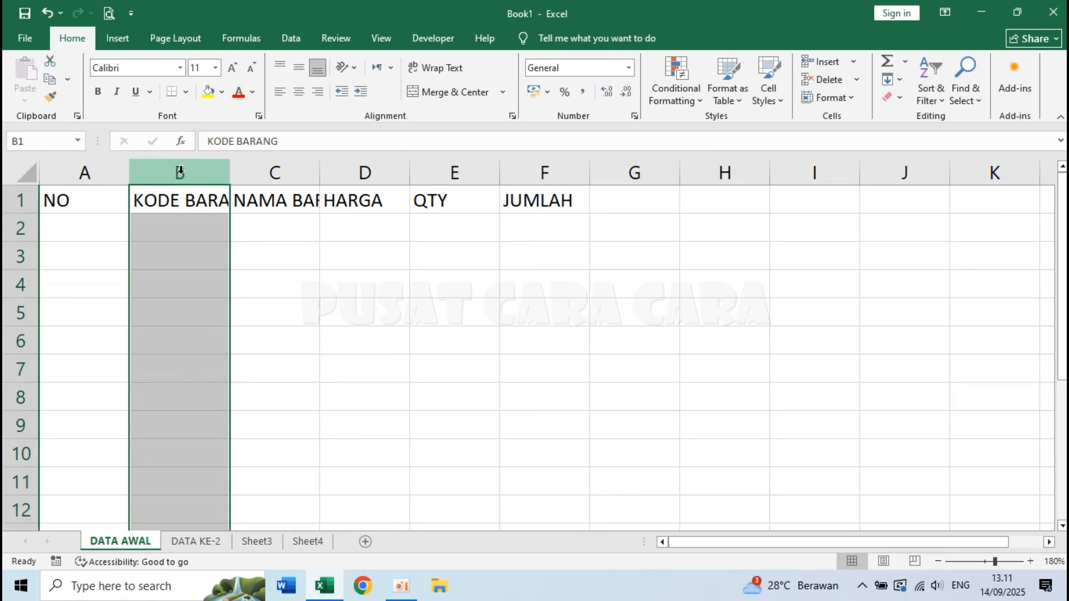
pyautogui.rightClick(181, 173)
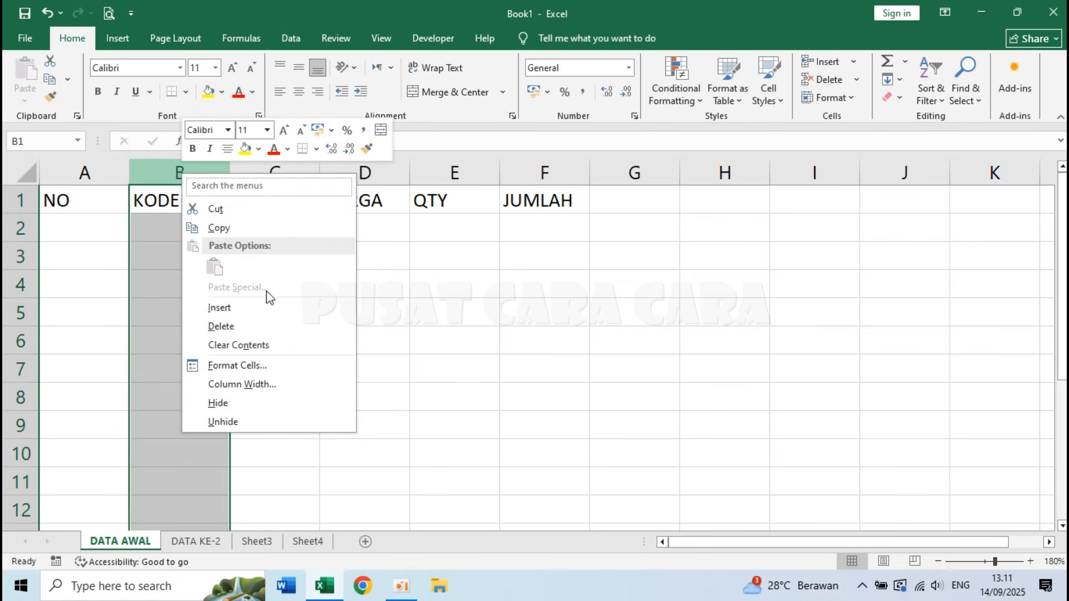
pyautogui.click(265, 390)
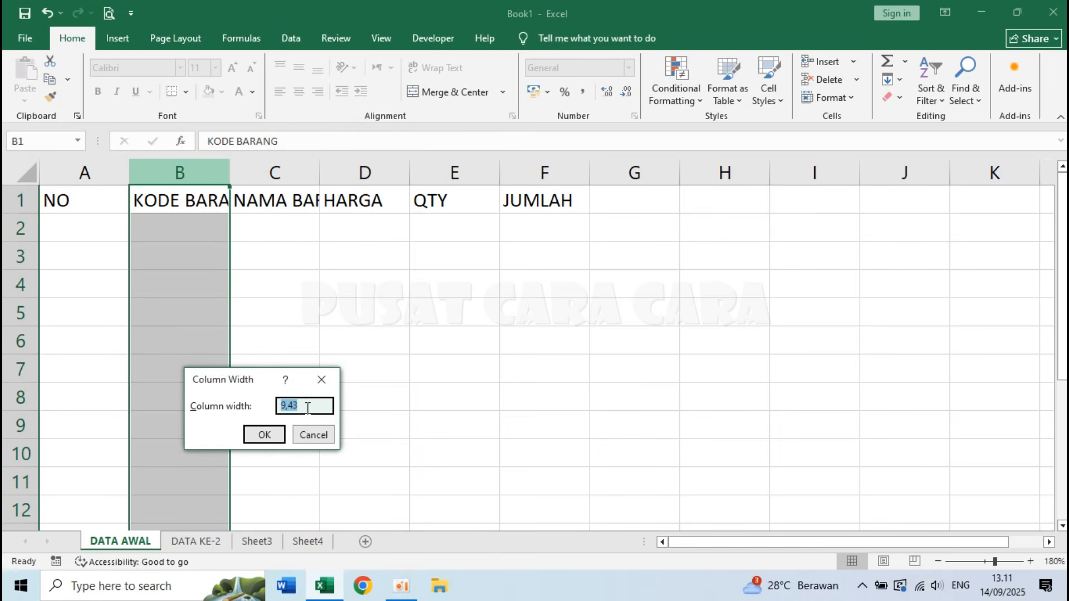
pyautogui.write('15')
pyautogui.press('Return')
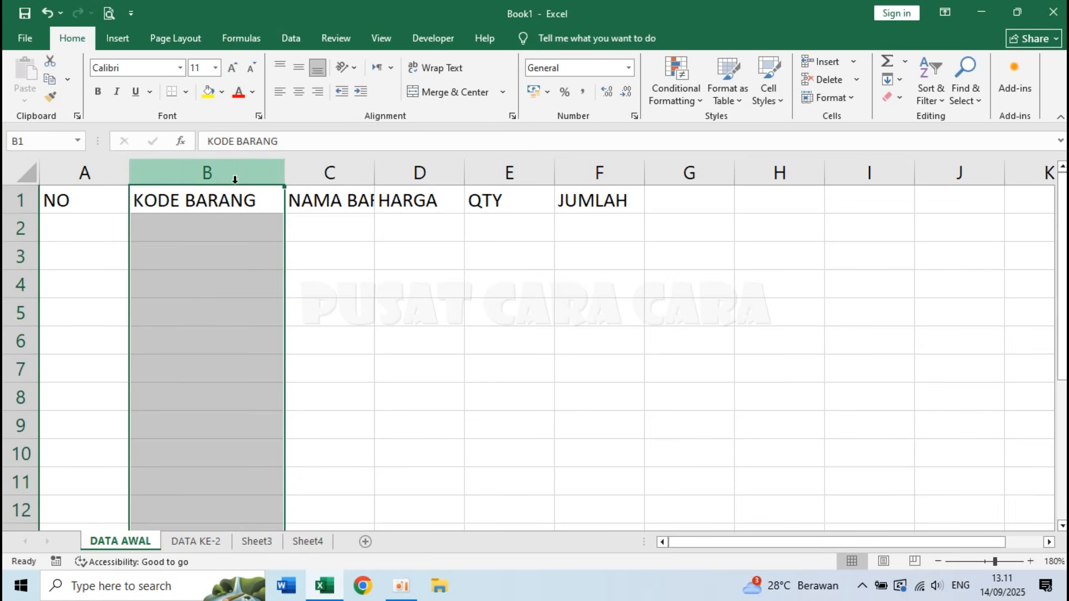
pyautogui.rightClick(202, 178)
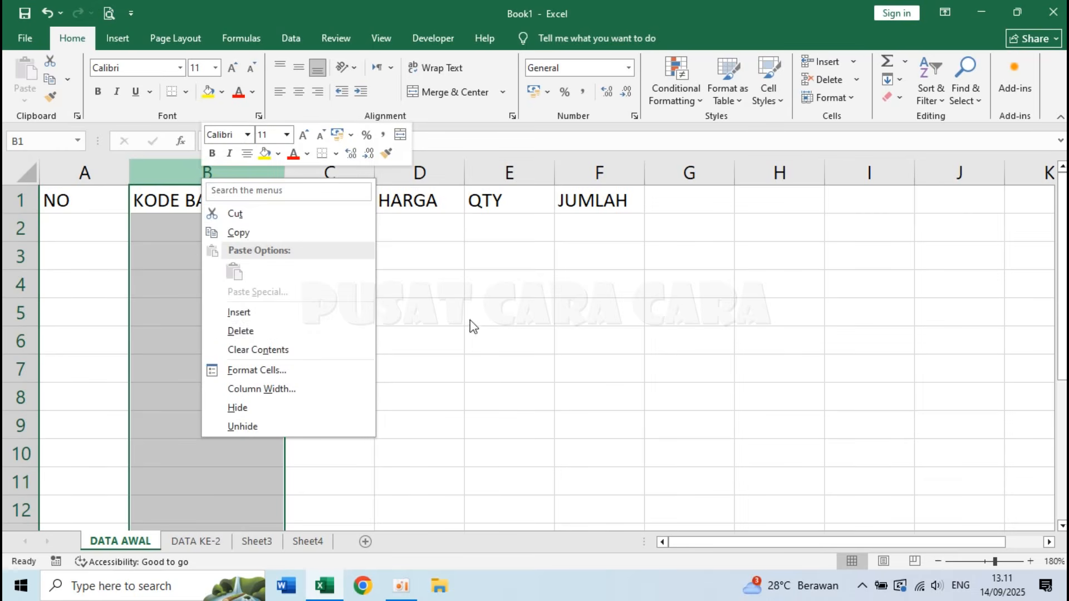
pyautogui.press('Escape')
# Step: Widen column C to fit the full NAMA BARANG heading, and make columns D and E wider as well
pyautogui.moveTo(375, 172); pyautogui.dragTo(440, 167)
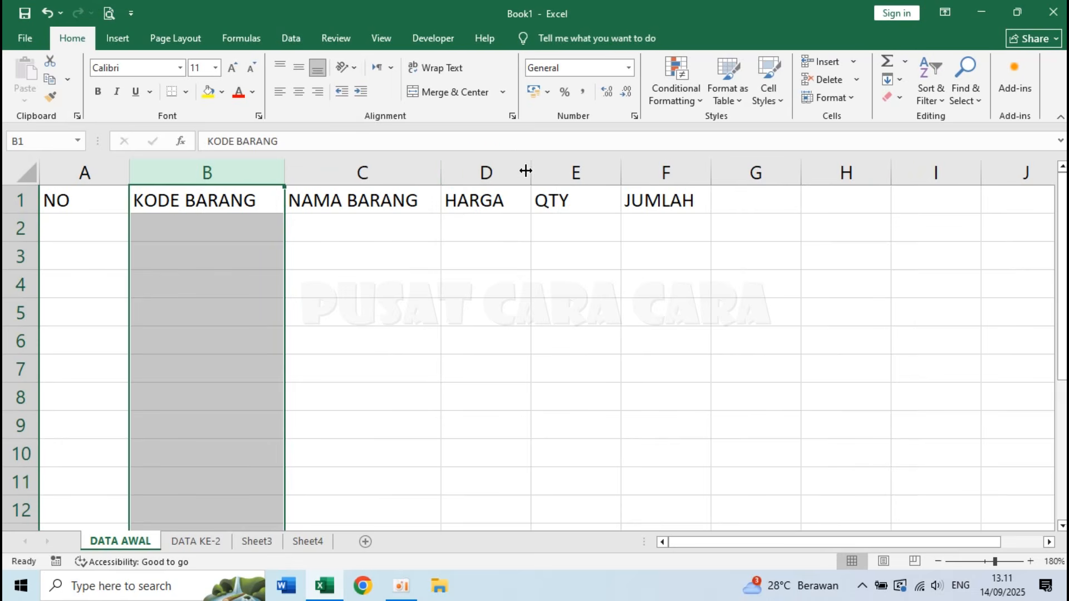
pyautogui.moveTo(525, 170); pyautogui.dragTo(566, 171)
pyautogui.moveTo(654, 172); pyautogui.dragTo(661, 173)
pyautogui.click(573, 257)
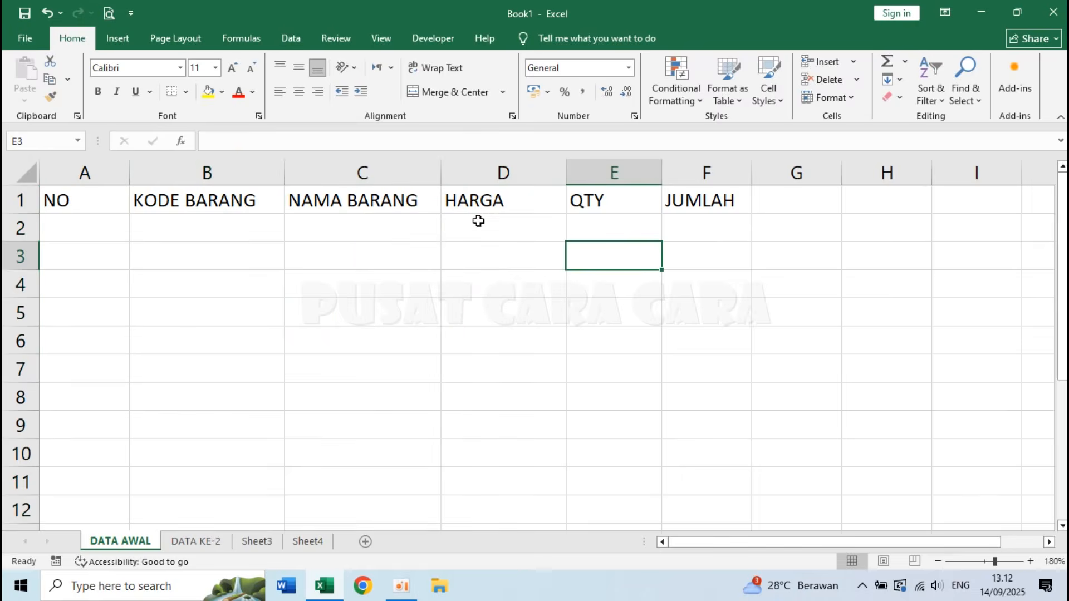
# Step: Select columns D through F together and widen them to one equal width for HARGA, QTY and JUMLAH
pyautogui.click(484, 172)
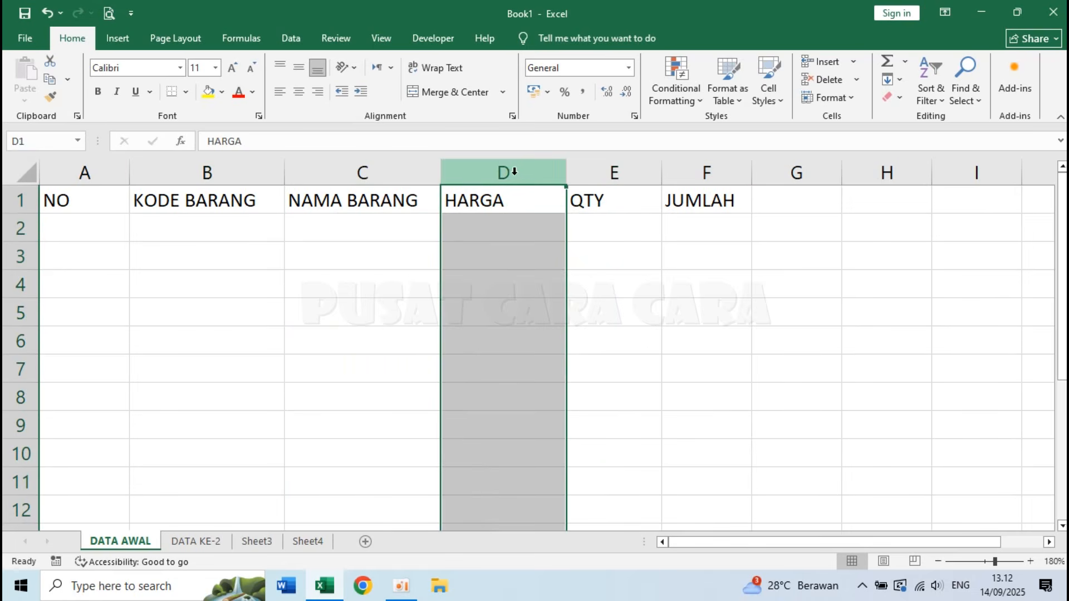
pyautogui.click(630, 319)
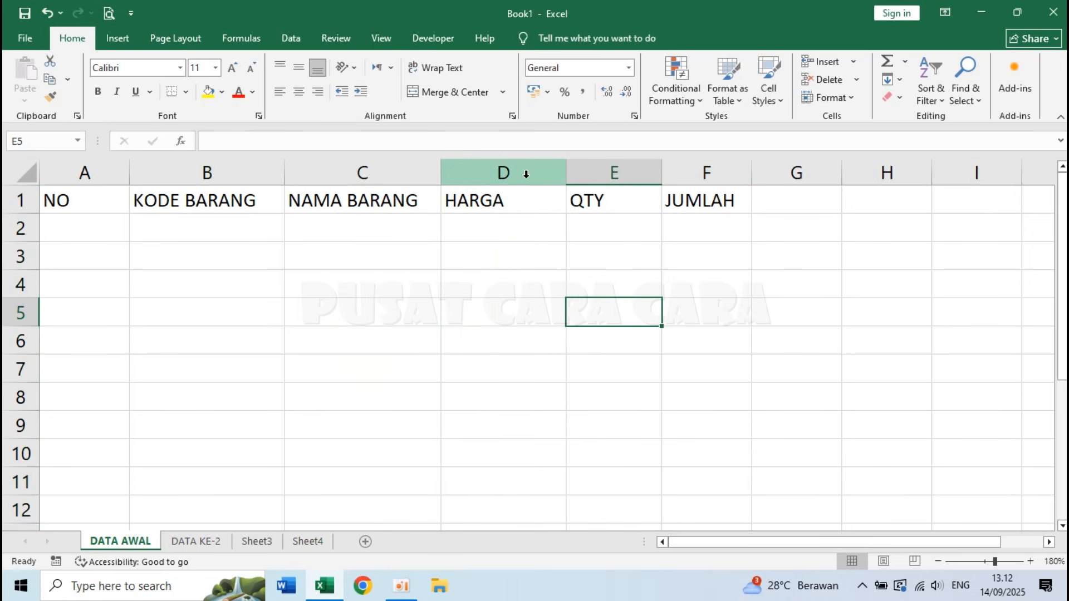
pyautogui.moveTo(505, 173); pyautogui.dragTo(691, 172)
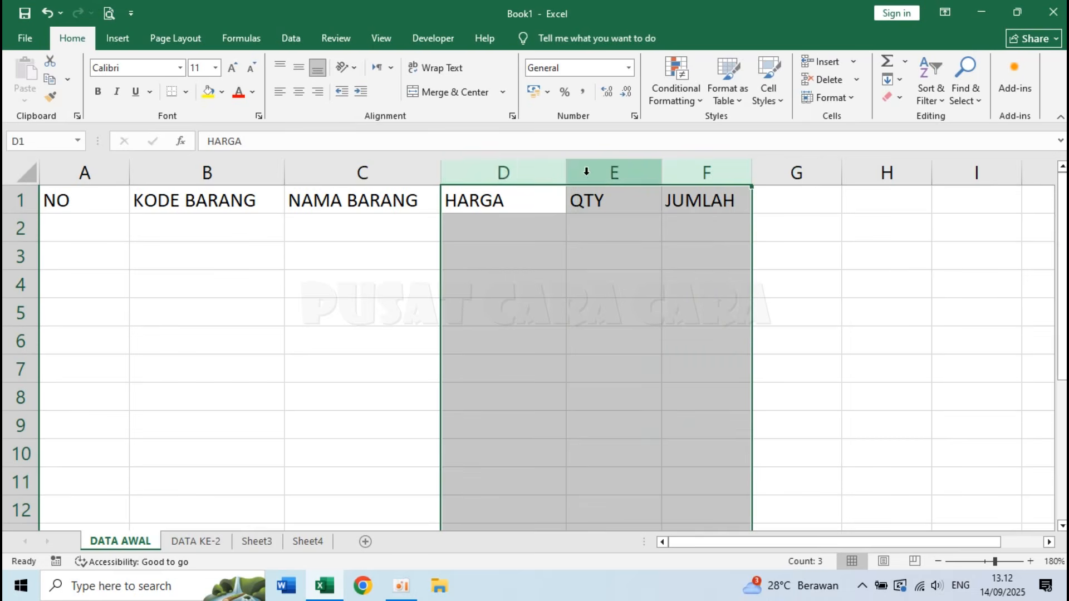
pyautogui.click(505, 168)
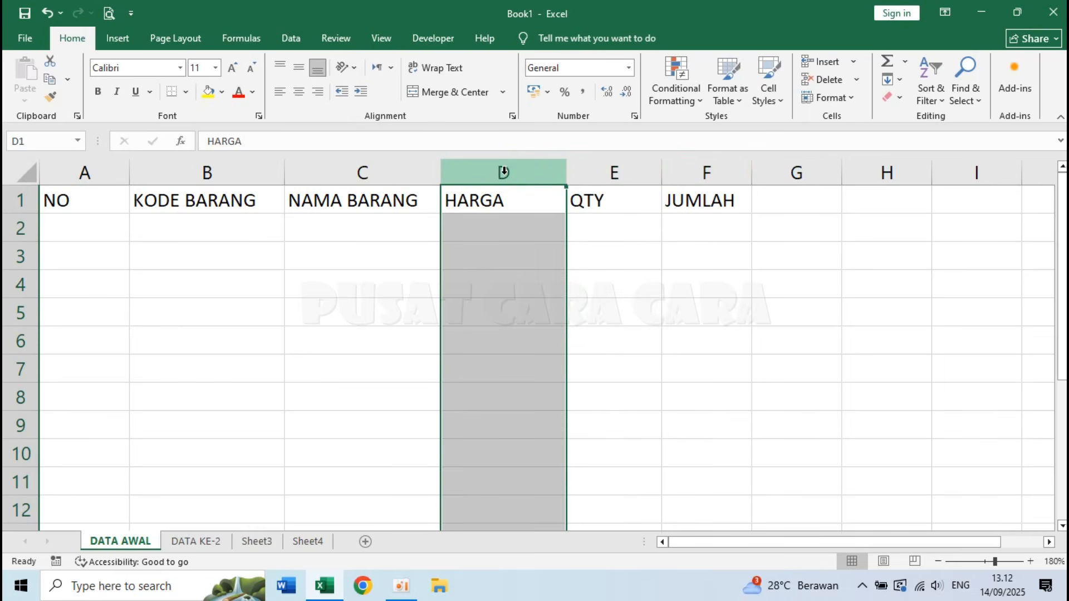
pyautogui.moveTo(503, 172); pyautogui.dragTo(704, 169)
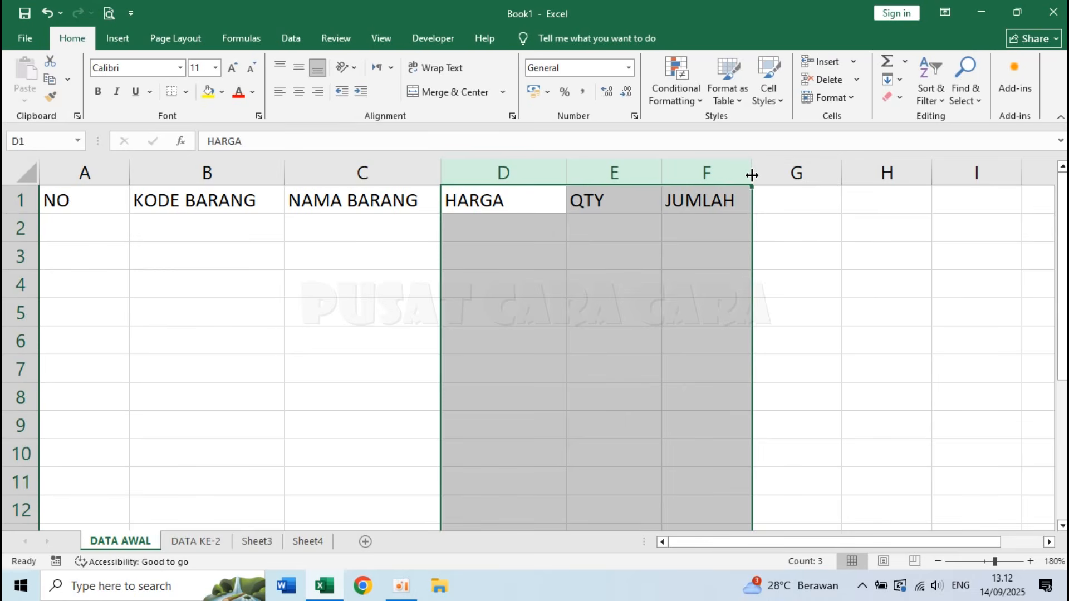
pyautogui.moveTo(751, 174); pyautogui.dragTo(776, 173)
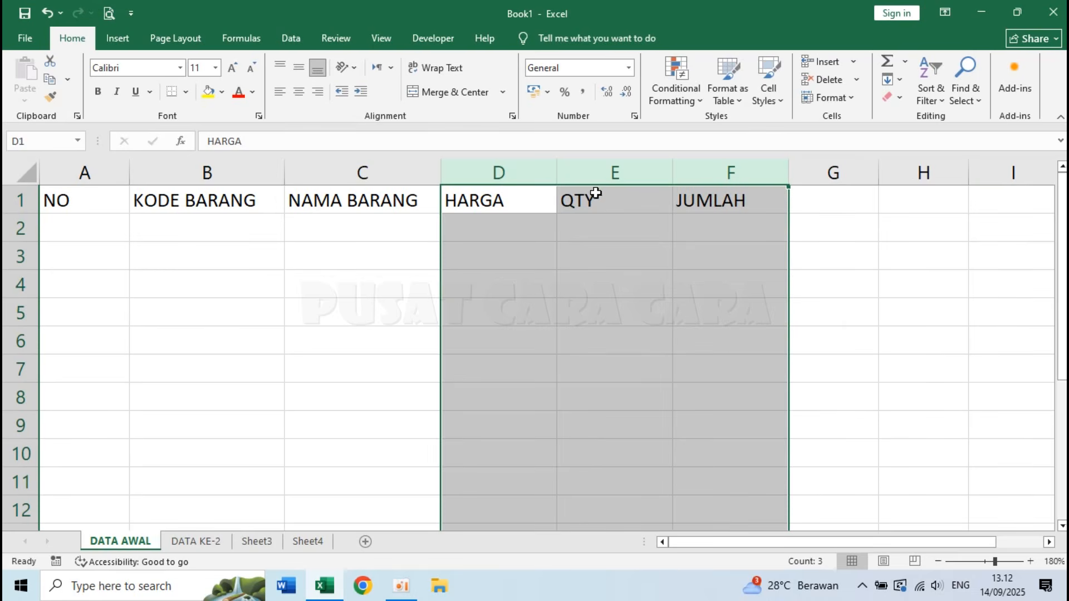
pyautogui.click(501, 234)
pyautogui.click(277, 255)
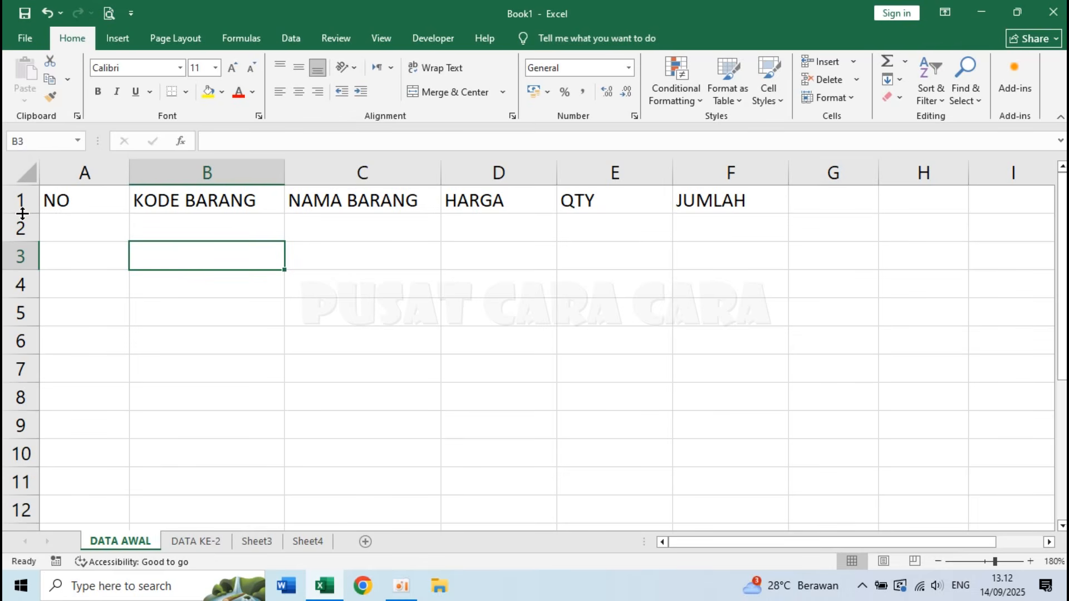
# Step: Make heading row 1 slightly taller by its border, and shrink it back to its original height
pyautogui.moveTo(22, 214)
pyautogui.mouseDown()
pyautogui.moveTo(26, 258)
pyautogui.moveTo(25, 220)
pyautogui.mouseUp()
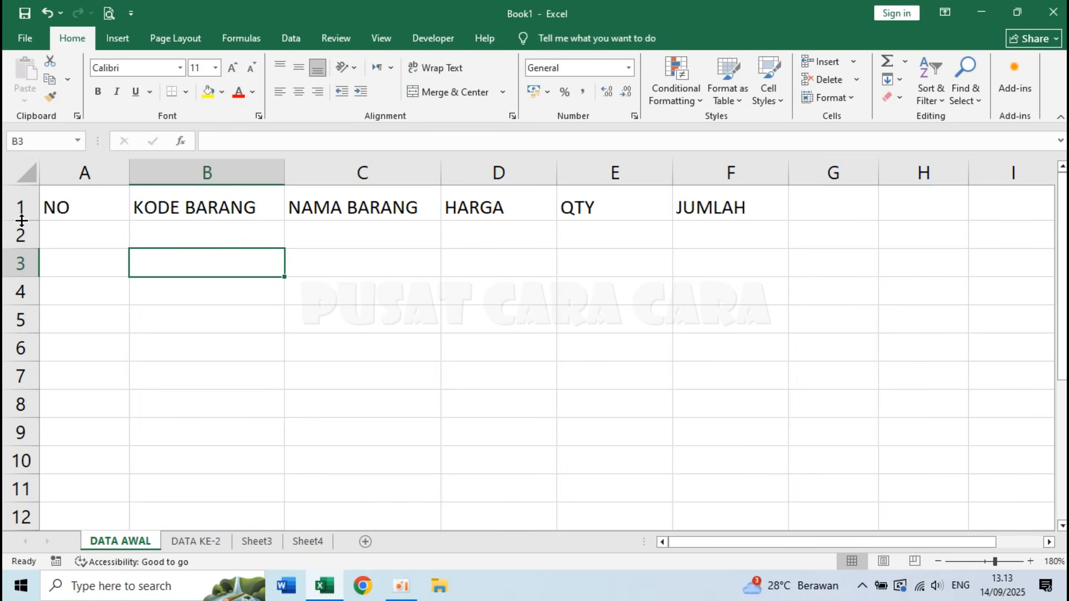
pyautogui.moveTo(21, 220); pyautogui.dragTo(21, 214)
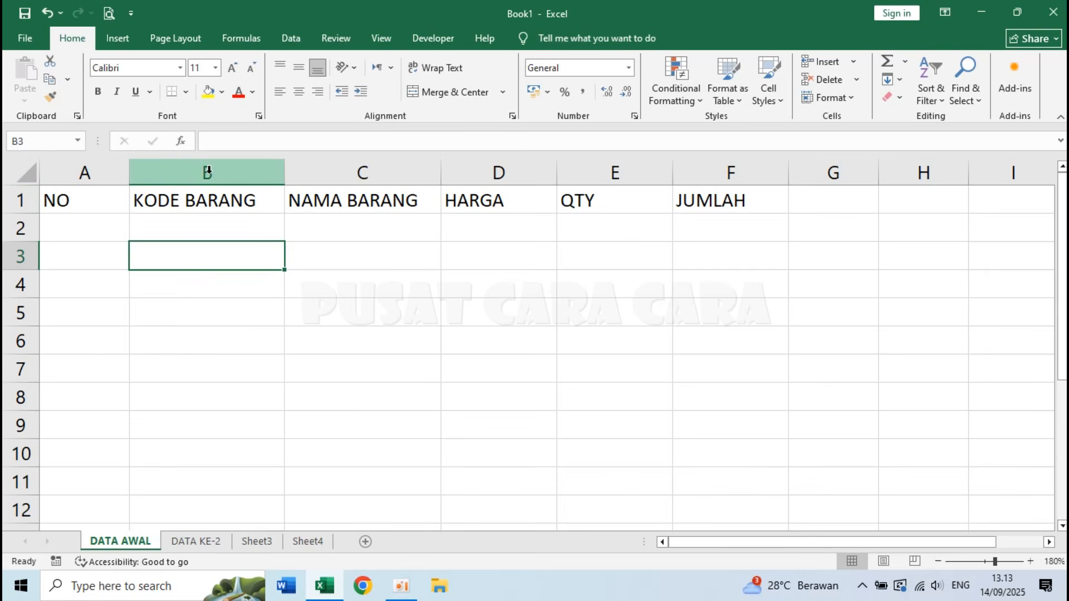
# Step: Set the height of heading row 1 to 25
pyautogui.rightClick(21, 199)
pyautogui.click(18, 200)
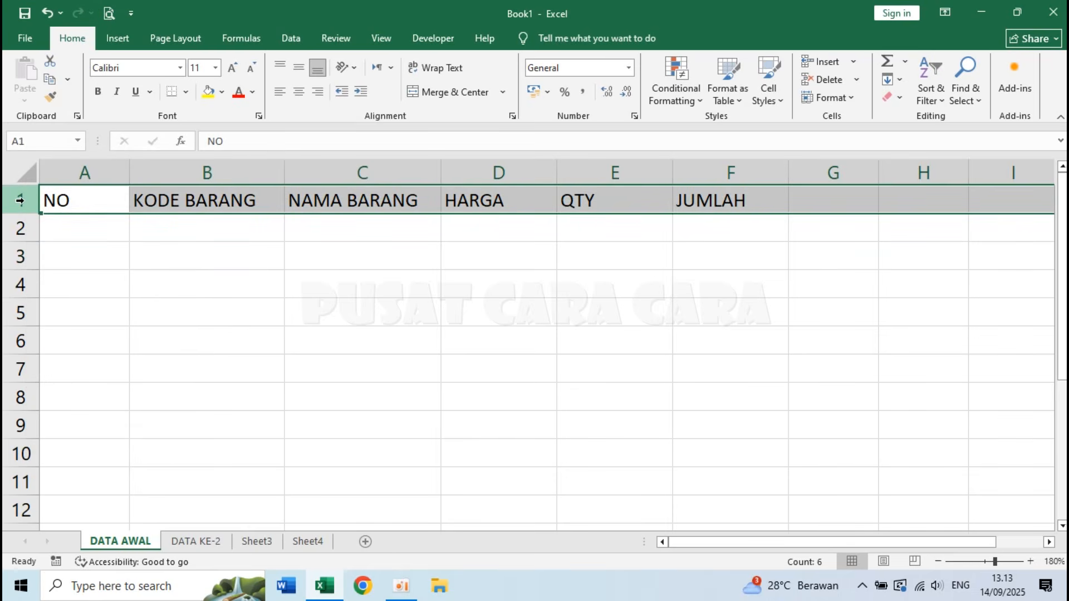
pyautogui.rightClick(20, 200)
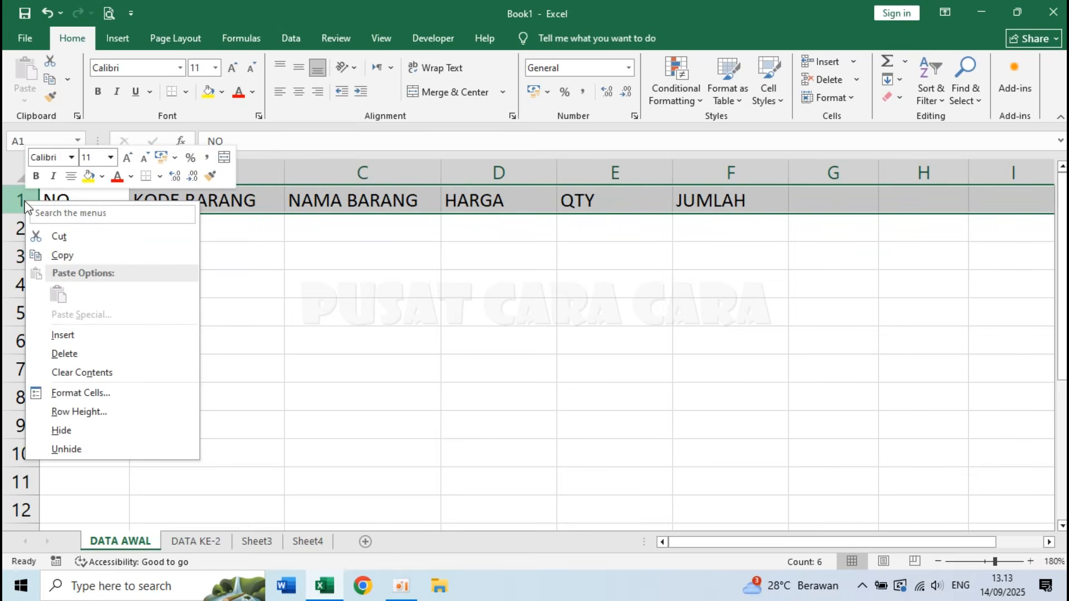
pyautogui.click(137, 418)
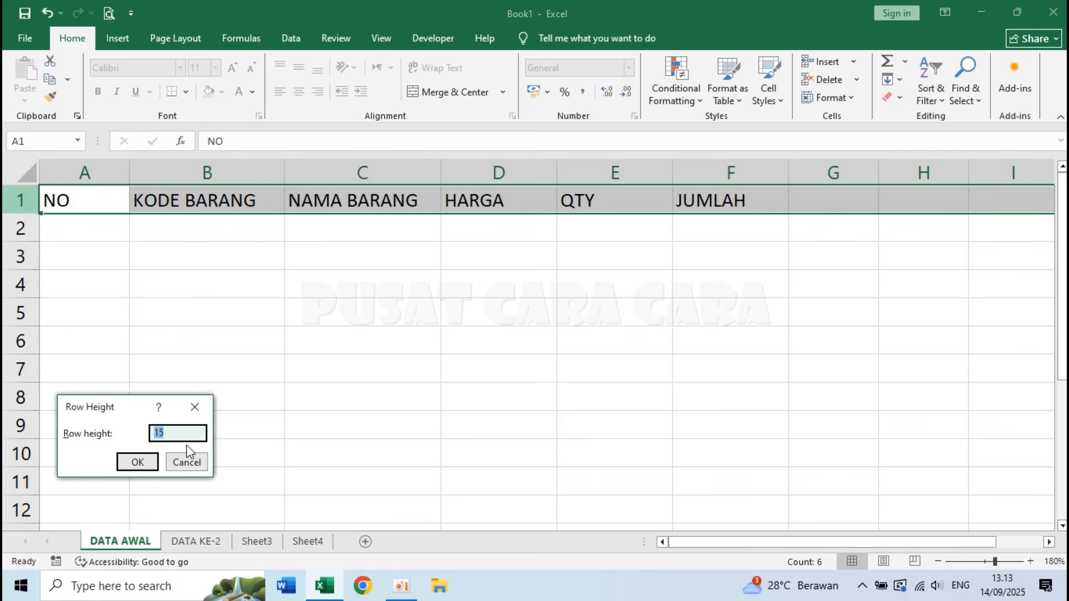
pyautogui.write('25')
pyautogui.click(129, 462)
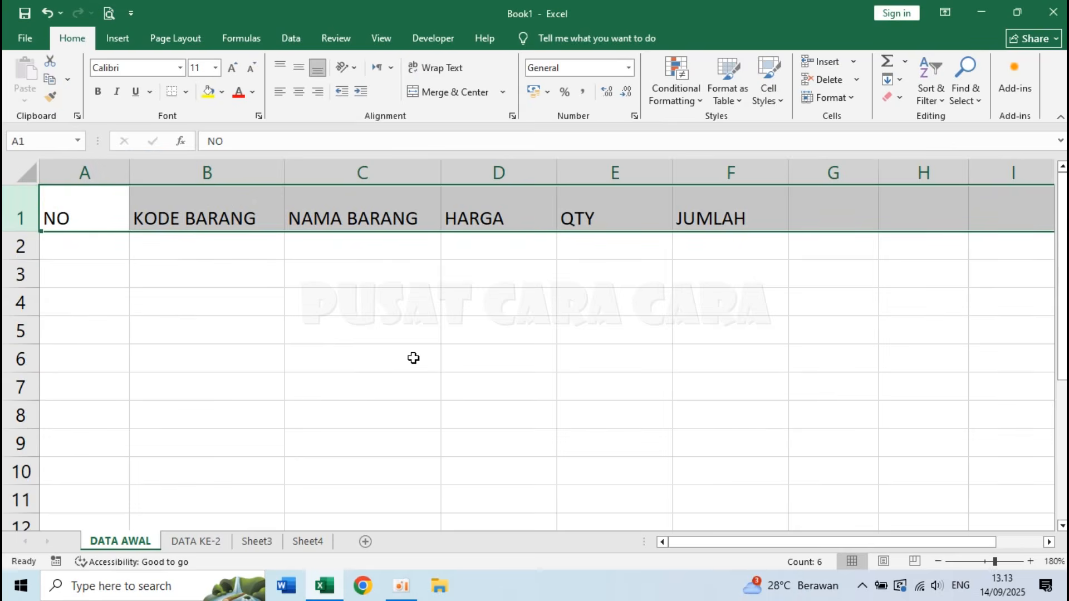
# Step: Narrow column A to fit the short NO heading
pyautogui.click(219, 317)
pyautogui.moveTo(129, 173); pyautogui.dragTo(84, 172)
pyautogui.click(222, 285)
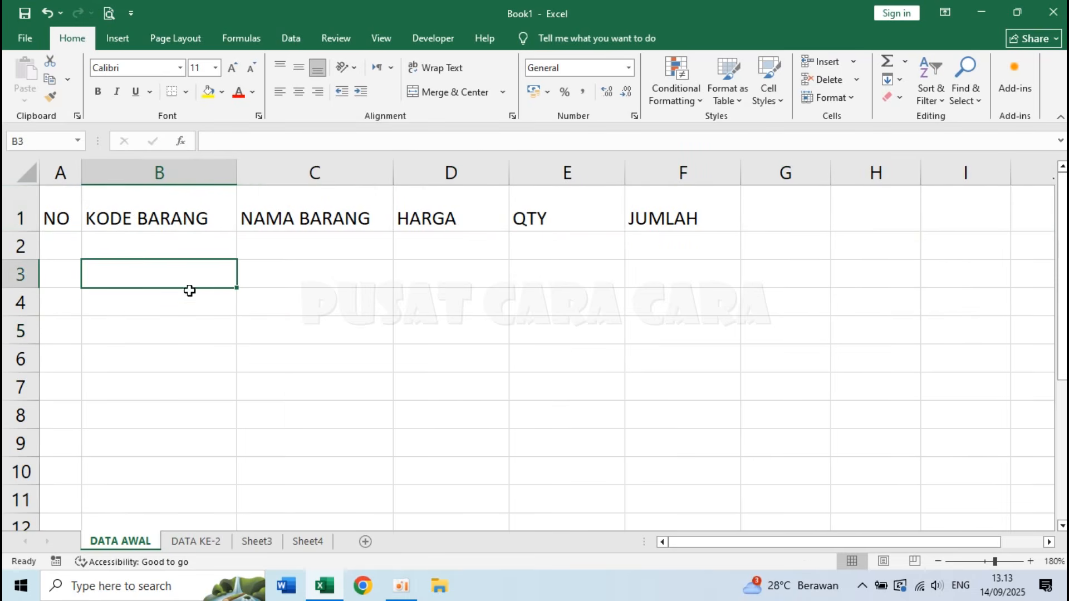
pyautogui.click(164, 209)
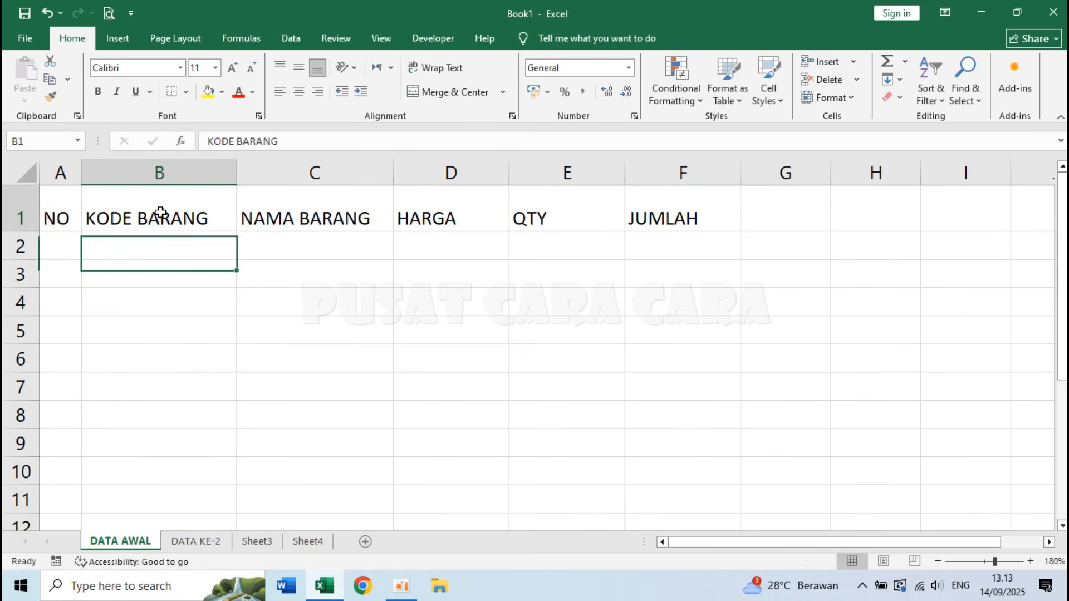
pyautogui.click(329, 214)
pyautogui.click(164, 220)
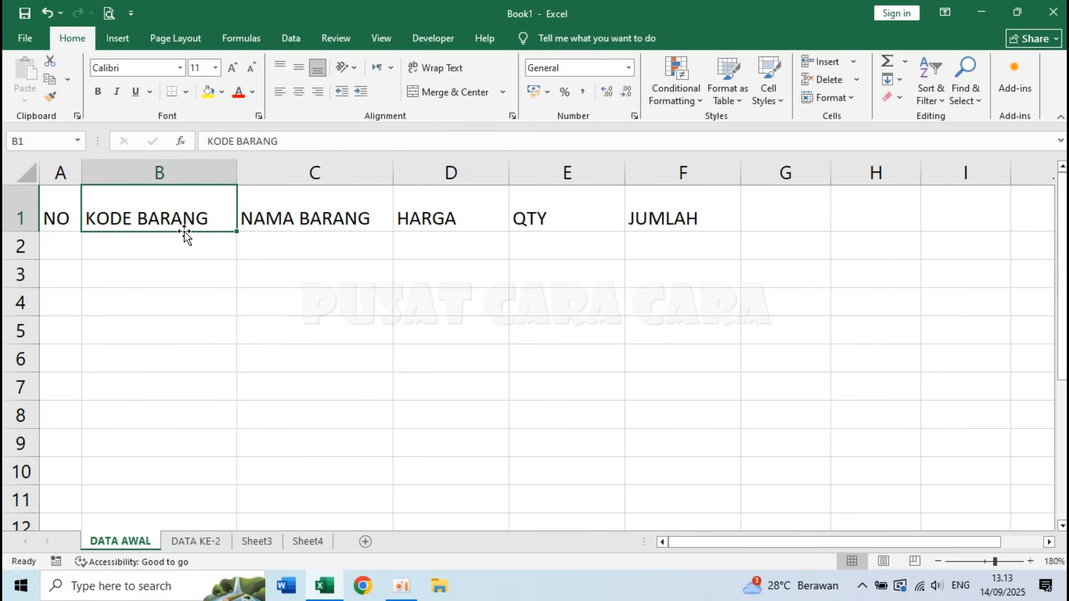
pyautogui.click(172, 274)
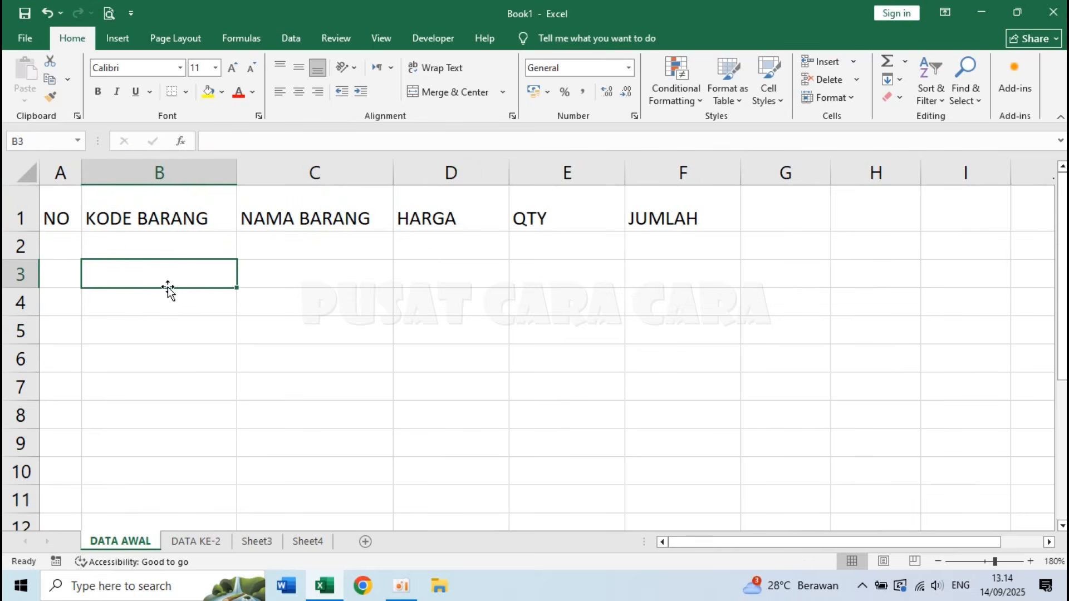
pyautogui.click(144, 221)
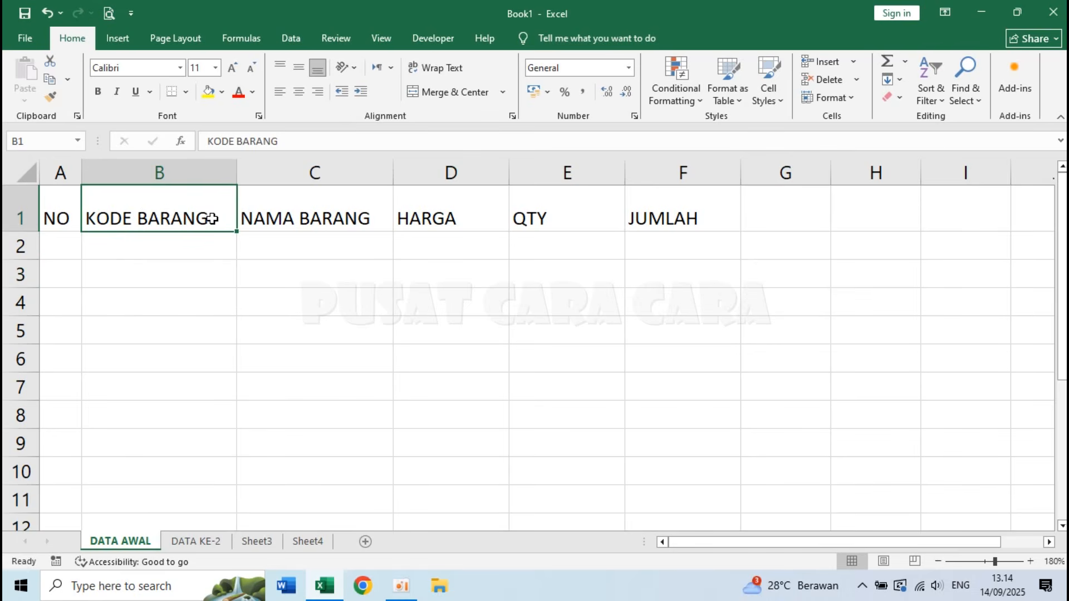
pyautogui.press('BackSpace')
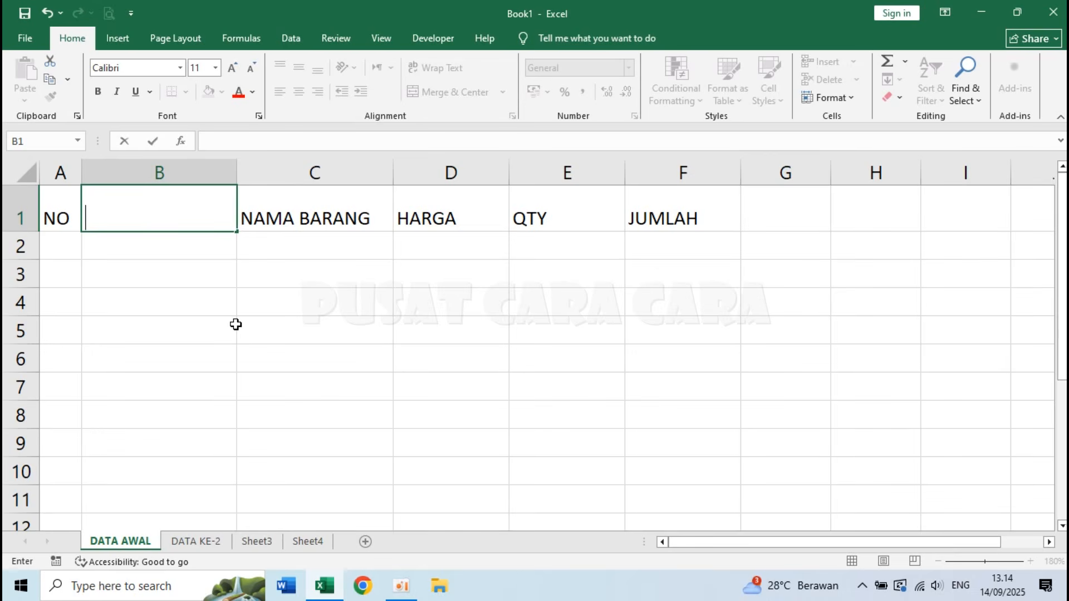
pyautogui.press('Escape')
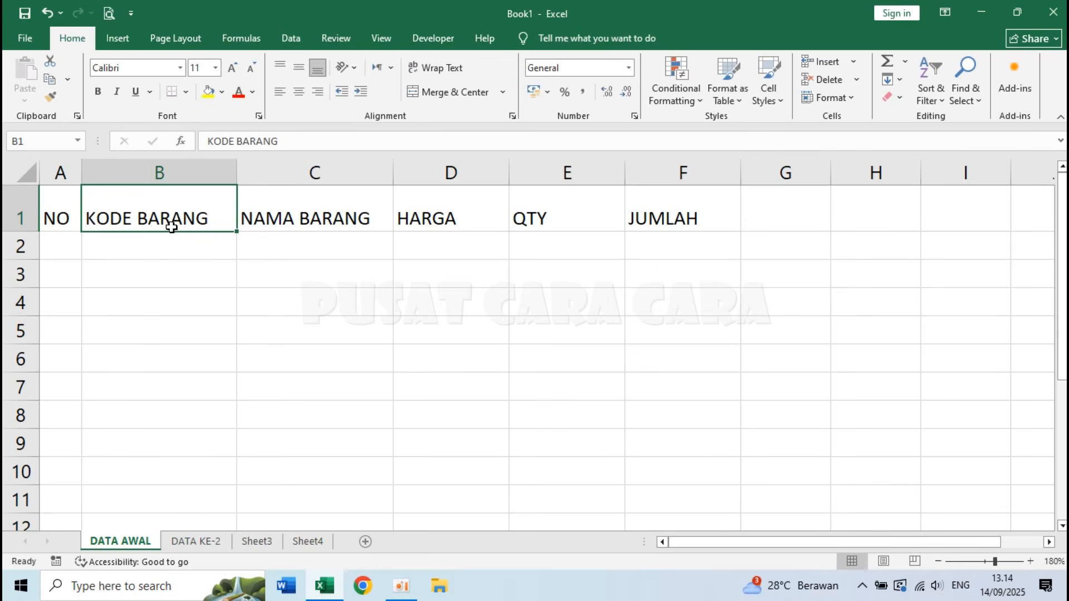
pyautogui.click(232, 312)
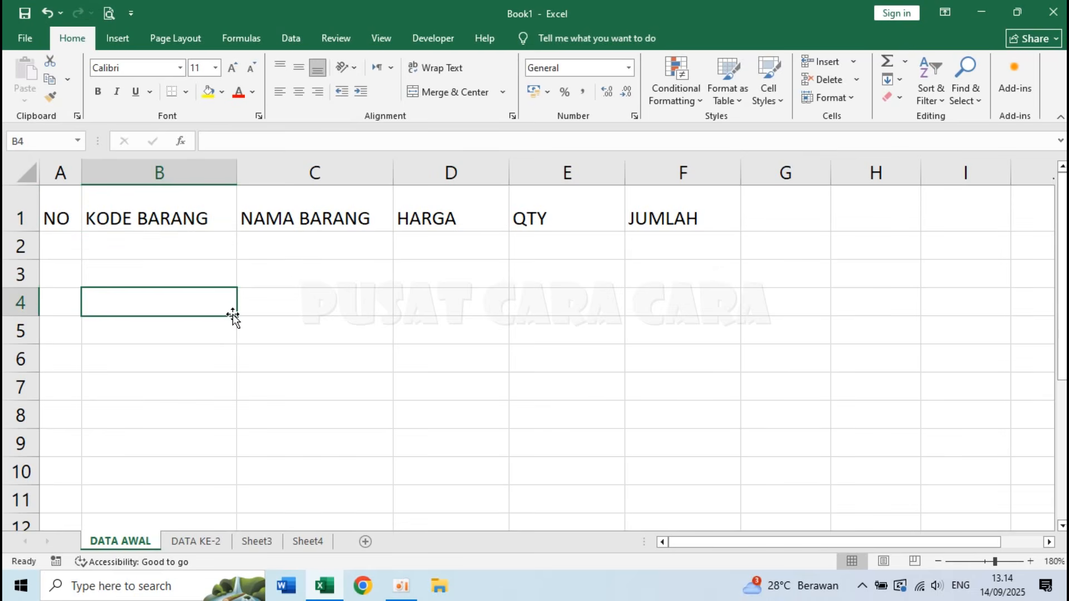
# Step: Change the heading in B1 to KODE PRODUK through the formula bar, and undo the change
pyautogui.click(168, 217)
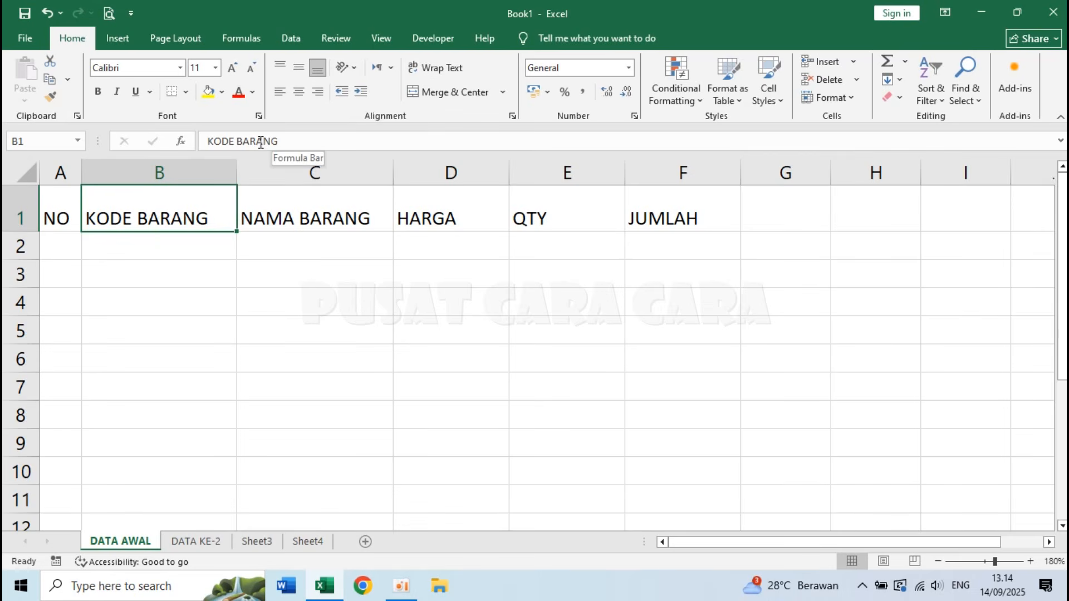
pyautogui.click(295, 140)
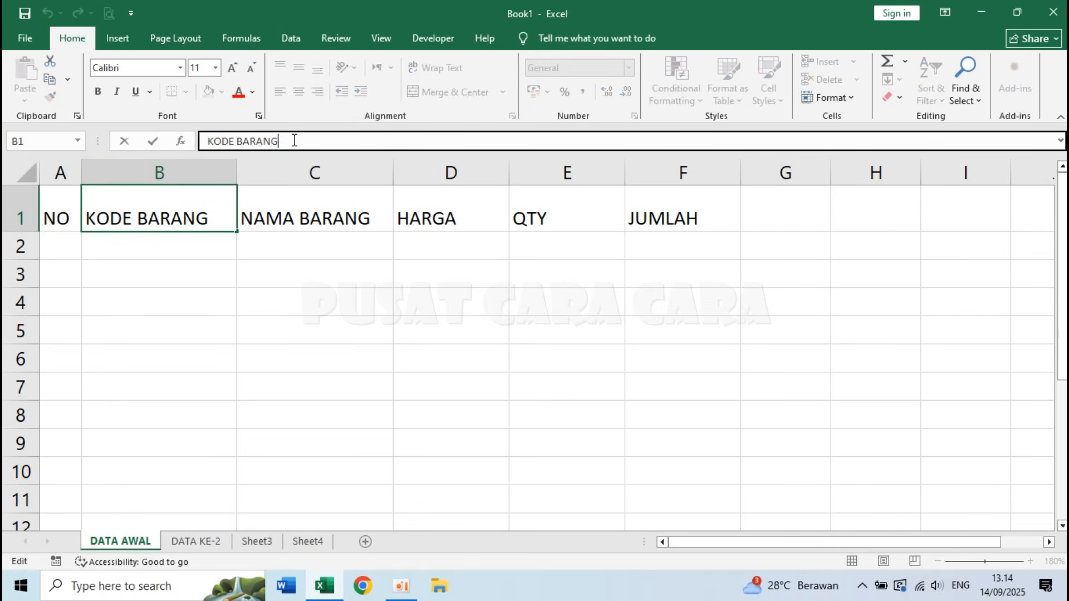
pyautogui.press('BackSpace')
pyautogui.press('BackSpace')
pyautogui.press('BackSpace')
pyautogui.press('BackSpace')
pyautogui.press('BackSpace')
pyautogui.press('BackSpace')
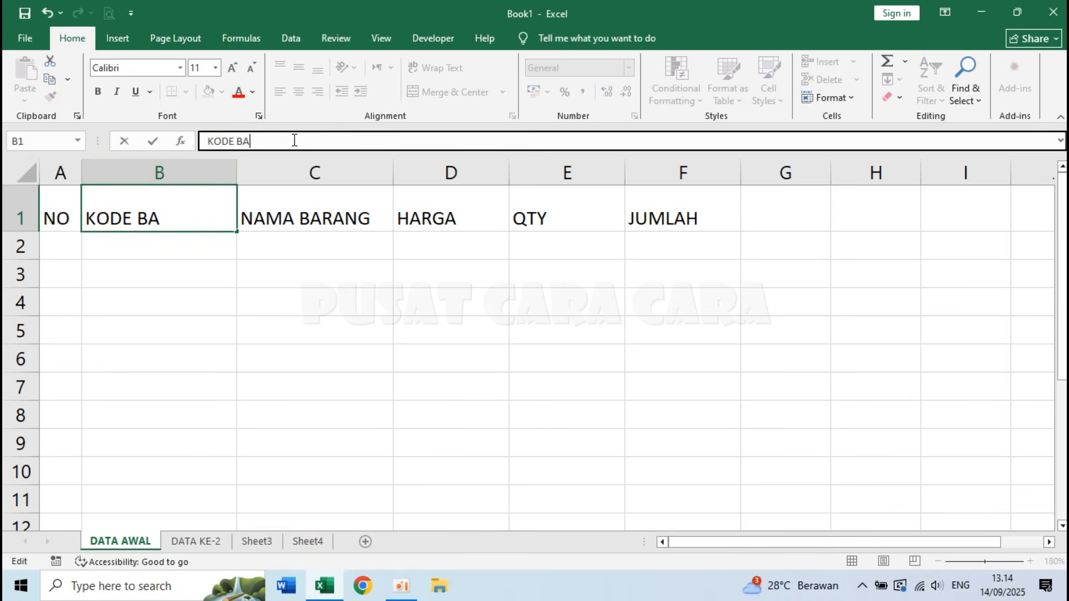
pyautogui.write('PRODUK')
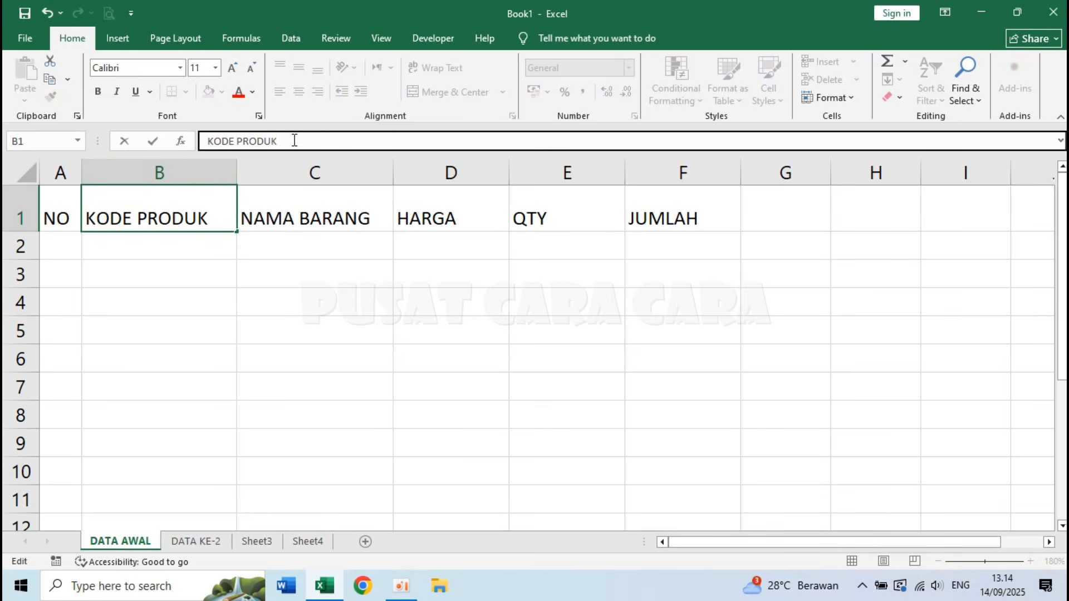
pyautogui.press('Return')
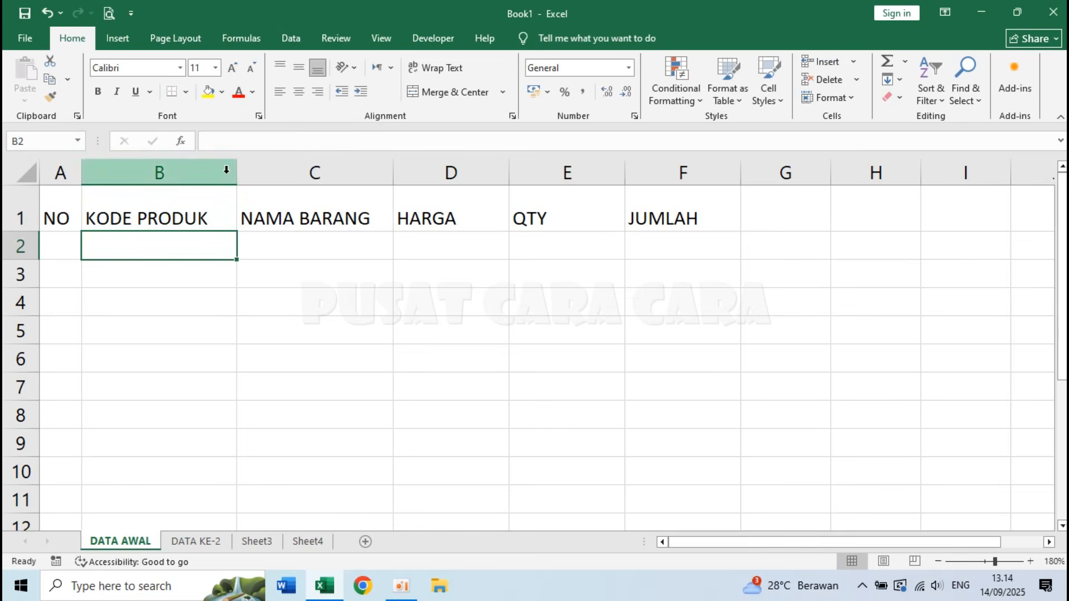
pyautogui.click(184, 205)
pyautogui.click(193, 323)
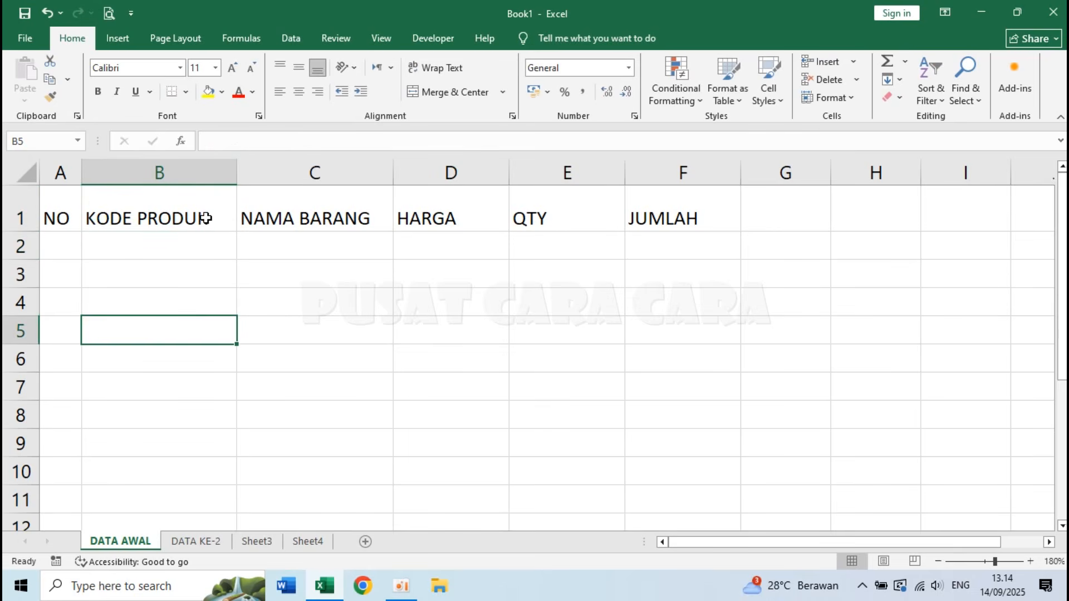
pyautogui.hotkey('ctrl', 'z')
pyautogui.click(234, 271)
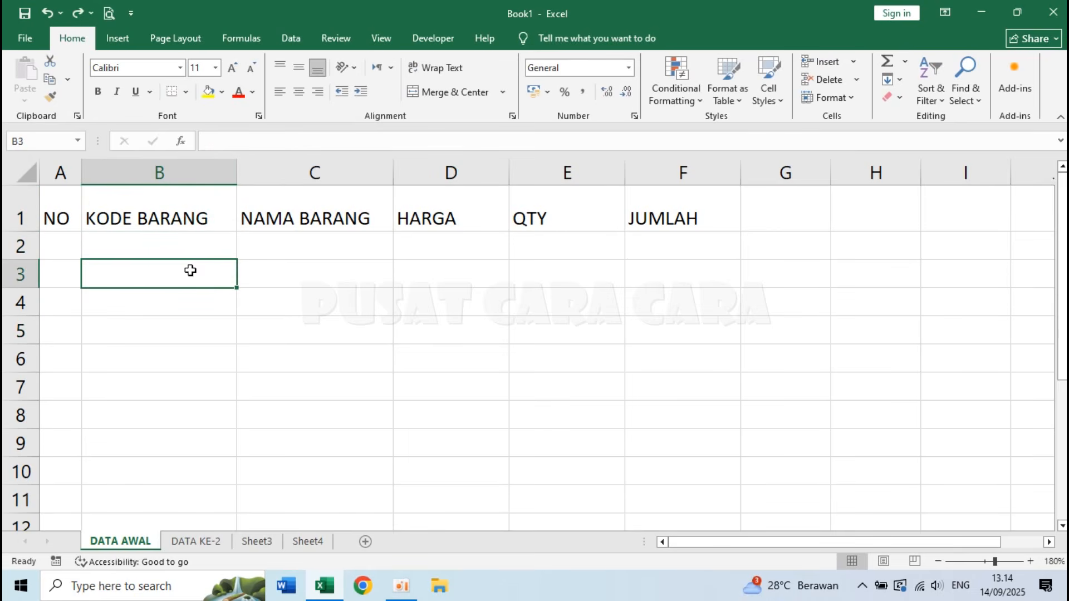
# Step: Edit the heading in B1 directly in the cell so it reads KODE PRODUK
pyautogui.click(216, 222)
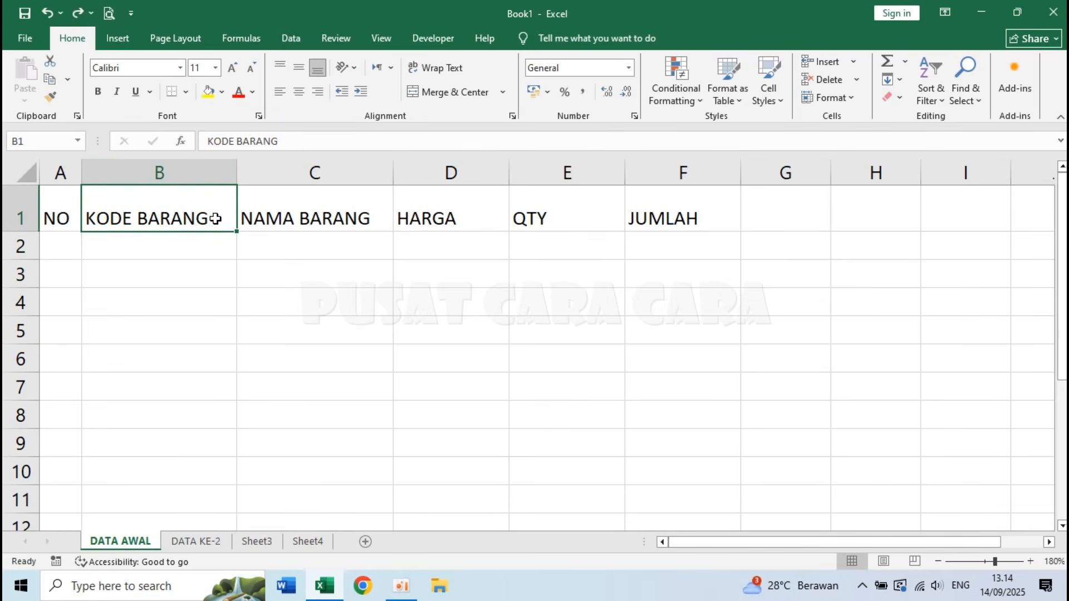
pyautogui.doubleClick(216, 218)
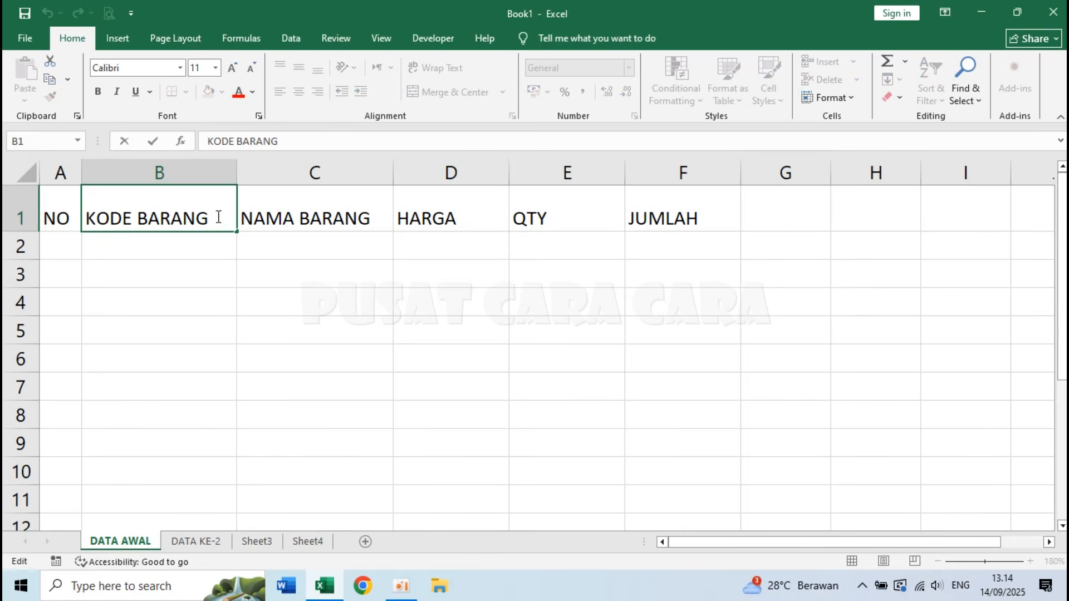
pyautogui.press('BackSpace')
pyautogui.press('BackSpace')
pyautogui.press('BackSpace')
pyautogui.press('BackSpace')
pyautogui.press('BackSpace')
pyautogui.press('BackSpace')
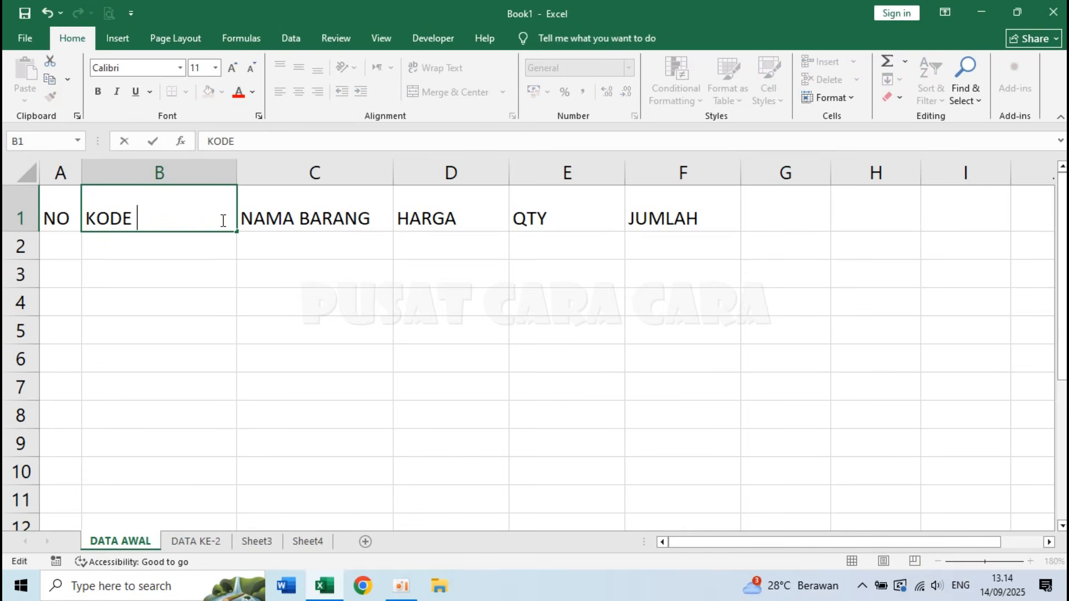
pyautogui.write('PRODUK')
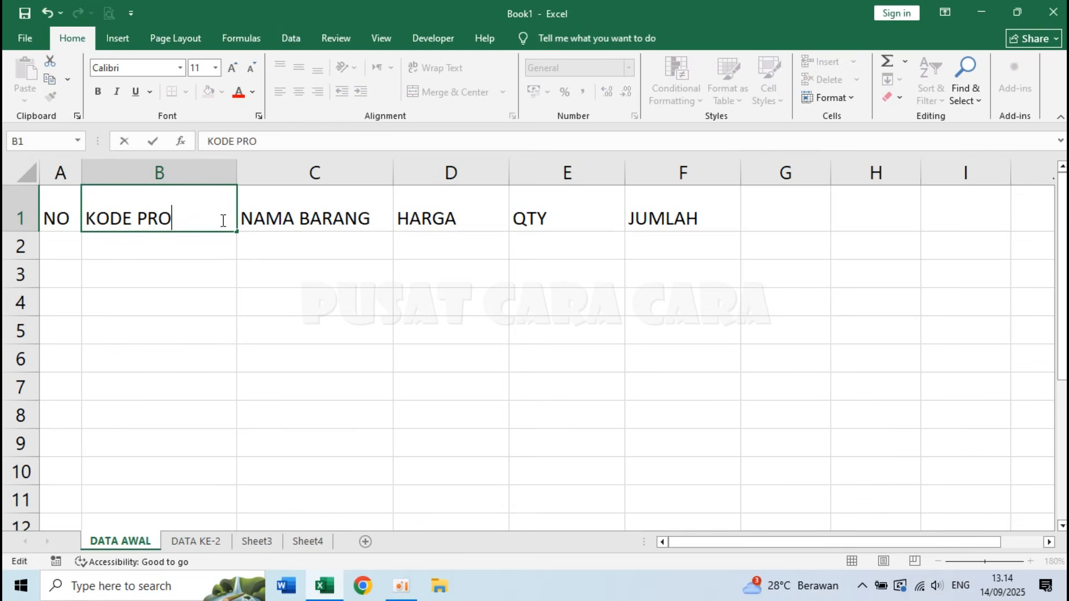
pyautogui.hotkey('ctrl', 'Return')
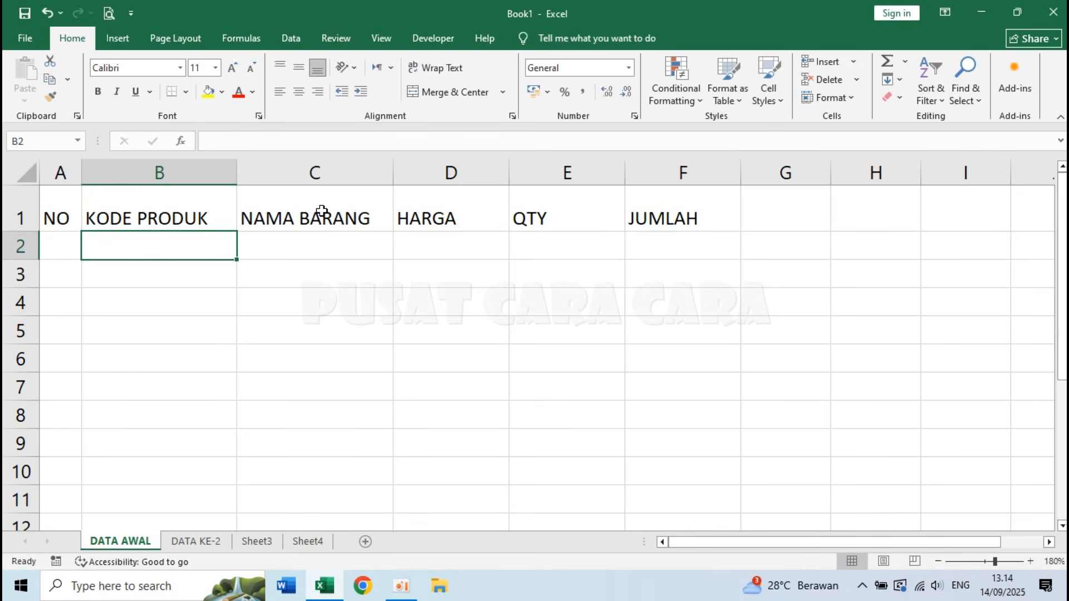
# Step: Edit the heading in C1 directly in the cell so it reads NAMA PRODUK
pyautogui.doubleClick(355, 218)
pyautogui.click(385, 219)
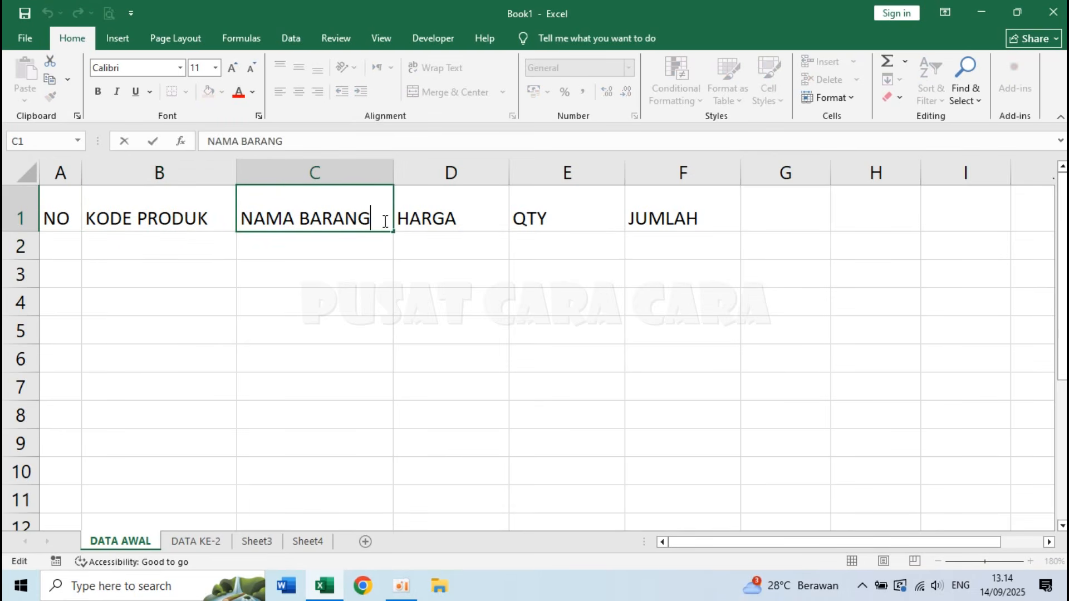
pyautogui.press('BackSpace')
pyautogui.press('BackSpace')
pyautogui.press('BackSpace')
pyautogui.press('BackSpace')
pyautogui.press('BackSpace')
pyautogui.press('BackSpace')
pyautogui.write('PRODUK')
pyautogui.press('Return')
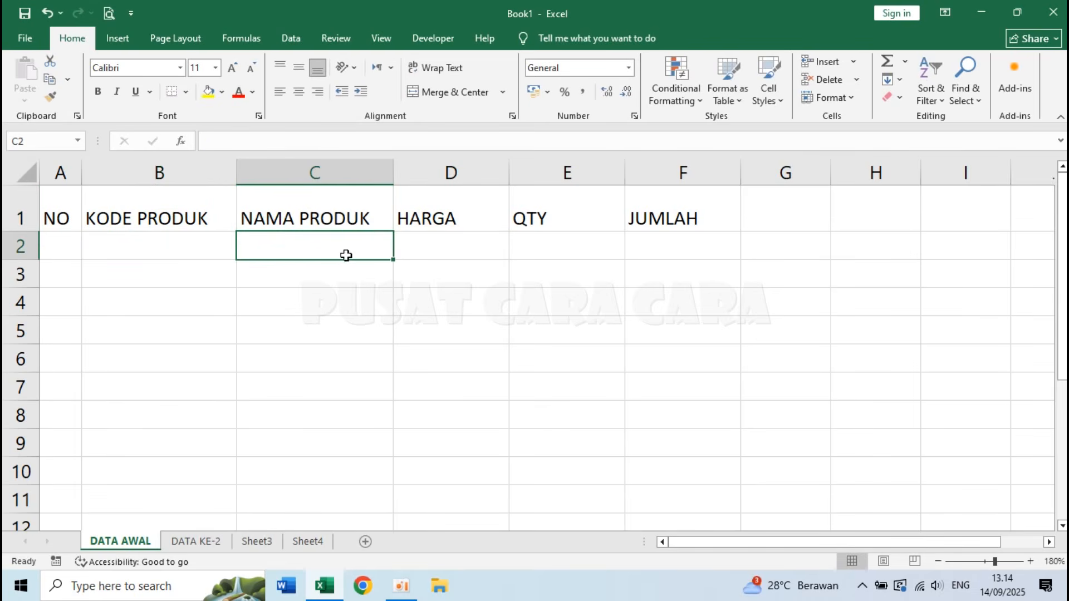
pyautogui.click(329, 269)
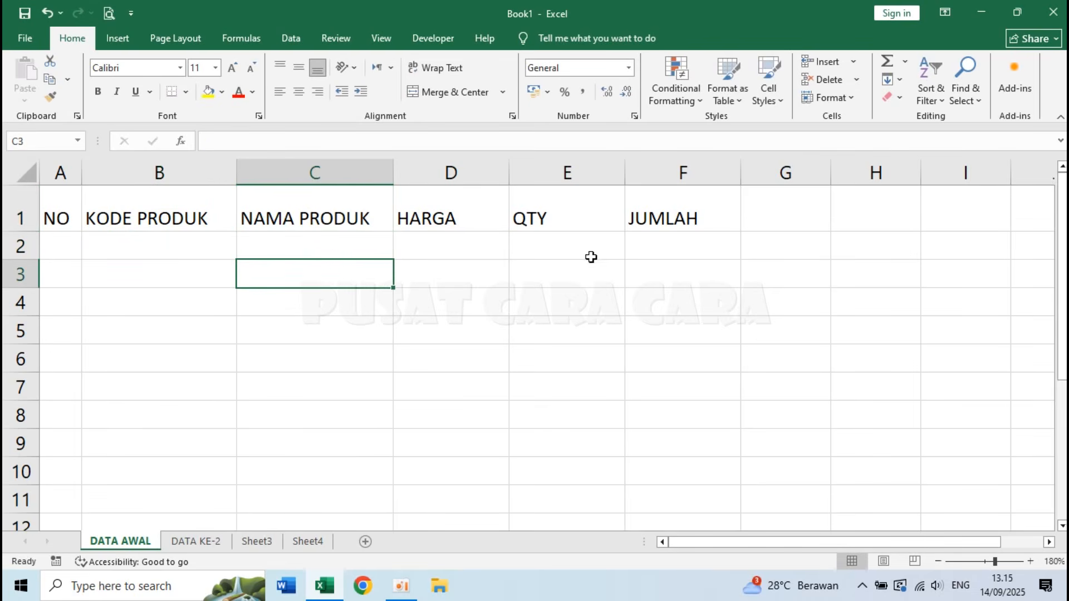
pyautogui.click(470, 334)
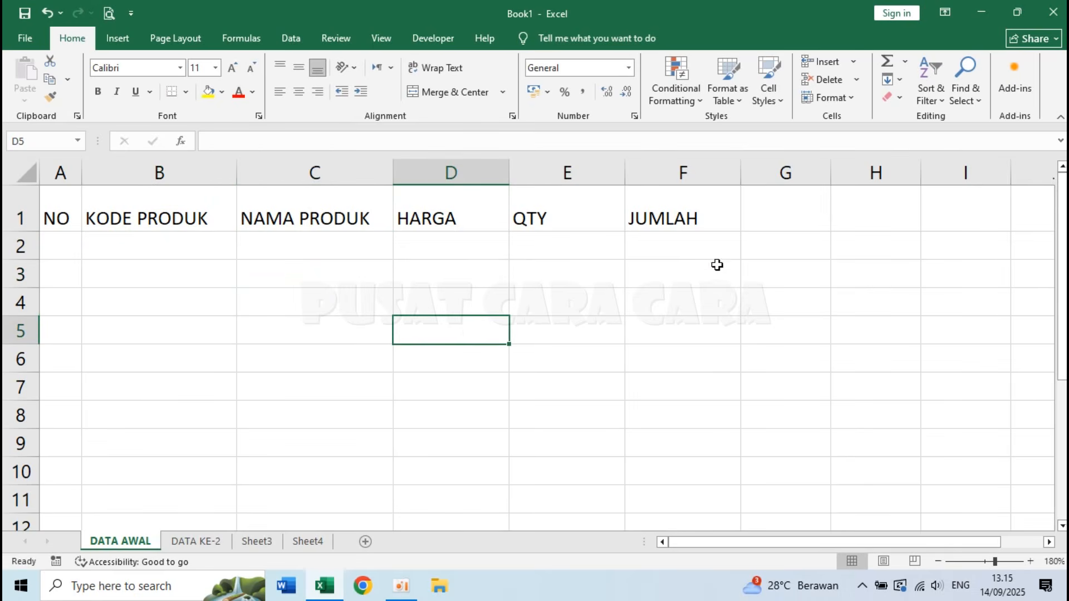
# Step: Clear the JUMLAH heading from F1 and undo the deletion
pyautogui.click(662, 212)
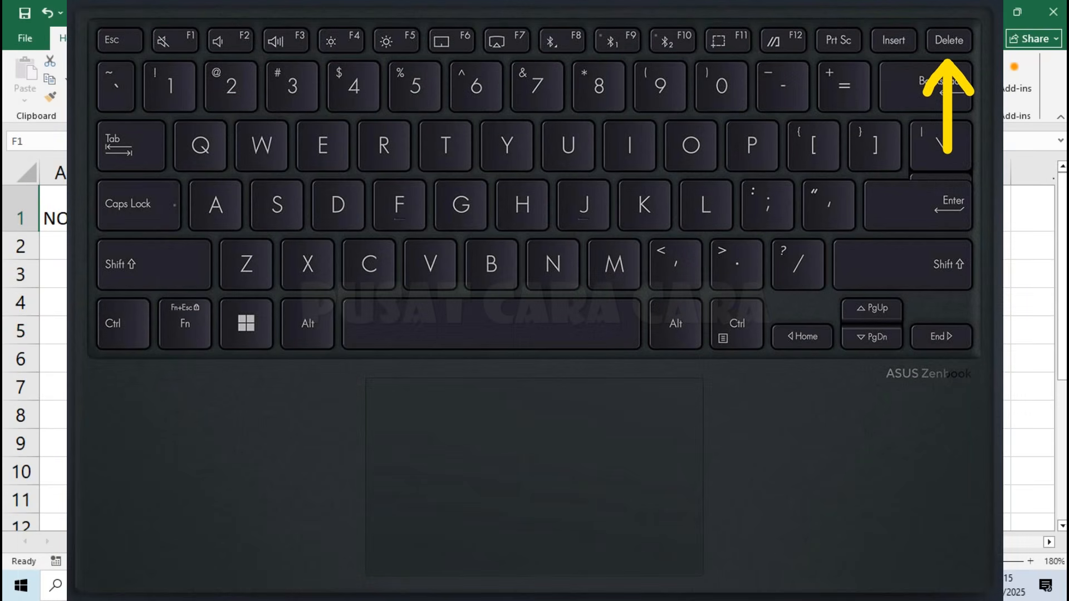
pyautogui.press('Delete')
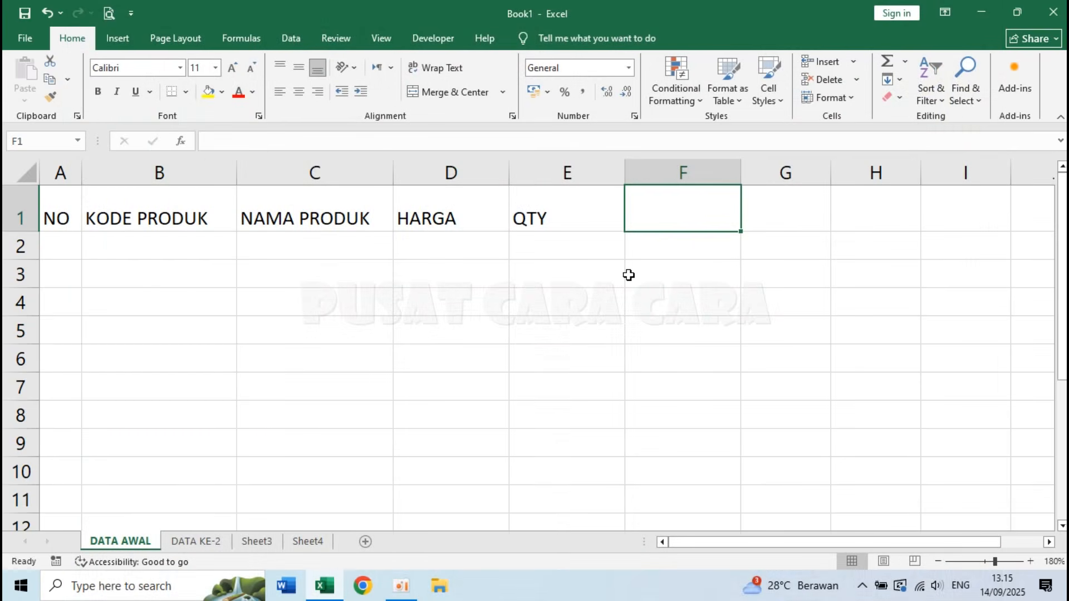
pyautogui.hotkey('ctrl', 'z')
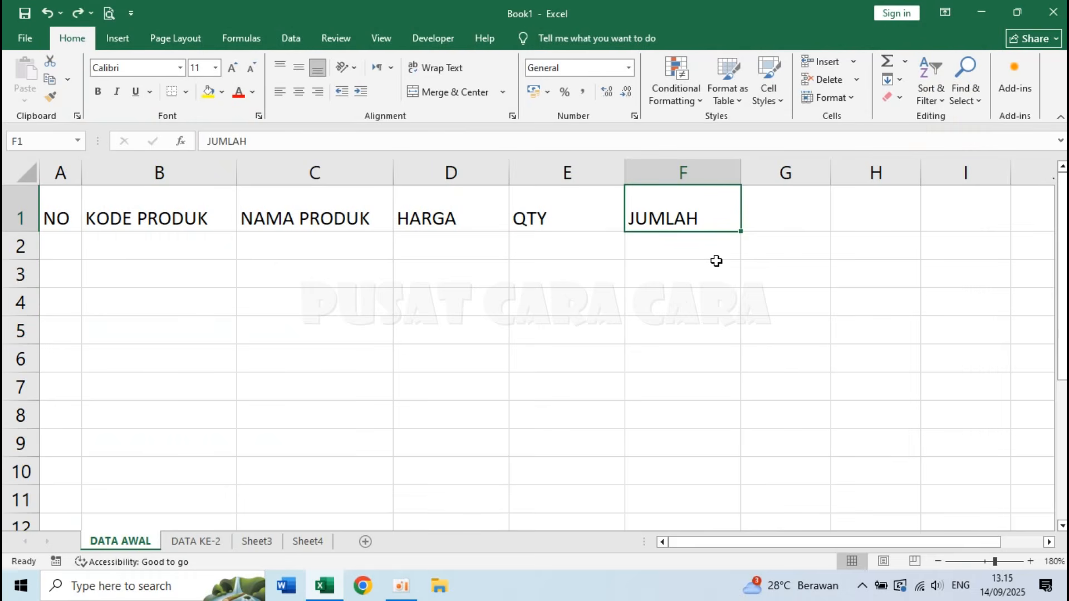
pyautogui.click(551, 269)
pyautogui.click(513, 365)
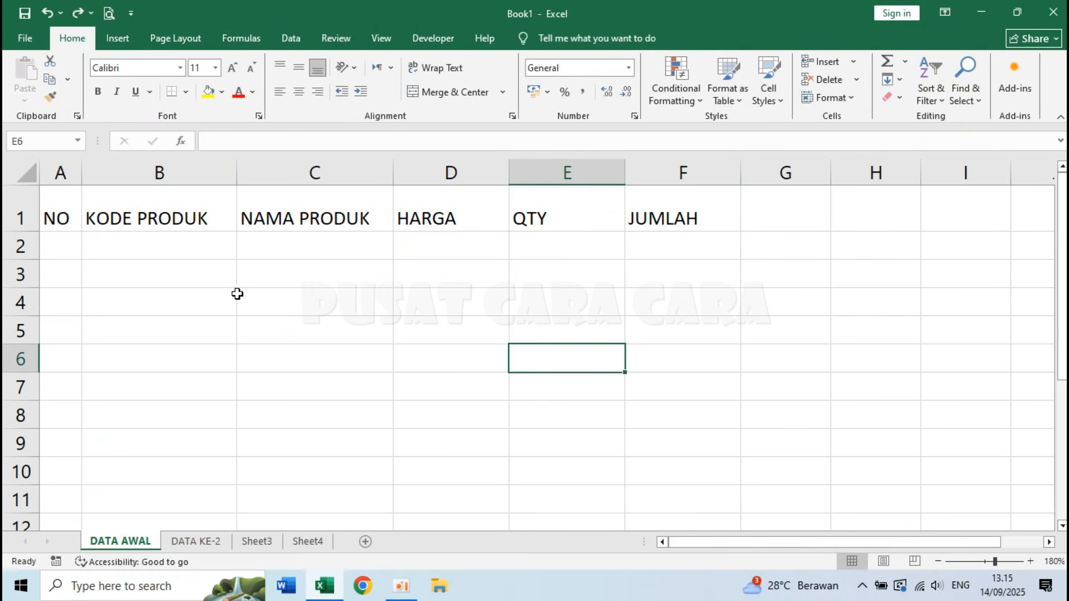
# Step: Number the item rows 1 to 5 under the NO heading in A2 through A6
pyautogui.click(49, 240)
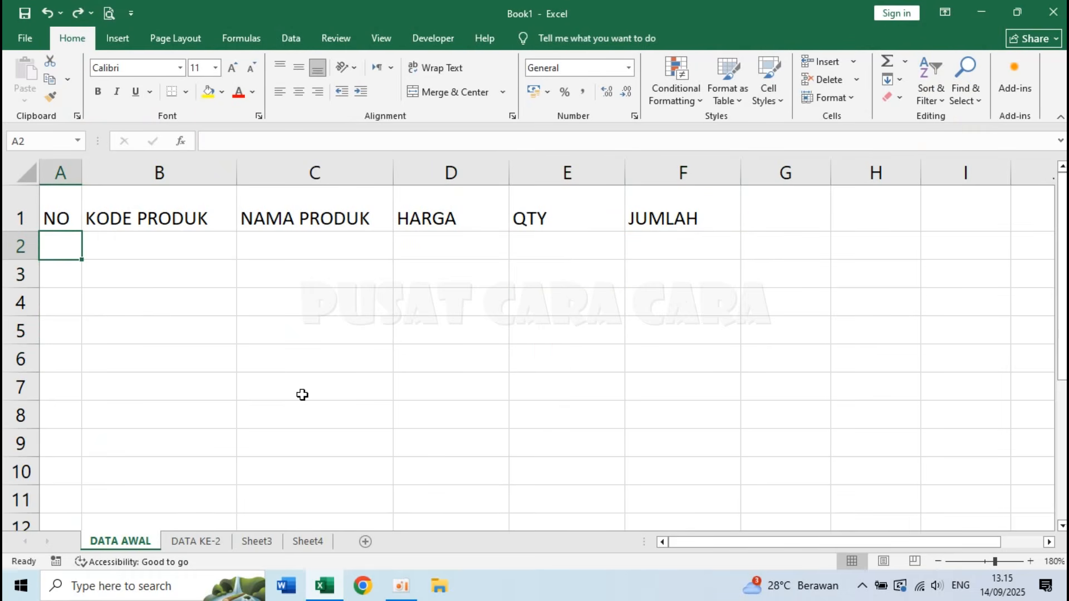
pyautogui.write('1')
pyautogui.press('Return')
pyautogui.write('2')
pyautogui.press('Return')
pyautogui.write('3')
pyautogui.press('Return')
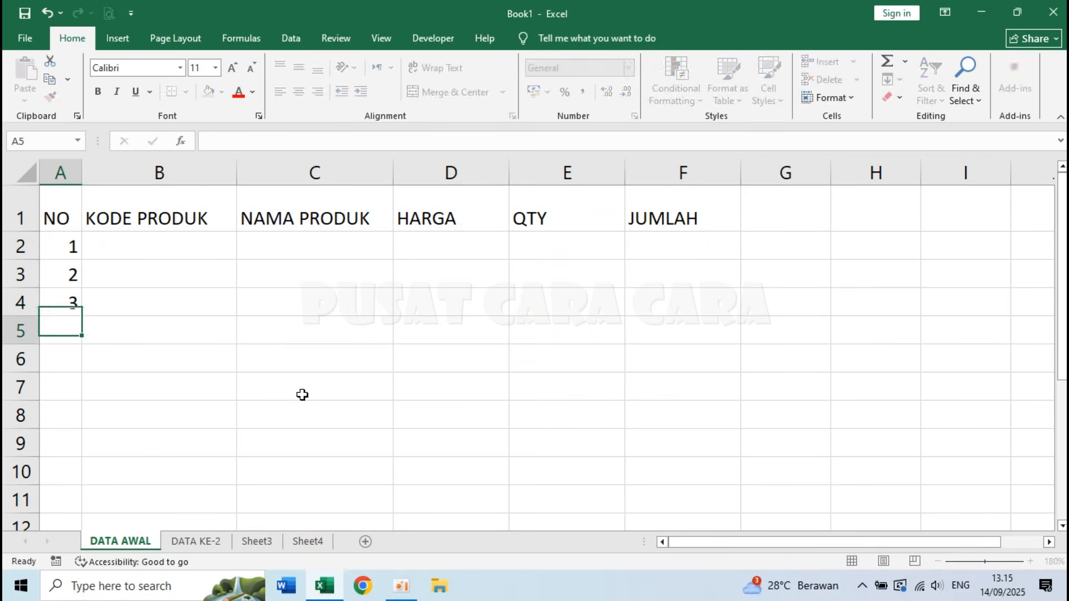
pyautogui.write('4')
pyautogui.press('Return')
pyautogui.write('5')
pyautogui.press('Return')
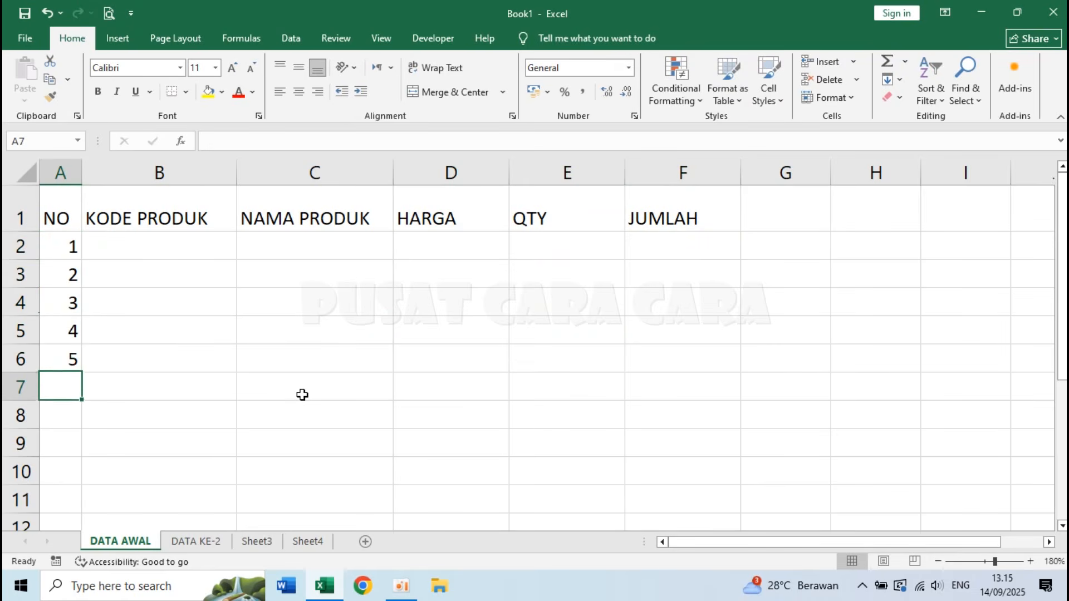
# Step: Enter the product codes 1212 in B2 and 1313 in B3 under KODE PRODUK
pyautogui.click(192, 255)
pyautogui.write('12')
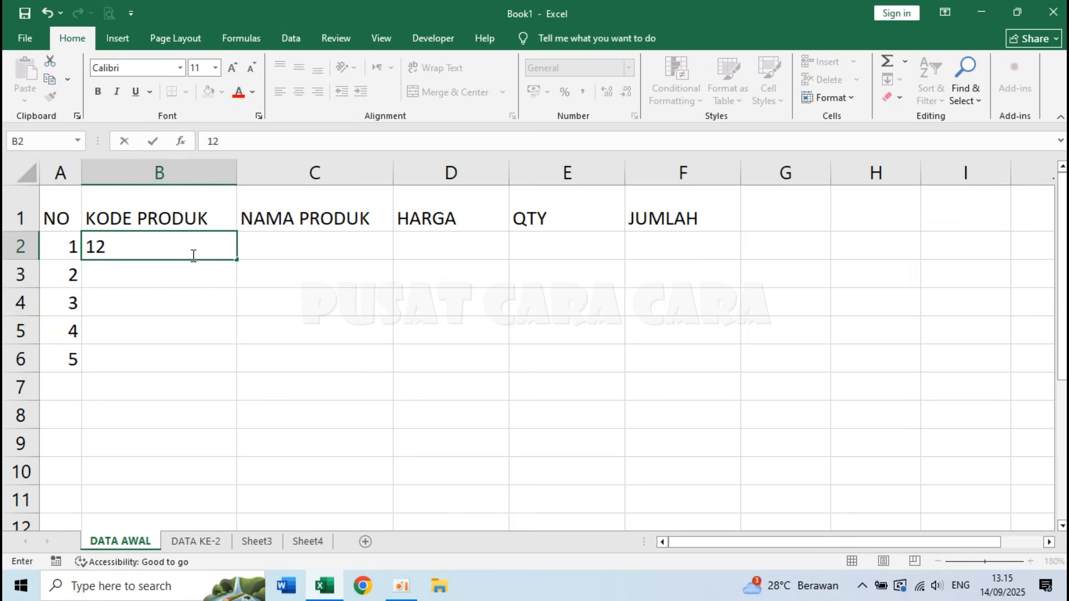
pyautogui.write('12')
pyautogui.press('Return')
pyautogui.write('13')
pyautogui.press('Return')
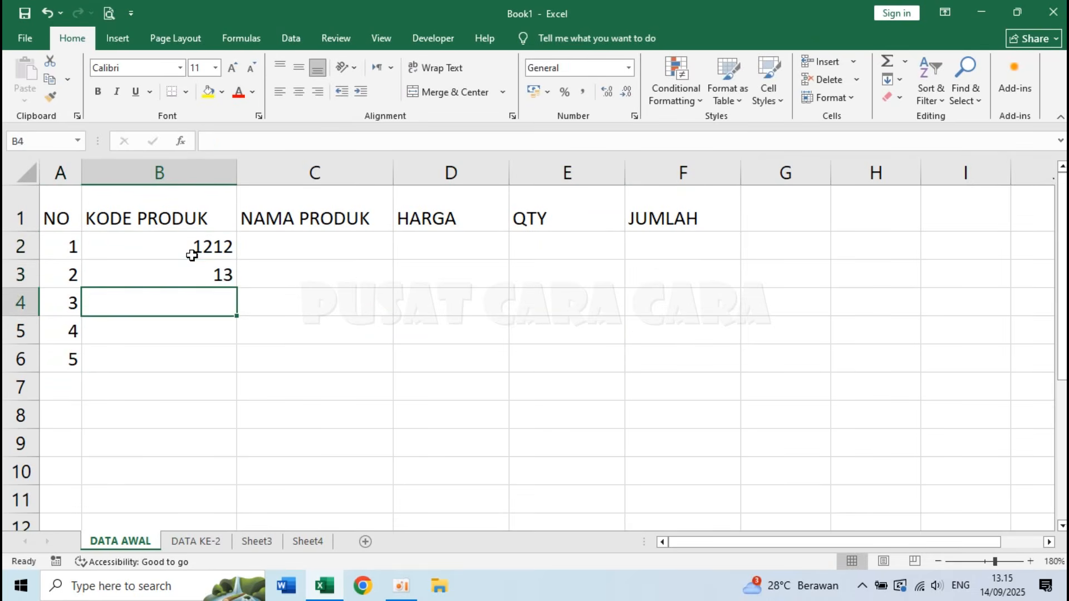
pyautogui.press('Up')
pyautogui.write('1313')
pyautogui.press('Return')
# Step: Enter the product codes 1414, 1515 and 1616 in B4 through B6
pyautogui.write('1414')
pyautogui.press('Return')
pyautogui.write('15')
pyautogui.press('Return')
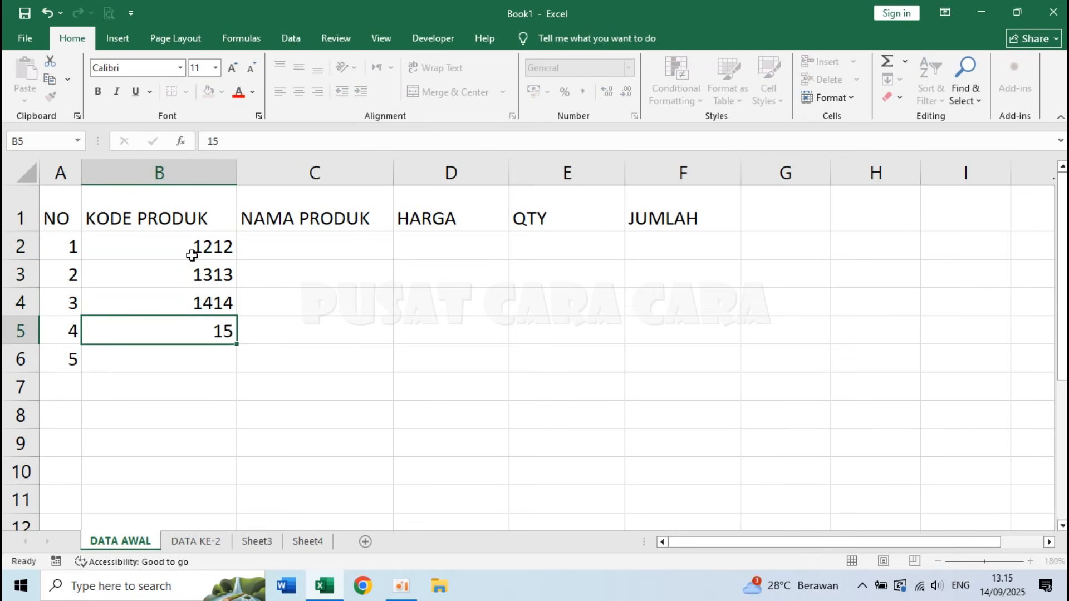
pyautogui.press('F2')
pyautogui.write('15')
pyautogui.press('Return')
pyautogui.write('1')
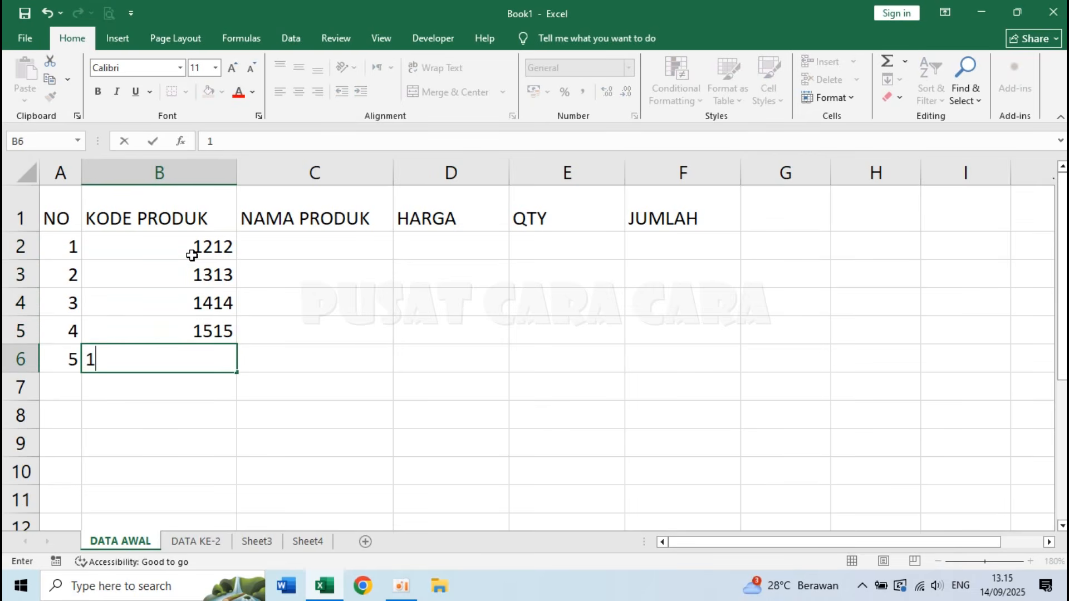
pyautogui.write('616')
pyautogui.press('Tab')
# Step: Enter Mouse as the first product name in C2 and reselect that cell
pyautogui.press('Up')
pyautogui.press('Up')
pyautogui.press('Up')
pyautogui.press('Up')
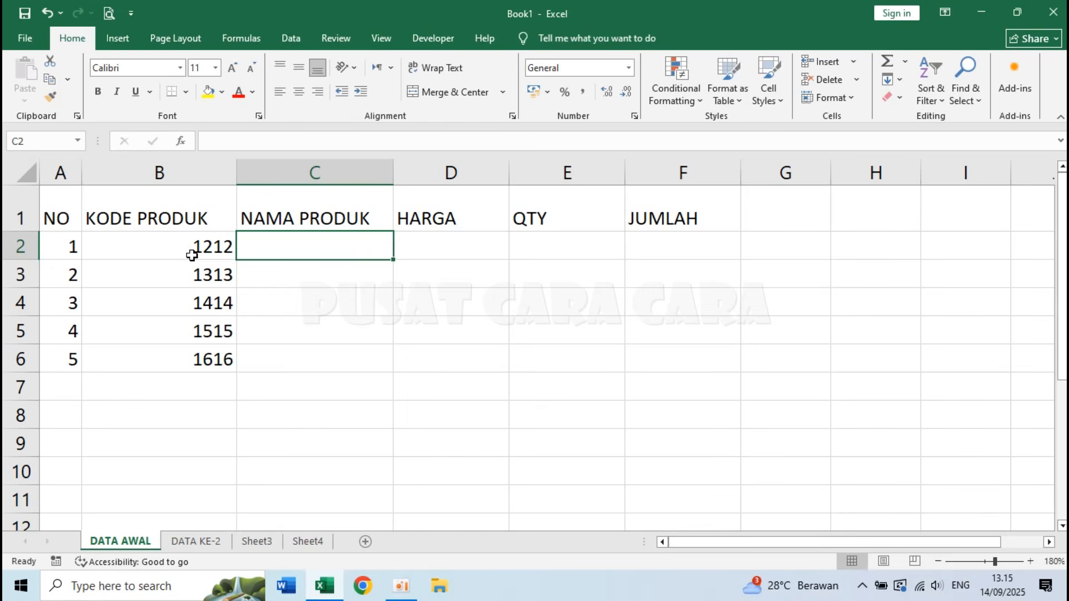
pyautogui.write('Mouse')
pyautogui.press('Return')
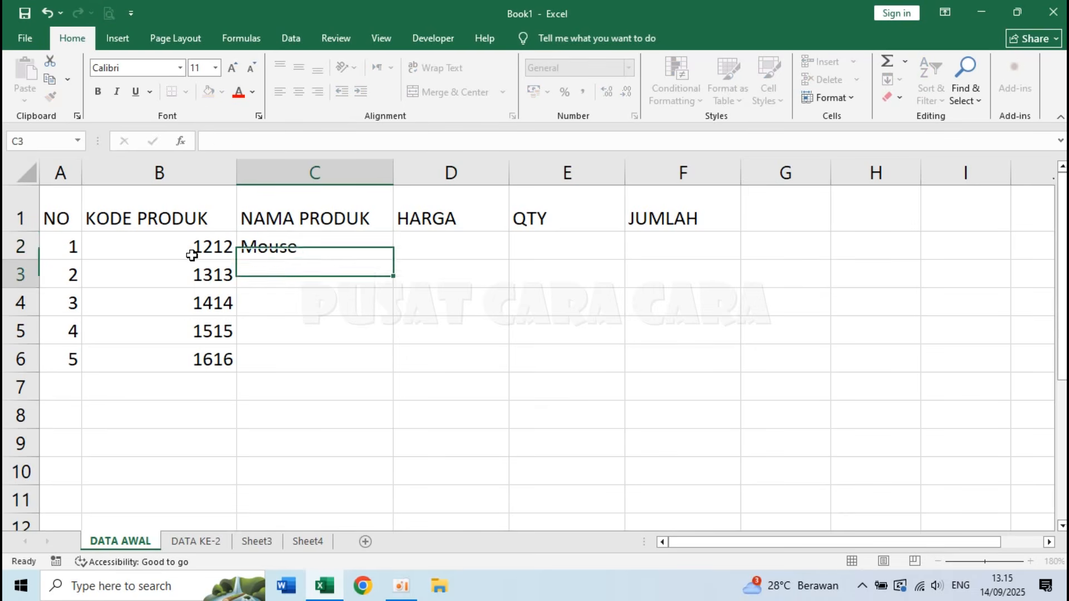
pyautogui.press('Up')
pyautogui.press('Left')
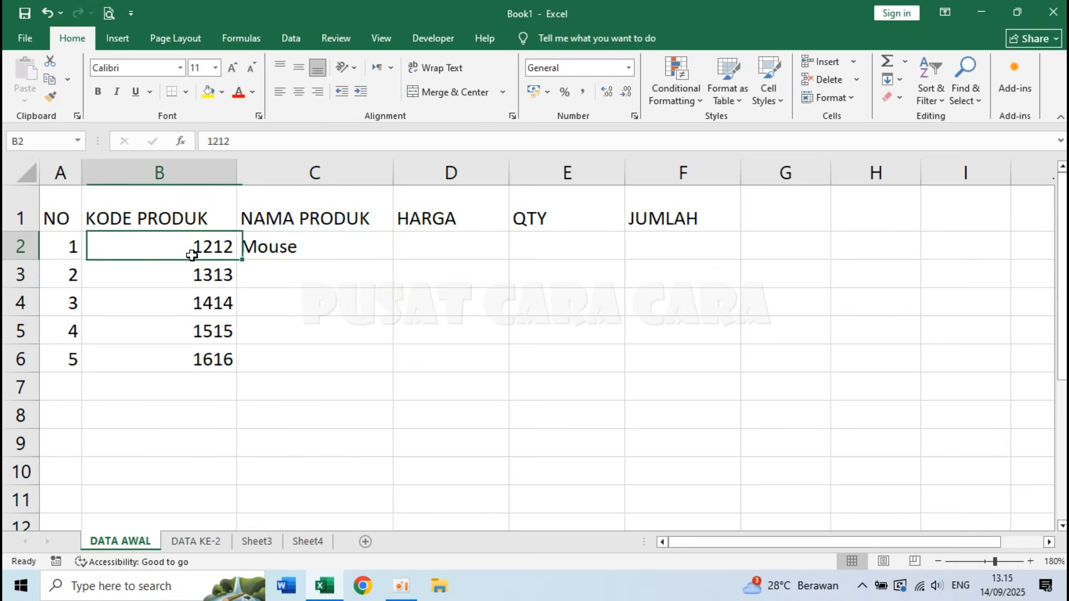
pyautogui.press('Right')
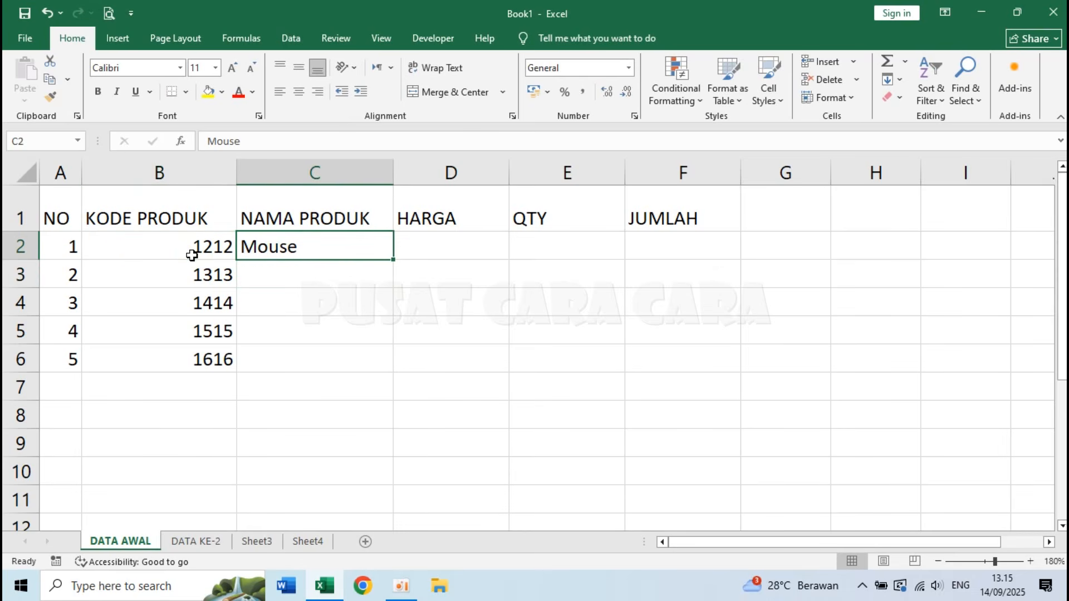
pyautogui.press('Down')
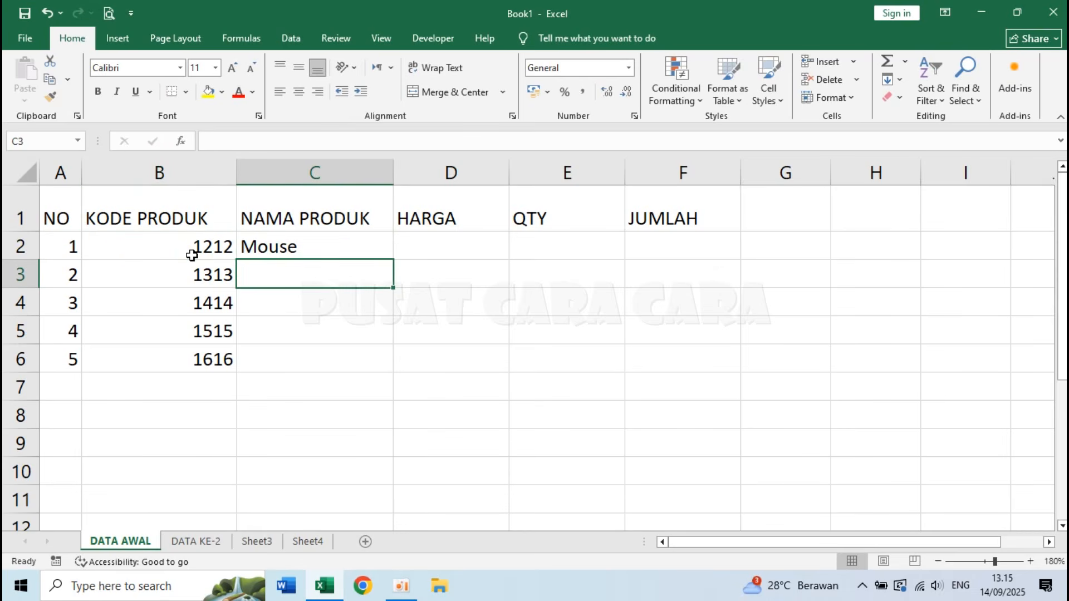
pyautogui.press('Up')
pyautogui.press('Left')
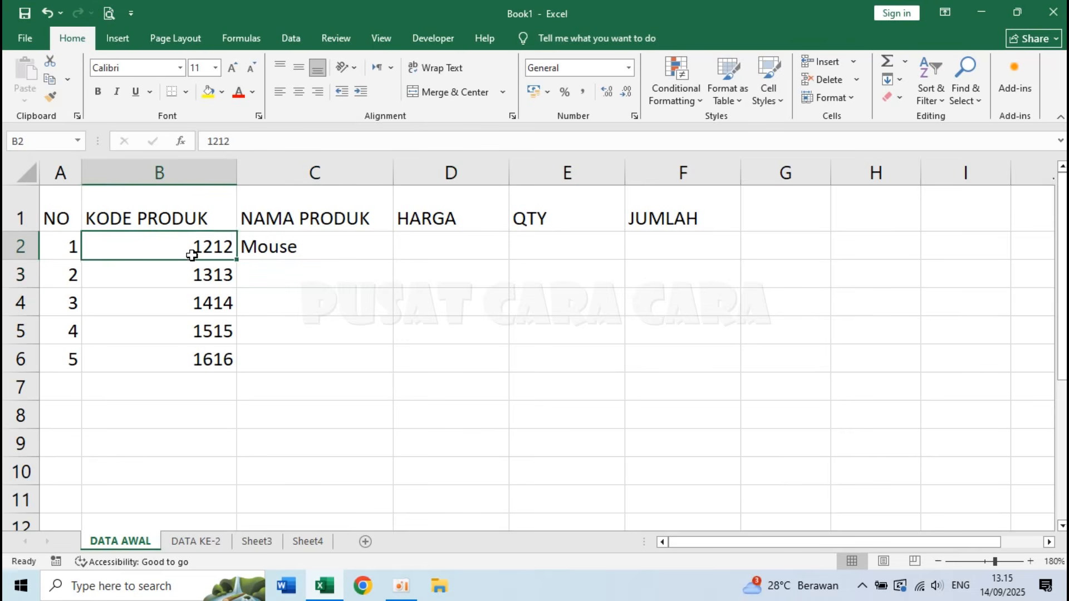
pyautogui.press('Left')
pyautogui.press('Right')
pyautogui.press('Right')
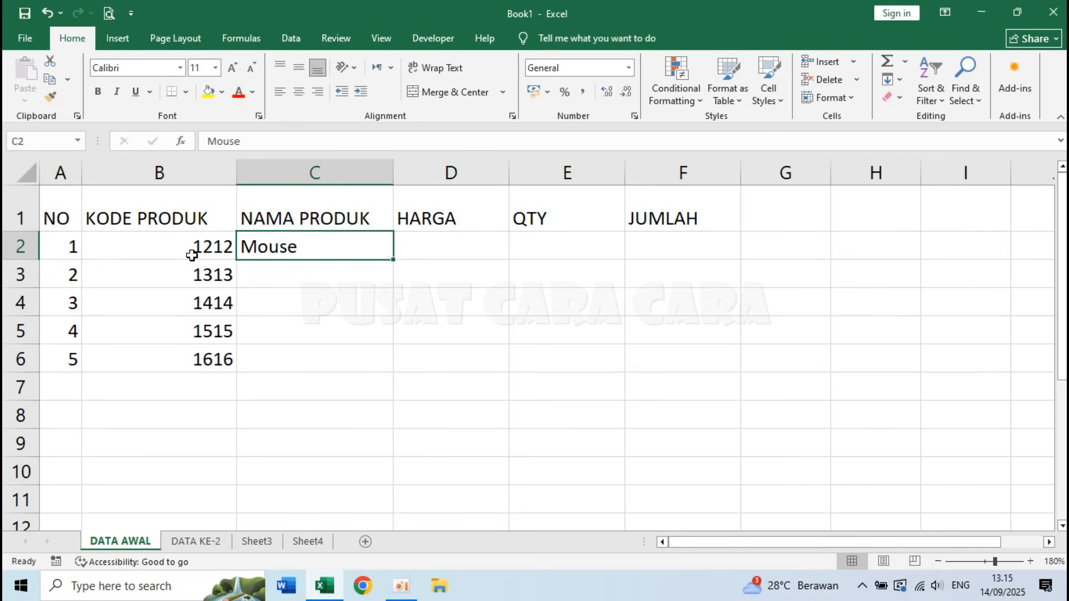
# Step: Enter the product names Keyboard in C3 and Monitor in C4 under NAMA PRODUK
pyautogui.press('Down')
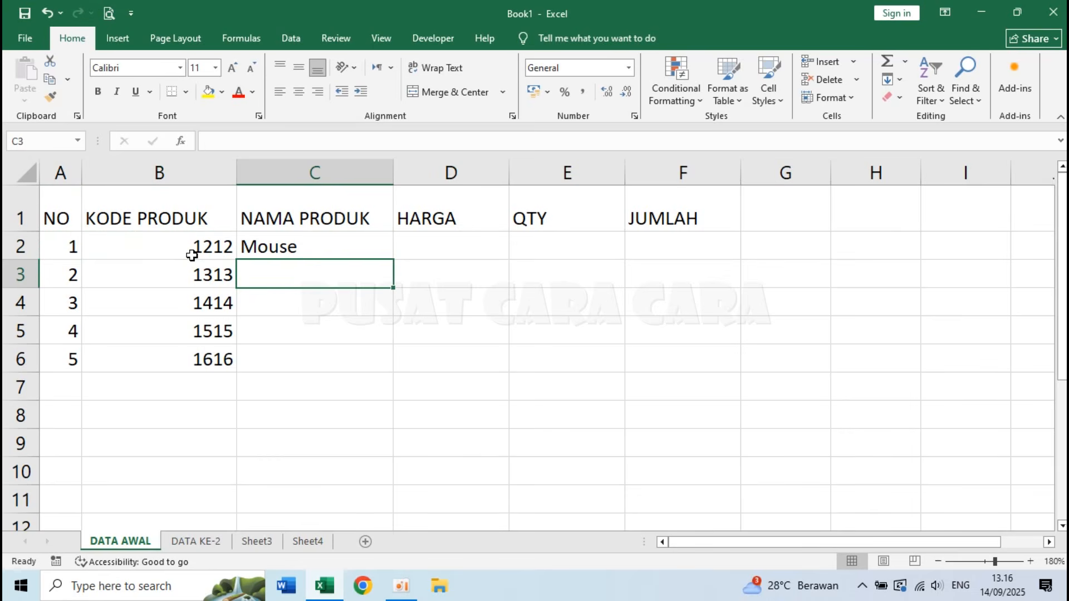
pyautogui.write('Keyboard')
pyautogui.press('Return')
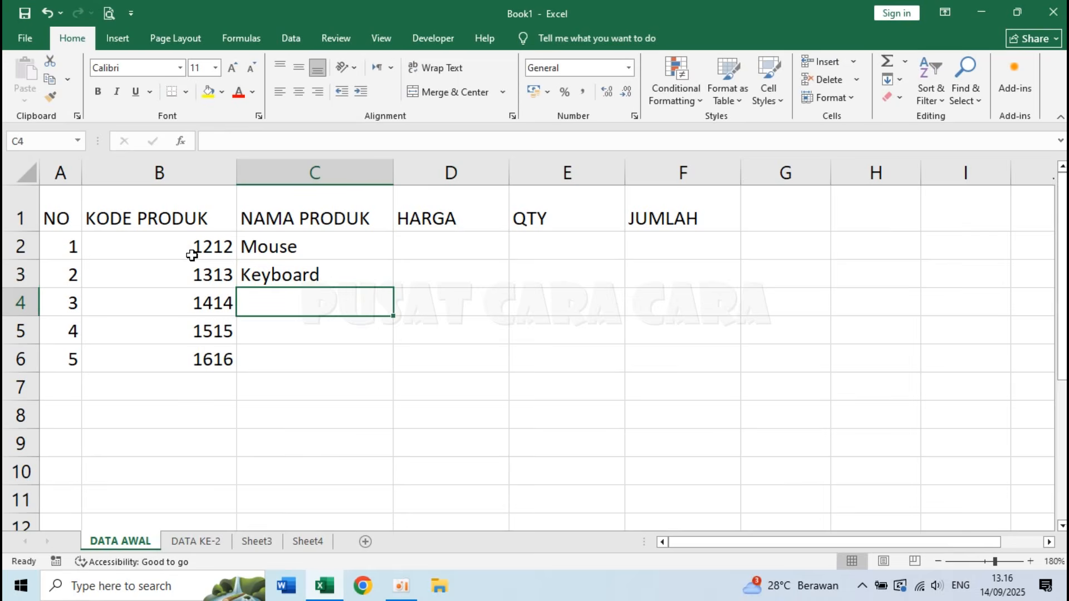
pyautogui.write('Mo')
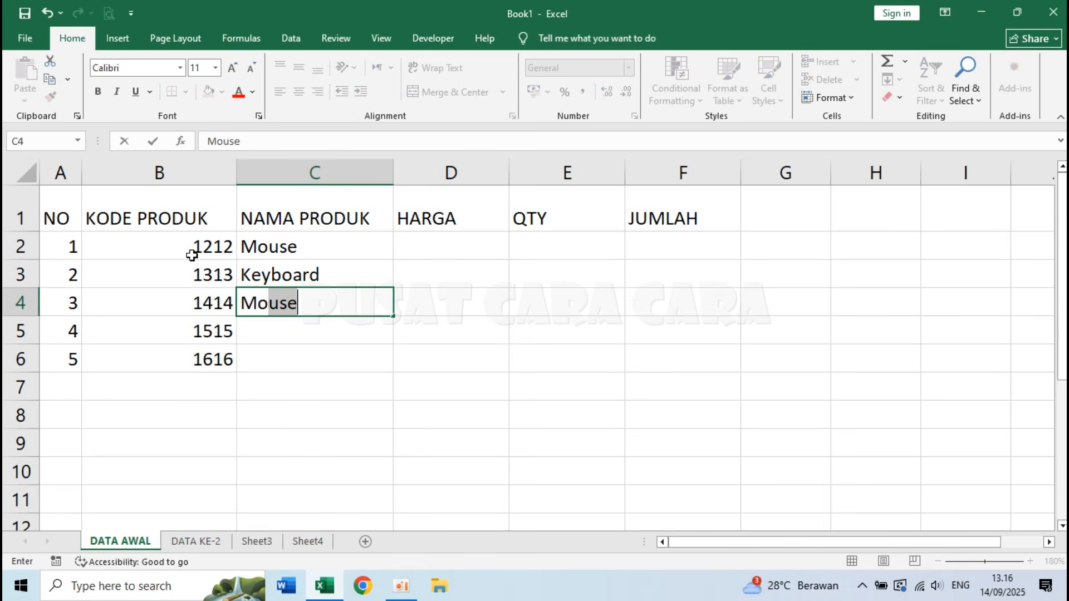
pyautogui.write('nitor')
pyautogui.press('Return')
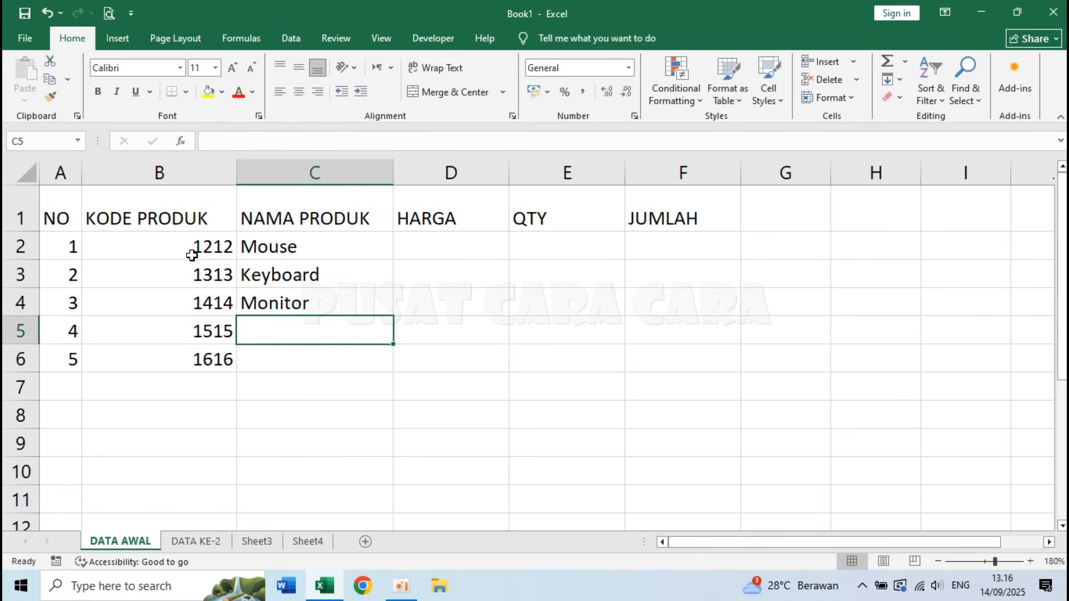
# Step: Enter the product names Printer in C5 and Scanner in C6 under NAMA PRODUK
pyautogui.write('Printer')
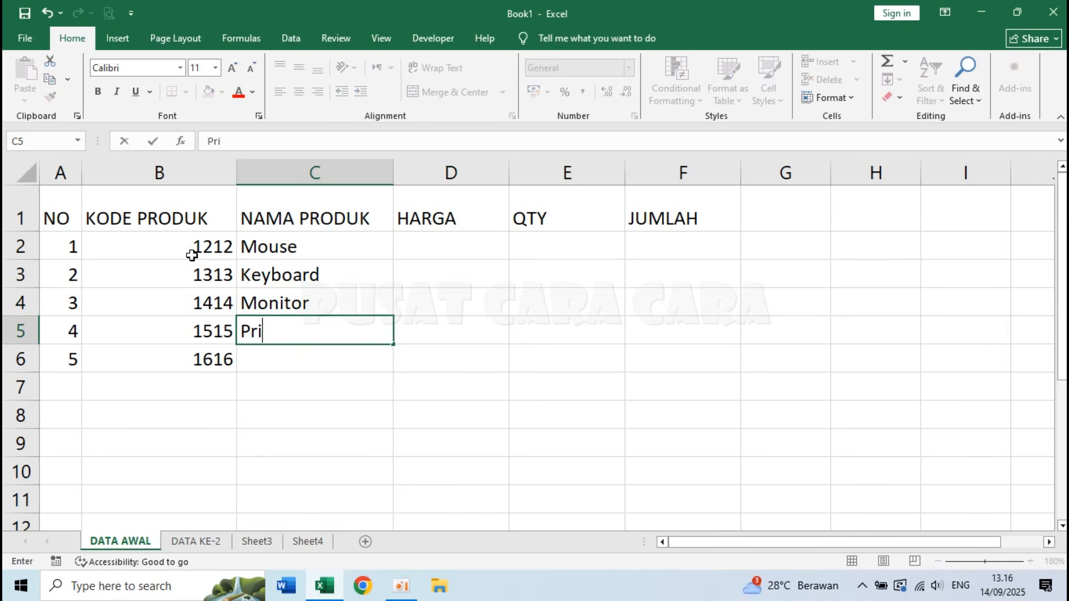
pyautogui.press('Return')
pyautogui.write('Scanner')
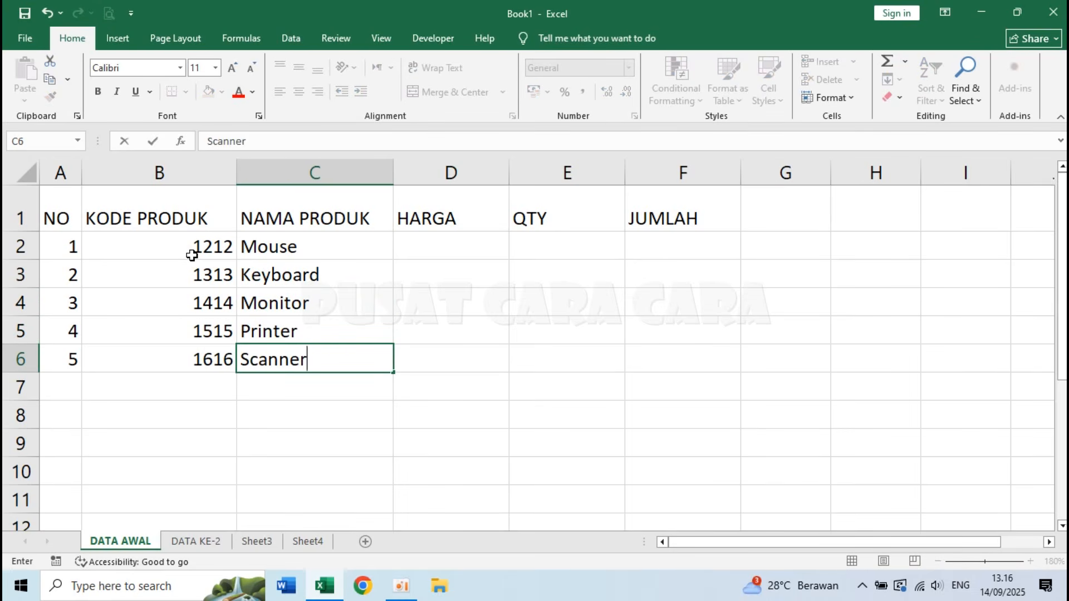
pyautogui.press('Return')
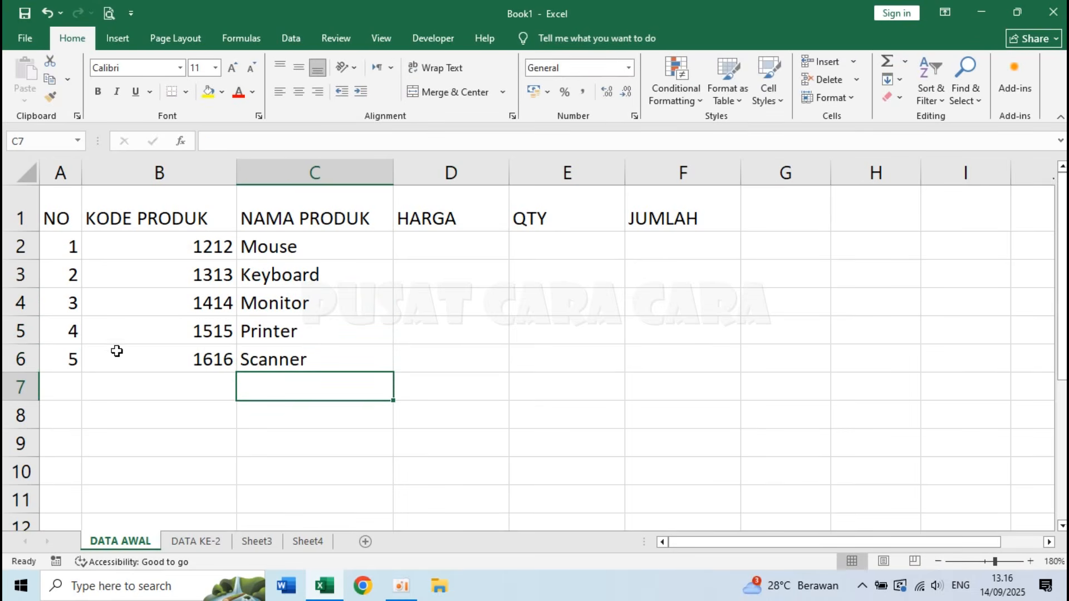
pyautogui.click(373, 314)
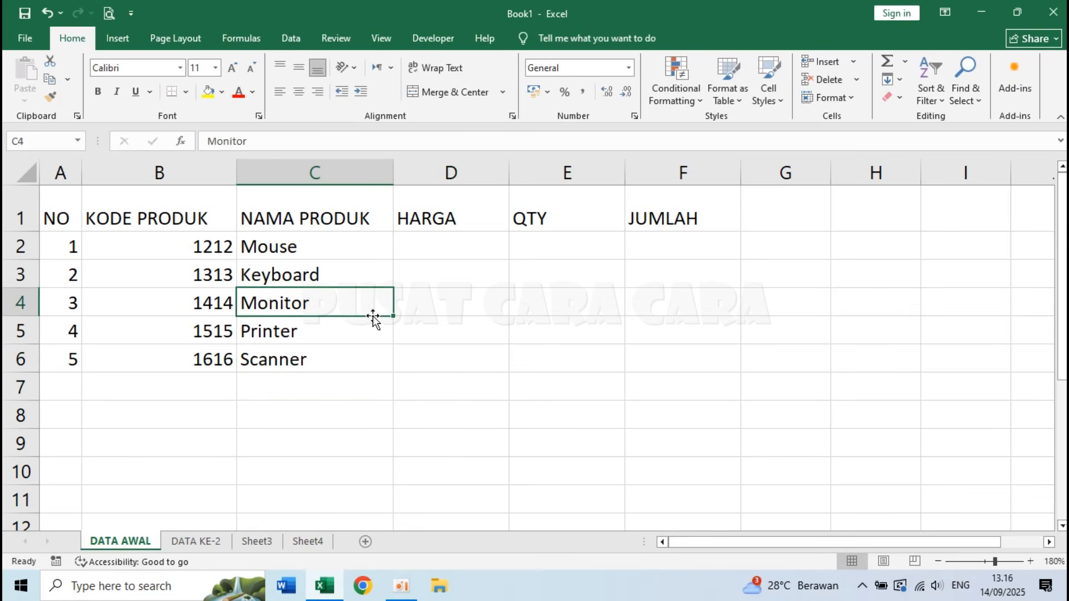
pyautogui.click(246, 217)
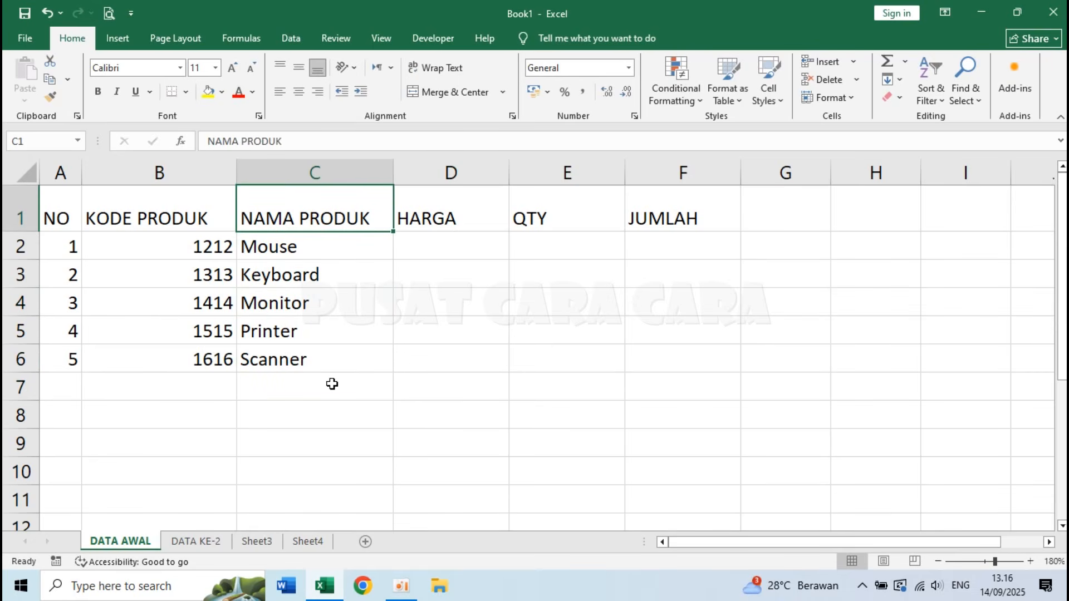
pyautogui.click(221, 389)
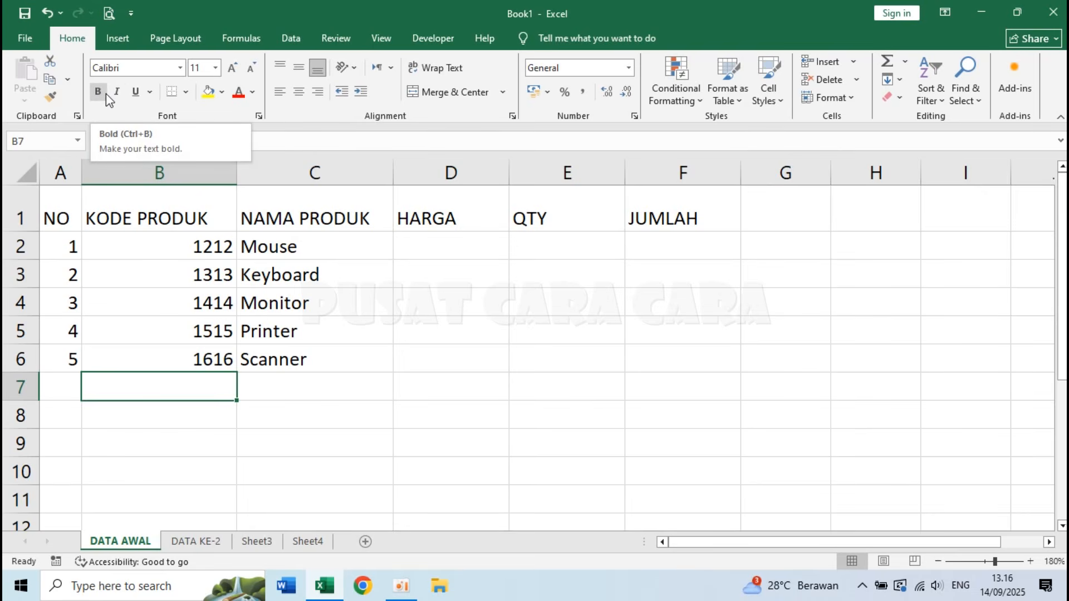
pyautogui.click(148, 278)
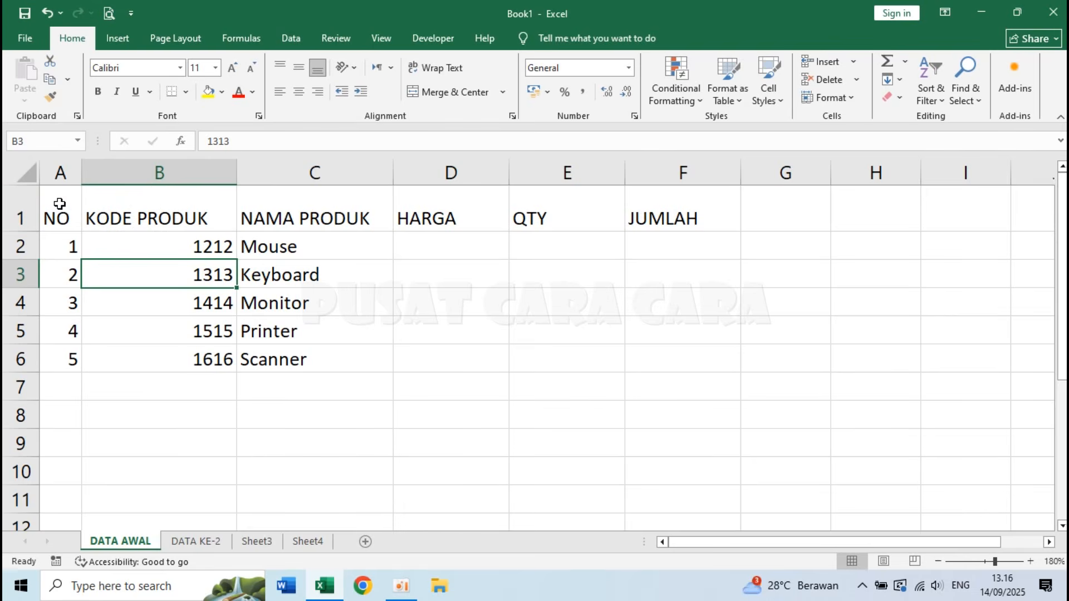
pyautogui.moveTo(60, 203); pyautogui.dragTo(678, 210)
pyautogui.click(90, 215)
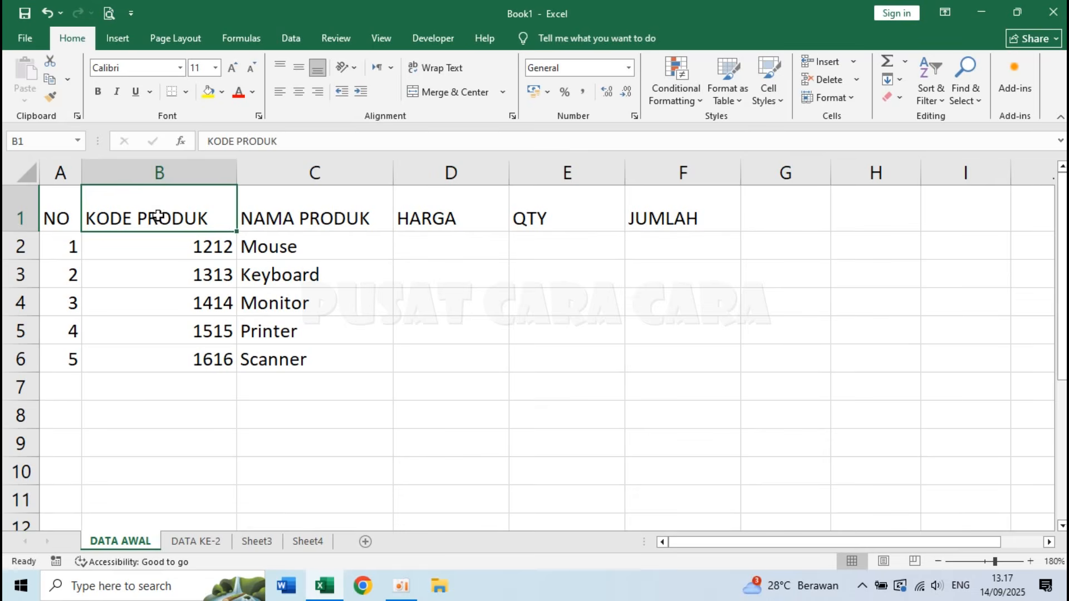
pyautogui.click(54, 210)
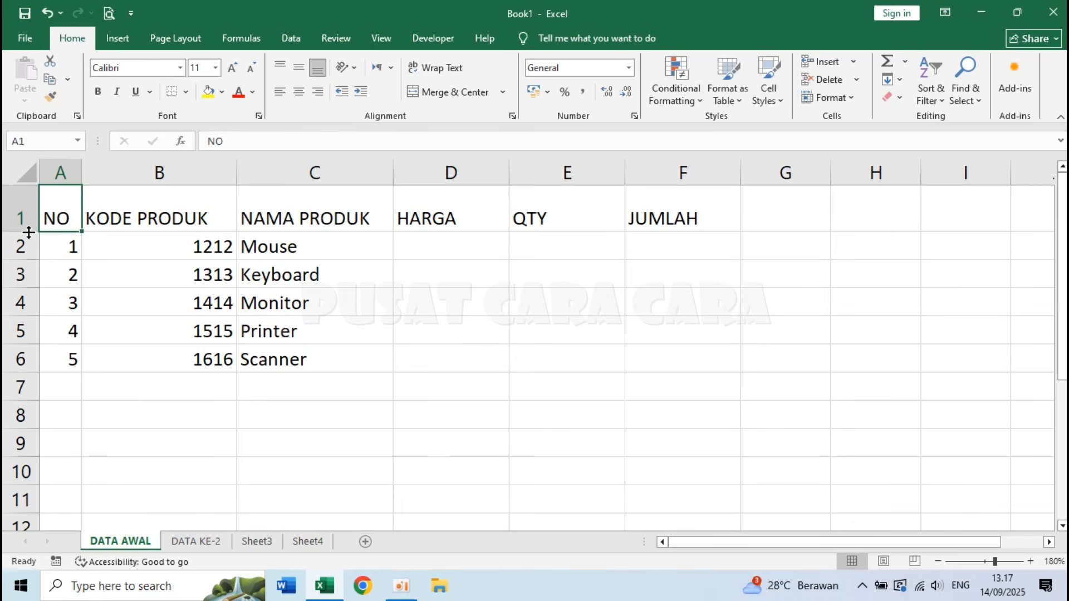
pyautogui.click(128, 245)
pyautogui.click(79, 222)
# Step: Try bold formatting on the whole heading row A1:F1, switching it on and off, and undo it
pyautogui.moveTo(60, 204); pyautogui.dragTo(674, 219)
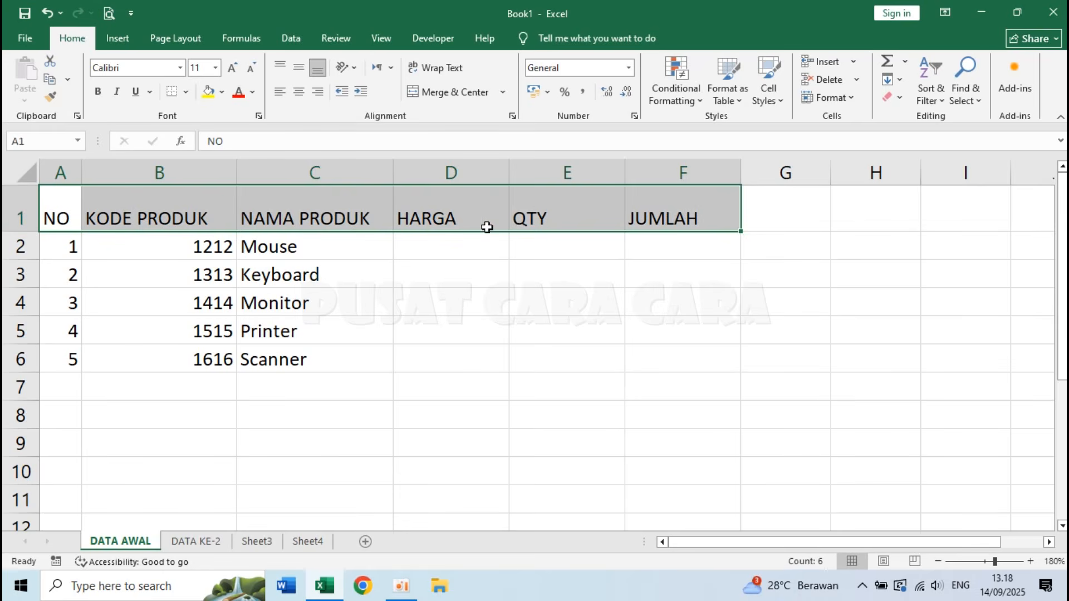
pyautogui.click(96, 95)
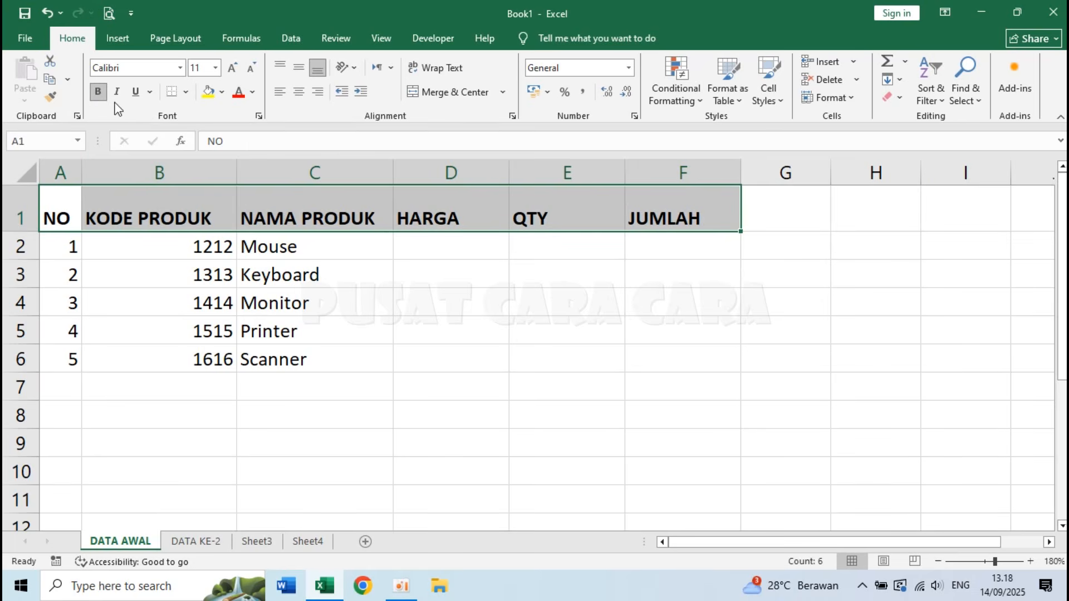
pyautogui.click(99, 95)
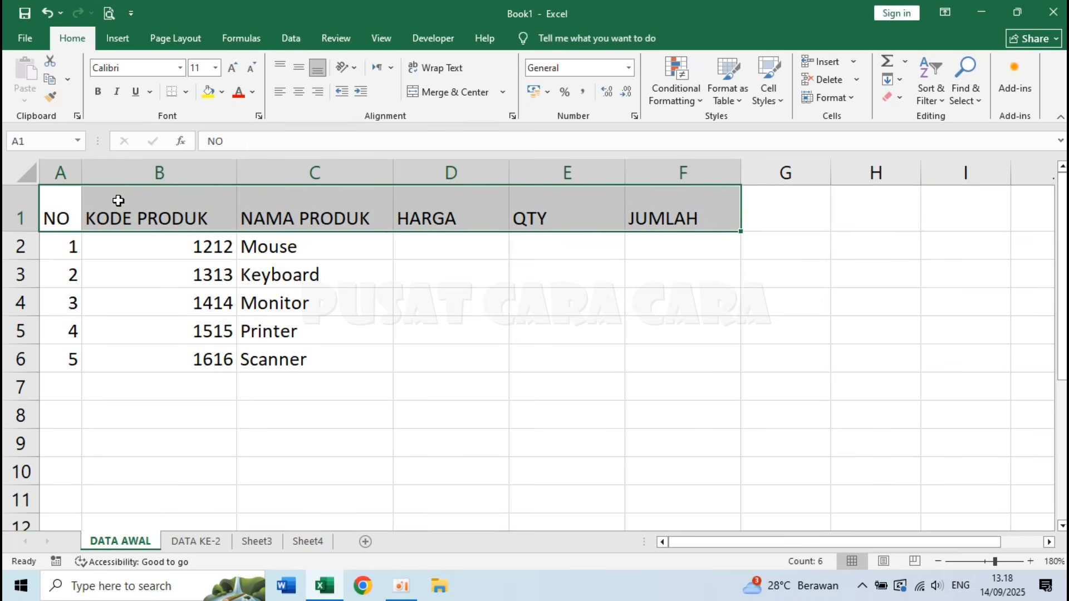
pyautogui.click(98, 93)
pyautogui.hotkey('ctrl', 'z')
pyautogui.click(246, 334)
# Step: Make the headings bold, formatting A1 and B1 individually and C1:F1 as one range
pyautogui.click(67, 212)
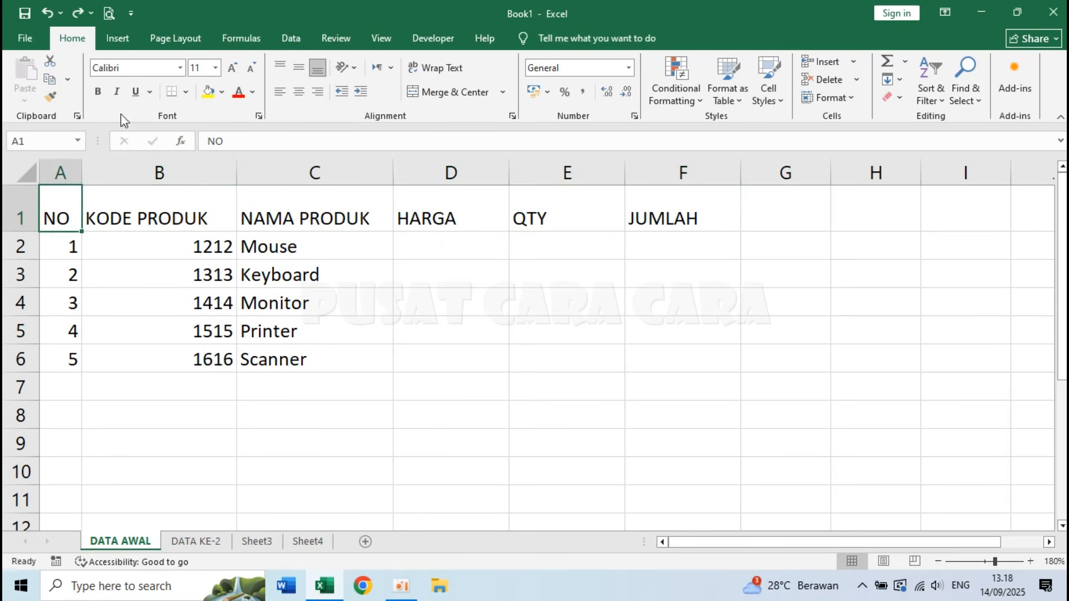
pyautogui.click(98, 91)
pyautogui.click(133, 212)
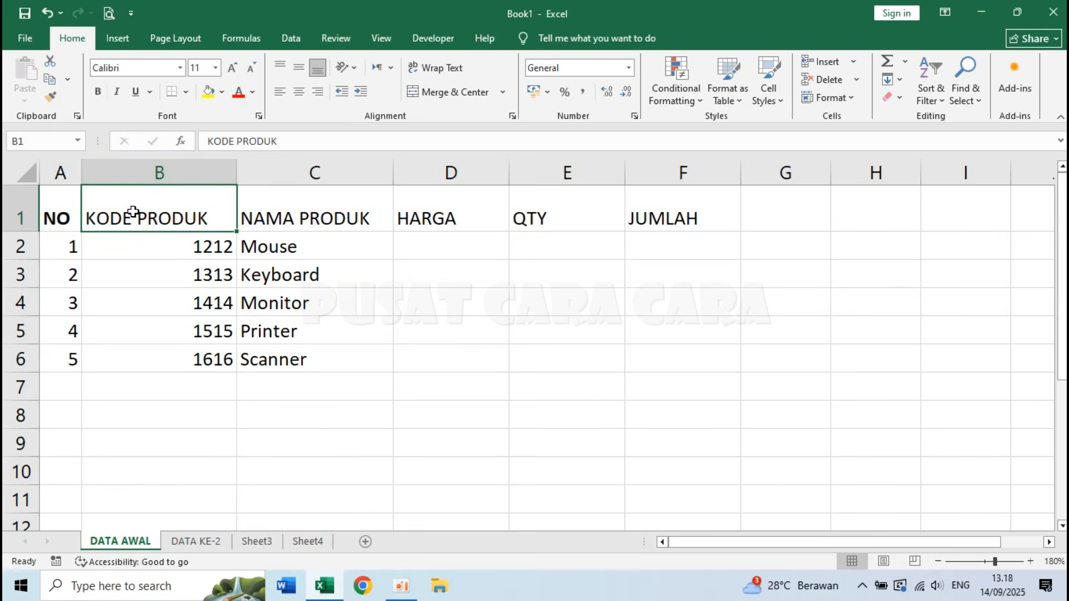
pyautogui.click(98, 91)
pyautogui.moveTo(280, 211); pyautogui.dragTo(613, 227)
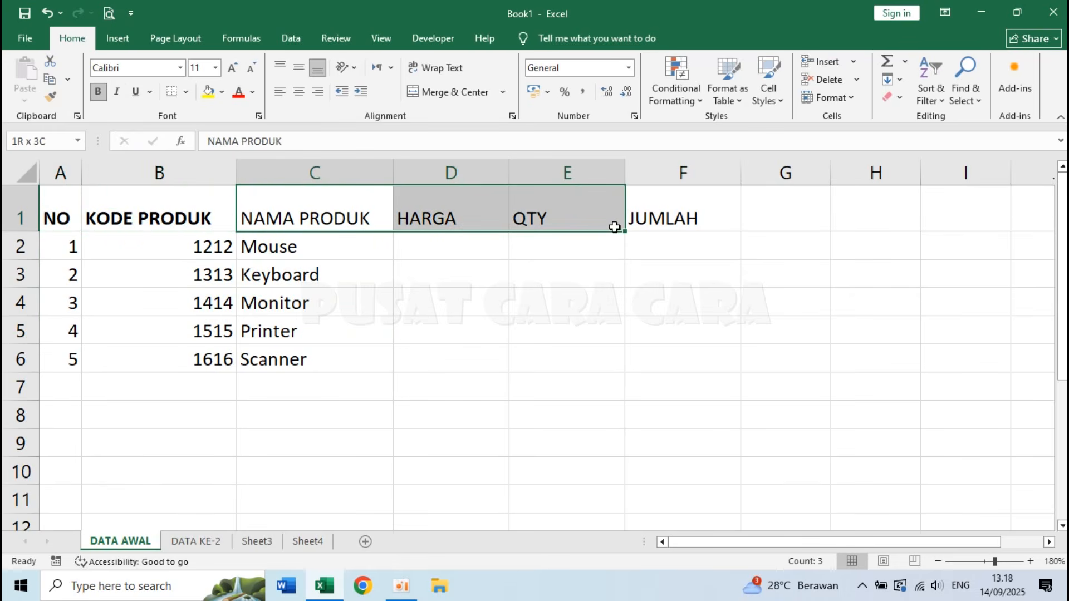
pyautogui.moveTo(327, 212); pyautogui.dragTo(649, 218)
pyautogui.click(98, 92)
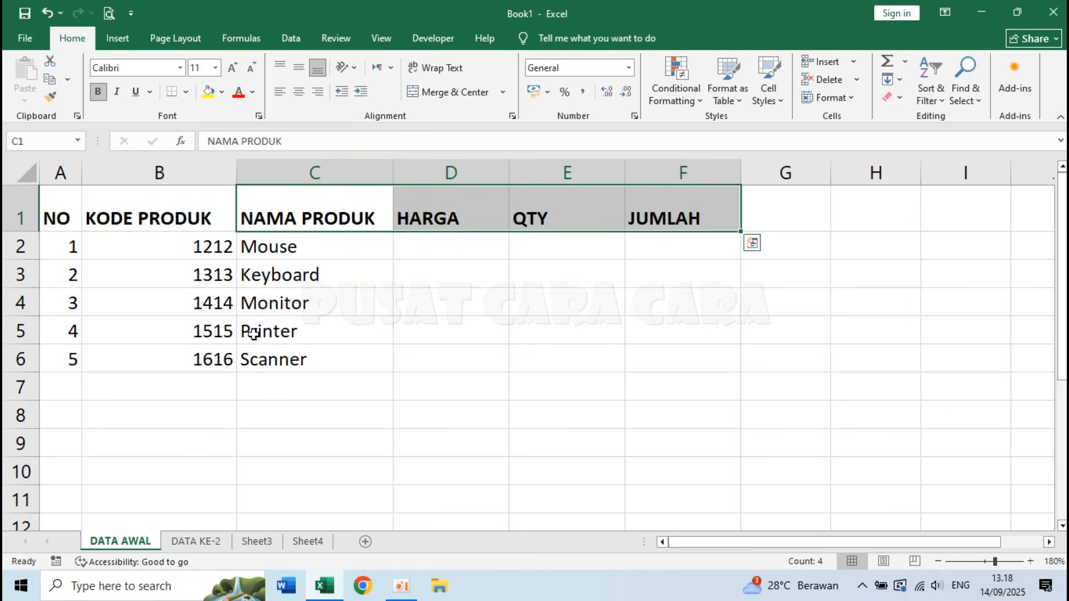
pyautogui.click(382, 305)
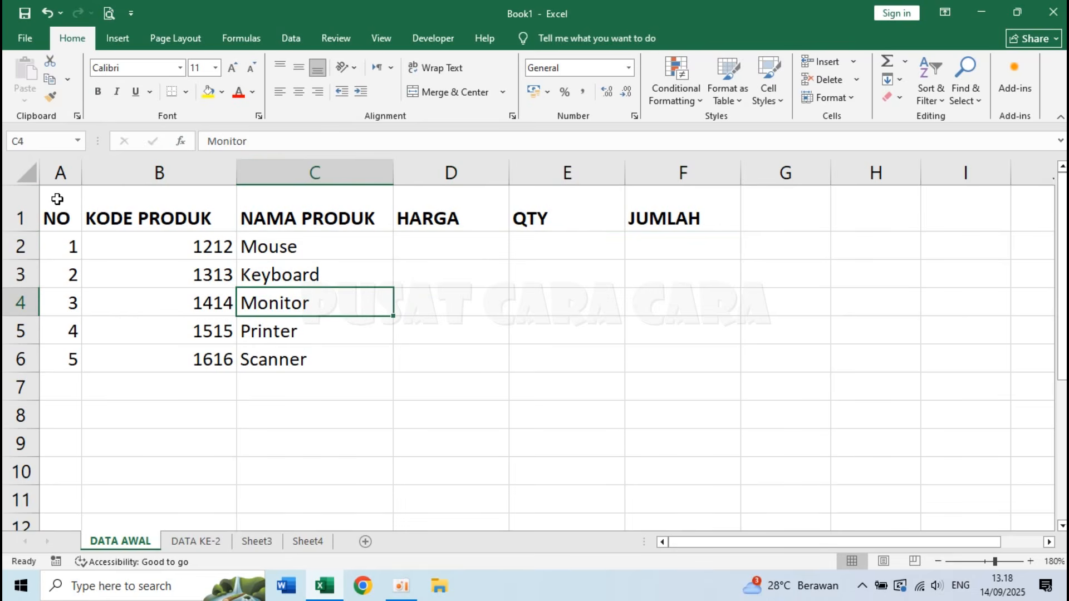
# Step: Apply italic formatting to the headings in A1:F1 and remove it again
pyautogui.moveTo(57, 199); pyautogui.dragTo(640, 206)
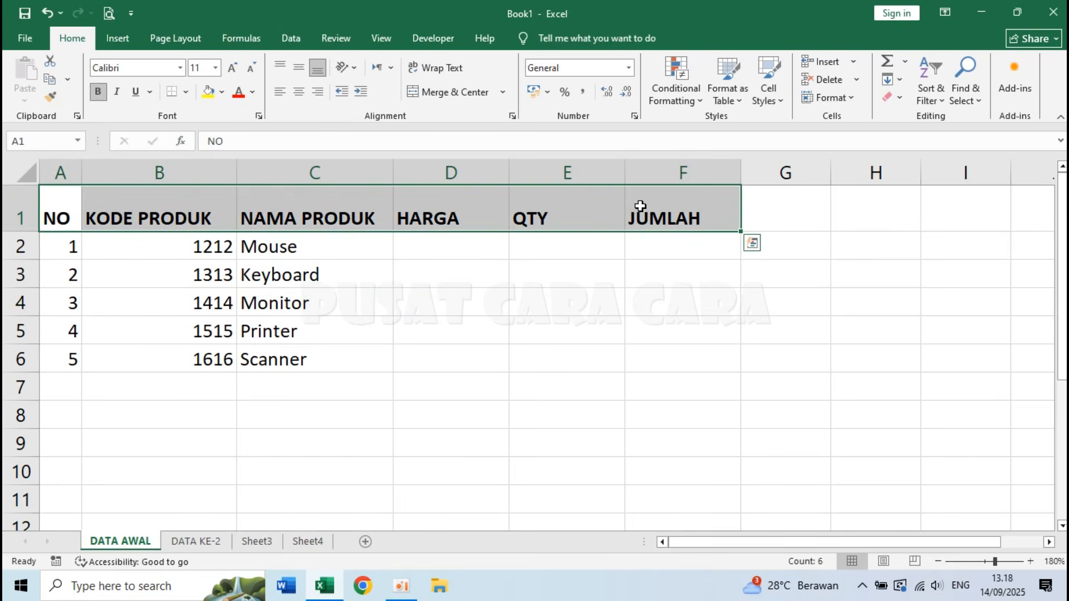
pyautogui.click(117, 92)
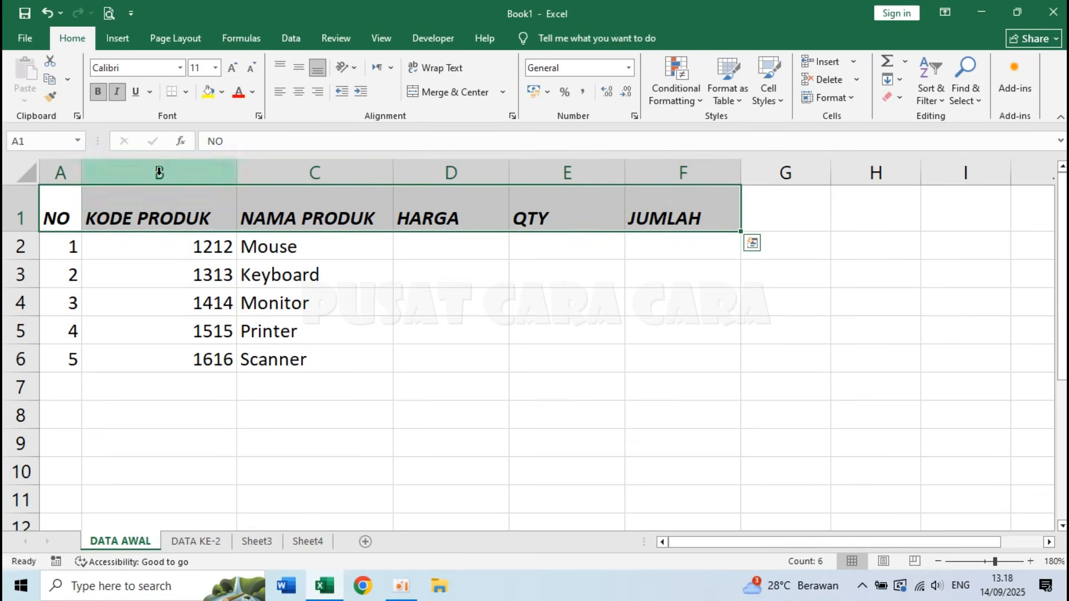
pyautogui.click(116, 93)
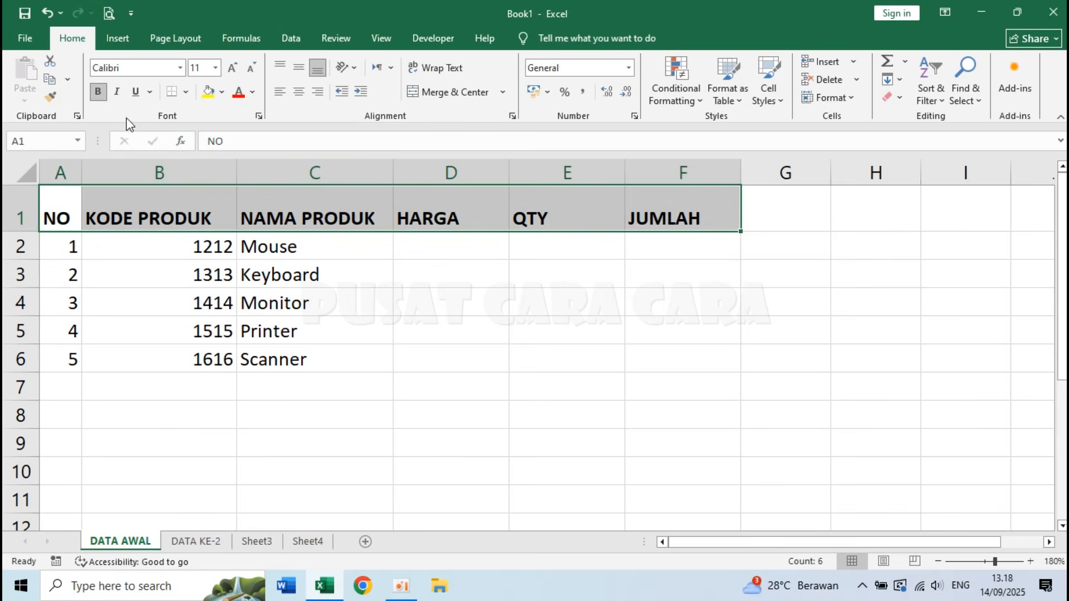
# Step: Underline the headings in A1:F1, deselect them, and then remove the underline from the same range
pyautogui.click(134, 90)
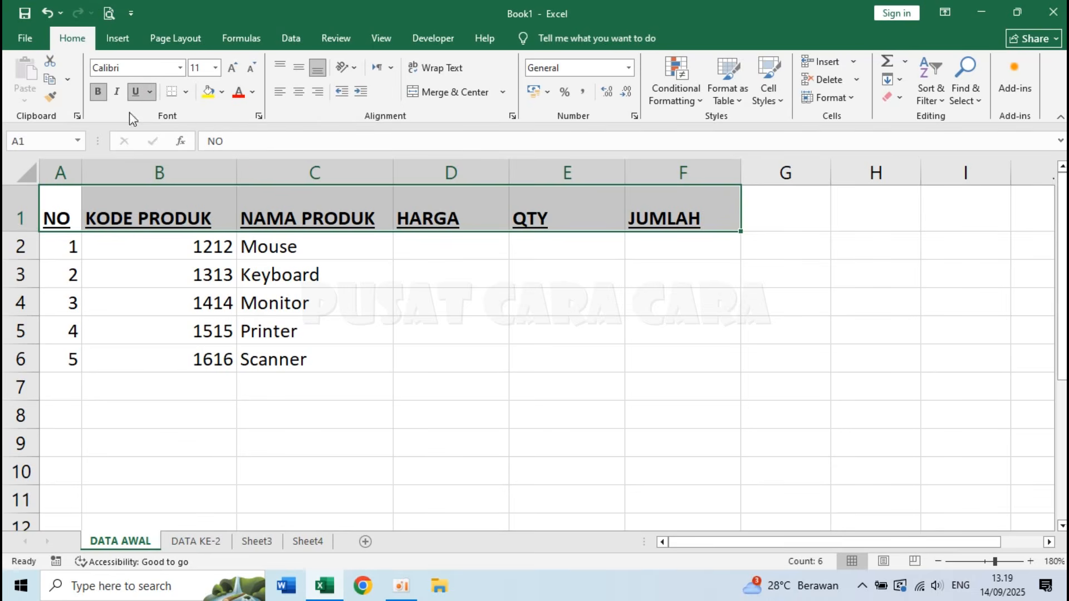
pyautogui.click(232, 292)
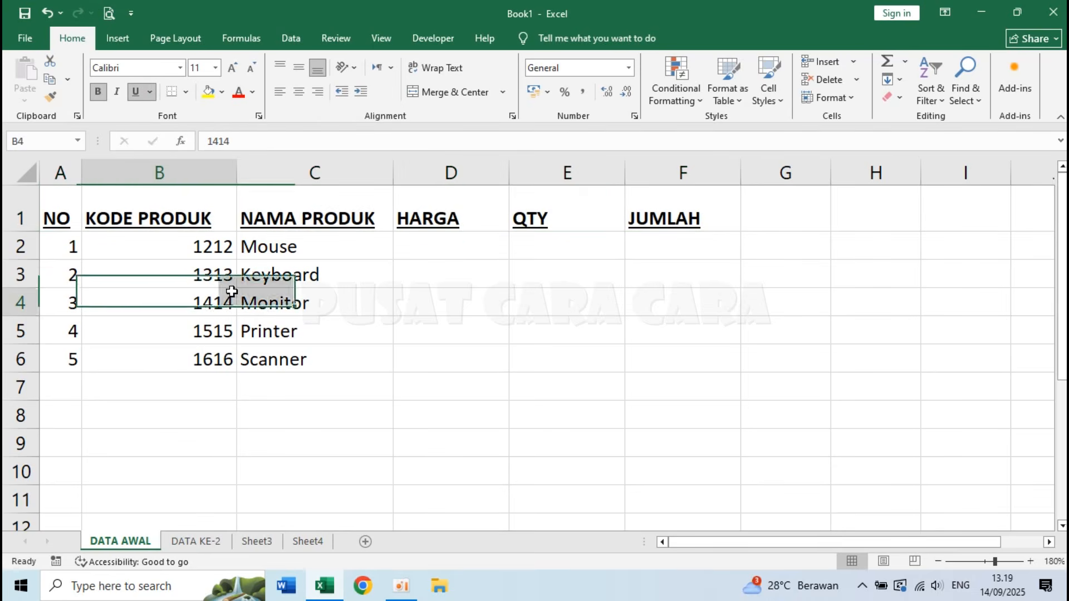
pyautogui.click(649, 272)
pyautogui.moveTo(71, 210); pyautogui.dragTo(648, 219)
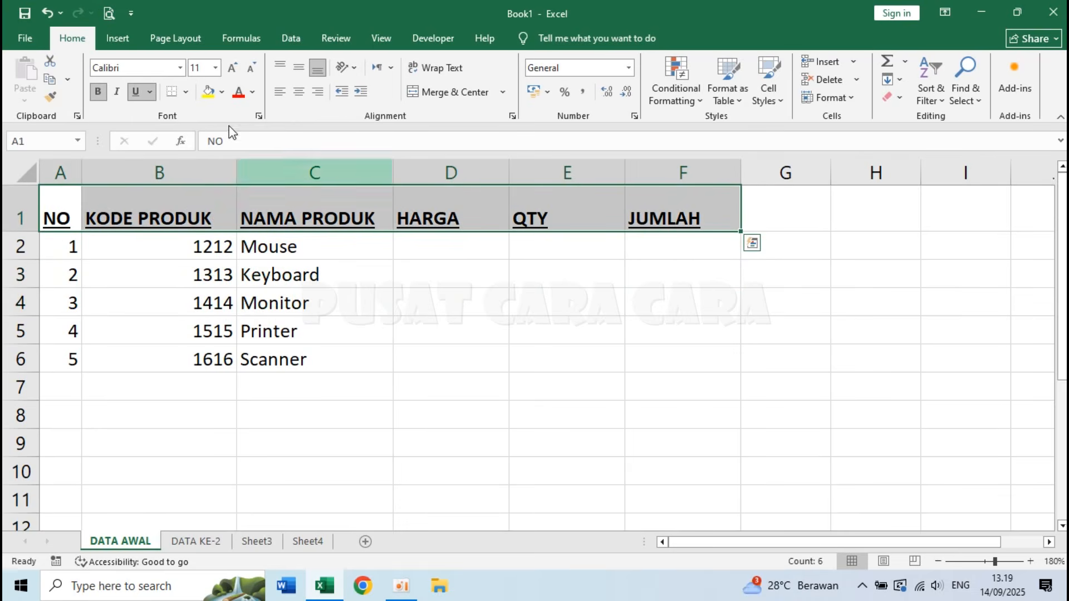
pyautogui.click(137, 92)
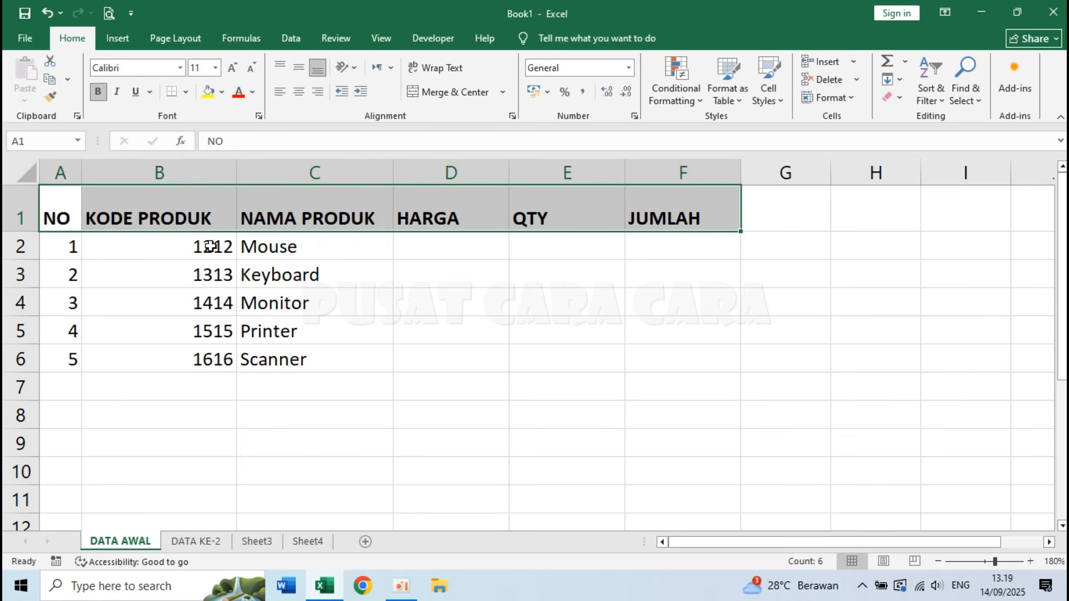
pyautogui.click(182, 66)
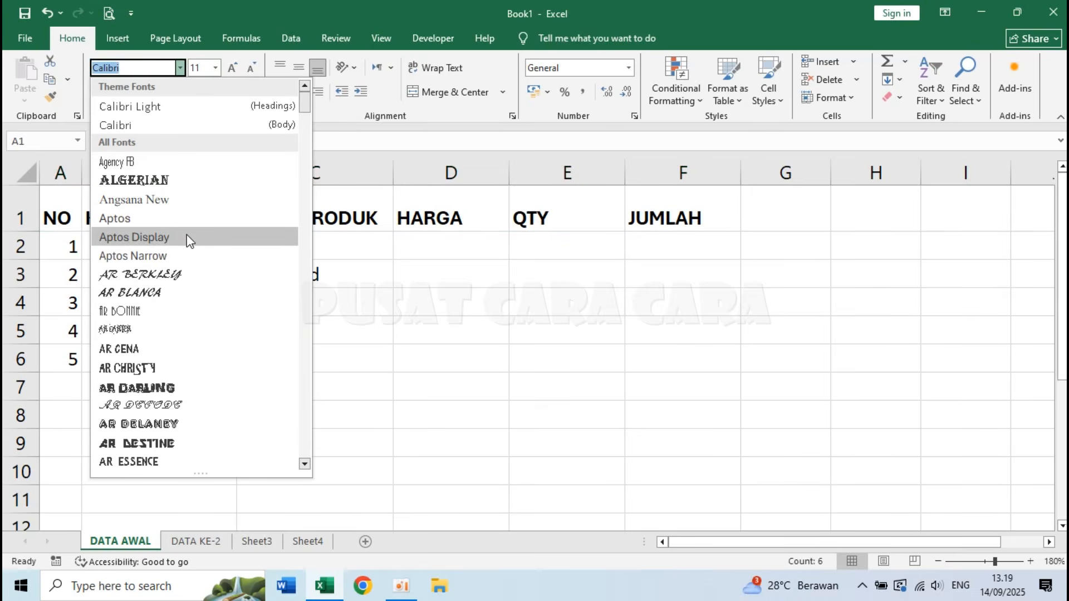
pyautogui.press('Escape')
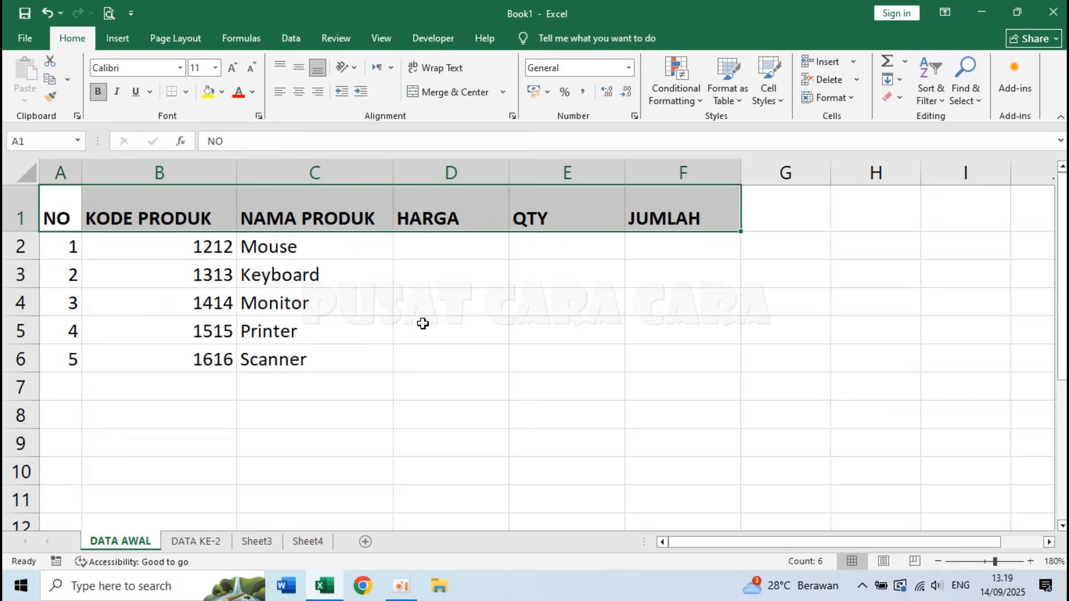
pyautogui.click(367, 320)
# Step: Change the font of the headings in A1:F1 to Arial
pyautogui.moveTo(58, 221); pyautogui.dragTo(645, 208)
pyautogui.click(182, 75)
pyautogui.scroll(-6, 245, 403)
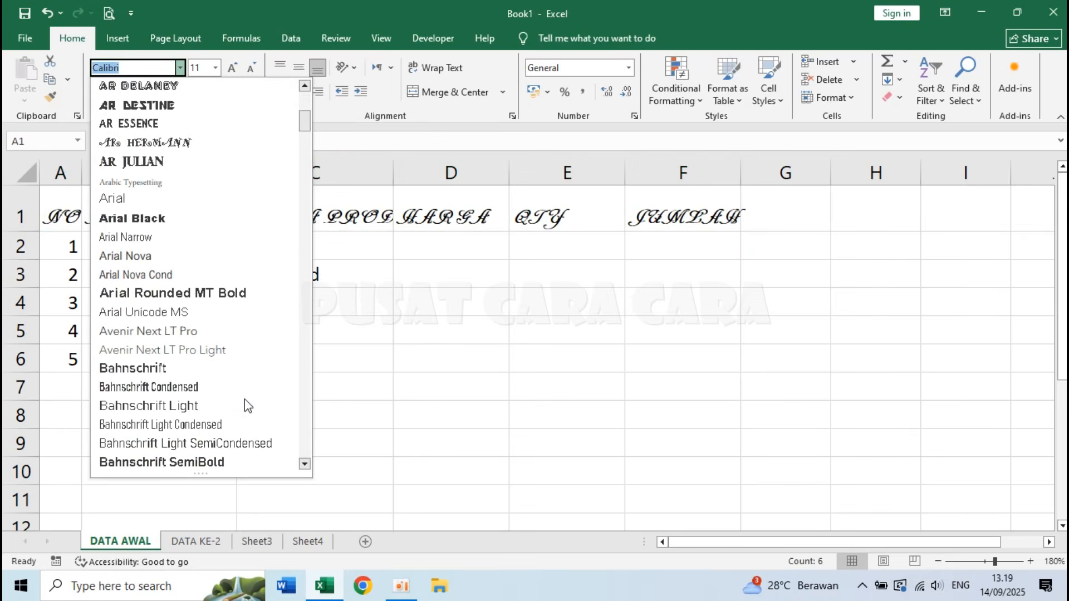
pyautogui.click(203, 203)
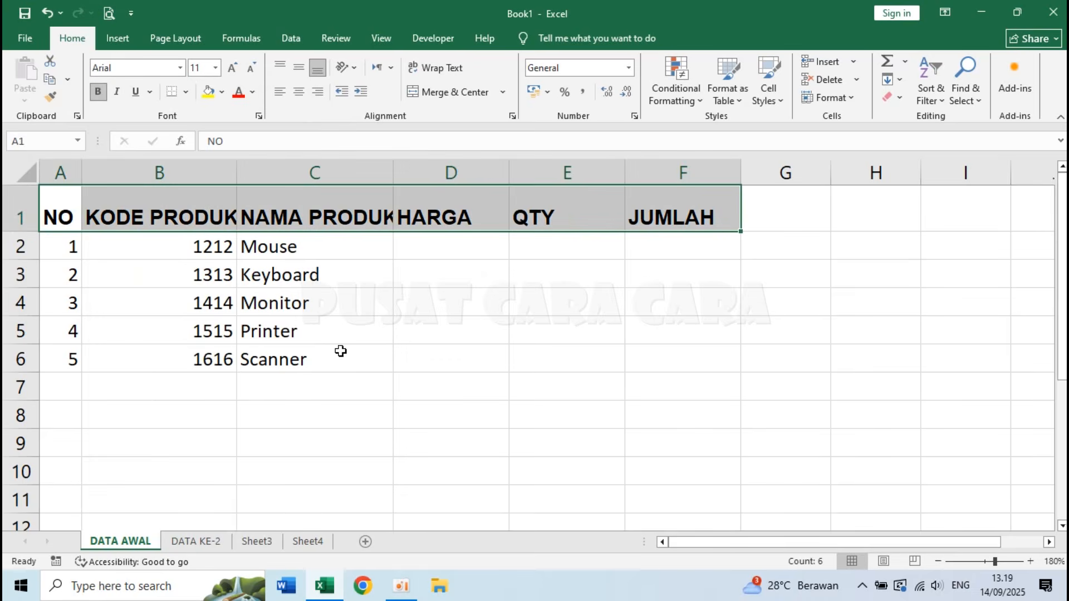
# Step: Widen columns B and C enough to fit the full KODE PRODUK and NAMA PRODUK headings
pyautogui.click(287, 336)
pyautogui.click(214, 210)
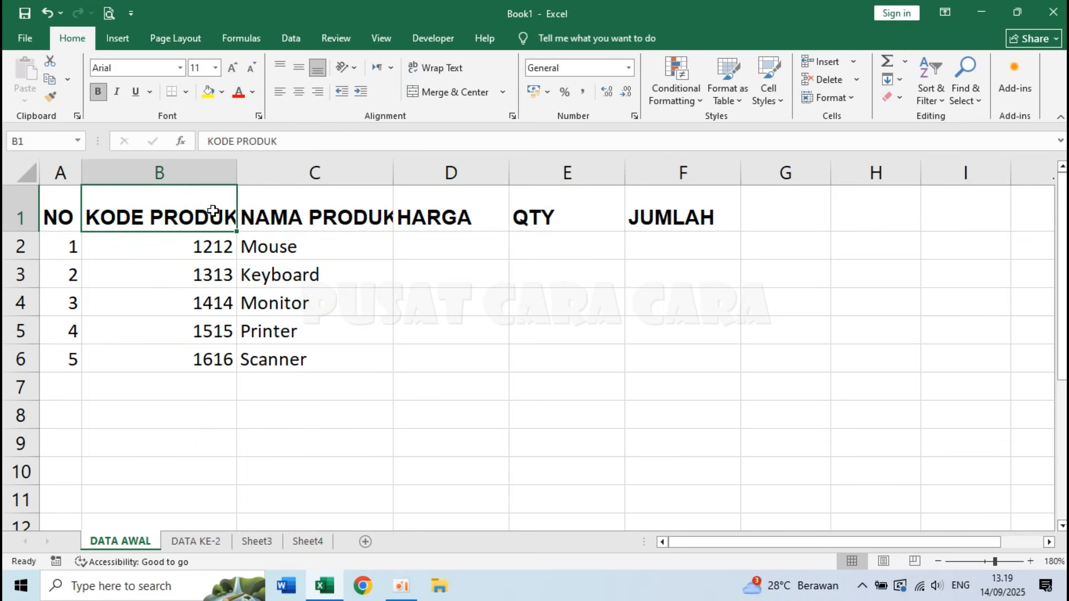
pyautogui.moveTo(236, 172); pyautogui.dragTo(252, 173)
pyautogui.moveTo(410, 165); pyautogui.dragTo(434, 168)
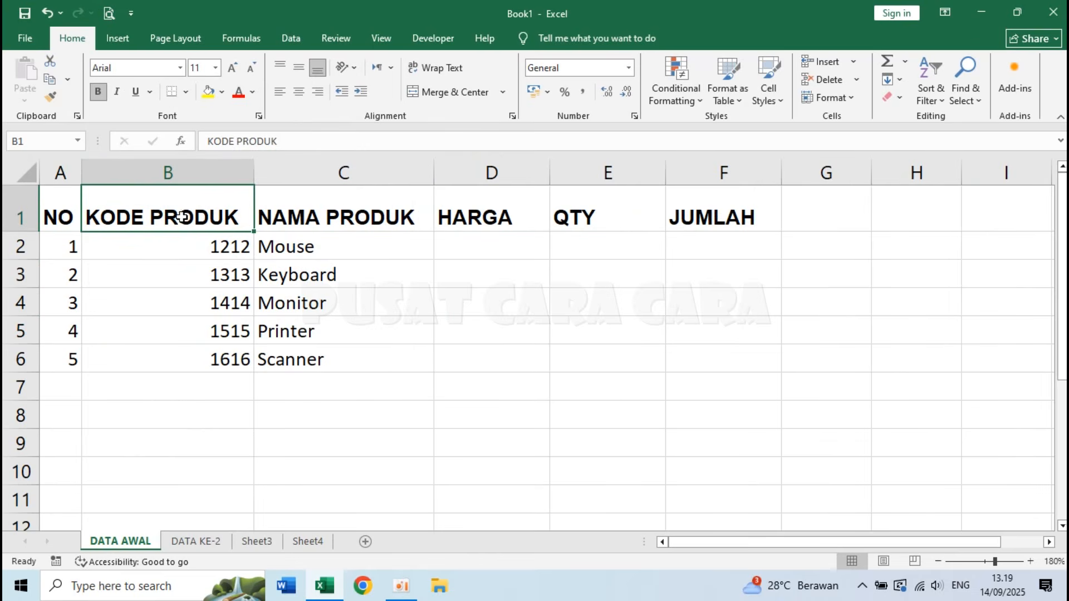
# Step: Set the font size of the headings in A1:F1 to 10
pyautogui.click(53, 207)
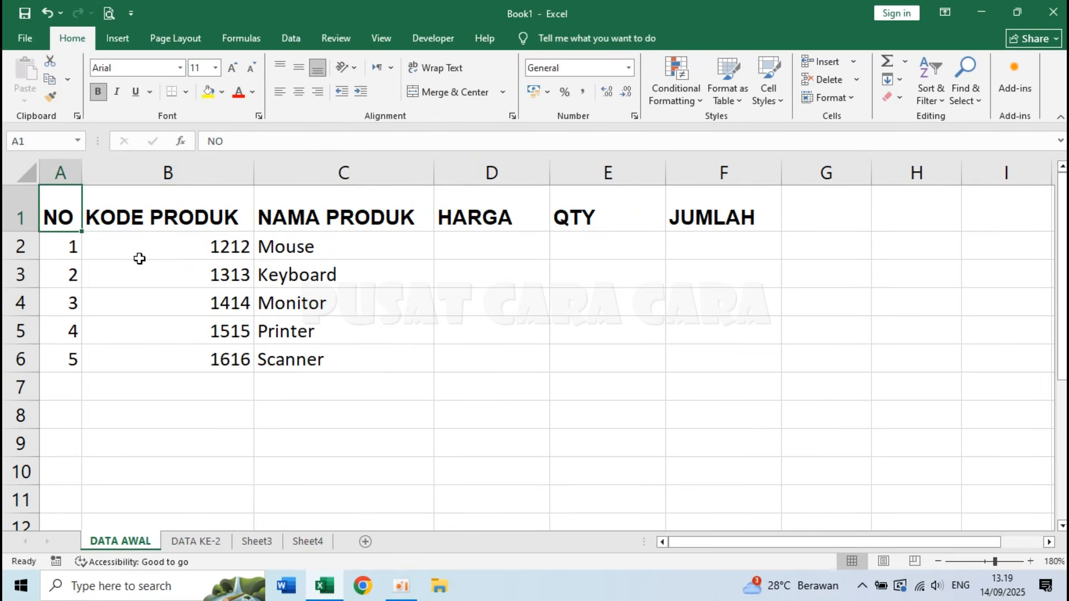
pyautogui.moveTo(60, 209); pyautogui.dragTo(684, 210)
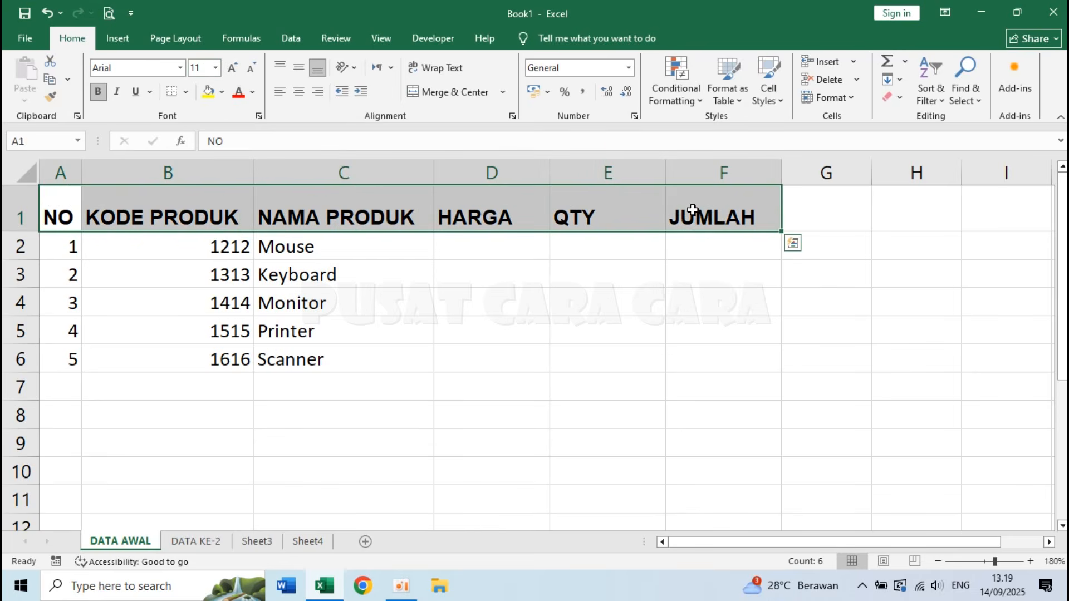
pyautogui.click(216, 68)
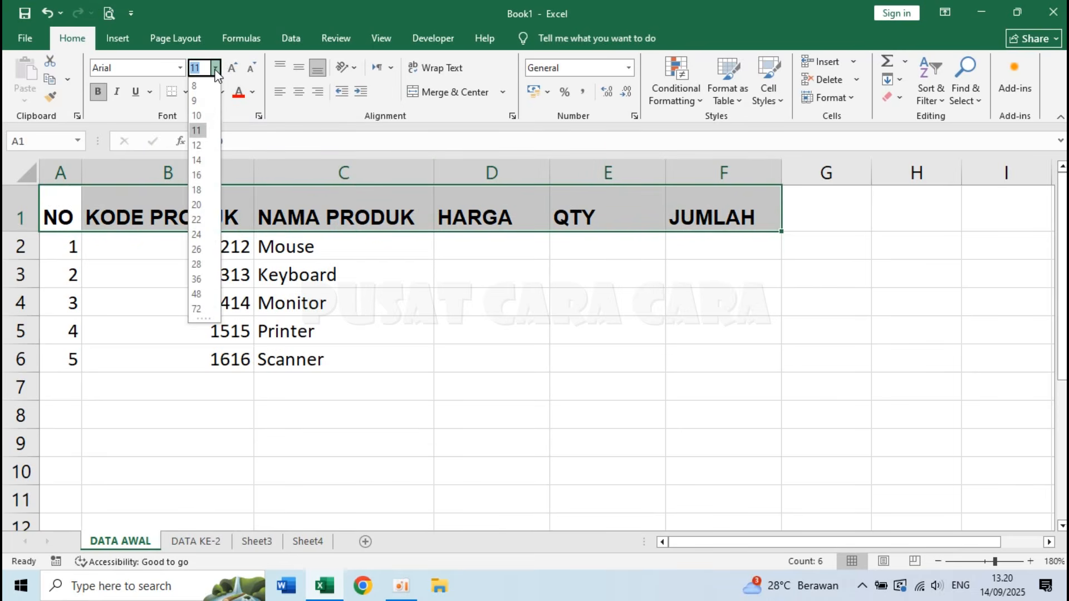
pyautogui.click(197, 115)
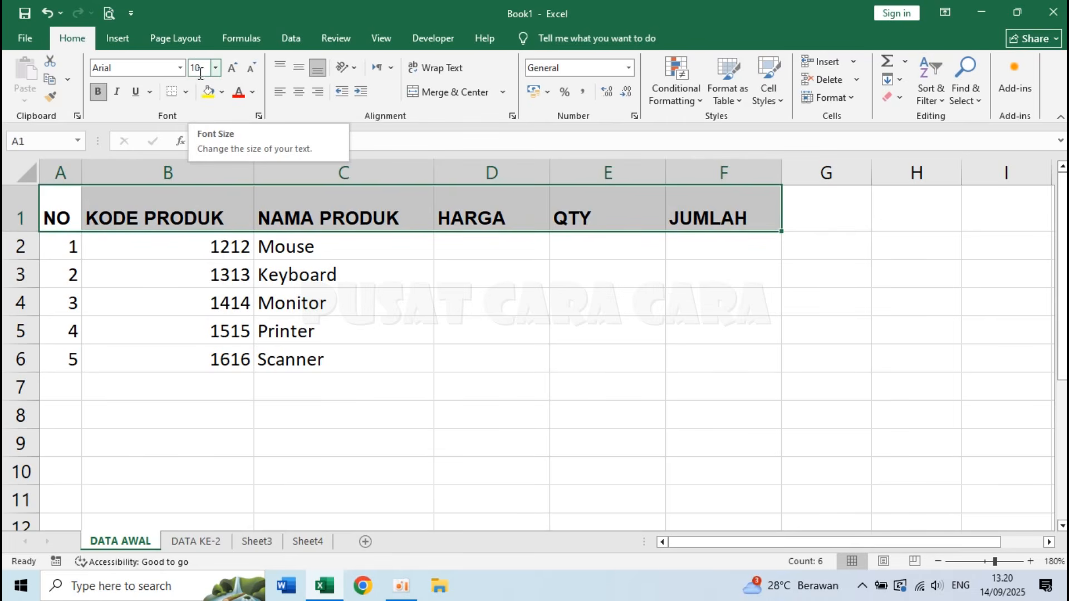
# Step: Increase the font size of the headings in A1:F1 stepwise to 16, then decrease it stepwise back to 10
pyautogui.click(233, 68)
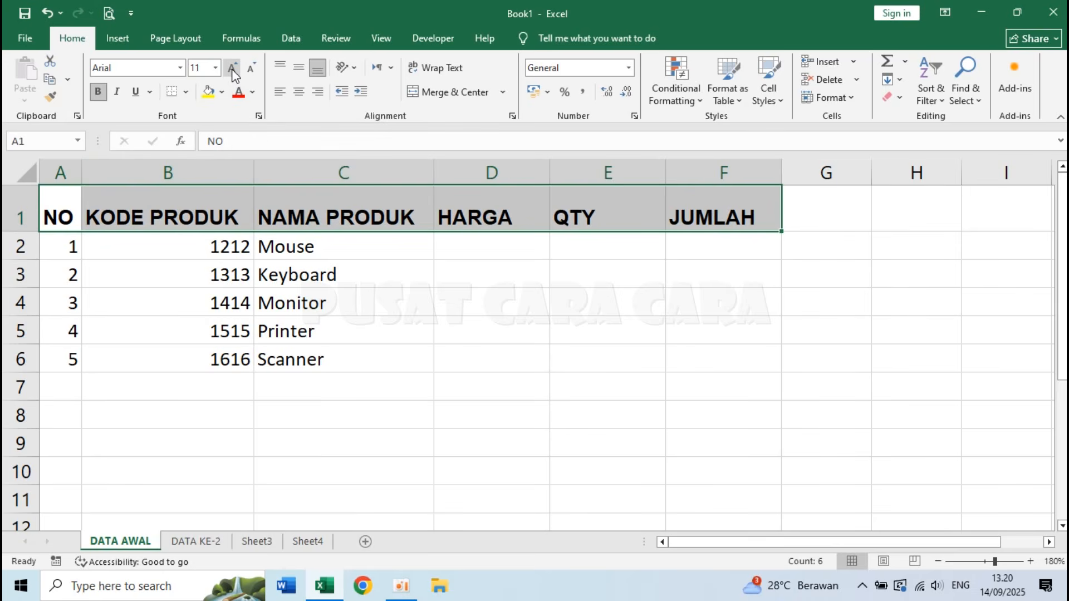
pyautogui.click(233, 68)
pyautogui.click(233, 68)
pyautogui.click(233, 69)
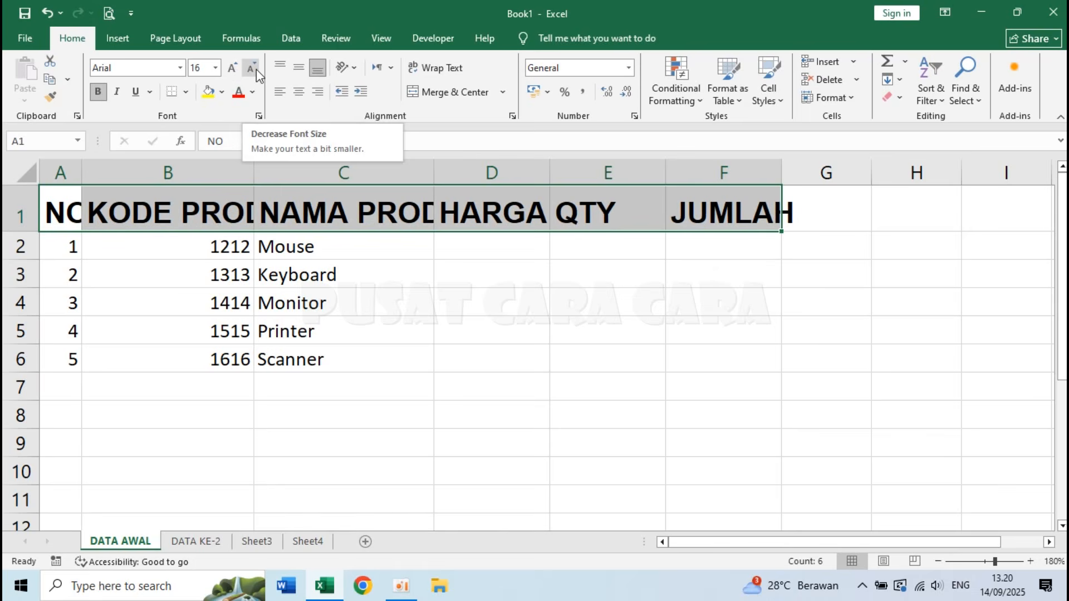
pyautogui.click(252, 68)
pyautogui.click(251, 68)
pyautogui.click(252, 68)
pyautogui.click(251, 68)
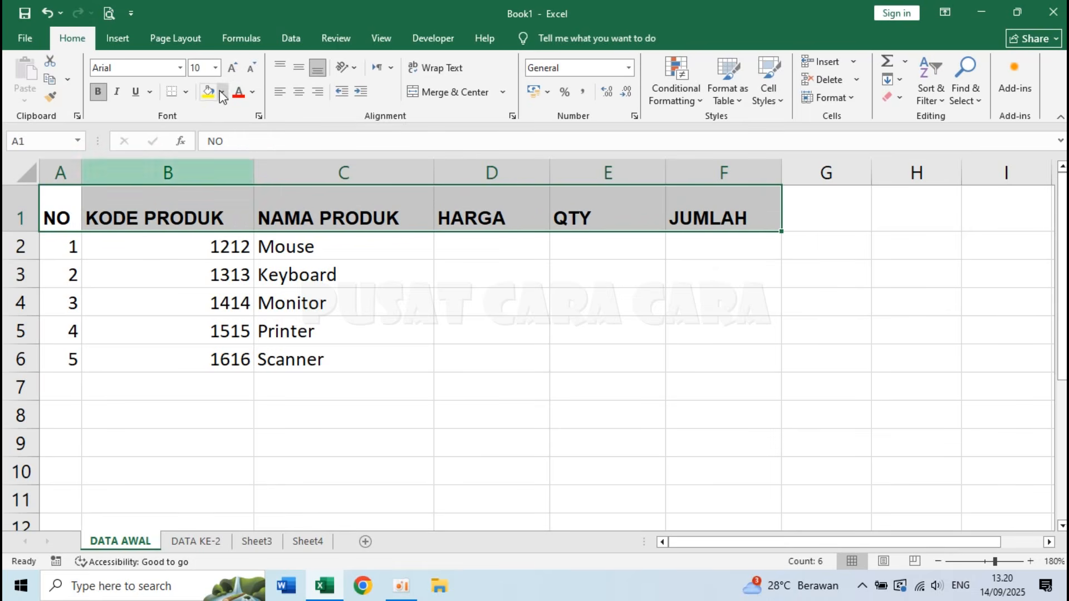
pyautogui.click(215, 68)
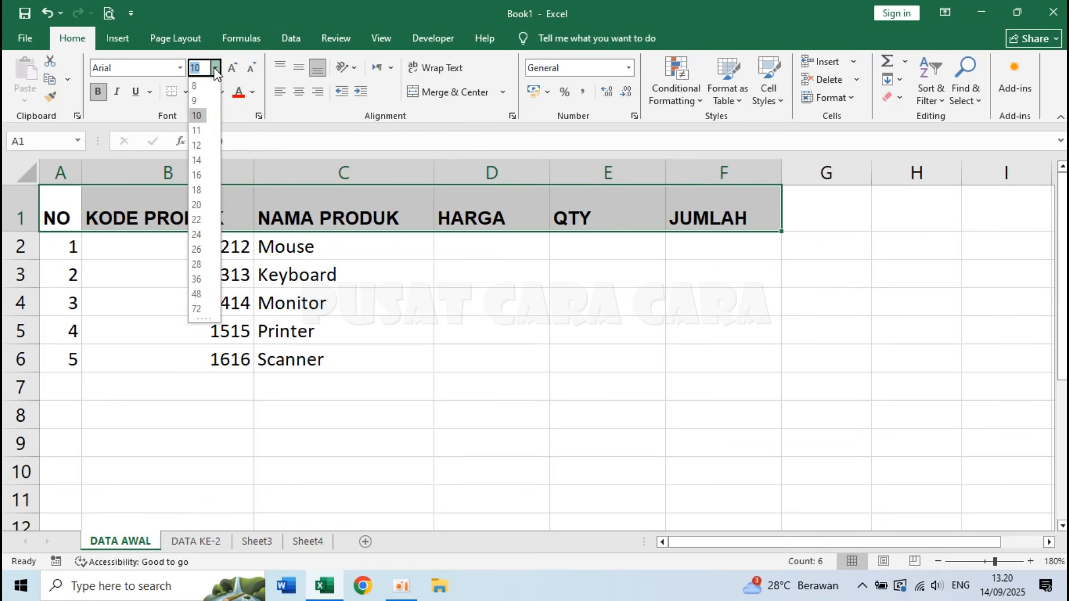
pyautogui.click(262, 55)
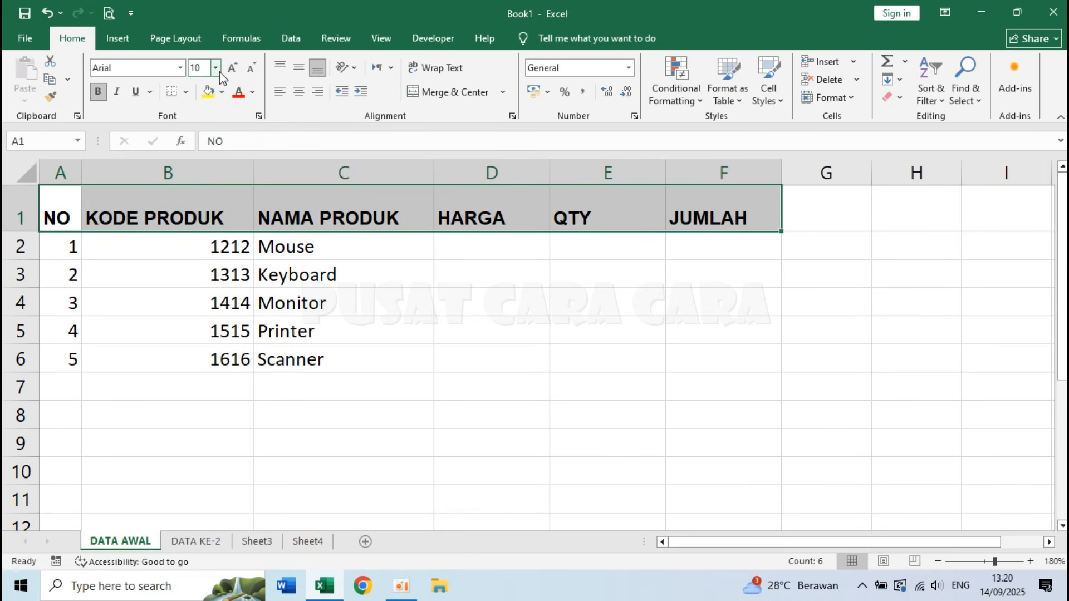
# Step: Colour the heading text in A1:F1 with the standard dark blue, then set it back to black
pyautogui.click(253, 94)
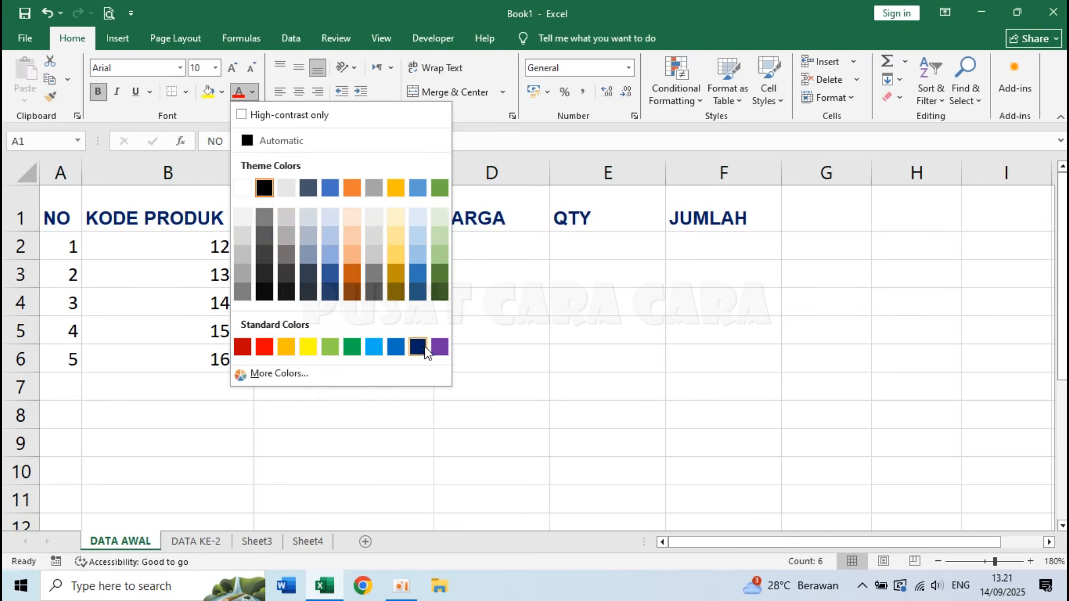
pyautogui.click(419, 346)
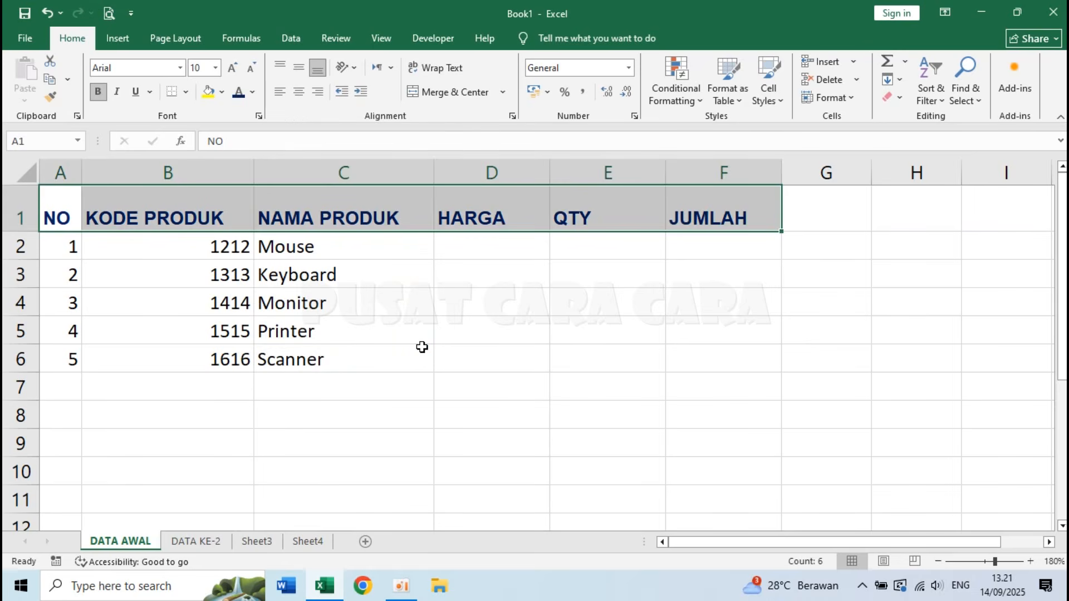
pyautogui.click(254, 93)
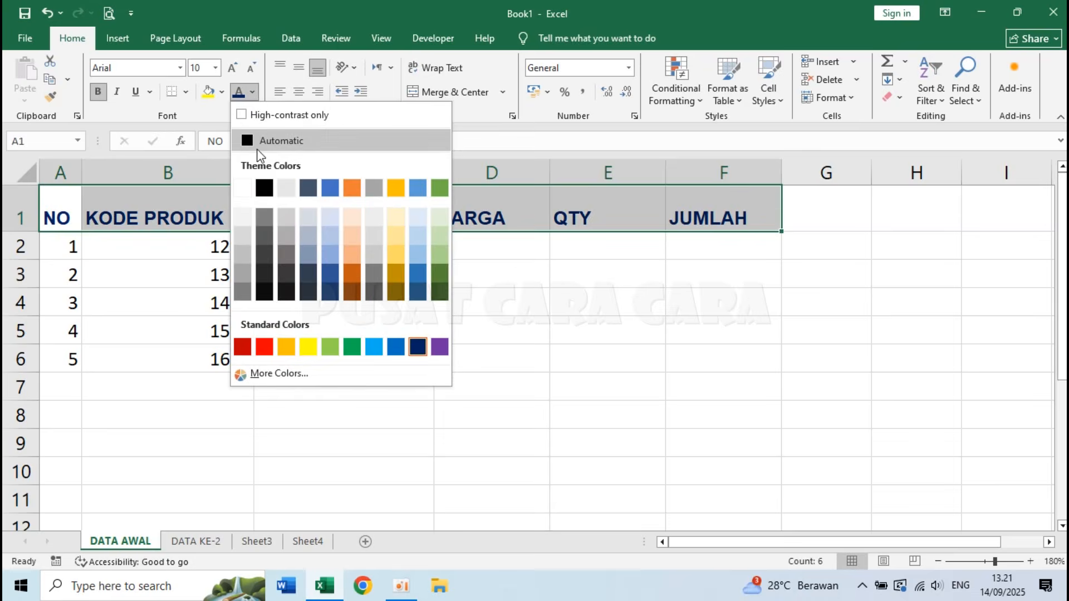
pyautogui.click(263, 190)
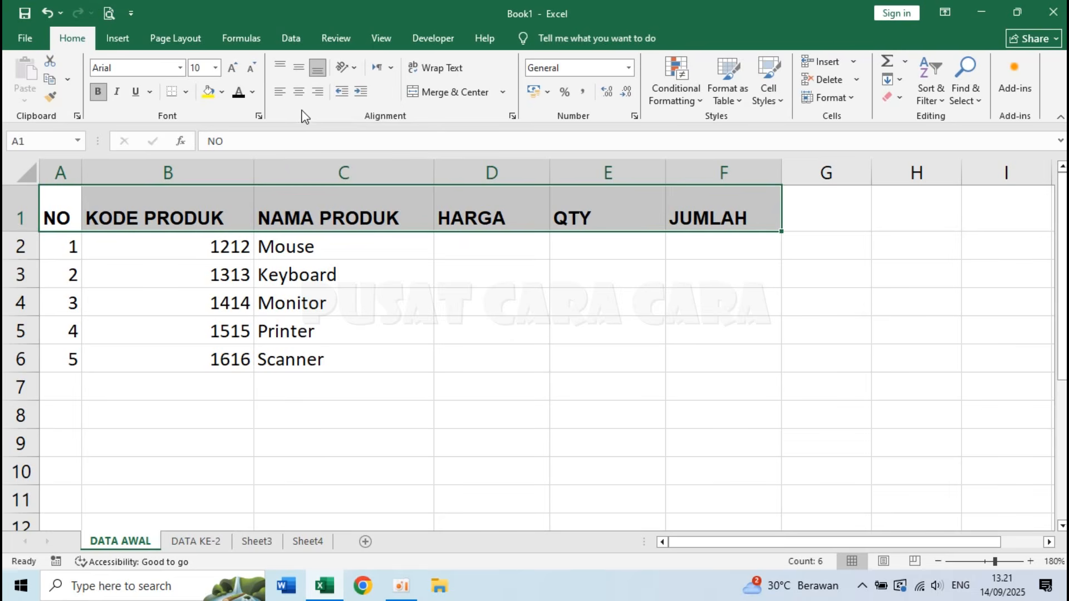
# Step: Cycle the headings in A1:F1 repeatedly through left, centre and right alignment, ending on right alignment
pyautogui.click(278, 92)
pyautogui.click(298, 92)
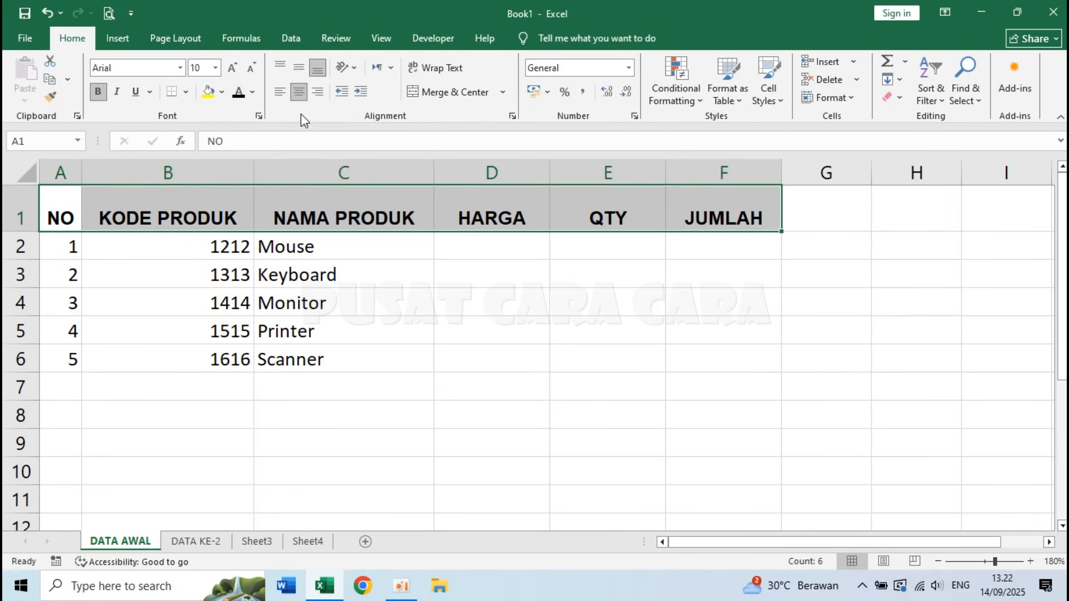
pyautogui.click(318, 93)
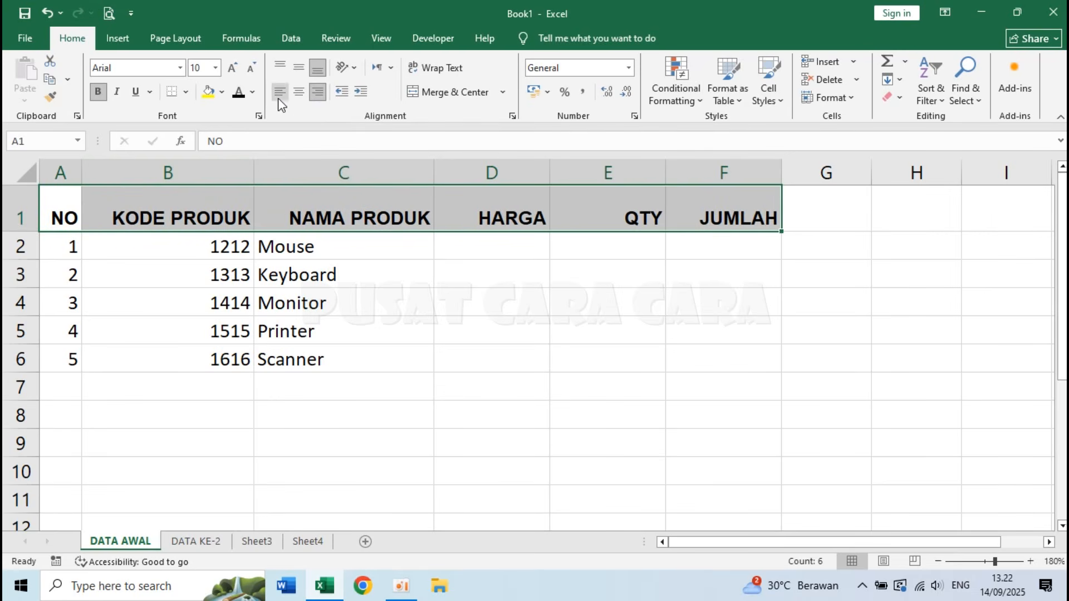
pyautogui.click(280, 91)
pyautogui.click(297, 93)
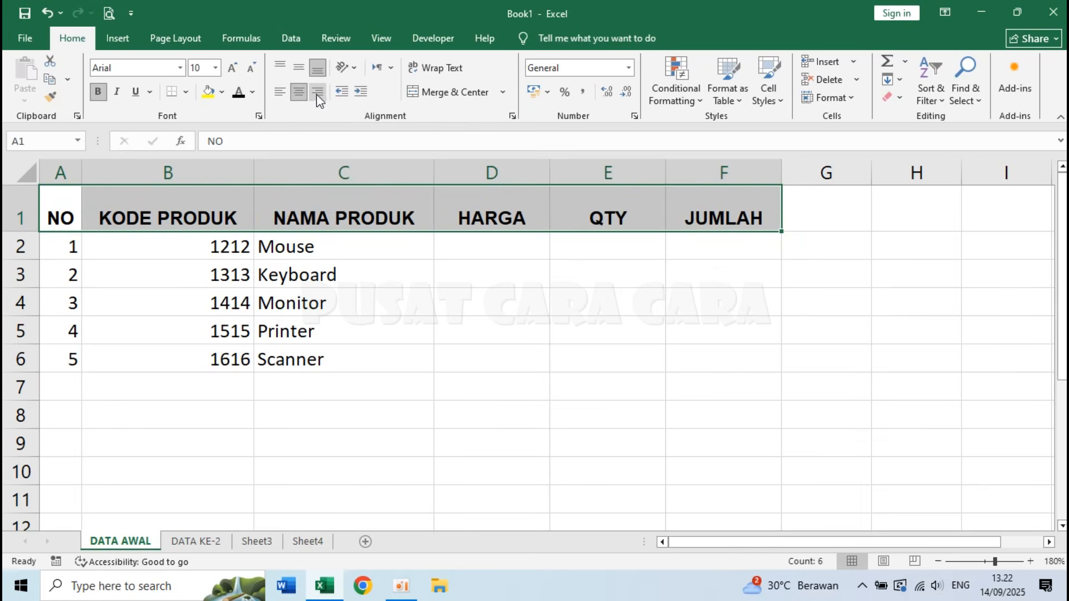
pyautogui.click(316, 92)
pyautogui.click(280, 93)
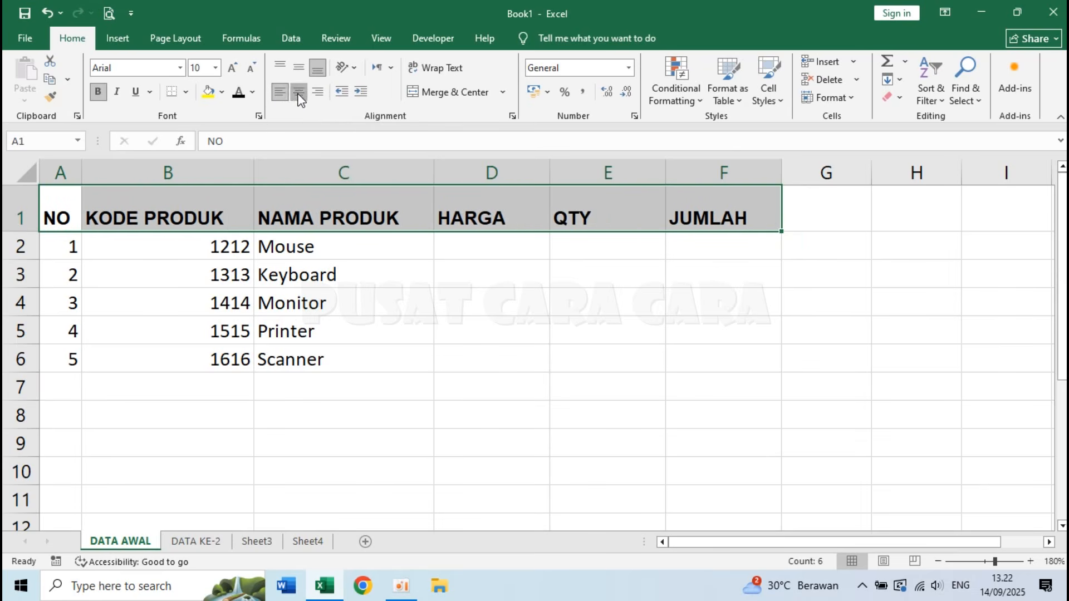
pyautogui.click(298, 92)
pyautogui.click(318, 92)
pyautogui.click(280, 93)
pyautogui.click(300, 93)
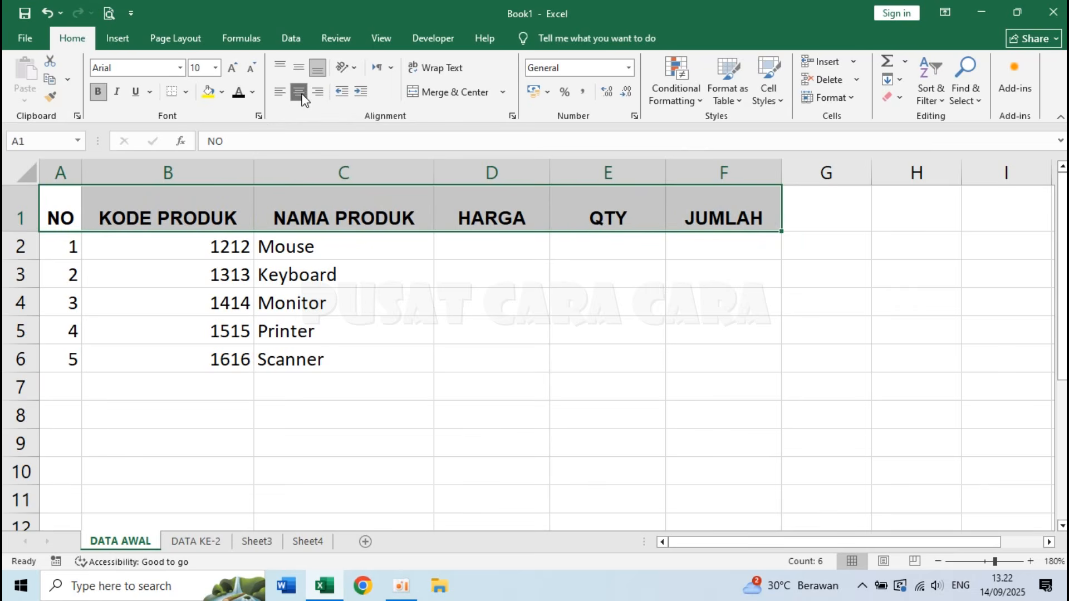
pyautogui.click(318, 93)
pyautogui.click(279, 93)
pyautogui.click(298, 93)
pyautogui.click(320, 95)
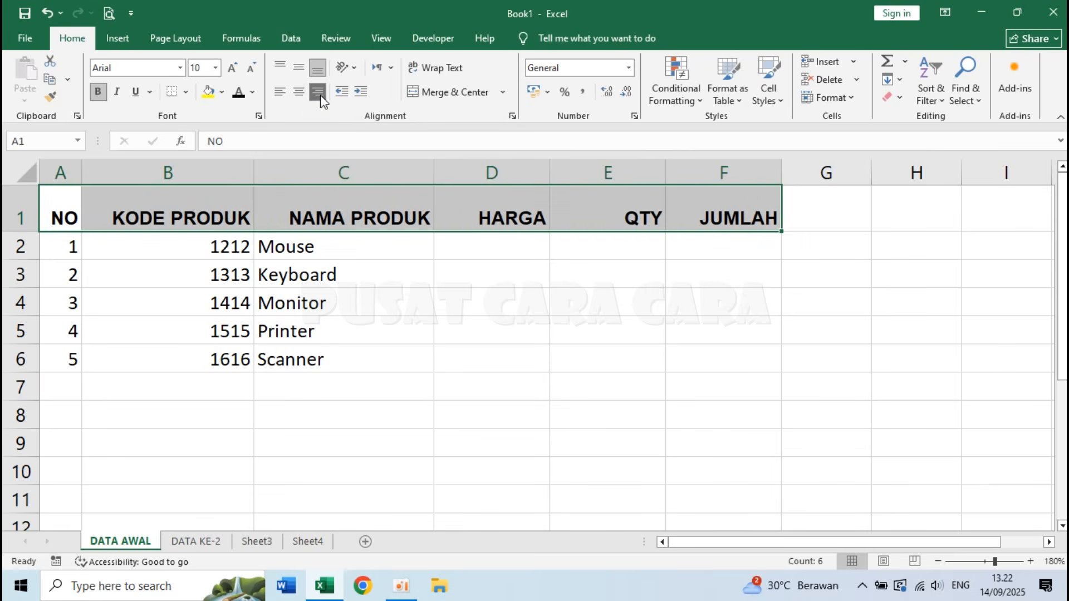
# Step: Try the top, middle and bottom vertical alignments on the header cells A1:F1
pyautogui.click(281, 69)
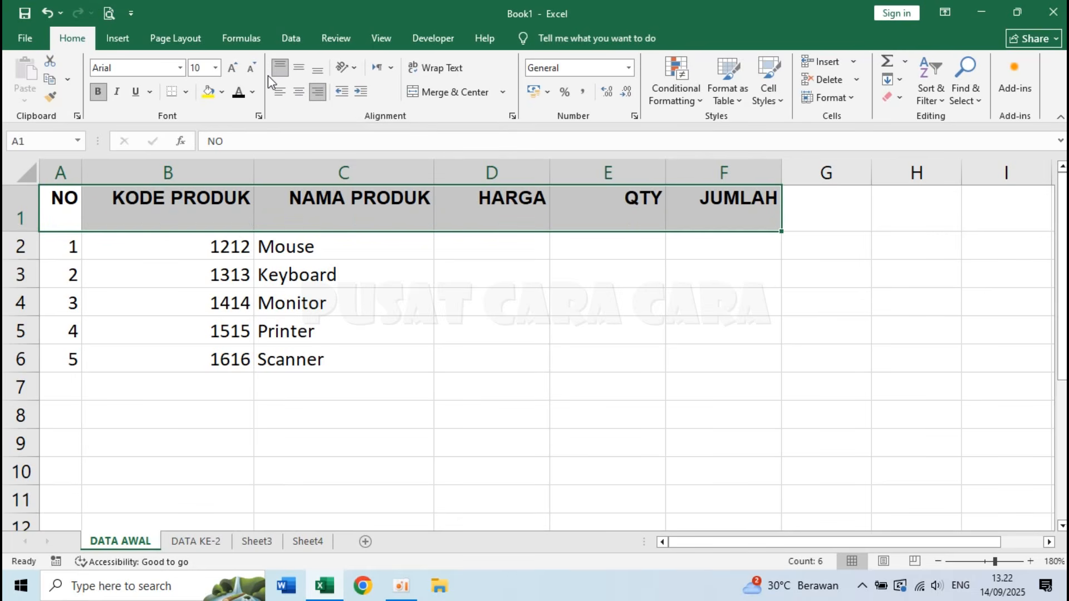
pyautogui.click(299, 70)
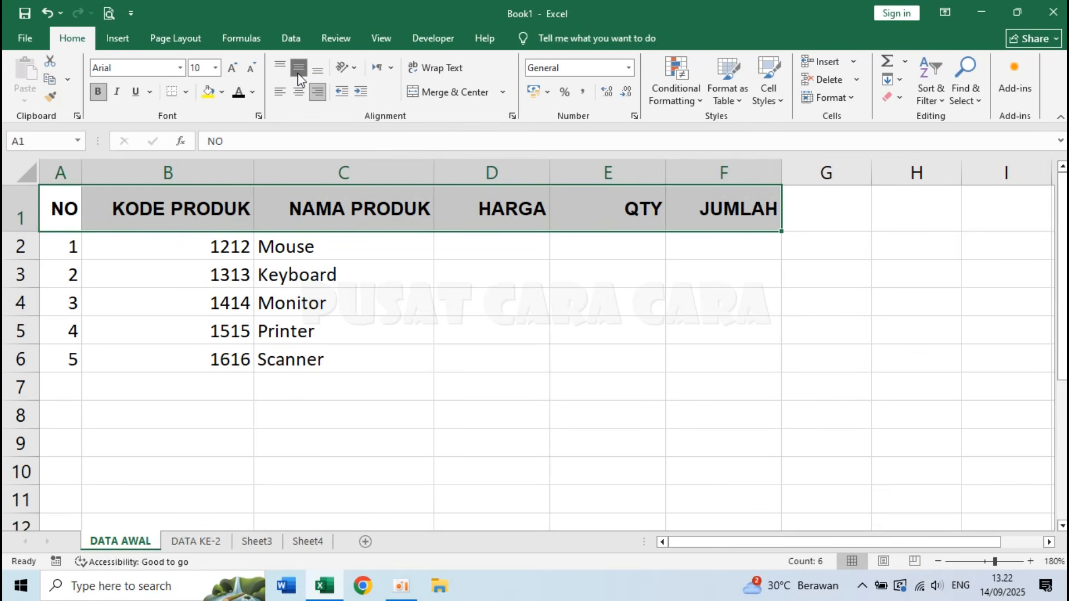
pyautogui.click(317, 70)
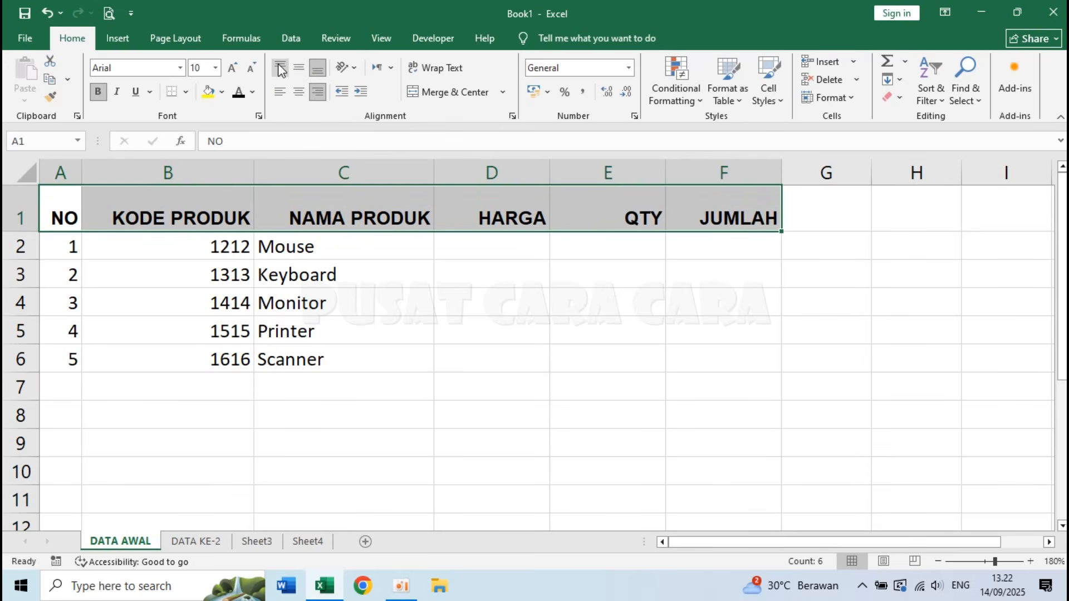
pyautogui.click(279, 66)
pyautogui.click(299, 68)
pyautogui.click(317, 67)
# Step: Compare the horizontal and vertical alignments on headers A1:F1, finishing with centered text aligned to the middle of the row
pyautogui.click(277, 92)
pyautogui.click(298, 91)
pyautogui.click(317, 92)
pyautogui.click(299, 93)
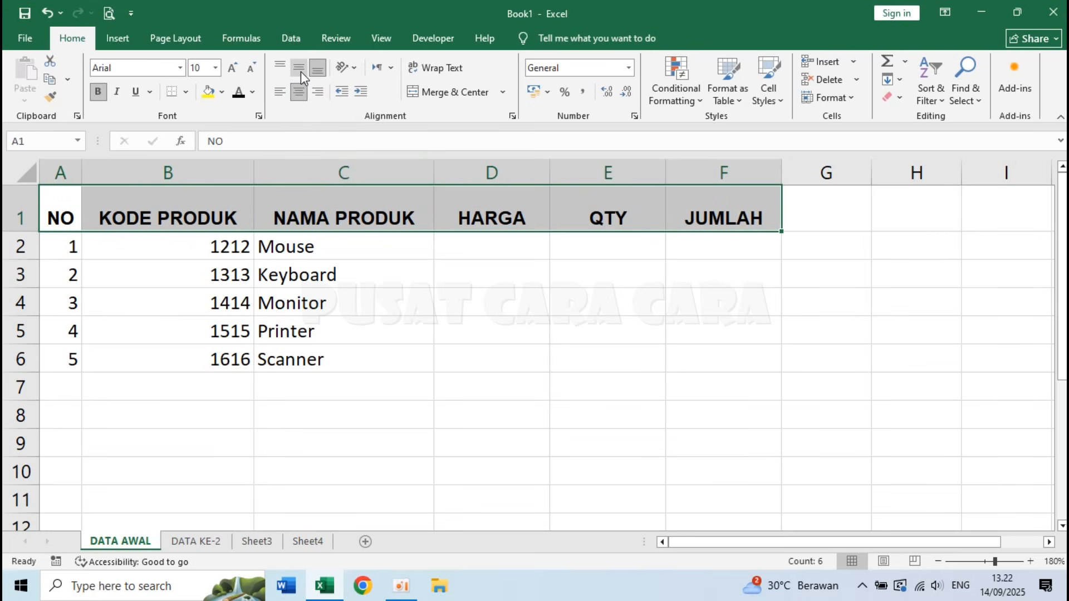
pyautogui.click(300, 71)
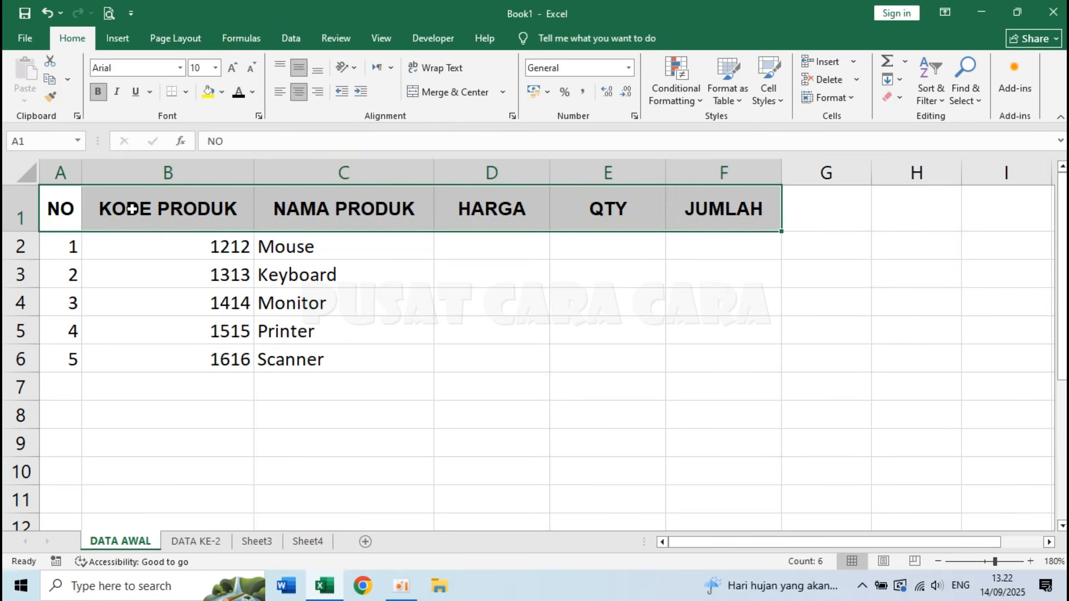
pyautogui.click(318, 69)
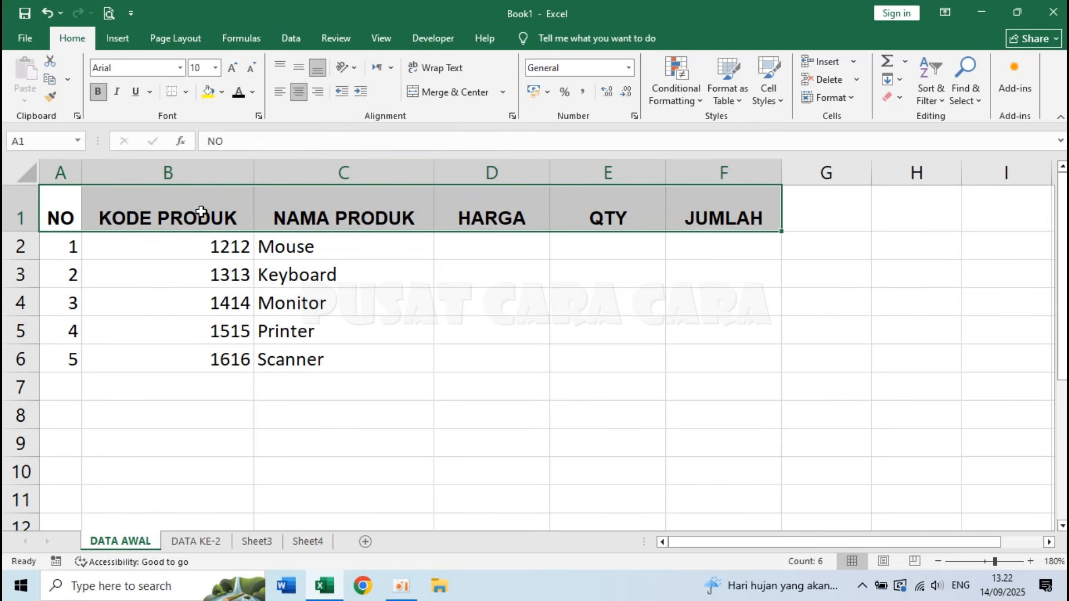
pyautogui.click(298, 68)
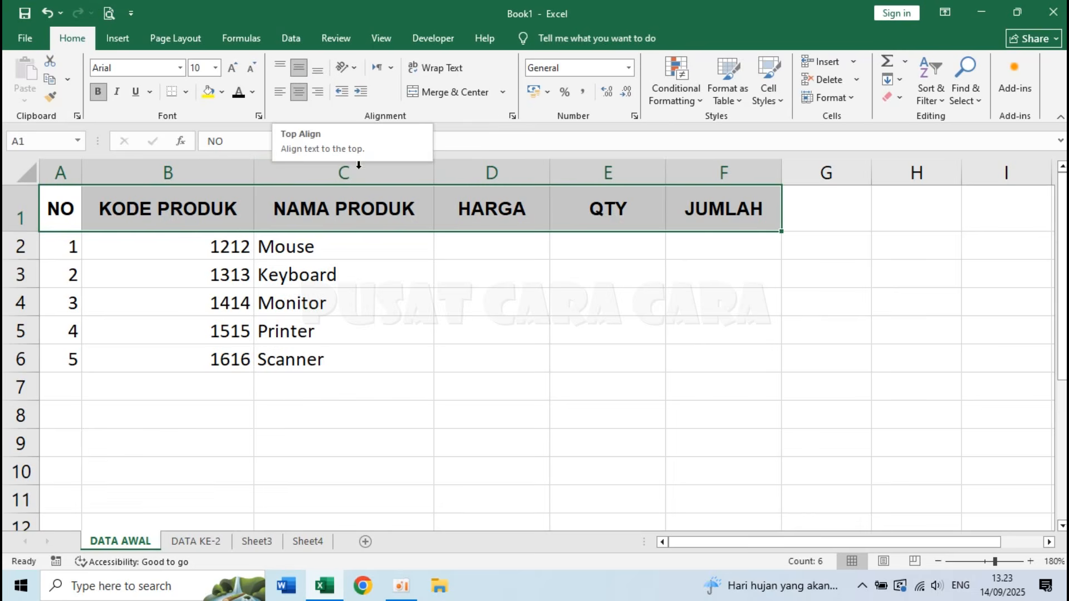
pyautogui.click(185, 255)
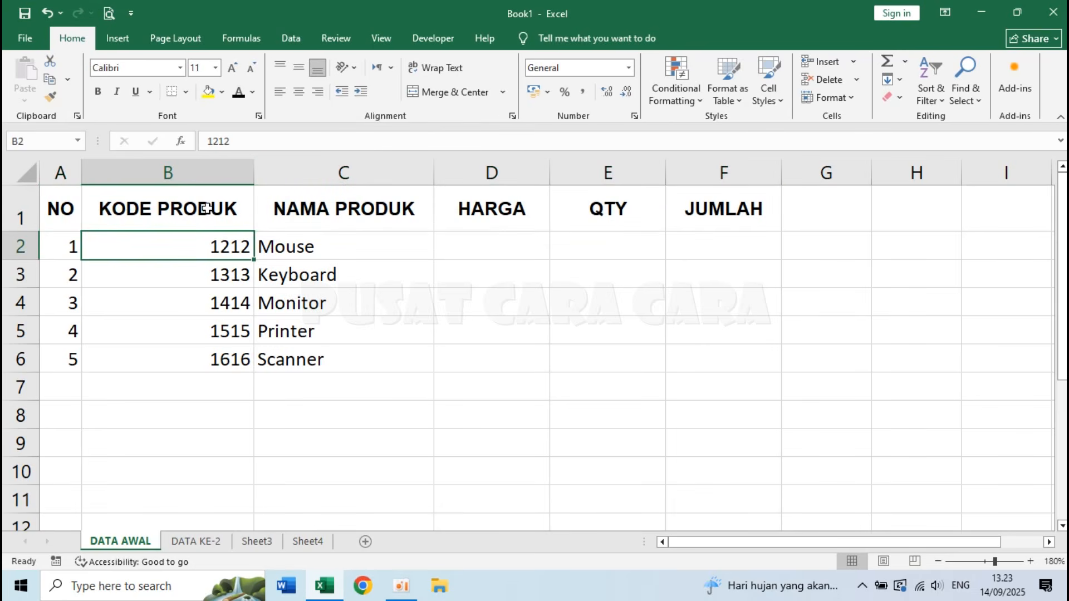
# Step: Wrap the text of the KODE PRODUK header in B1 and test it by narrowing, widening and narrowing column B again
pyautogui.click(144, 202)
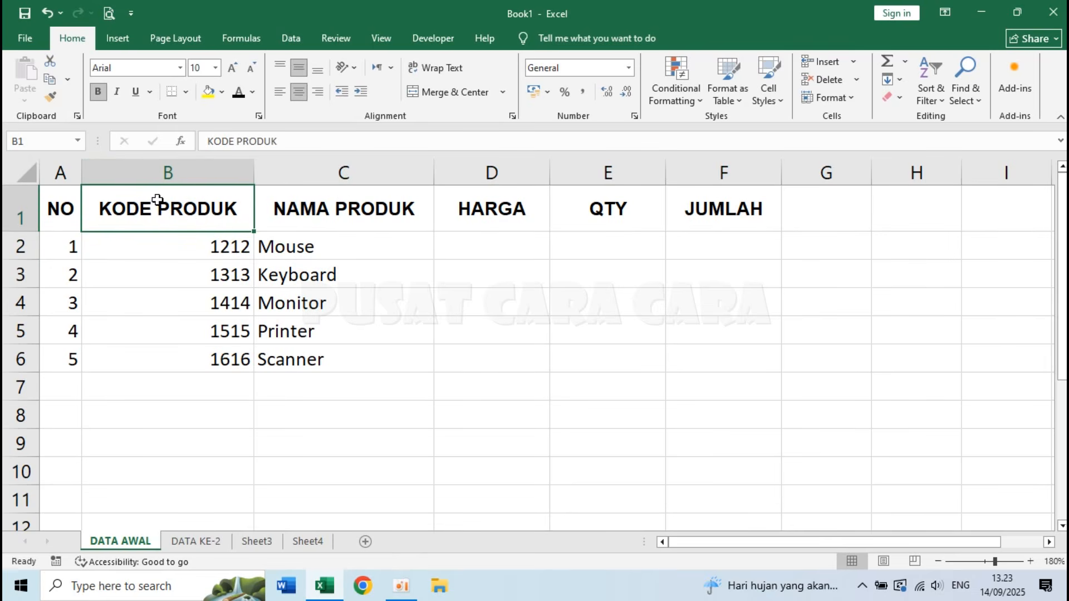
pyautogui.click(443, 68)
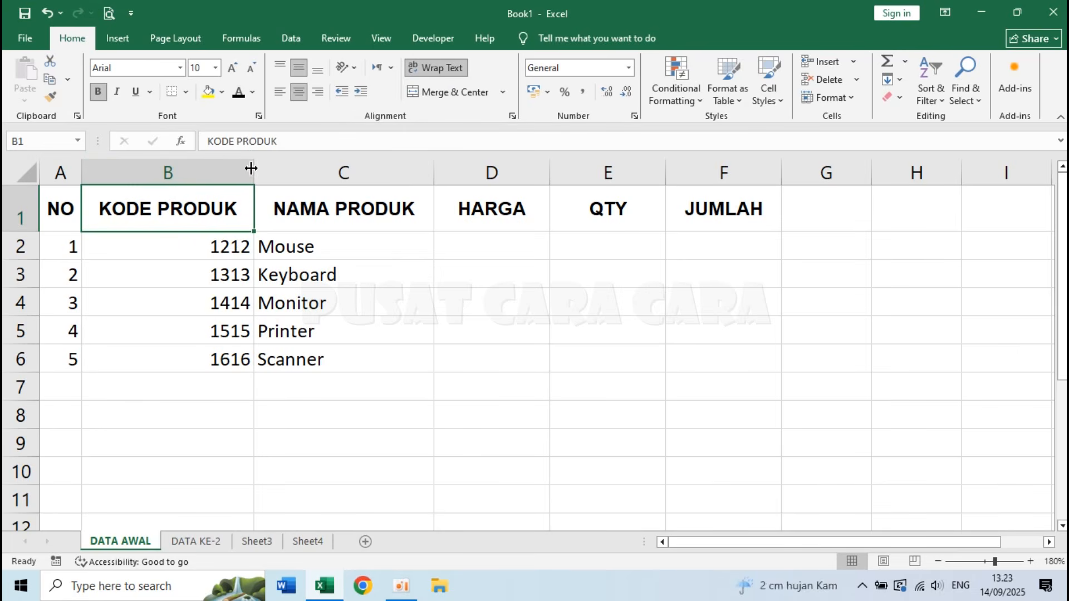
pyautogui.moveTo(255, 170); pyautogui.dragTo(202, 175)
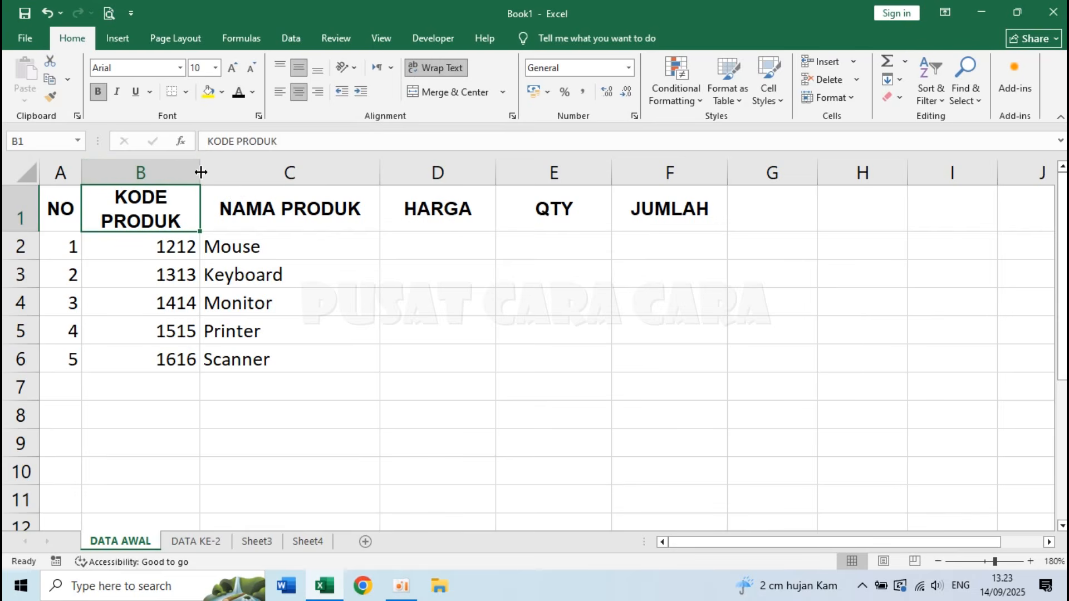
pyautogui.moveTo(201, 172); pyautogui.dragTo(280, 180)
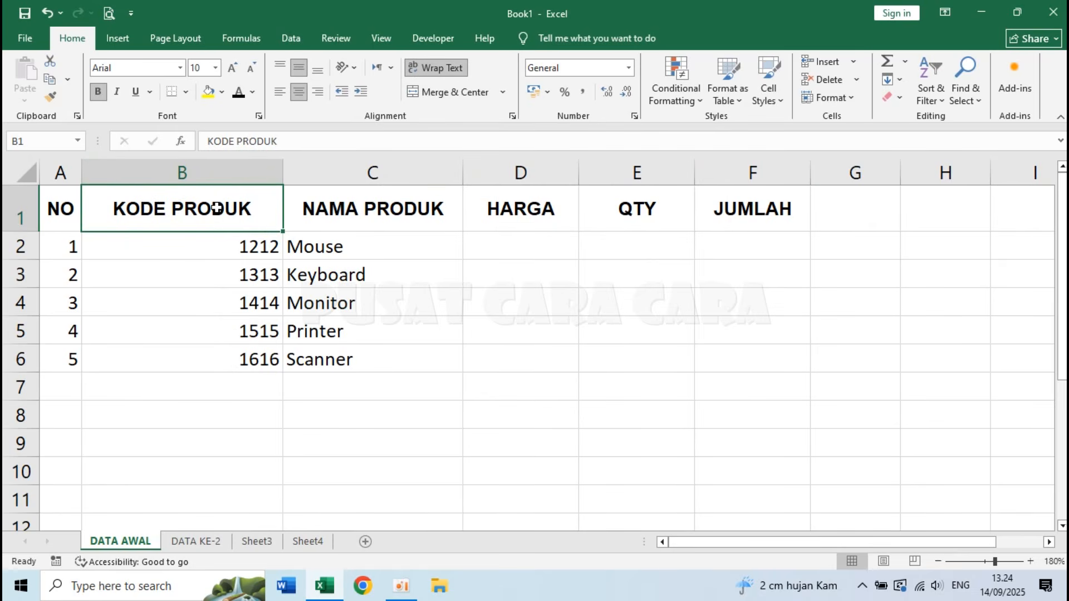
pyautogui.moveTo(284, 169); pyautogui.dragTo(206, 172)
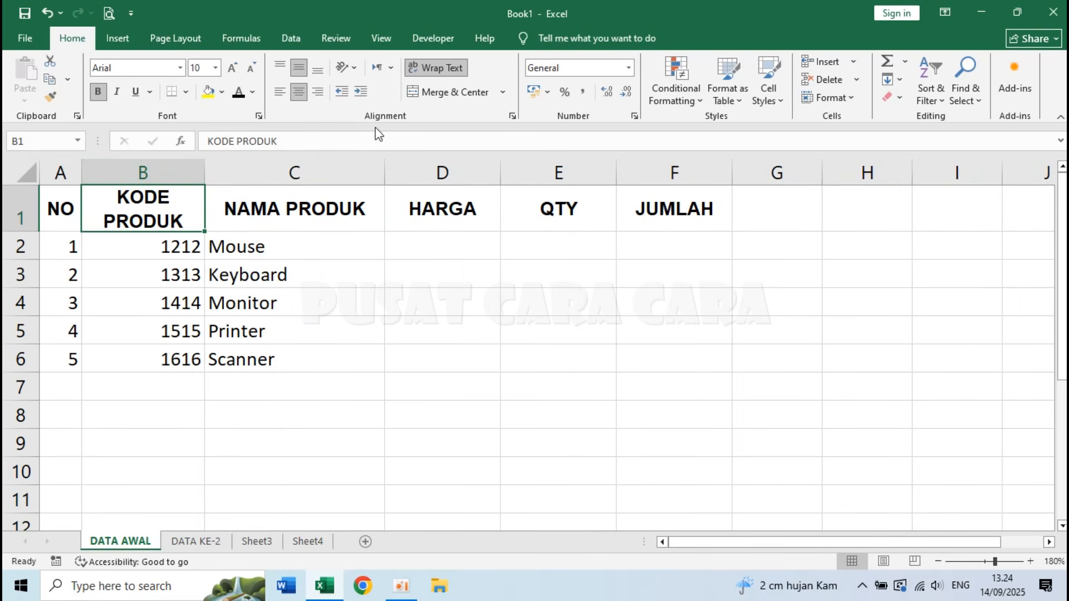
# Step: Turn off text wrapping in B1 and widen column B to fit KODE PRODUK on one line
pyautogui.click(436, 68)
pyautogui.moveTo(206, 167); pyautogui.dragTo(242, 167)
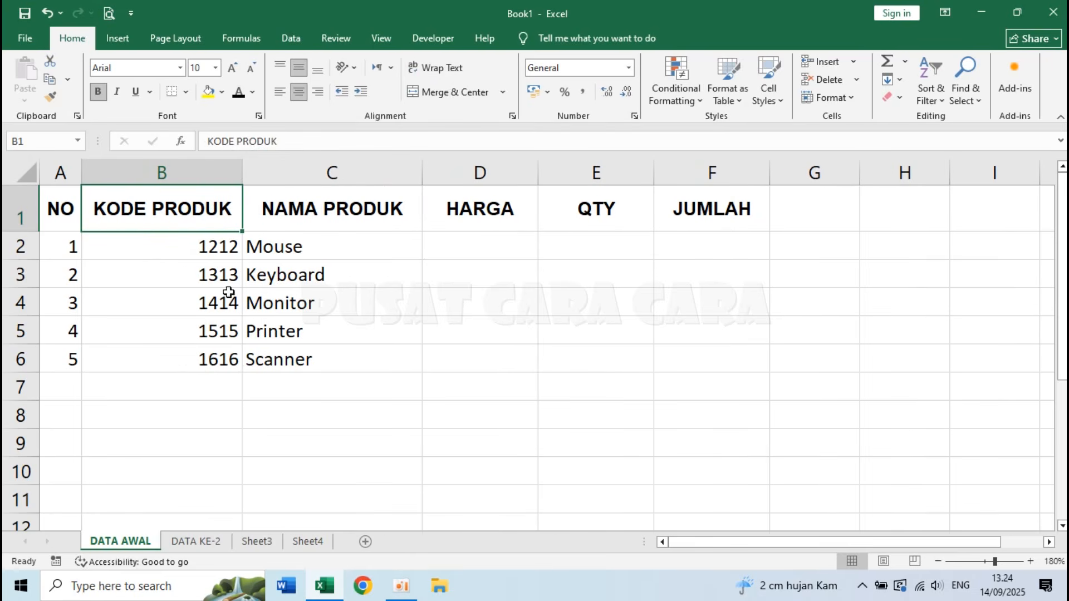
# Step: Replace the space between KODE and PRODUK in B1 with a manual line break inside the cell
pyautogui.doubleClick(155, 207)
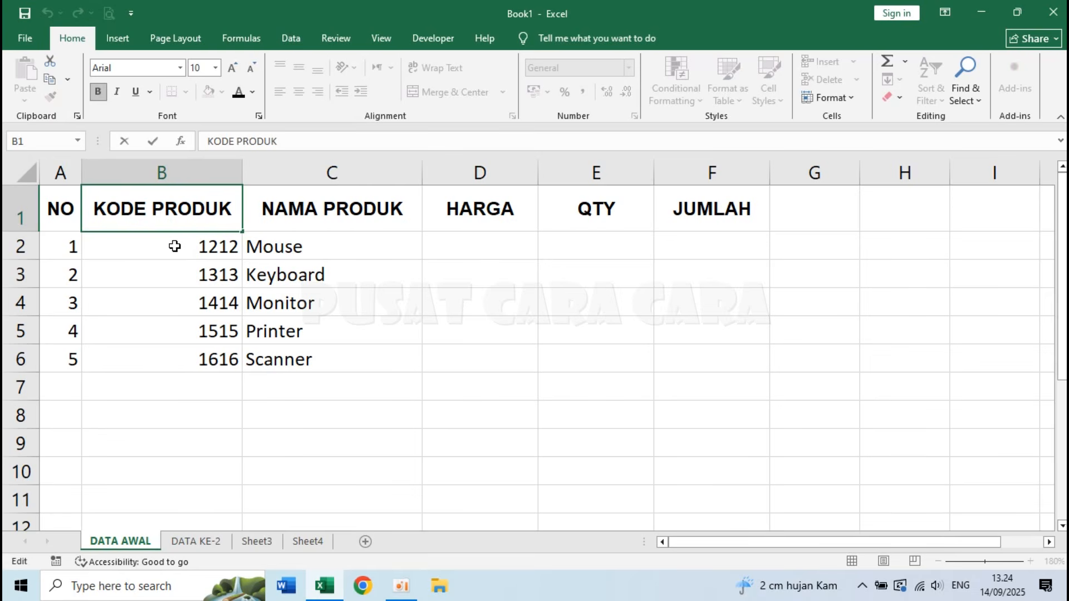
pyautogui.press('BackSpace')
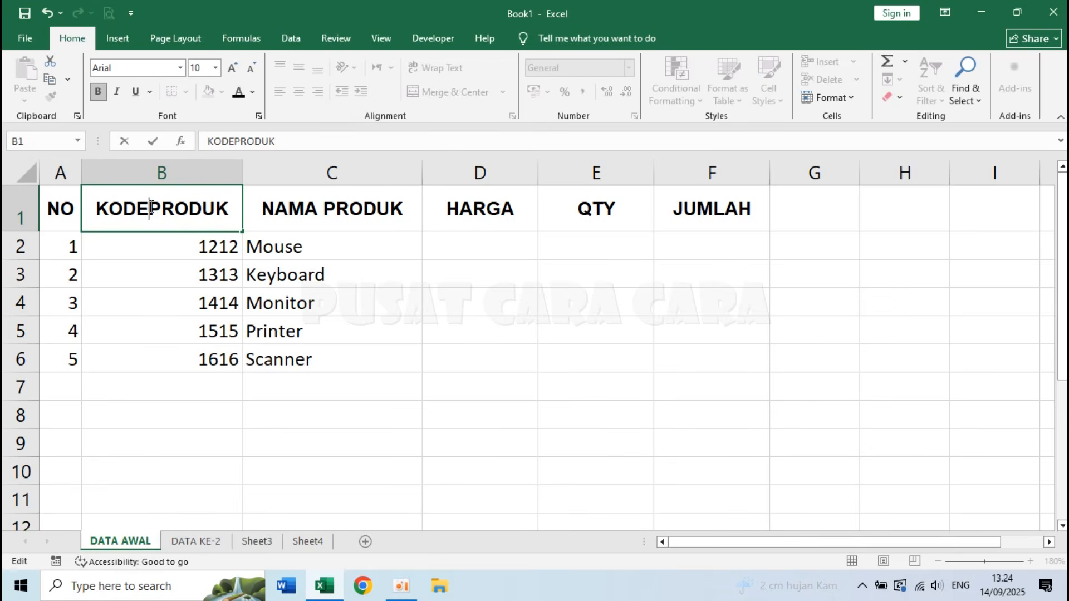
pyautogui.press('alt')
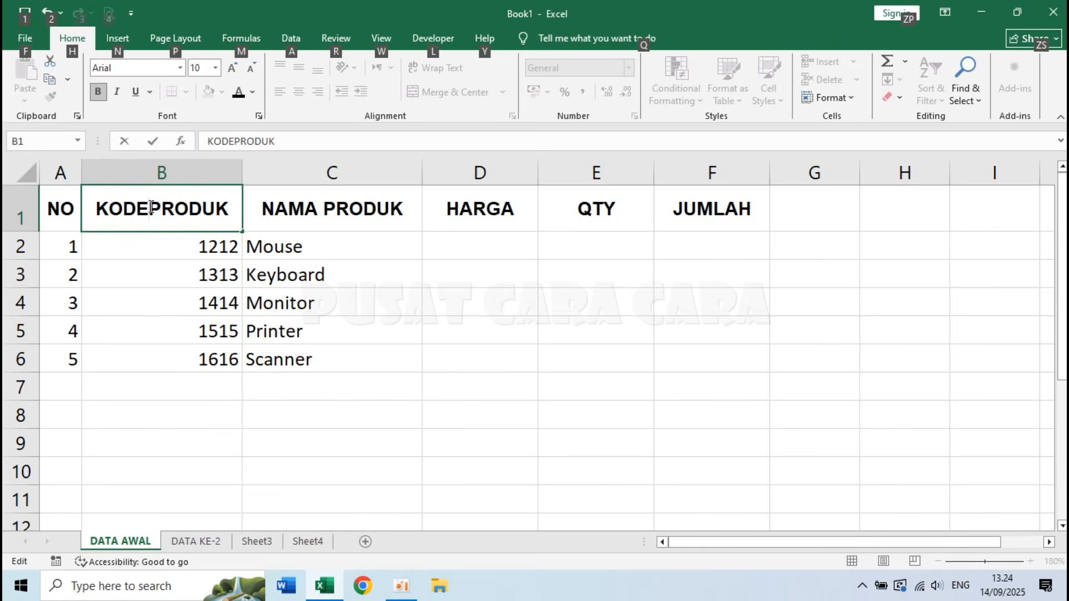
pyautogui.hotkey('alt', 'Return')
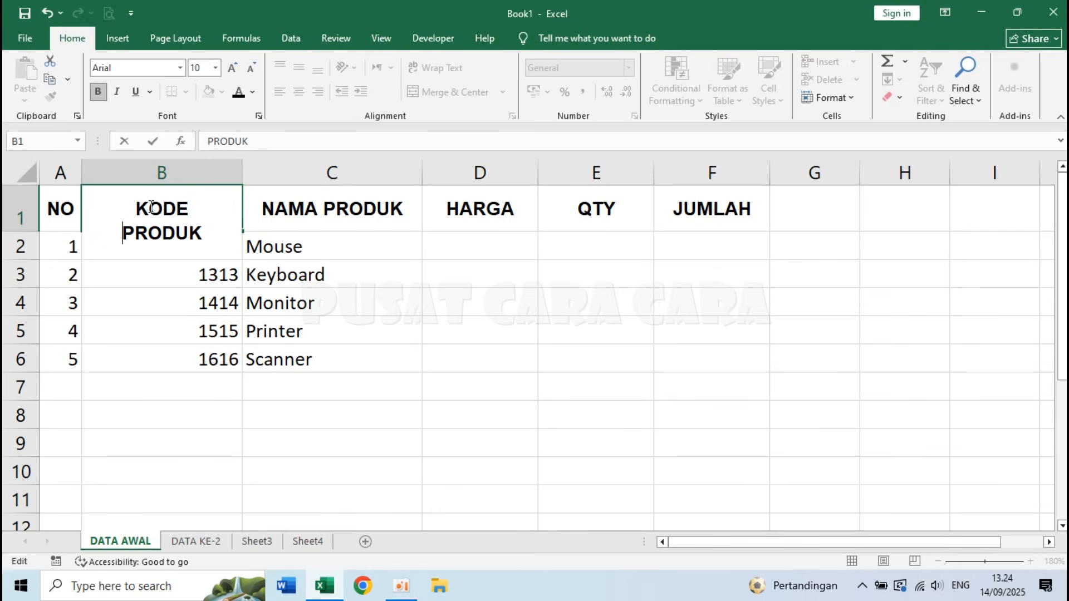
pyautogui.press('Return')
pyautogui.click(178, 217)
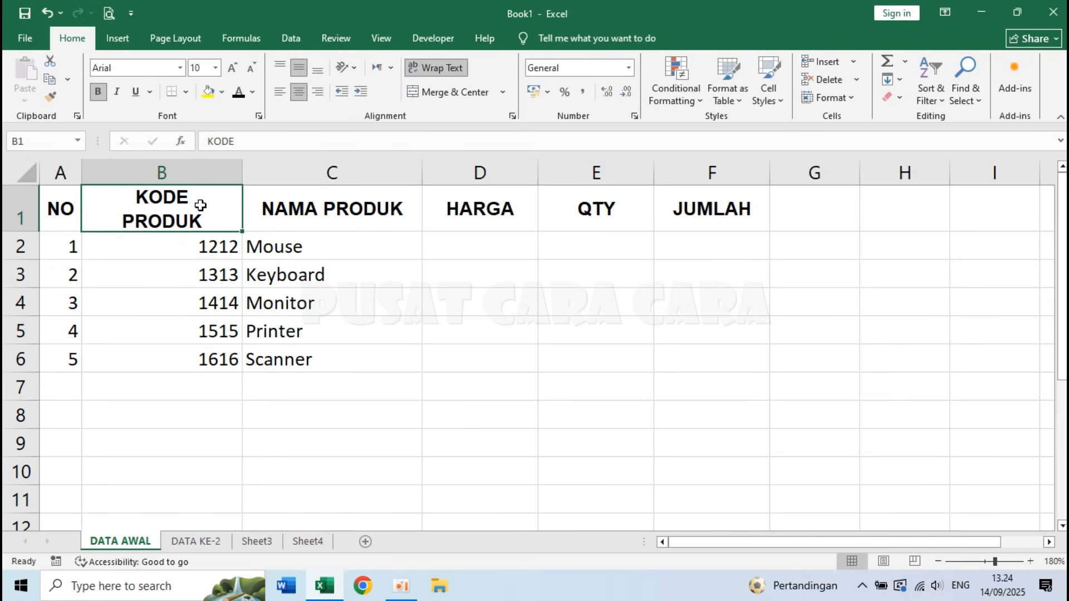
# Step: Widen column B to test the manual line break, and bring the column back to a narrow width
pyautogui.moveTo(241, 168); pyautogui.dragTo(383, 165)
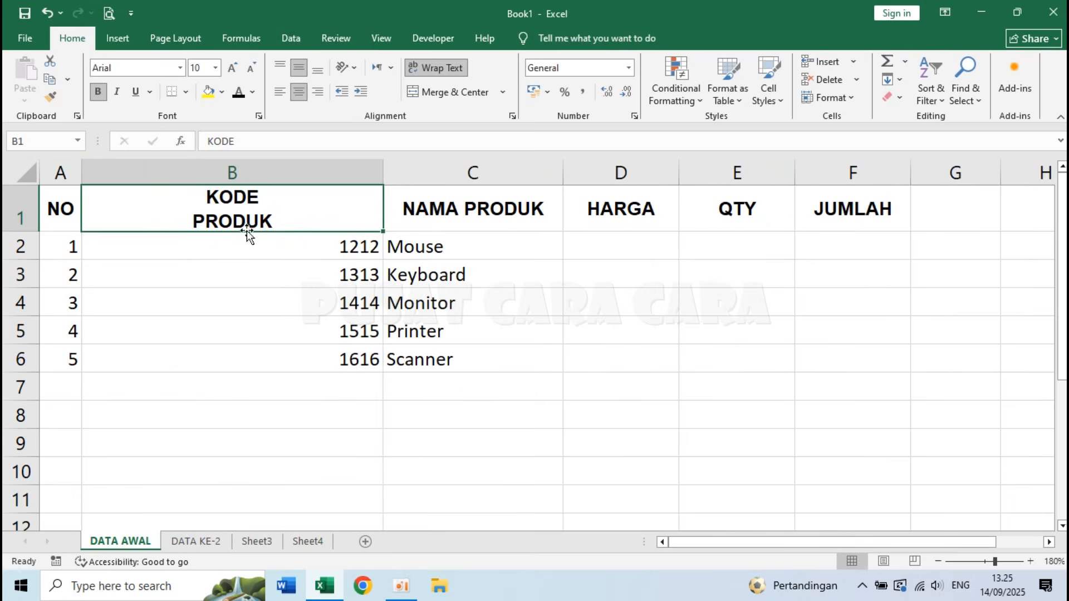
pyautogui.click(331, 163)
pyautogui.moveTo(382, 171); pyautogui.dragTo(210, 178)
pyautogui.click(207, 244)
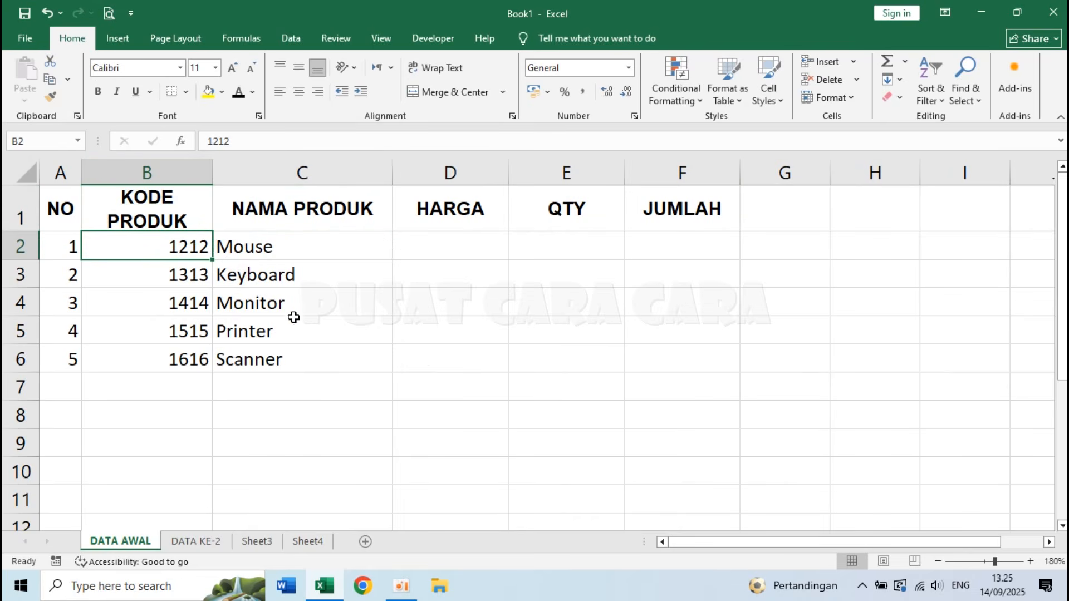
# Step: Switch to the DATA KE-2 sheet and enter the heading NILAI in cell A1
pyautogui.click(201, 542)
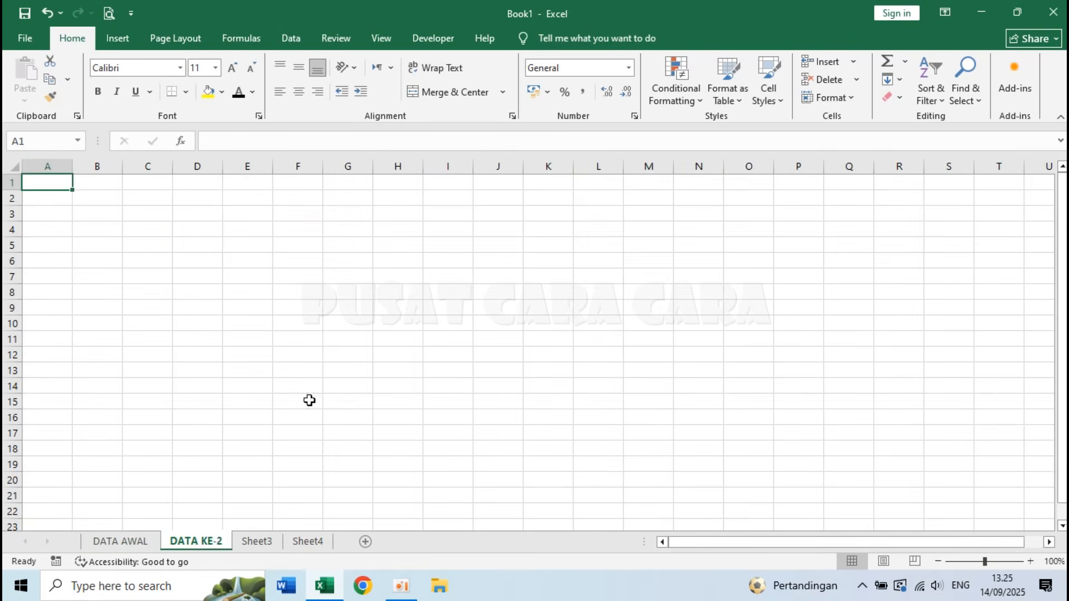
pyautogui.scroll(5, 212, 234)
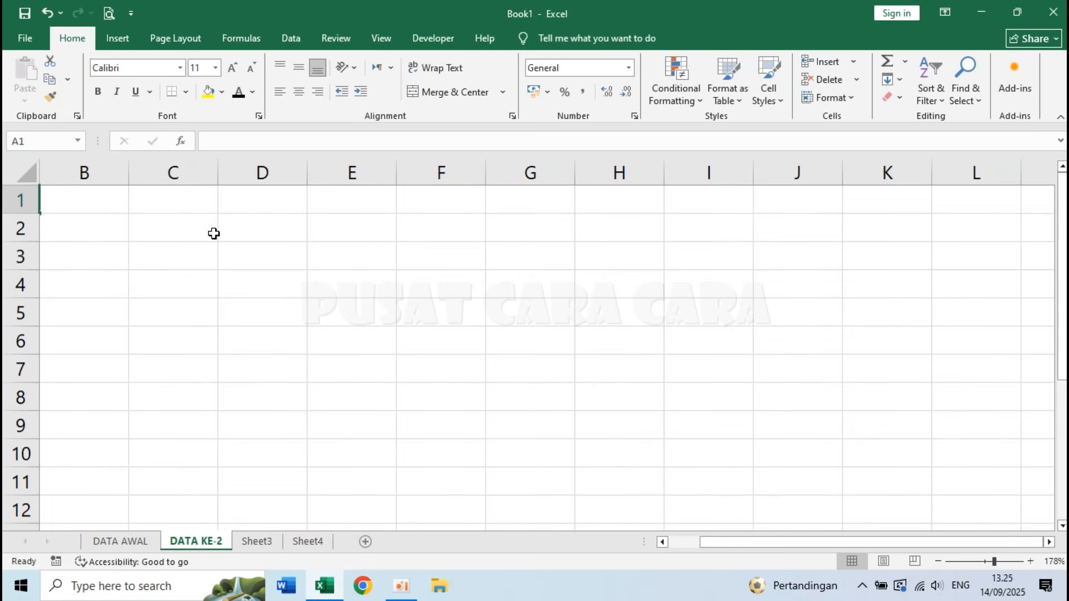
pyautogui.hscroll(-1, 112, 235)
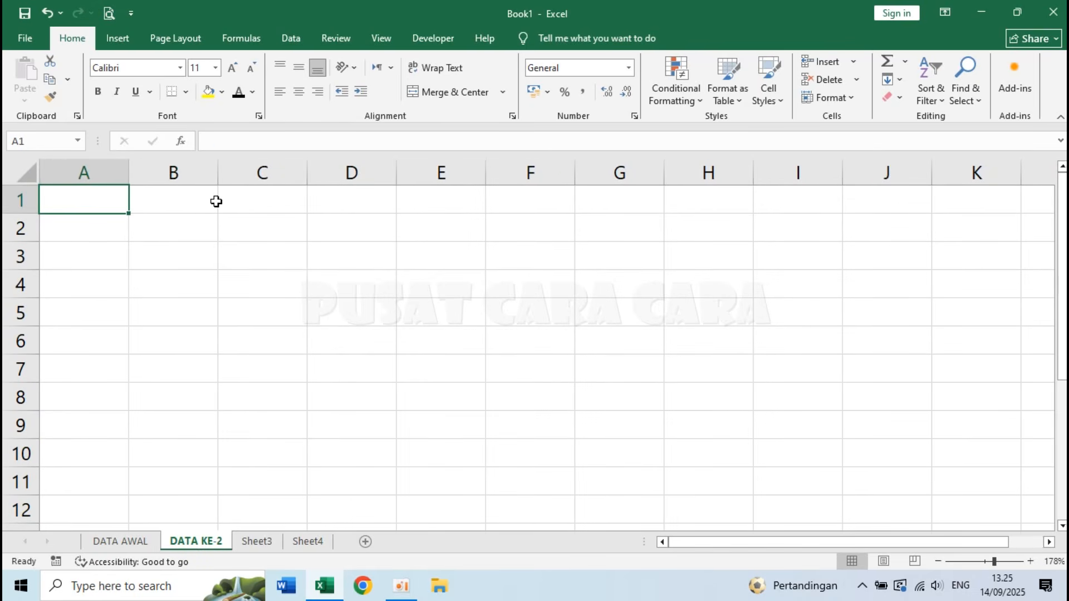
pyautogui.write('nILAI')
pyautogui.press('Return')
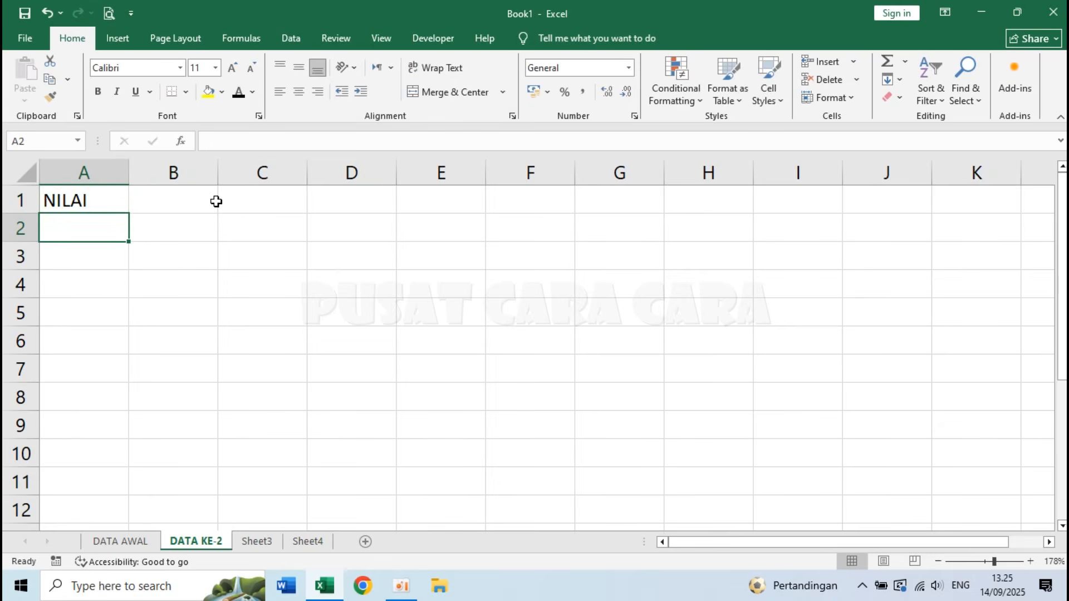
# Step: Enter the subheadings ULANGAN, TUGAS, UTS, UAS and PRAKTIK across cells A2:E2
pyautogui.write('N')
pyautogui.press('BackSpace')
pyautogui.write('ULANG')
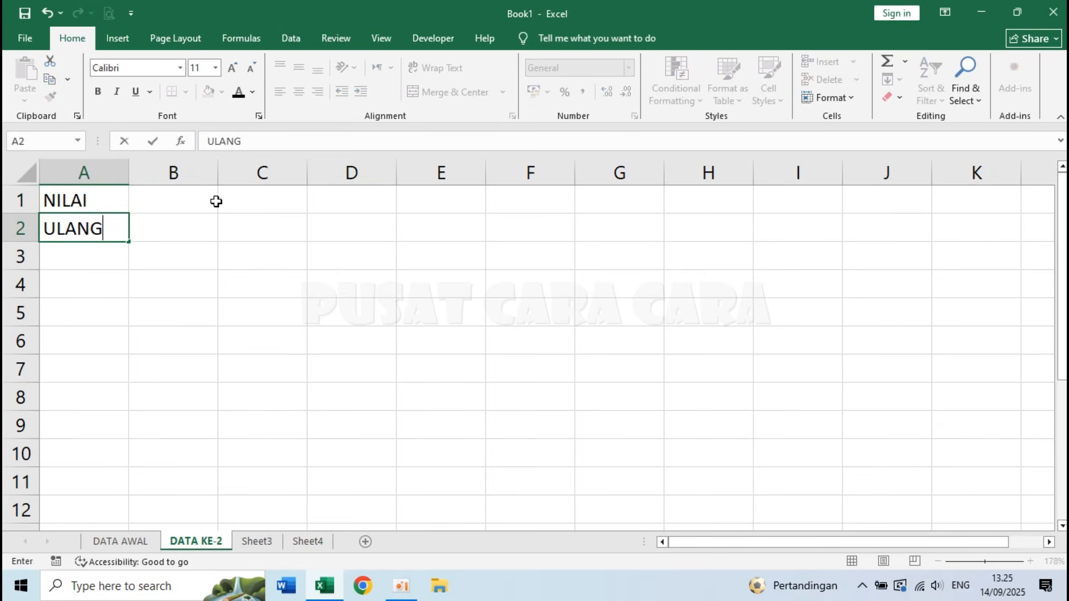
pyautogui.write('AN')
pyautogui.press('Tab')
pyautogui.write('TUGAS')
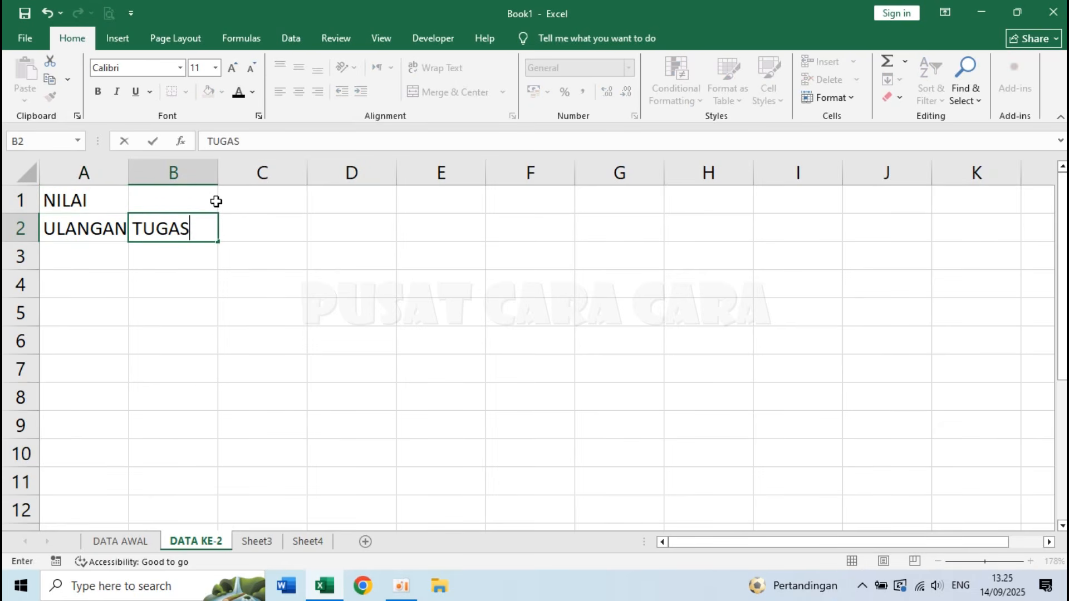
pyautogui.press('Tab')
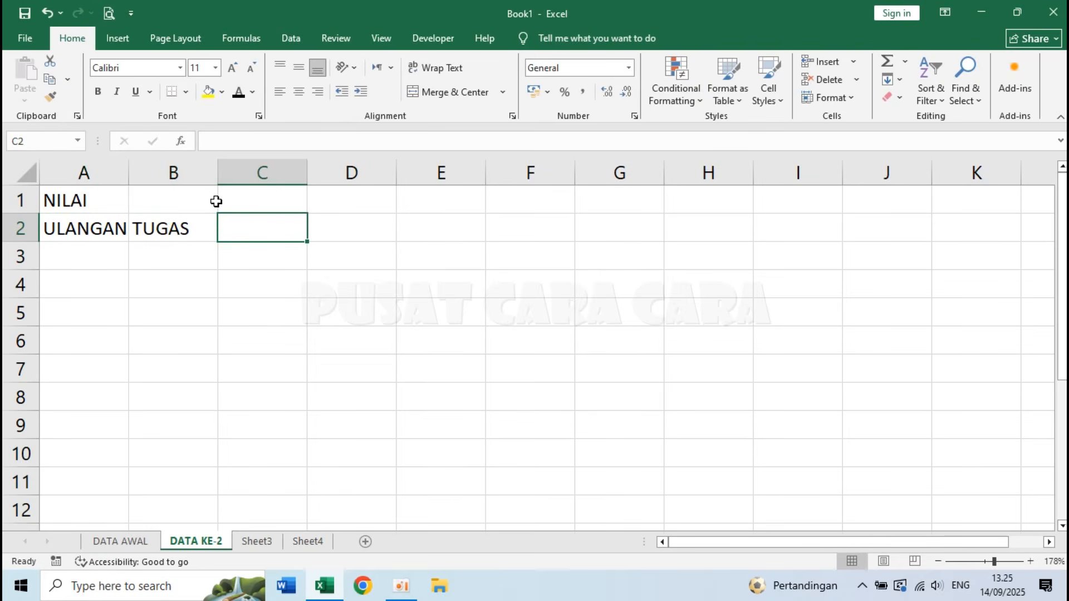
pyautogui.write('UTS')
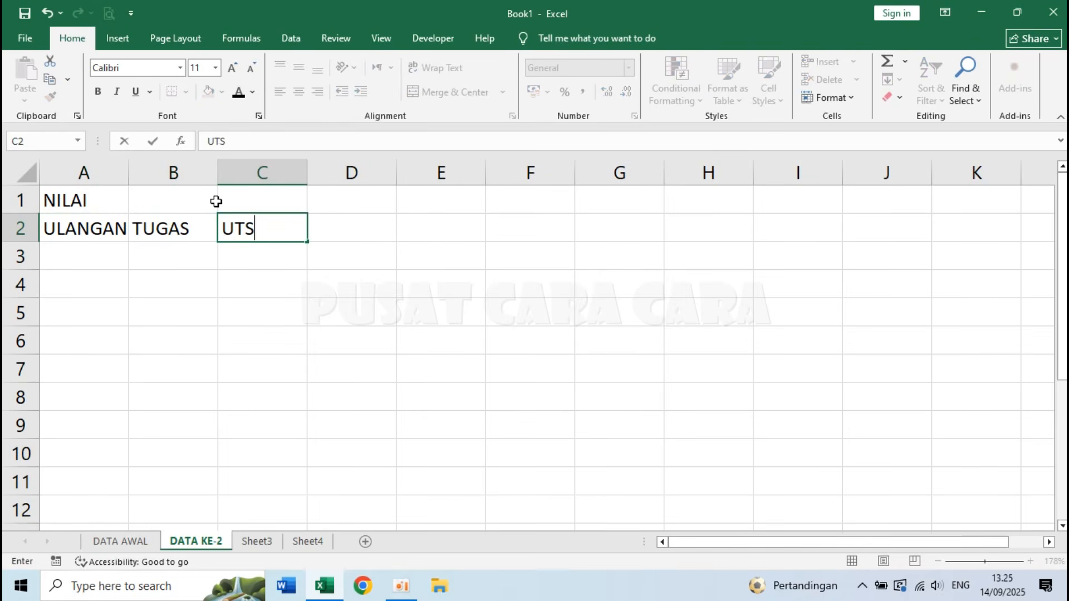
pyautogui.press('Tab')
pyautogui.write('UAS')
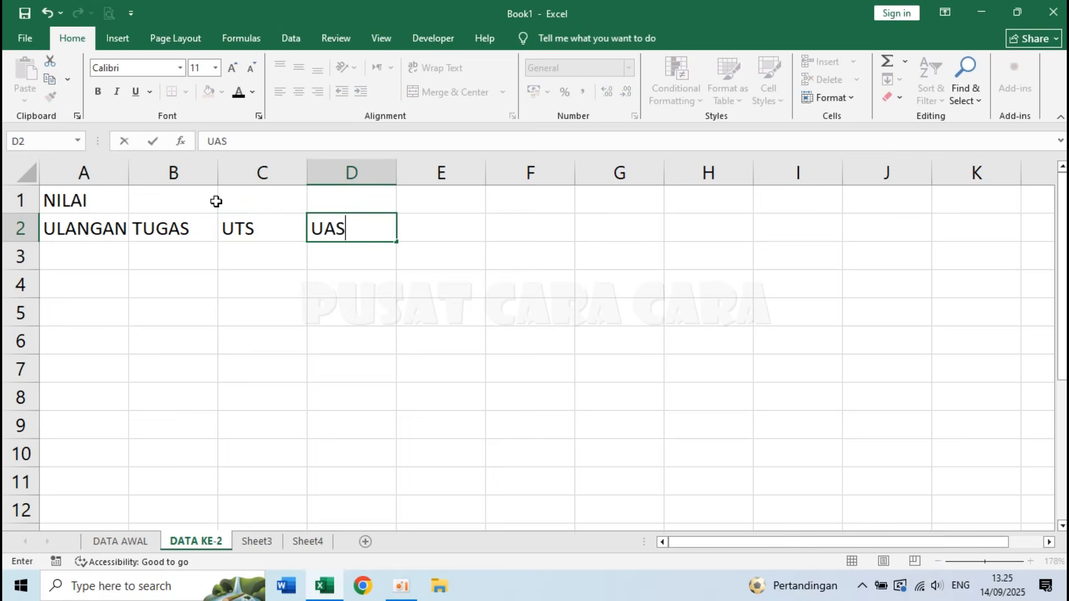
pyautogui.press('Return')
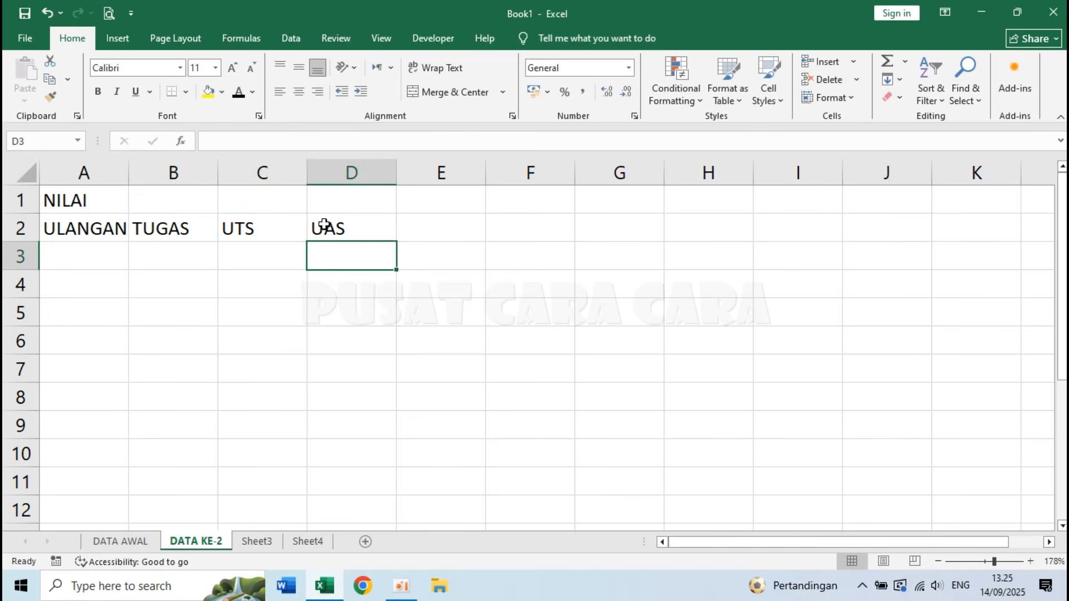
pyautogui.click(424, 235)
pyautogui.write('PRAKTIK')
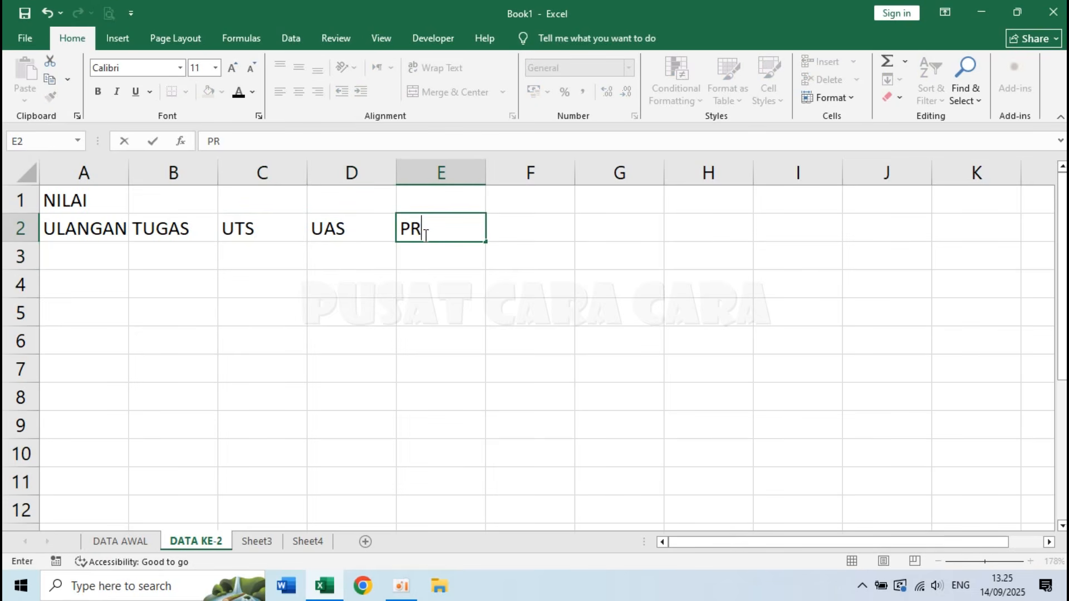
pyautogui.press('Return')
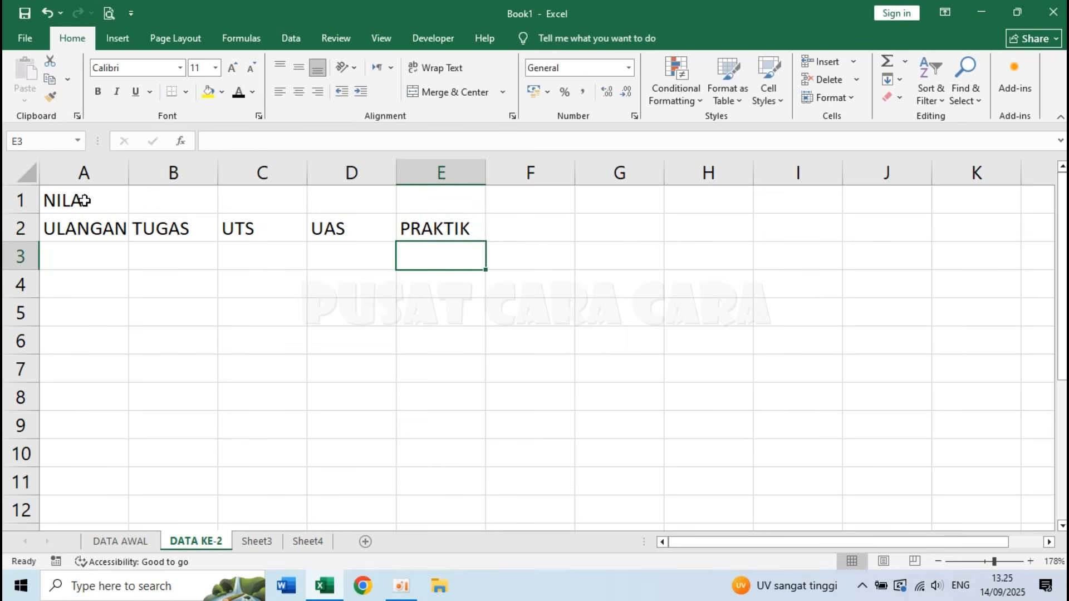
pyautogui.moveTo(84, 201); pyautogui.dragTo(453, 203)
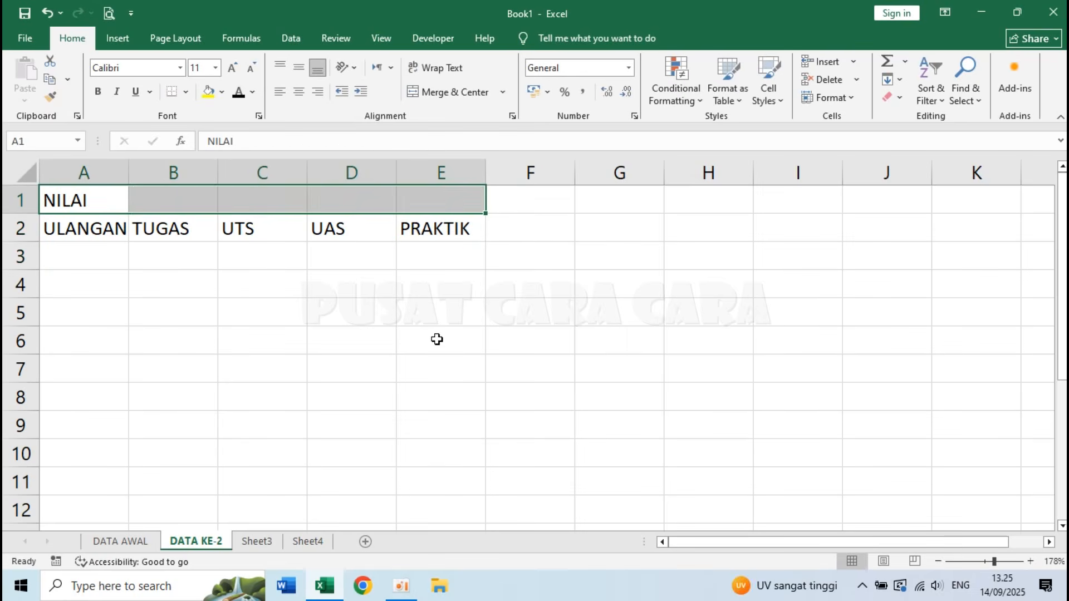
pyautogui.click(437, 339)
pyautogui.click(86, 201)
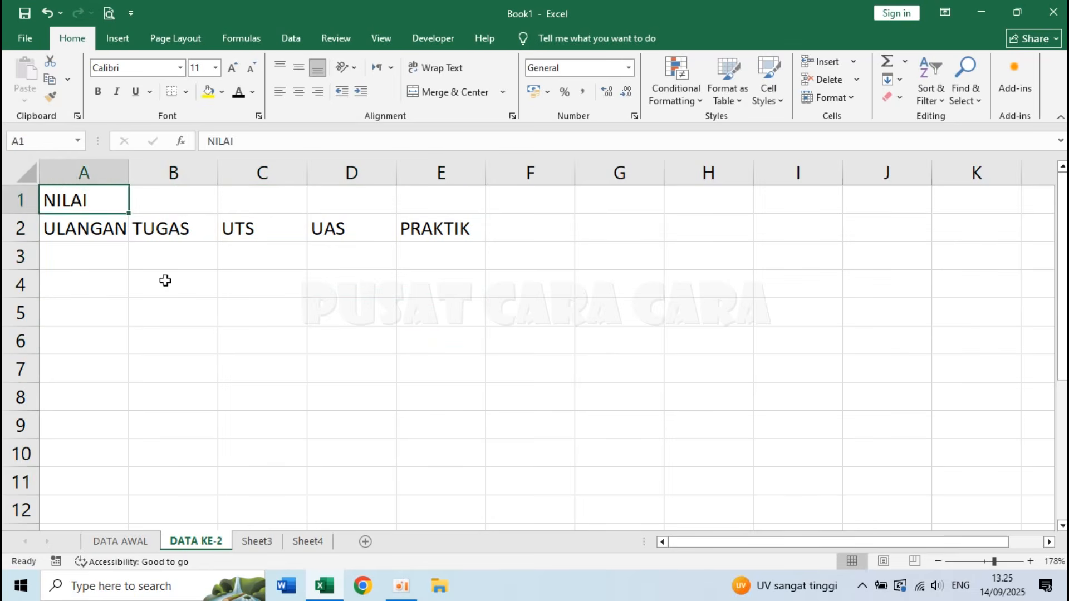
# Step: Merge cells A1:E1 on the DATA KE-2 sheet and center the NILAI heading across them
pyautogui.click(166, 281)
pyautogui.moveTo(74, 199); pyautogui.dragTo(439, 198)
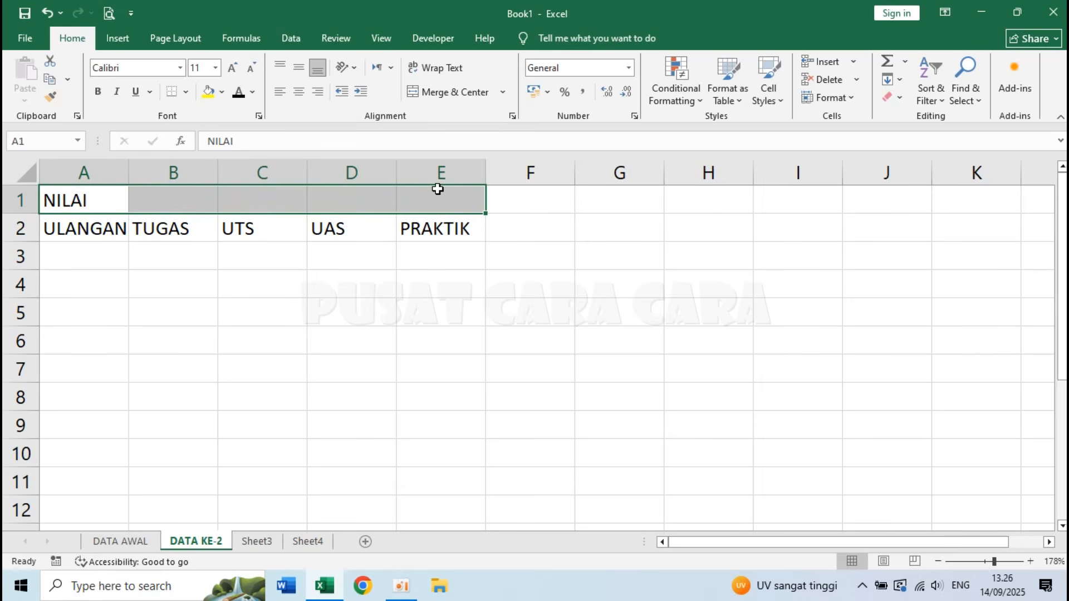
pyautogui.click(453, 94)
pyautogui.click(442, 269)
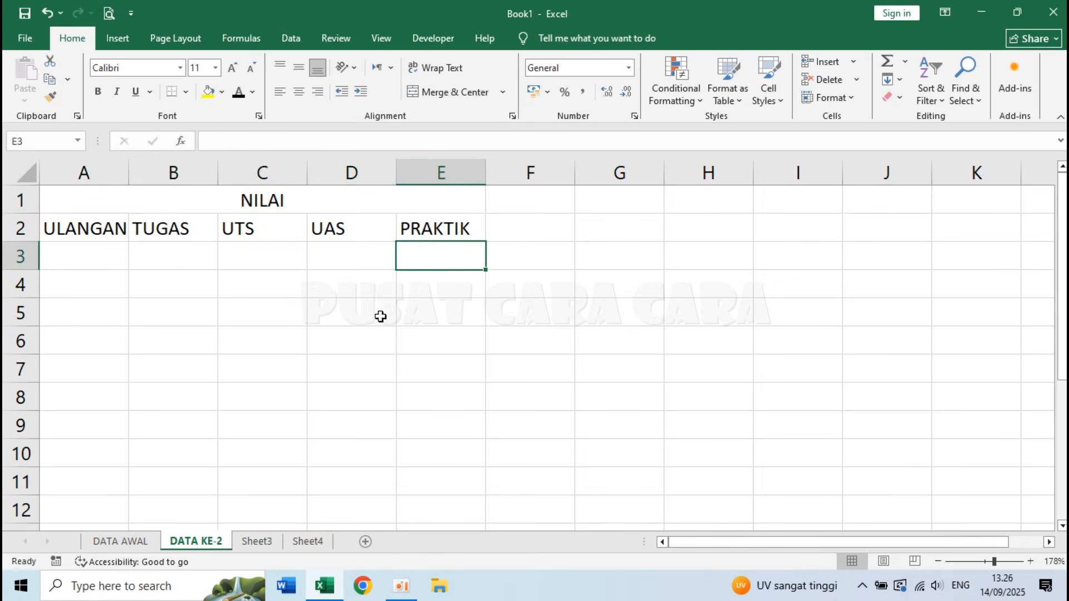
# Step: Center the subheadings ULANGAN through PRAKTIK horizontally in cells A2:E2
pyautogui.moveTo(102, 229); pyautogui.dragTo(445, 233)
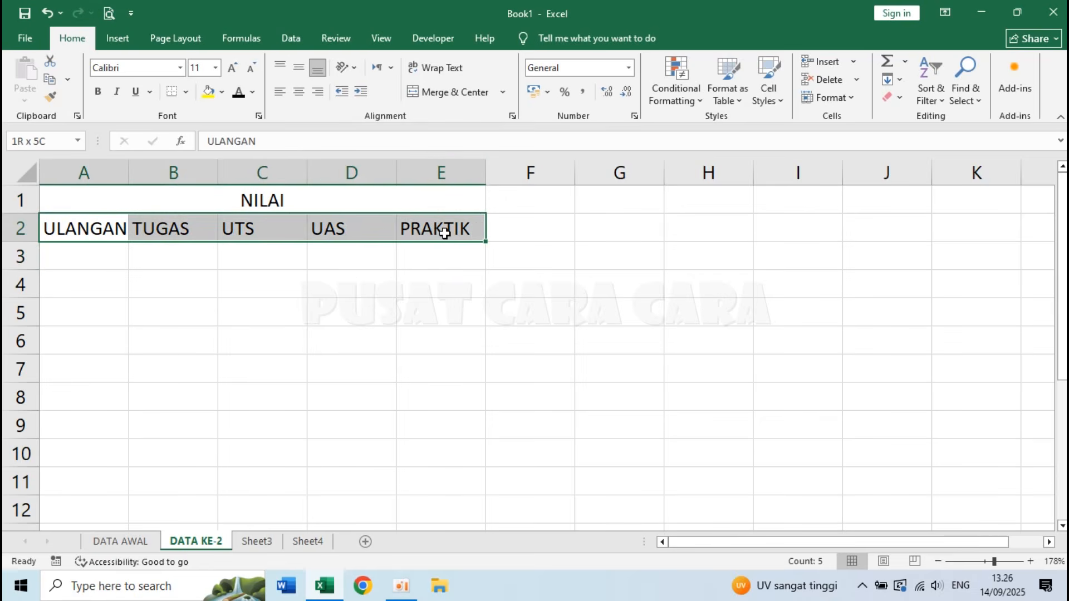
pyautogui.click(300, 93)
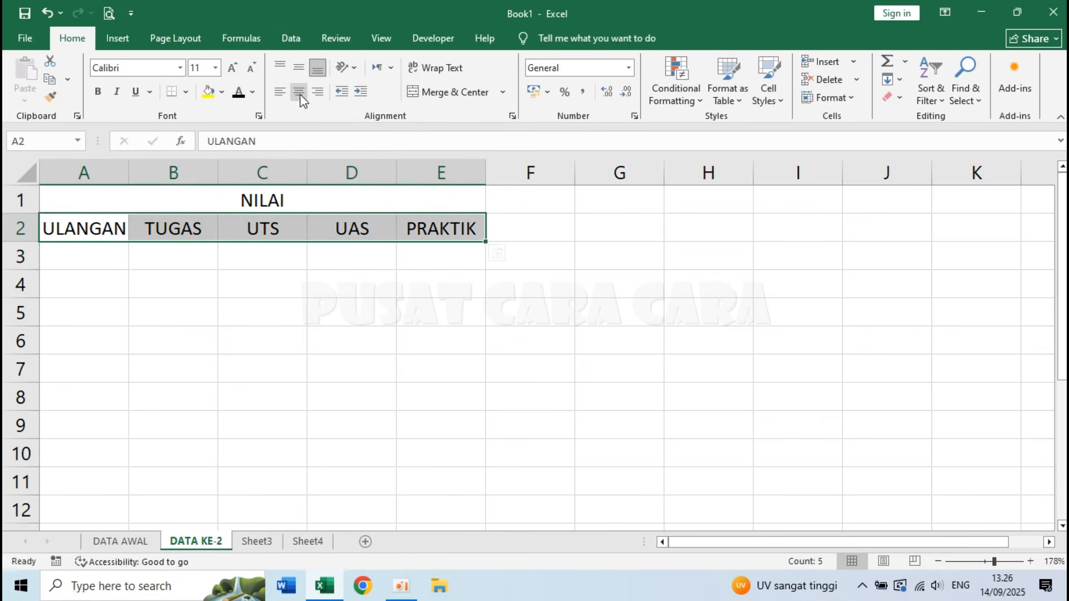
pyautogui.click(386, 302)
pyautogui.click(335, 203)
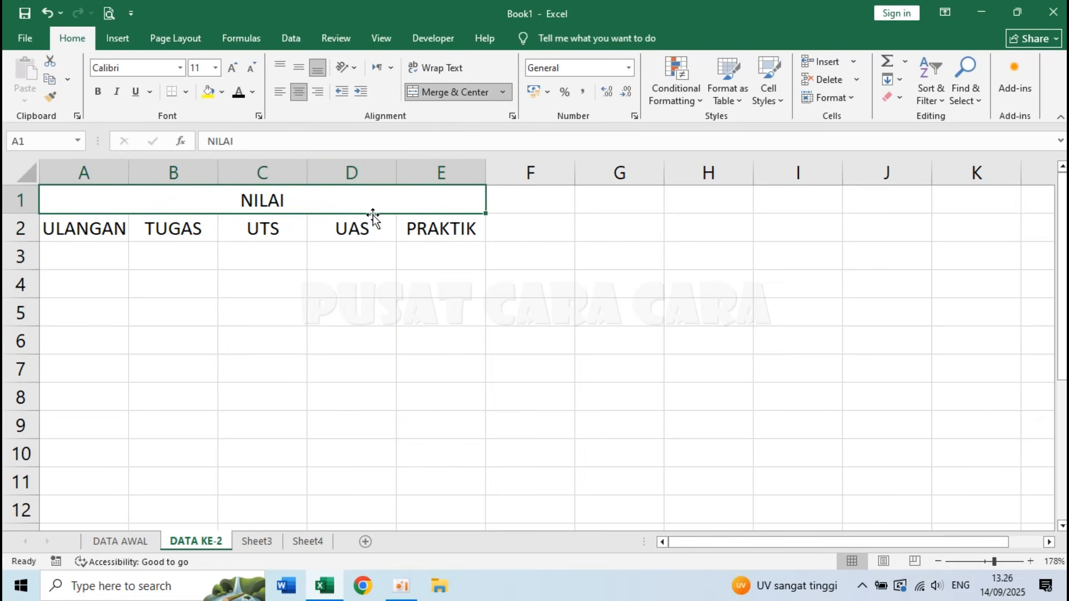
pyautogui.click(108, 234)
pyautogui.click(155, 232)
pyautogui.click(279, 225)
pyautogui.click(358, 227)
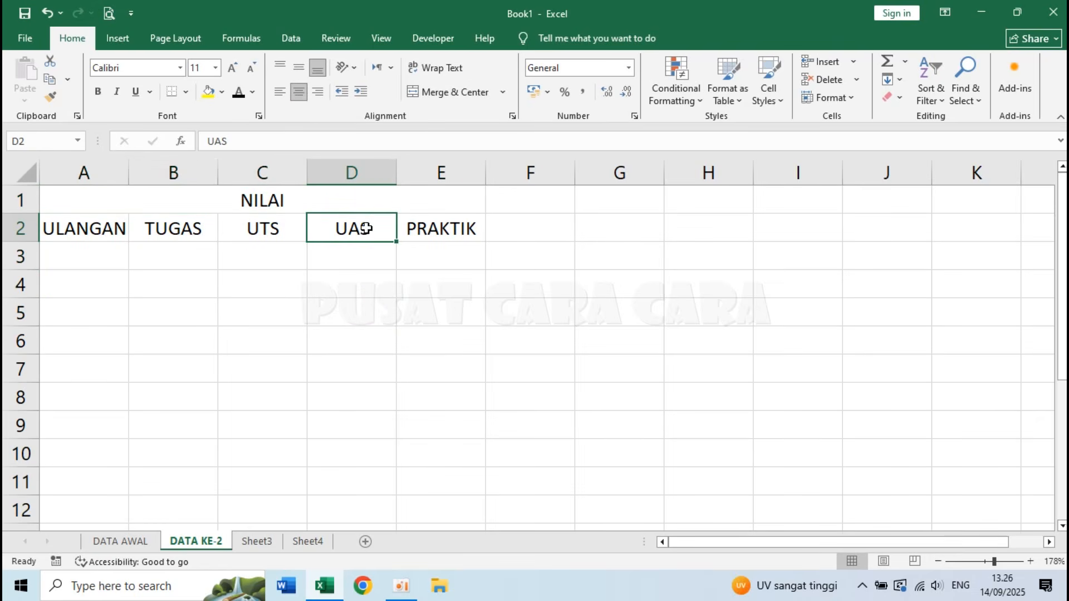
# Step: On the DATA AWAL sheet, try merging the empty block D4:F7 into one cell, and unmerge it
pyautogui.click(136, 541)
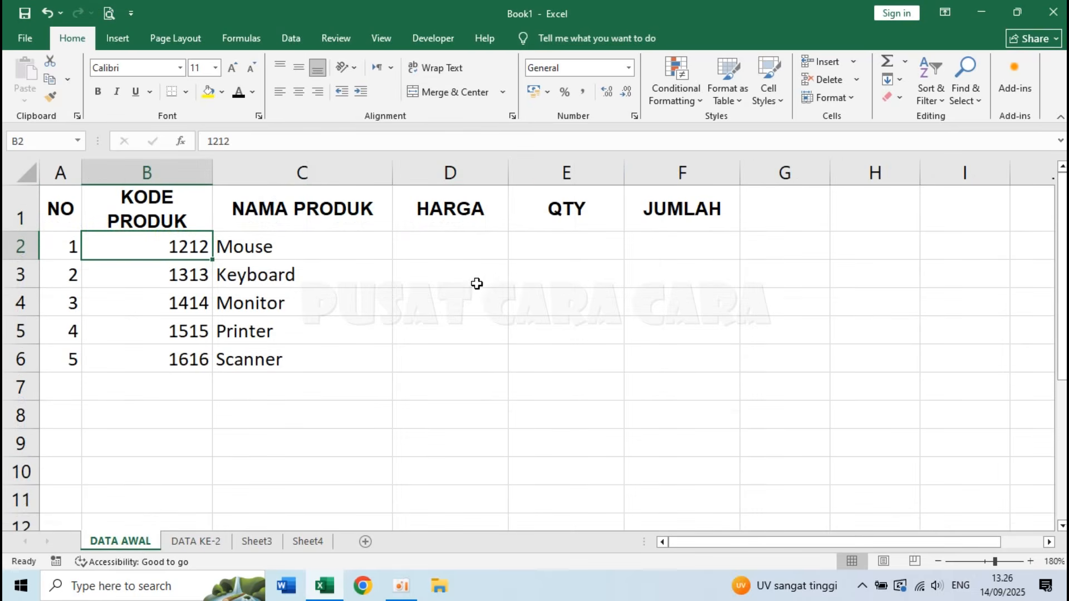
pyautogui.moveTo(477, 295); pyautogui.dragTo(672, 376)
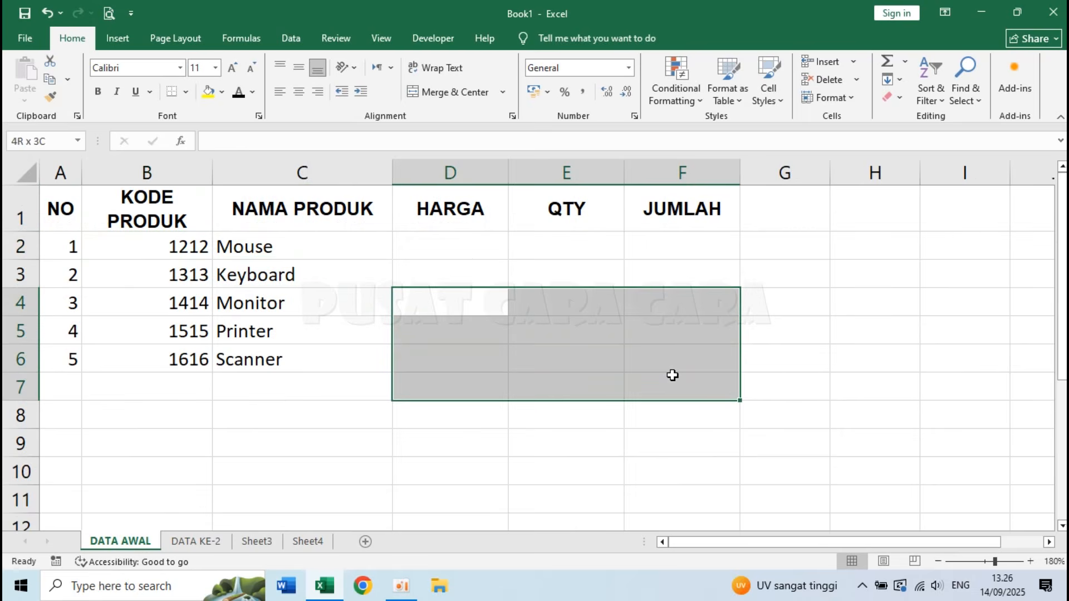
pyautogui.click(447, 92)
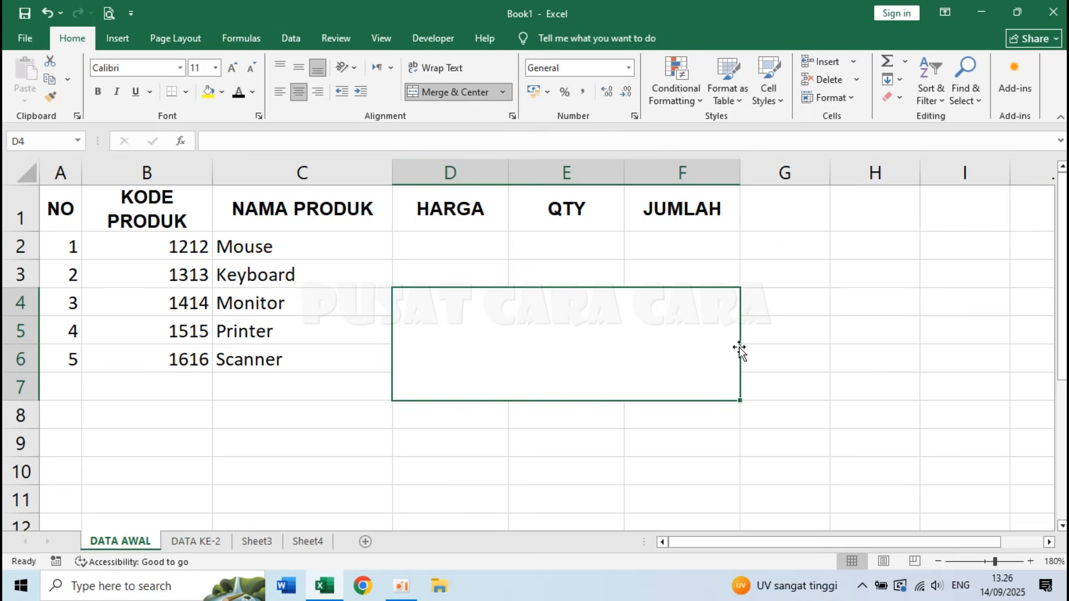
pyautogui.click(832, 334)
pyautogui.click(604, 325)
pyautogui.click(449, 92)
pyautogui.click(429, 264)
pyautogui.click(388, 303)
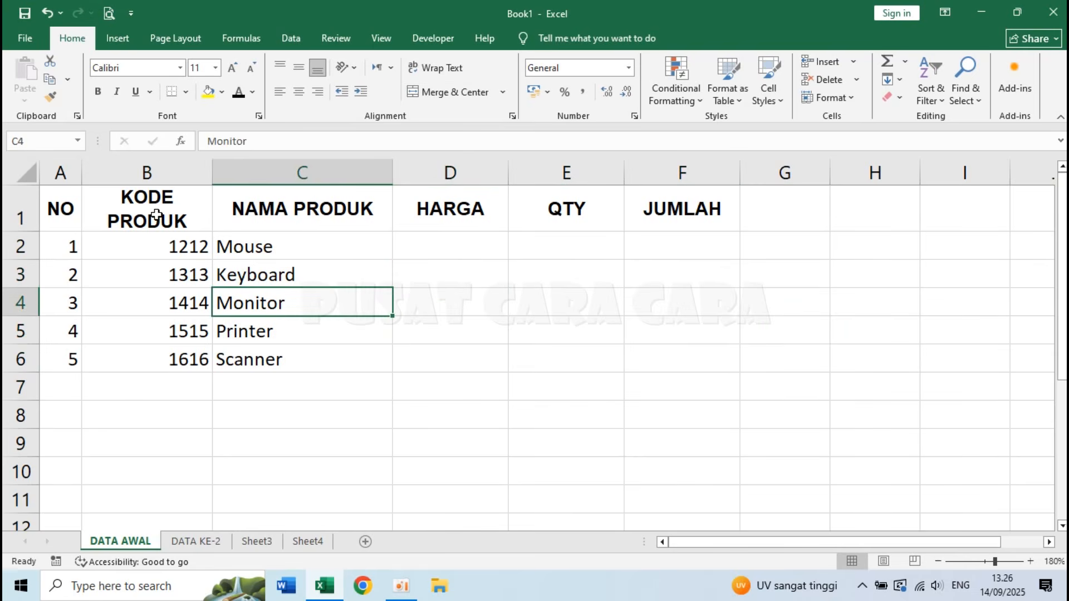
pyautogui.click(259, 217)
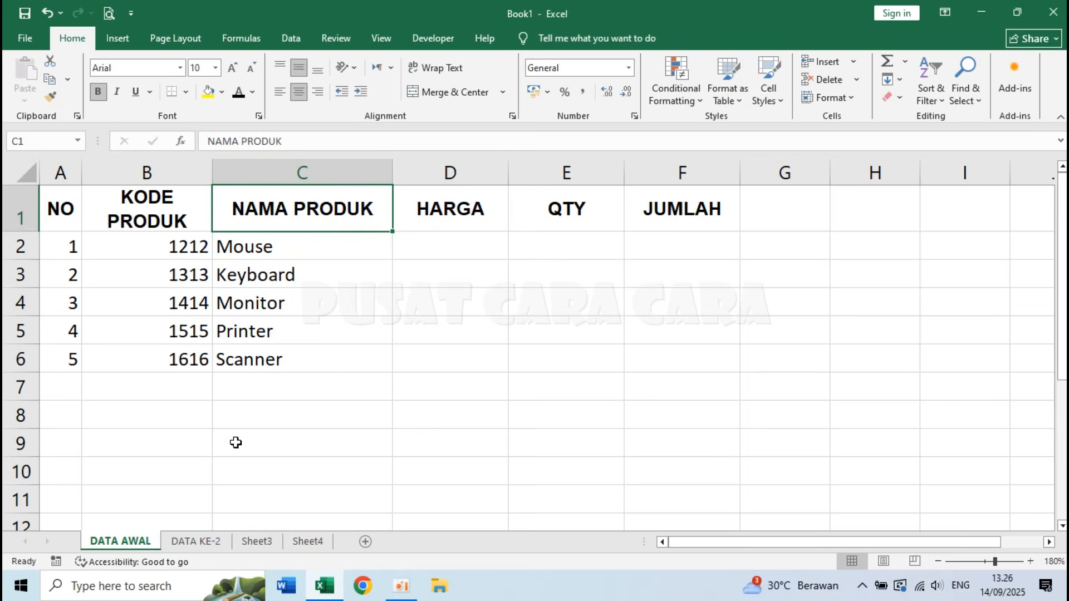
# Step: Switch to Sheet3 and enter the month names JANUARI, FEBRUARI, MARET, APRIL and MEI across cells A1:E1
pyautogui.click(254, 541)
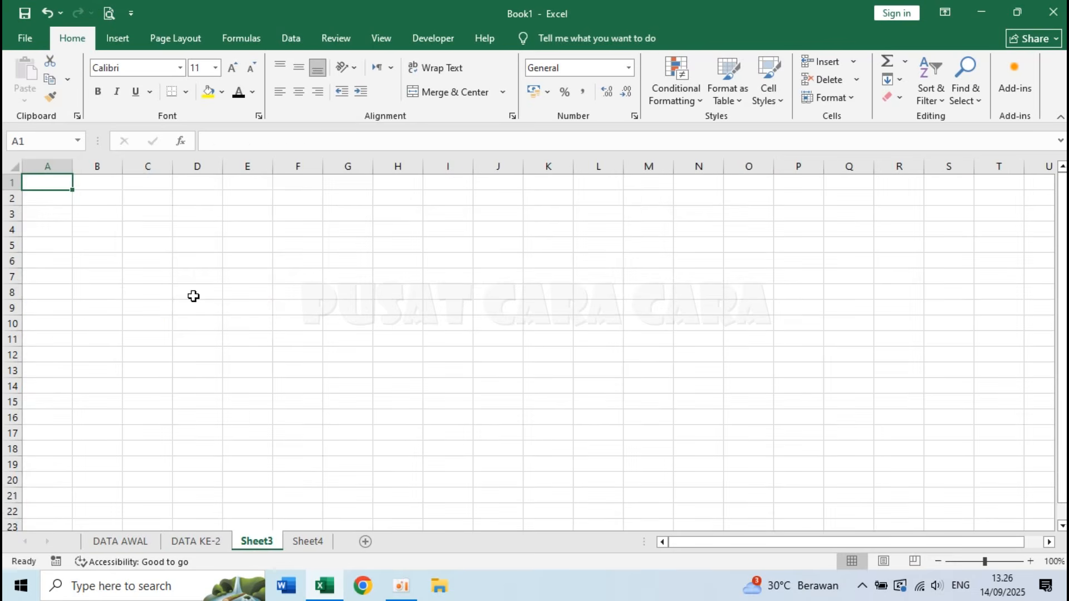
pyautogui.keyDown('ctrl'); pyautogui.scroll(4, 193, 296); pyautogui.keyUp('ctrl')
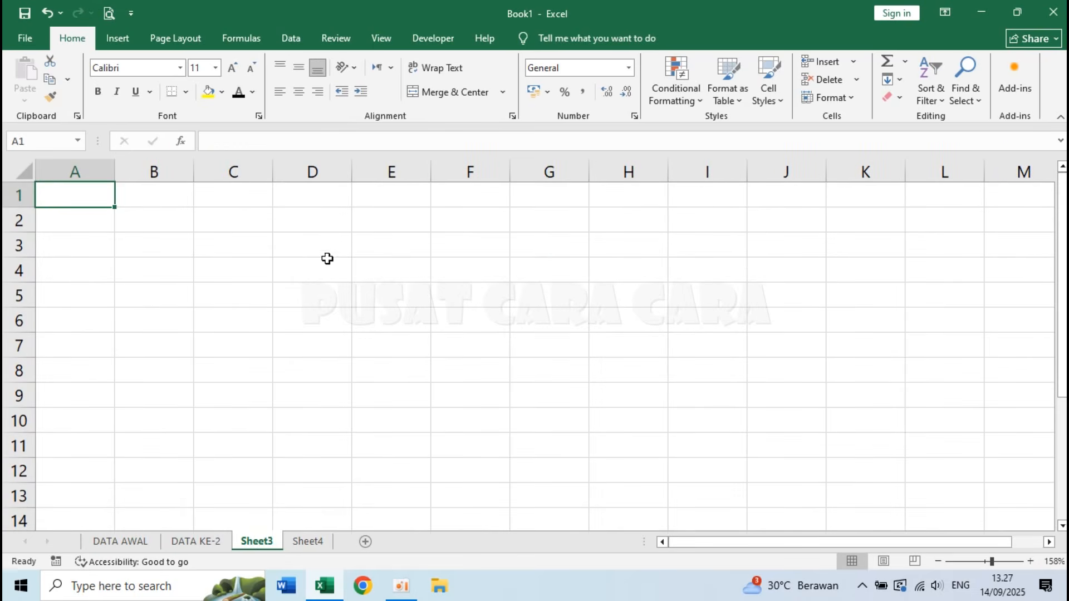
pyautogui.write('JAN')
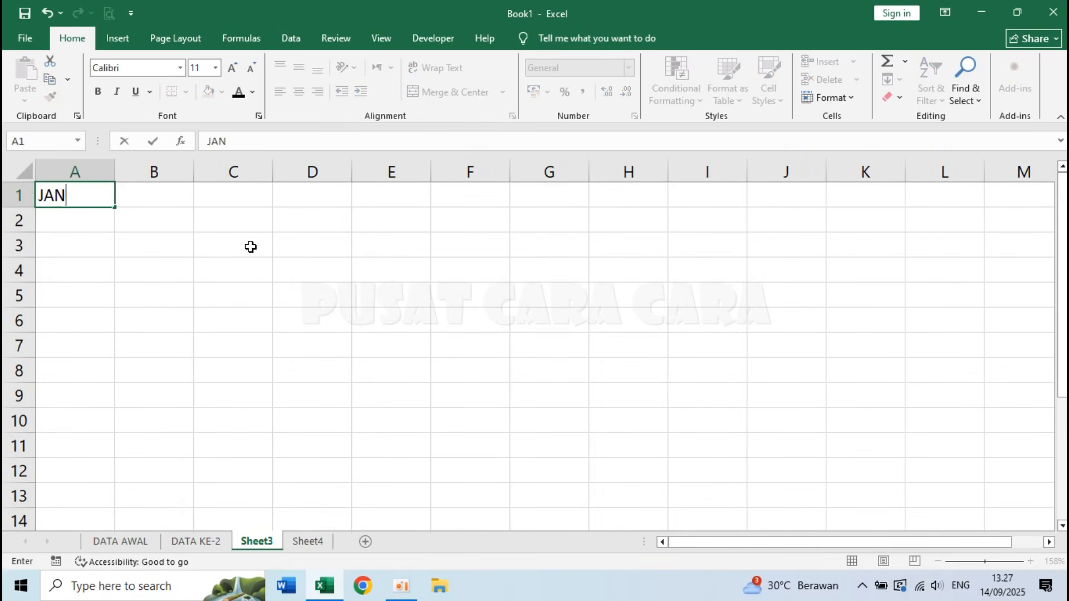
pyautogui.write('UARI')
pyautogui.press('Tab')
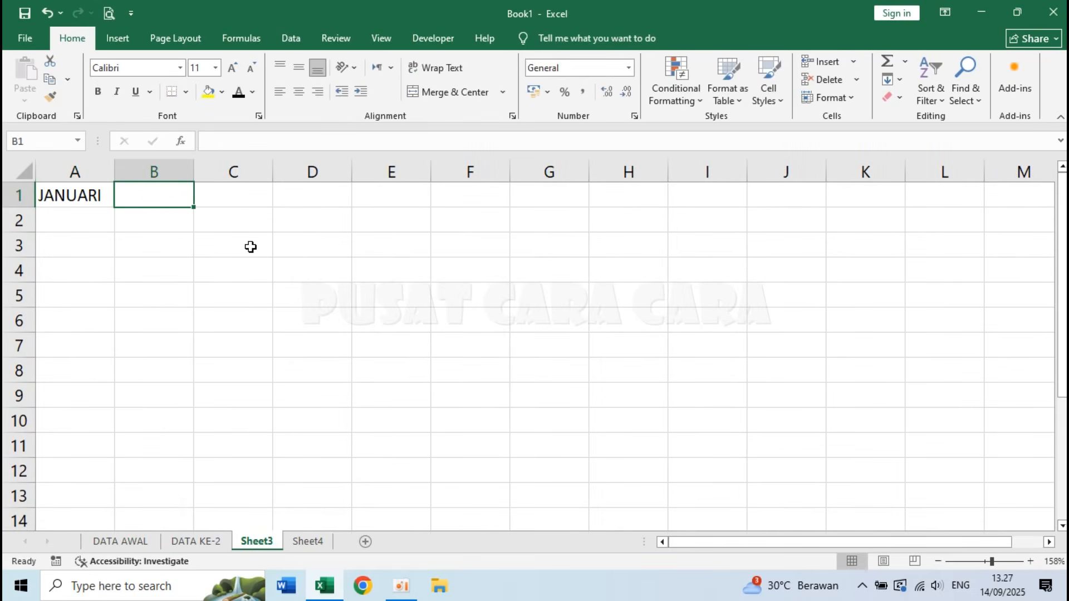
pyautogui.write('FEBRUARI')
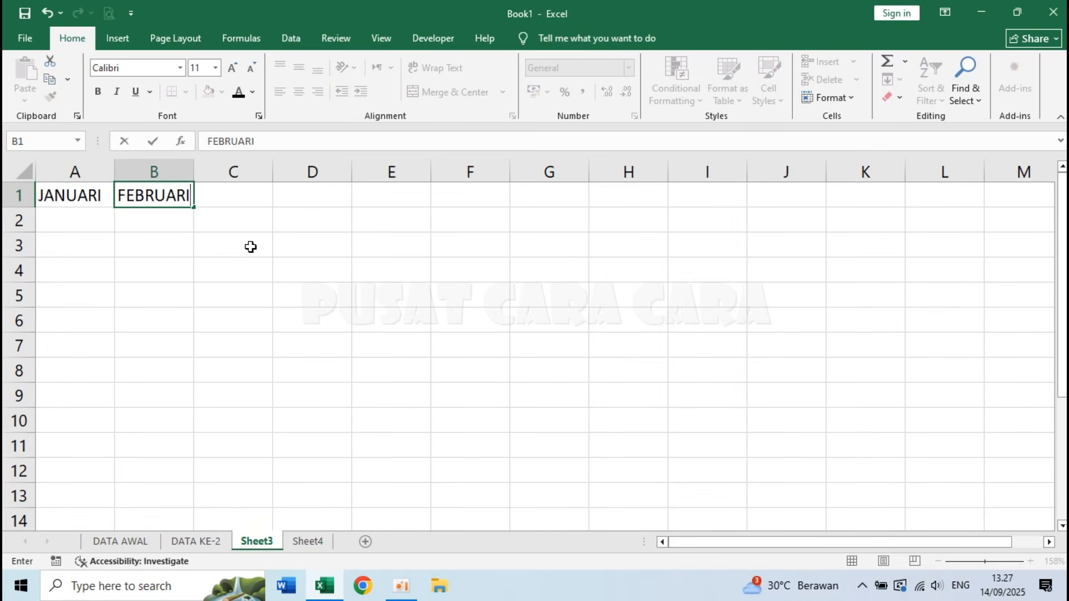
pyautogui.press('Tab')
pyautogui.write('MARET')
pyautogui.press('Tab')
pyautogui.write('AP')
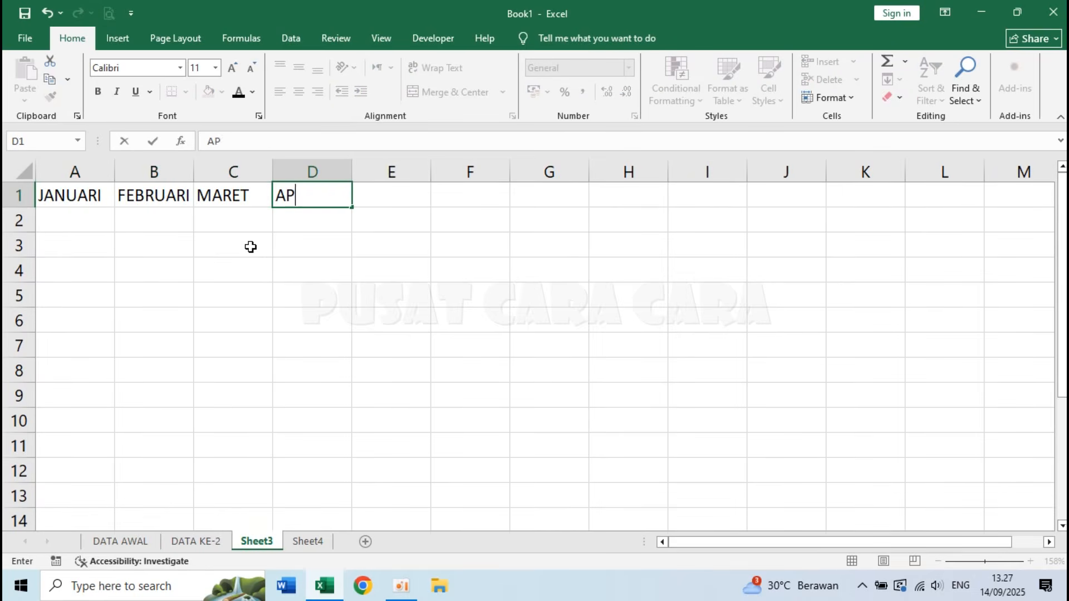
pyautogui.write('RIL')
pyautogui.press('Tab')
pyautogui.write('MA')
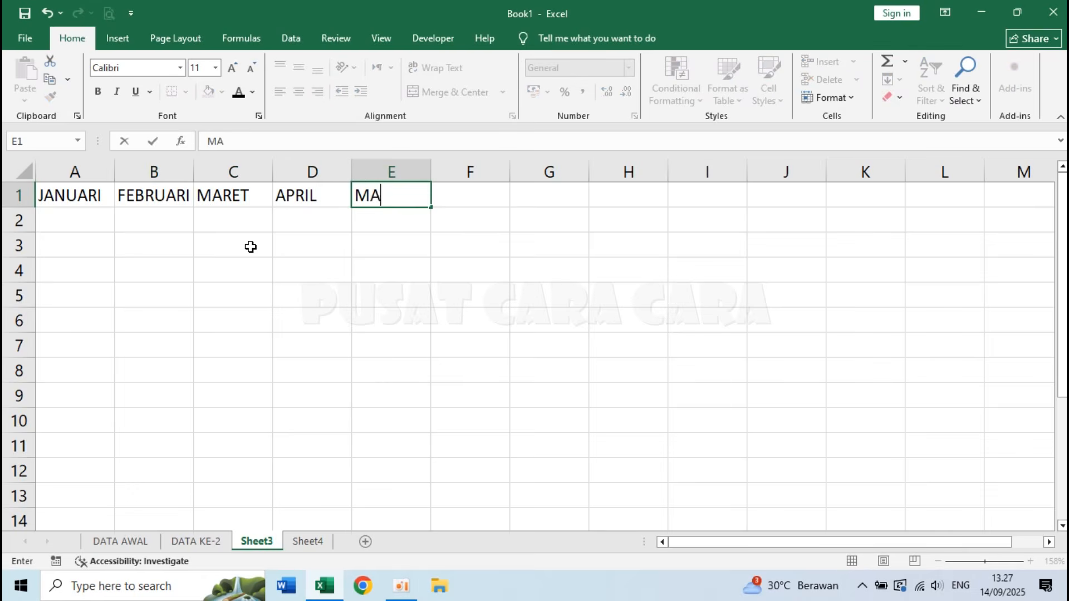
pyautogui.press('BackSpace')
pyautogui.write('EI')
pyautogui.press('Return')
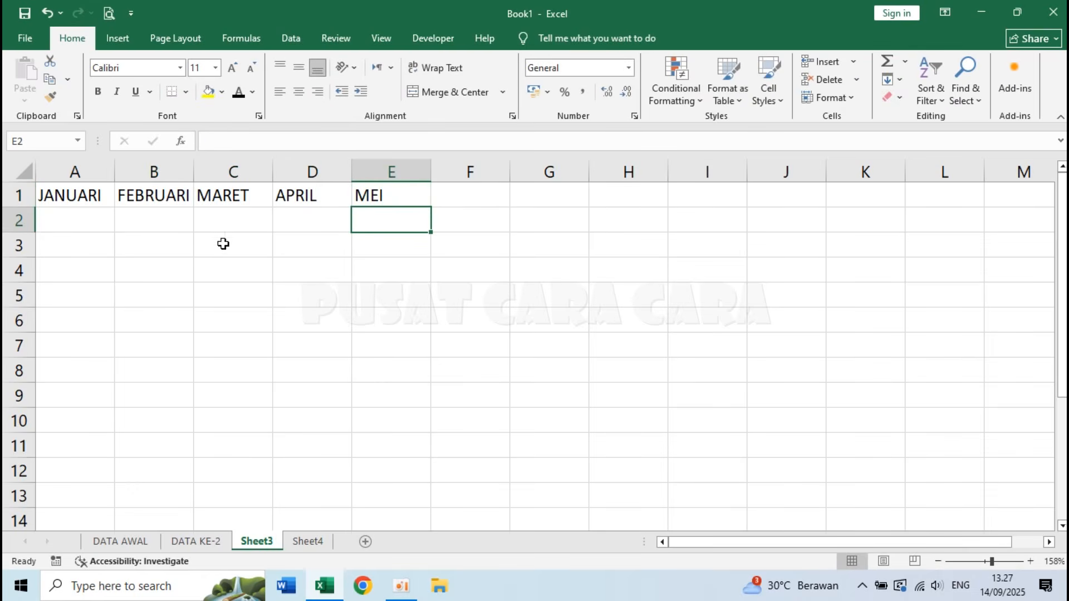
# Step: Try the Rotate Text Up and Rotate Text Down orientations on the month names in A1:E1
pyautogui.click(92, 193)
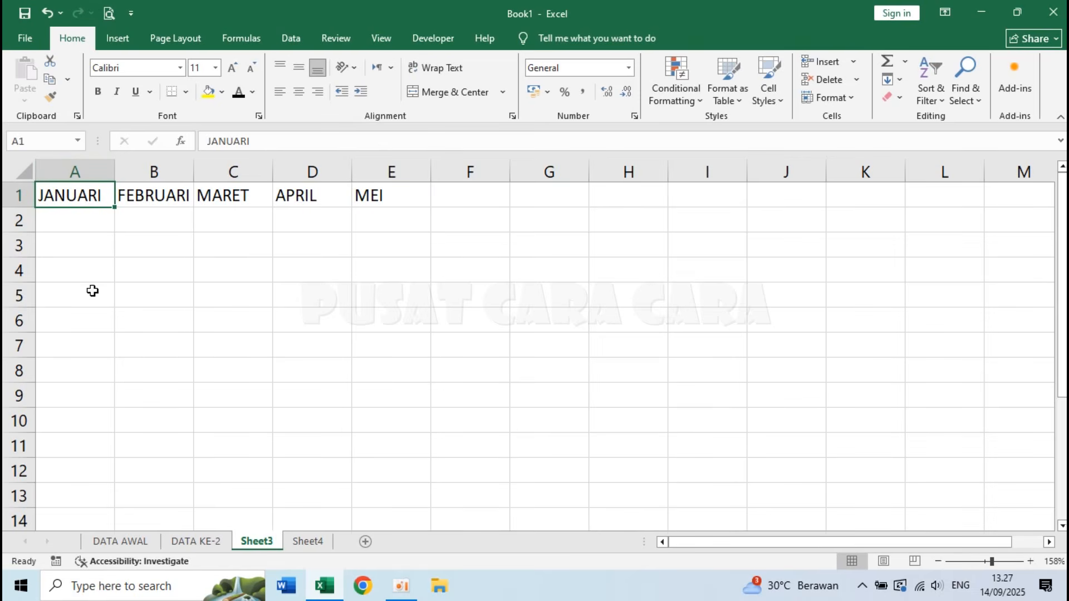
pyautogui.click(217, 242)
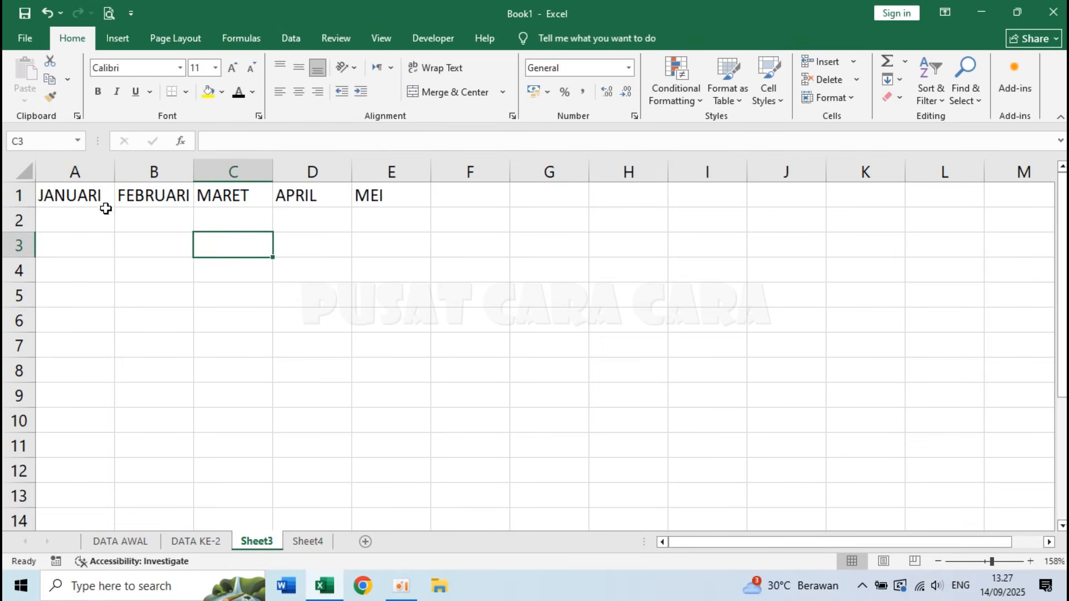
pyautogui.moveTo(83, 194); pyautogui.dragTo(393, 190)
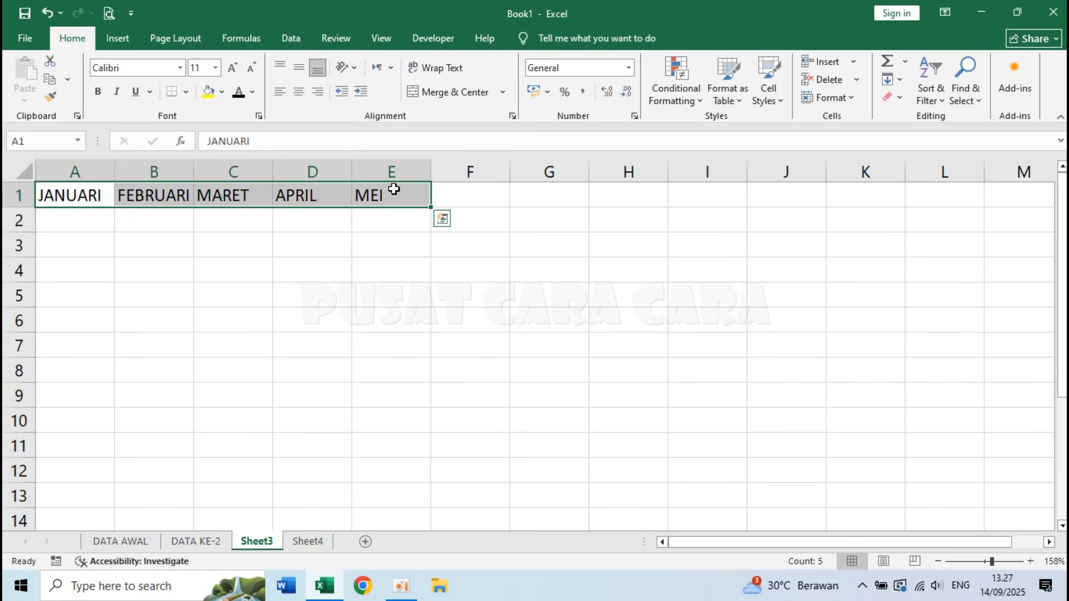
pyautogui.click(355, 69)
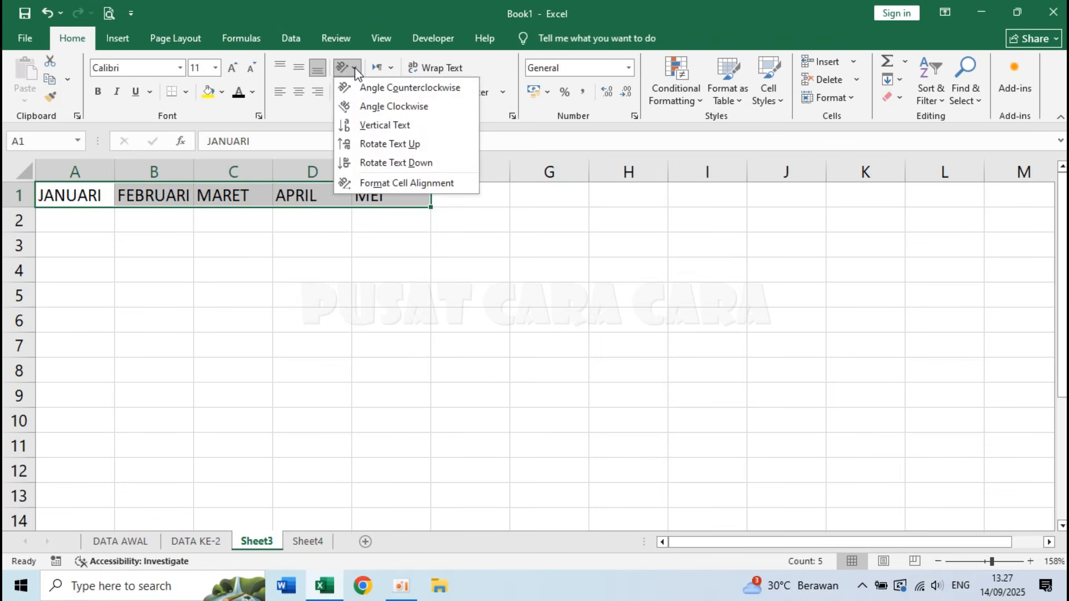
pyautogui.click(351, 145)
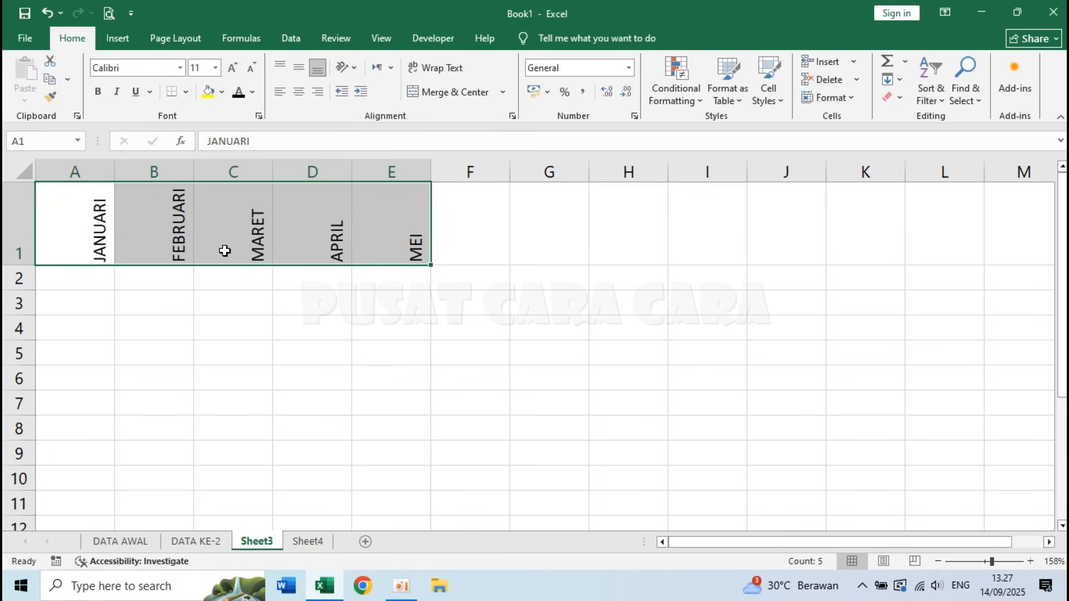
pyautogui.click(352, 67)
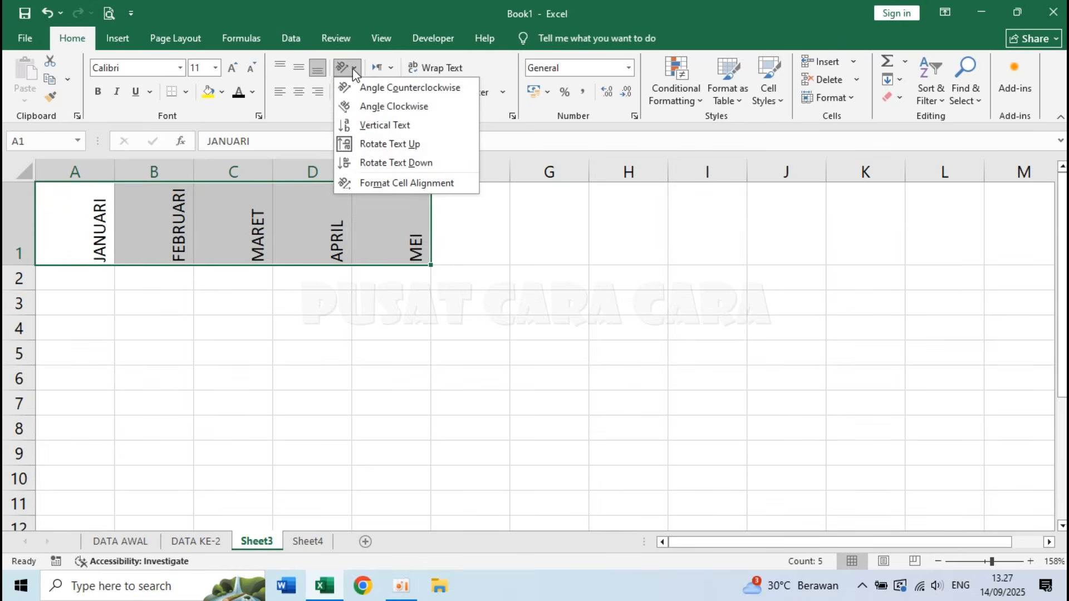
pyautogui.click(361, 163)
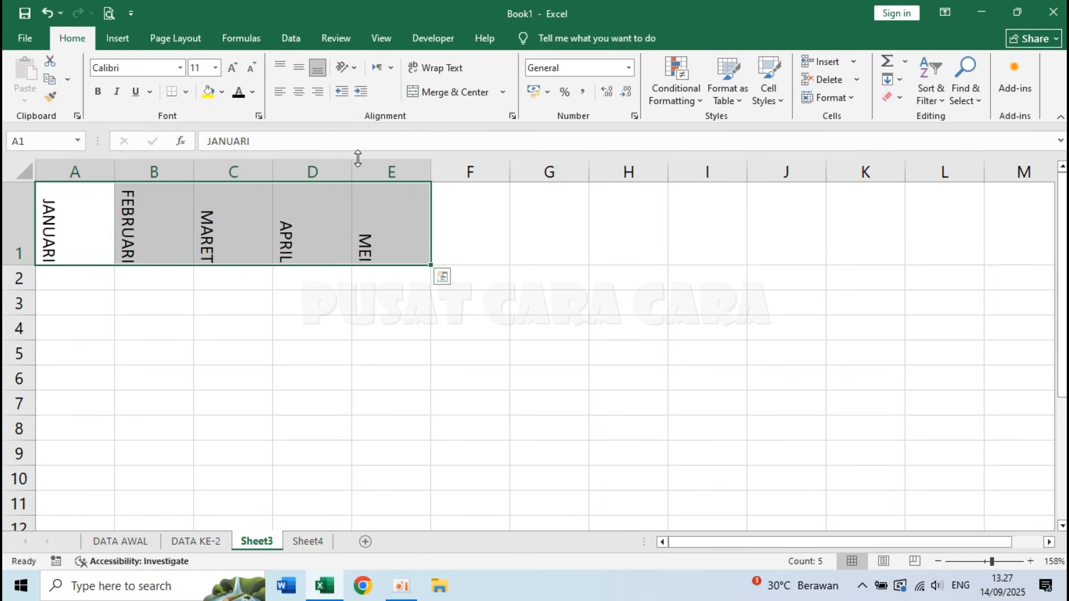
# Step: Try the Angle Counterclockwise and Angle Clockwise orientations on the month names in A1:E1
pyautogui.click(346, 66)
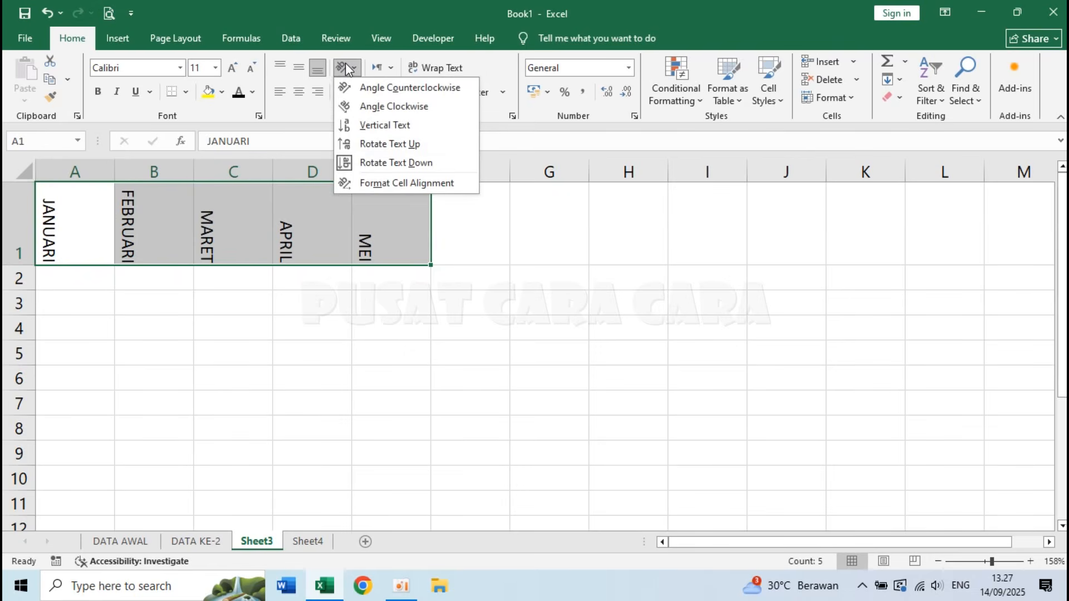
pyautogui.click(366, 89)
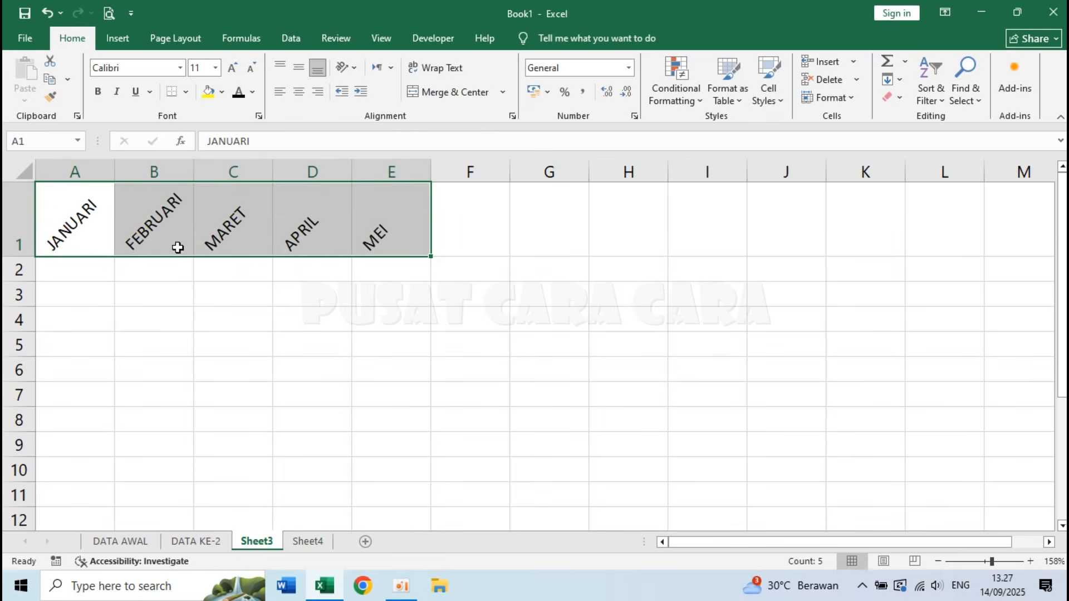
pyautogui.click(338, 63)
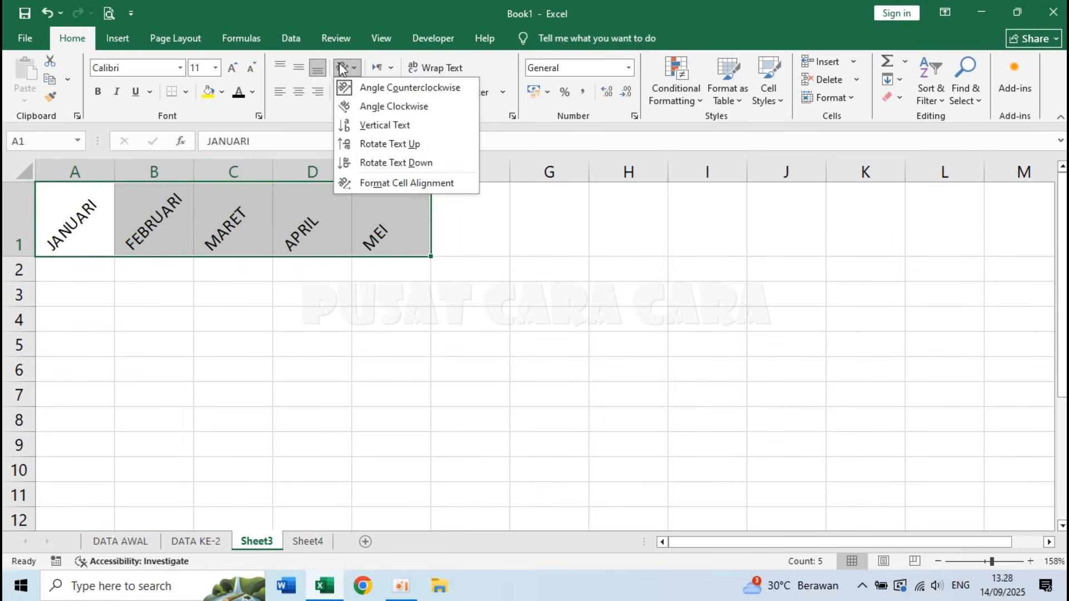
pyautogui.click(368, 105)
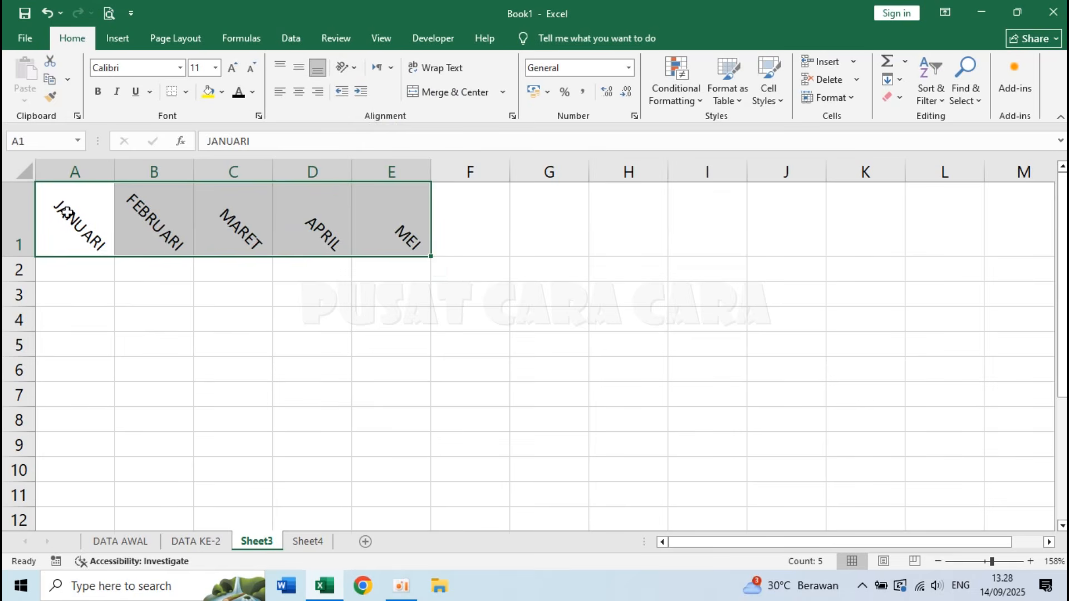
# Step: Try the Vertical Text orientation on the month names in A1:E1, and set them back to Rotate Text Up
pyautogui.click(347, 66)
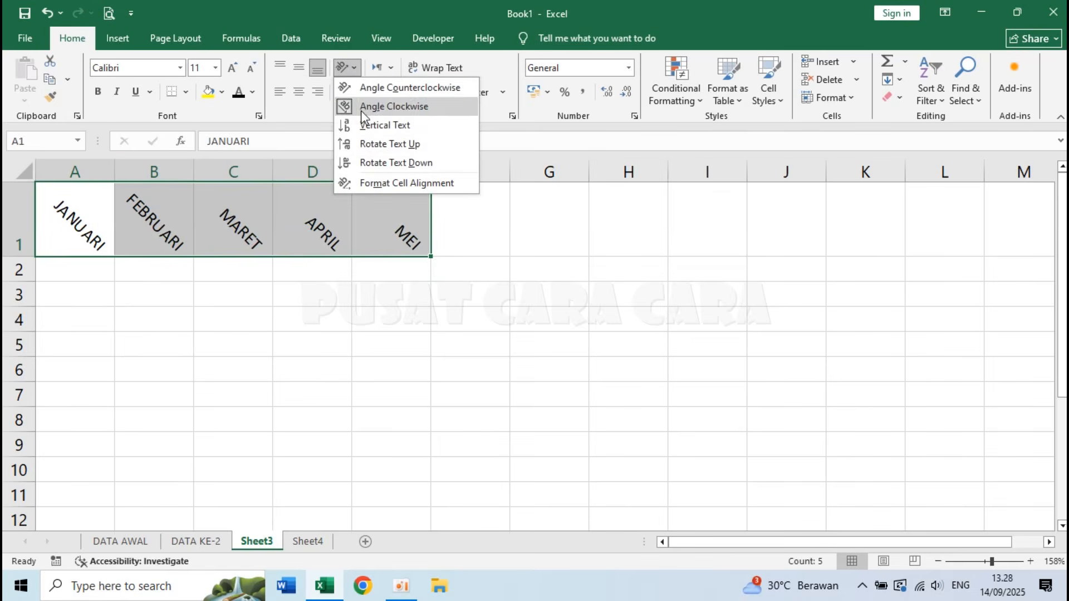
pyautogui.click(366, 124)
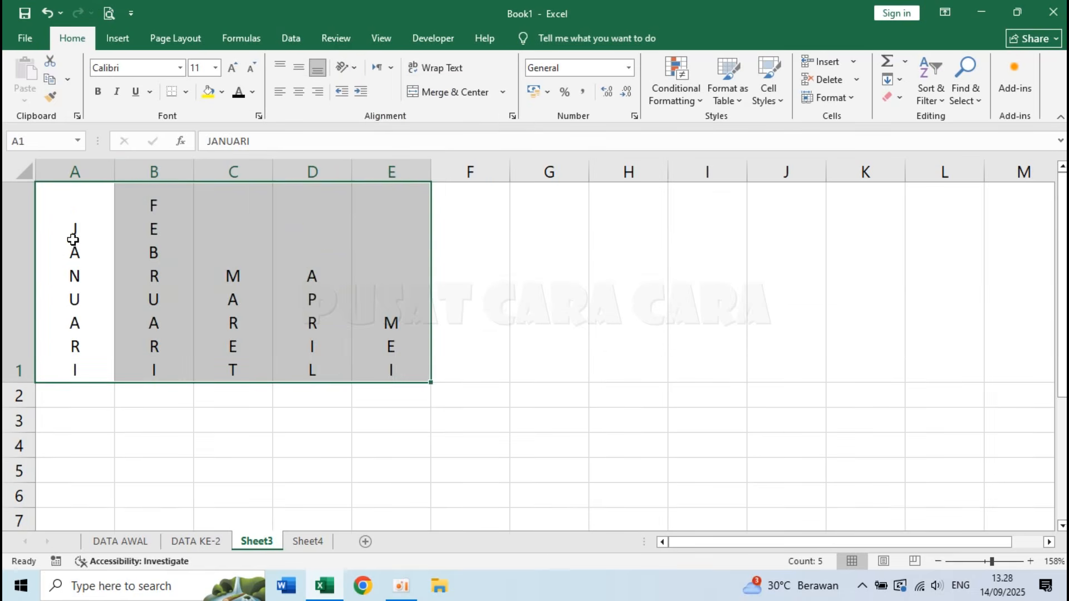
pyautogui.click(346, 68)
pyautogui.click(368, 145)
pyautogui.click(209, 312)
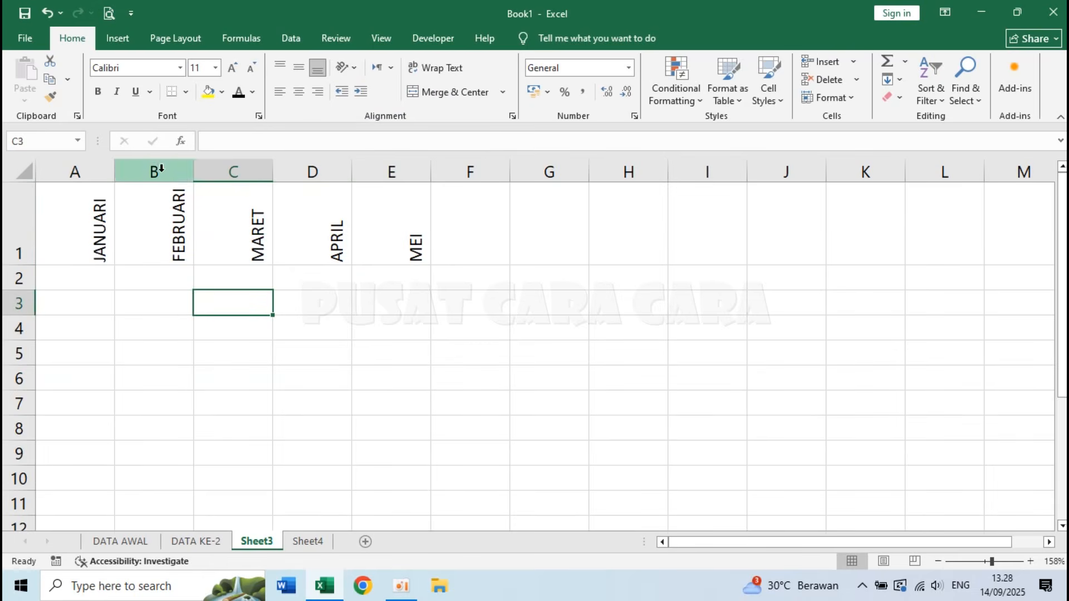
# Step: Narrow columns A to E to one equal width that fits closely around the rotated month names
pyautogui.moveTo(111, 168); pyautogui.dragTo(86, 169)
pyautogui.moveTo(160, 168); pyautogui.dragTo(156, 169)
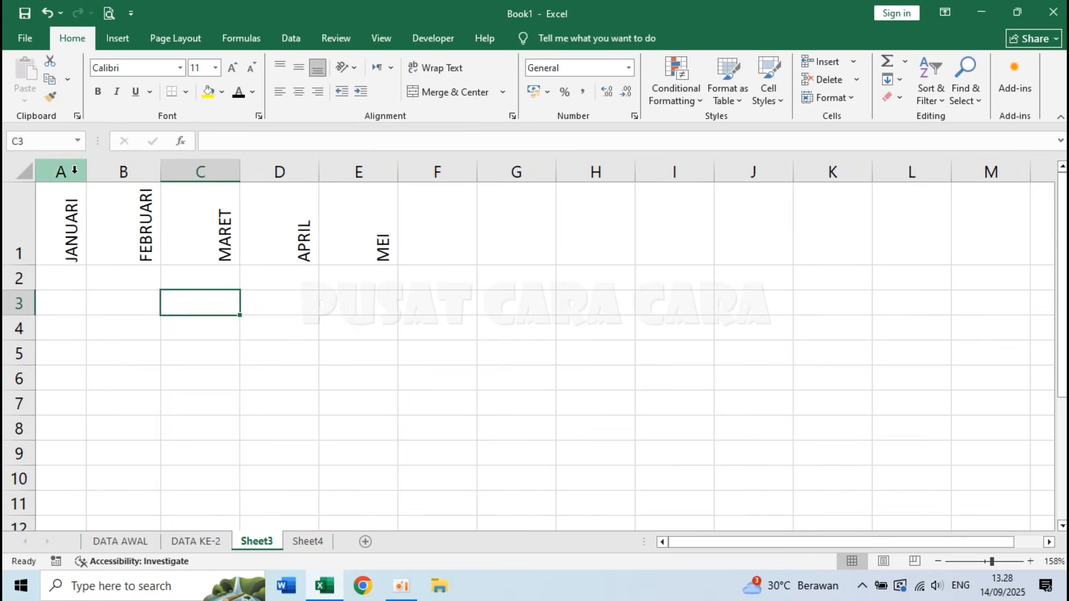
pyautogui.moveTo(56, 169); pyautogui.dragTo(360, 161)
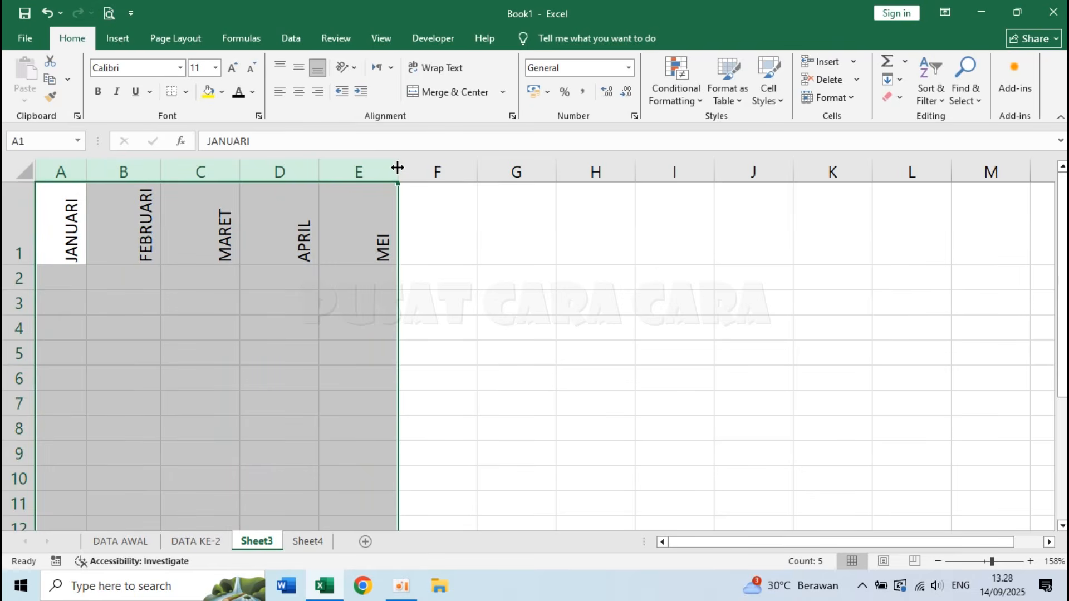
pyautogui.moveTo(397, 167); pyautogui.dragTo(353, 168)
pyautogui.click(209, 276)
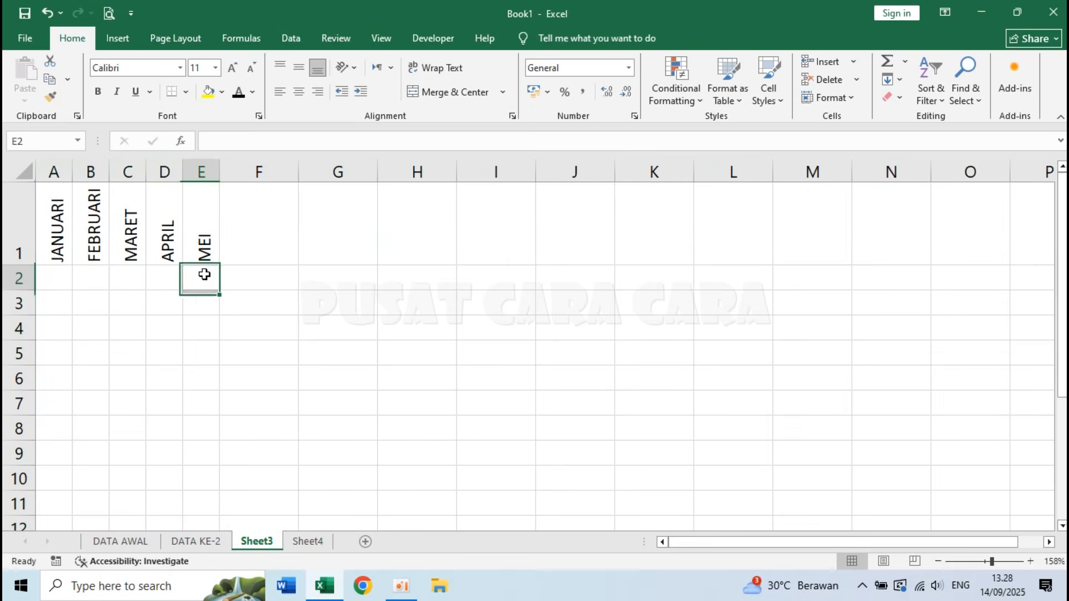
# Step: Switch to the DATA AWAL sheet
pyautogui.click(120, 541)
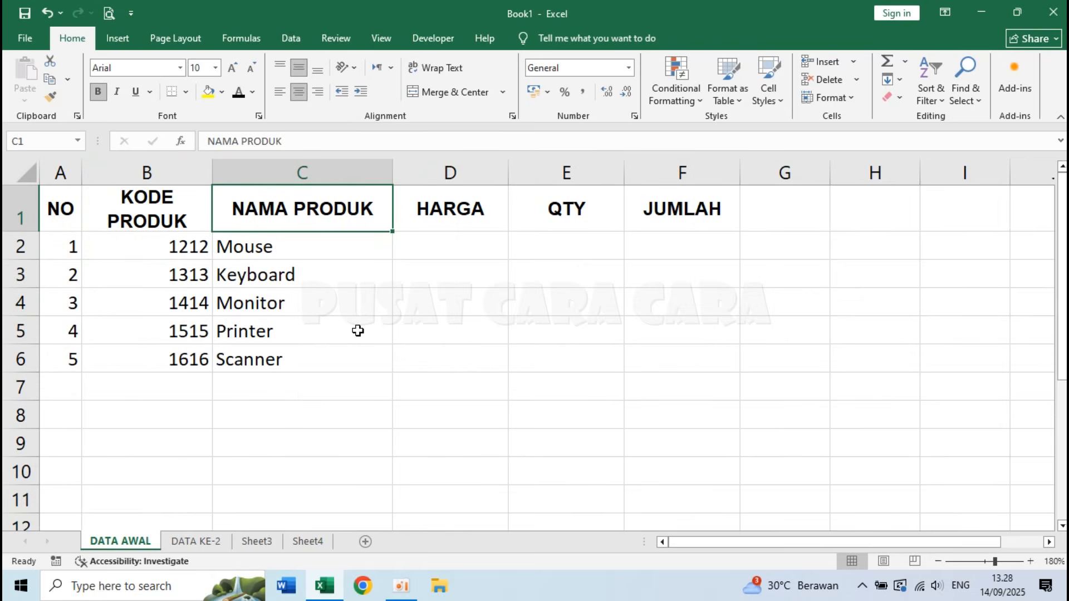
pyautogui.click(319, 305)
pyautogui.click(286, 381)
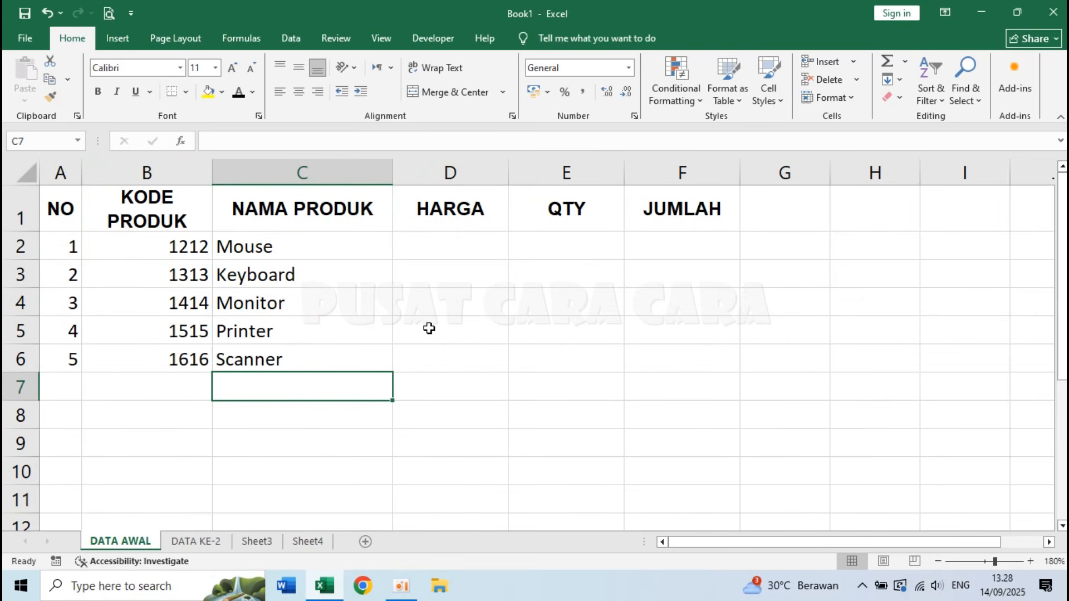
pyautogui.click(501, 301)
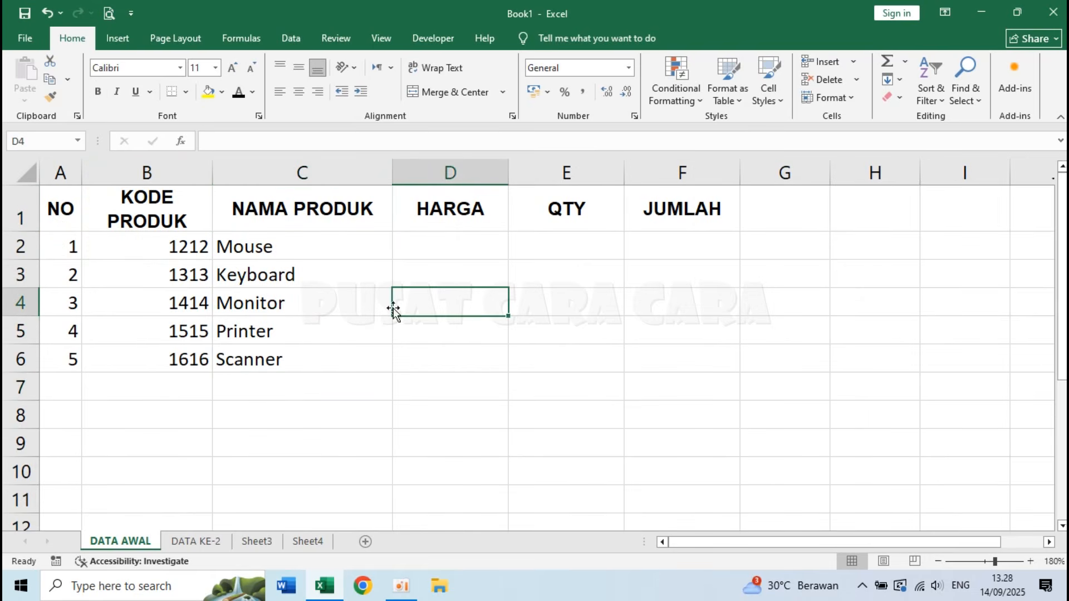
pyautogui.click(94, 214)
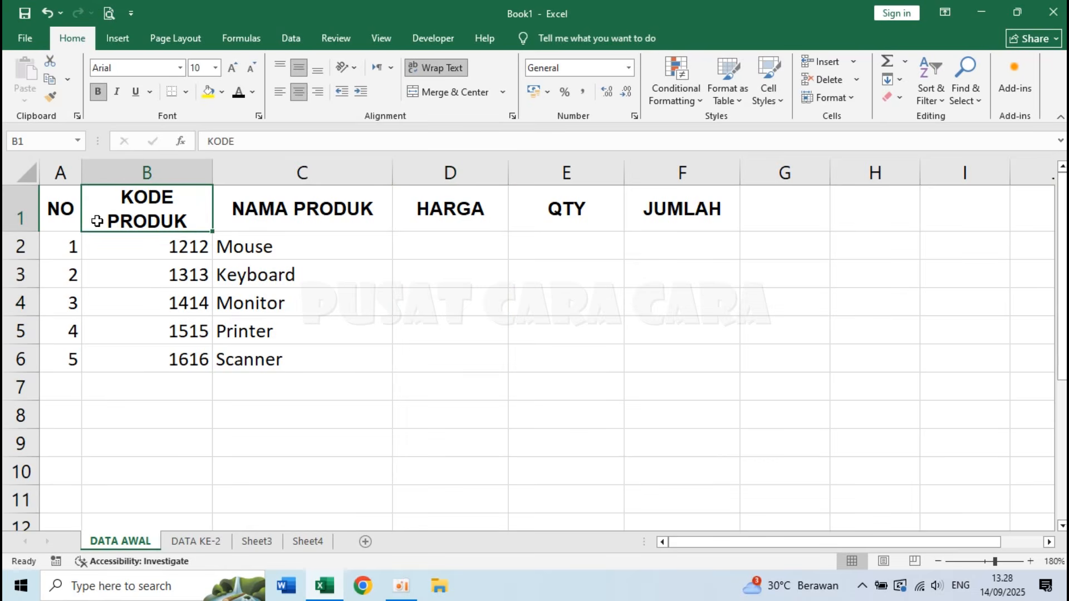
pyautogui.click(645, 347)
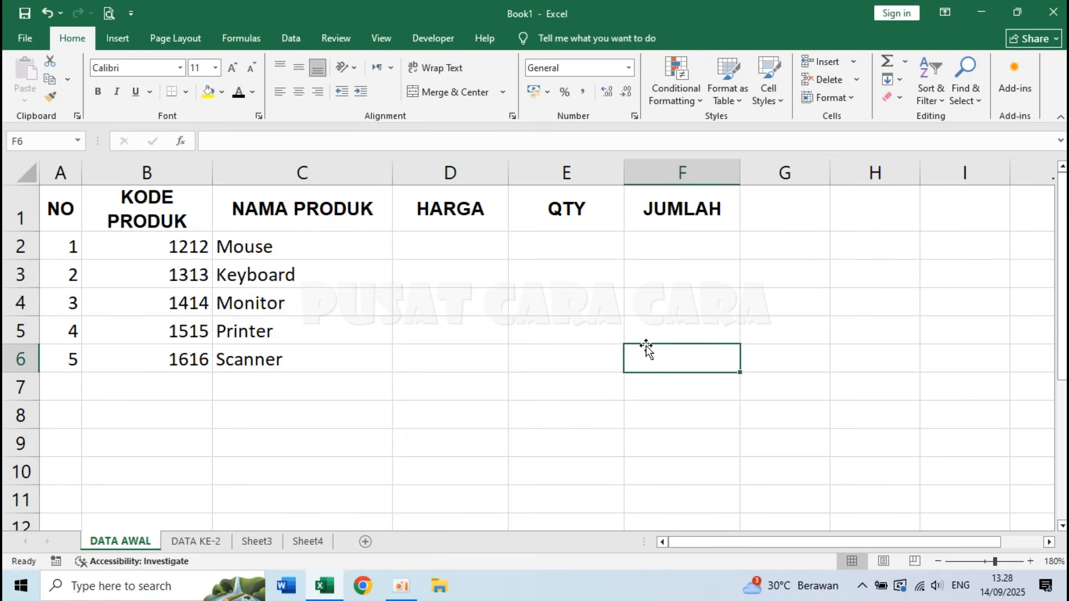
# Step: Check the product table in the print preview, zooming in on the page, and return to the sheet
pyautogui.click(109, 15)
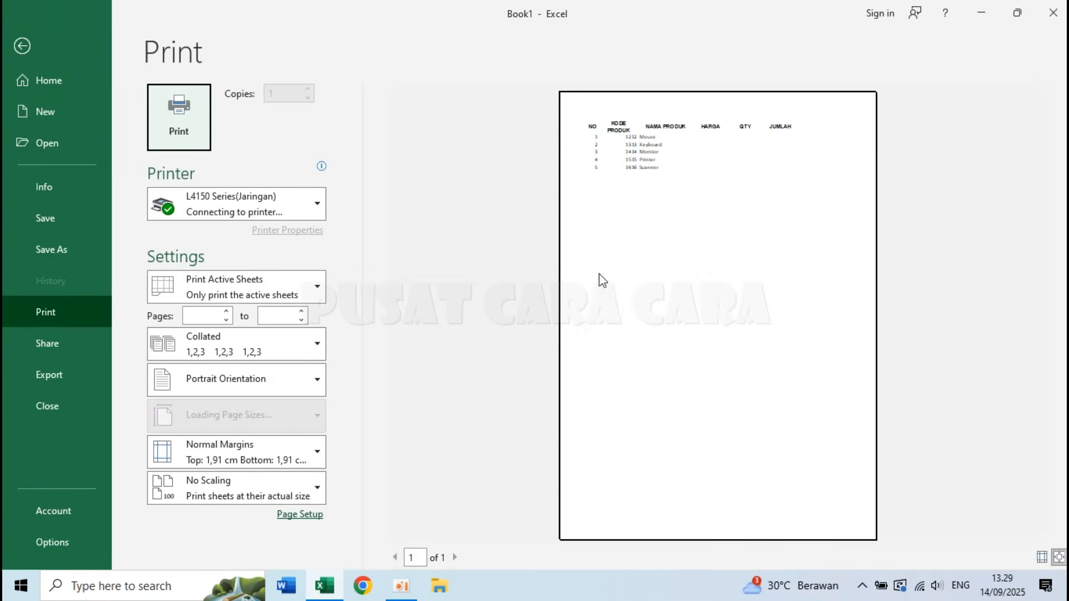
pyautogui.click(705, 163)
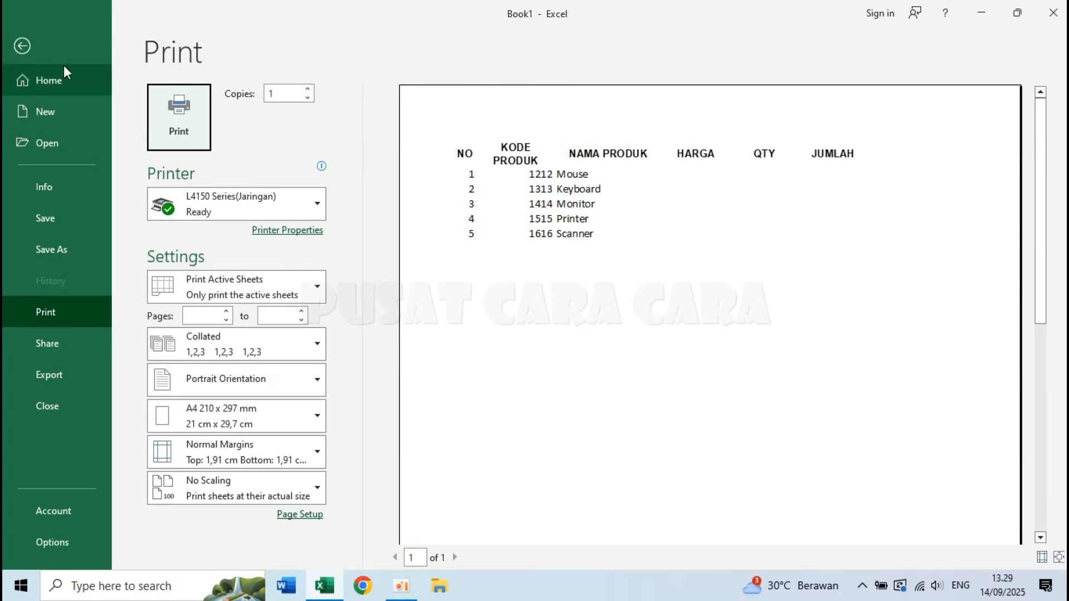
pyautogui.click(25, 47)
pyautogui.click(343, 254)
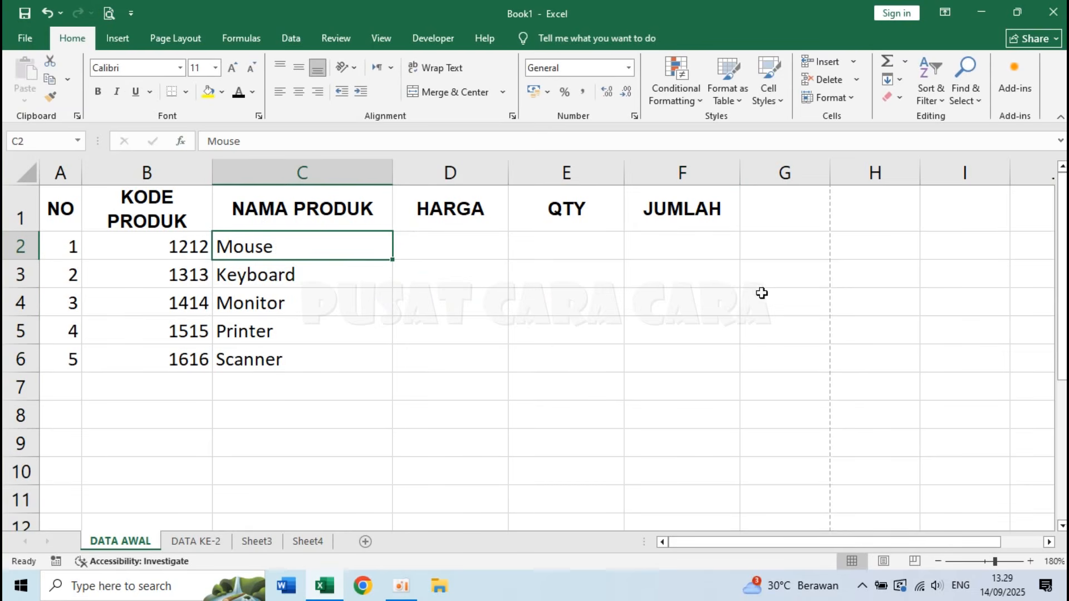
pyautogui.click(420, 368)
pyautogui.click(301, 385)
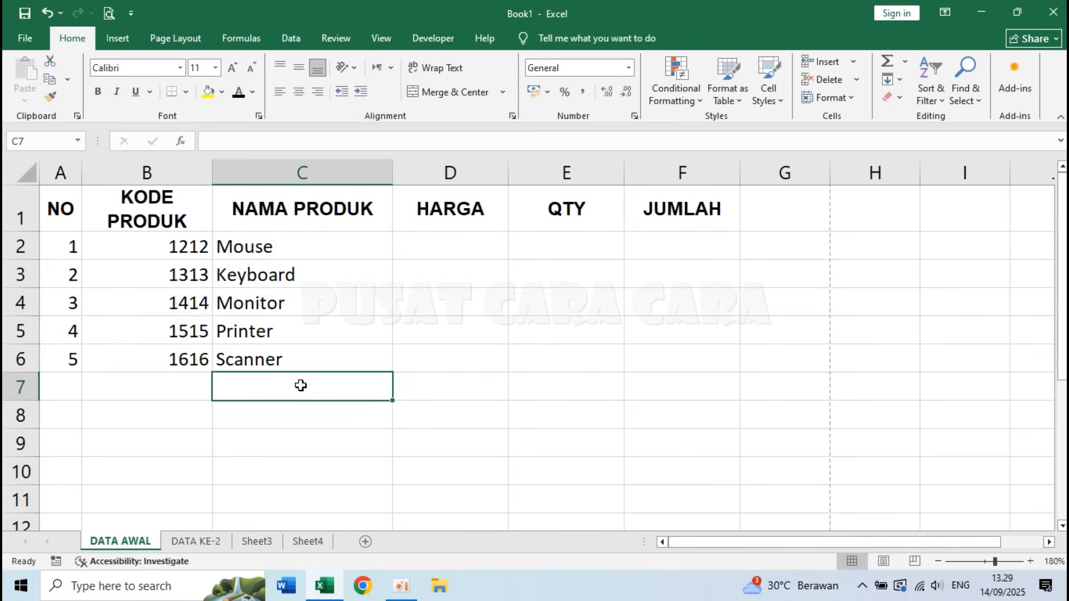
pyautogui.click(328, 306)
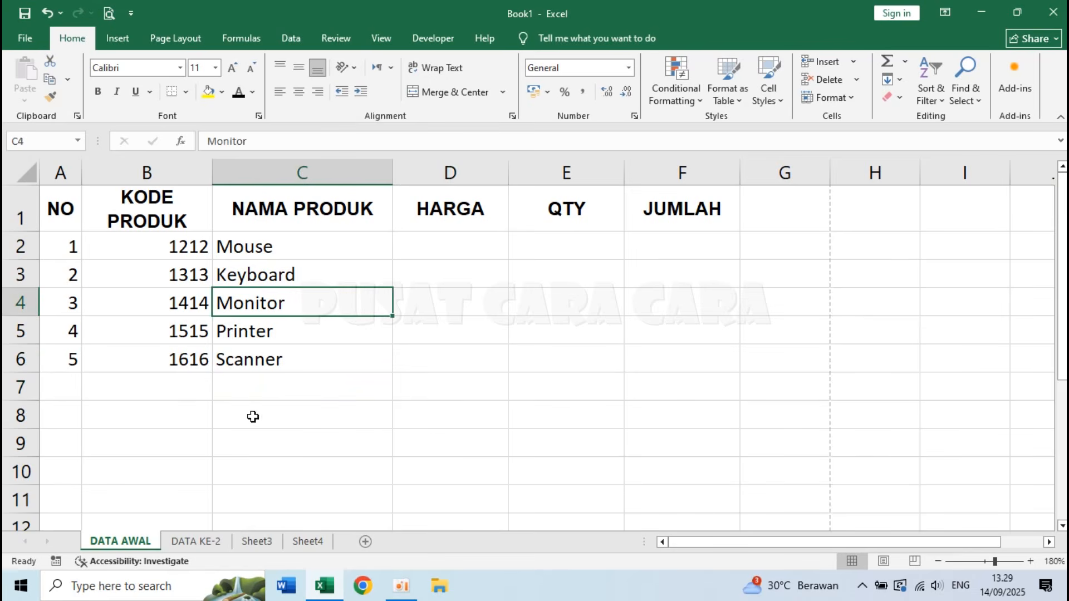
pyautogui.click(186, 417)
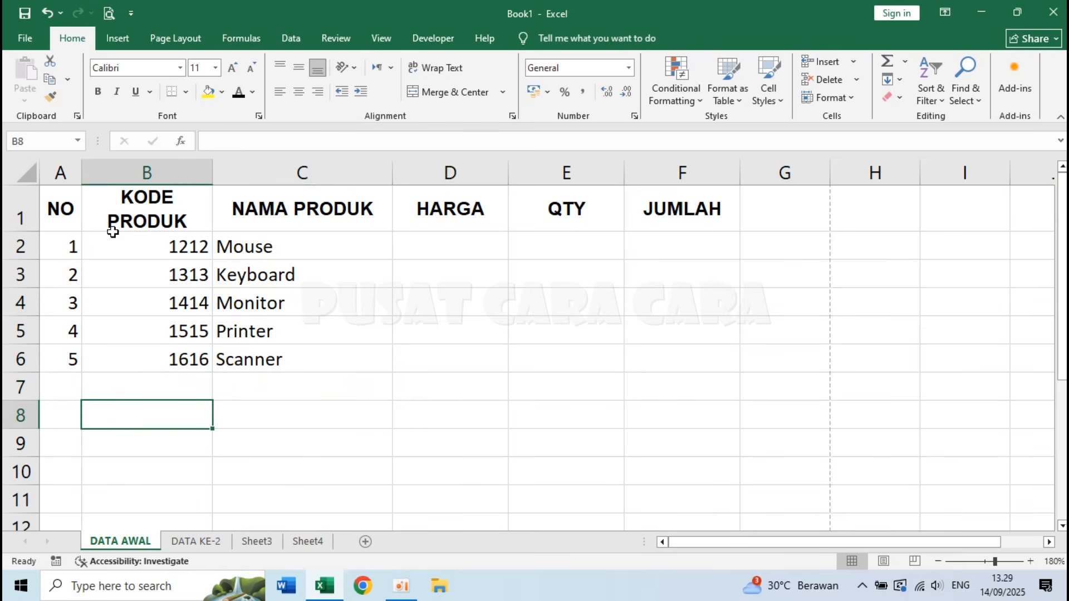
# Step: Apply All Borders to the product table in A1:F6
pyautogui.moveTo(55, 208); pyautogui.dragTo(686, 366)
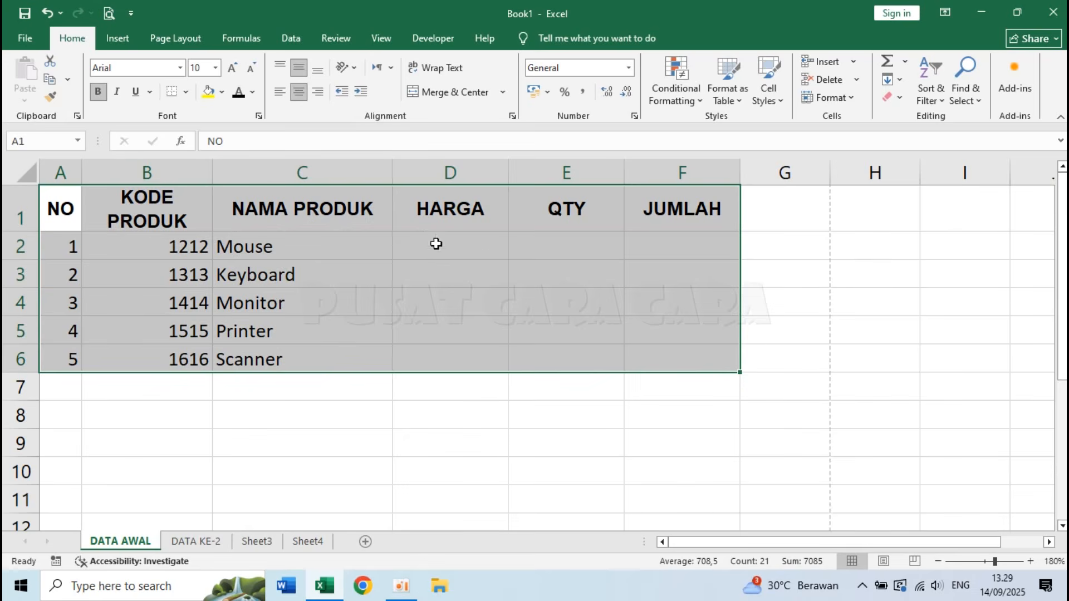
pyautogui.click(186, 92)
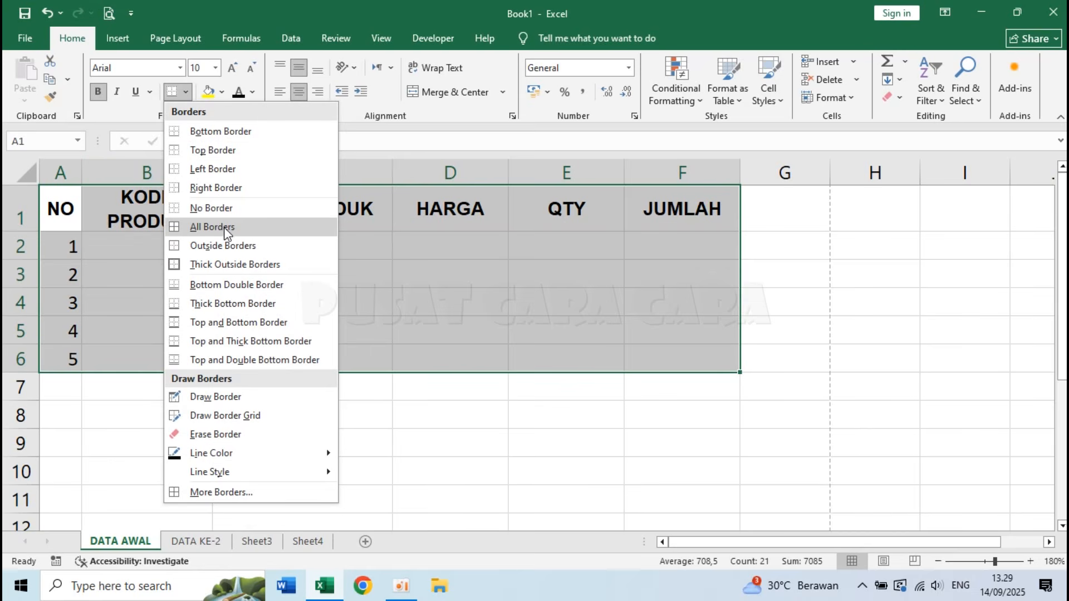
pyautogui.click(255, 225)
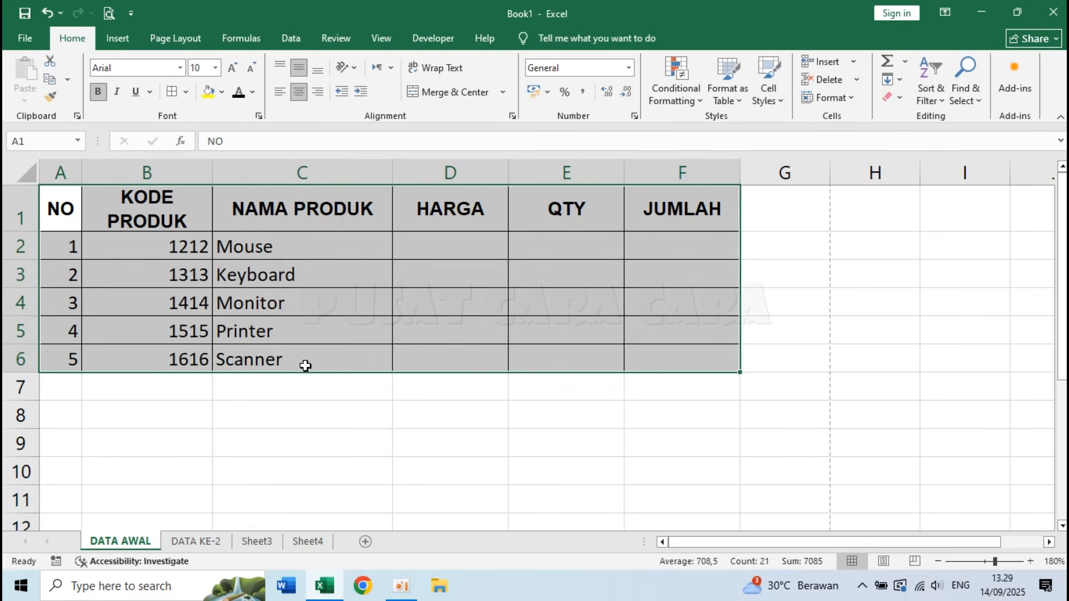
pyautogui.click(427, 412)
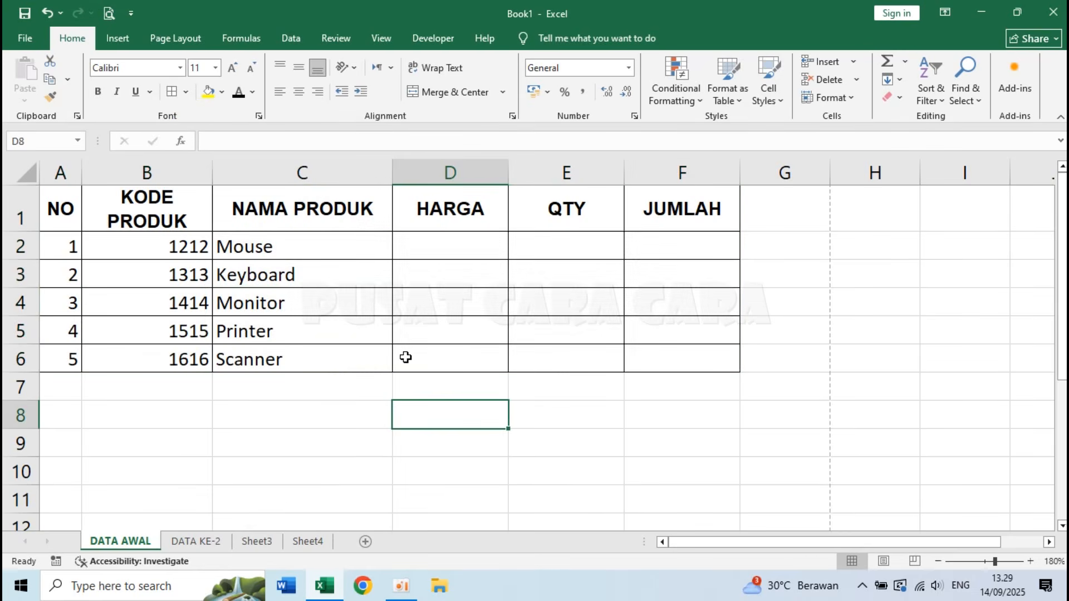
pyautogui.click(423, 250)
pyautogui.click(425, 278)
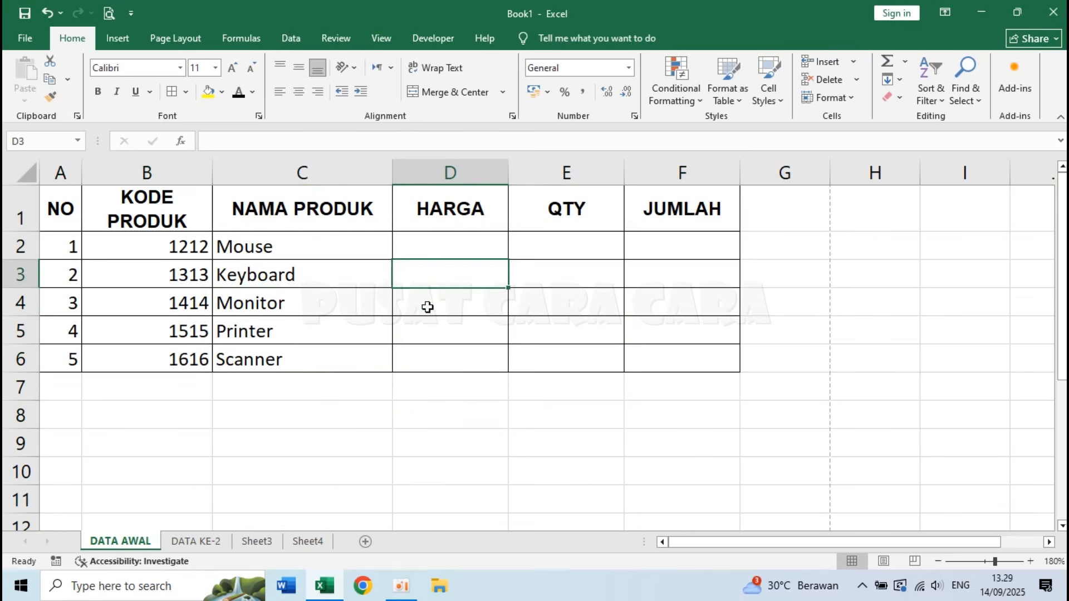
pyautogui.click(427, 305)
pyautogui.click(310, 416)
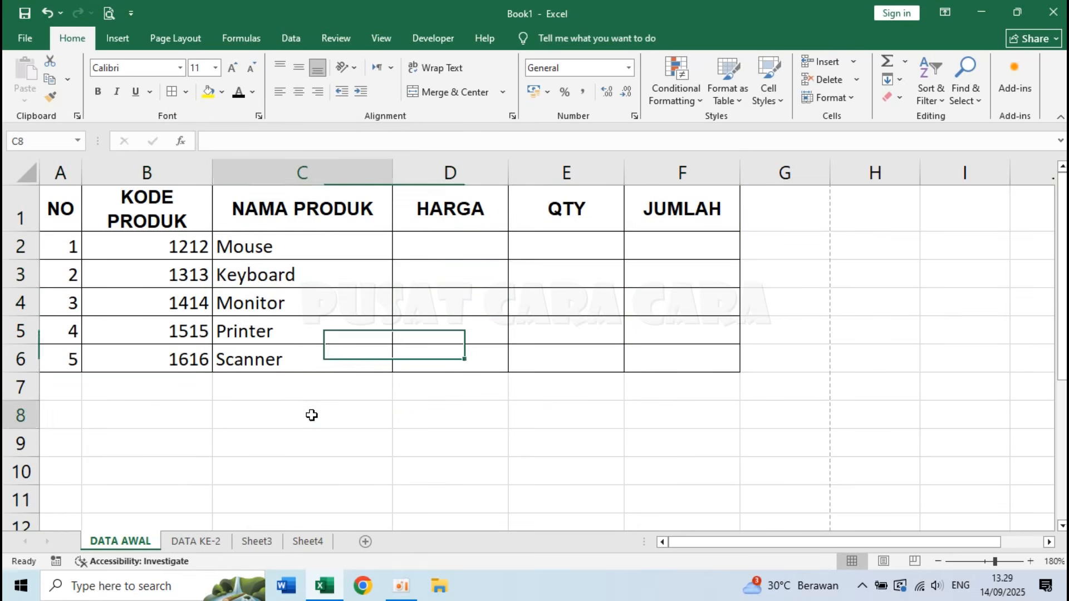
pyautogui.click(319, 465)
pyautogui.click(493, 436)
pyautogui.moveTo(217, 418); pyautogui.dragTo(540, 501)
pyautogui.click(419, 278)
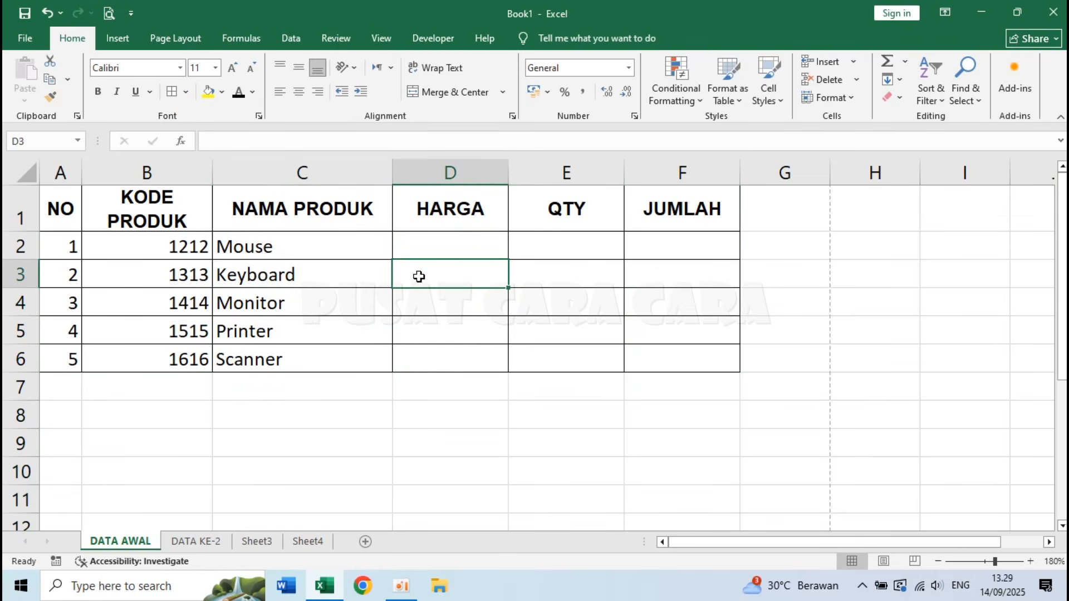
# Step: Check the bordered product table in the print preview and return to the sheet
pyautogui.click(109, 14)
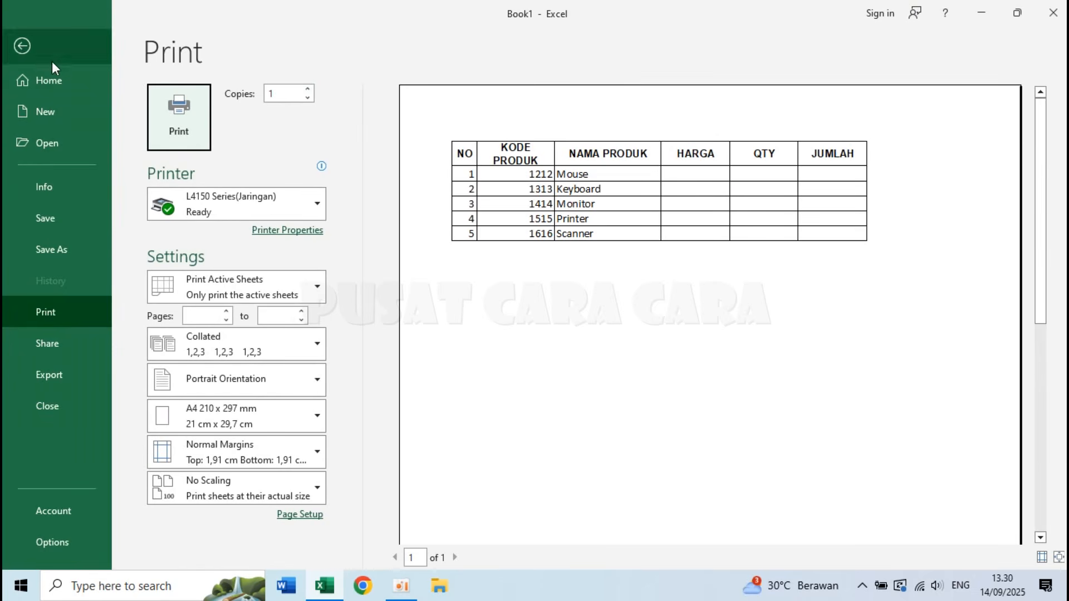
pyautogui.click(18, 49)
pyautogui.click(515, 311)
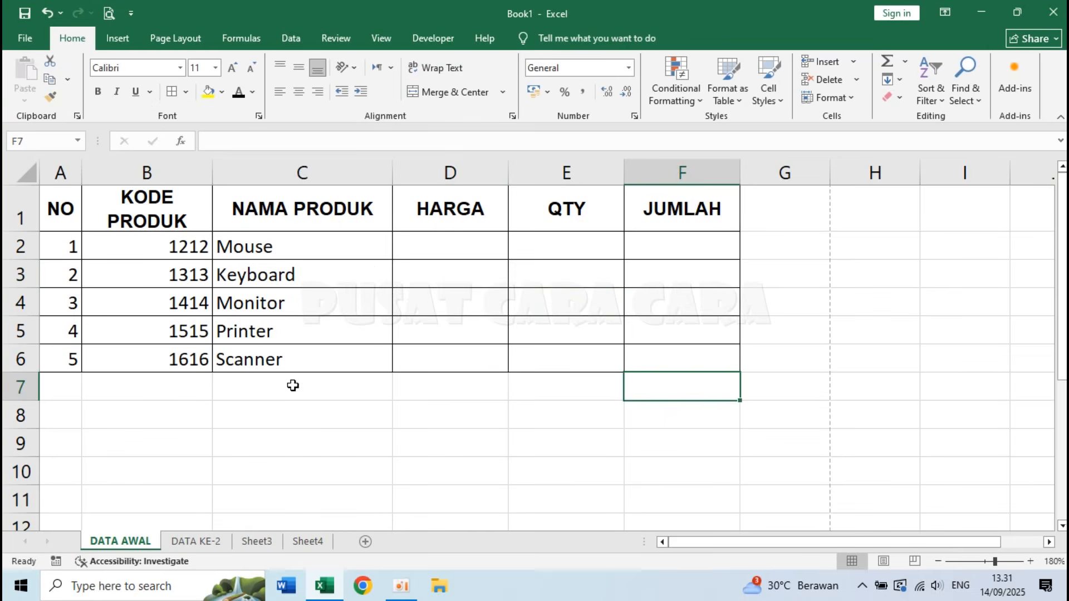
pyautogui.click(288, 394)
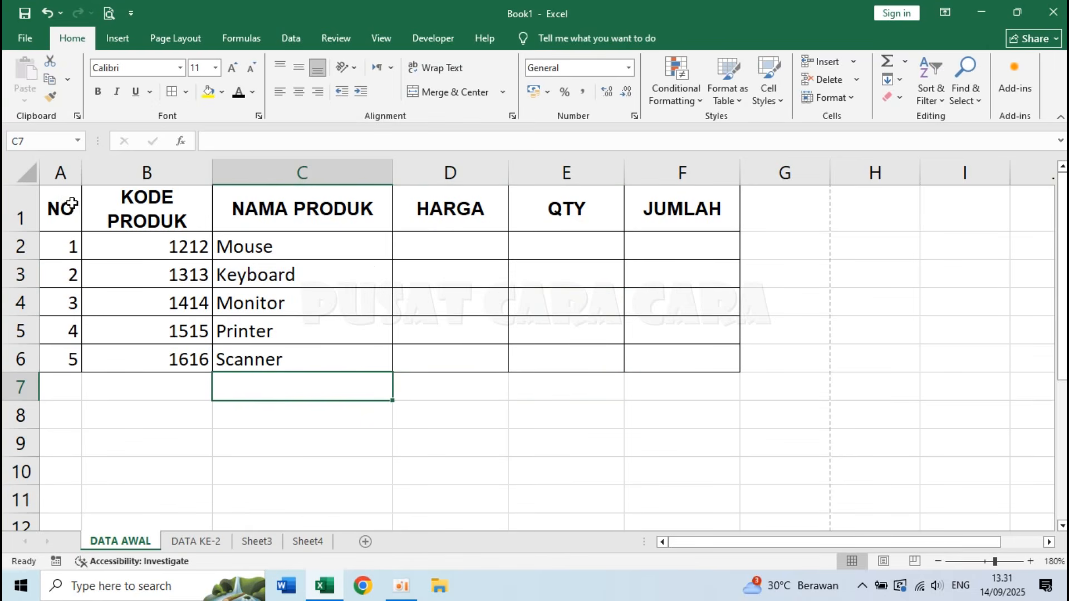
pyautogui.click(584, 258)
pyautogui.click(376, 365)
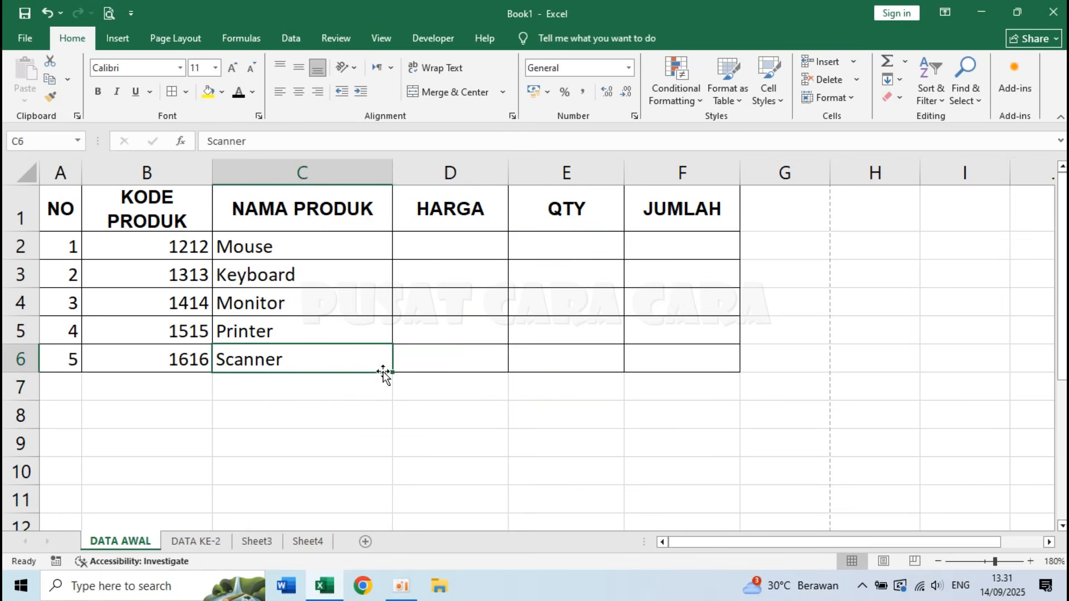
pyautogui.click(196, 417)
# Step: Open the detailed border settings in Format Cells for the product table in A1:F6
pyautogui.moveTo(53, 203); pyautogui.dragTo(688, 357)
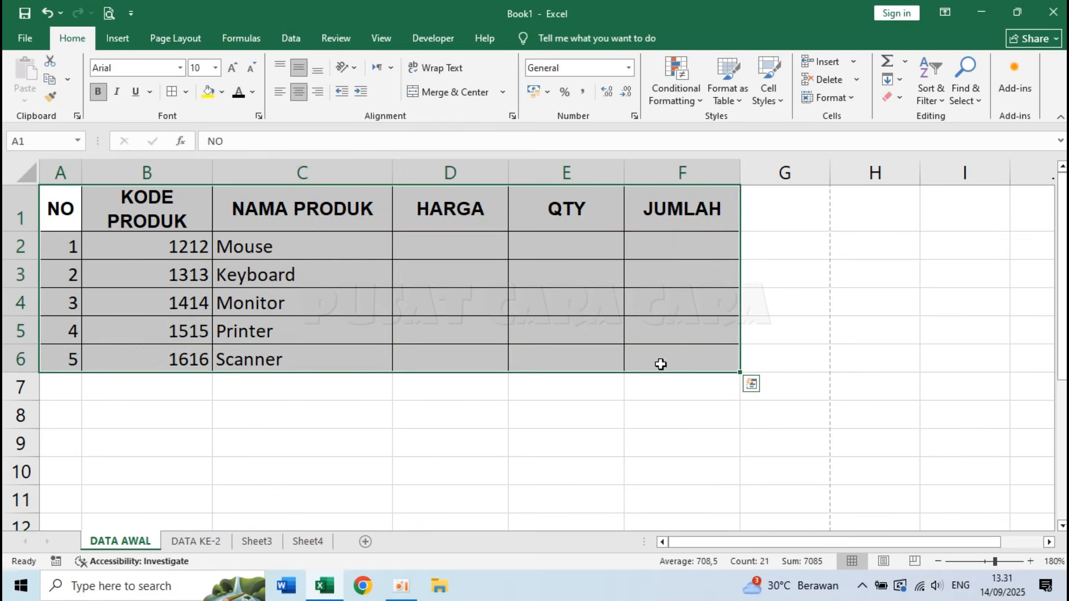
pyautogui.click(187, 92)
pyautogui.click(187, 92)
pyautogui.click(187, 92)
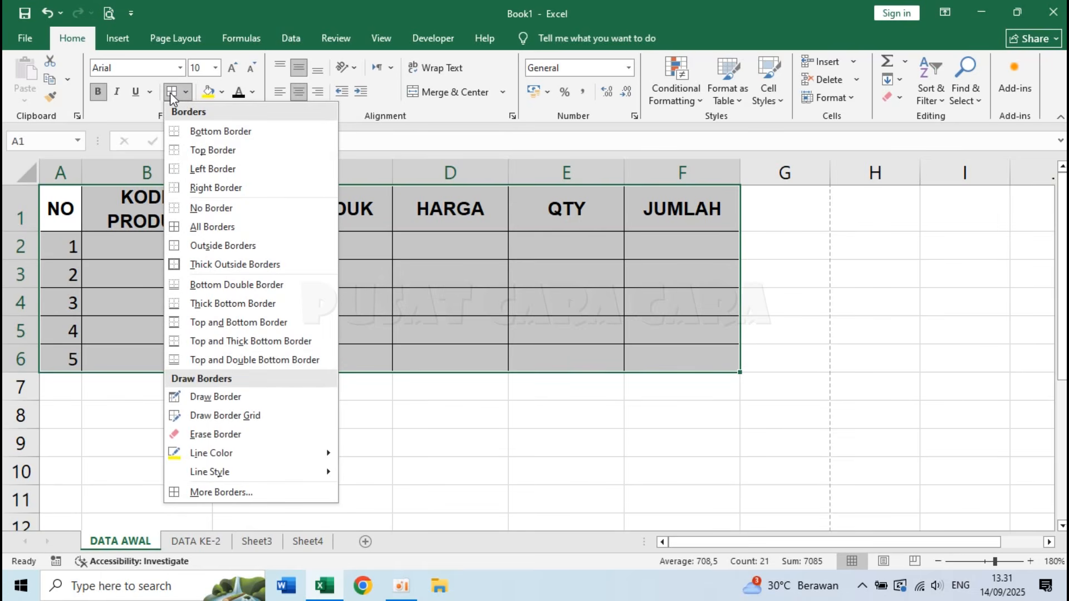
pyautogui.click(183, 92)
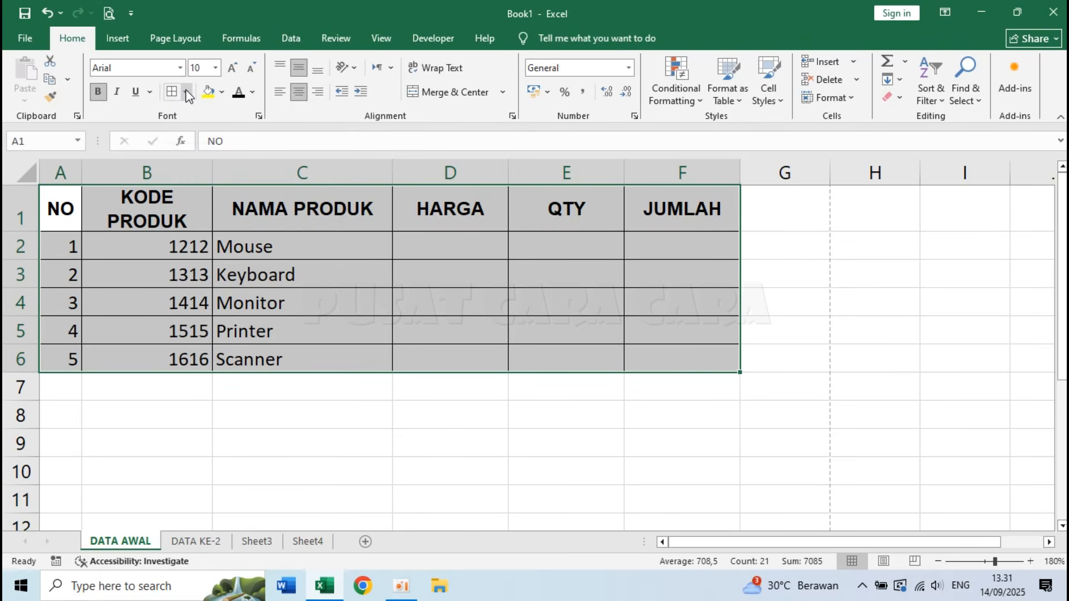
pyautogui.click(188, 93)
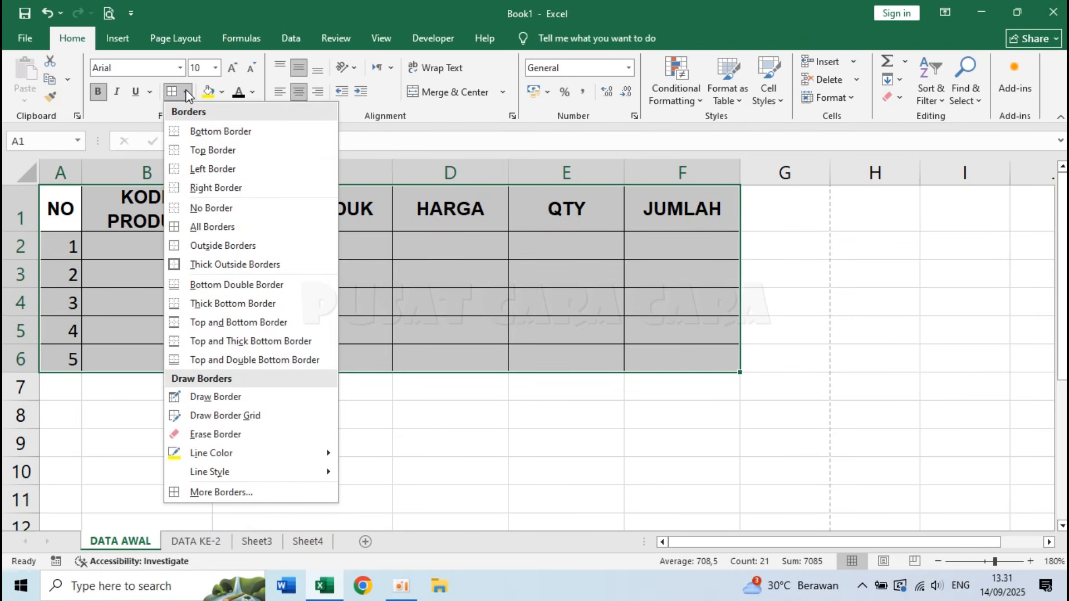
pyautogui.click(218, 492)
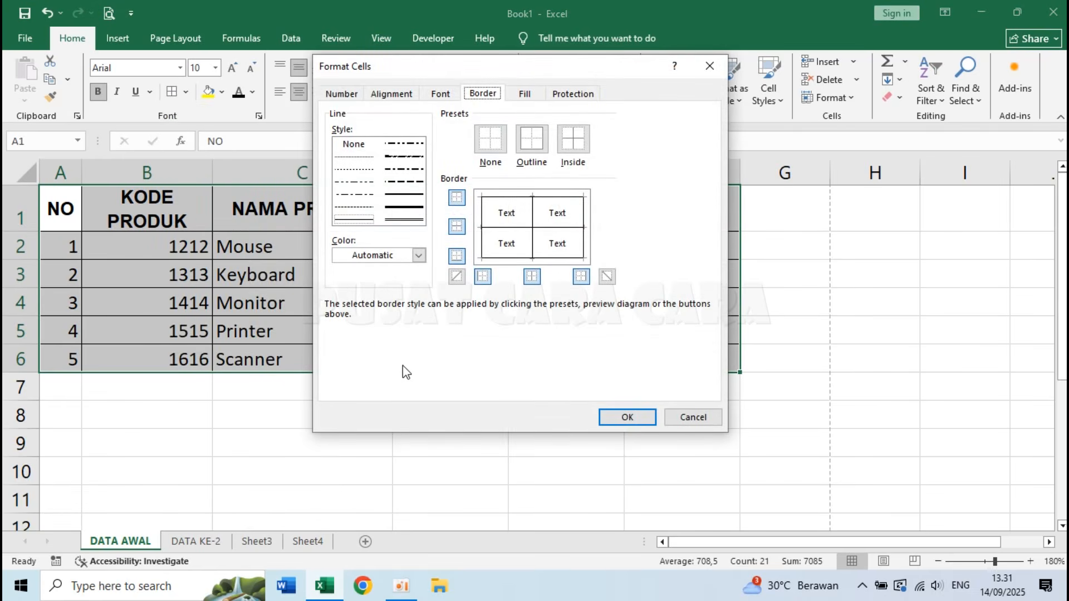
# Step: Set the border line color to the standard yellow
pyautogui.click(416, 256)
pyautogui.click(416, 258)
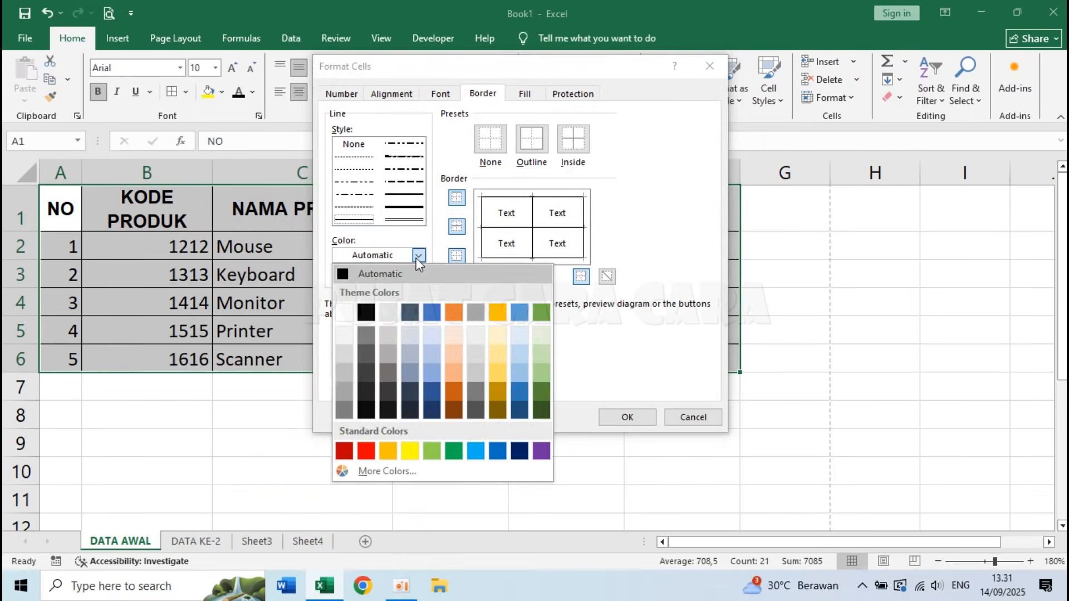
pyautogui.click(416, 259)
pyautogui.click(419, 254)
pyautogui.click(410, 450)
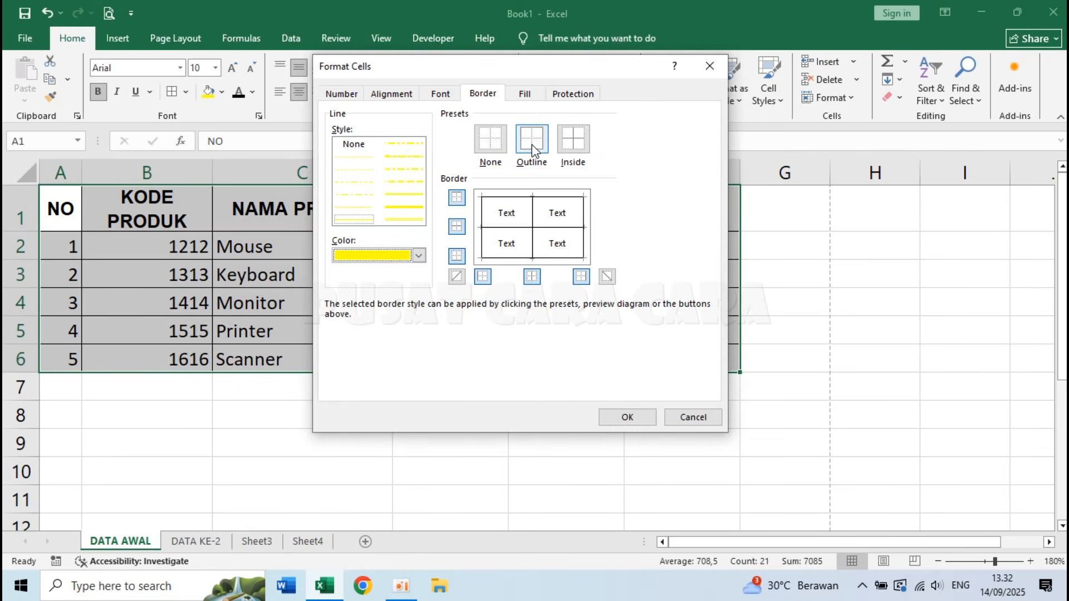
# Step: Clear the existing borders with the None preset and set yellow borders with the Outline and Inside presets
pyautogui.click(494, 146)
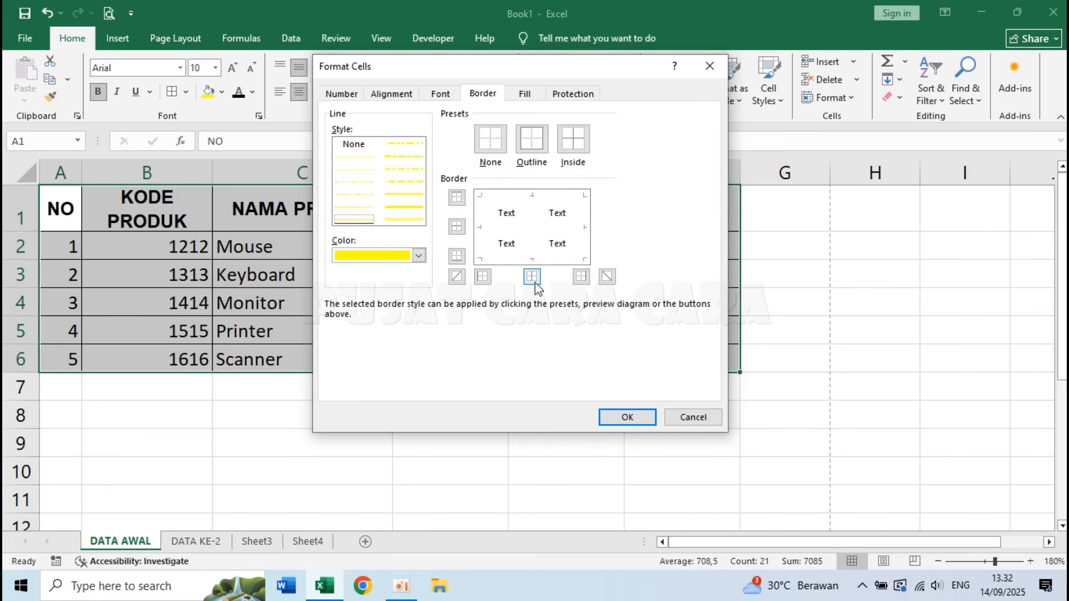
pyautogui.click(540, 145)
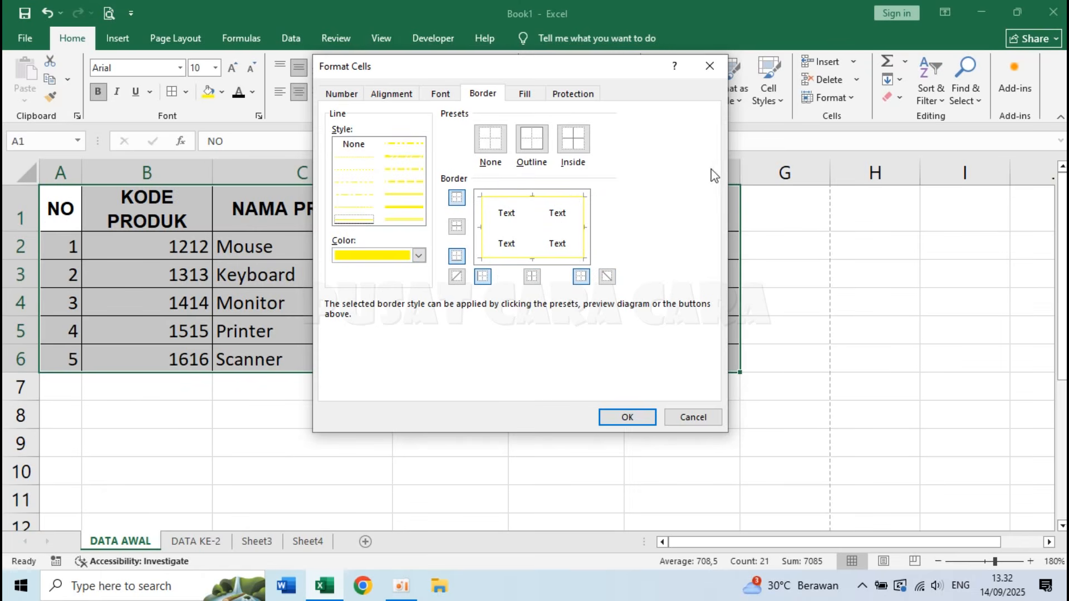
pyautogui.click(578, 147)
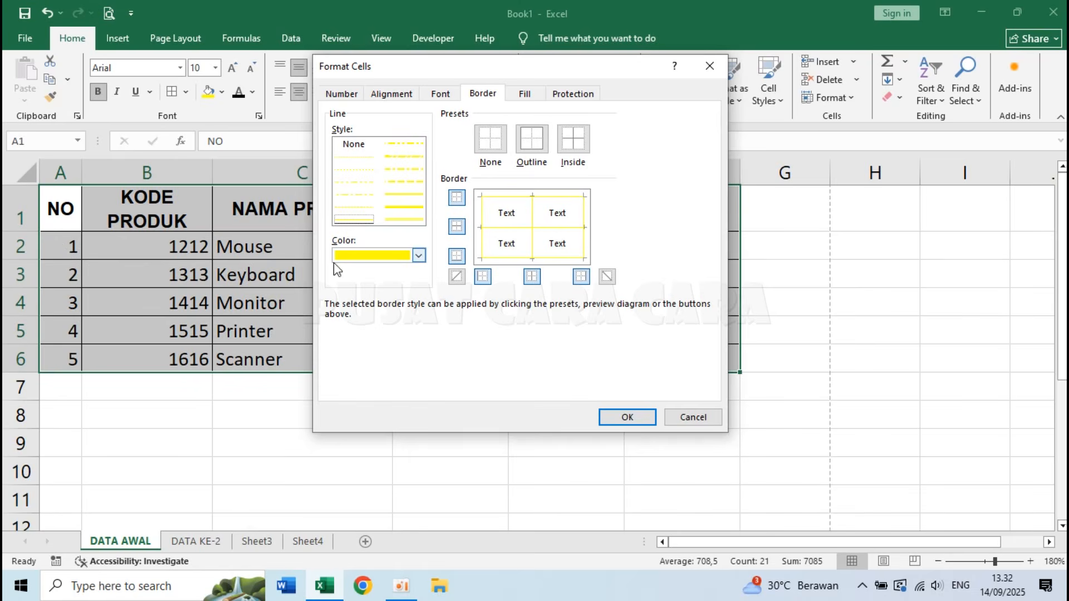
# Step: Apply the yellow borders to the product table A1:F6 and undo that border change
pyautogui.click(634, 417)
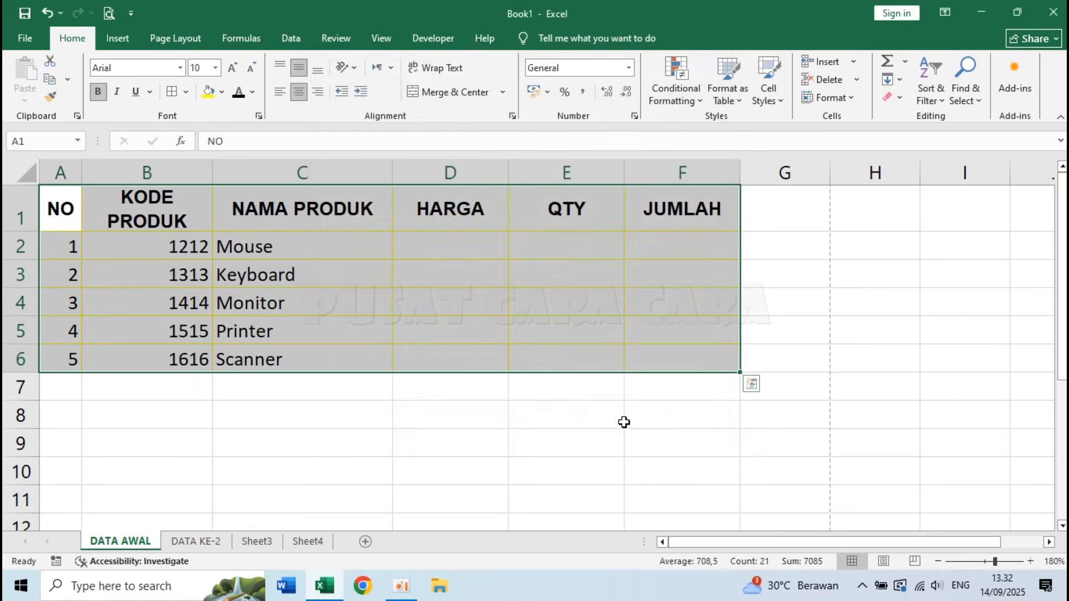
pyautogui.click(589, 435)
pyautogui.click(389, 284)
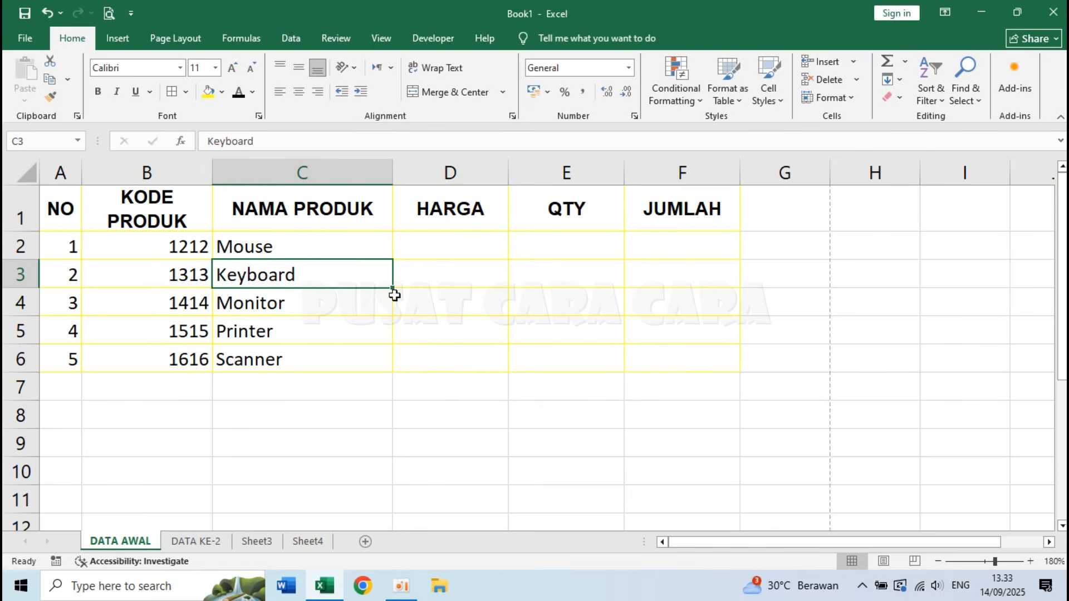
pyautogui.hotkey('ctrl', 'a')
pyautogui.click(535, 324)
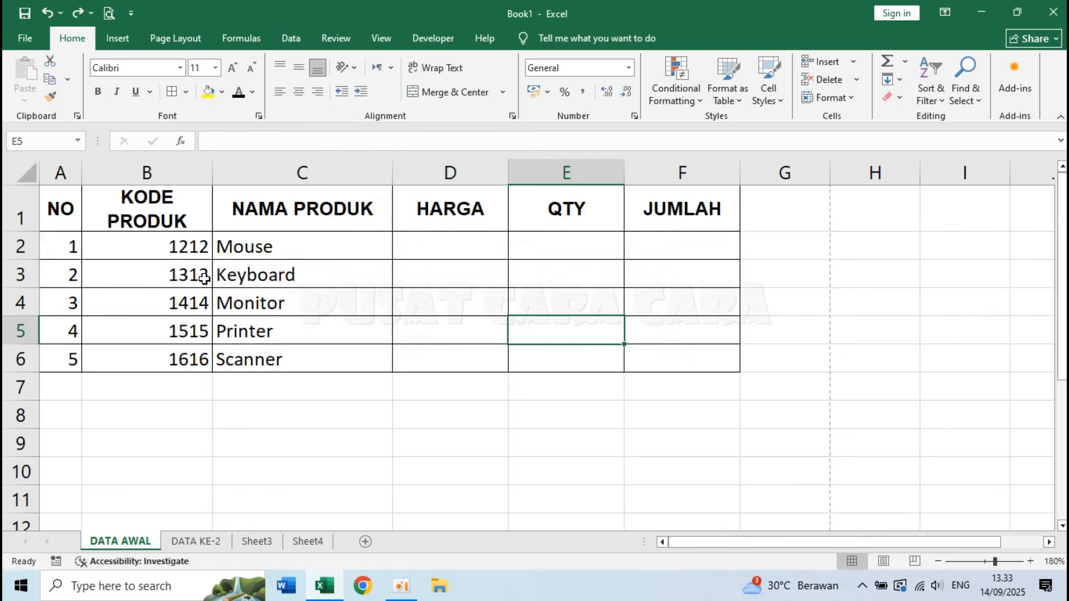
pyautogui.moveTo(67, 208); pyautogui.dragTo(694, 217)
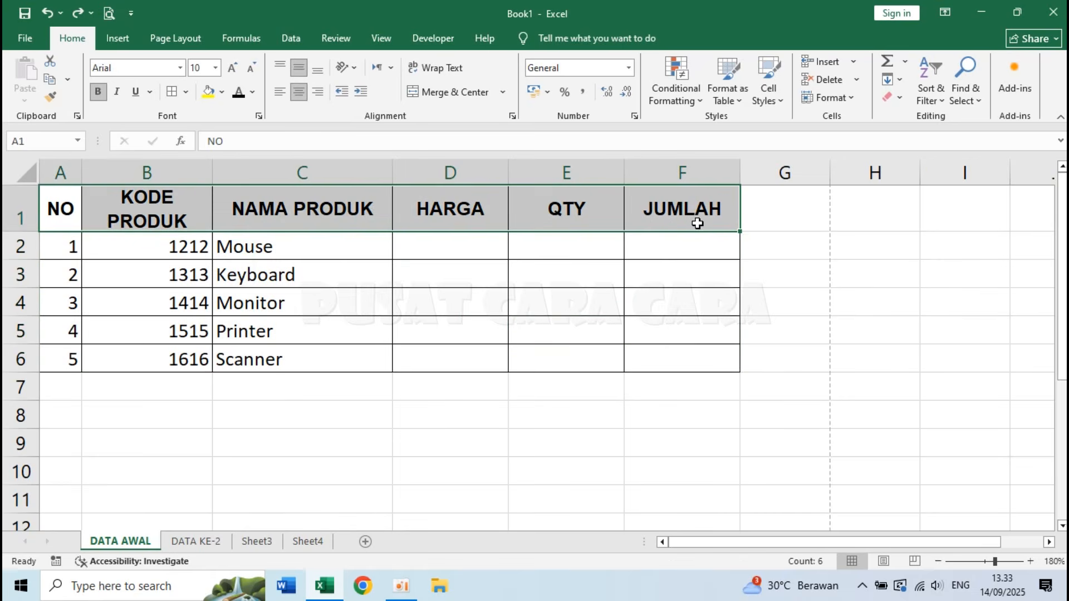
pyautogui.click(55, 237)
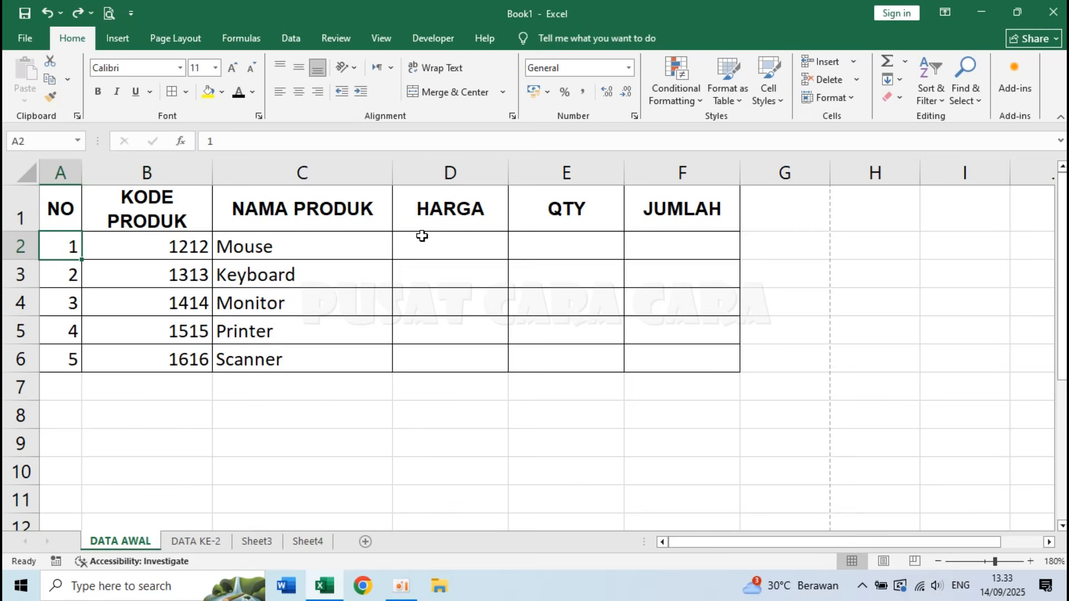
pyautogui.click(566, 225)
pyautogui.click(680, 224)
pyautogui.click(682, 268)
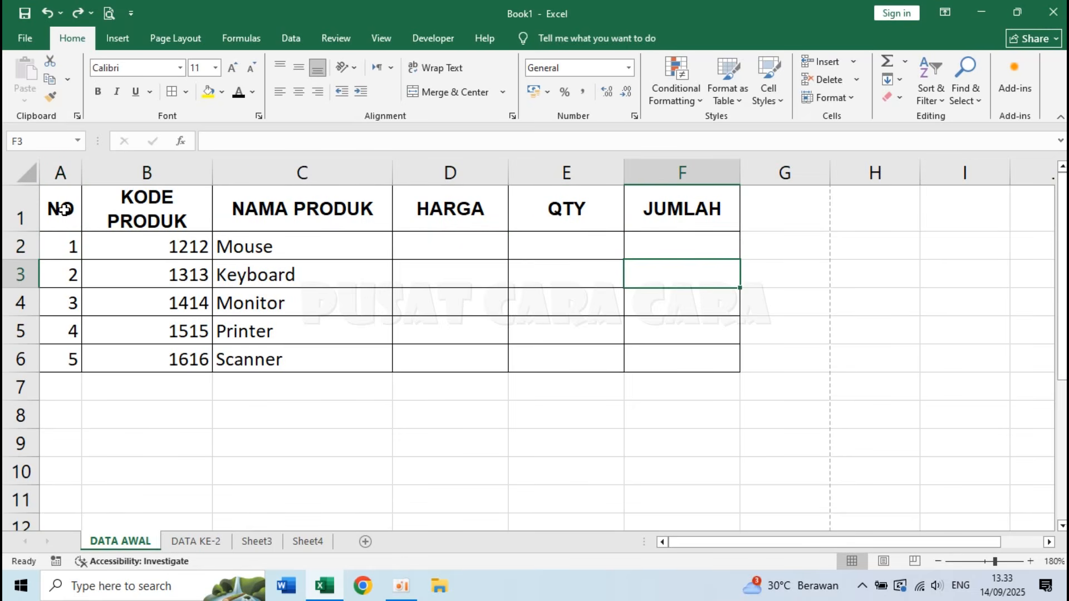
# Step: Add a Bottom Double Border to the header row A1:F1
pyautogui.moveTo(60, 211); pyautogui.dragTo(649, 215)
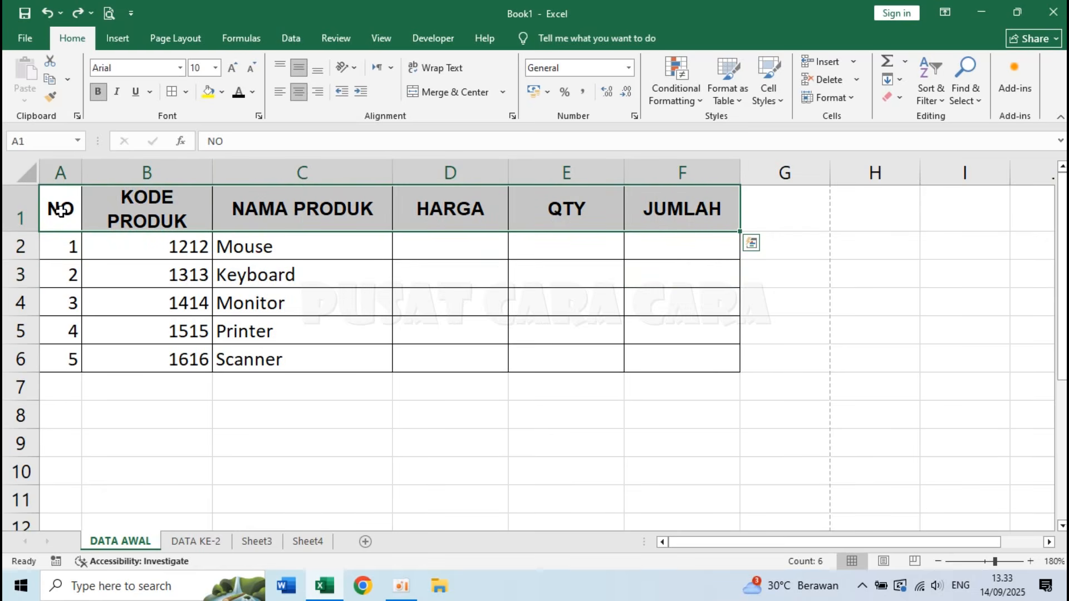
pyautogui.click(187, 93)
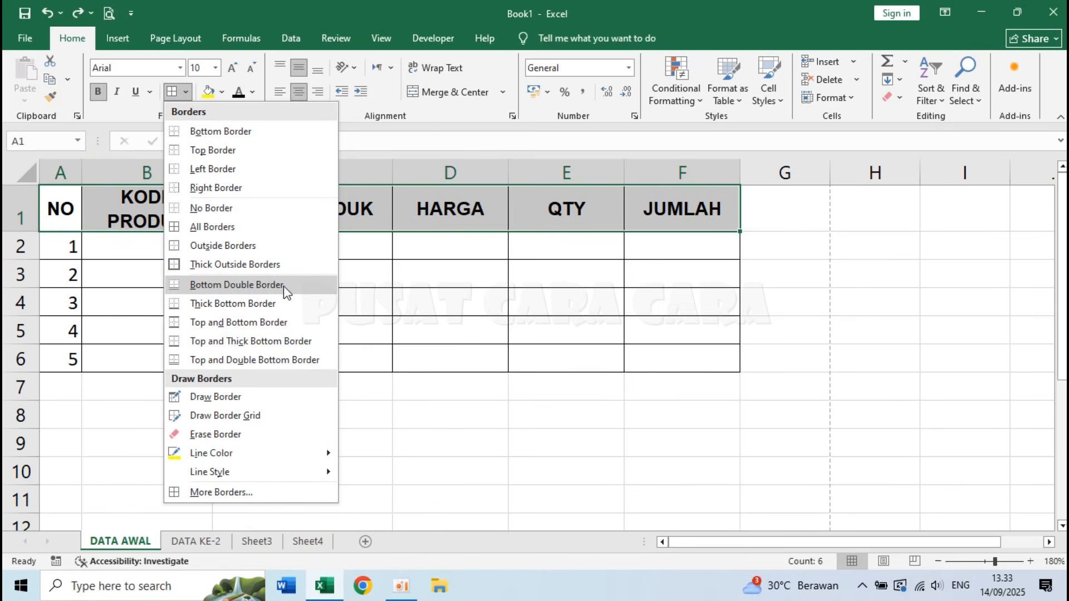
pyautogui.click(193, 284)
pyautogui.click(377, 307)
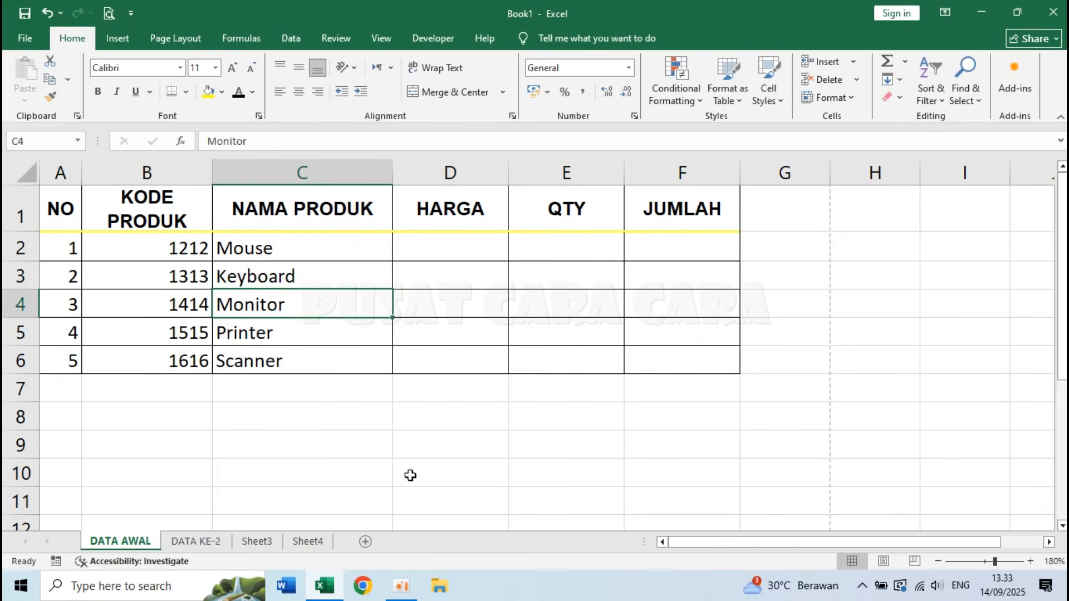
# Step: Open the detailed border settings for the header row A1:F1 and choose the double line style in black
pyautogui.click(179, 221)
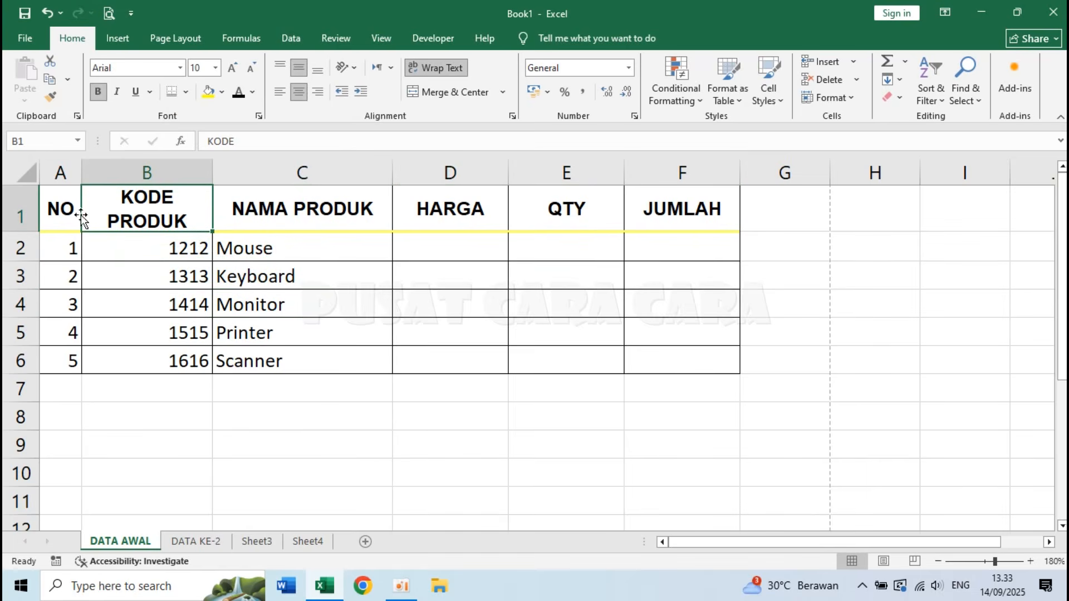
pyautogui.moveTo(79, 219); pyautogui.dragTo(673, 210)
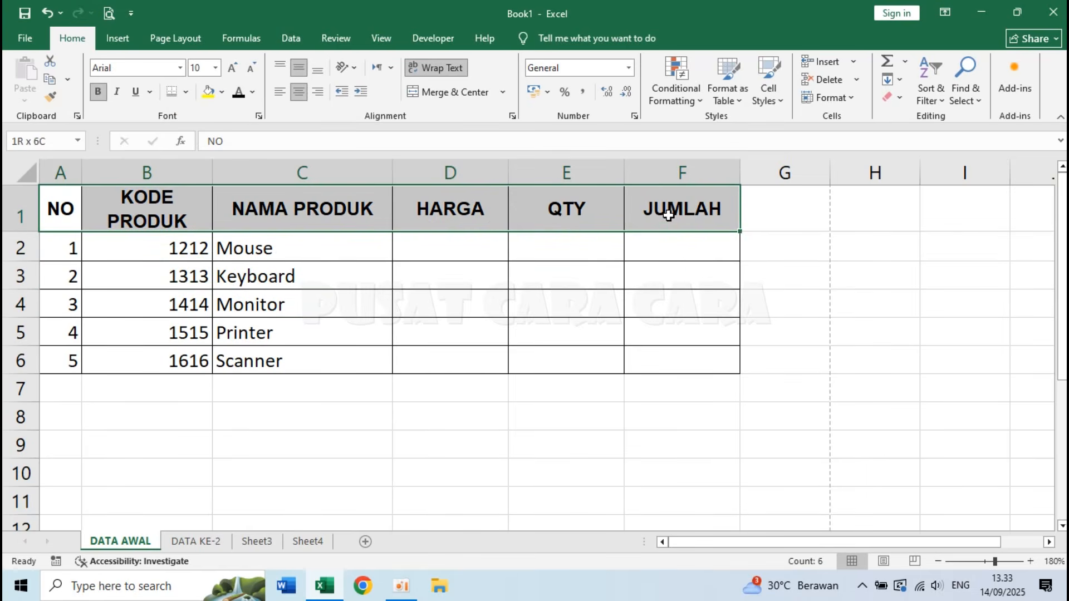
pyautogui.click(187, 92)
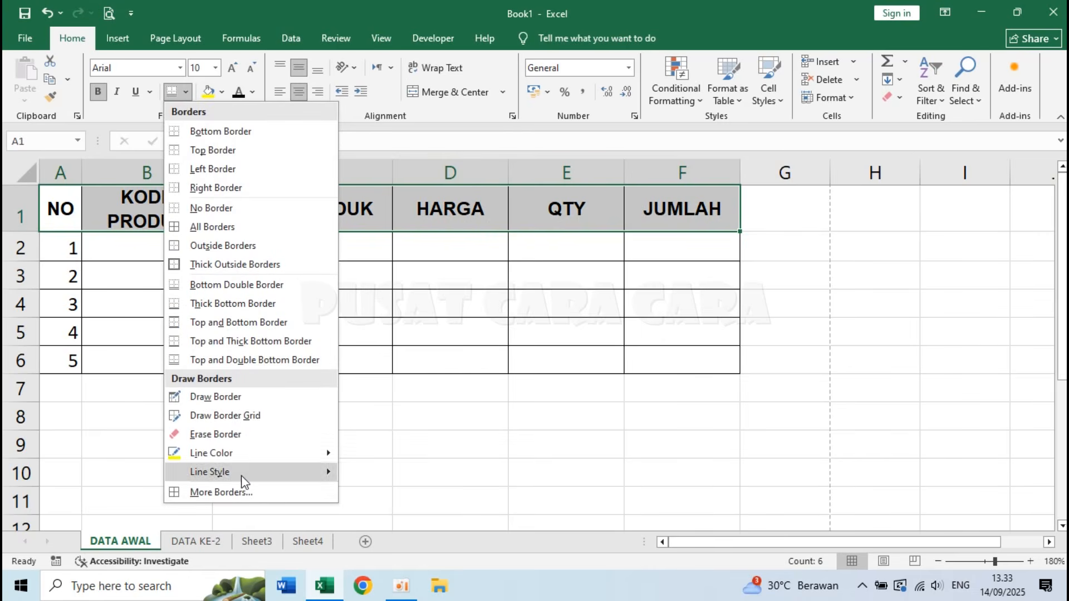
pyautogui.click(248, 488)
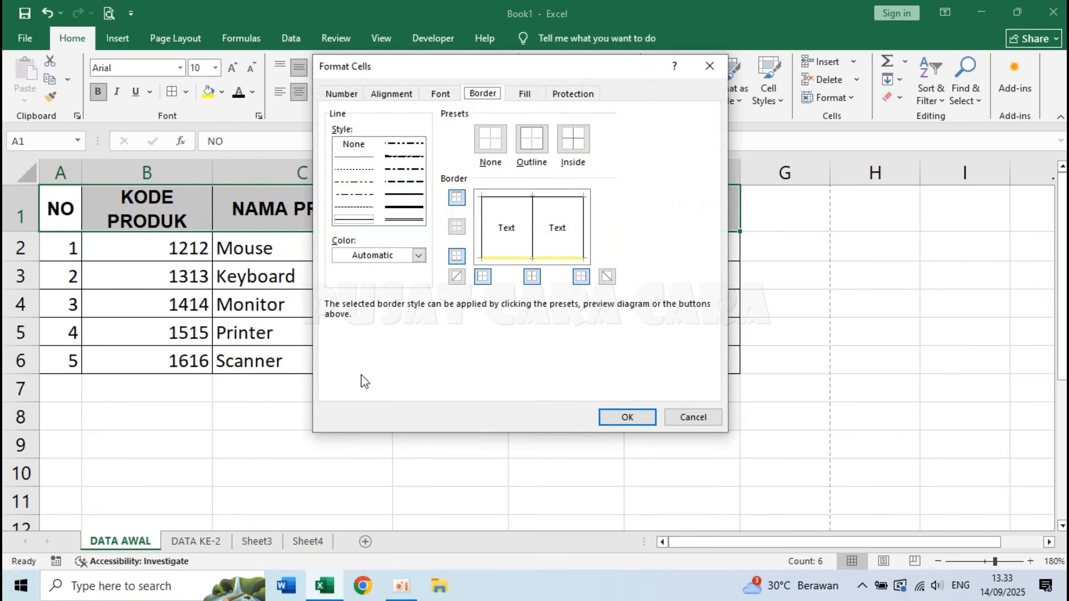
pyautogui.click(403, 220)
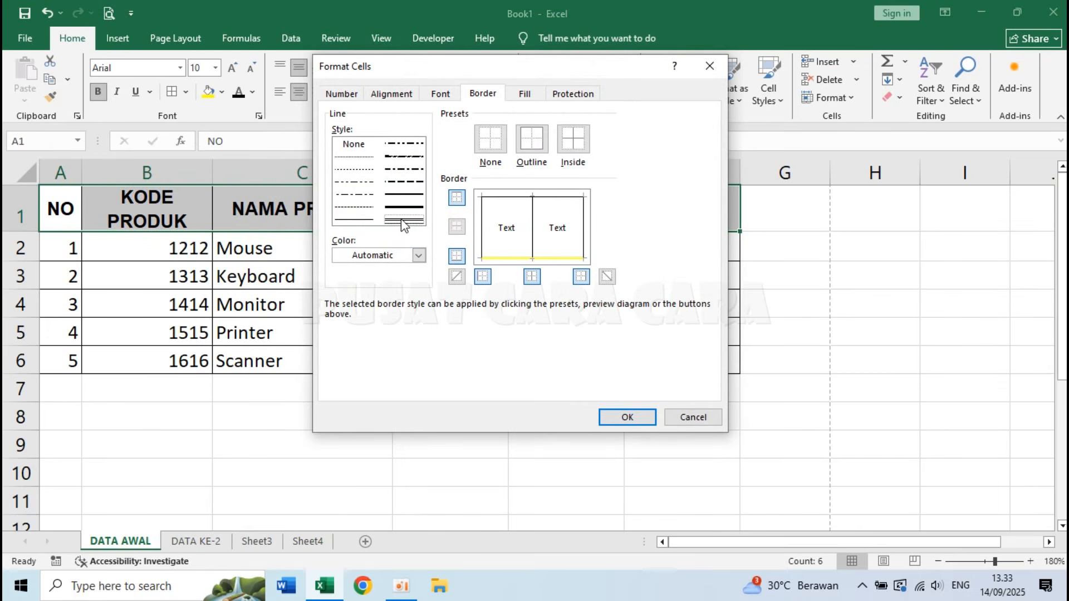
pyautogui.click(419, 255)
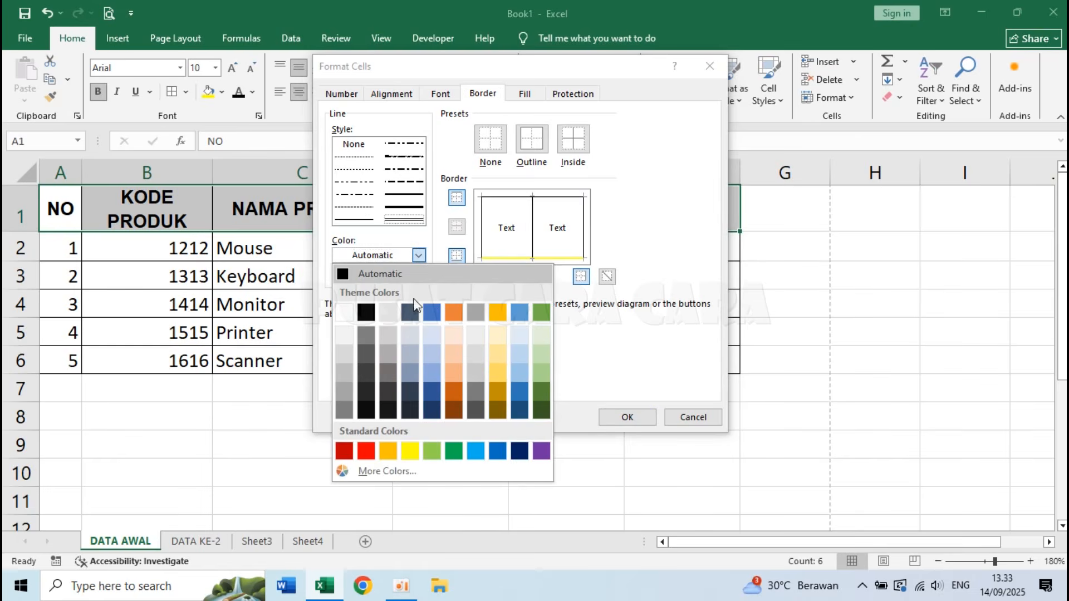
pyautogui.click(367, 314)
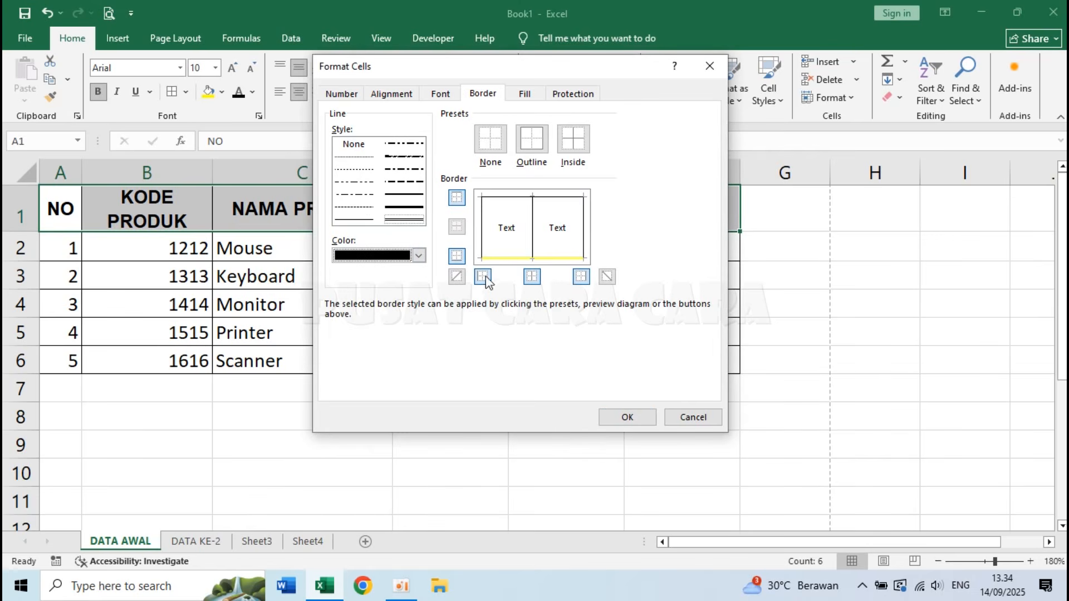
# Step: Apply the black double line to the header row's bottom border and confirm the border settings
pyautogui.click(457, 256)
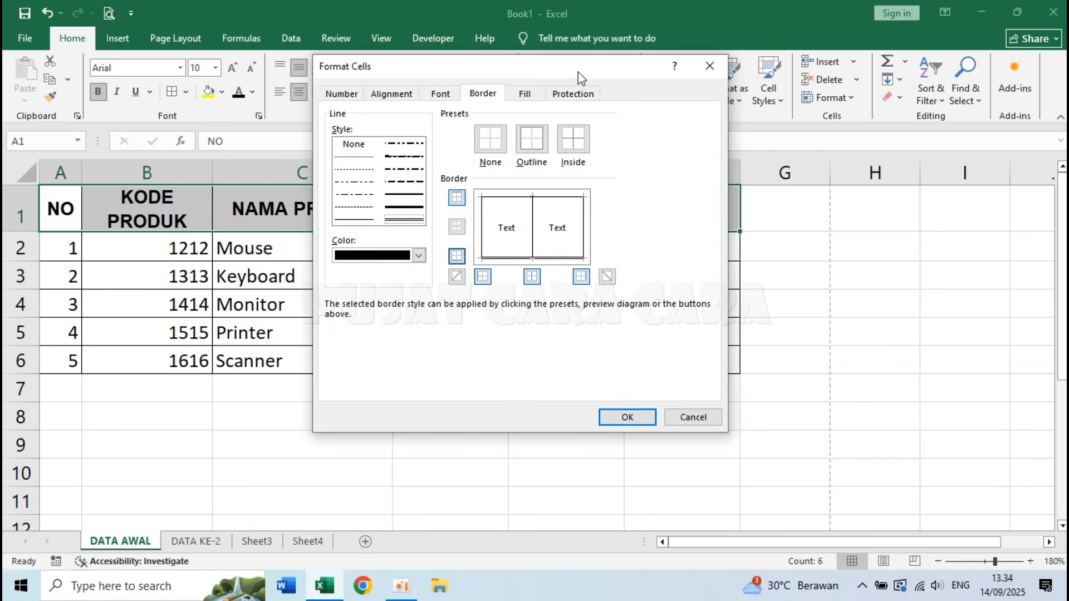
pyautogui.moveTo(577, 72); pyautogui.dragTo(771, 83)
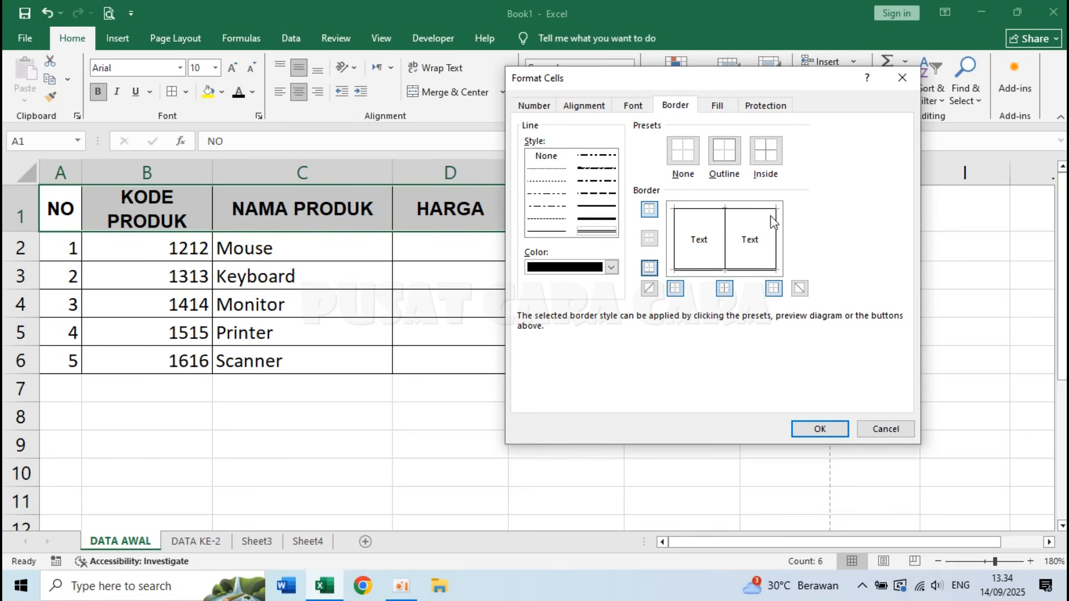
pyautogui.moveTo(756, 74); pyautogui.dragTo(651, 285)
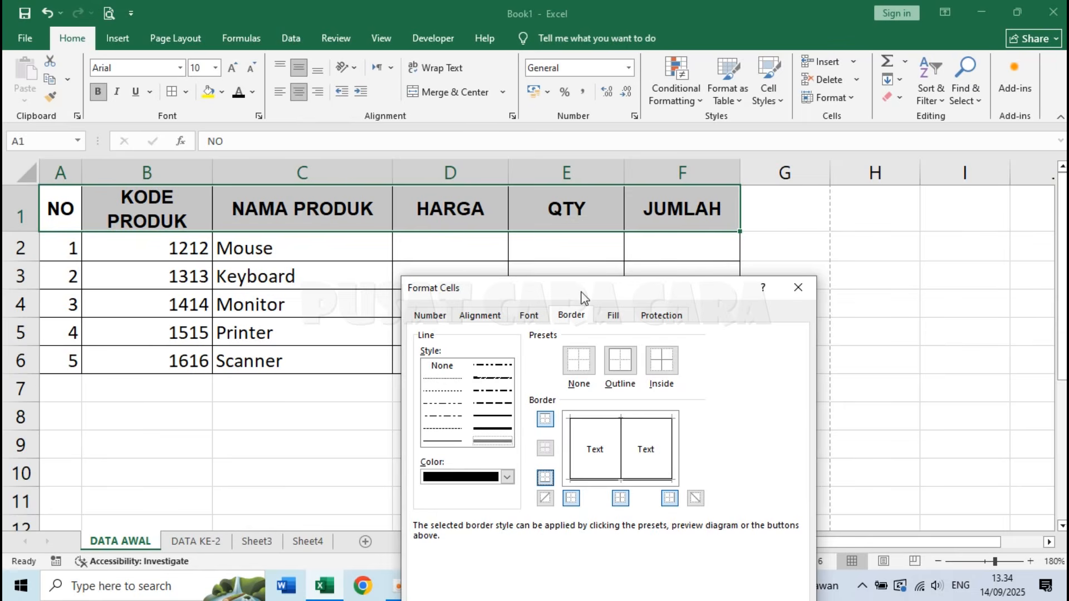
pyautogui.moveTo(581, 291); pyautogui.dragTo(772, 244)
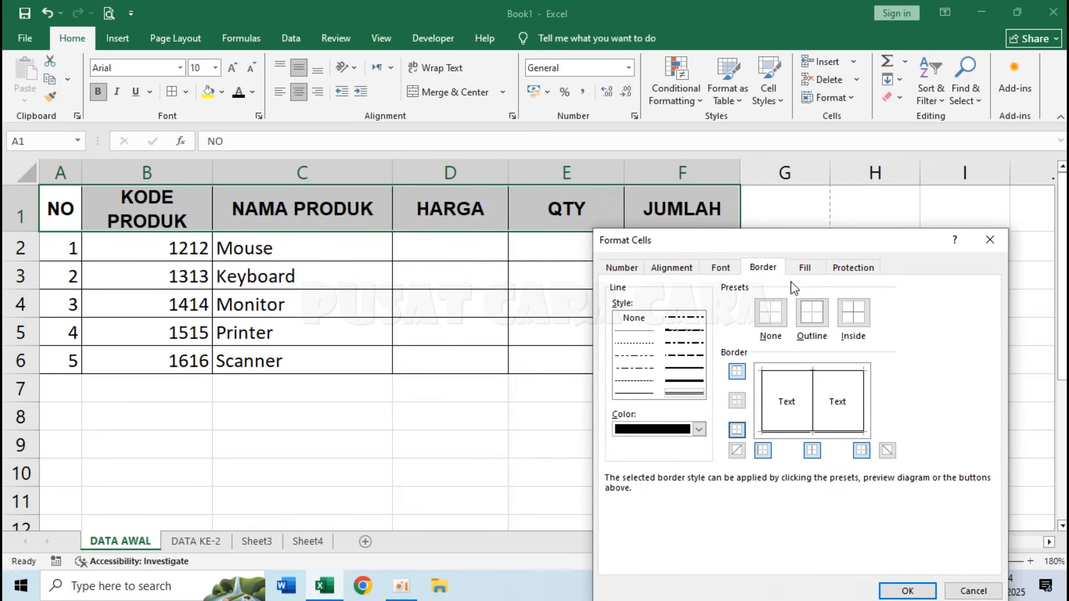
pyautogui.click(737, 430)
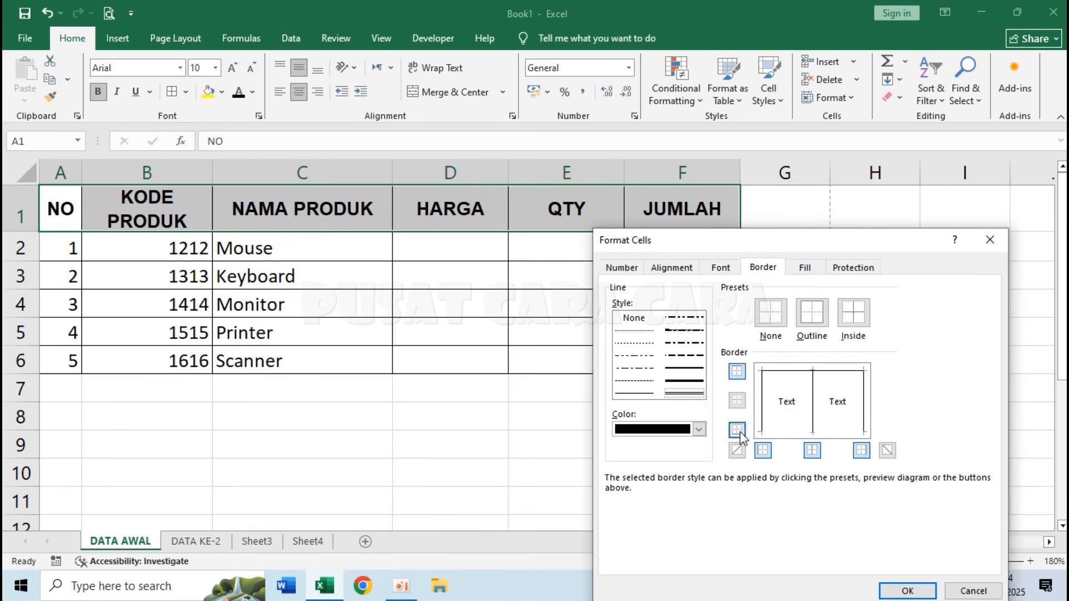
pyautogui.click(738, 431)
pyautogui.click(907, 590)
pyautogui.click(439, 433)
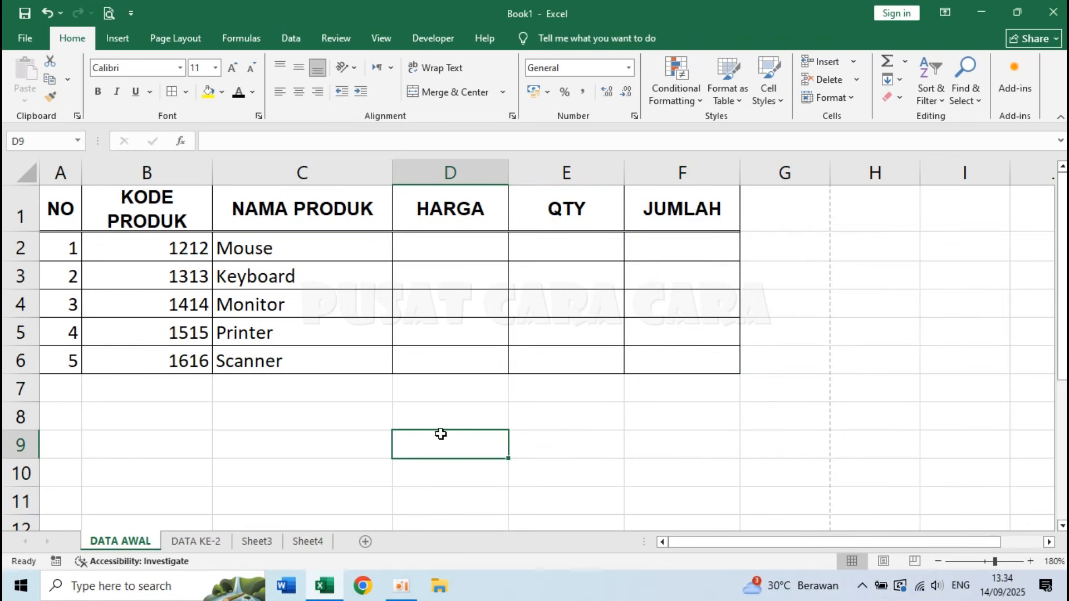
pyautogui.click(69, 251)
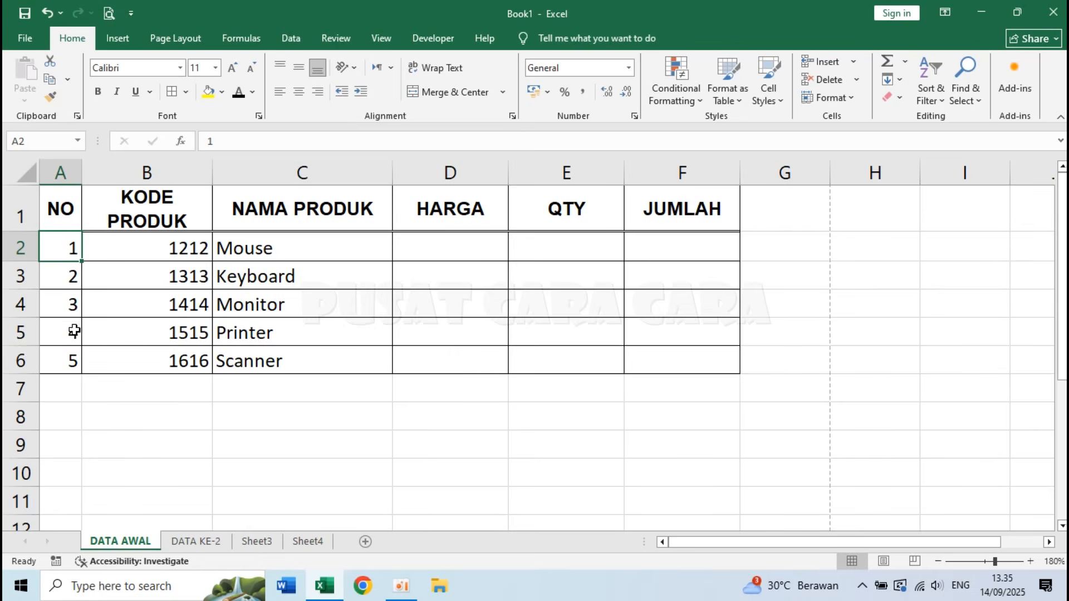
pyautogui.click(75, 360)
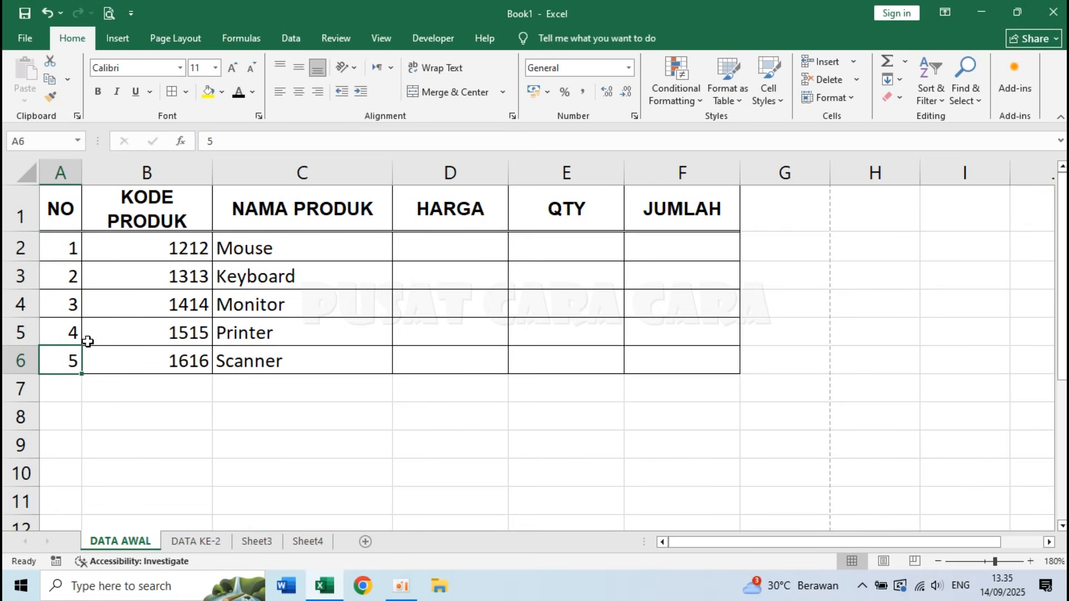
pyautogui.click(456, 341)
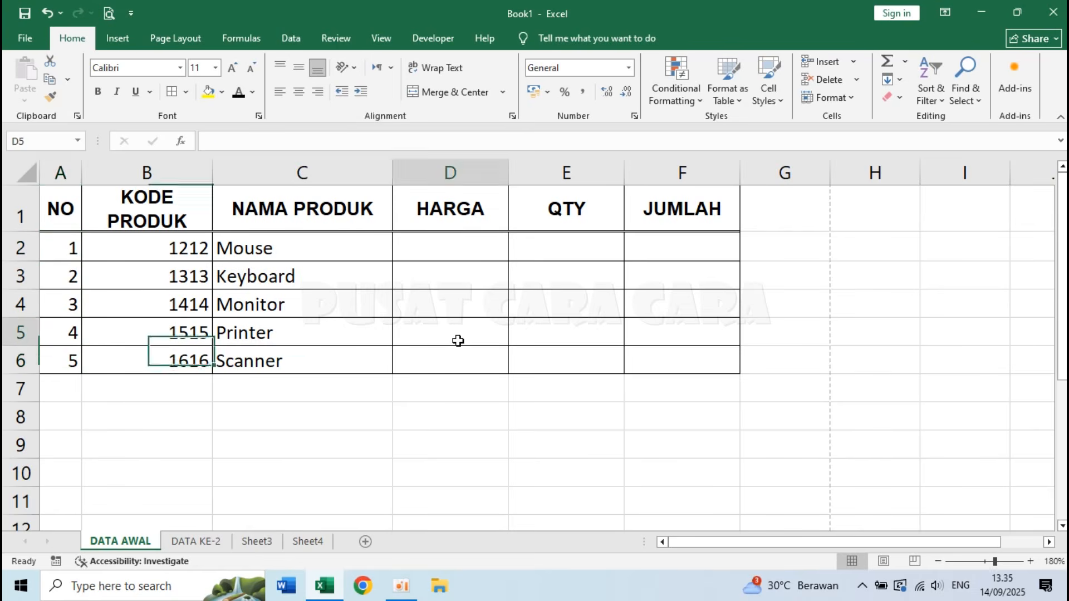
pyautogui.click(468, 410)
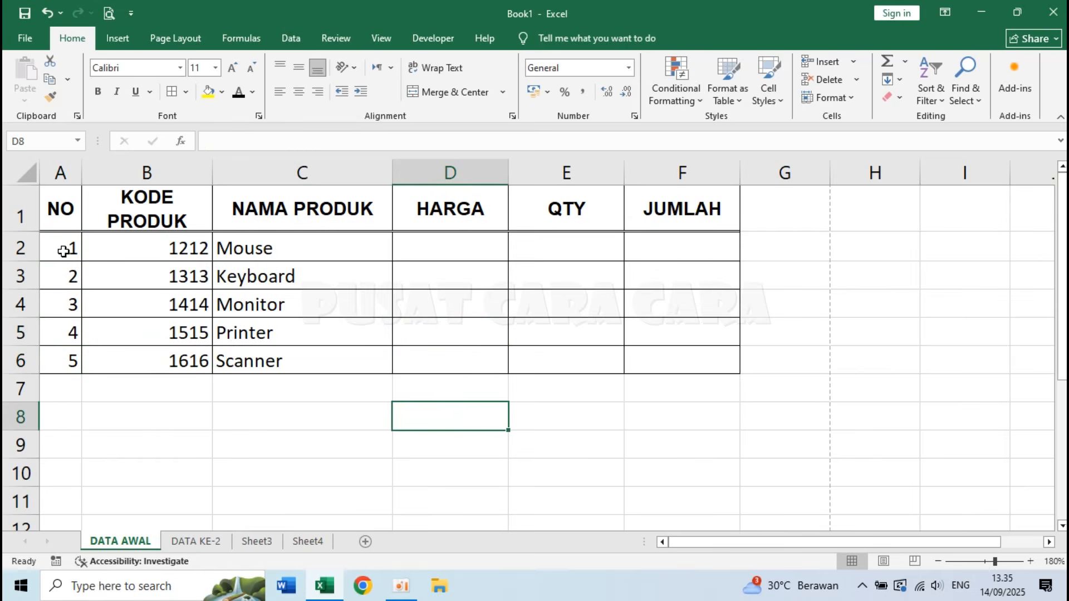
# Step: Set the inside horizontal borders of the product rows A2:F6 to the dashed line style
pyautogui.moveTo(67, 248); pyautogui.dragTo(675, 362)
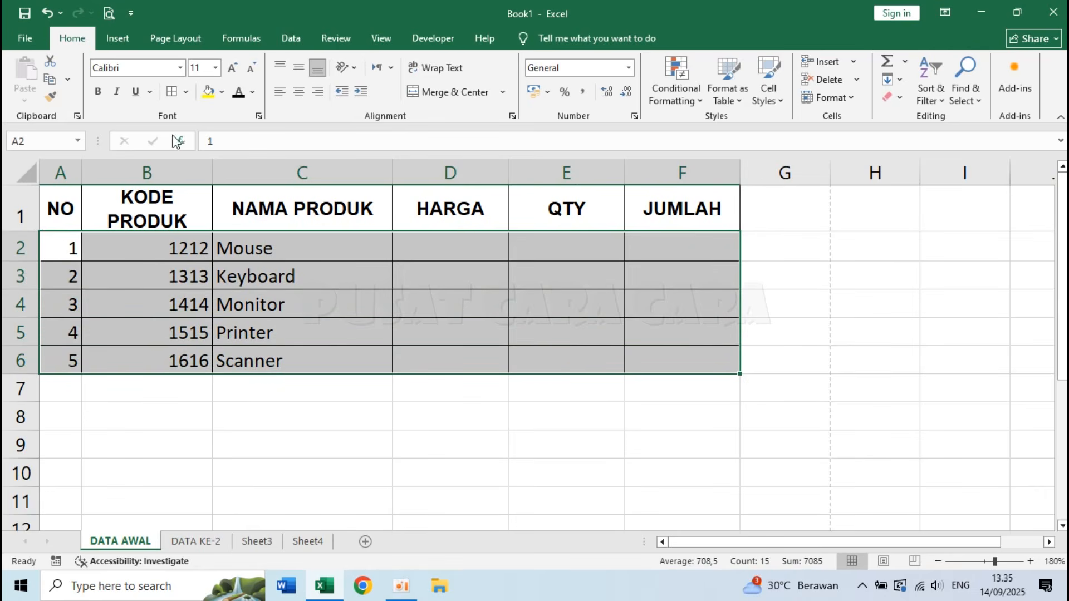
pyautogui.click(187, 92)
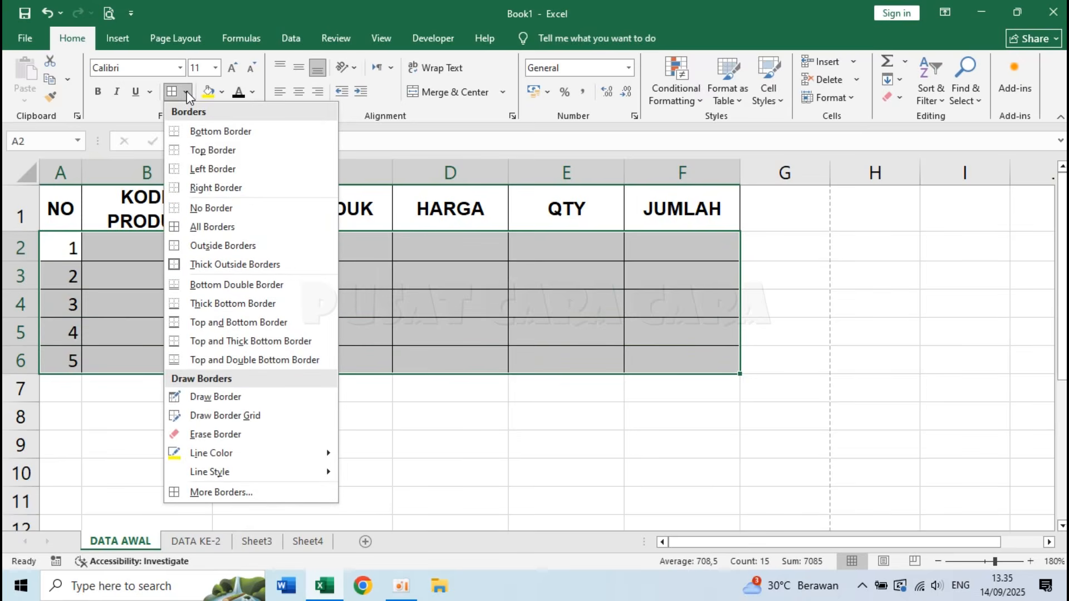
pyautogui.click(276, 491)
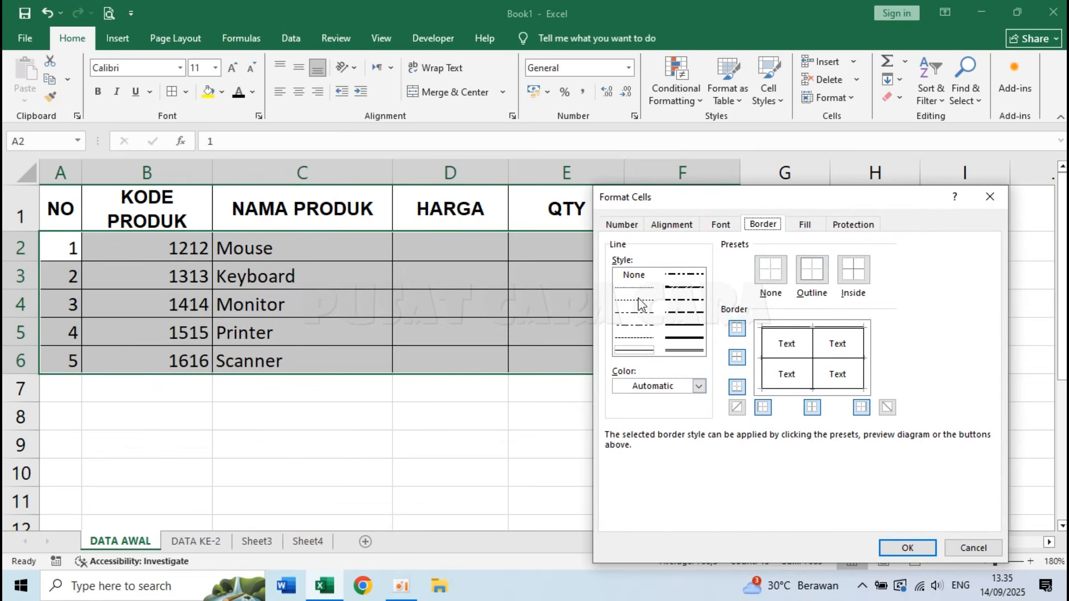
pyautogui.click(636, 338)
pyautogui.moveTo(803, 210); pyautogui.dragTo(941, 188)
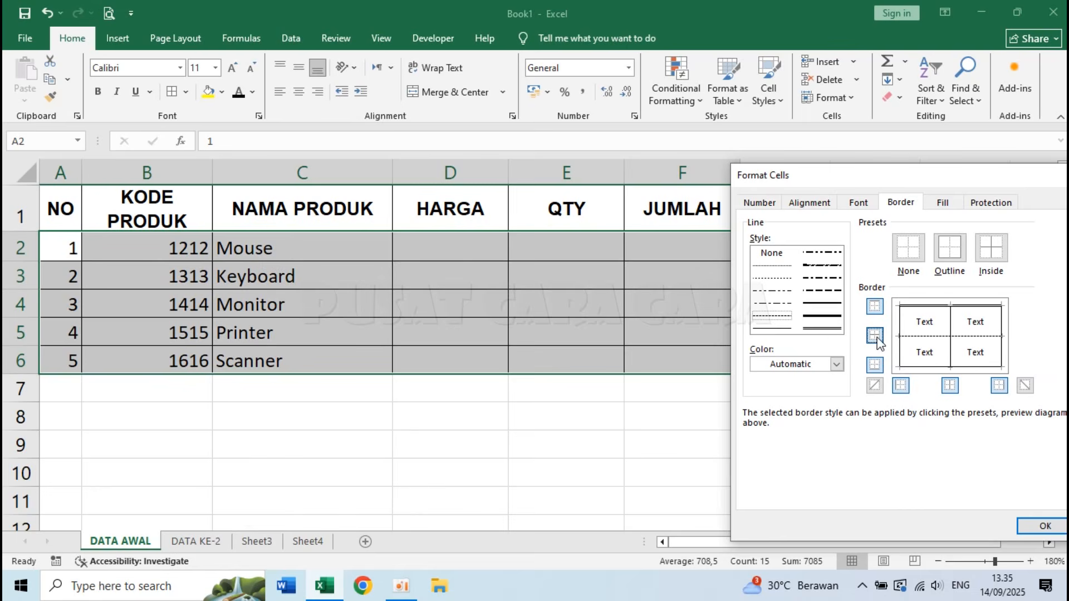
pyautogui.click(875, 336)
pyautogui.click(874, 335)
pyautogui.click(1045, 525)
pyautogui.click(602, 424)
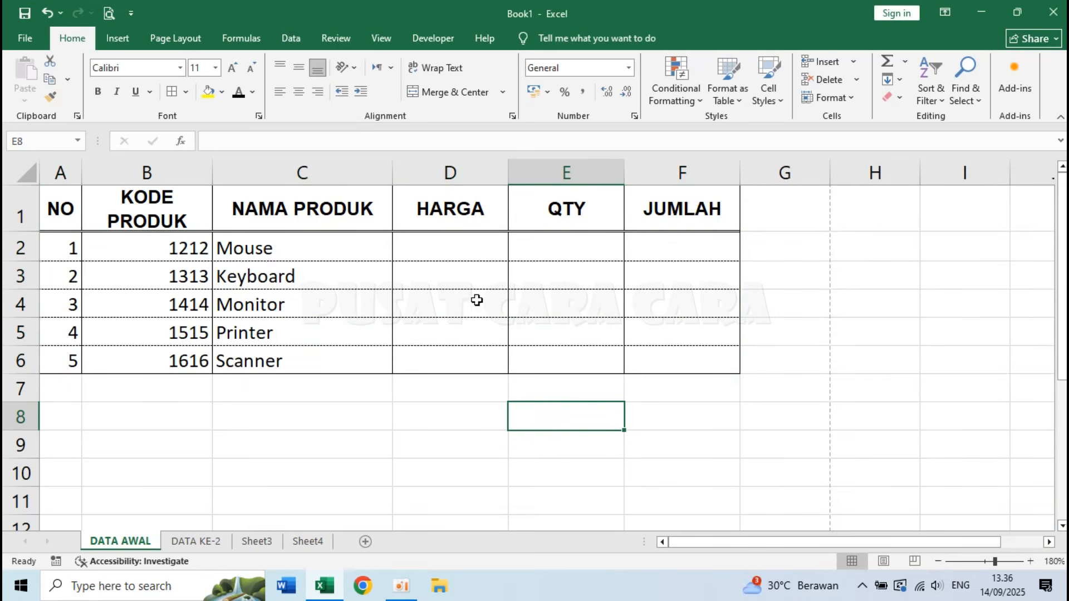
# Step: Narrow column B, the KODE PRODUK column, slightly
pyautogui.click(305, 390)
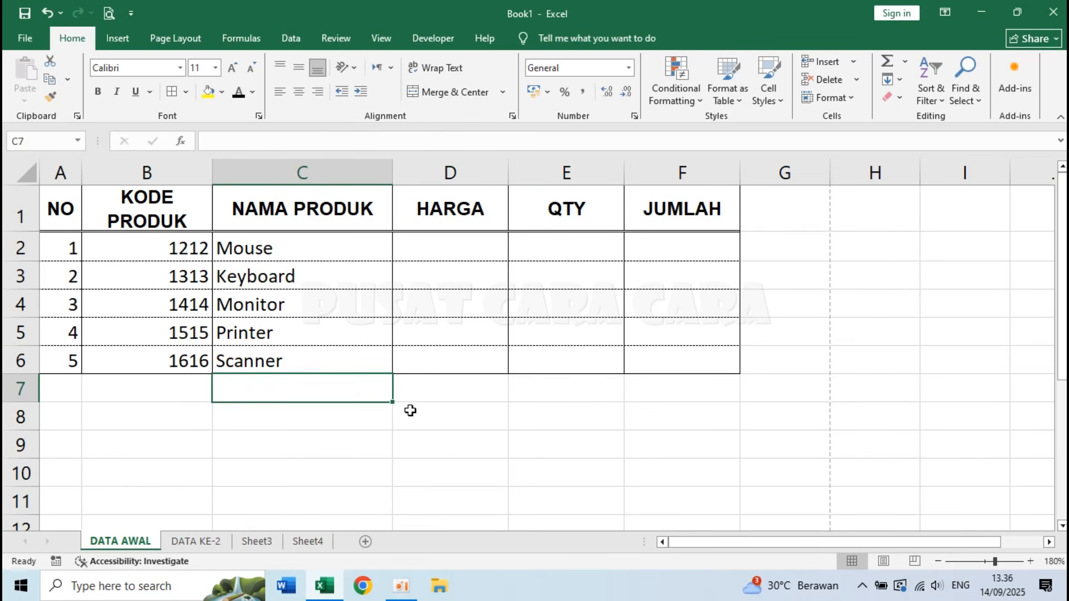
pyautogui.click(467, 327)
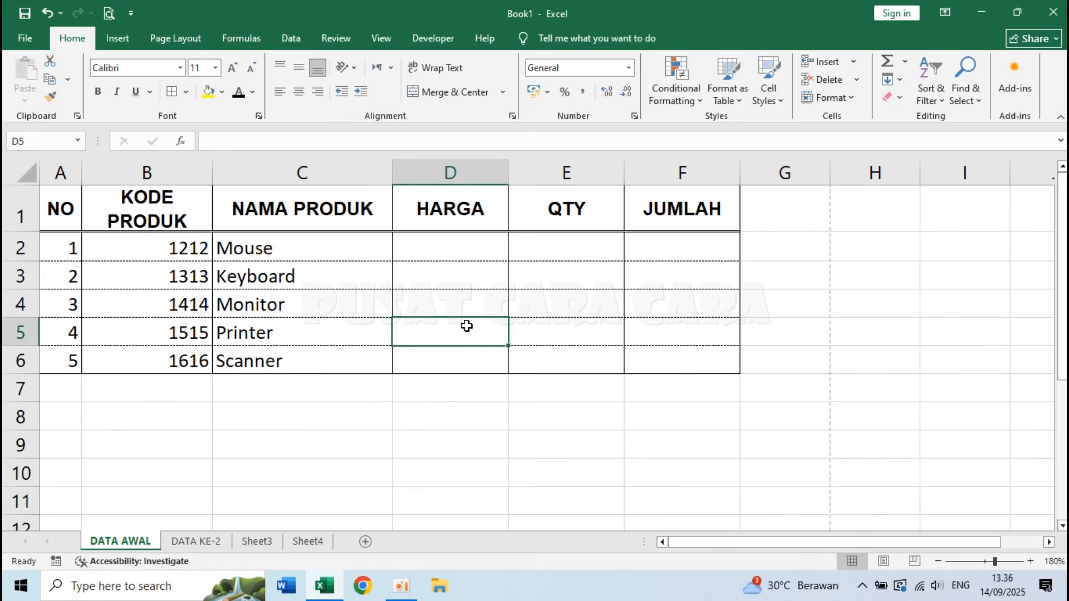
pyautogui.click(578, 361)
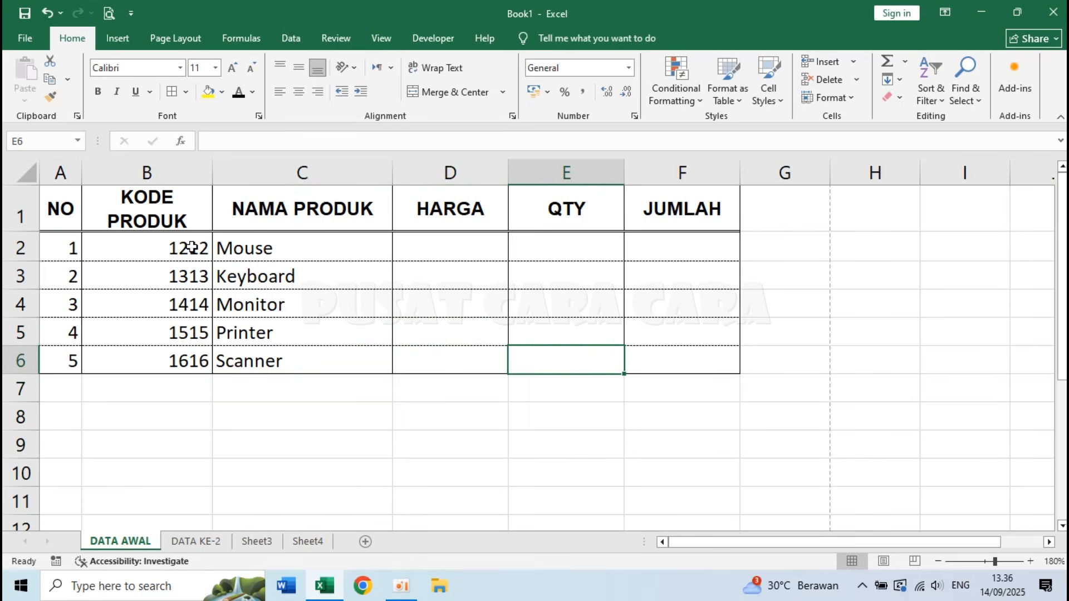
pyautogui.moveTo(213, 171); pyautogui.dragTo(192, 171)
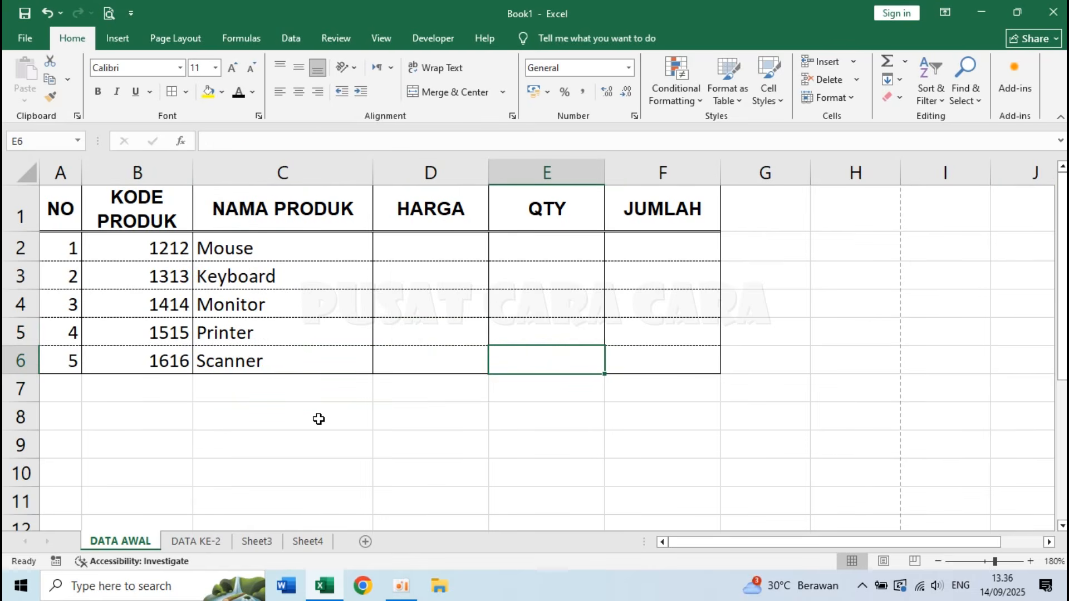
pyautogui.click(279, 412)
pyautogui.click(250, 360)
pyautogui.click(132, 256)
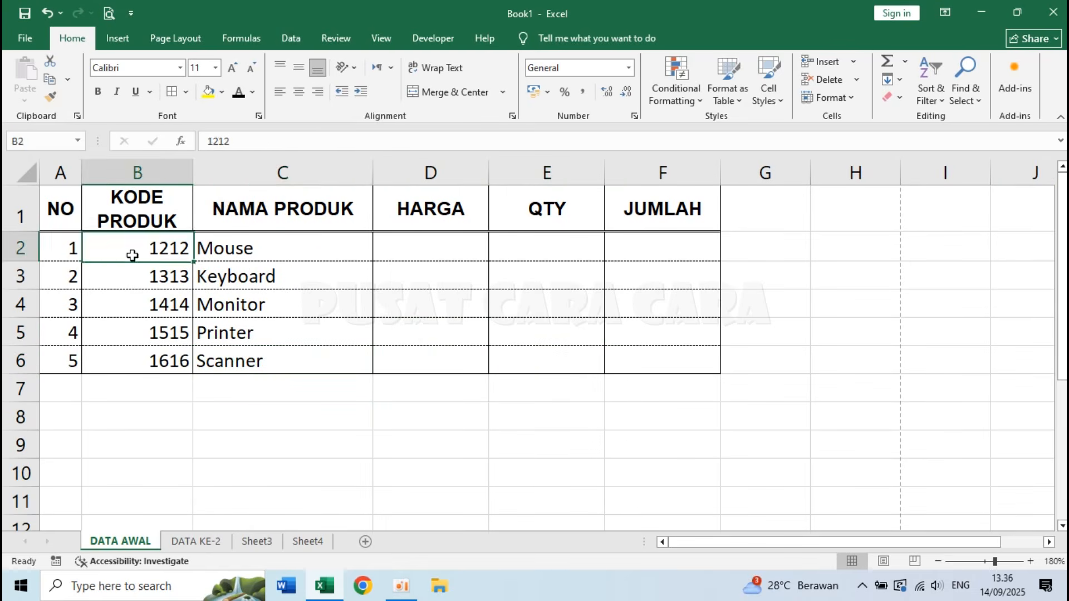
pyautogui.click(296, 312)
# Step: View the detailed border settings of the whole table A1:F6, including the line color choices, and close them without applying anything
pyautogui.moveTo(57, 209); pyautogui.dragTo(668, 356)
pyautogui.click(185, 91)
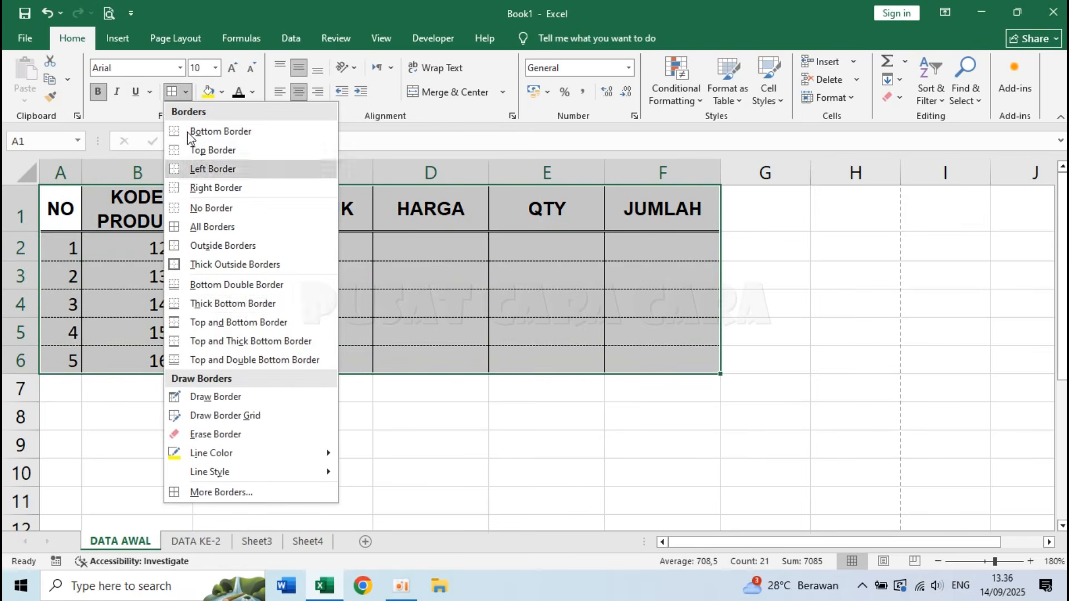
pyautogui.click(239, 490)
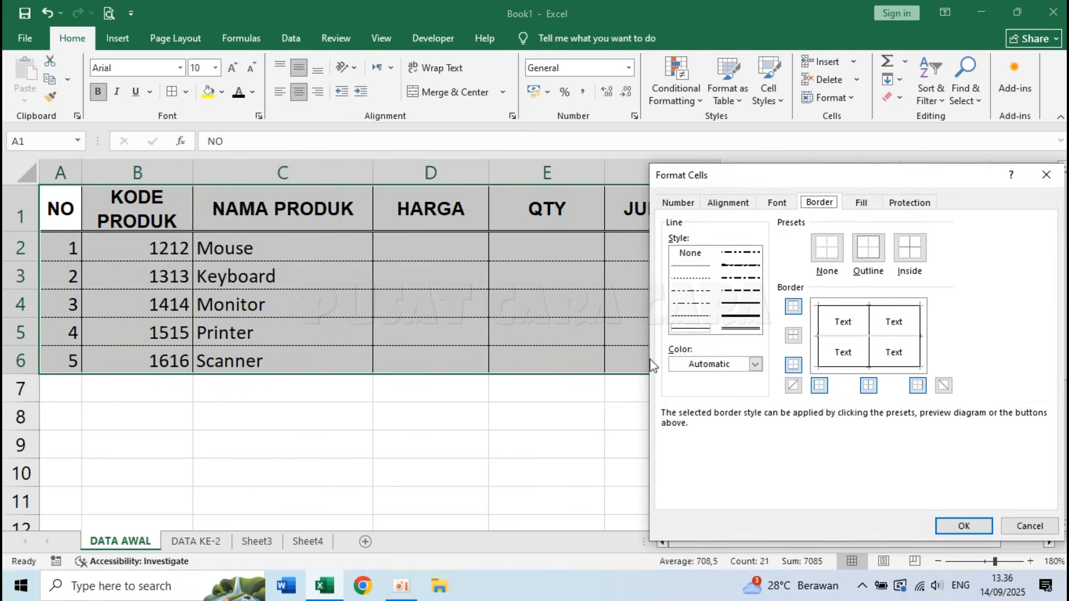
pyautogui.click(755, 364)
pyautogui.click(1031, 523)
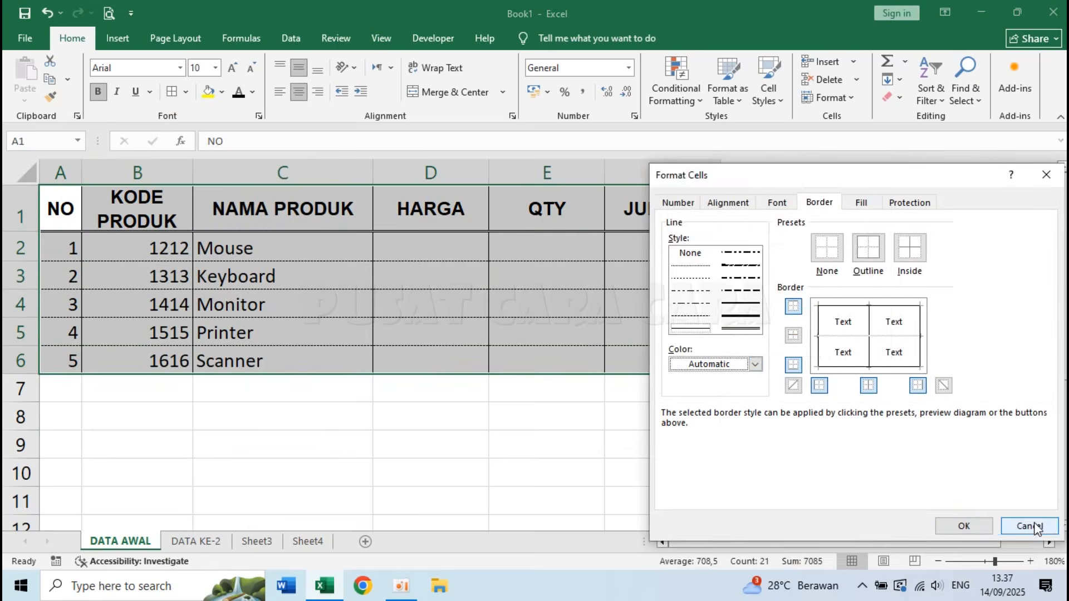
pyautogui.click(1028, 526)
pyautogui.click(428, 419)
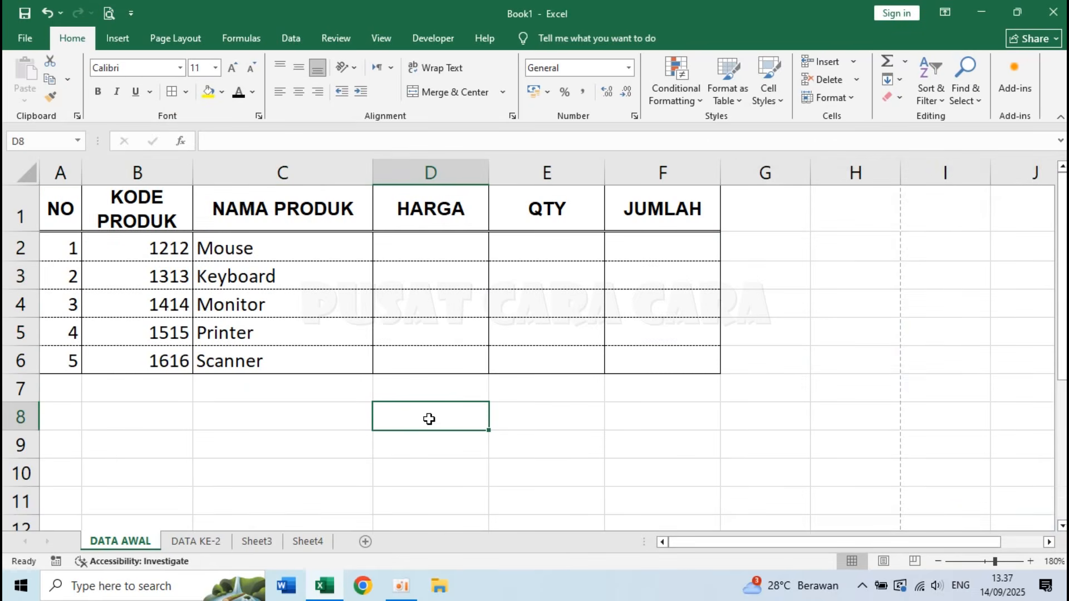
pyautogui.click(64, 220)
pyautogui.click(145, 212)
pyautogui.click(267, 212)
pyautogui.click(446, 209)
pyautogui.click(579, 221)
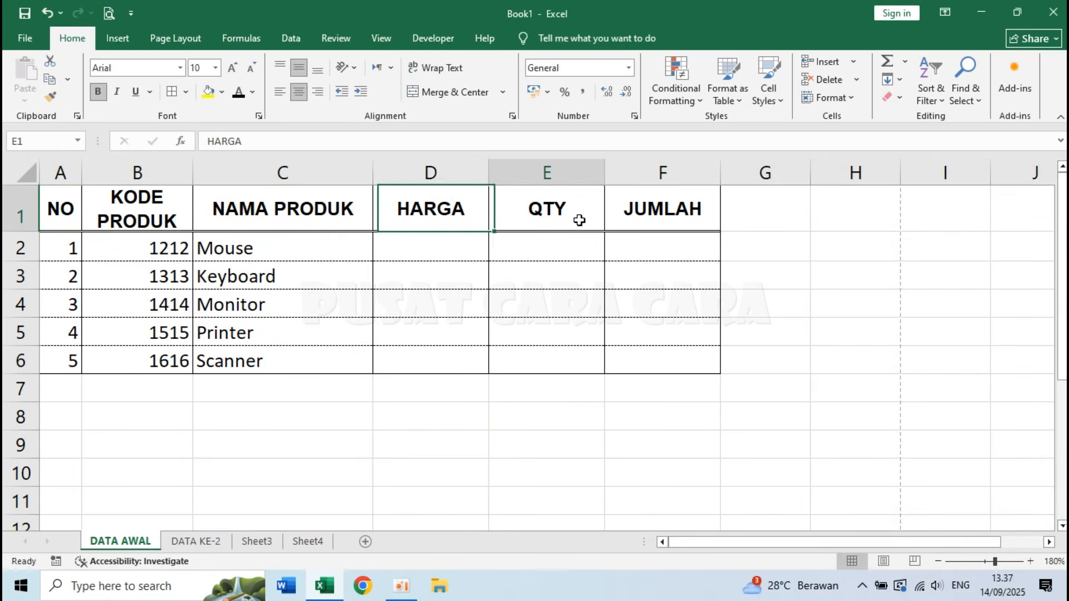
pyautogui.click(644, 210)
pyautogui.click(601, 278)
# Step: Fill the header row A1:F1 with a light gray background color
pyautogui.click(51, 200)
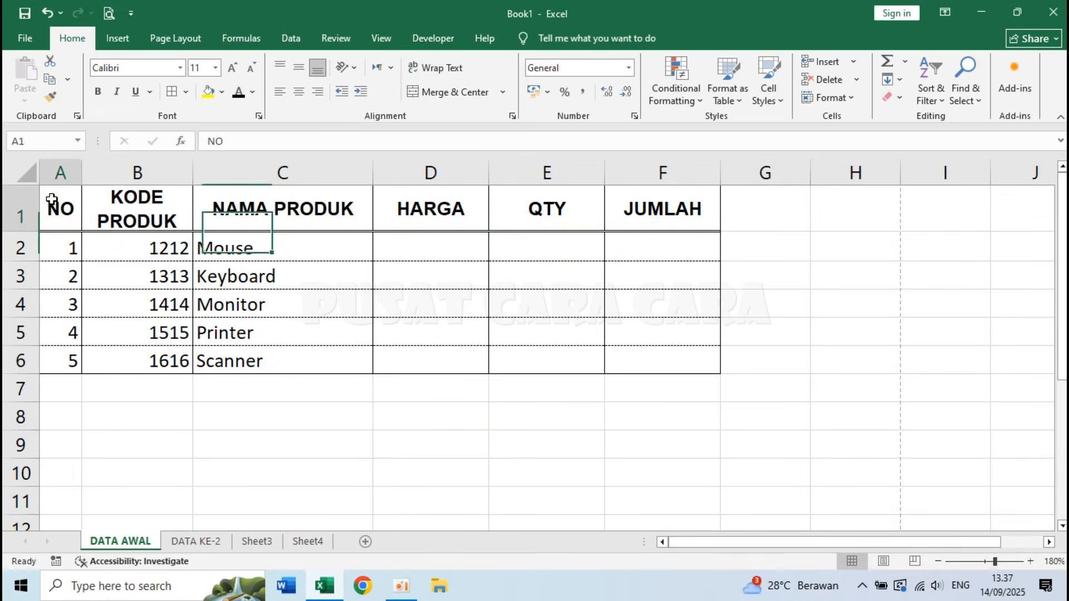
pyautogui.moveTo(52, 200); pyautogui.dragTo(655, 208)
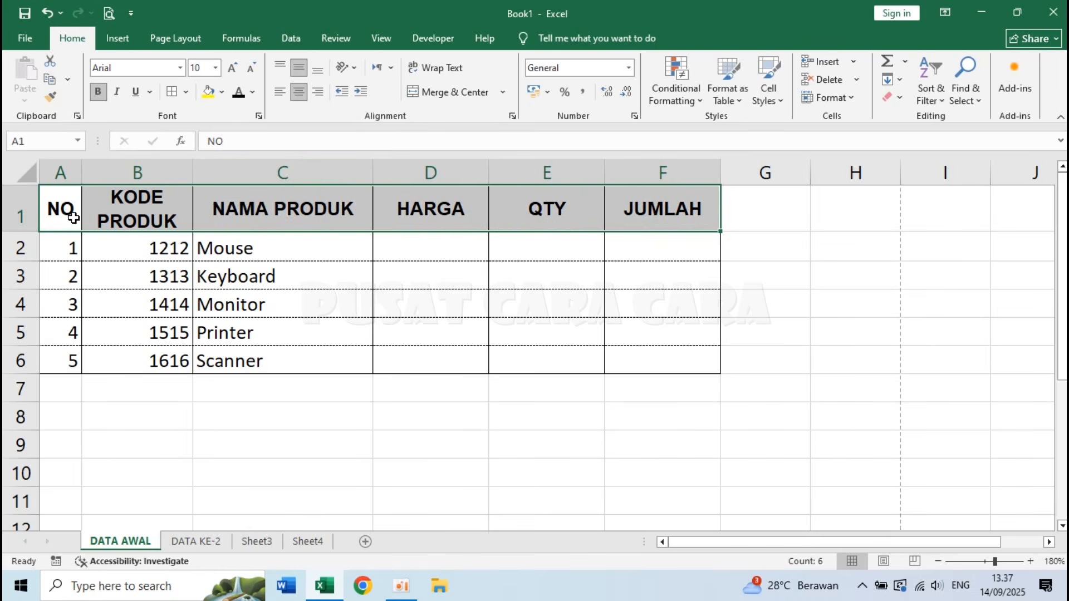
pyautogui.click(221, 92)
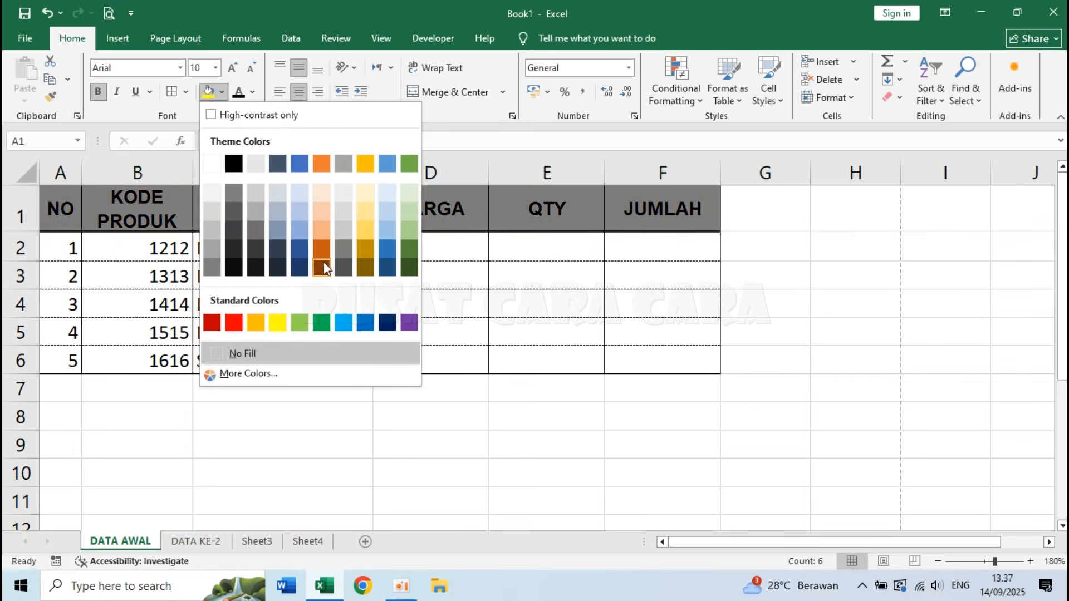
pyautogui.click(216, 214)
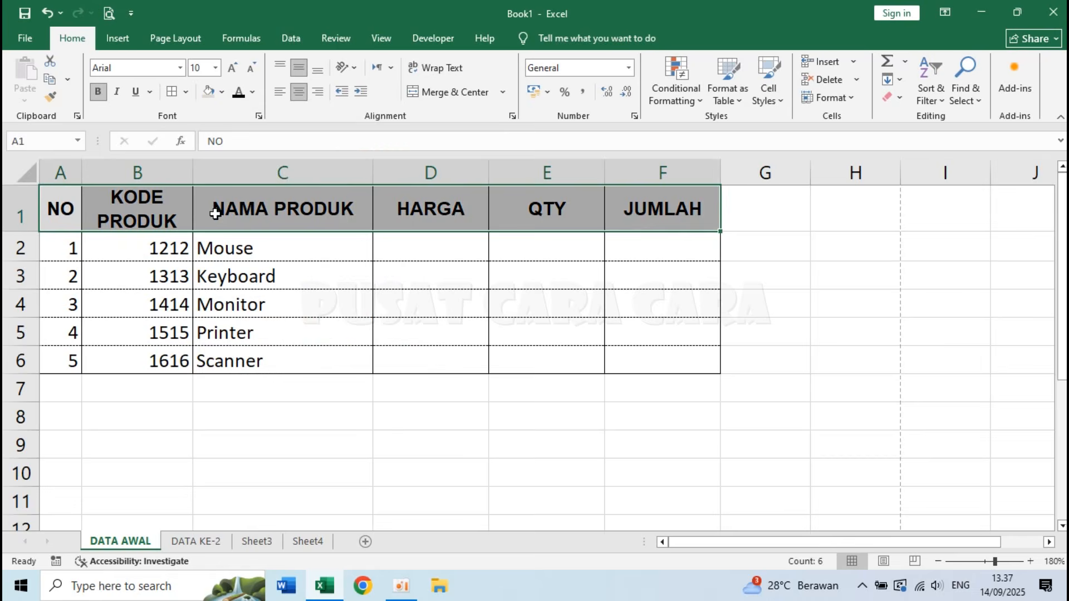
pyautogui.click(528, 244)
pyautogui.click(530, 217)
pyautogui.click(315, 220)
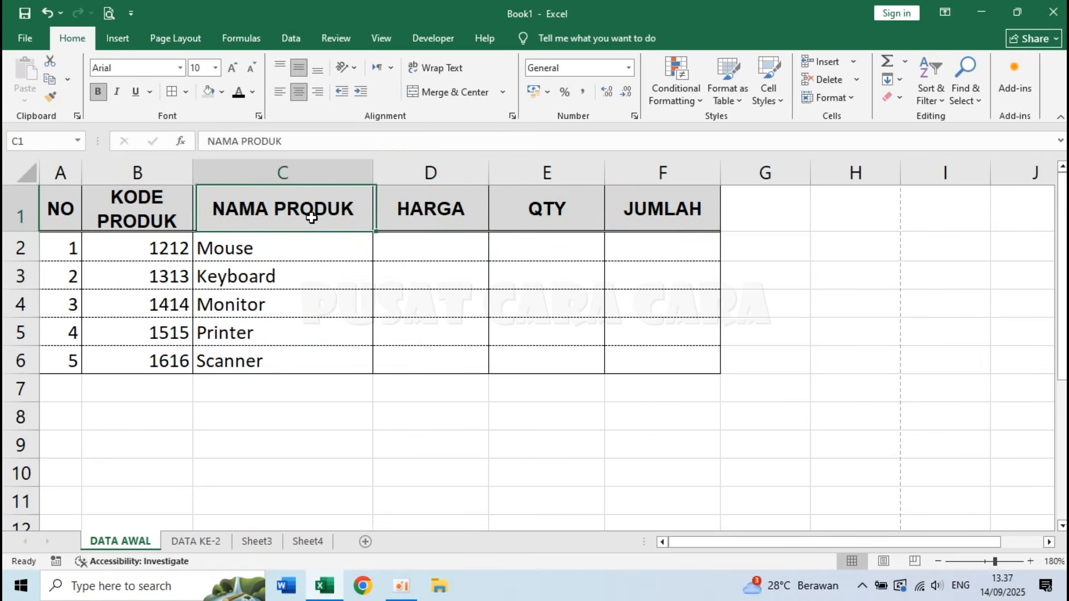
pyautogui.click(152, 212)
pyautogui.click(64, 213)
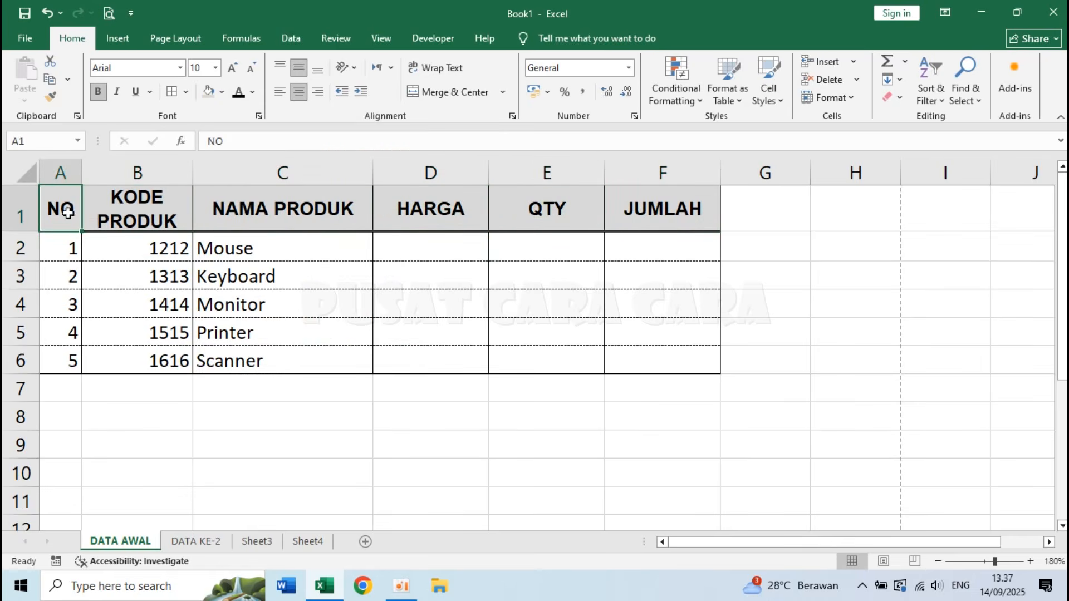
pyautogui.click(142, 219)
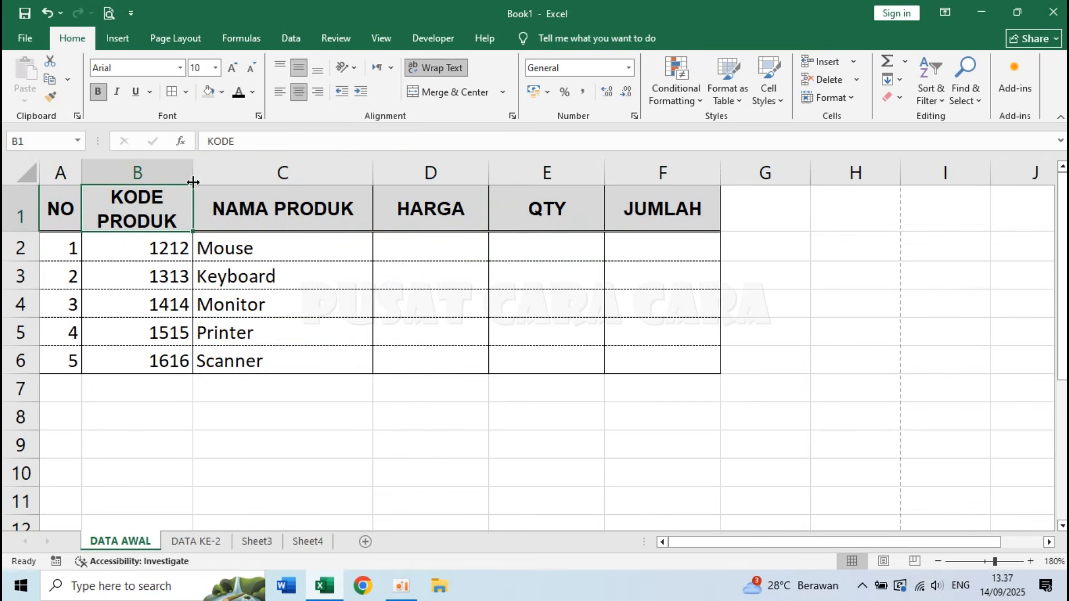
pyautogui.click(186, 91)
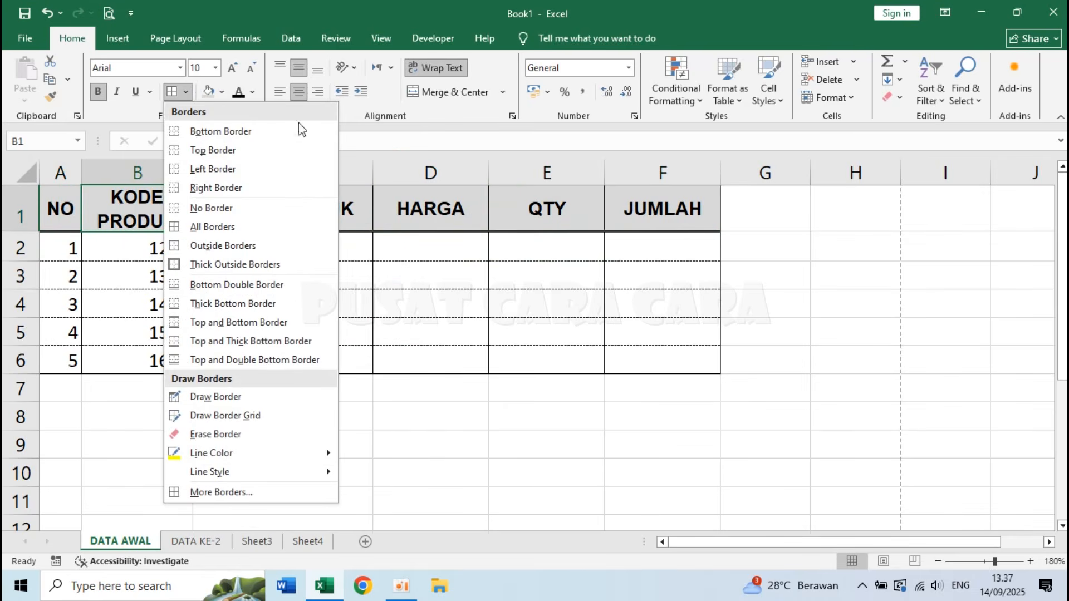
pyautogui.click(222, 92)
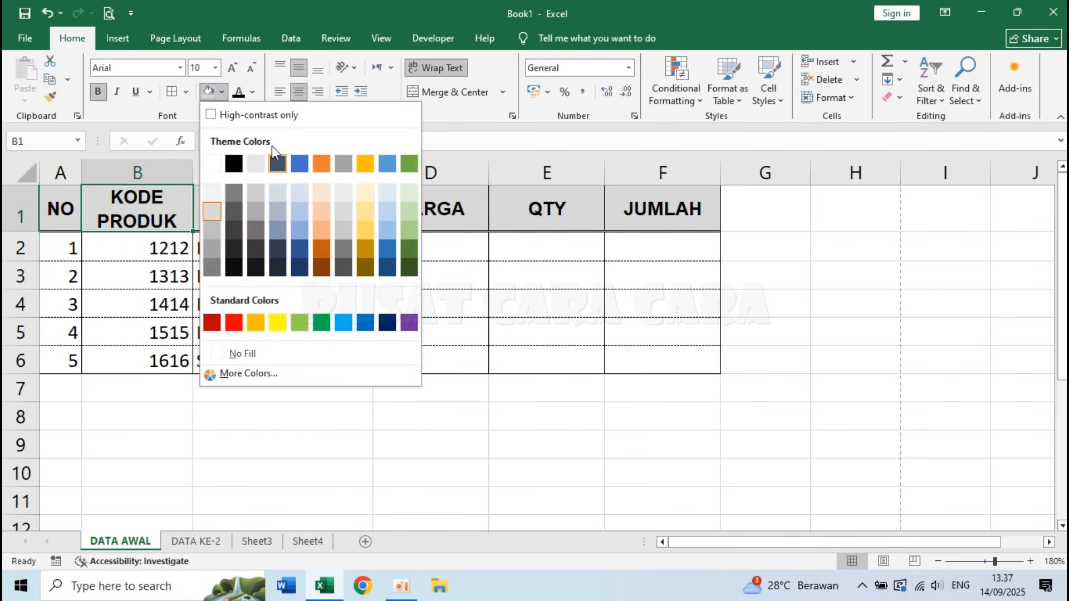
pyautogui.click(253, 93)
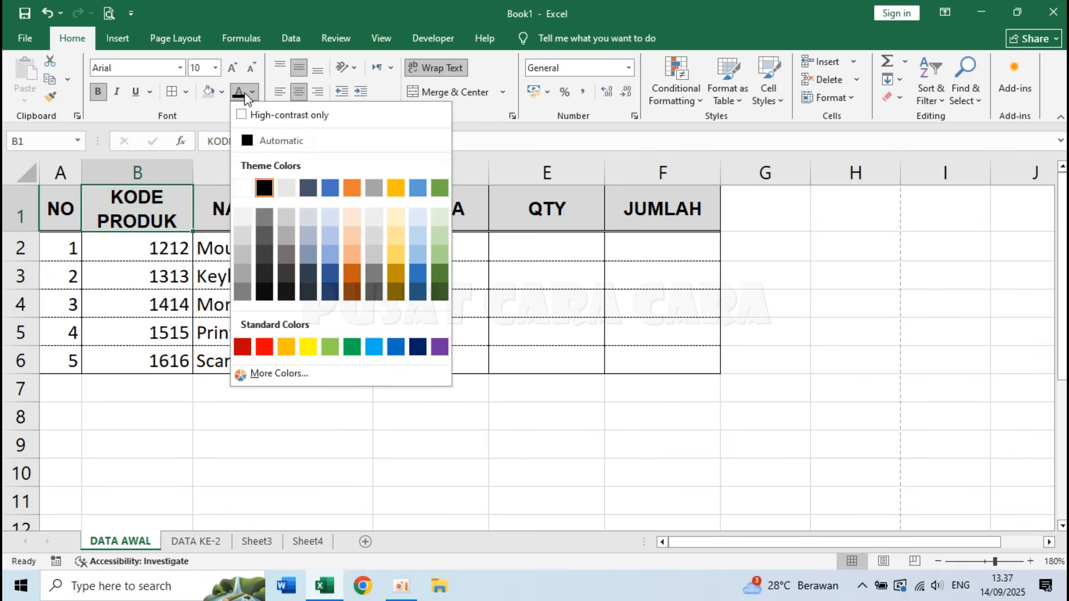
pyautogui.click(222, 91)
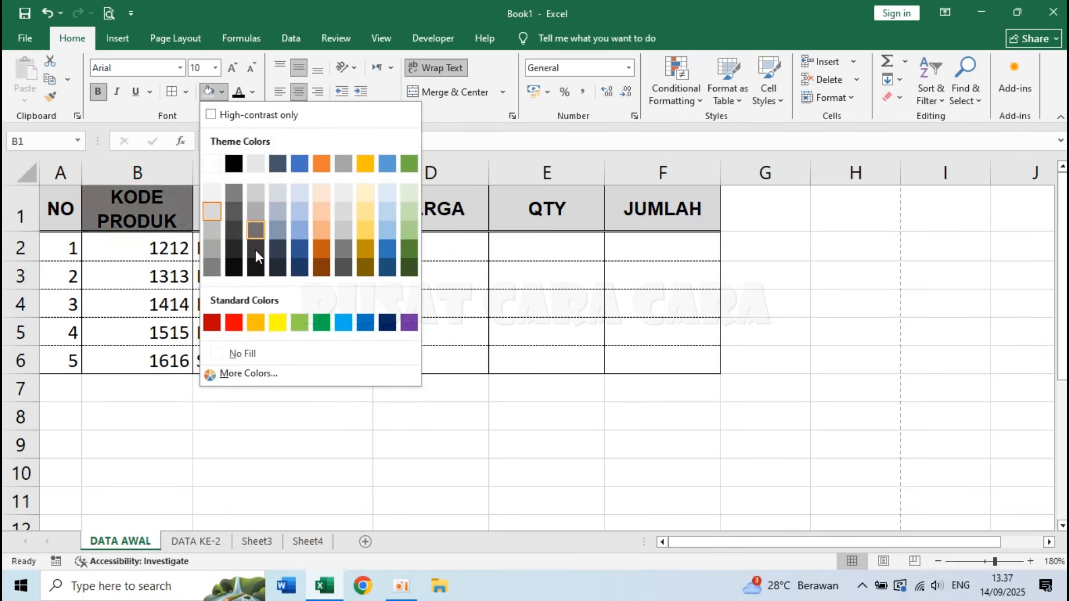
pyautogui.click(185, 92)
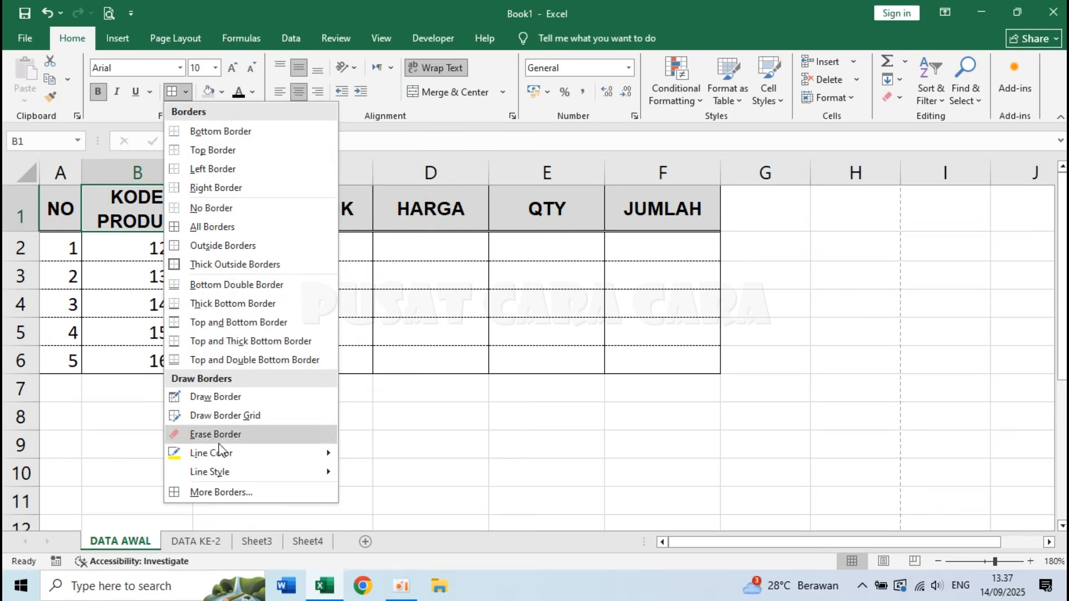
pyautogui.moveTo(225, 452)
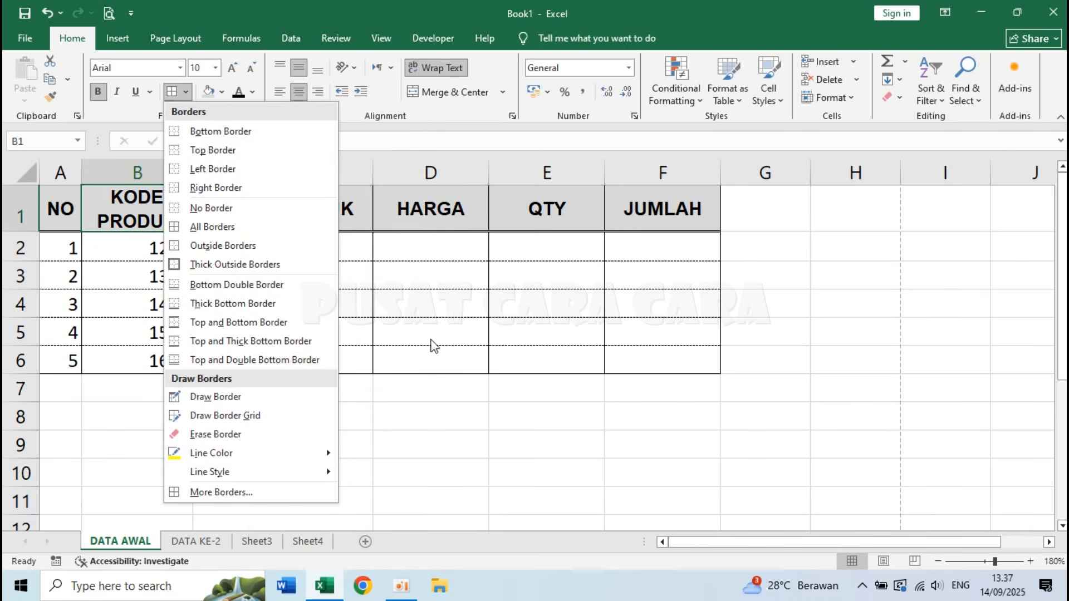
pyautogui.click(474, 324)
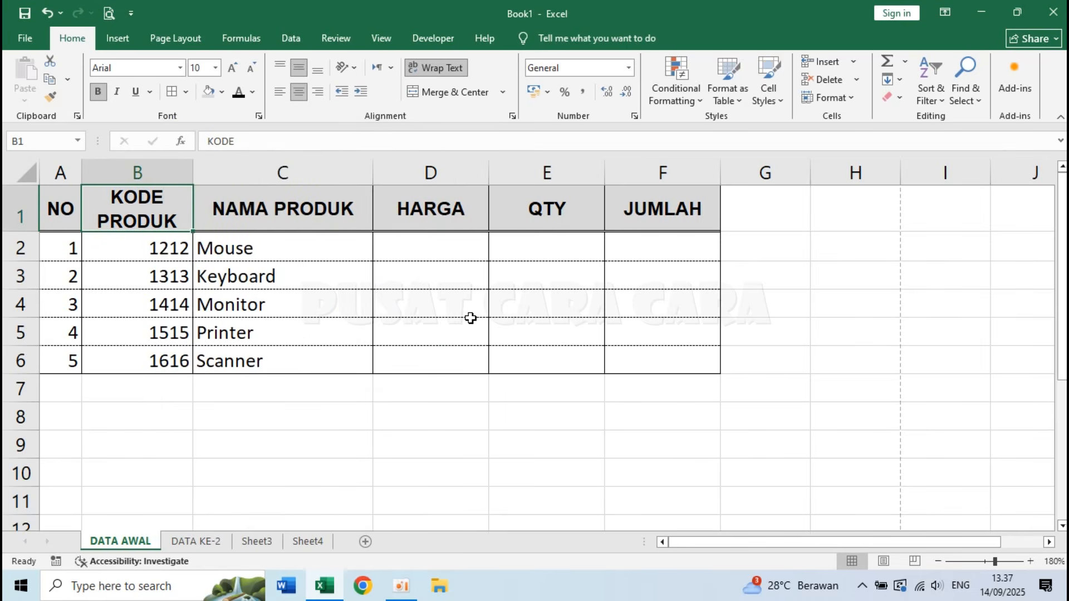
pyautogui.click(265, 254)
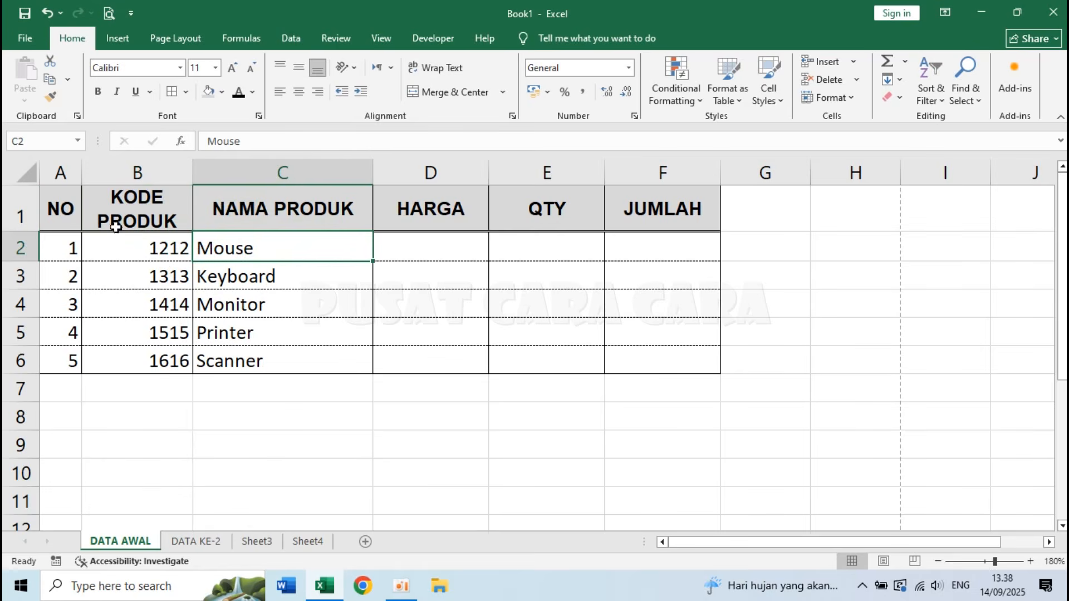
pyautogui.click(221, 95)
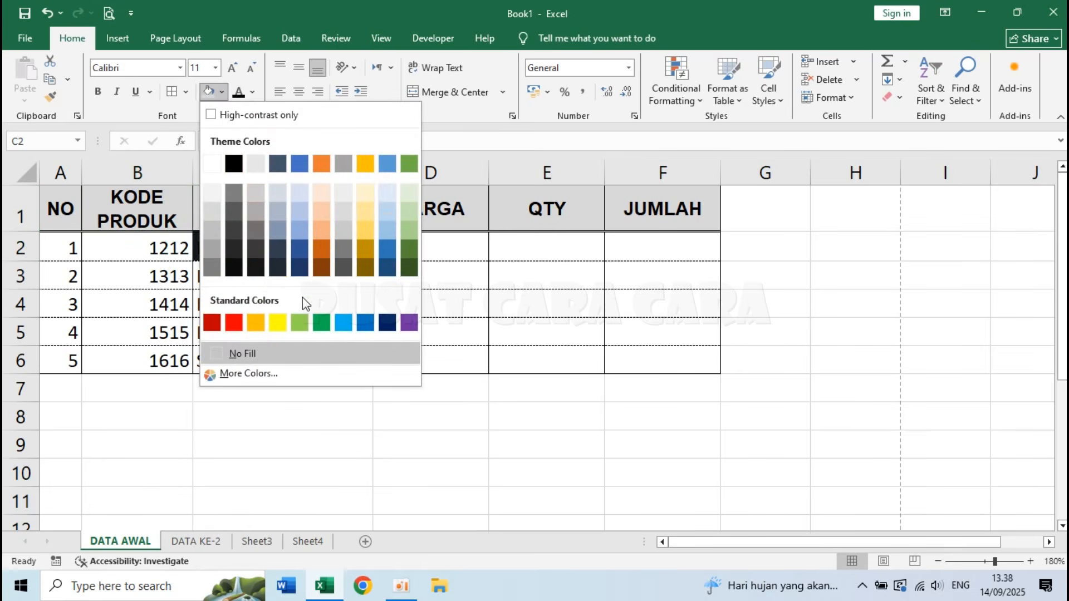
pyautogui.click(296, 417)
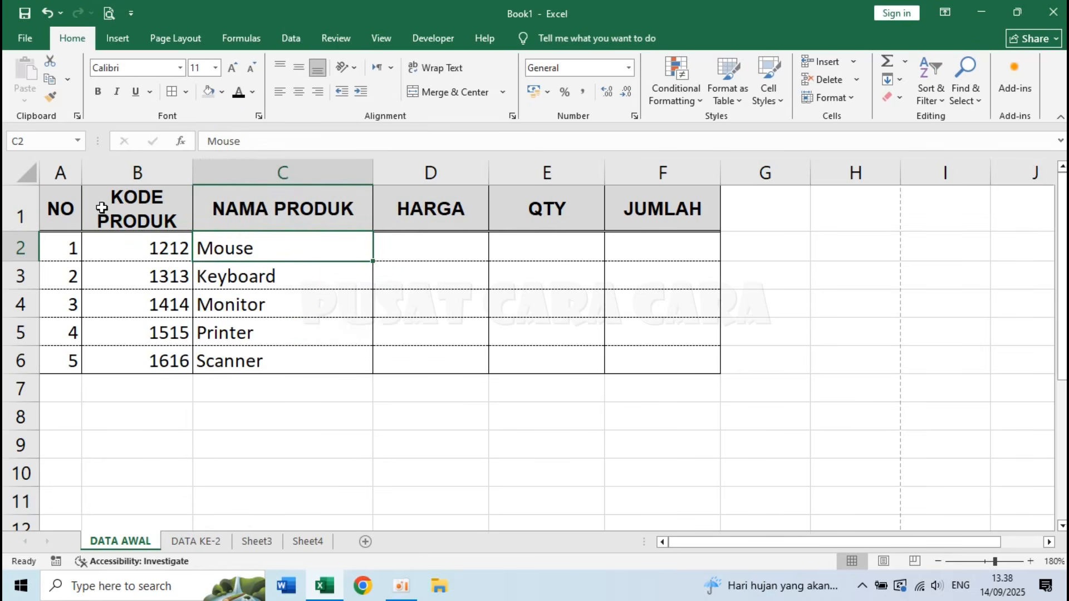
pyautogui.click(294, 413)
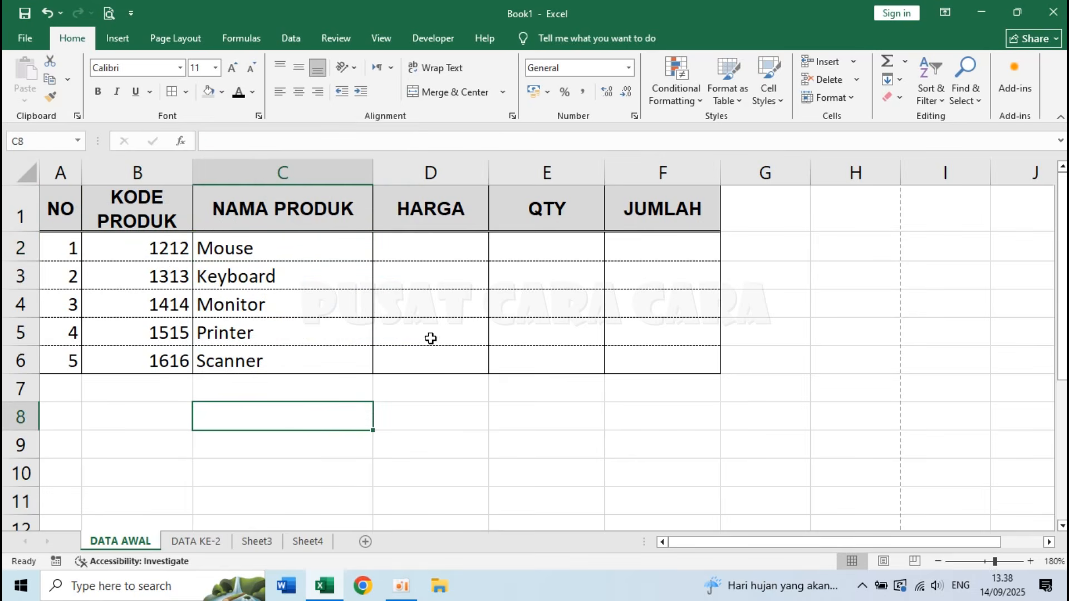
# Step: Fill the empty JUMLAH cells F2:F6 with the sparse dotted pattern style, without a background color
pyautogui.moveTo(633, 249); pyautogui.dragTo(641, 355)
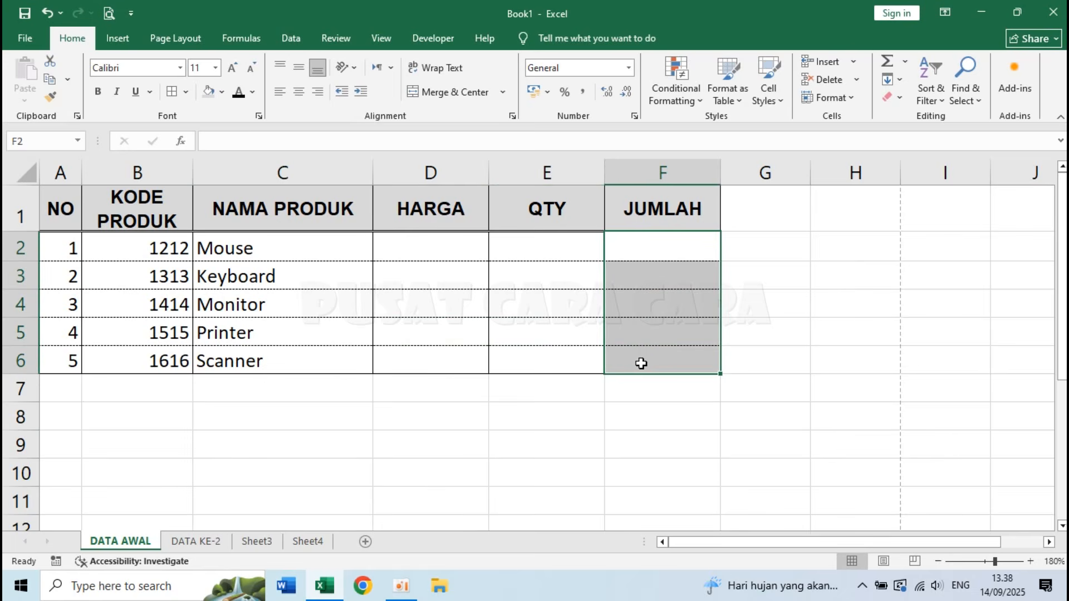
pyautogui.rightClick(656, 285)
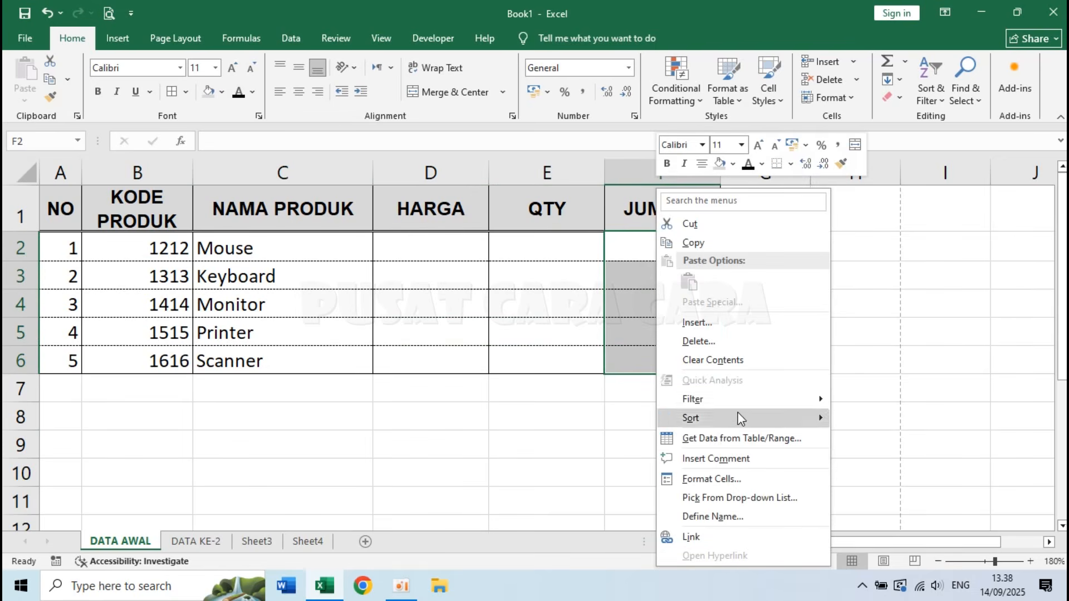
pyautogui.click(746, 479)
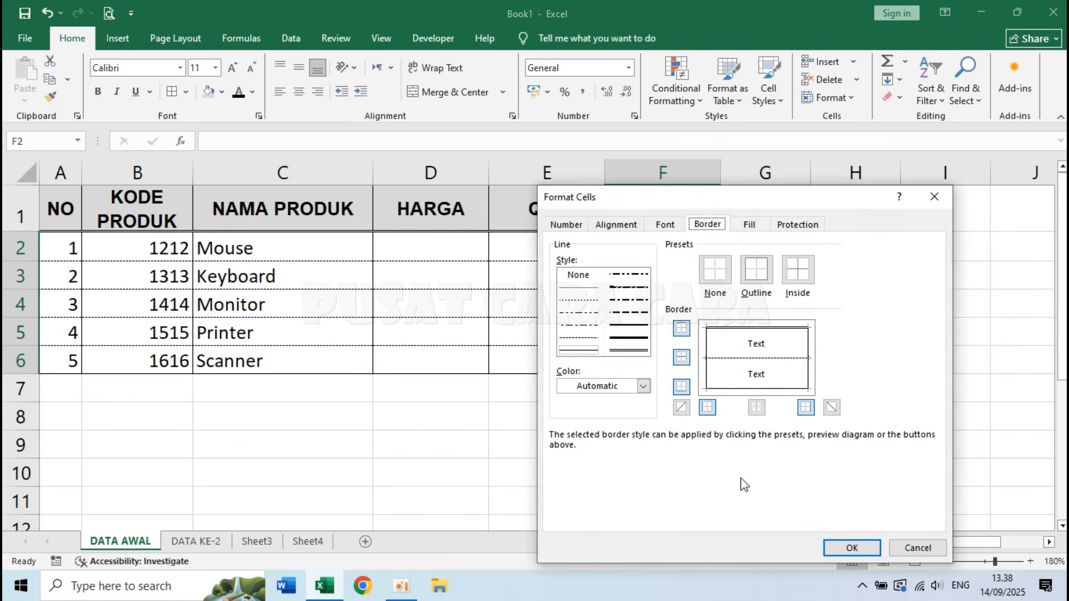
pyautogui.click(749, 225)
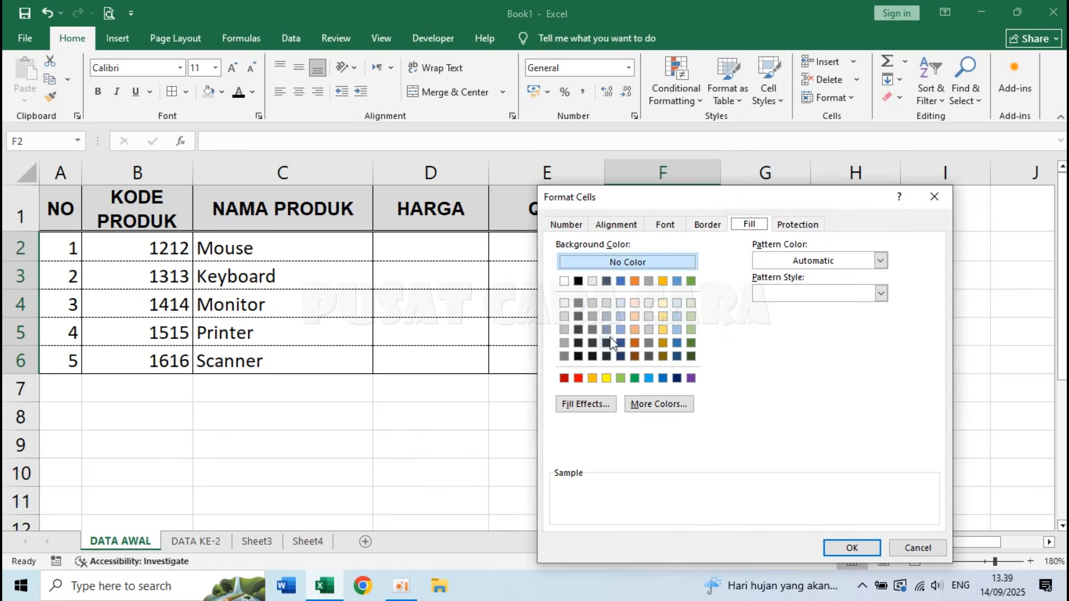
pyautogui.click(828, 261)
pyautogui.click(827, 260)
pyautogui.click(832, 290)
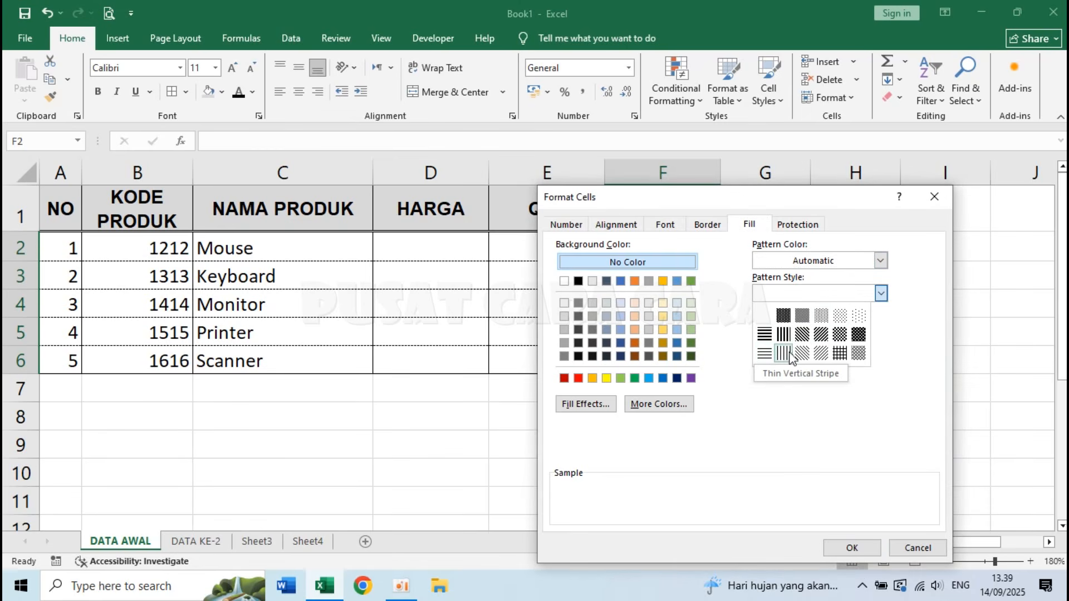
pyautogui.click(859, 316)
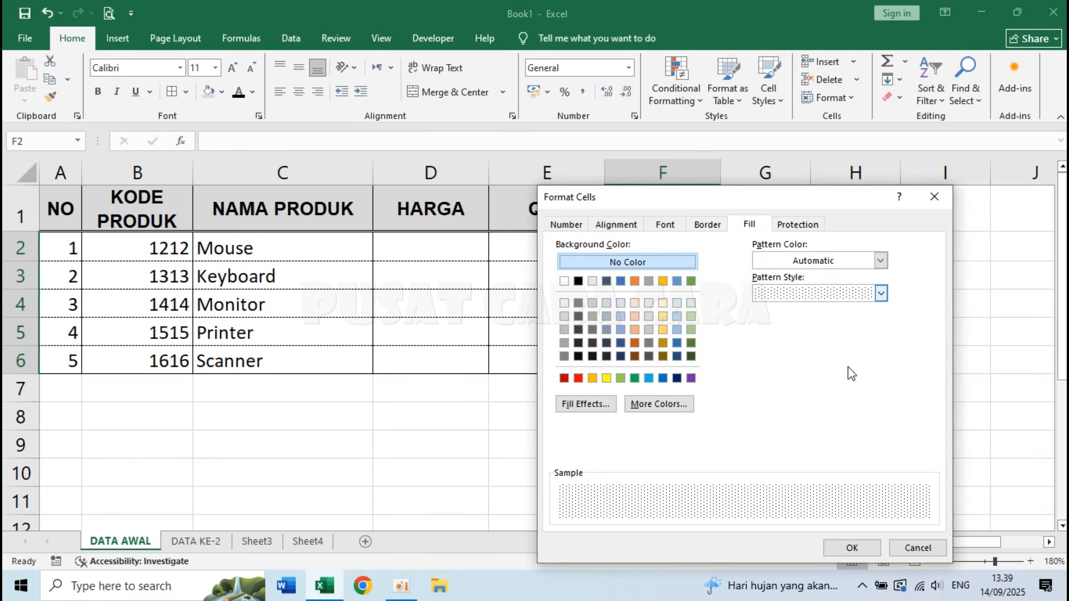
pyautogui.click(849, 548)
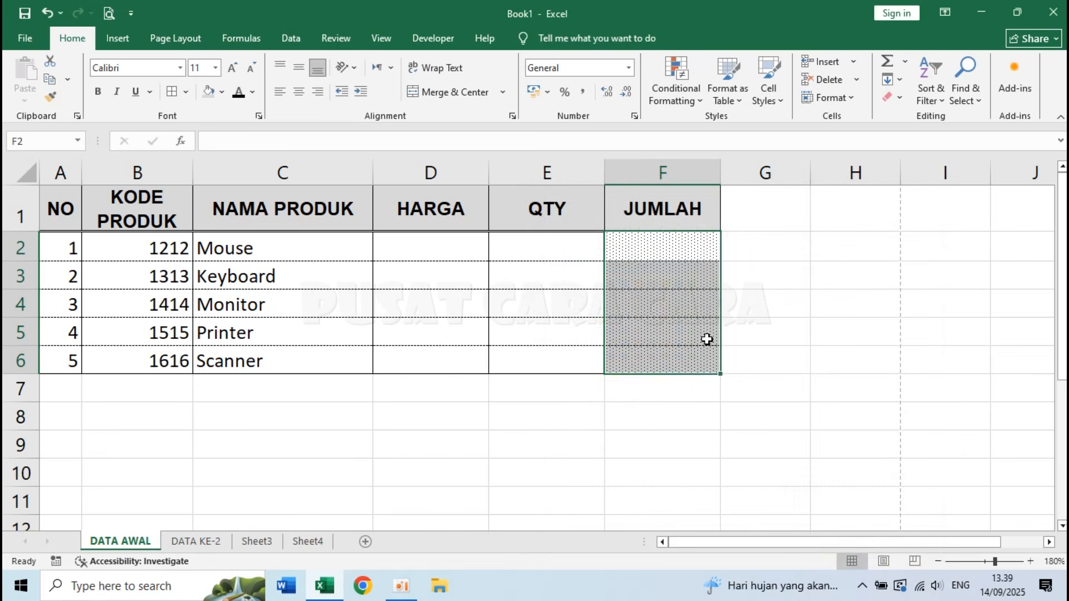
# Step: Fill the JUMLAH cells F2:F6 with a two-color gradient from white to blue, using Diagonal down shading and its first variant
pyautogui.click(669, 274)
pyautogui.moveTo(662, 251); pyautogui.dragTo(668, 365)
pyautogui.rightClick(668, 311)
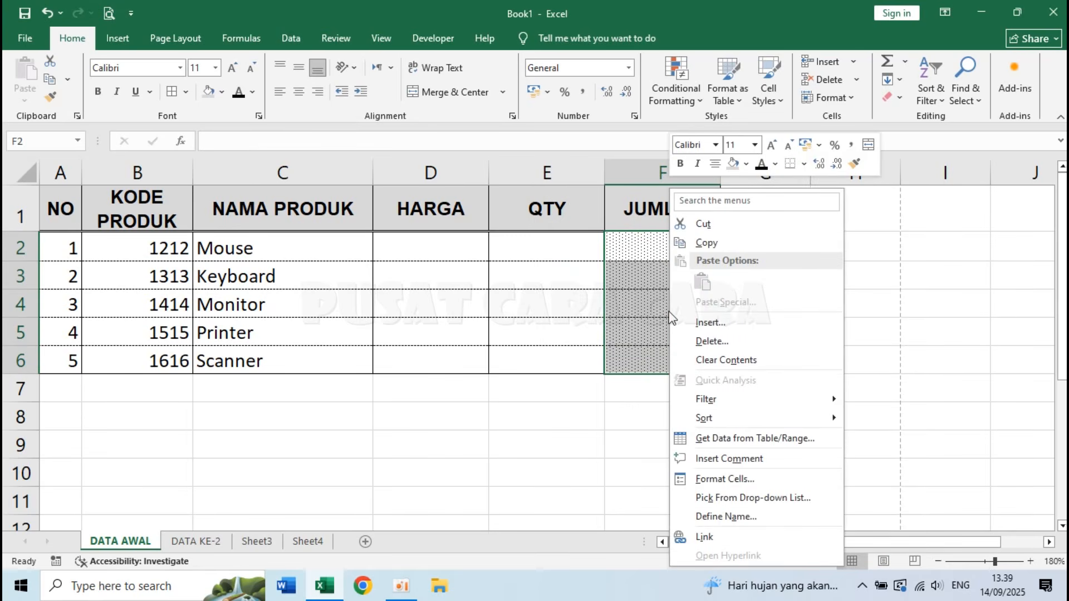
pyautogui.click(725, 480)
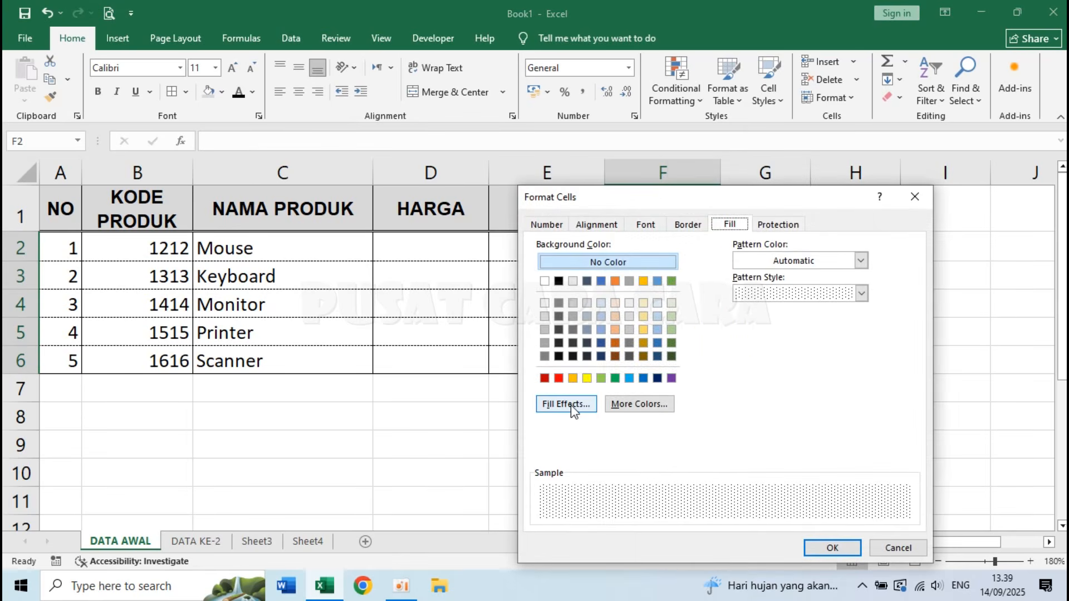
pyautogui.click(573, 410)
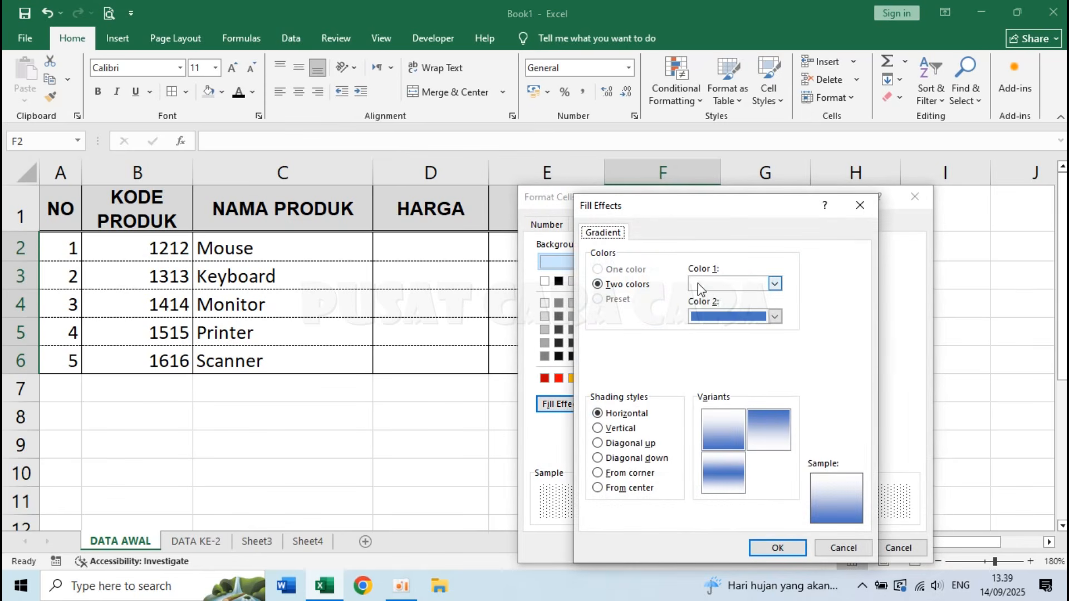
pyautogui.click(744, 282)
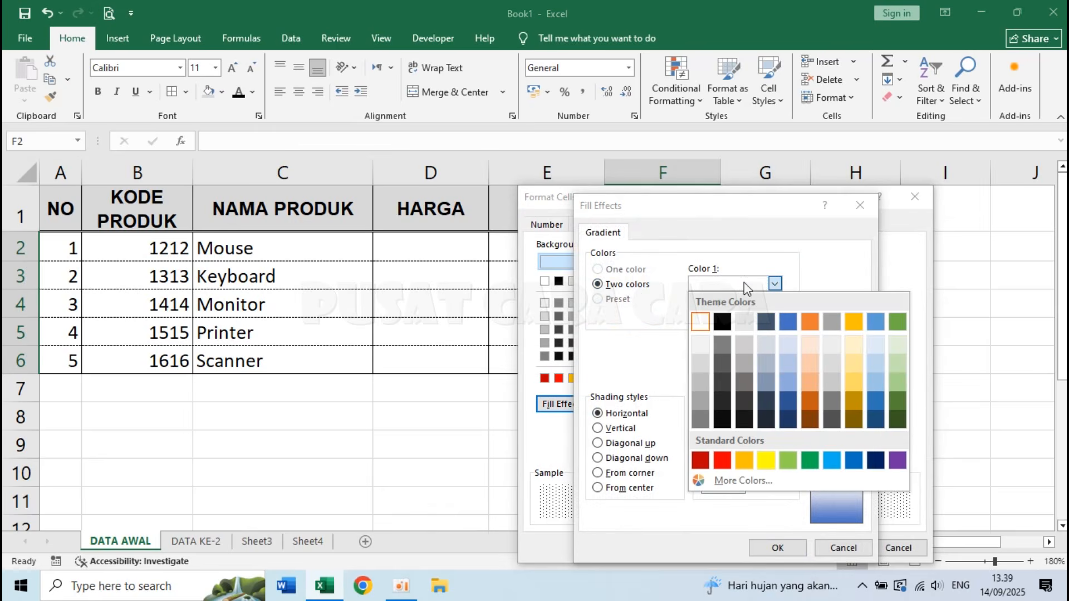
pyautogui.click(743, 282)
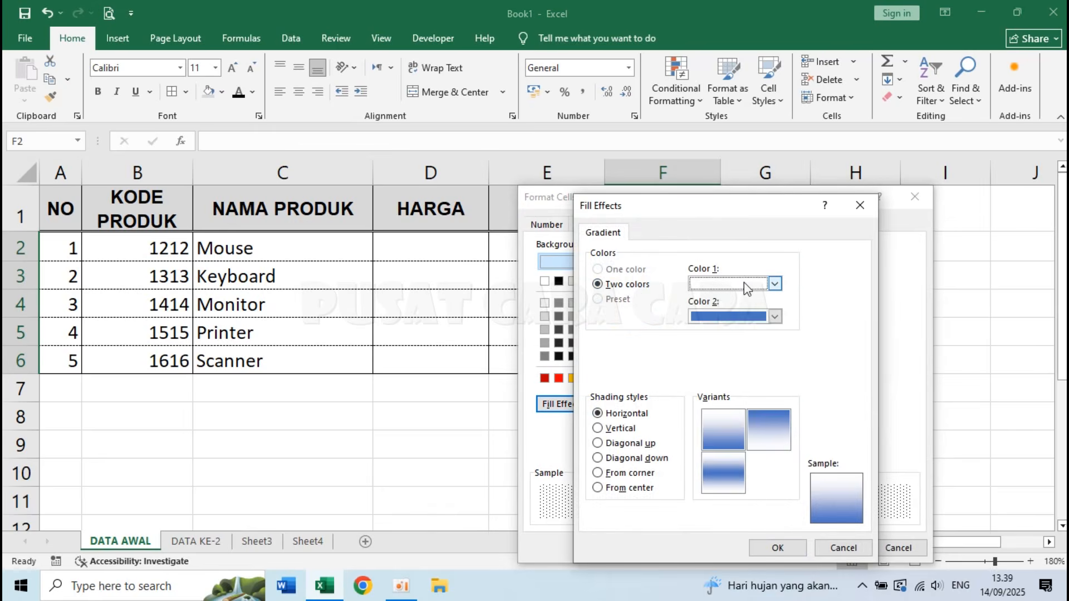
pyautogui.click(618, 428)
pyautogui.click(622, 443)
pyautogui.click(627, 458)
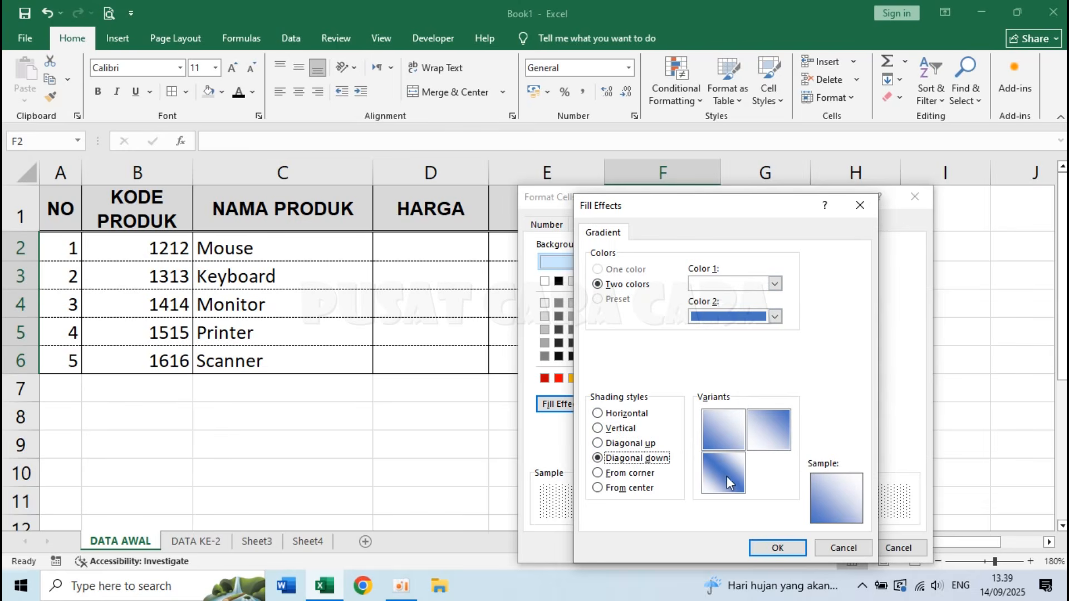
pyautogui.click(740, 446)
pyautogui.click(778, 546)
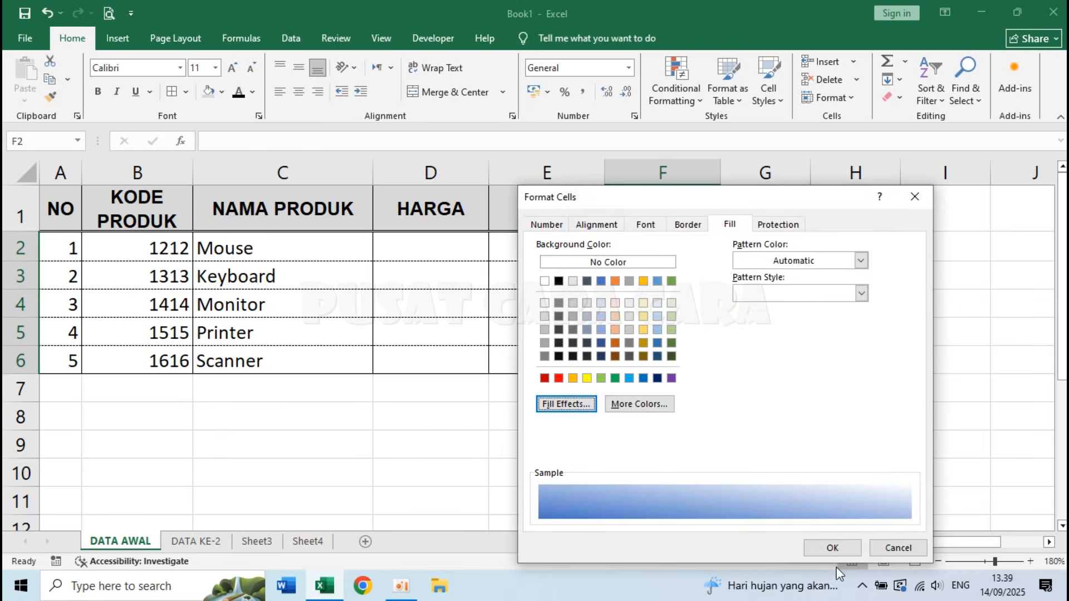
pyautogui.click(833, 549)
pyautogui.click(663, 416)
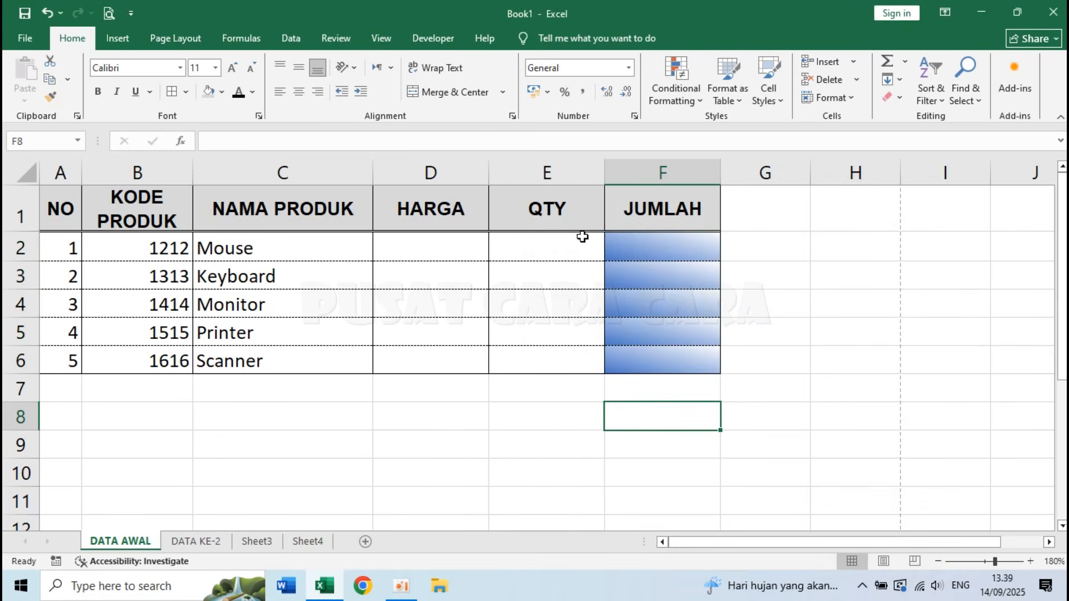
pyautogui.click(803, 411)
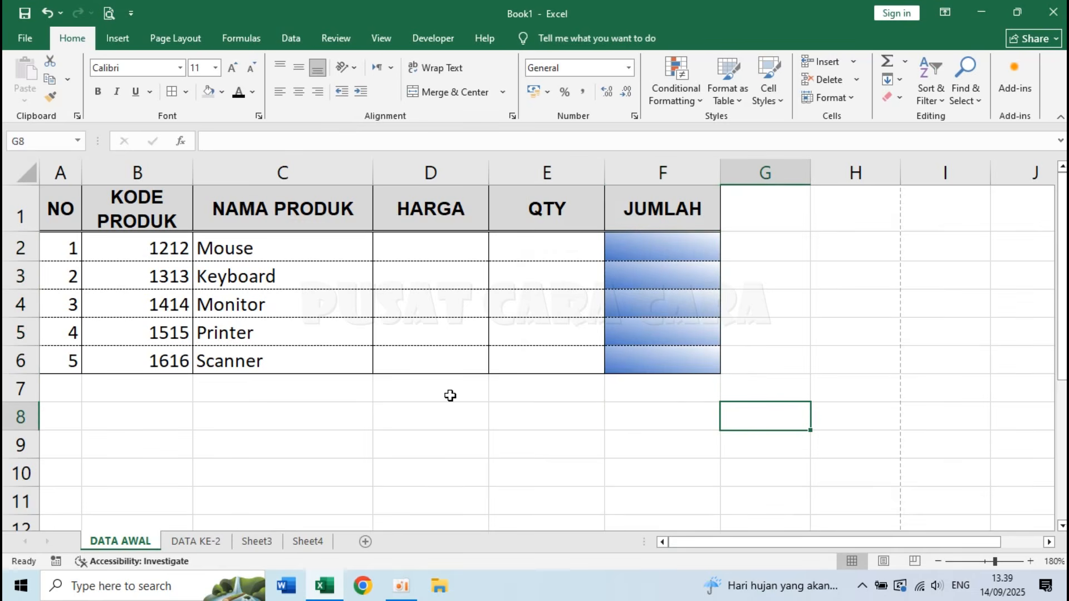
# Step: Undo both the gradient fill and the dotted pattern fill on the JUMLAH cells F2:F6
pyautogui.click(49, 12)
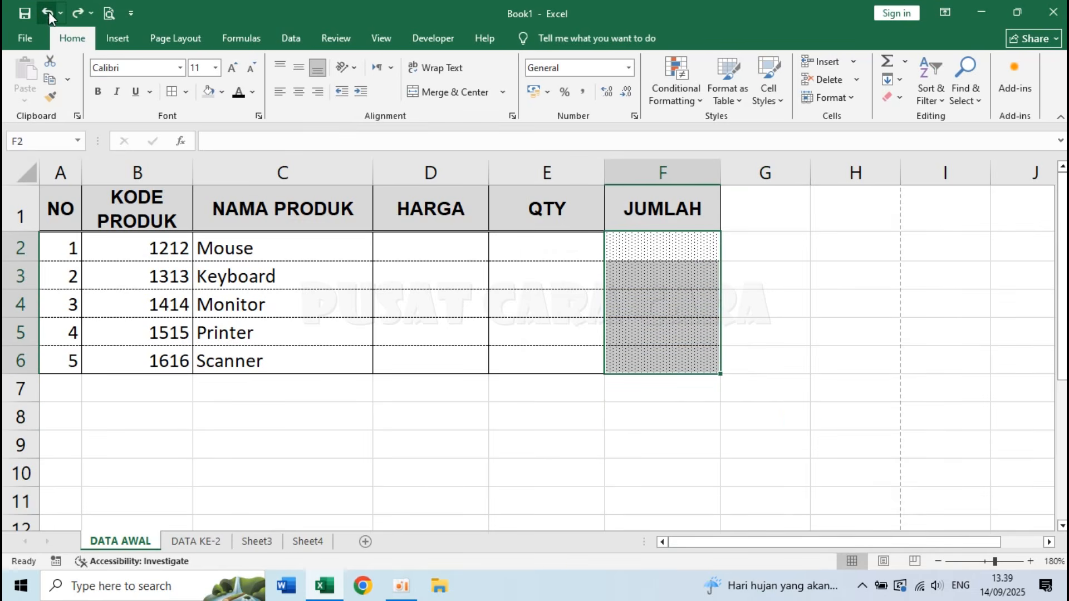
pyautogui.click(48, 12)
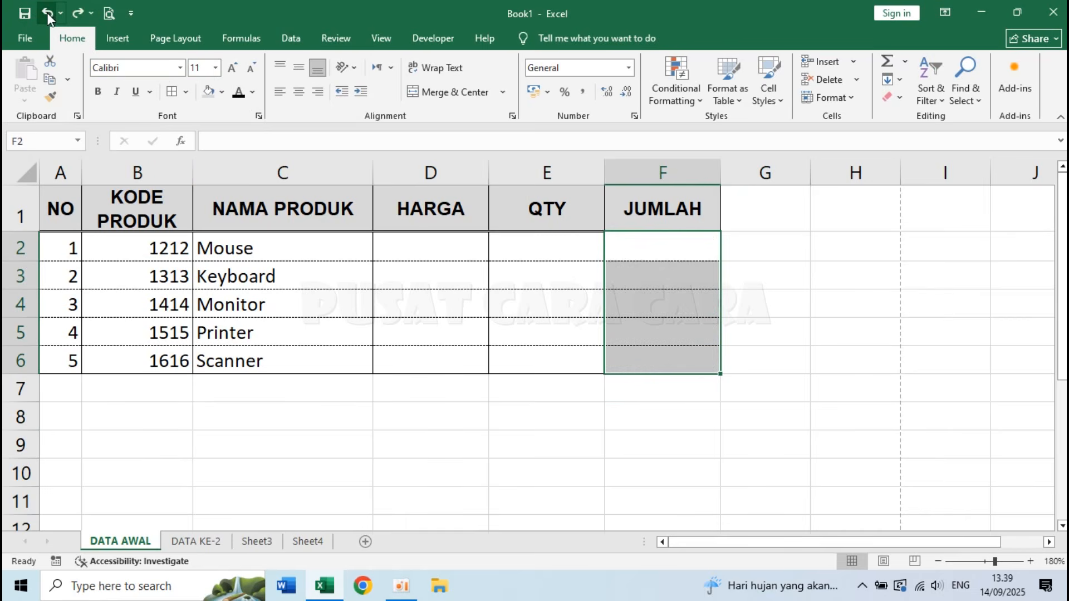
pyautogui.click(670, 265)
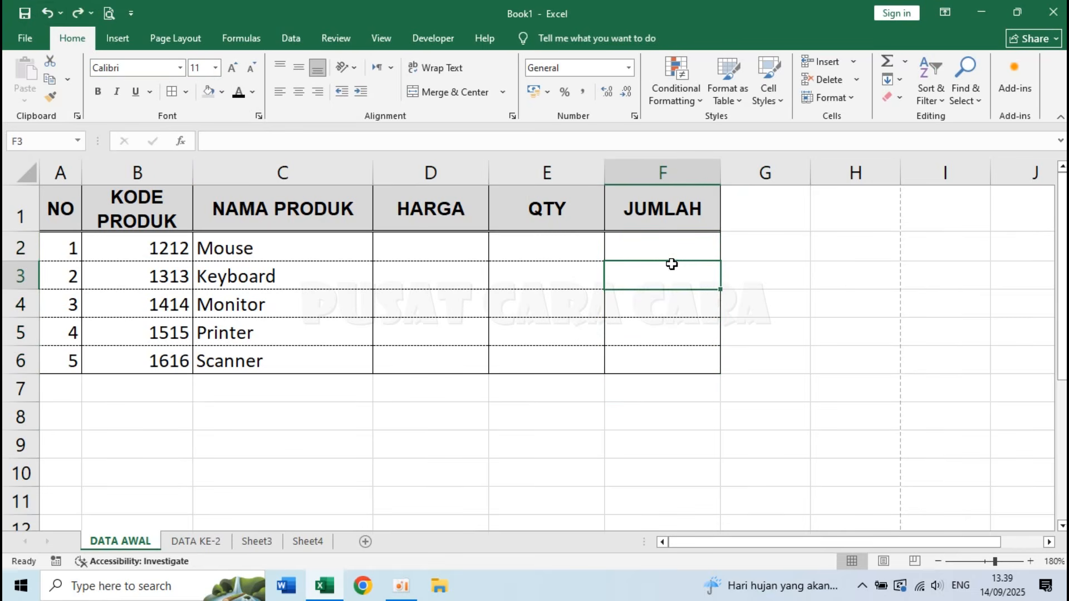
pyautogui.click(438, 427)
pyautogui.click(279, 409)
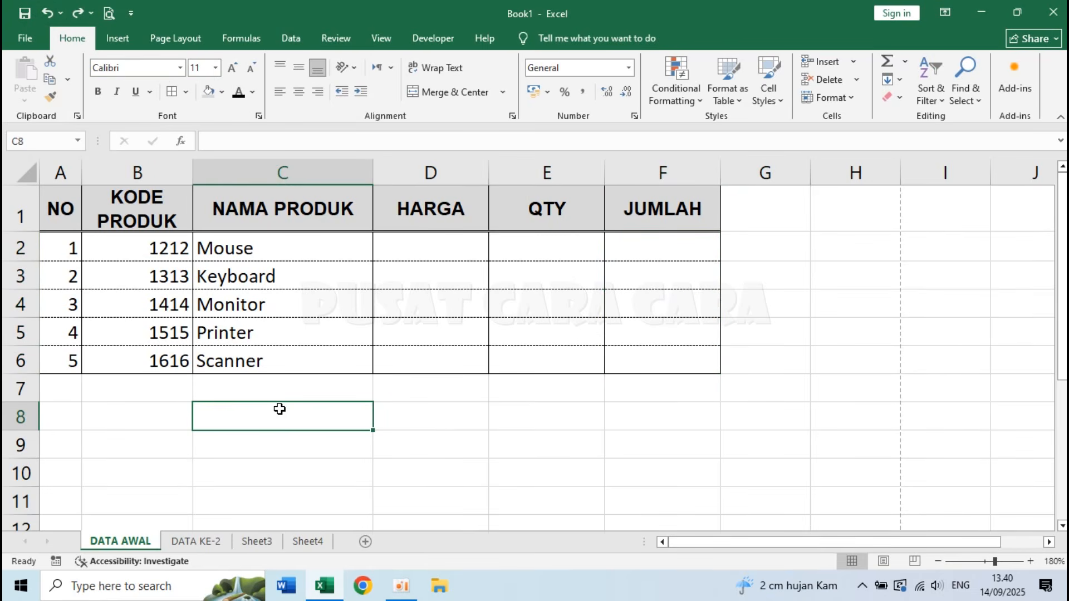
# Step: Examine how the numbers in the NO and KODE PRODUK columns are aligned compared with the text in the NAMA PRODUK column
pyautogui.click(159, 250)
pyautogui.click(200, 393)
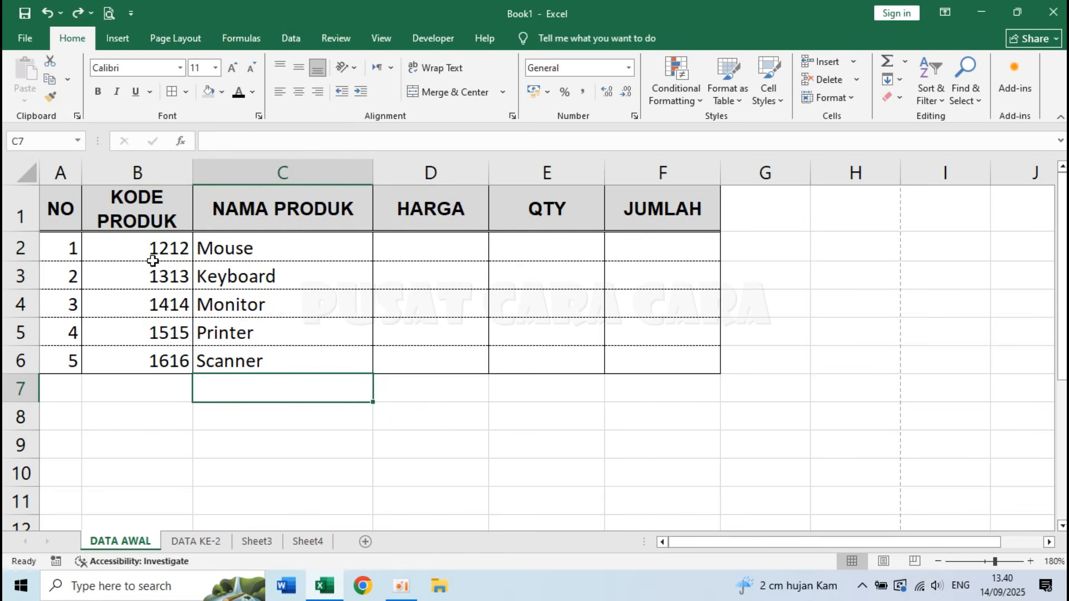
pyautogui.click(411, 236)
pyautogui.click(284, 387)
pyautogui.click(69, 245)
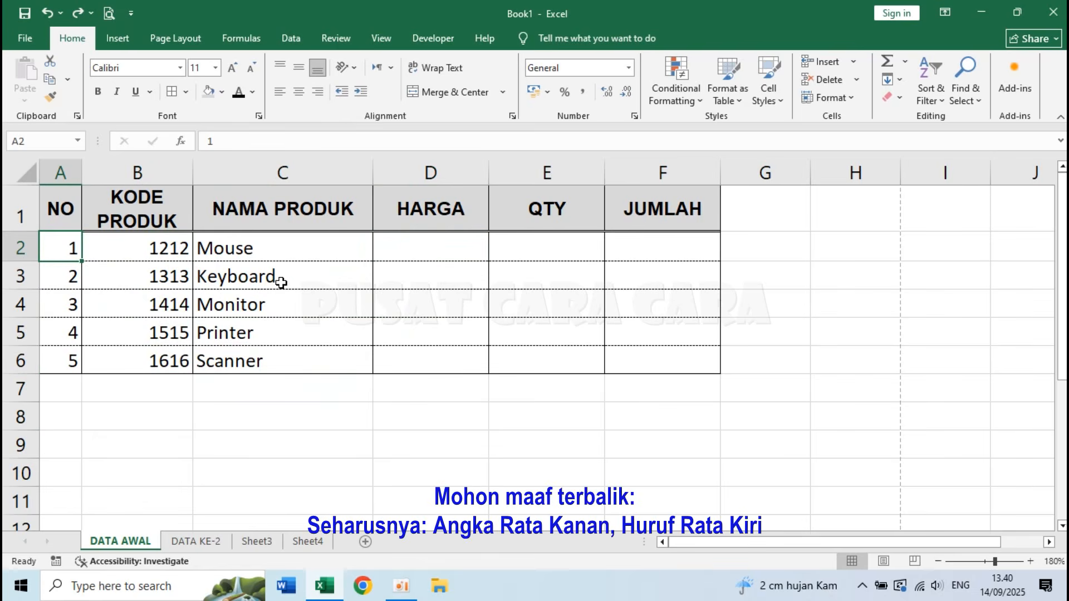
pyautogui.click(296, 247)
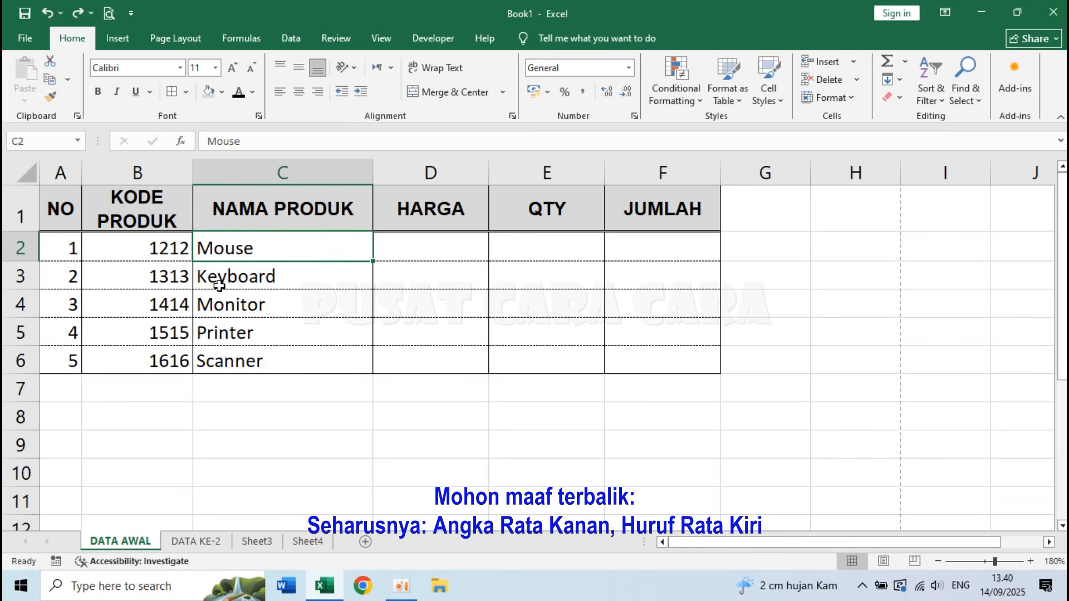
pyautogui.click(234, 333)
pyautogui.click(152, 240)
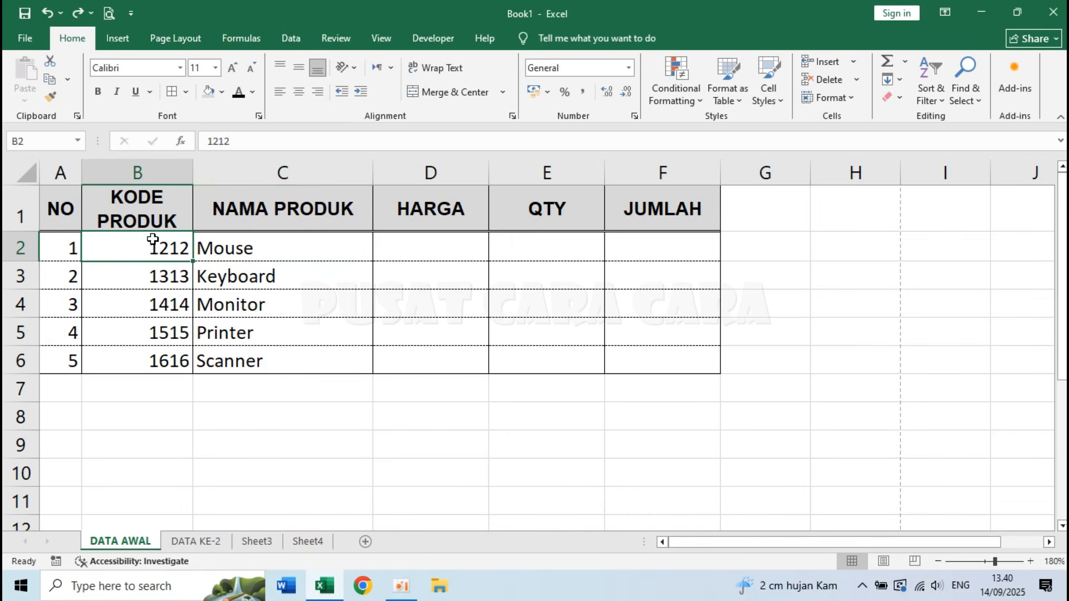
pyautogui.click(153, 295)
pyautogui.moveTo(76, 247); pyautogui.dragTo(74, 363)
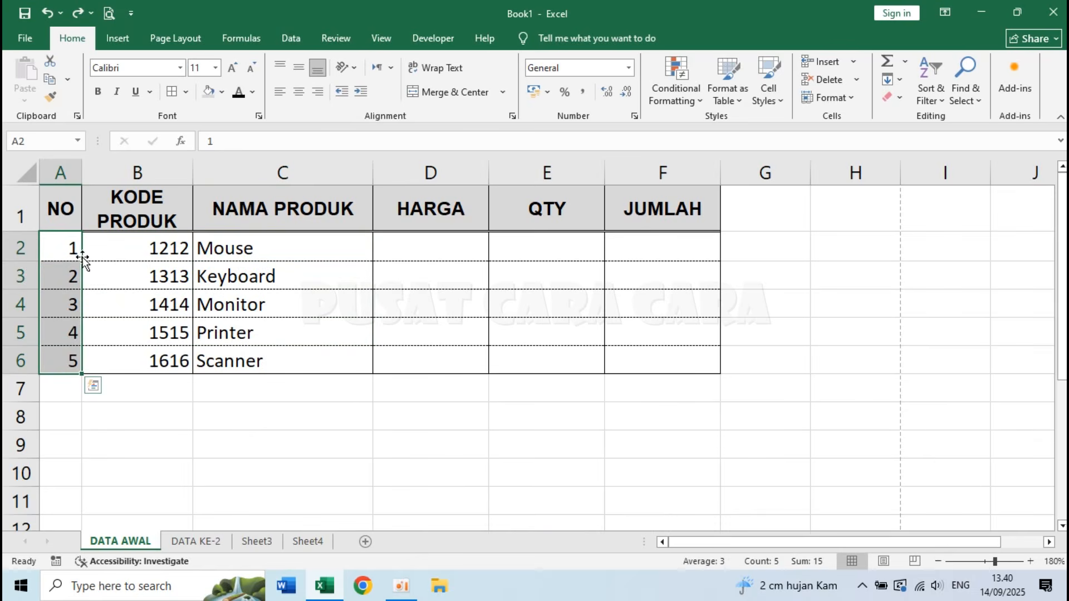
pyautogui.click(128, 249)
pyautogui.click(342, 338)
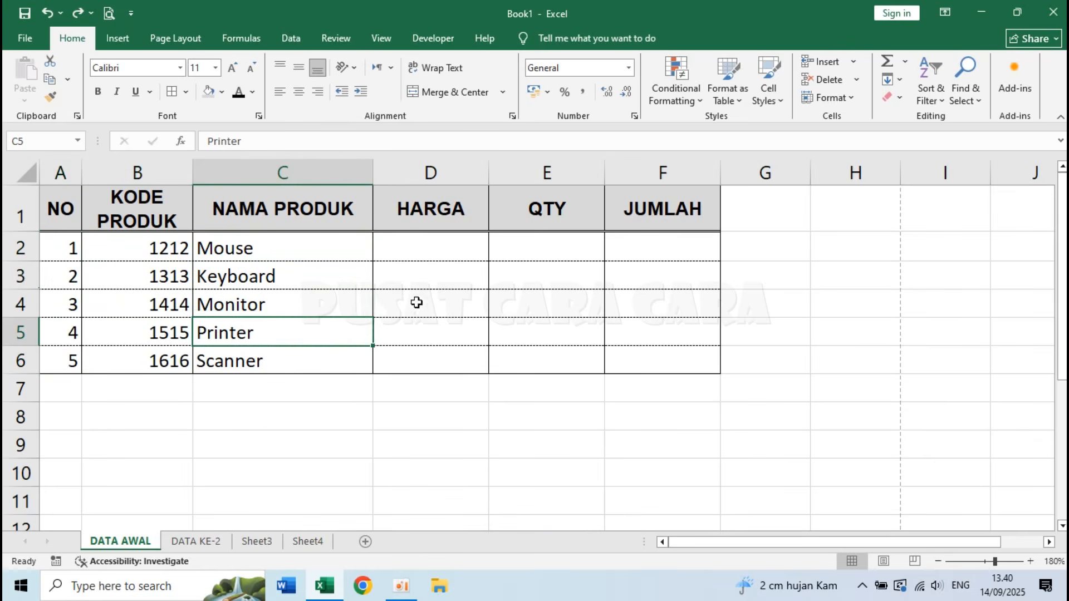
# Step: Enter the Mouse price in the HARGA cell D2 as Rp. 30.000, including the currency prefix and thousands separator
pyautogui.click(427, 248)
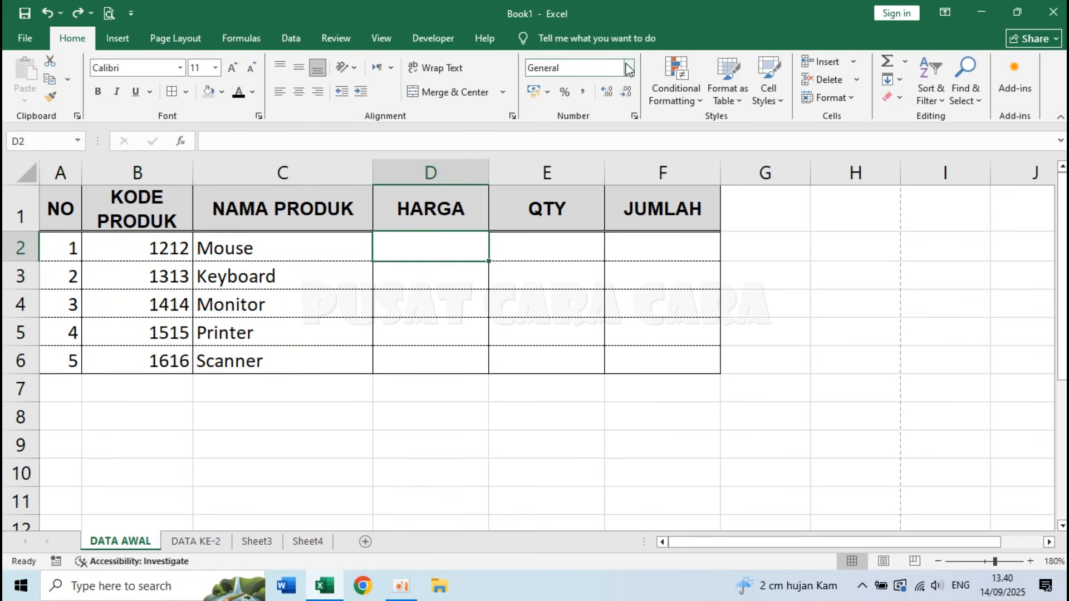
pyautogui.press('Down')
pyautogui.click(556, 345)
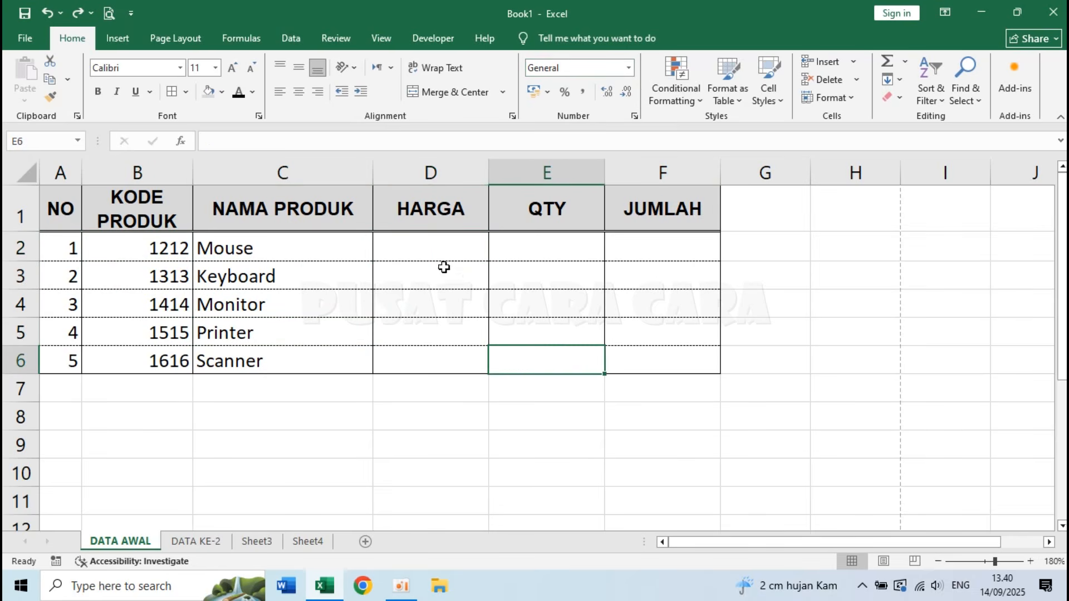
pyautogui.click(434, 249)
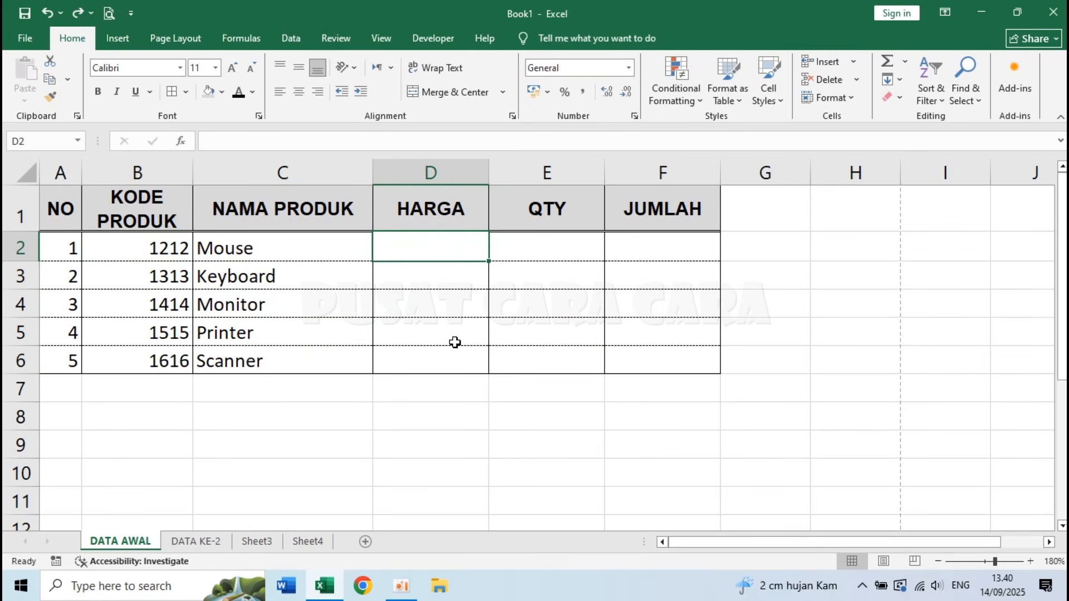
pyautogui.write('R')
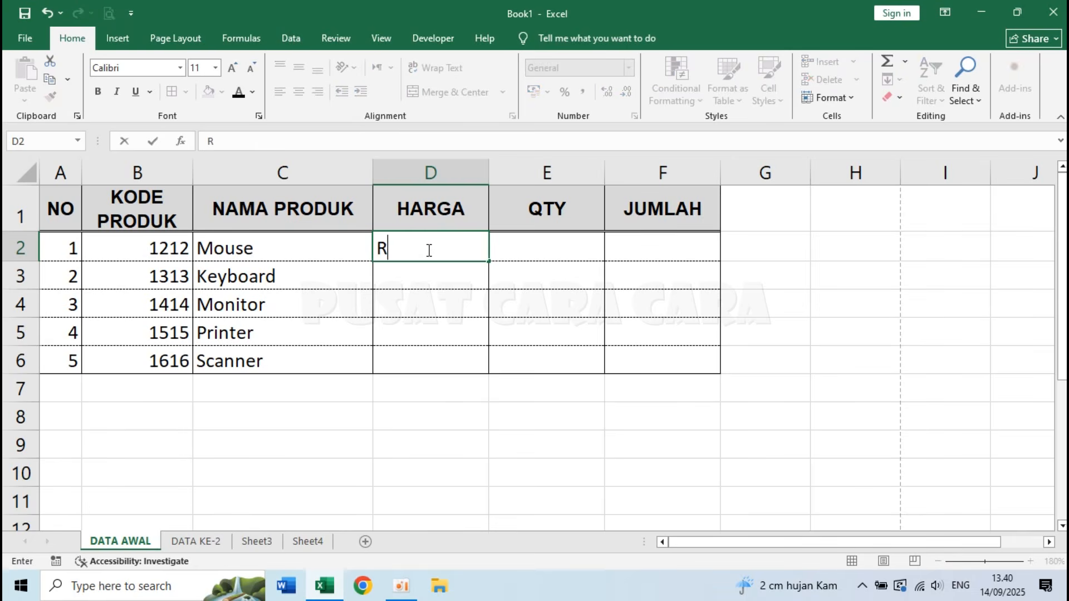
pyautogui.write('p.')
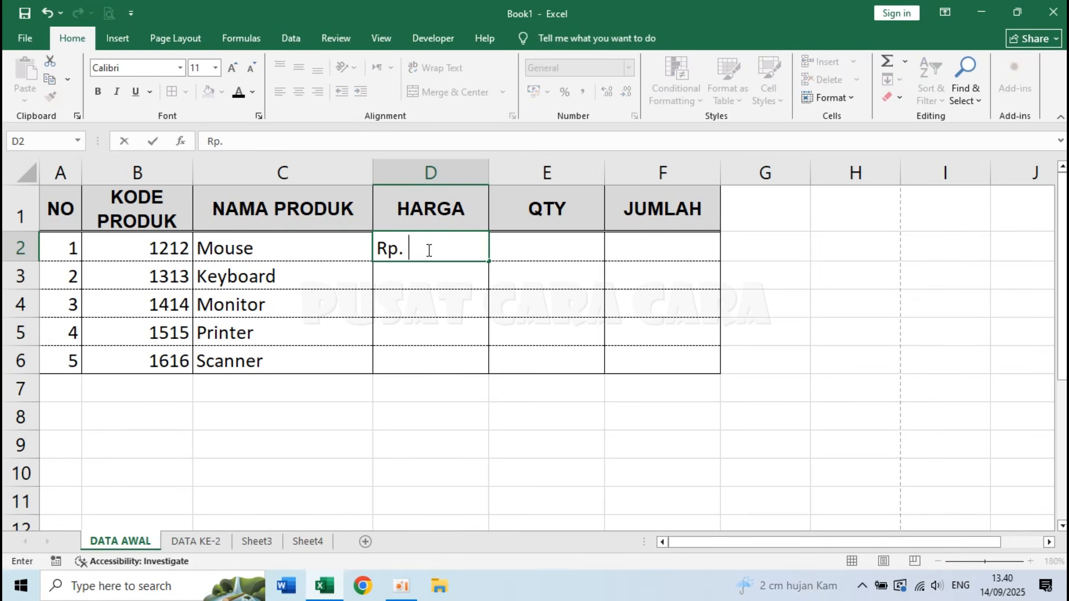
pyautogui.write(' 30.000')
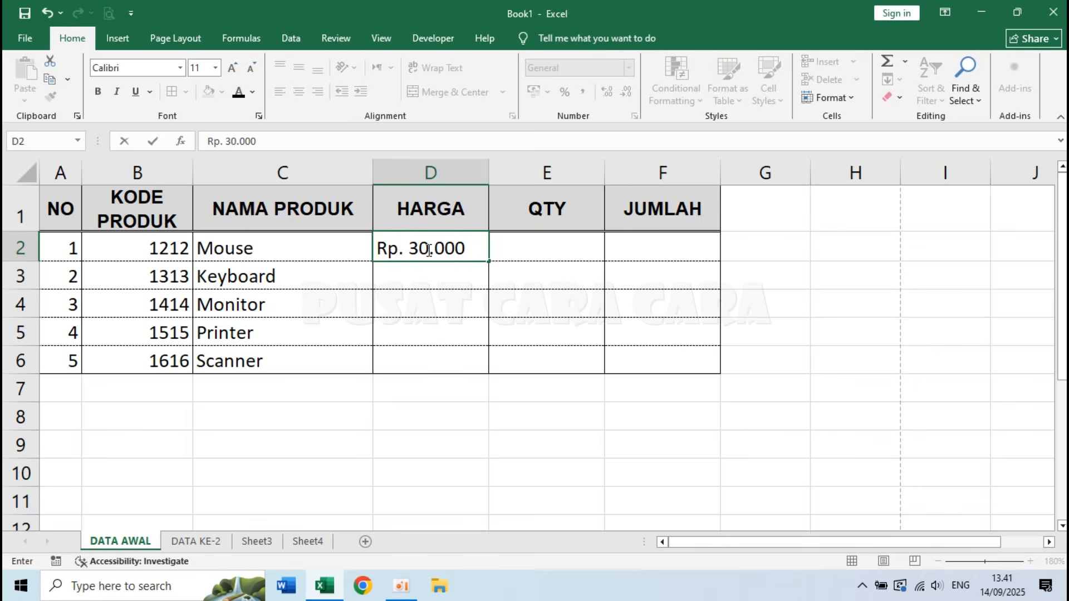
pyautogui.press('Return')
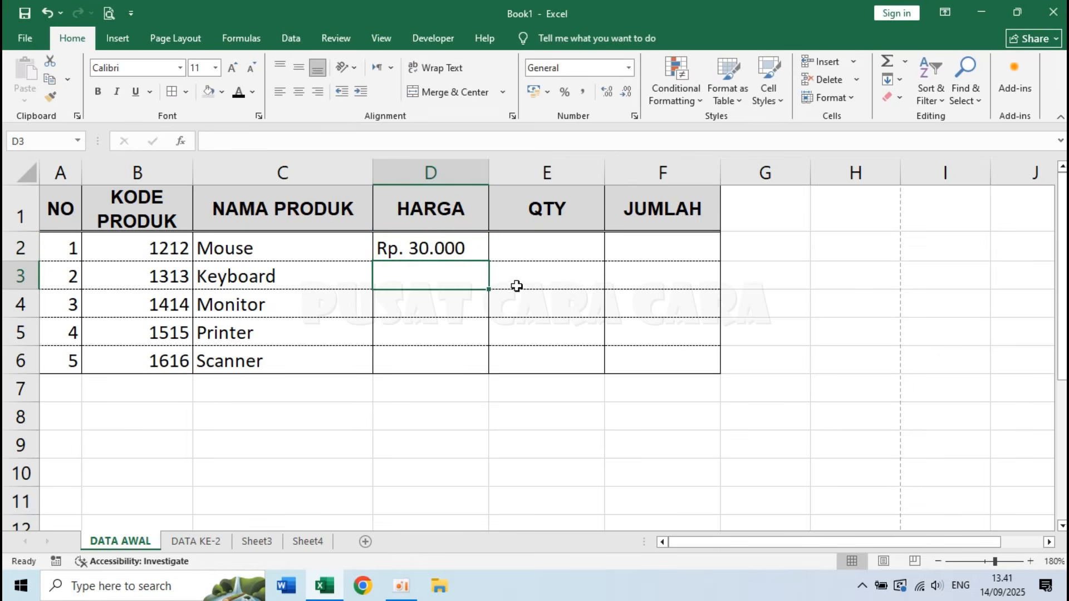
# Step: Enter 10 as the Mouse quantity in the QTY cell E2
pyautogui.click(471, 249)
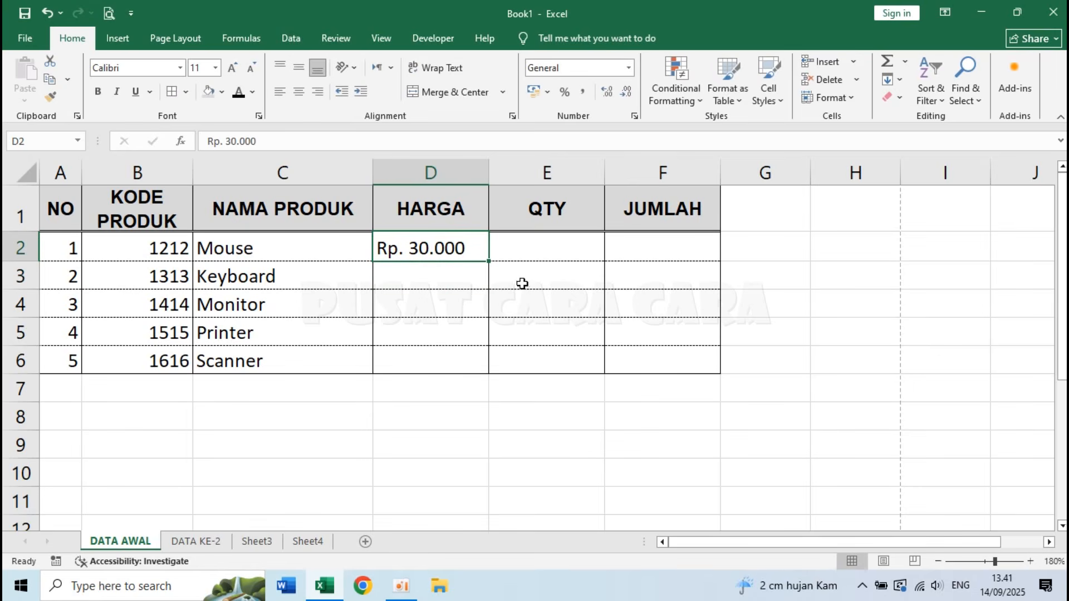
pyautogui.click(555, 249)
pyautogui.click(424, 242)
pyautogui.click(574, 250)
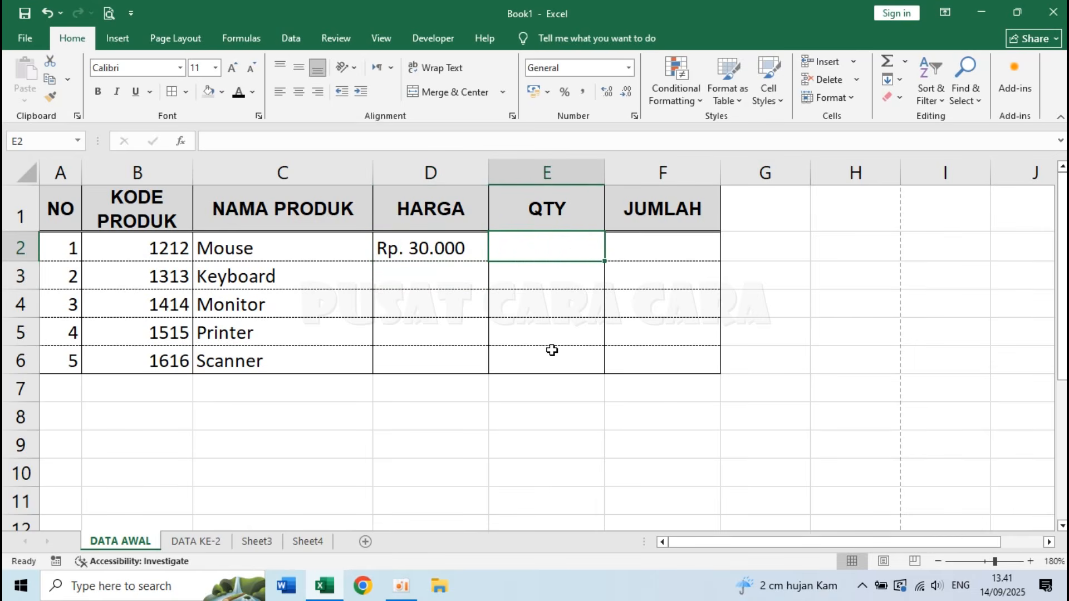
pyautogui.write('10')
pyautogui.press('Tab')
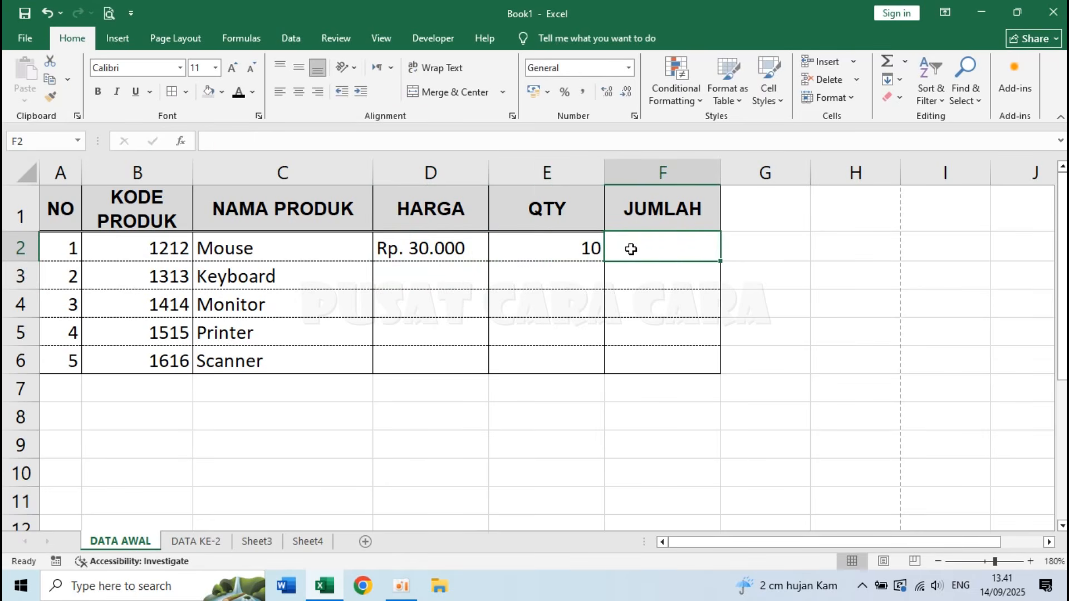
# Step: Calculate the Mouse total in the JUMLAH cell F2 with the formula =D2*E2 and select that cell to check the result
pyautogui.click(444, 249)
pyautogui.click(562, 250)
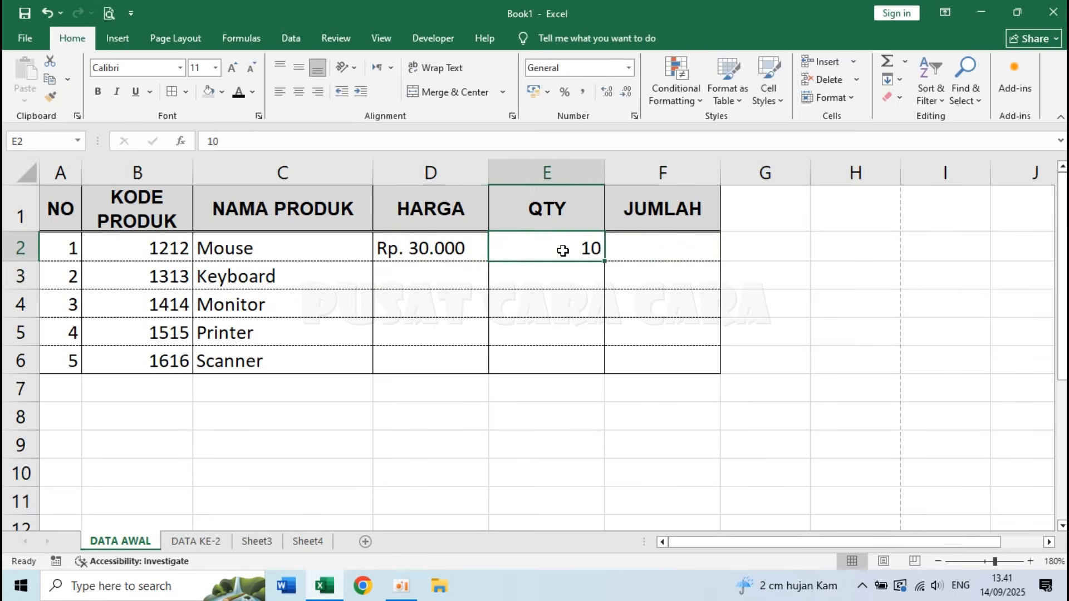
pyautogui.click(654, 246)
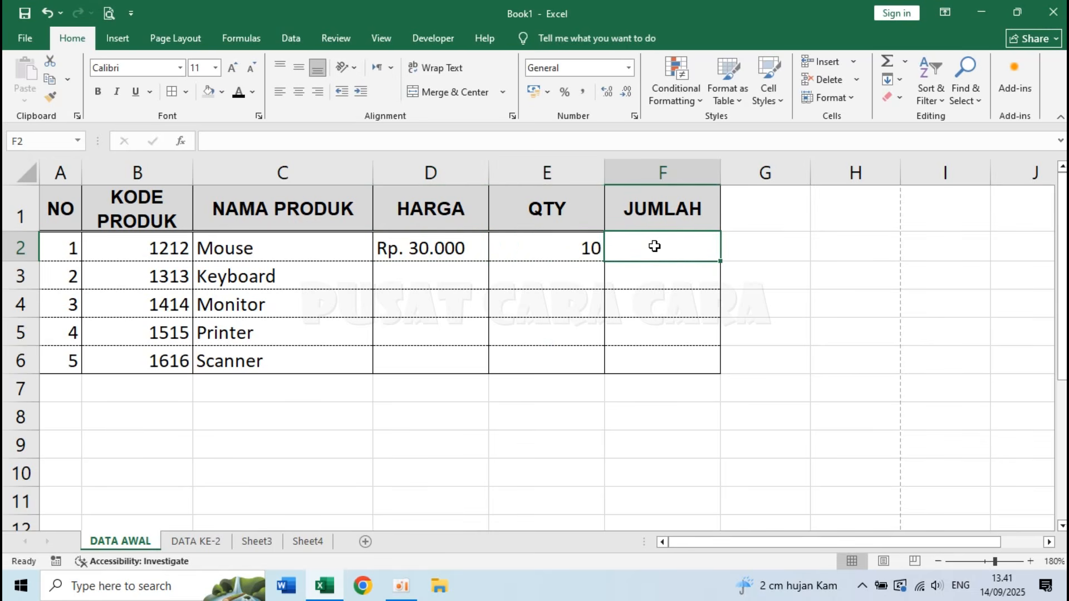
pyautogui.write('=')
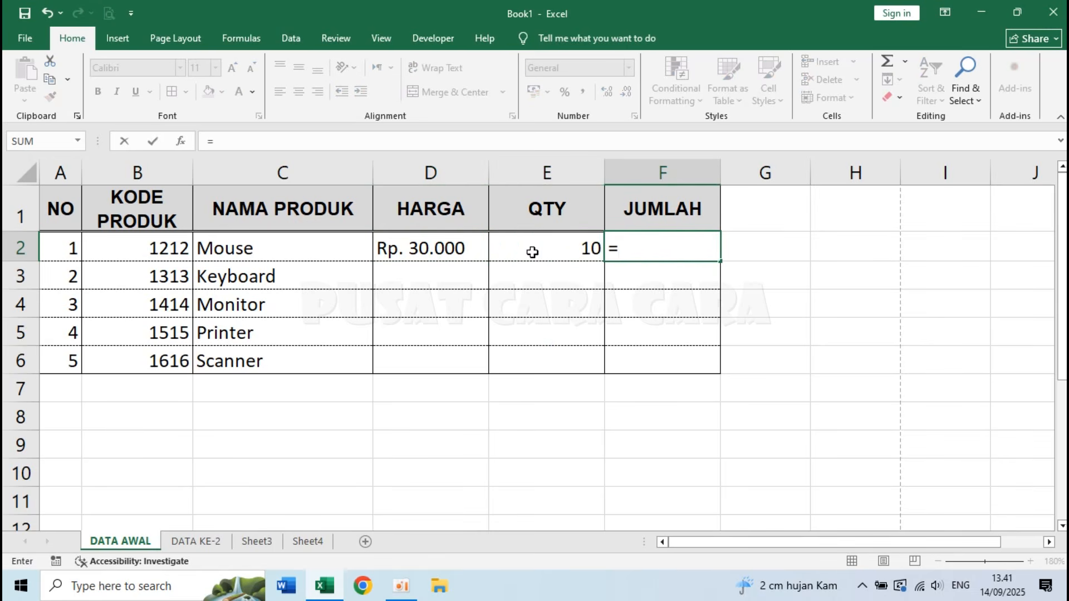
pyautogui.click(419, 243)
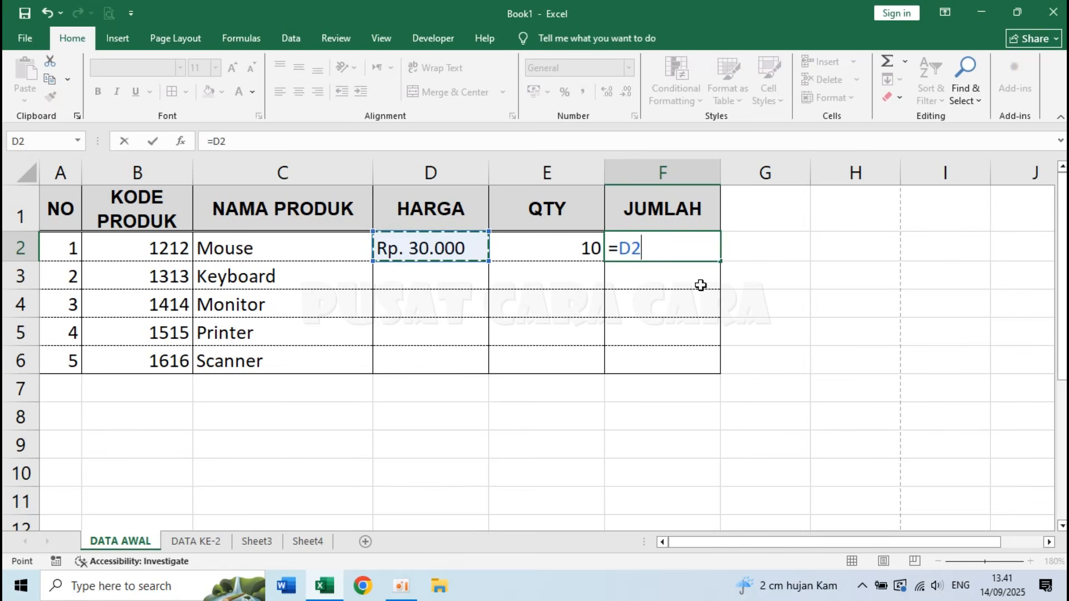
pyautogui.write('*')
pyautogui.click(590, 250)
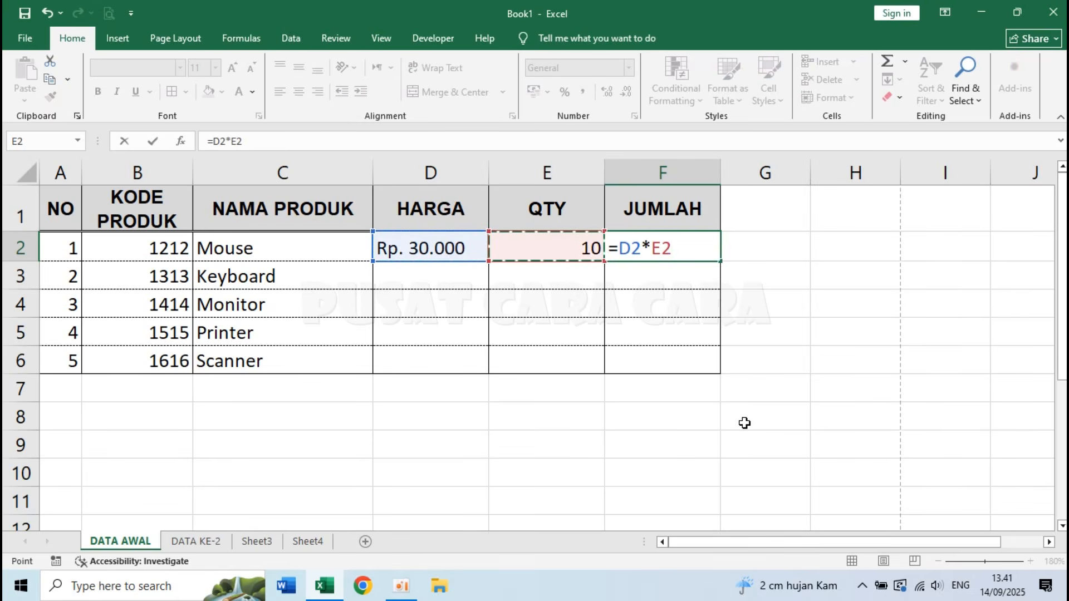
pyautogui.press('Return')
pyautogui.click(672, 256)
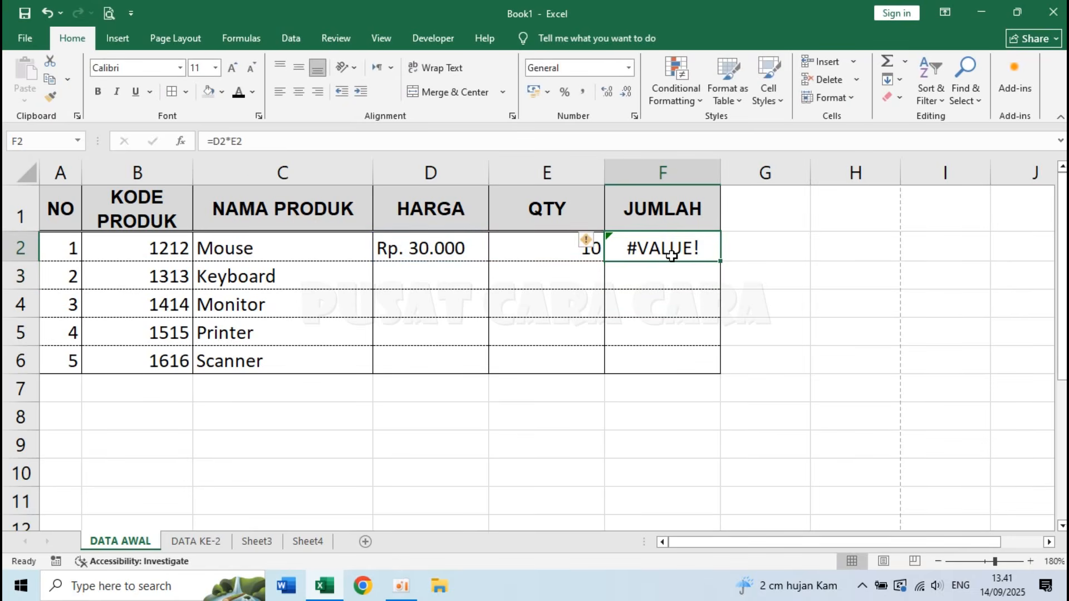
# Step: Clear the JUMLAH formula in cell F2 and the text-based Mouse price in the HARGA cell D2
pyautogui.press('Delete')
pyautogui.click(439, 248)
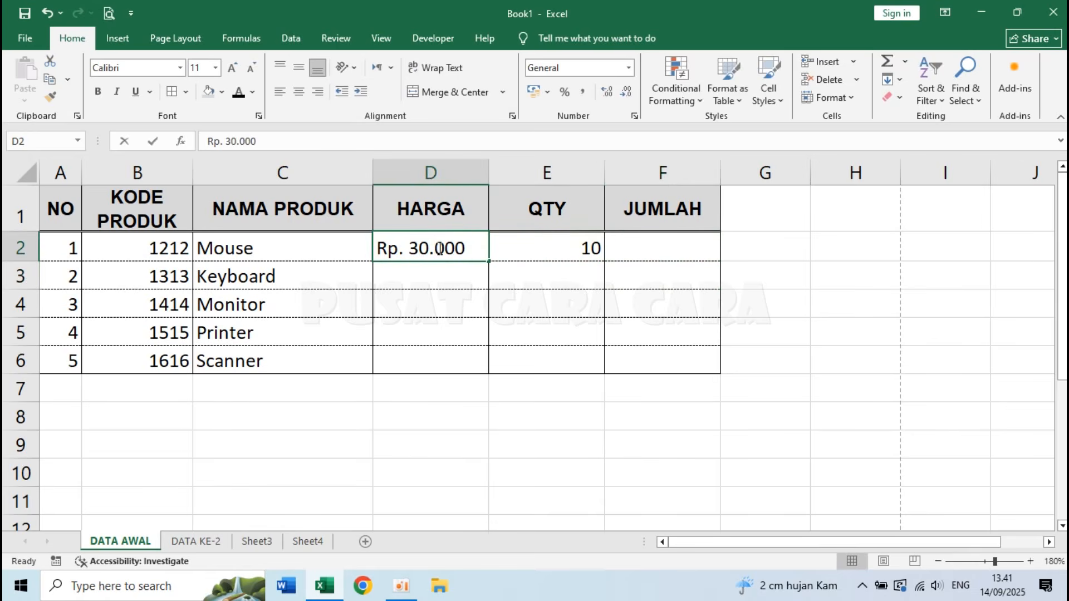
pyautogui.doubleClick(436, 248)
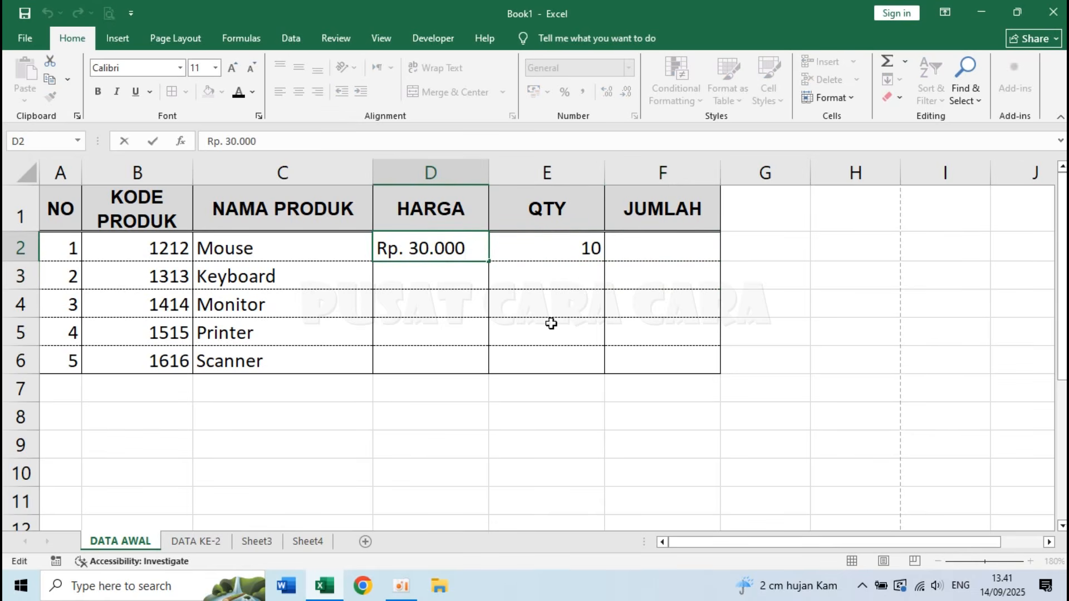
pyautogui.press('BackSpace')
pyautogui.press('BackSpace')
pyautogui.press('BackSpace')
pyautogui.press('BackSpace')
pyautogui.press('BackSpace')
pyautogui.press('BackSpace')
pyautogui.press('BackSpace')
pyautogui.press('BackSpace')
pyautogui.press('BackSpace')
pyautogui.press('BackSpace')
pyautogui.press('Return')
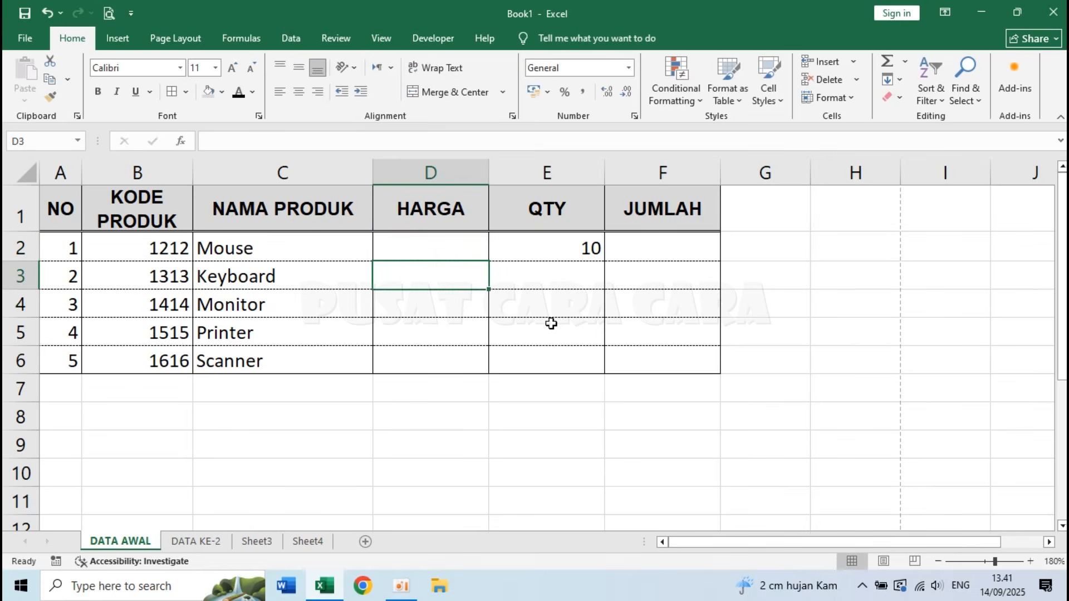
# Step: Enter the Mouse price in the HARGA cell D2 as the plain number 30000, without currency prefix or separator
pyautogui.click(474, 255)
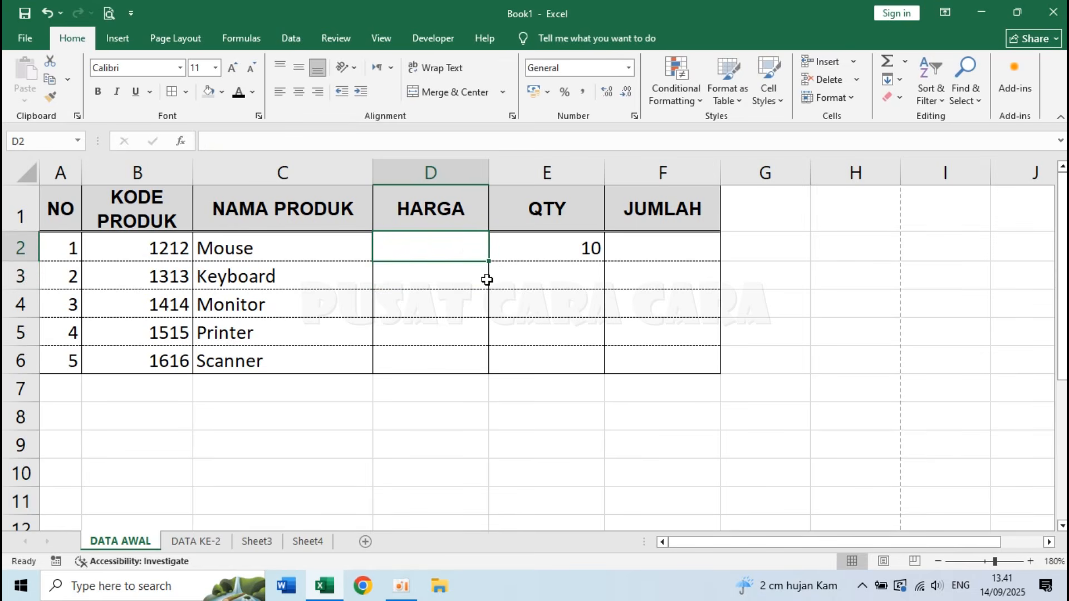
pyautogui.click(631, 64)
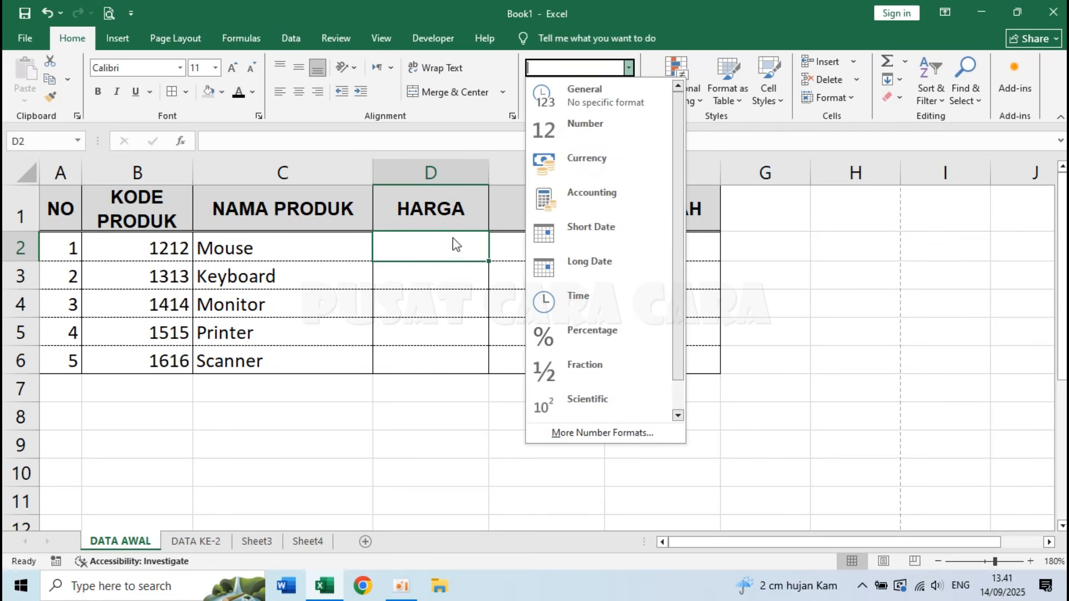
pyautogui.click(422, 246)
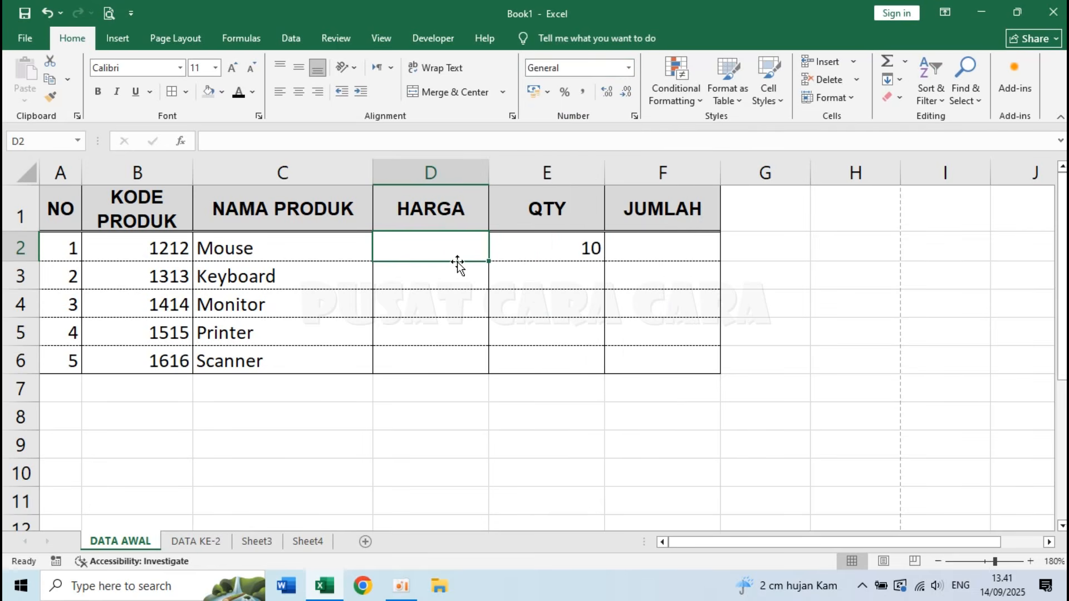
pyautogui.write('30000')
pyautogui.press('Return')
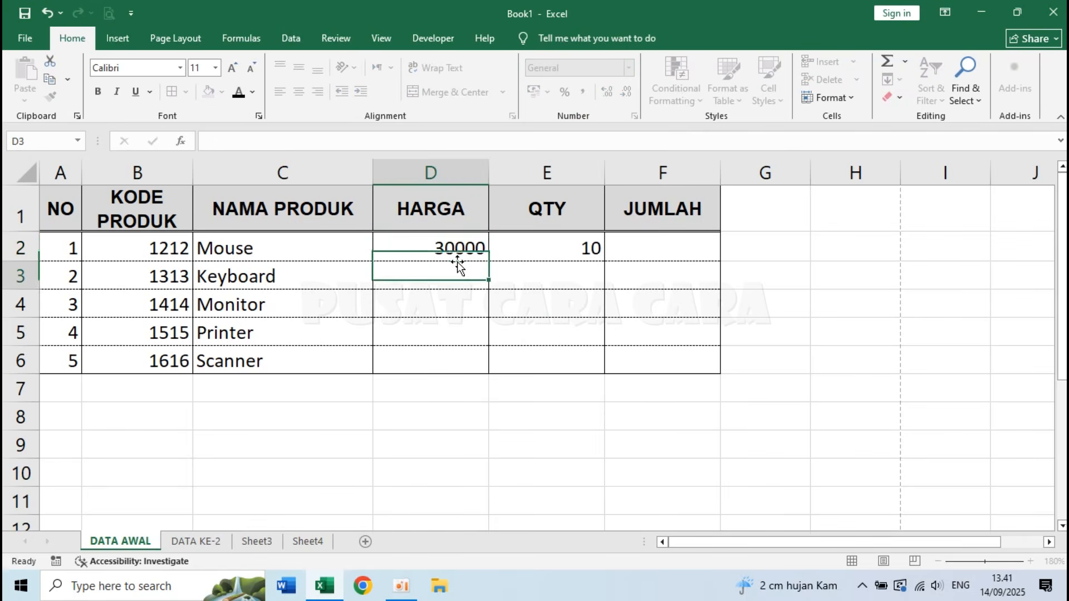
# Step: Apply the Accounting number format to the HARGA cells D2:D6 and widen column D to fit the formatted price
pyautogui.click(463, 248)
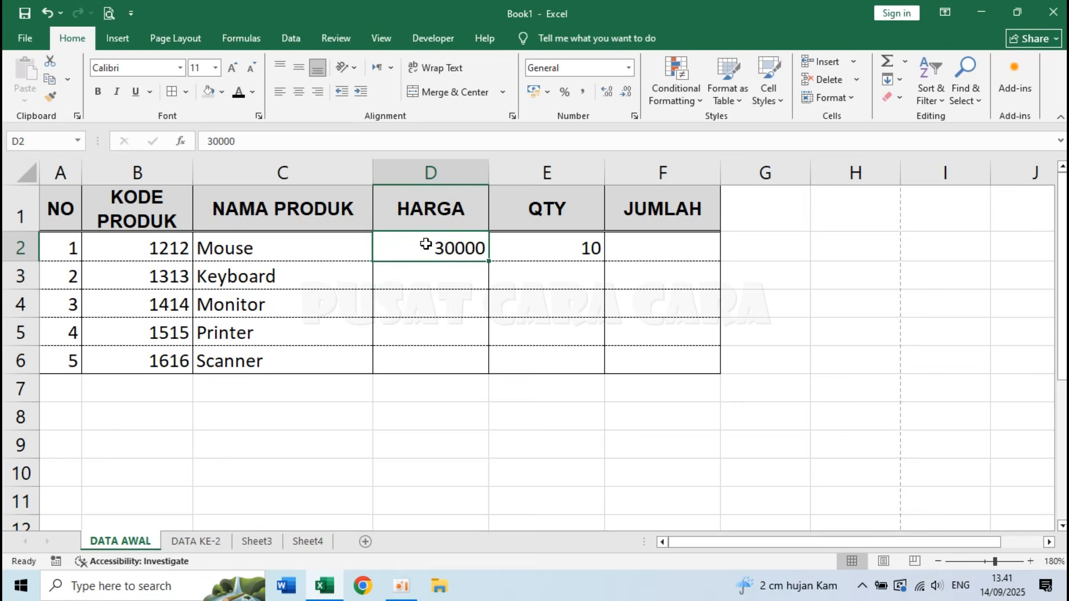
pyautogui.moveTo(426, 244); pyautogui.dragTo(427, 360)
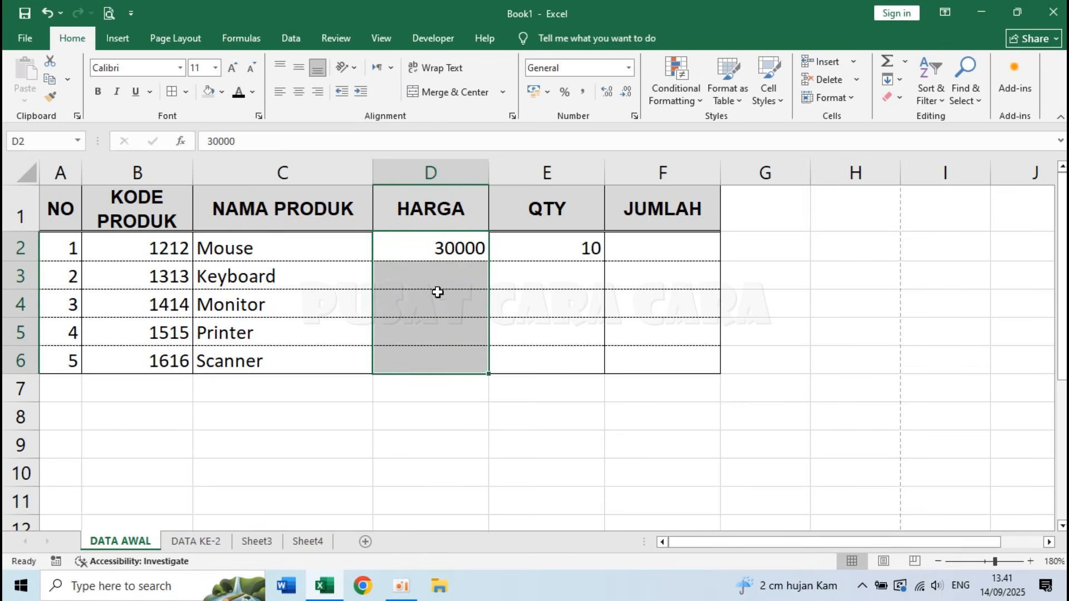
pyautogui.click(629, 68)
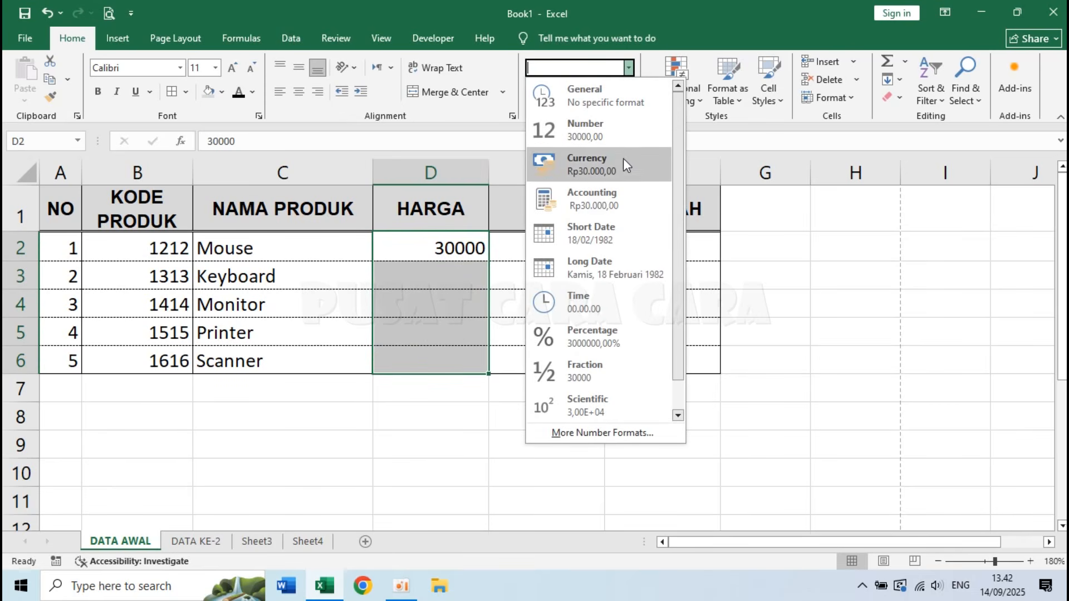
pyautogui.click(619, 201)
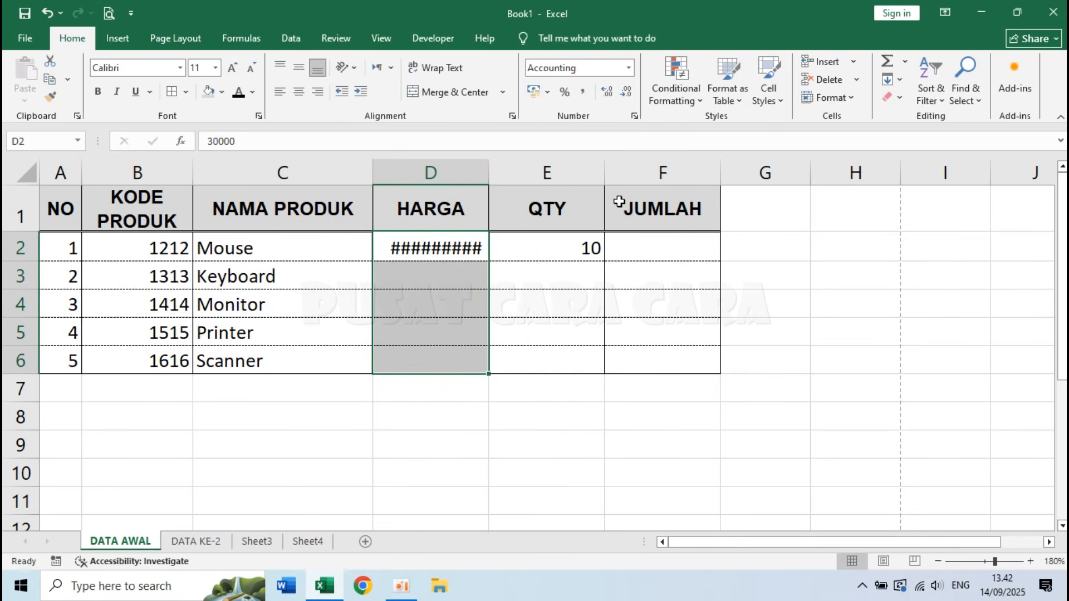
pyautogui.moveTo(450, 250)
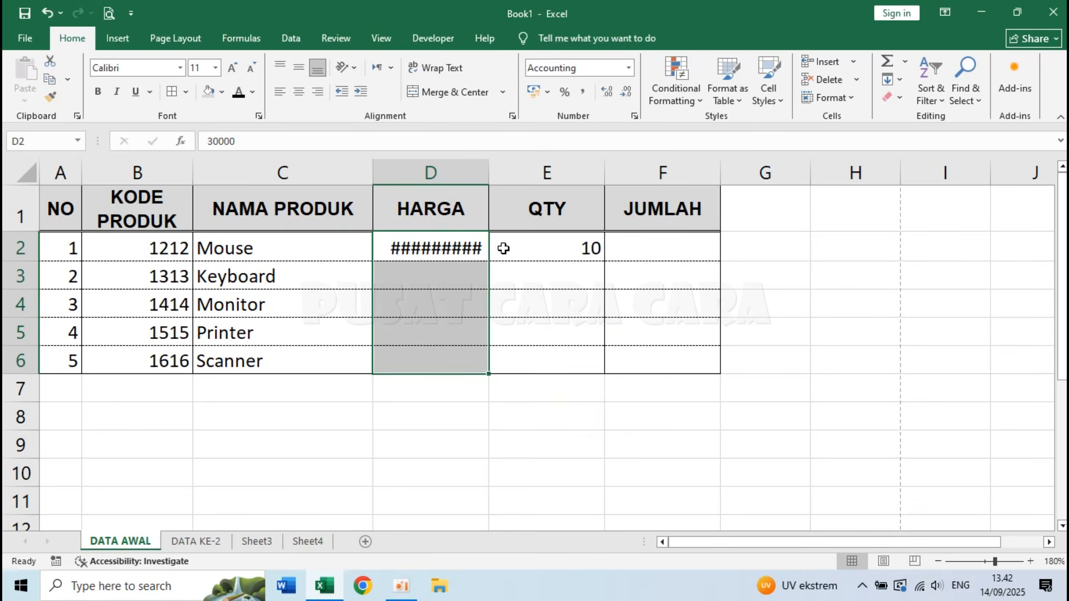
pyautogui.moveTo(490, 167); pyautogui.dragTo(536, 167)
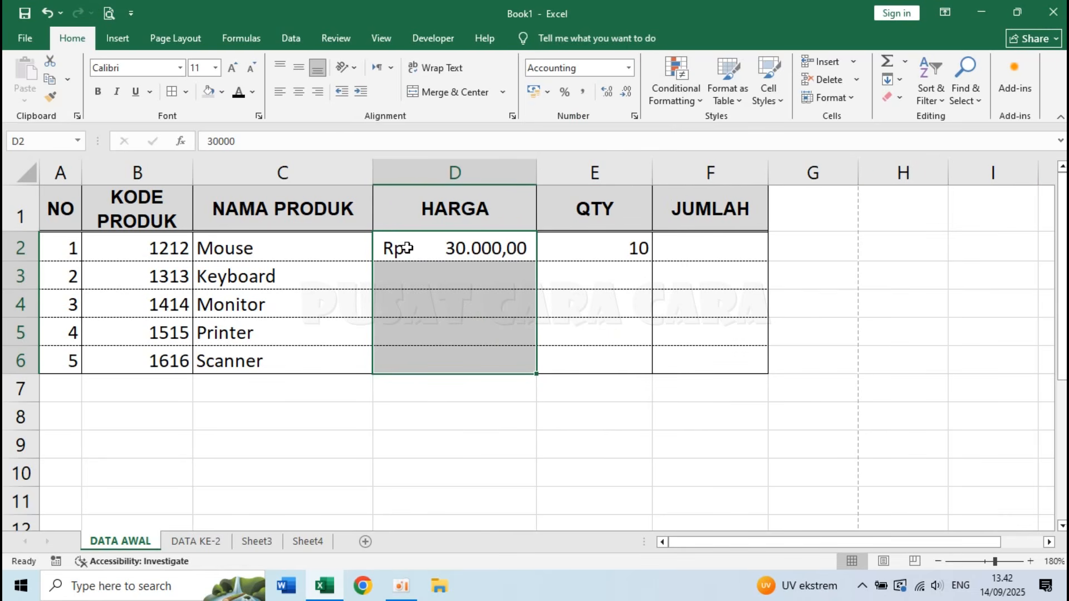
# Step: Try the Currency format on the HARGA cells D2:D6 for comparison, and return them to the Accounting format
pyautogui.click(628, 68)
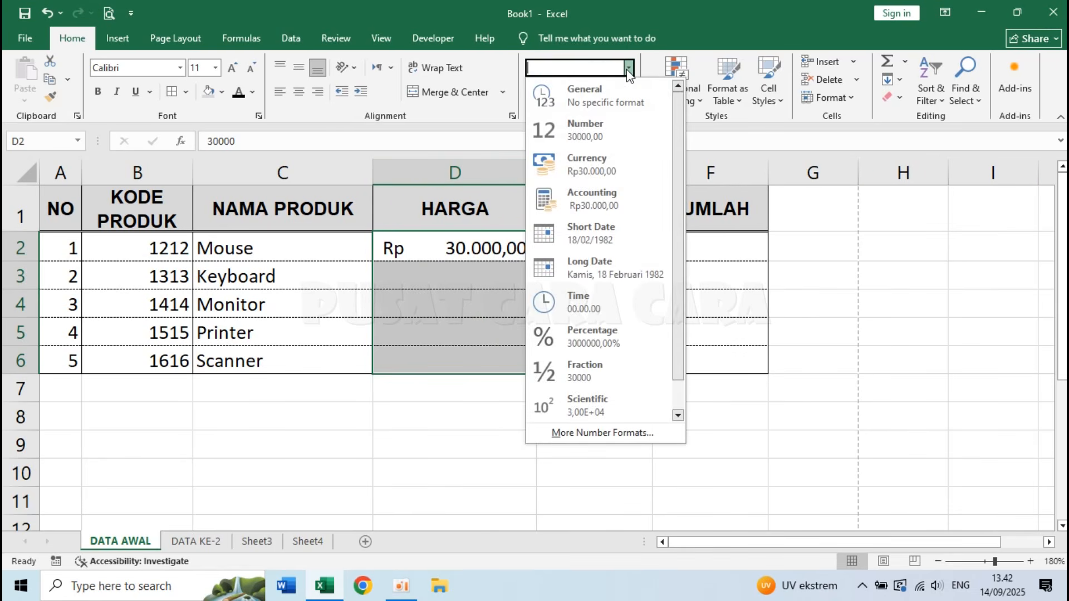
pyautogui.click(586, 165)
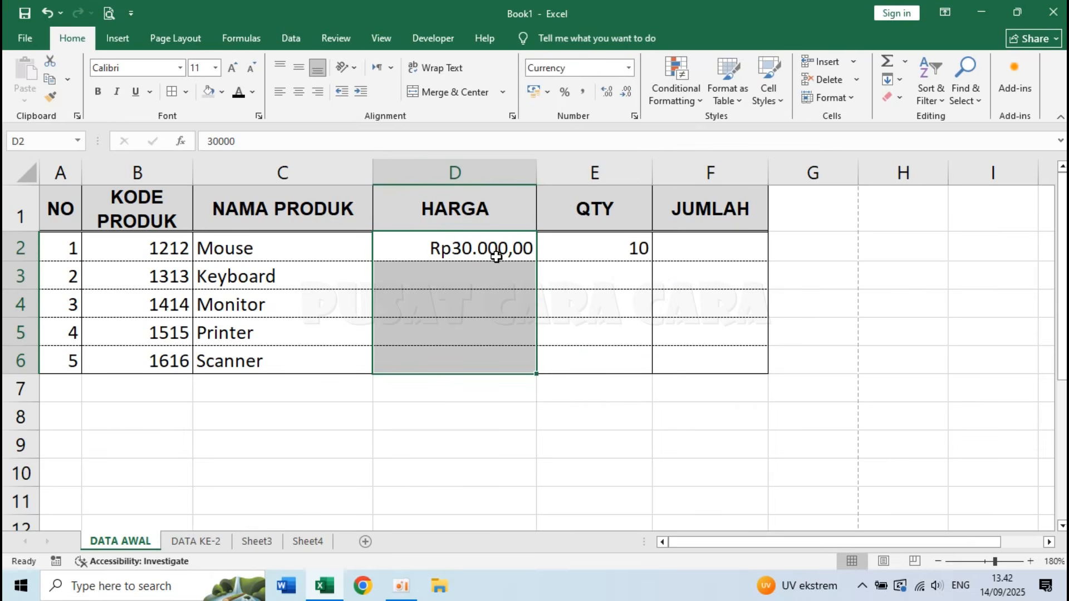
pyautogui.click(628, 68)
pyautogui.click(611, 195)
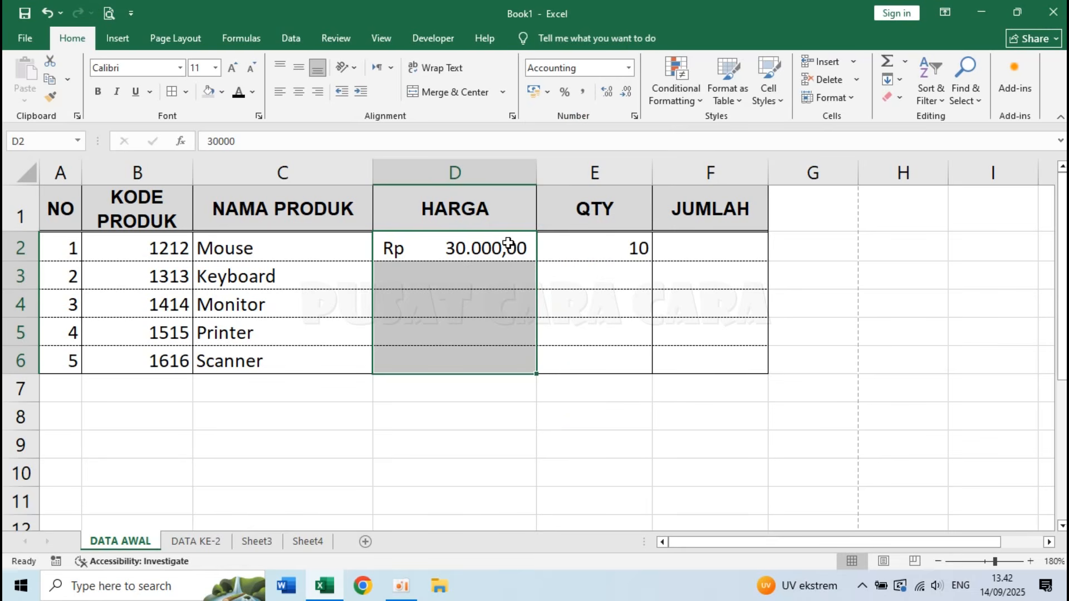
# Step: Remove both decimal places from the HARGA cells D2:D6 and restore them to two decimals
pyautogui.click(627, 94)
pyautogui.click(626, 95)
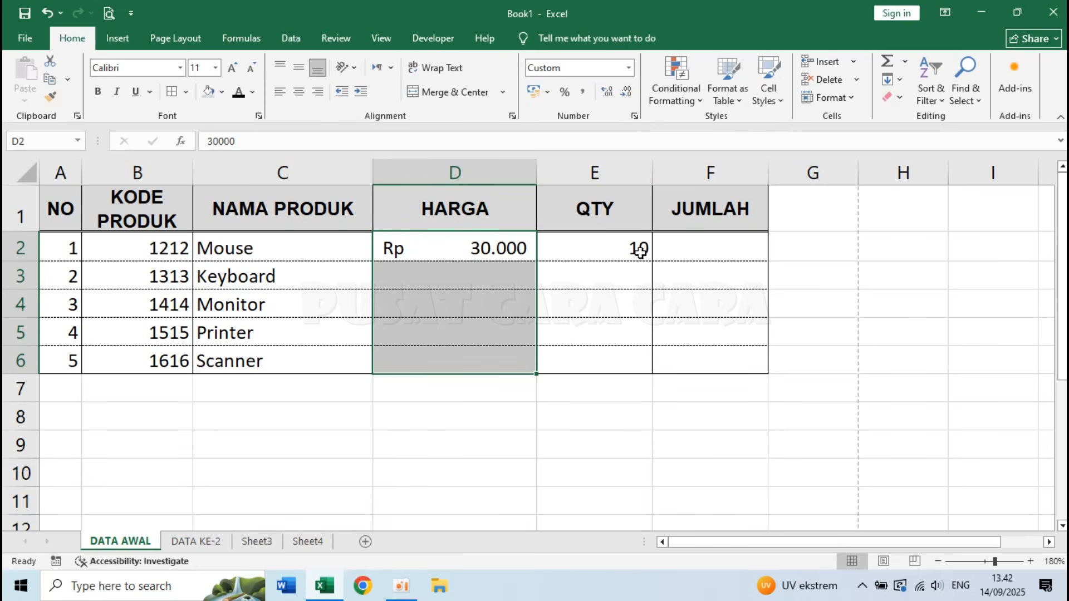
pyautogui.click(609, 93)
pyautogui.click(609, 95)
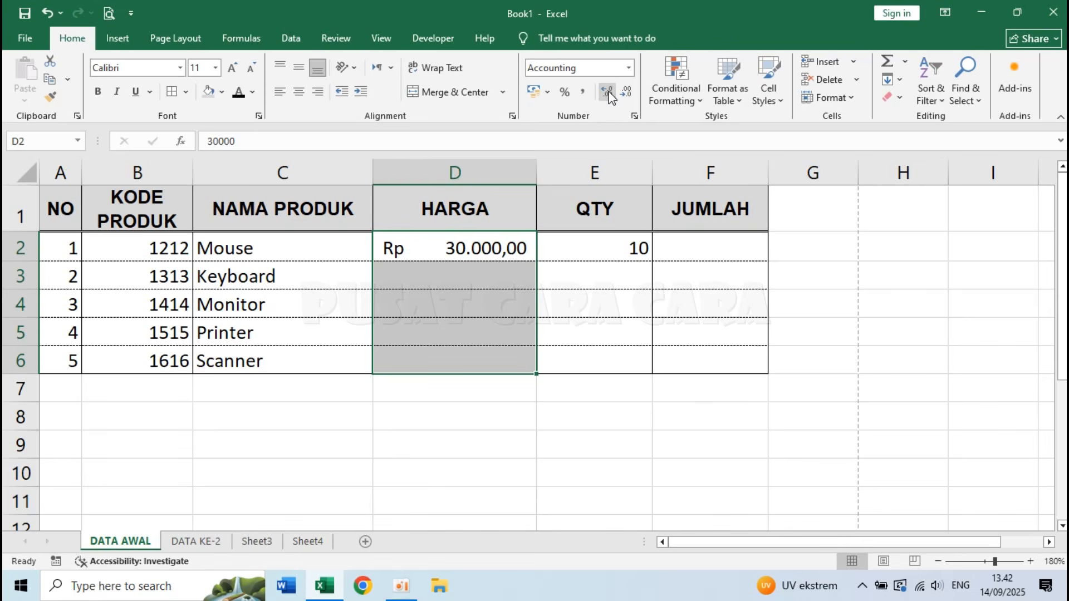
# Step: Enter 50000 as the Keyboard price in the HARGA cell D3
pyautogui.click(477, 276)
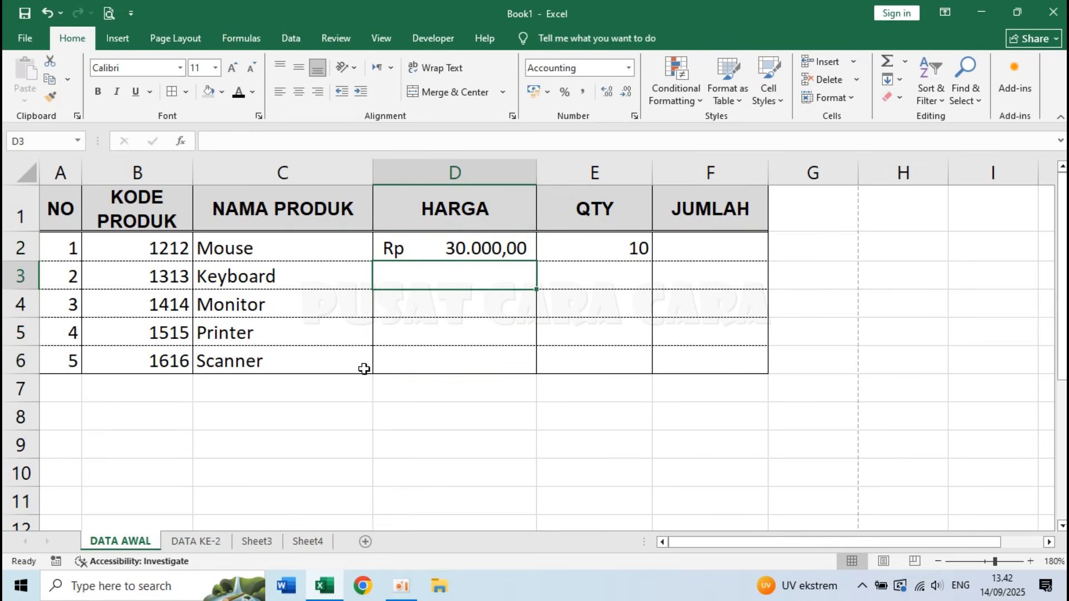
pyautogui.write('50')
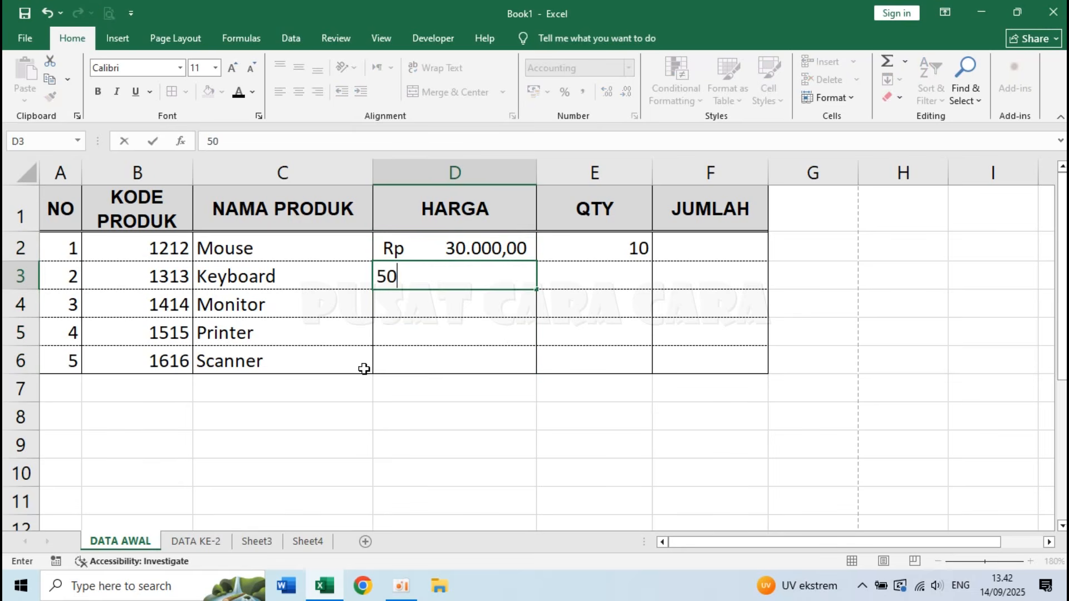
pyautogui.write('000')
pyautogui.press('Return')
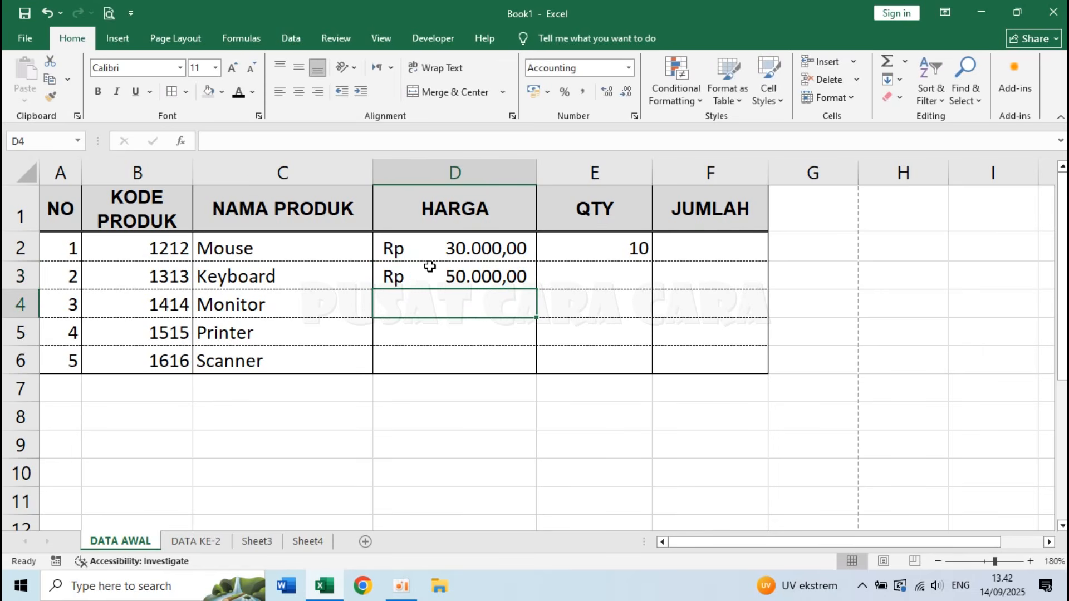
# Step: Reduce the HARGA cells D2:D6 to zero decimal places
pyautogui.click(408, 274)
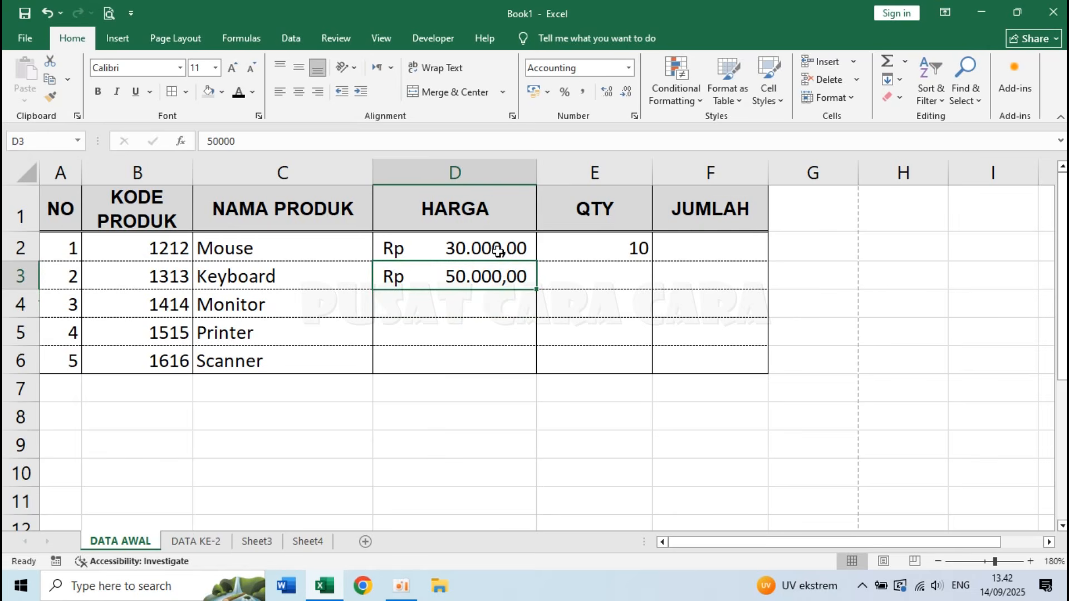
pyautogui.moveTo(494, 247); pyautogui.dragTo(507, 363)
pyautogui.click(629, 67)
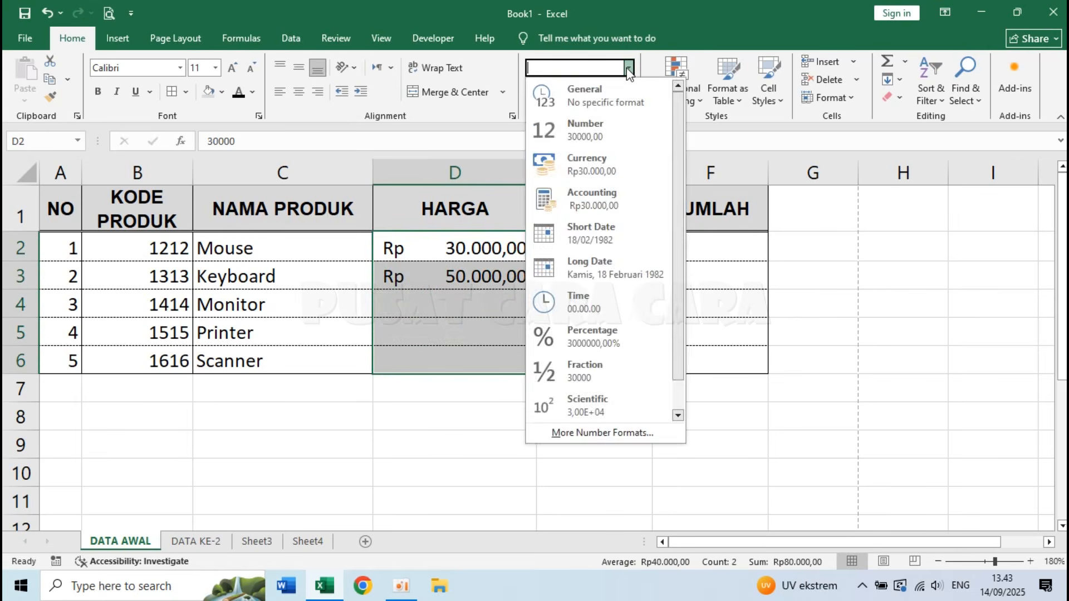
pyautogui.click(629, 68)
pyautogui.click(626, 92)
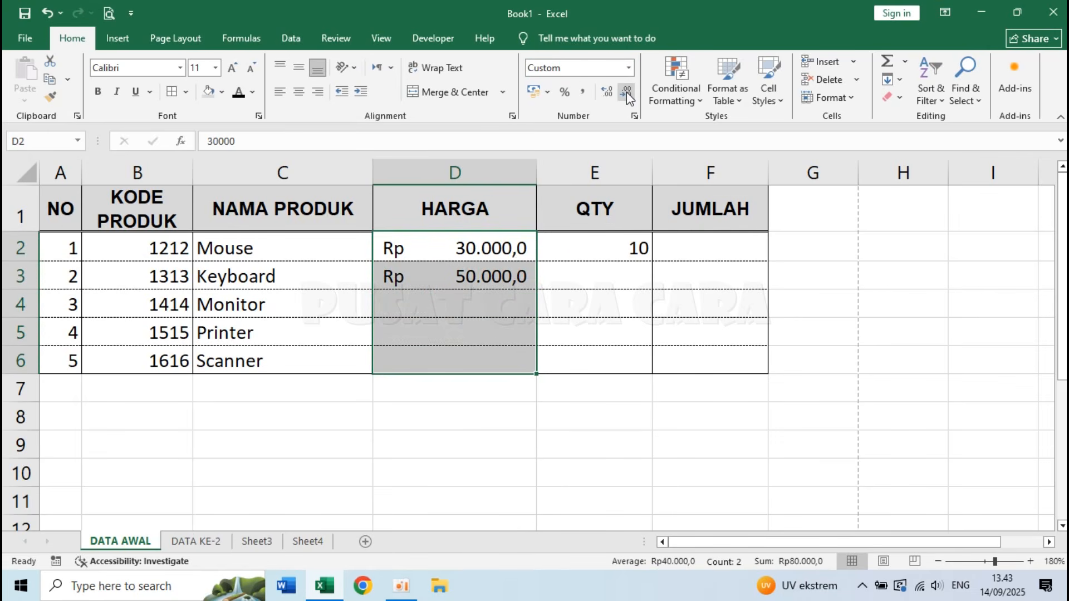
pyautogui.click(626, 92)
# Step: Enter a Monitor price of 750.000 in the HARGA cell D4
pyautogui.click(481, 305)
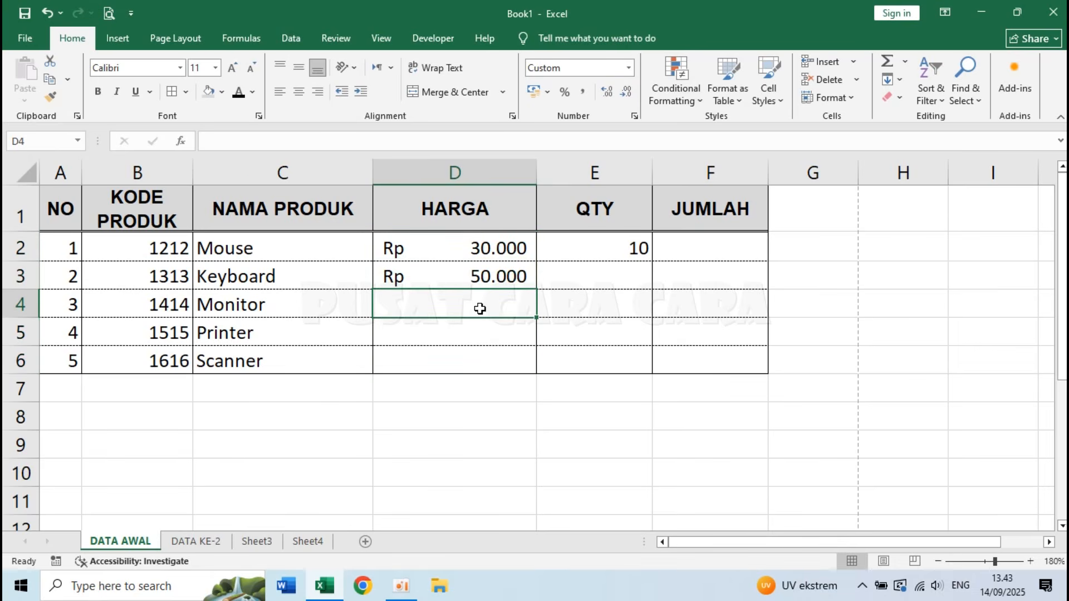
pyautogui.write('7')
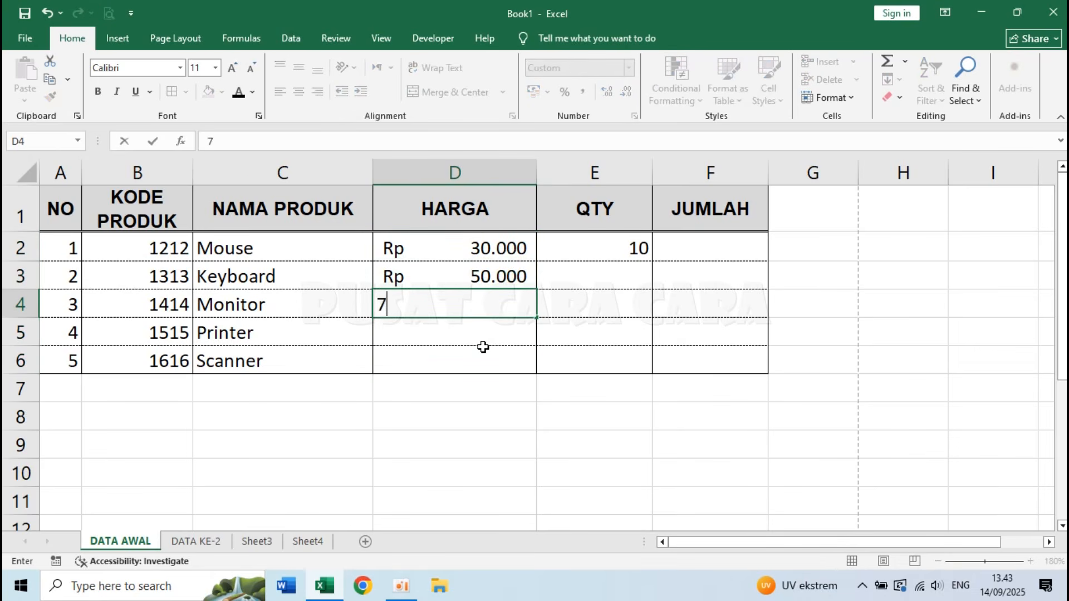
pyautogui.write('50.0000')
pyautogui.press('Return')
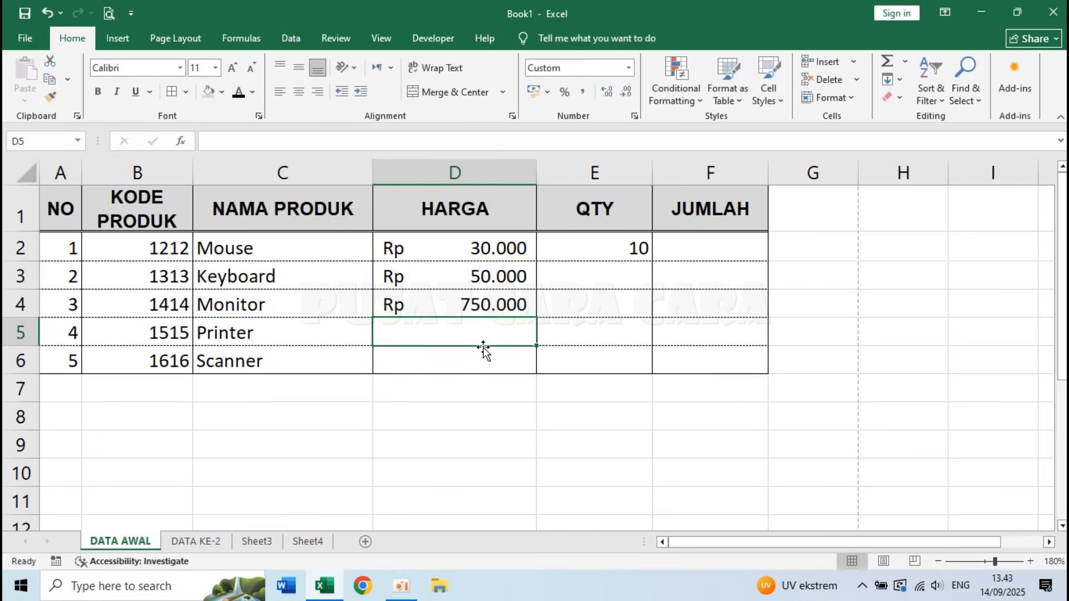
# Step: Enter 1200000 as the Printer price in the HARGA cell D5, correcting the number of zeros
pyautogui.write('2')
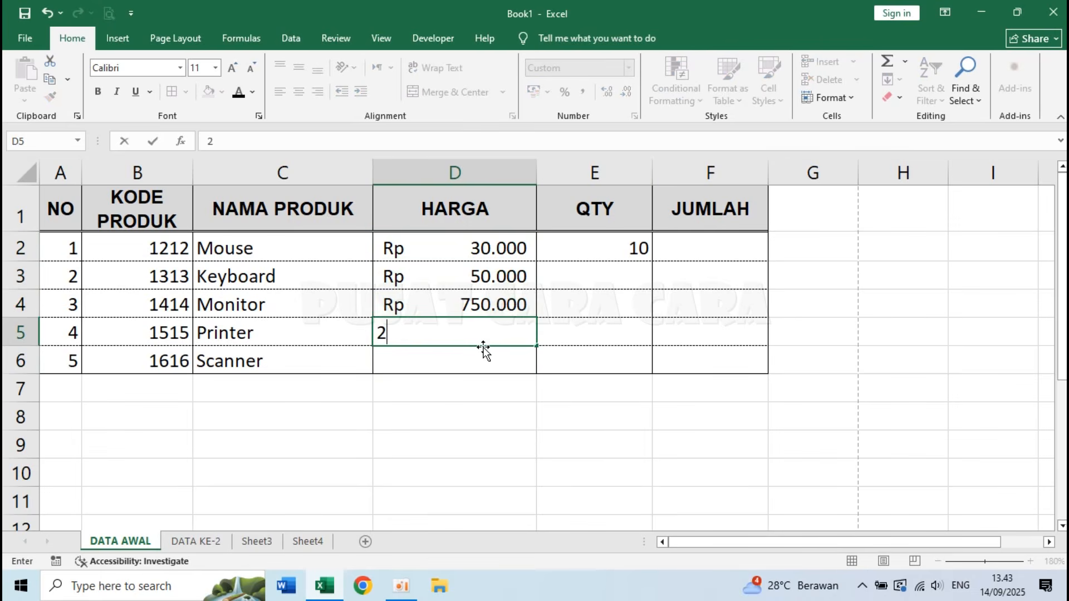
pyautogui.press('BackSpace')
pyautogui.write('120000')
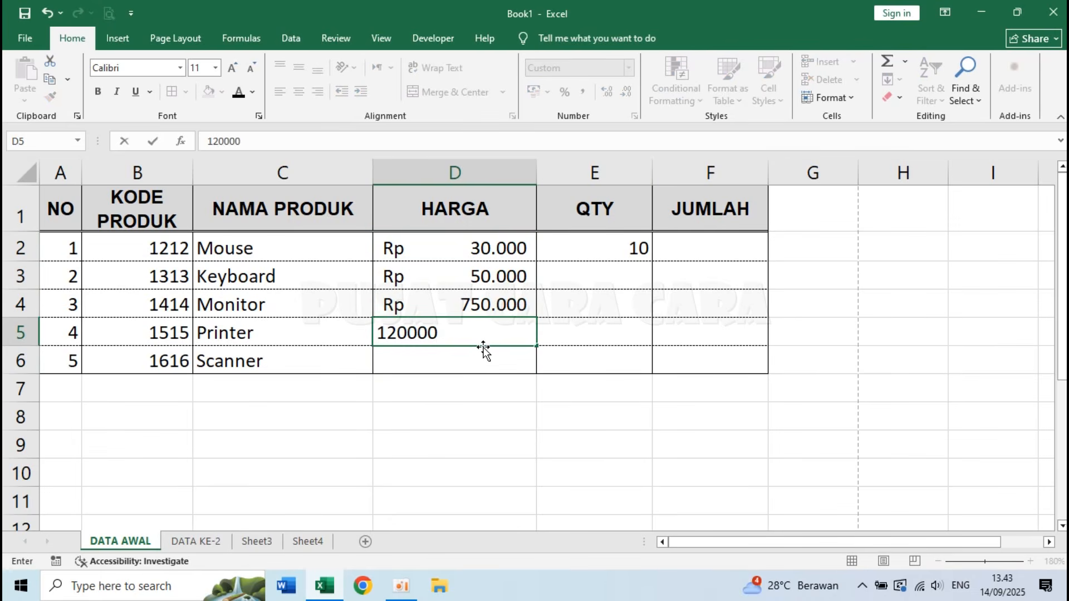
pyautogui.press('Return')
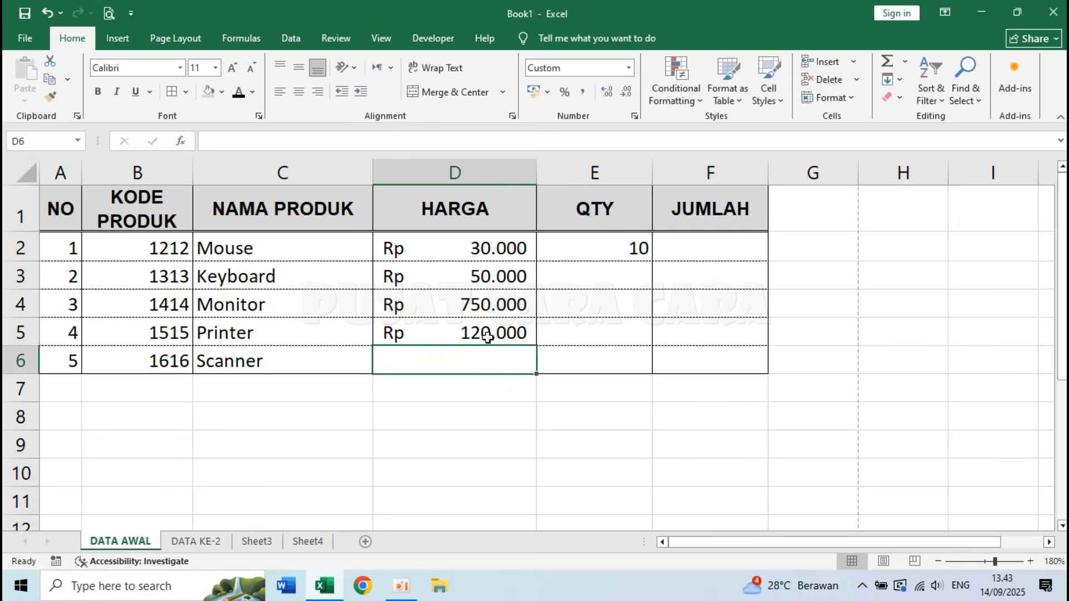
pyautogui.click(487, 337)
pyautogui.doubleClick(525, 334)
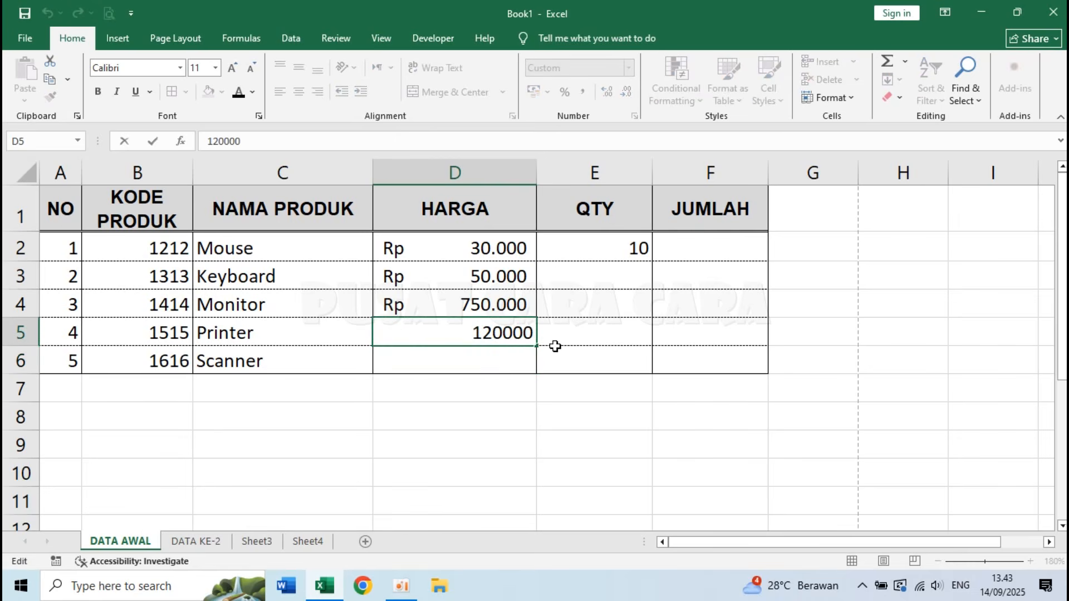
pyautogui.write('0')
pyautogui.press('Return')
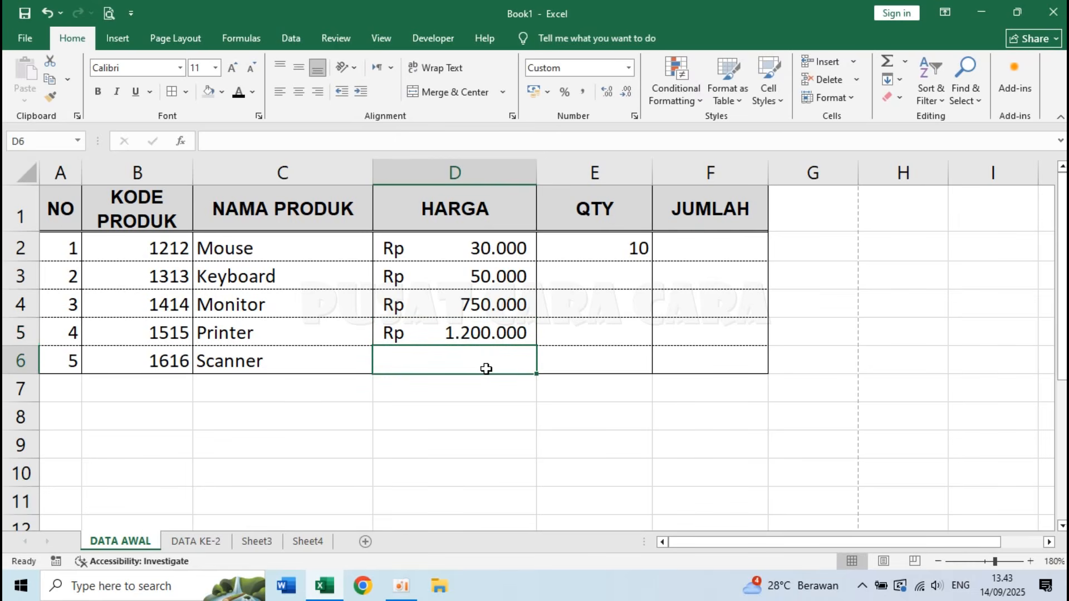
# Step: Enter 950000 as the Scanner price in the HARGA cell D6 and clear the Mouse quantity in the QTY cell E2
pyautogui.write('950000')
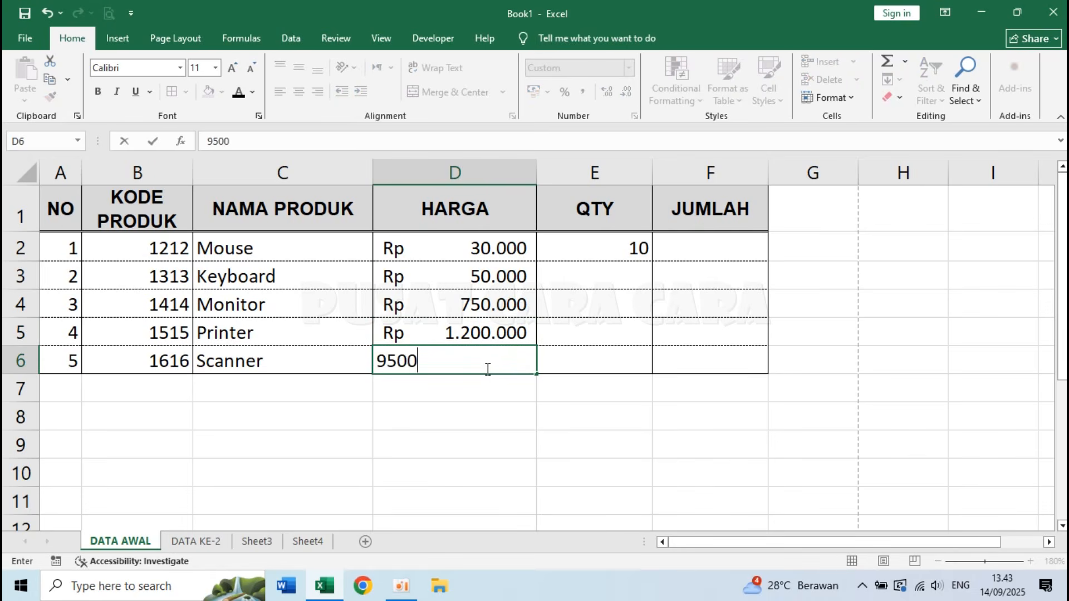
pyautogui.press('Return')
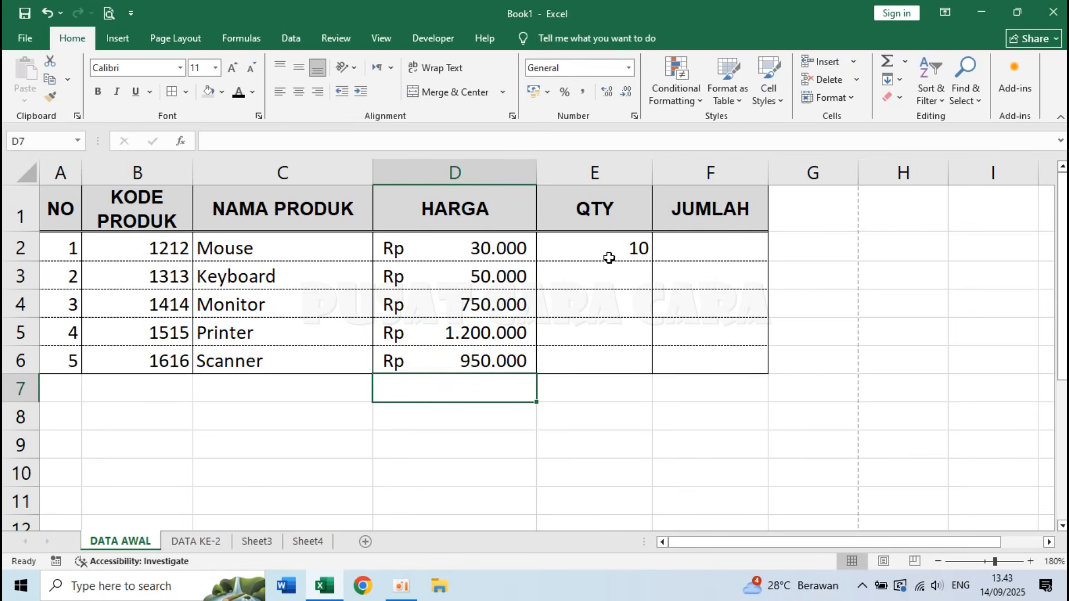
pyautogui.click(609, 256)
pyautogui.press('Delete')
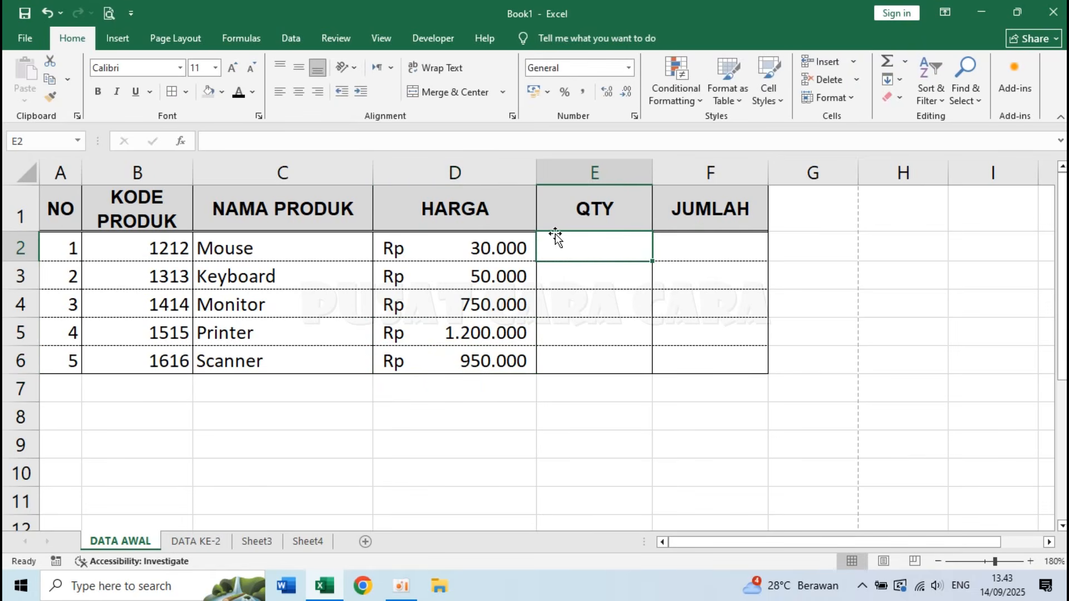
# Step: Enter the quantities 10, 10, 2, 1 and 1 in the QTY cells E2:E6
pyautogui.click(486, 243)
pyautogui.click(603, 253)
pyautogui.write('10')
pyautogui.press('Return')
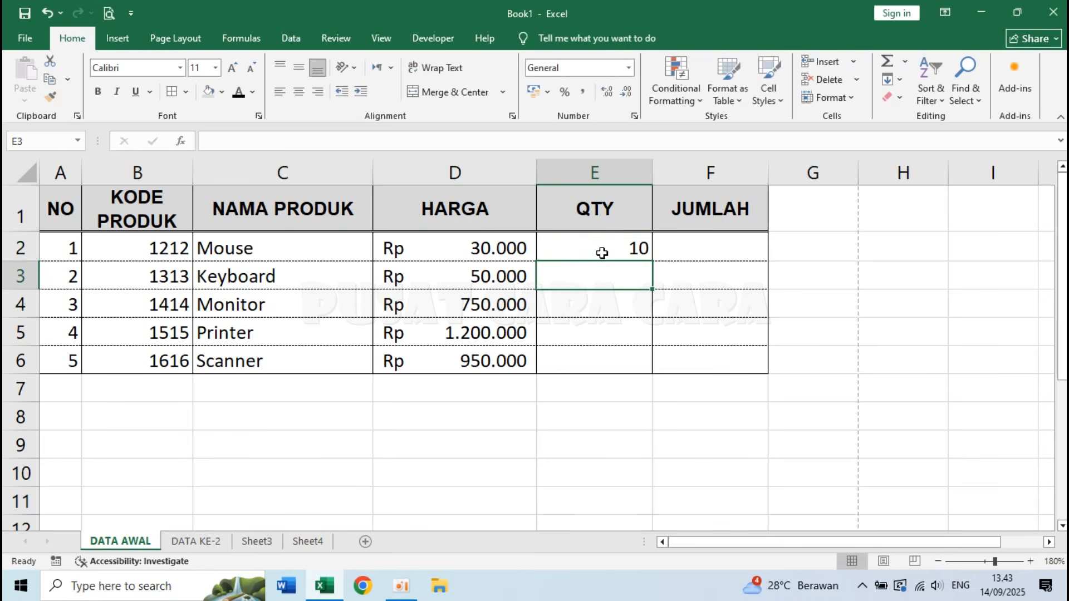
pyautogui.write('10')
pyautogui.press('Return')
pyautogui.write('2')
pyautogui.press('Return')
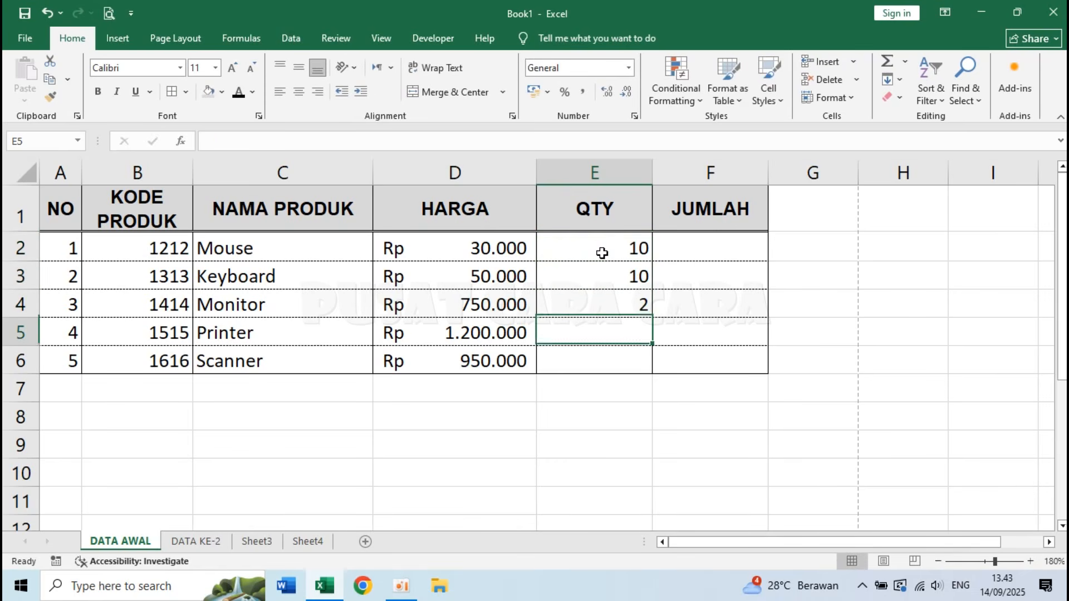
pyautogui.write('1')
pyautogui.press('Return')
pyautogui.write('1')
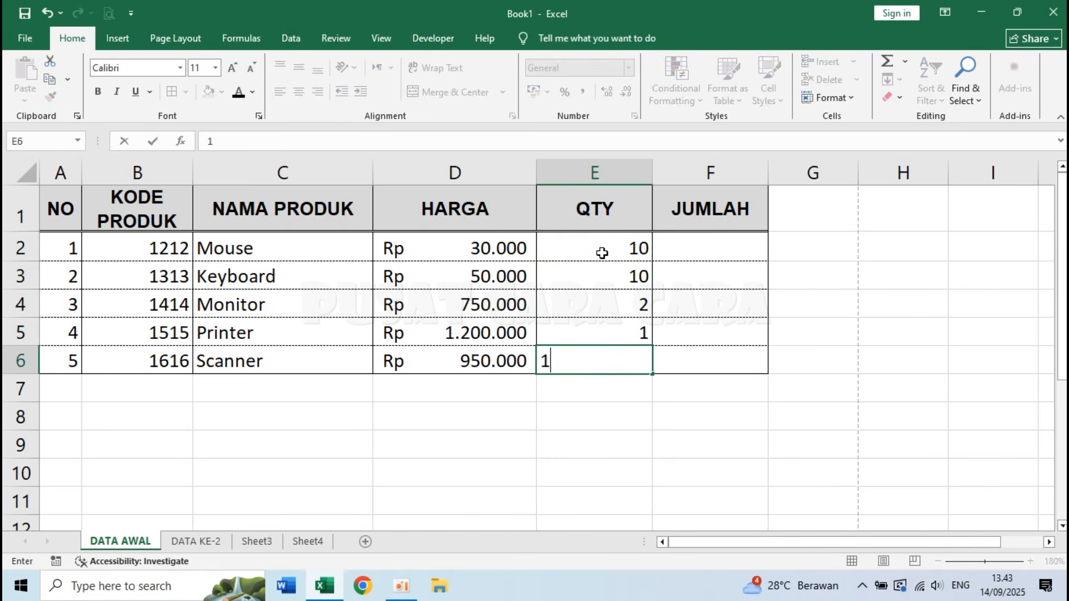
pyautogui.press('Return')
# Step: Change the Printer and Scanner quantities in the QTY cells E5 and E6 to 2 each
pyautogui.press('Up')
pyautogui.press('Up')
pyautogui.press('Up')
pyautogui.press('Right')
pyautogui.press('Up')
pyautogui.press('Down')
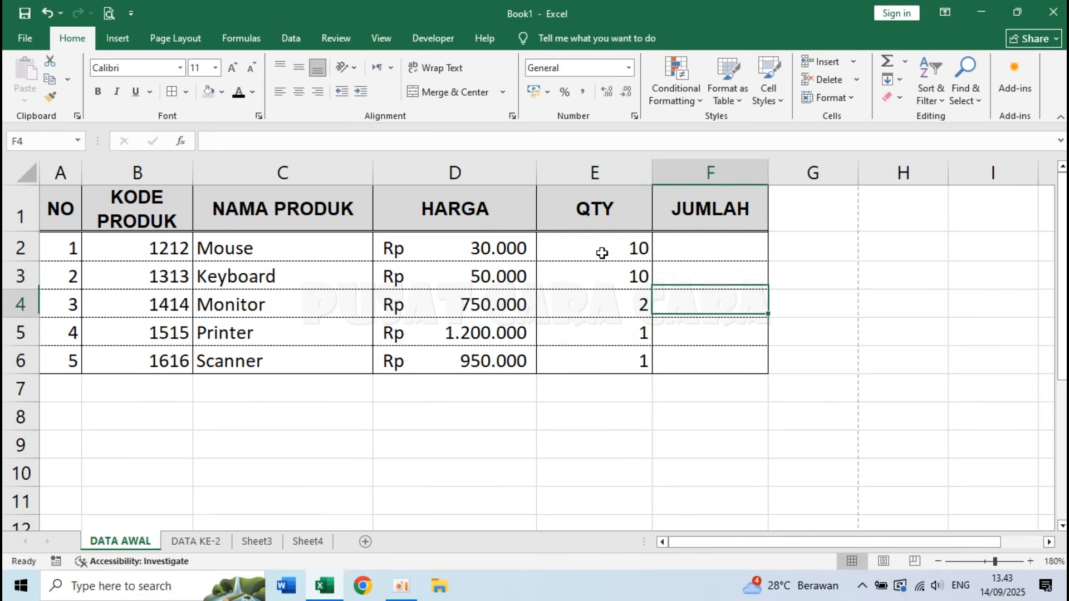
pyautogui.press('Down')
pyautogui.press('Left')
pyautogui.write('2')
pyautogui.press('Return')
pyautogui.write('2')
pyautogui.press('Up')
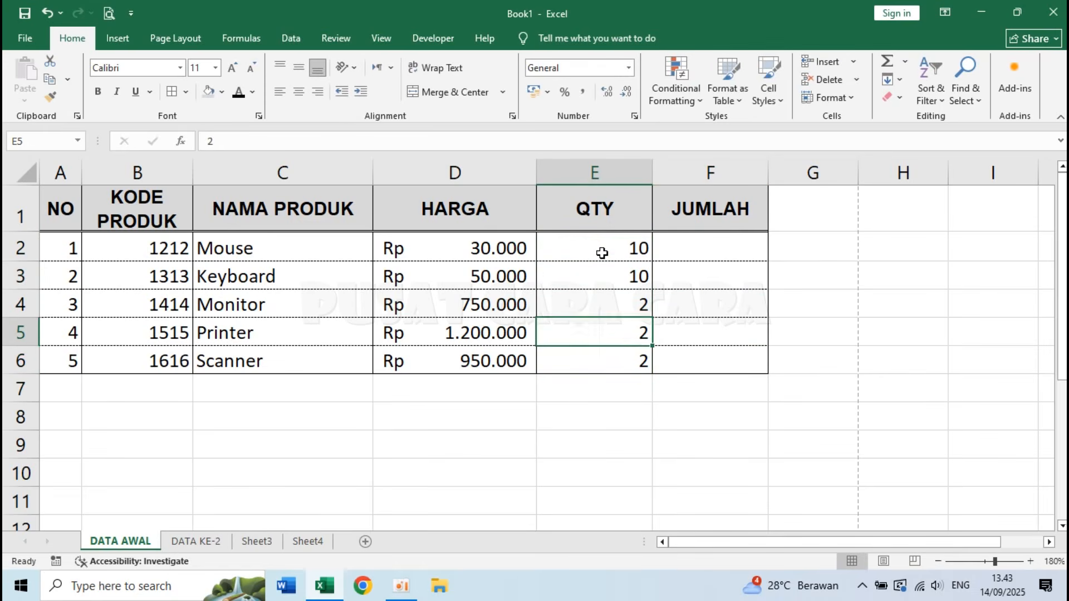
# Step: Set the Monitor quantity in the QTY cell E4 to 5 and go to the JUMLAH cell F2
pyautogui.press('Up')
pyautogui.write('5')
pyautogui.press('Tab')
pyautogui.press('Up')
pyautogui.press('Up')
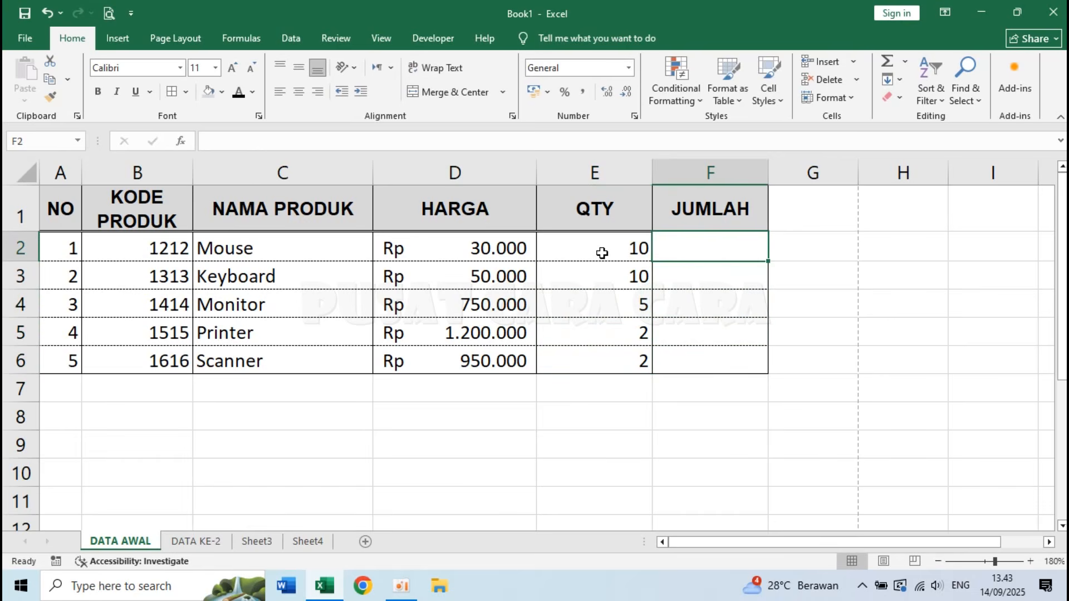
# Step: Calculate the Mouse total in the JUMLAH cell F2 by multiplying price and quantity with the formula =D2*E2
pyautogui.click(476, 250)
pyautogui.click(597, 250)
pyautogui.click(472, 252)
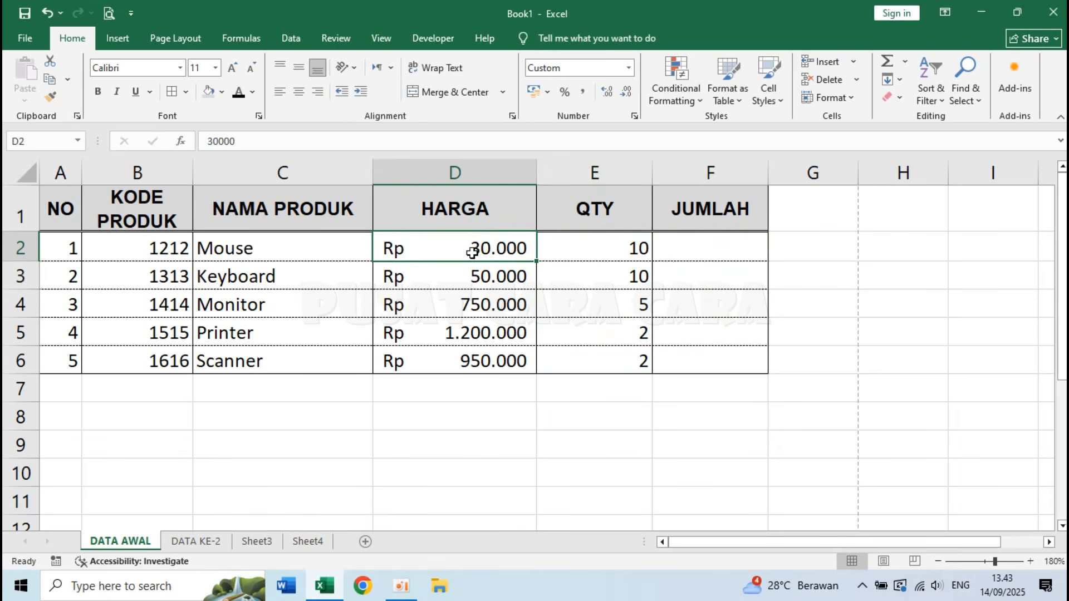
pyautogui.click(613, 251)
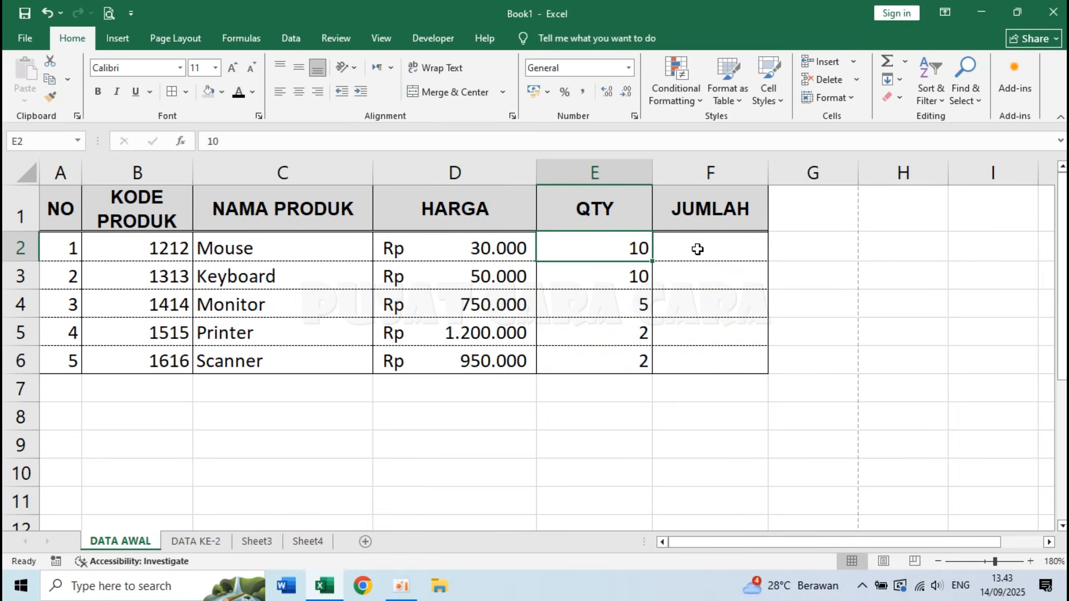
pyautogui.click(698, 249)
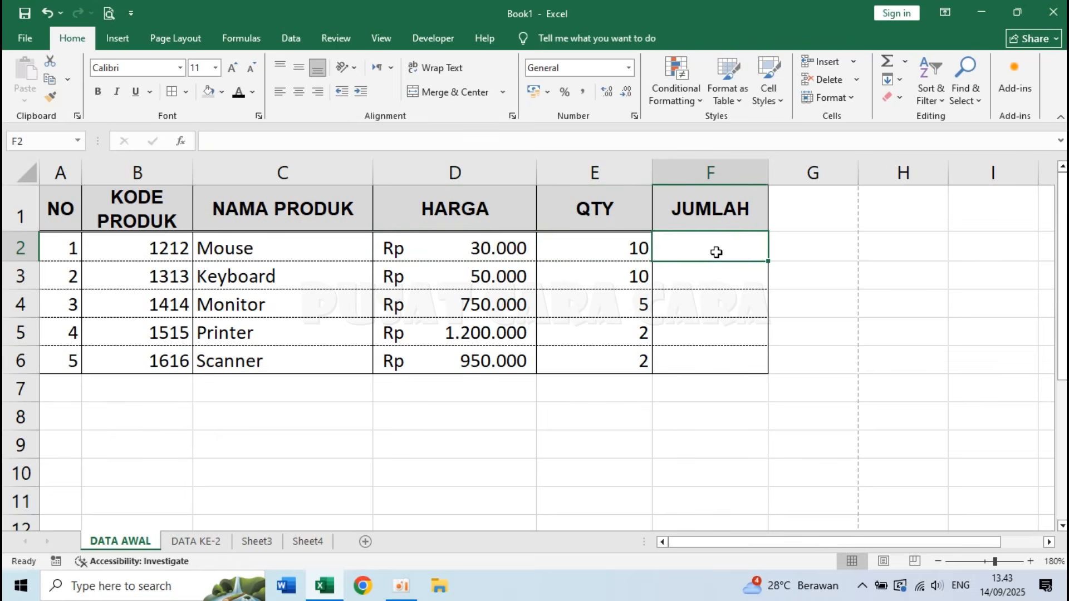
pyautogui.write('=')
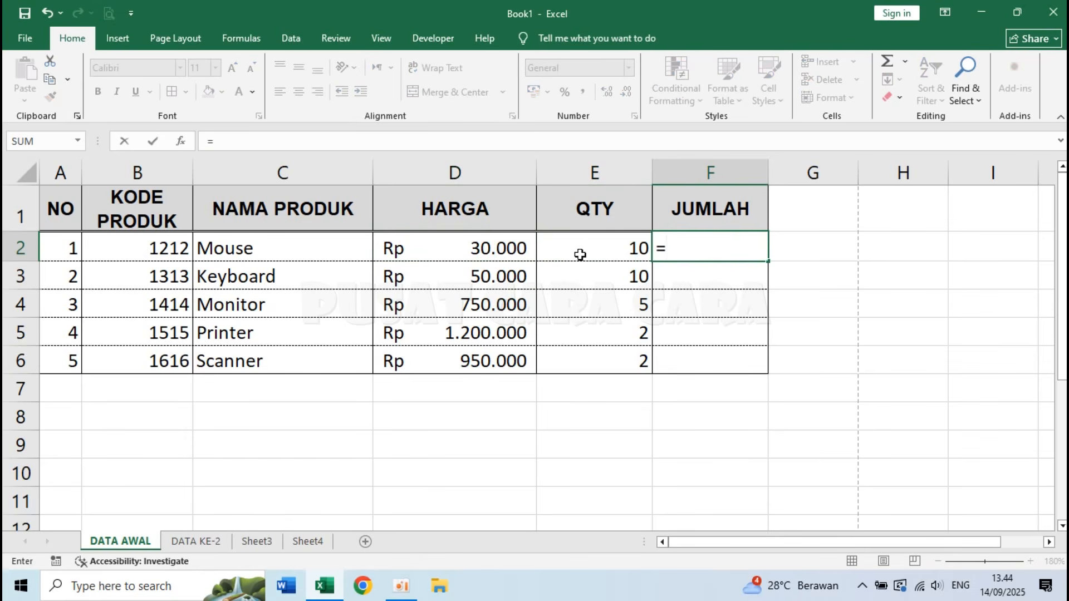
pyautogui.click(469, 245)
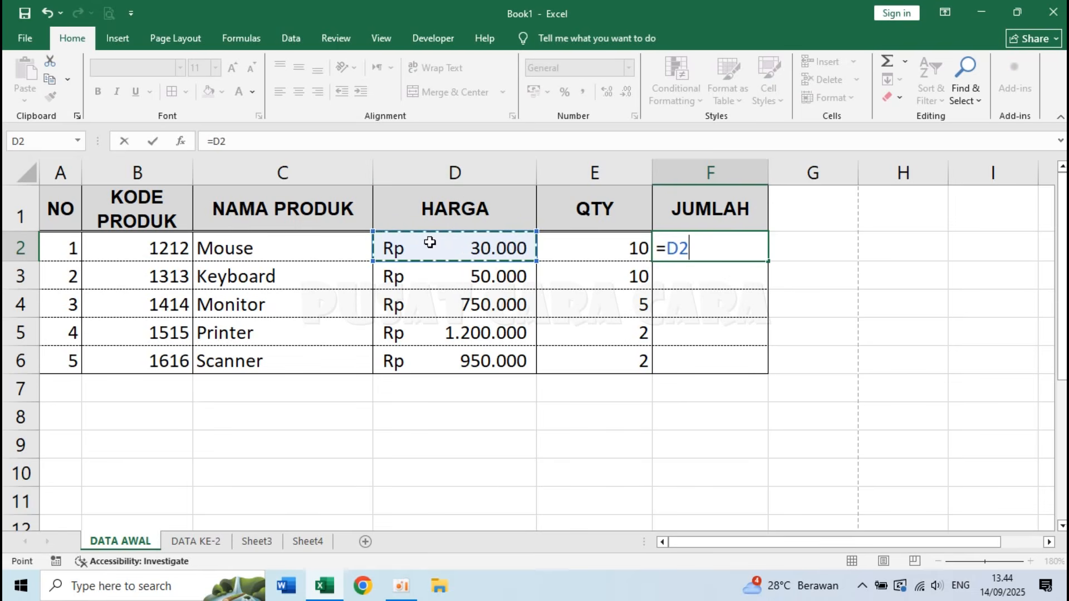
pyautogui.click(721, 245)
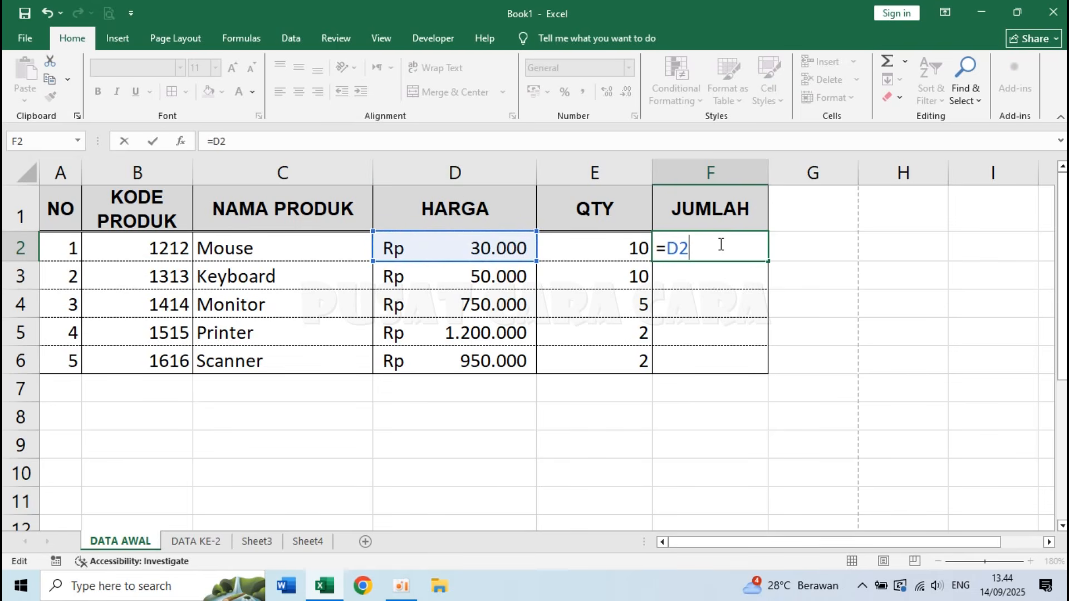
pyautogui.write('*')
pyautogui.click(611, 250)
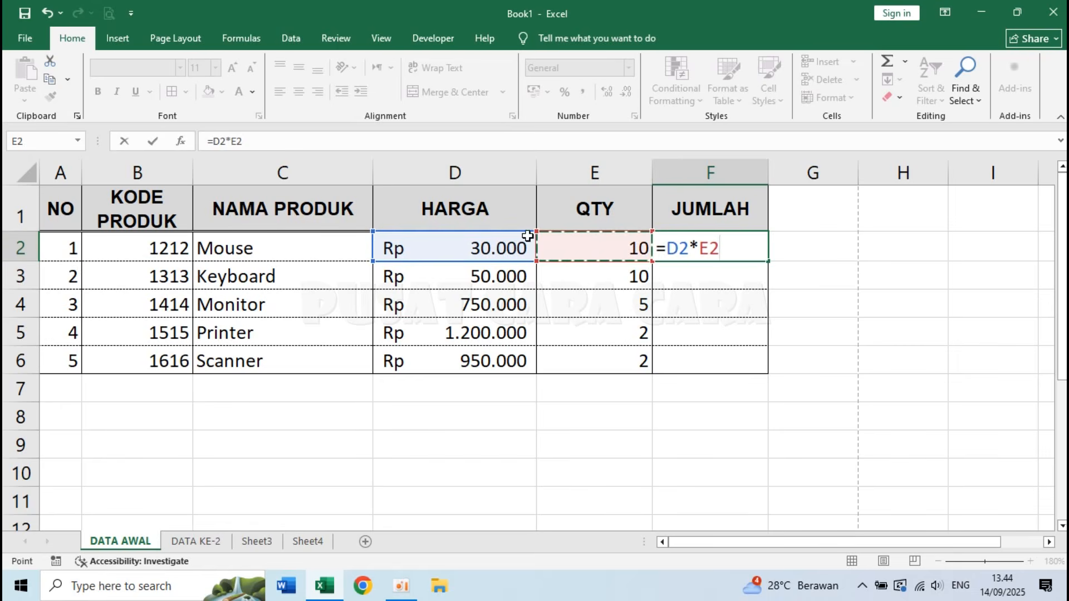
pyautogui.moveTo(666, 248); pyautogui.dragTo(733, 245)
pyautogui.click(741, 247)
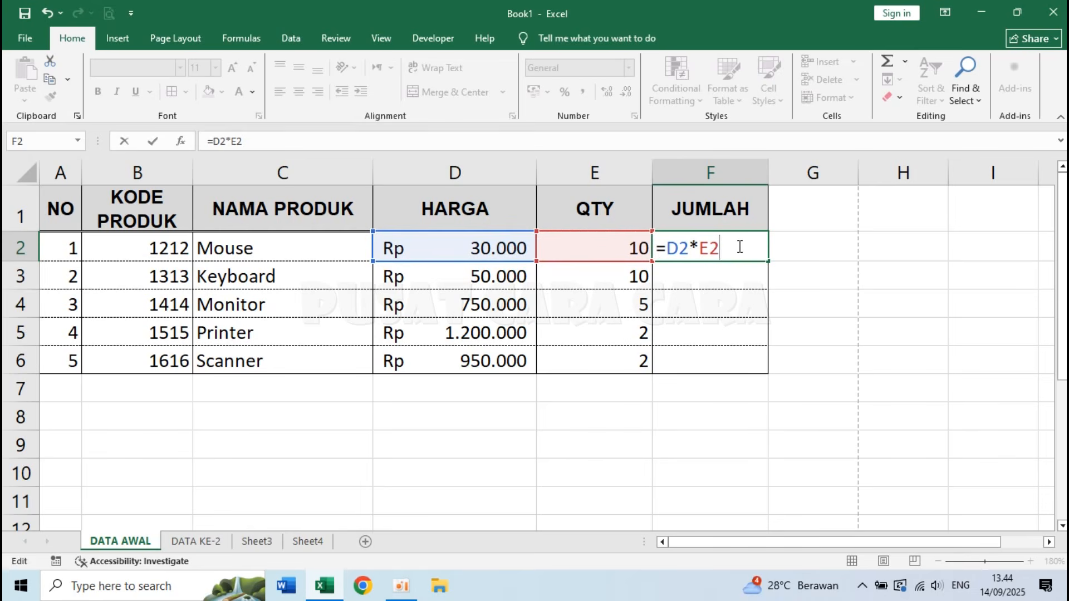
pyautogui.press('Return')
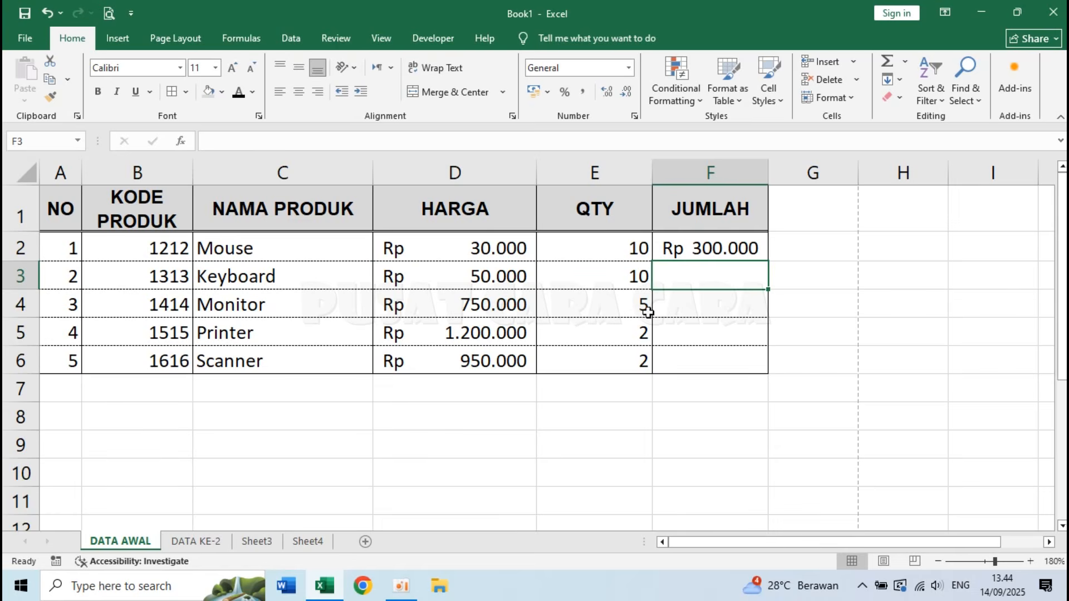
# Step: Enter the formula =D3*E3 for the Keyboard total in the JUMLAH cell F3 and check its price and quantity cells
pyautogui.write('=')
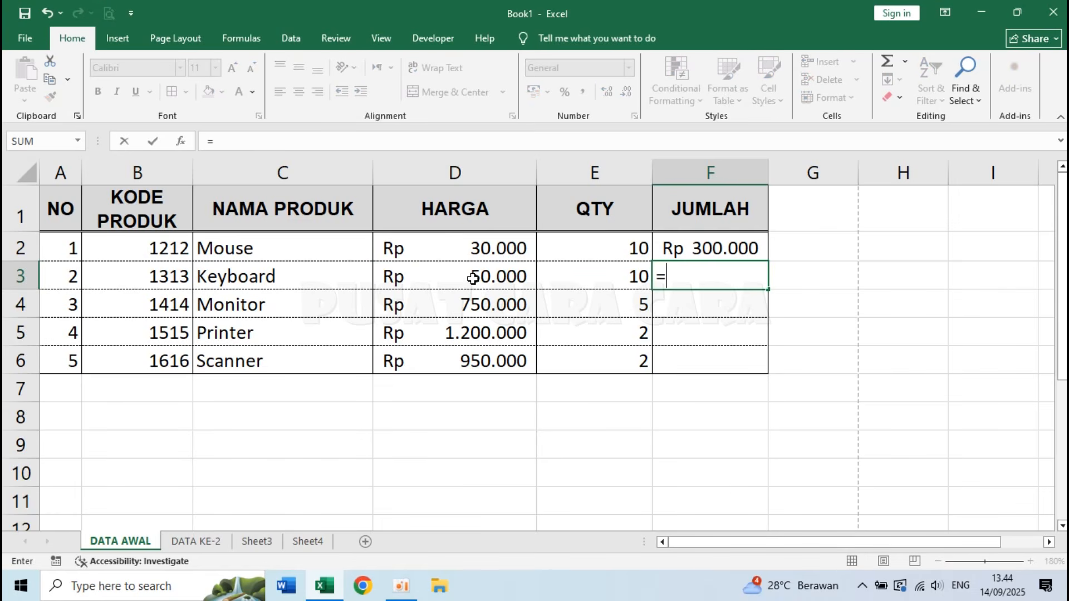
pyautogui.write('d3')
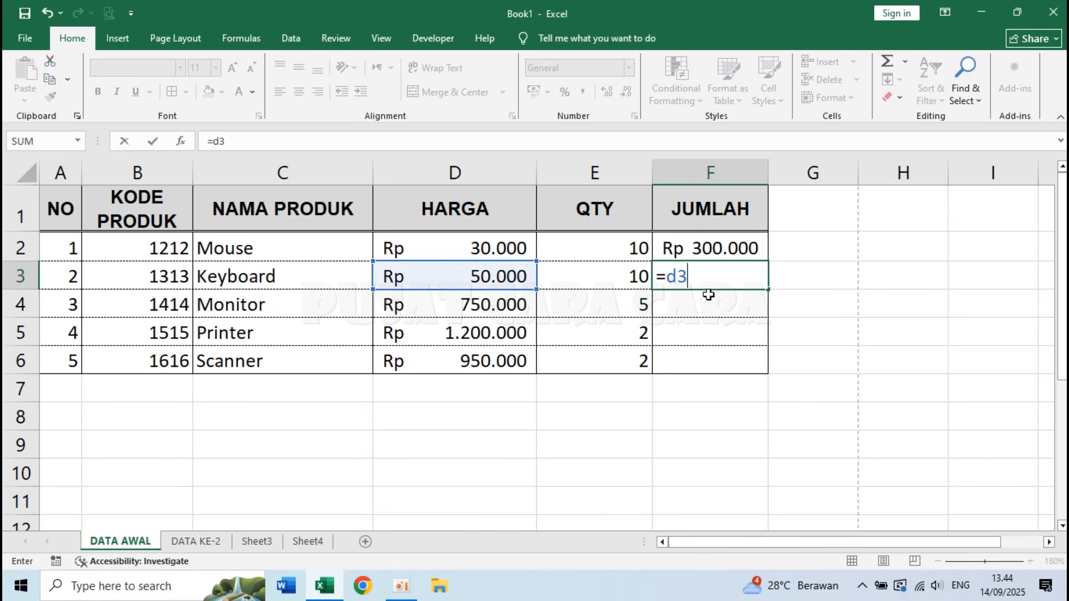
pyautogui.write('*e3')
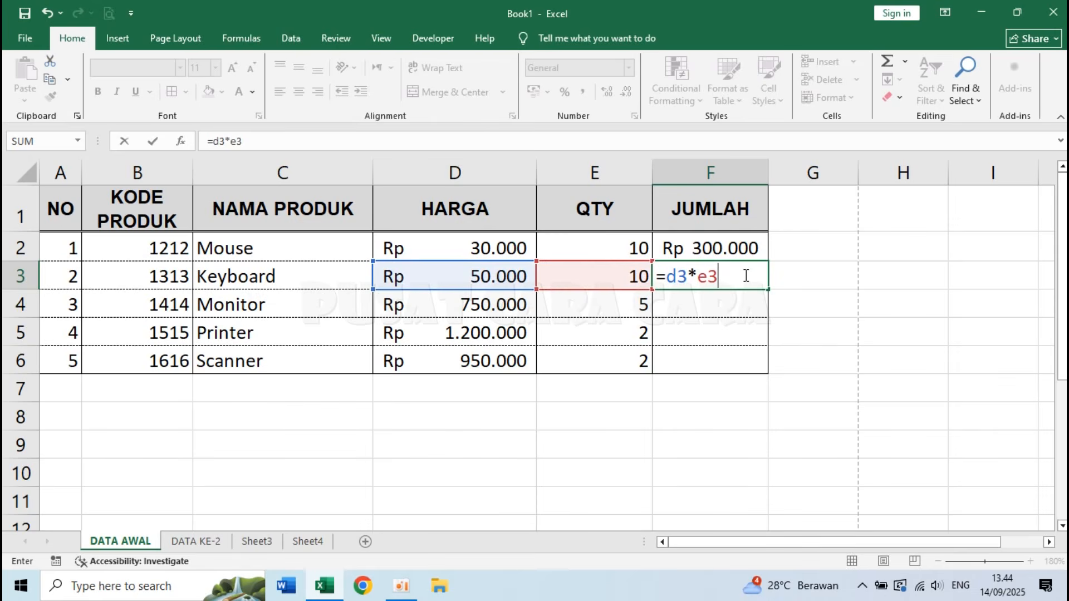
pyautogui.press('Return')
pyautogui.click(508, 279)
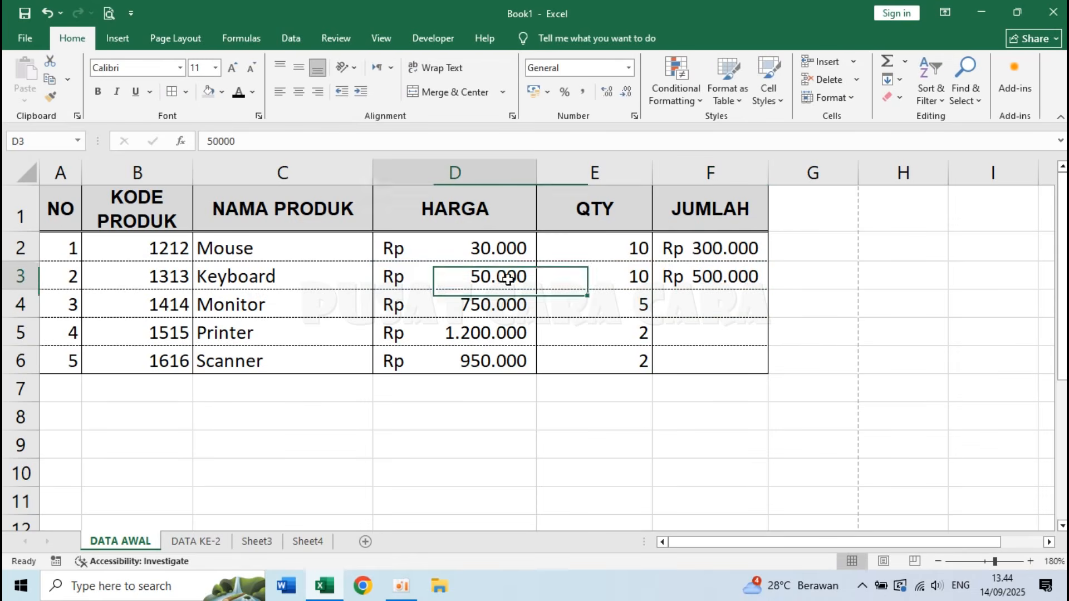
pyautogui.click(626, 277)
pyautogui.click(746, 278)
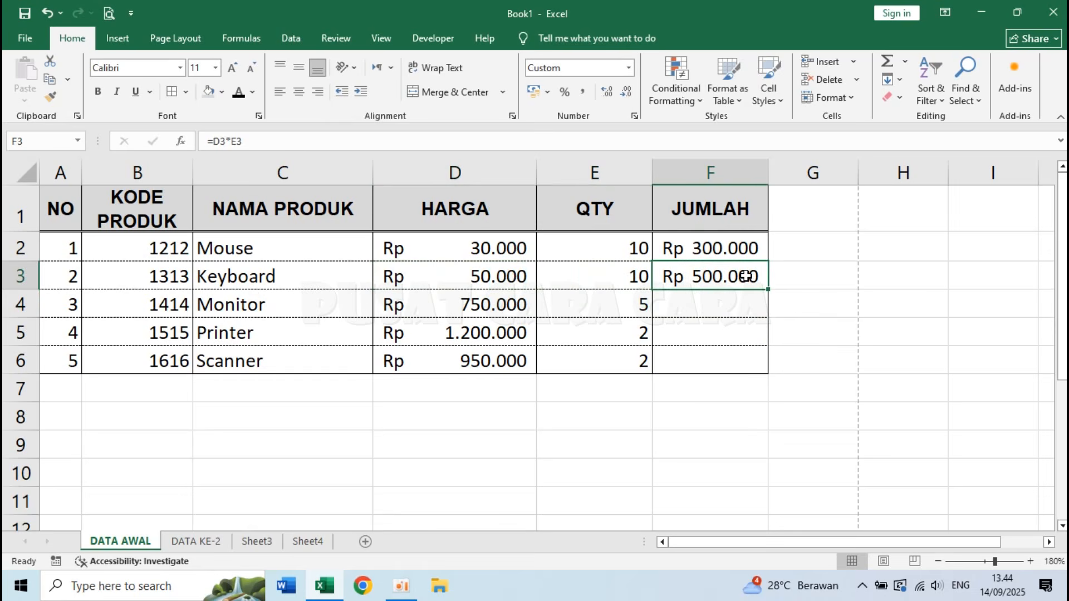
# Step: Clear the Keyboard total formula from the JUMLAH cell F3
pyautogui.click(727, 308)
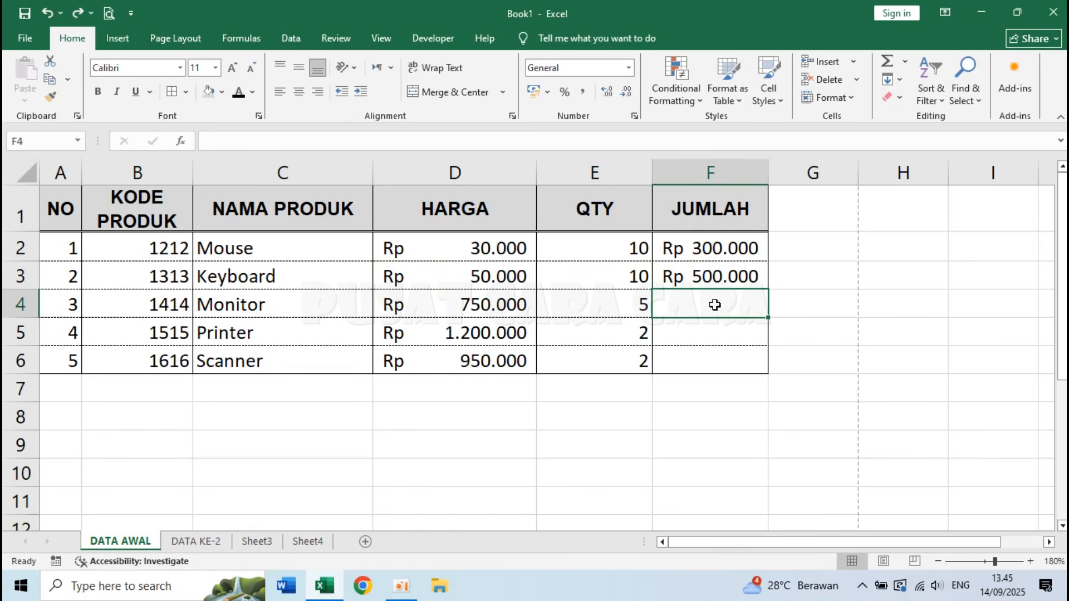
pyautogui.write('=')
pyautogui.press('Escape')
pyautogui.click(720, 279)
pyautogui.press('Delete')
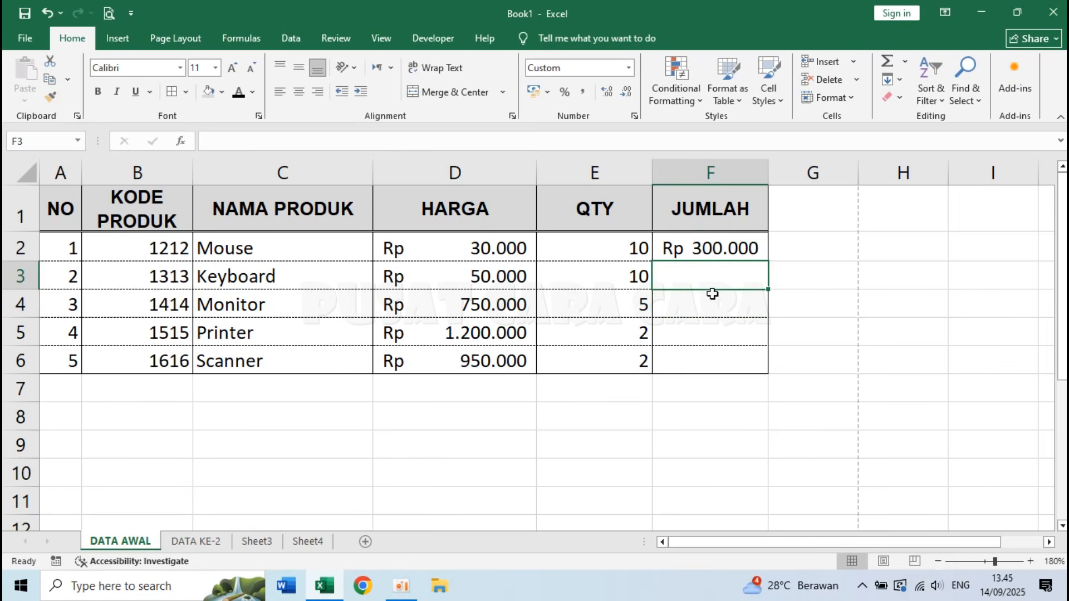
pyautogui.write('=')
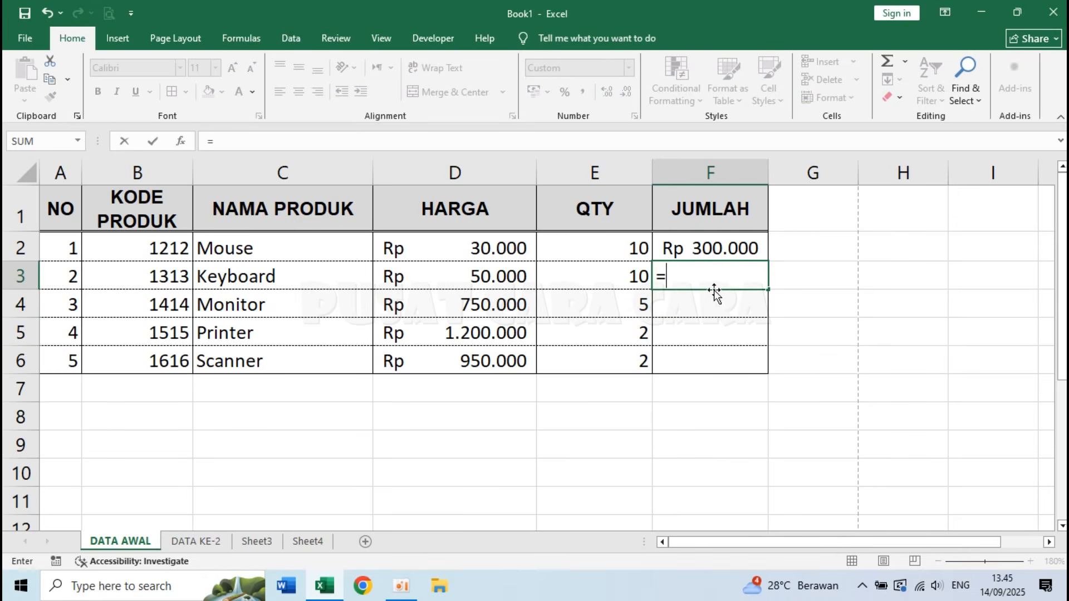
pyautogui.press('Escape')
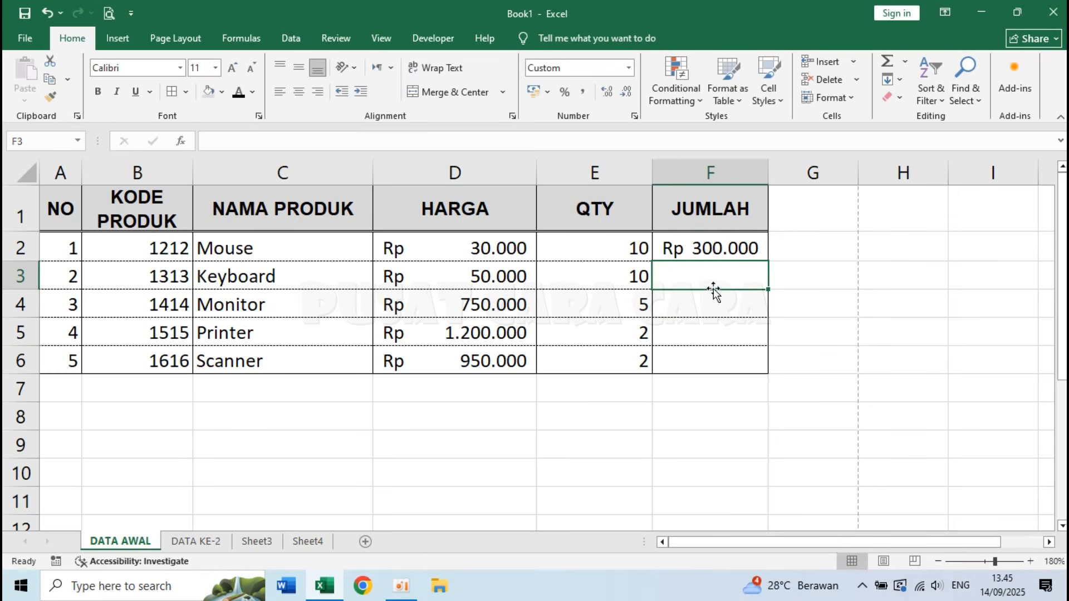
# Step: Check the formula in the JUMLAH cell F2 and fill it down through F6
pyautogui.click(706, 248)
pyautogui.doubleClick(751, 248)
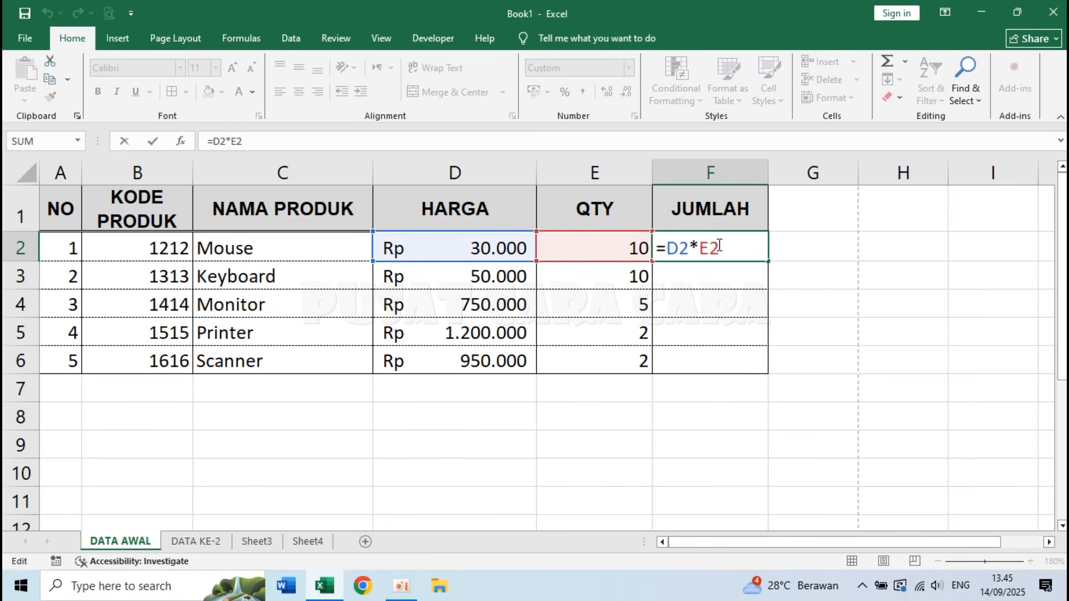
pyautogui.press('Return')
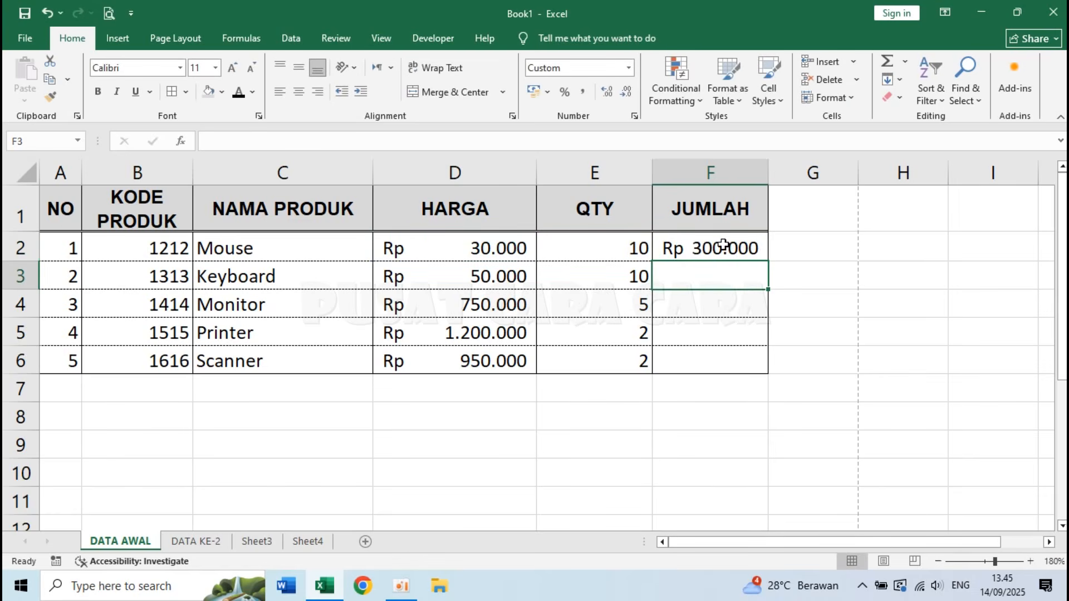
pyautogui.click(755, 249)
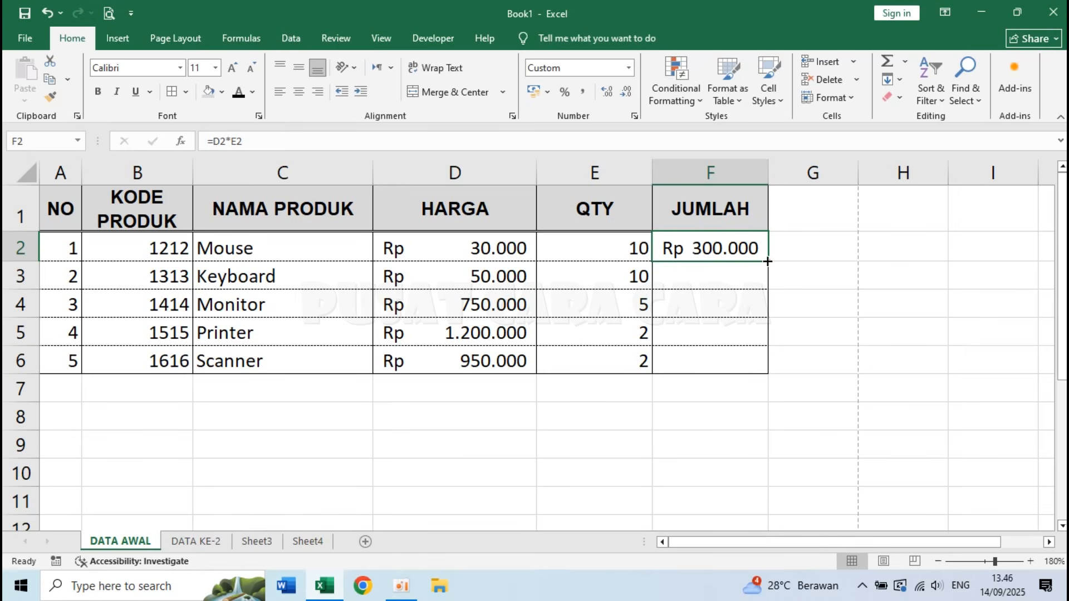
pyautogui.moveTo(768, 261); pyautogui.dragTo(769, 364)
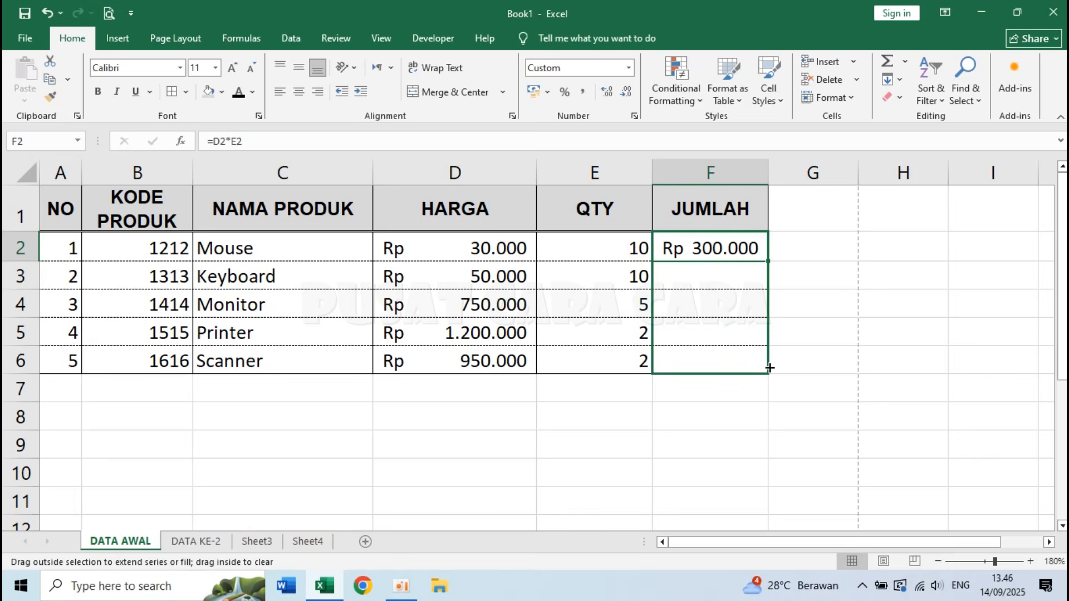
pyautogui.moveTo(769, 371); pyautogui.dragTo(770, 373)
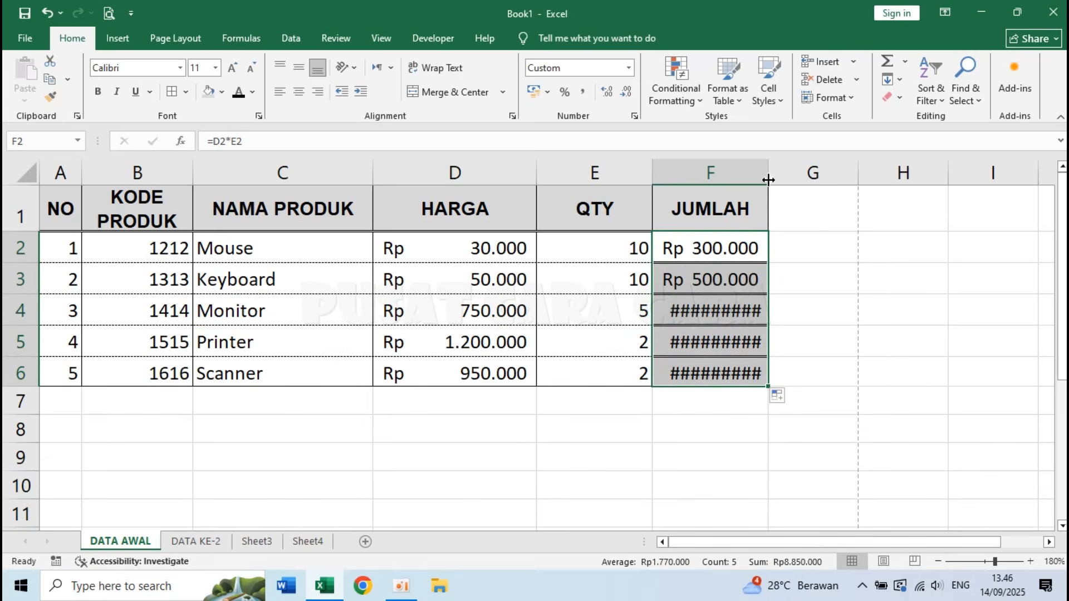
# Step: Widen column F so that the JUMLAH amounts fit in their cells
pyautogui.moveTo(768, 169); pyautogui.dragTo(803, 171)
pyautogui.click(755, 406)
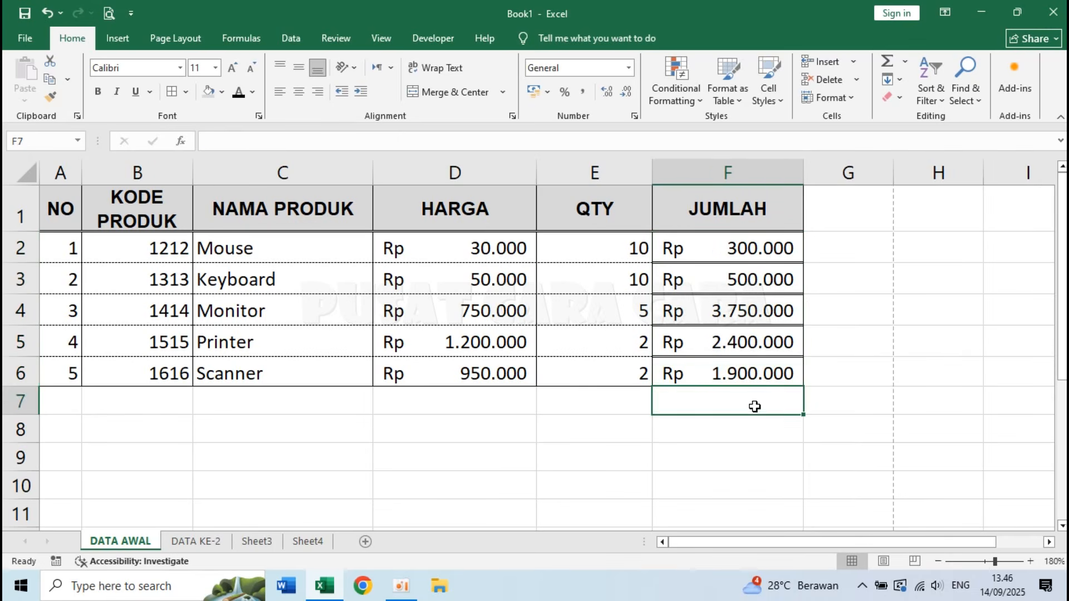
pyautogui.click(559, 454)
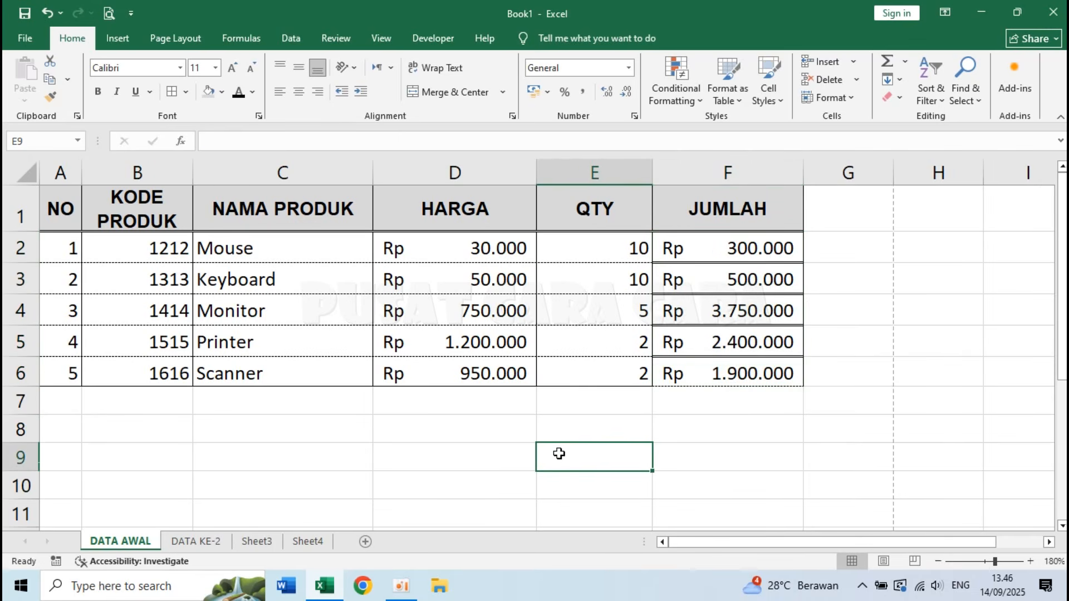
pyautogui.click(721, 245)
pyautogui.click(735, 421)
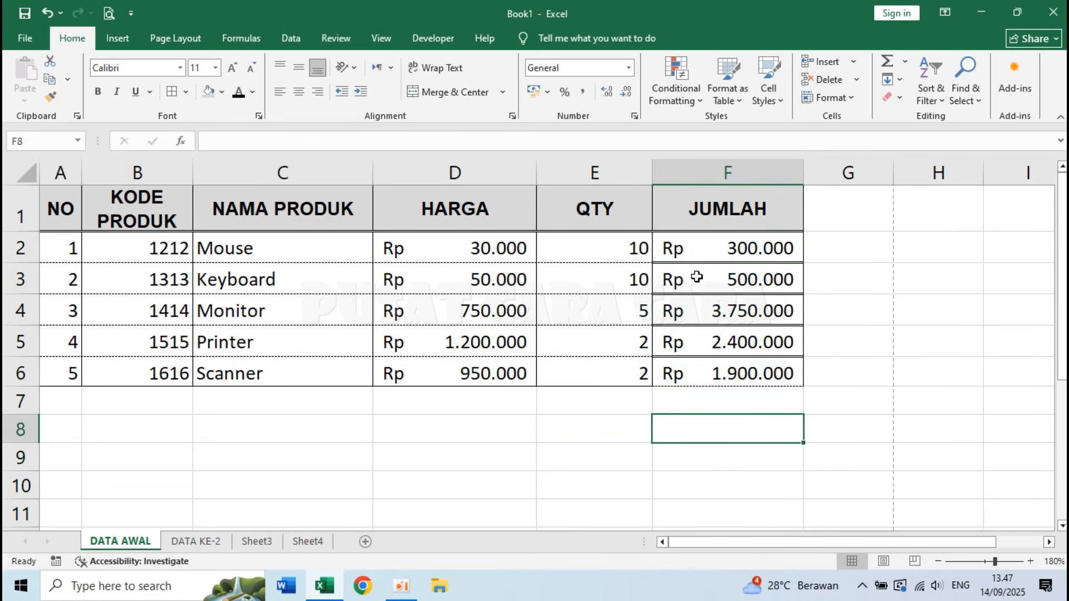
pyautogui.click(700, 249)
pyautogui.click(710, 325)
pyautogui.click(733, 432)
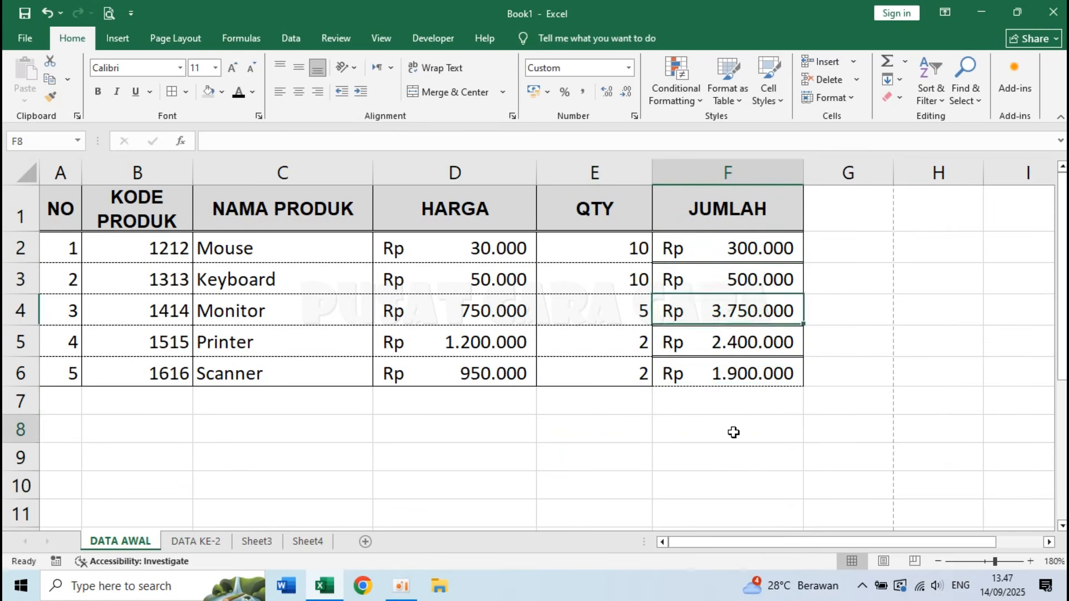
pyautogui.click(586, 252)
pyautogui.click(755, 425)
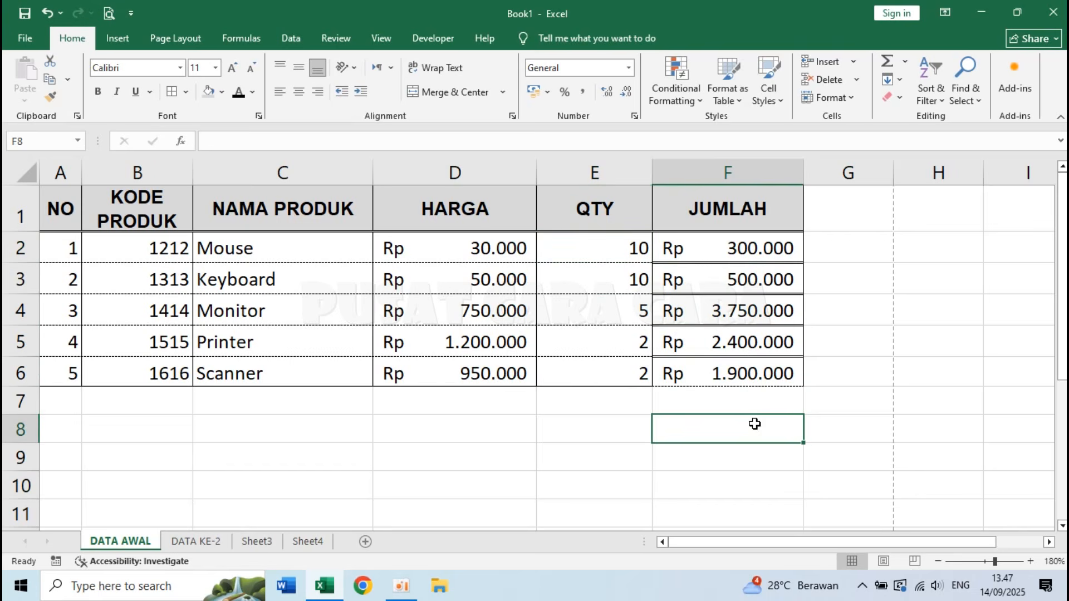
# Step: Apply a dashed horizontal border between the JUMLAH cells F2:F6 using the cell border settings
pyautogui.click(701, 243)
pyautogui.moveTo(702, 243); pyautogui.dragTo(703, 377)
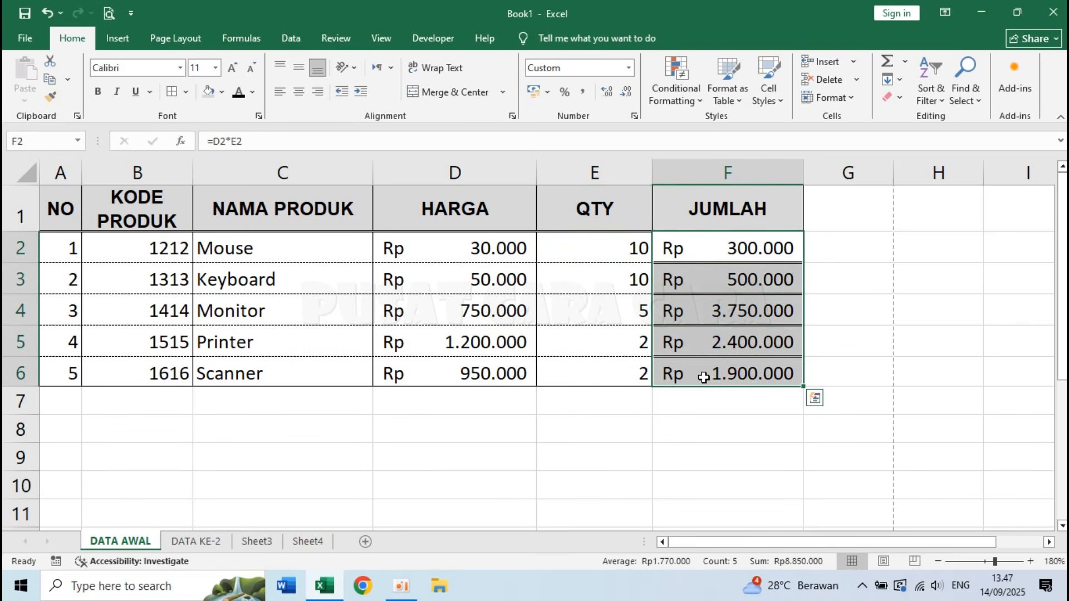
pyautogui.rightClick(723, 304)
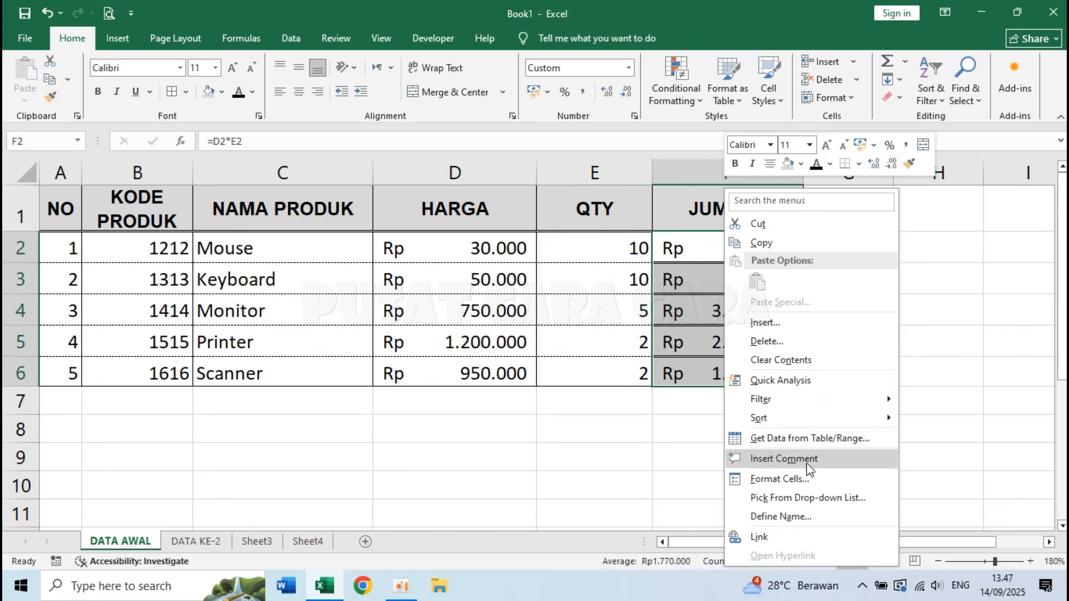
pyautogui.click(819, 480)
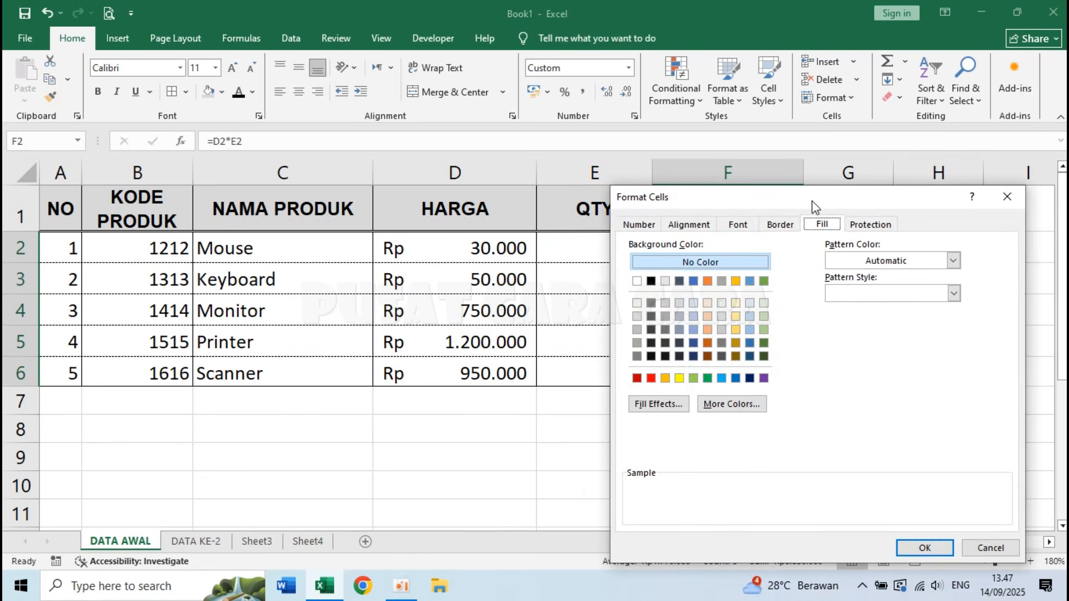
pyautogui.moveTo(812, 201); pyautogui.dragTo(374, 177)
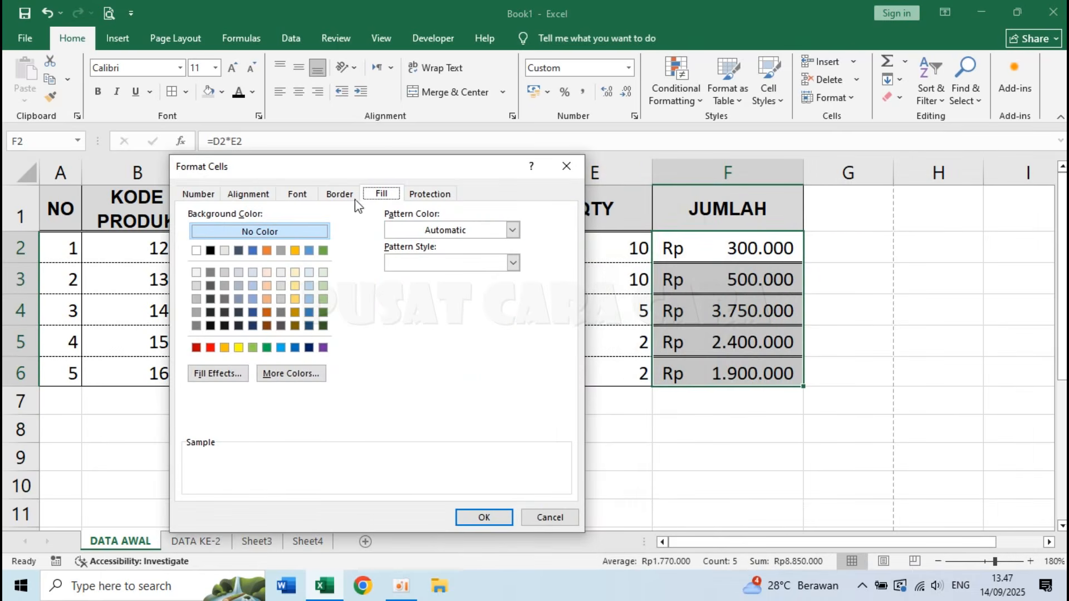
pyautogui.click(340, 195)
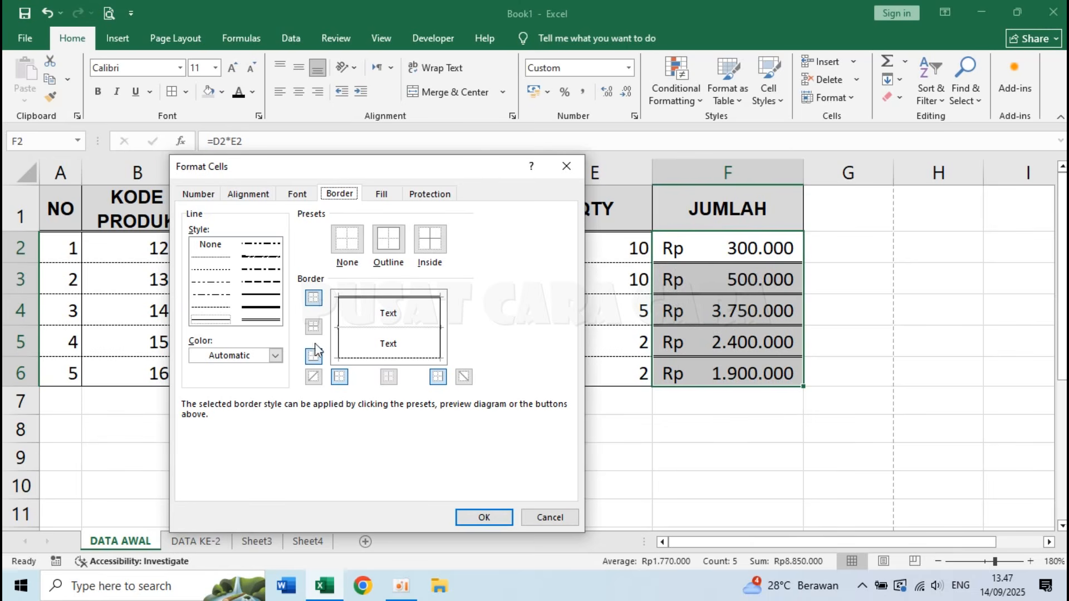
pyautogui.click(210, 306)
pyautogui.click(313, 329)
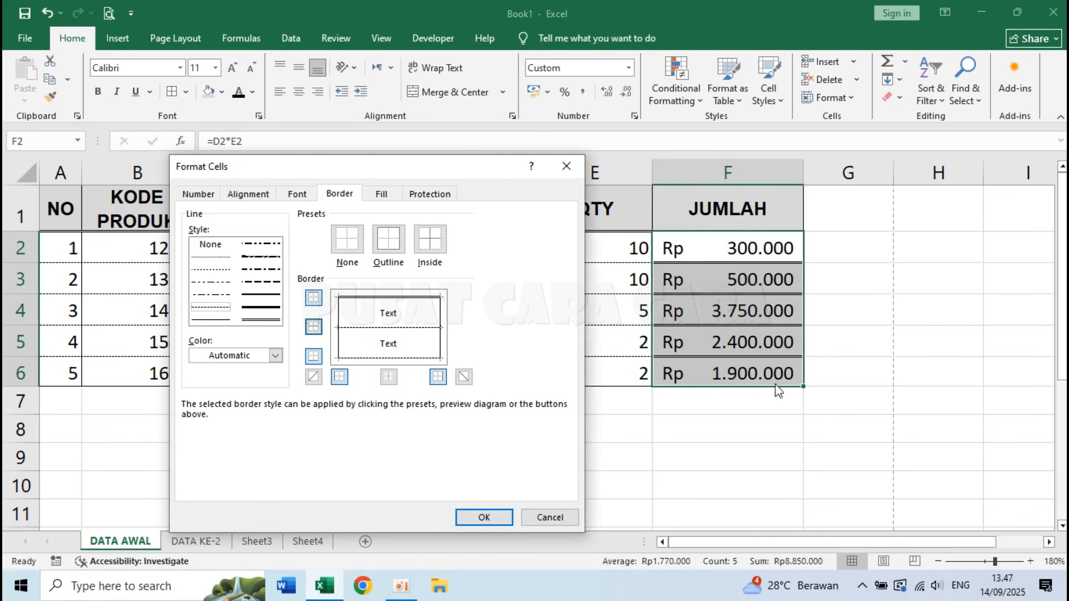
# Step: Set the bottom border of the JUMLAH range F2:F6 to a thin solid line and apply the border settings
pyautogui.click(211, 319)
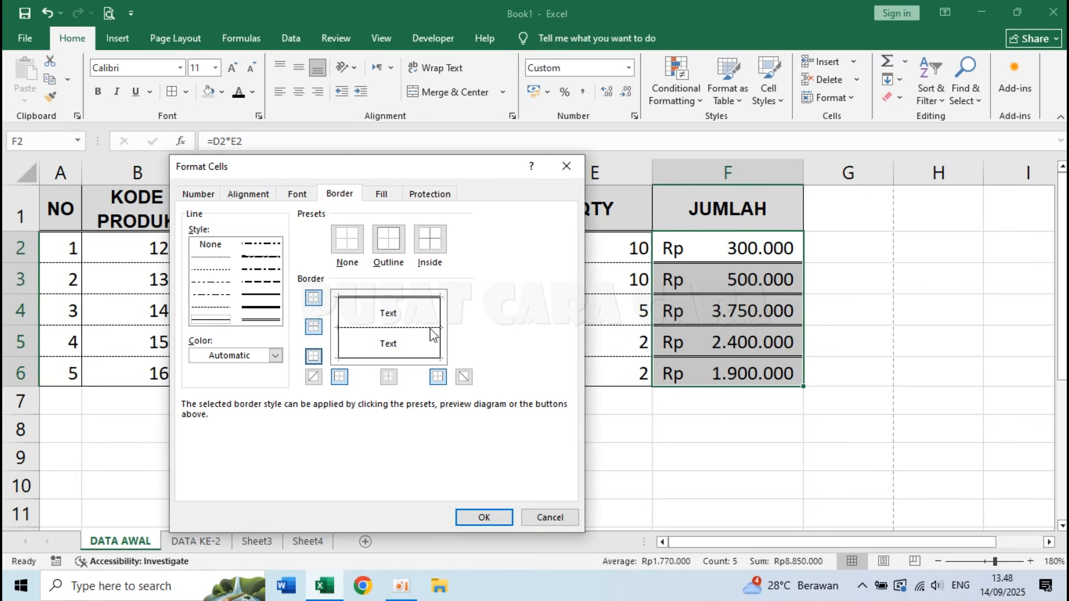
pyautogui.click(483, 518)
pyautogui.click(720, 426)
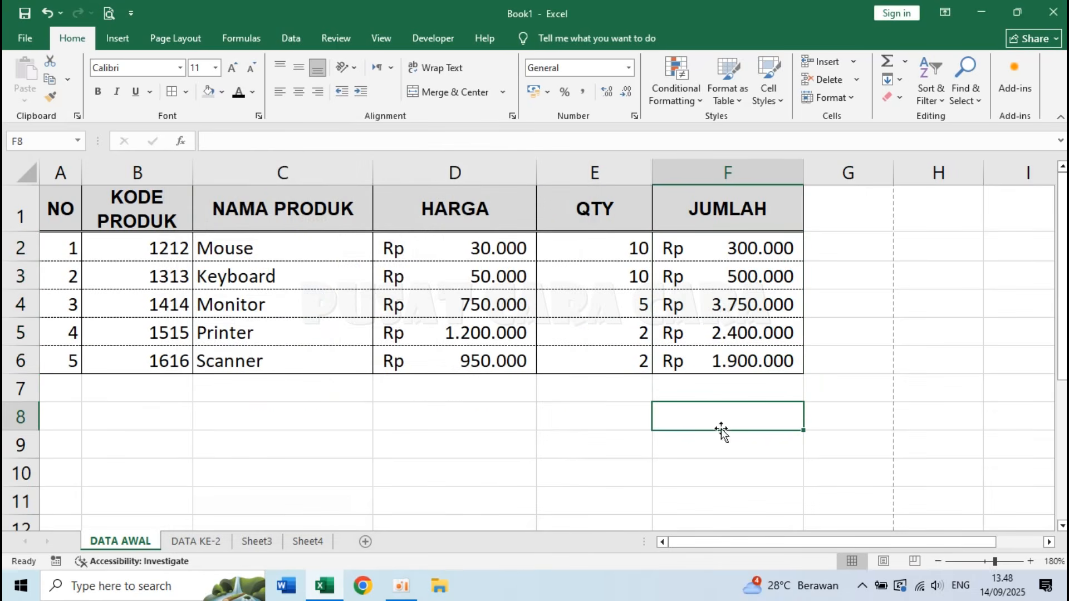
pyautogui.click(481, 448)
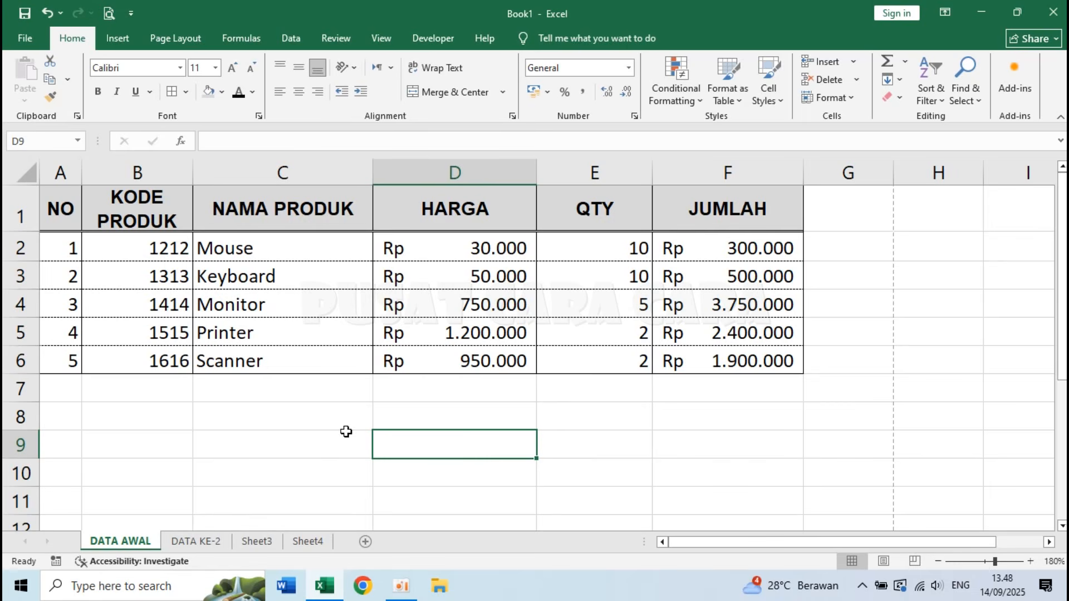
# Step: On the DATA KE-2 sheet, apply the Number format to the empty score cells A3:E7 beneath the NILAI headings
pyautogui.click(216, 541)
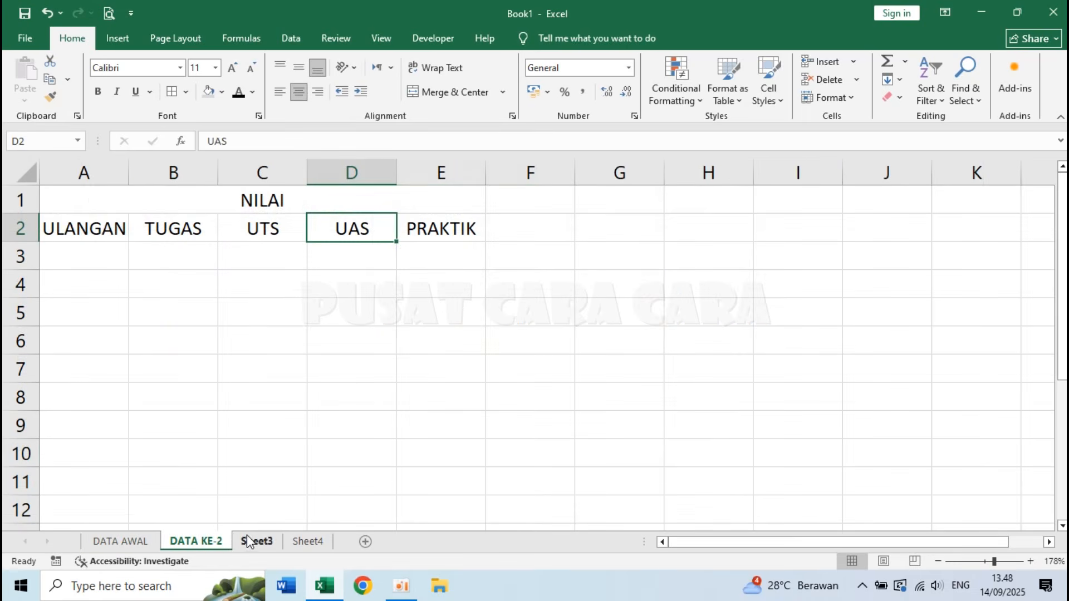
pyautogui.click(95, 252)
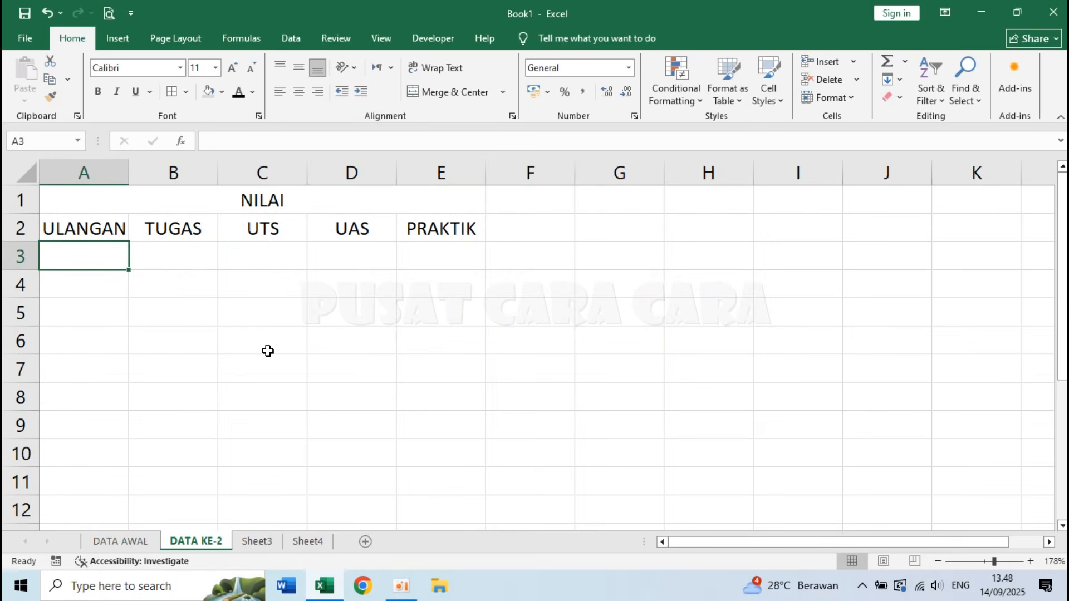
pyautogui.moveTo(99, 257); pyautogui.dragTo(434, 370)
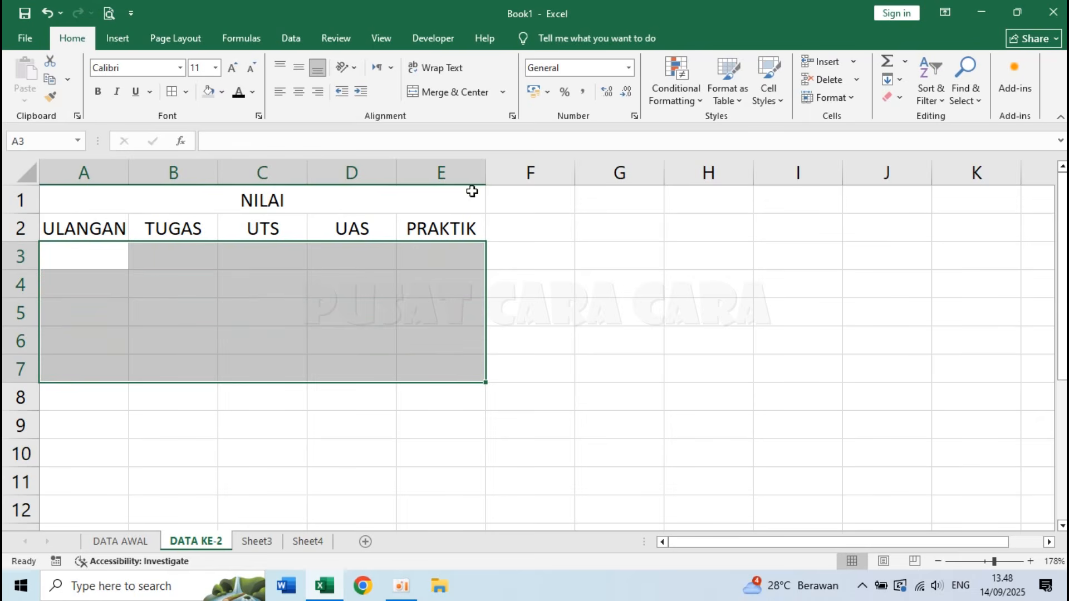
pyautogui.click(628, 69)
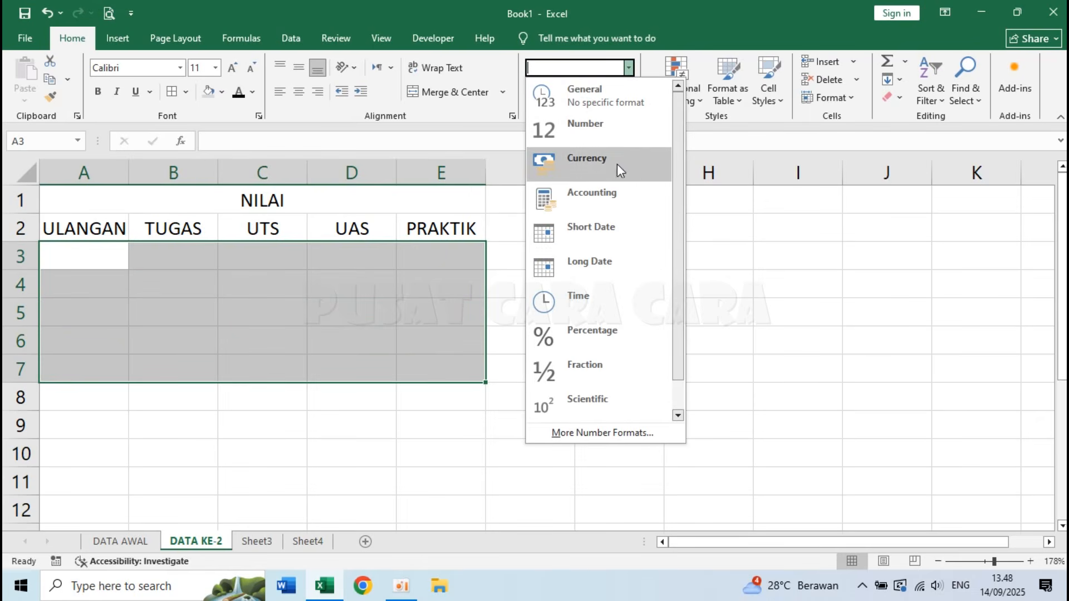
pyautogui.click(609, 128)
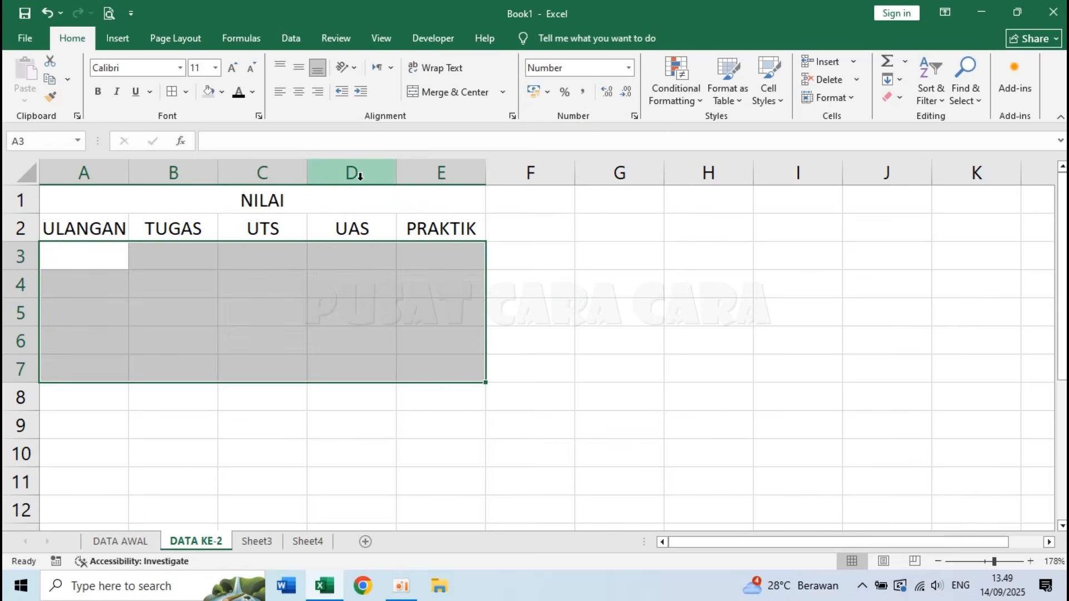
# Step: Enter 90 as the first ULANGAN score in cell A3 and check how it is formatted
pyautogui.click(115, 261)
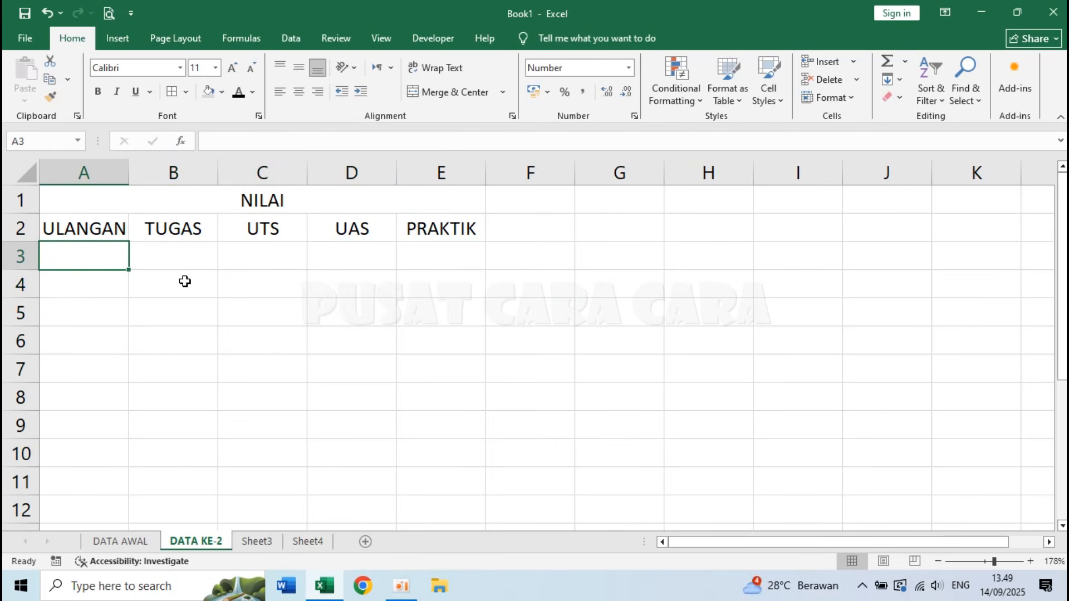
pyautogui.write('90')
pyautogui.press('Return')
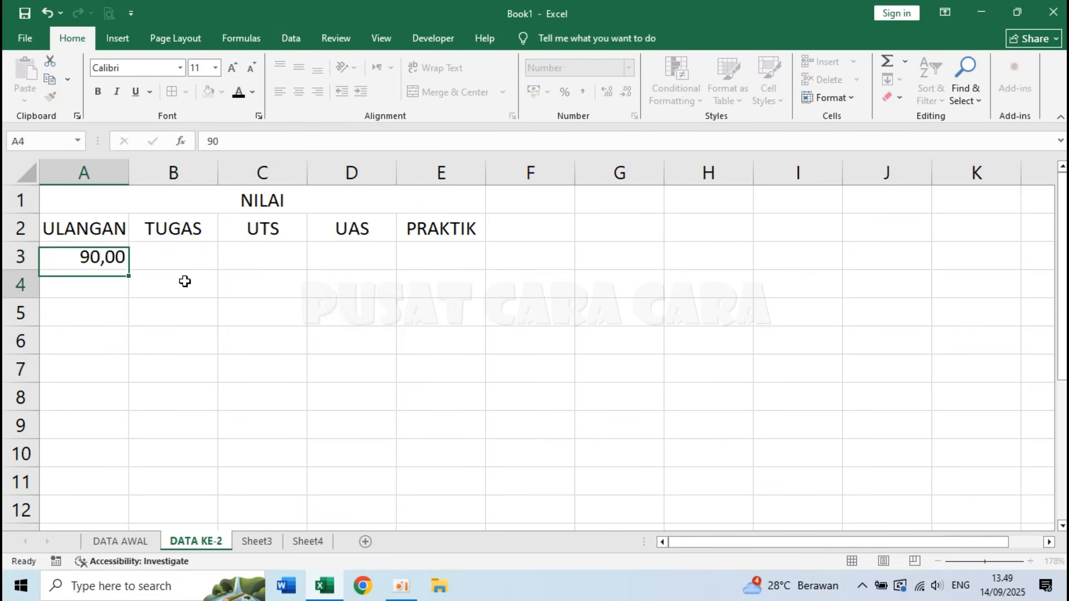
pyautogui.click(109, 256)
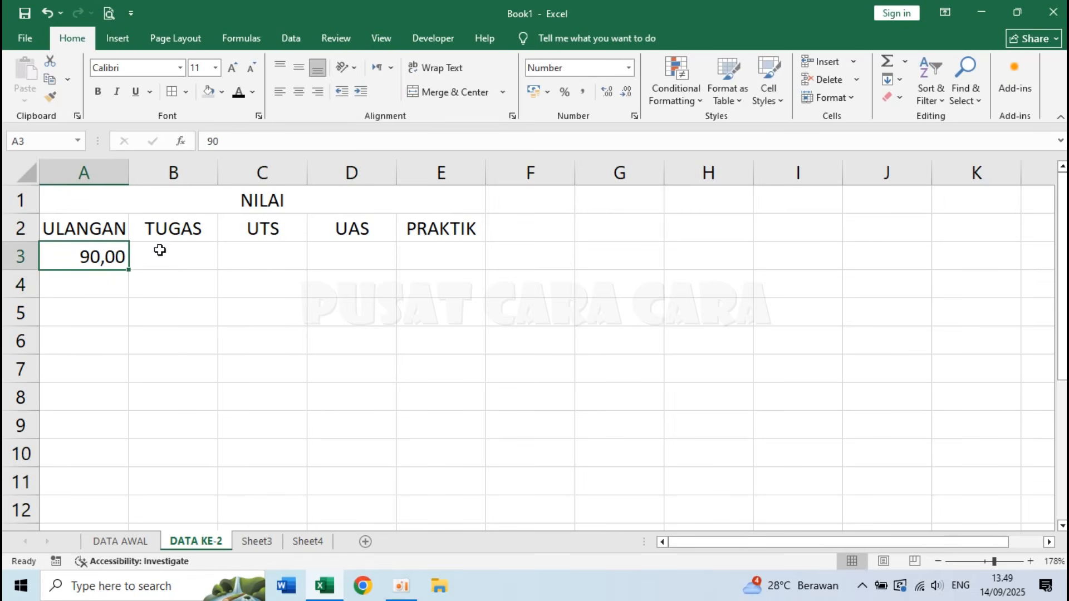
# Step: Reduce the score cells A3:E7 to one decimal place and centre their contents horizontally
pyautogui.moveTo(102, 258); pyautogui.dragTo(443, 364)
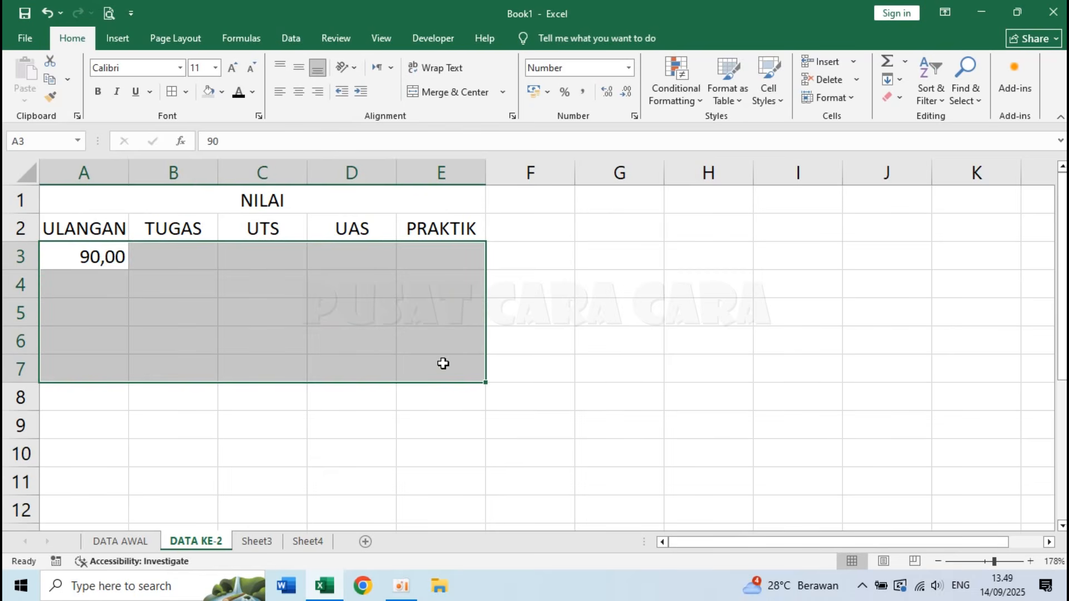
pyautogui.click(626, 95)
pyautogui.click(301, 95)
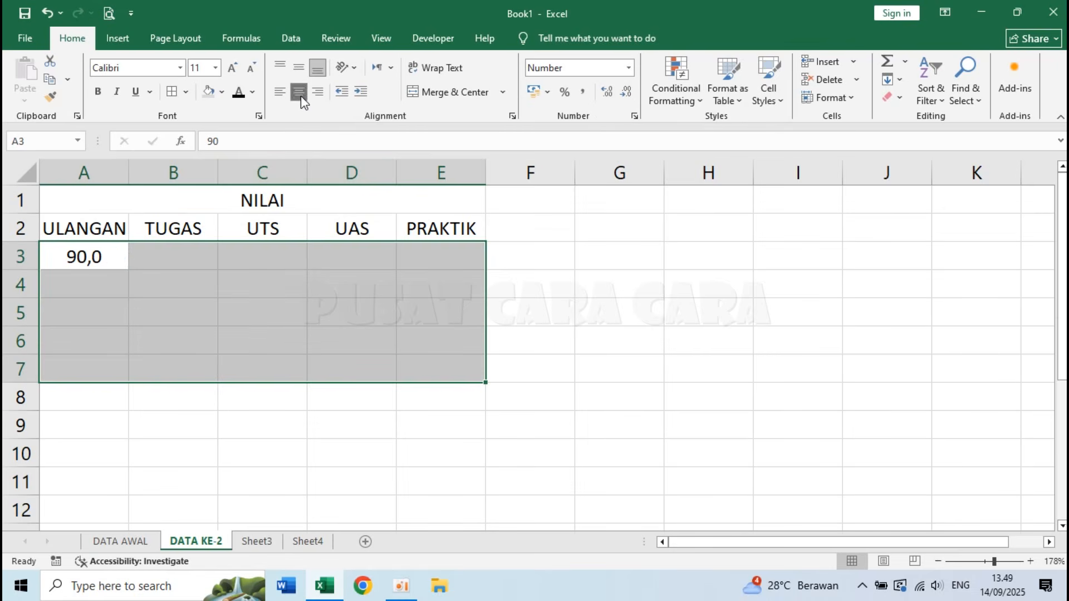
# Step: Enter the ULANGAN scores 75, 56,3 and 87,77 in cells A4 to A6 and check the entry in A6
pyautogui.click(120, 283)
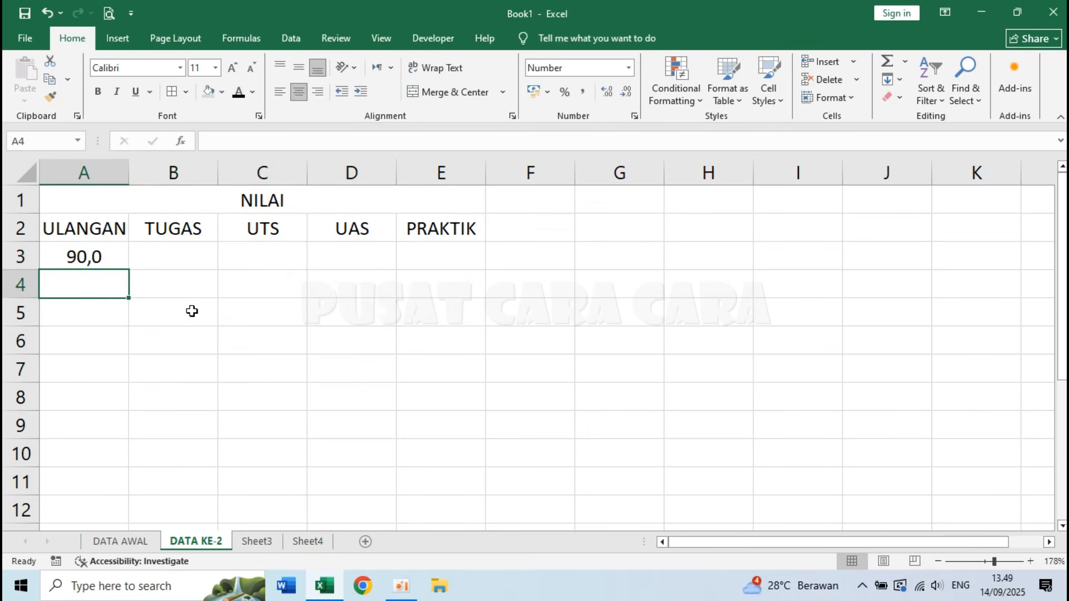
pyautogui.write('75')
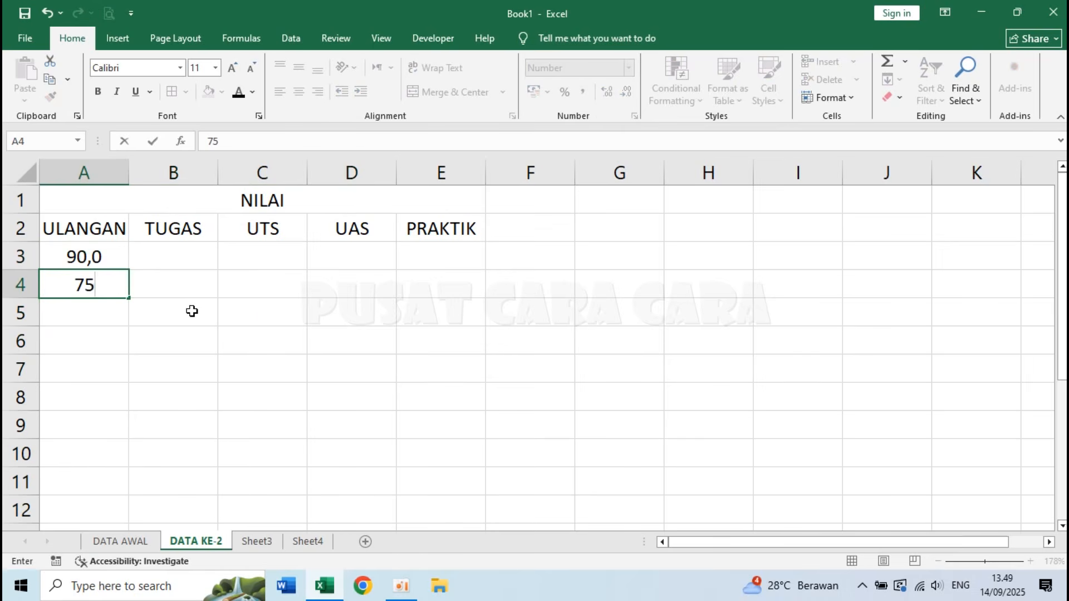
pyautogui.press('Return')
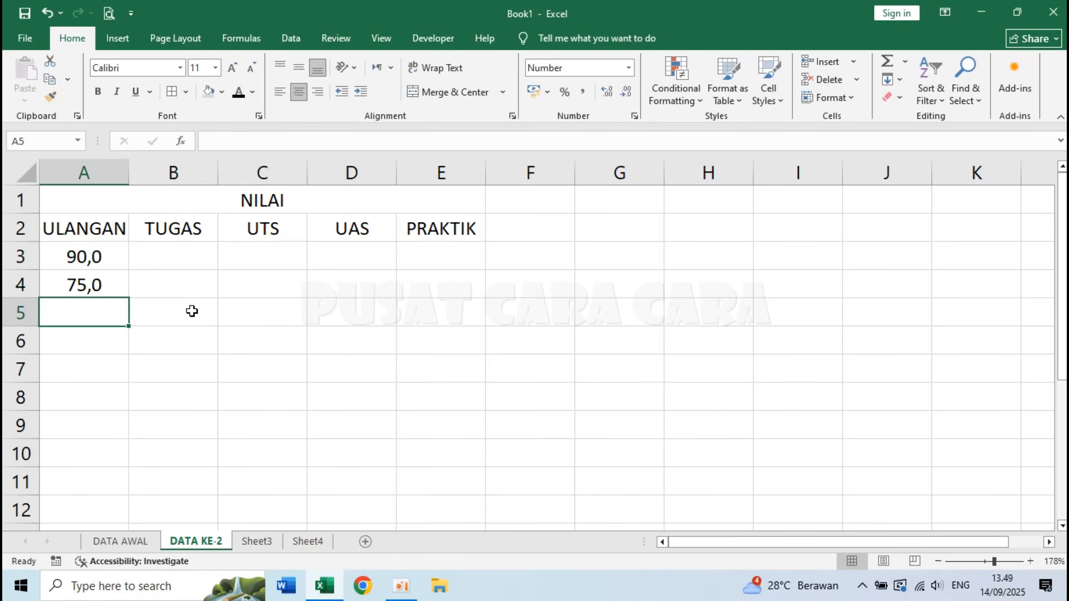
pyautogui.write('56,3')
pyautogui.press('Return')
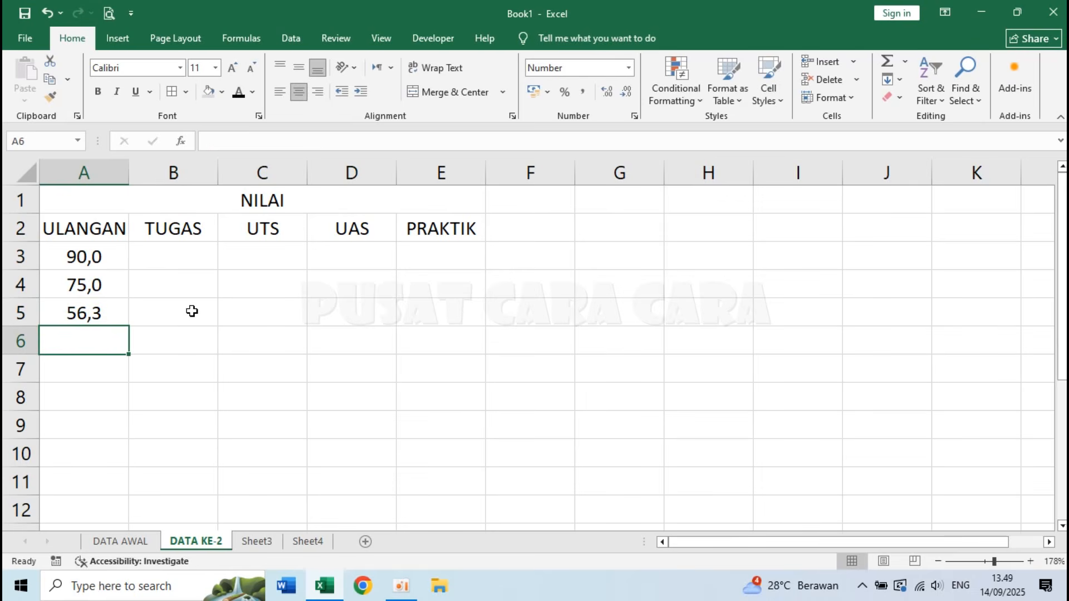
pyautogui.write('87,77')
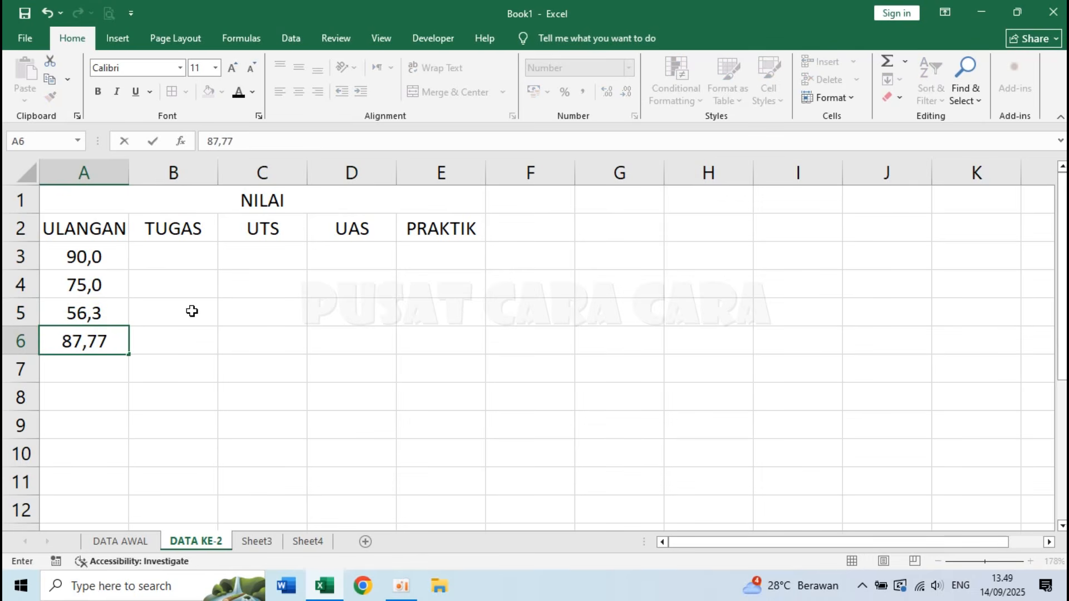
pyautogui.press('Return')
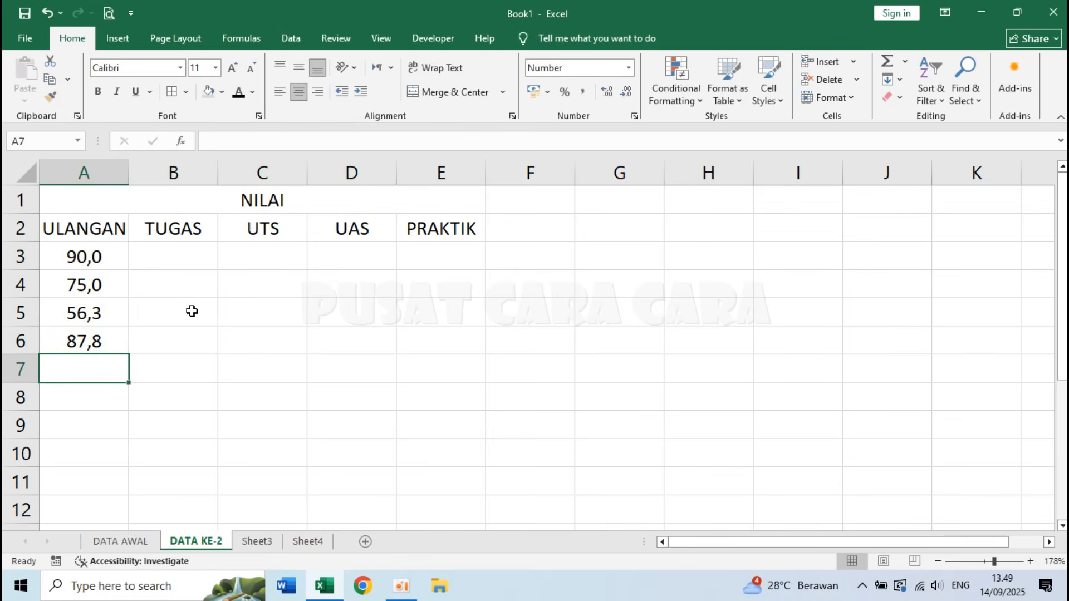
pyautogui.click(115, 336)
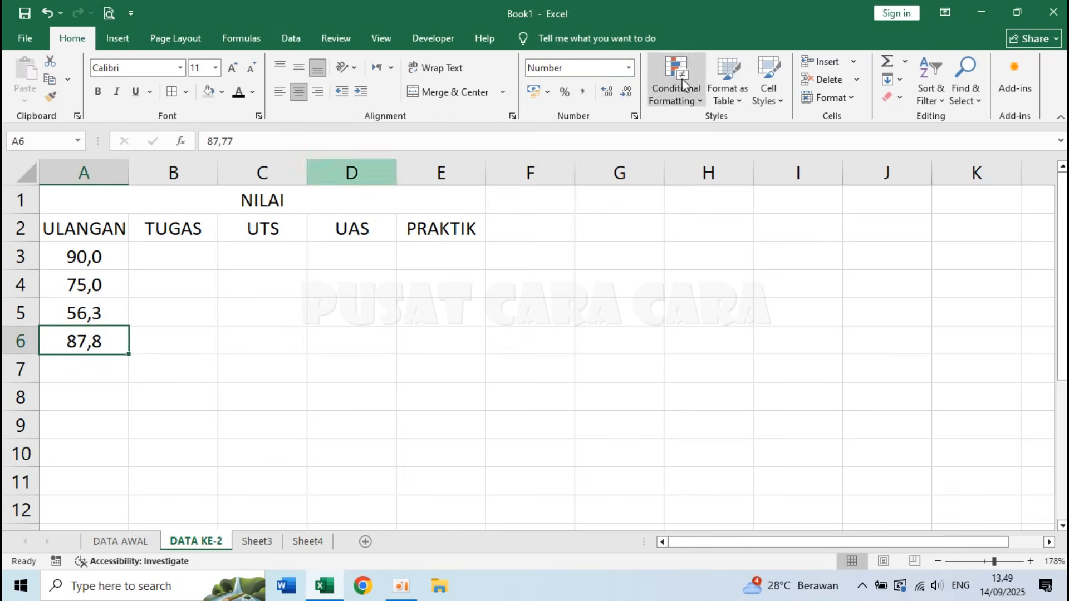
# Step: Check the number format options for the first ULANGAN score on DATA KE-2 and the first HARGA price on DATA AWAL
pyautogui.click(115, 245)
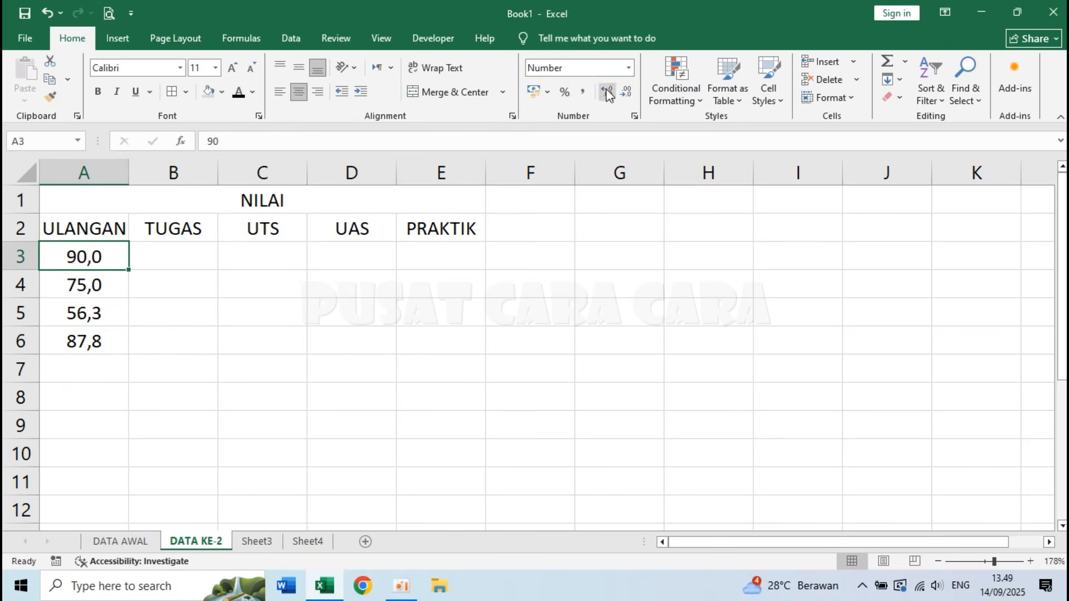
pyautogui.click(627, 71)
pyautogui.click(138, 539)
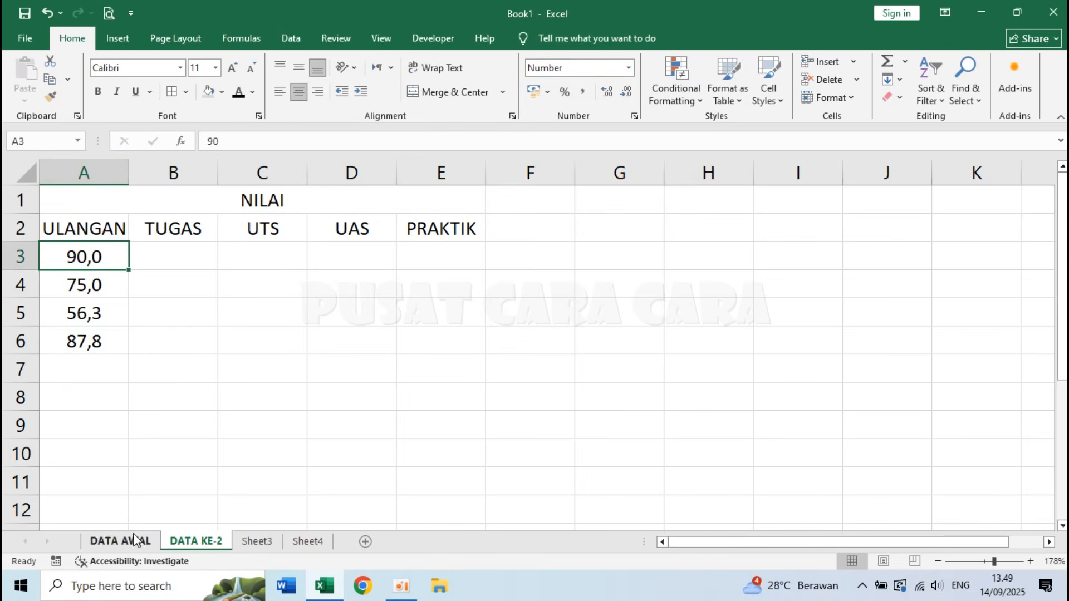
pyautogui.click(138, 540)
pyautogui.click(477, 238)
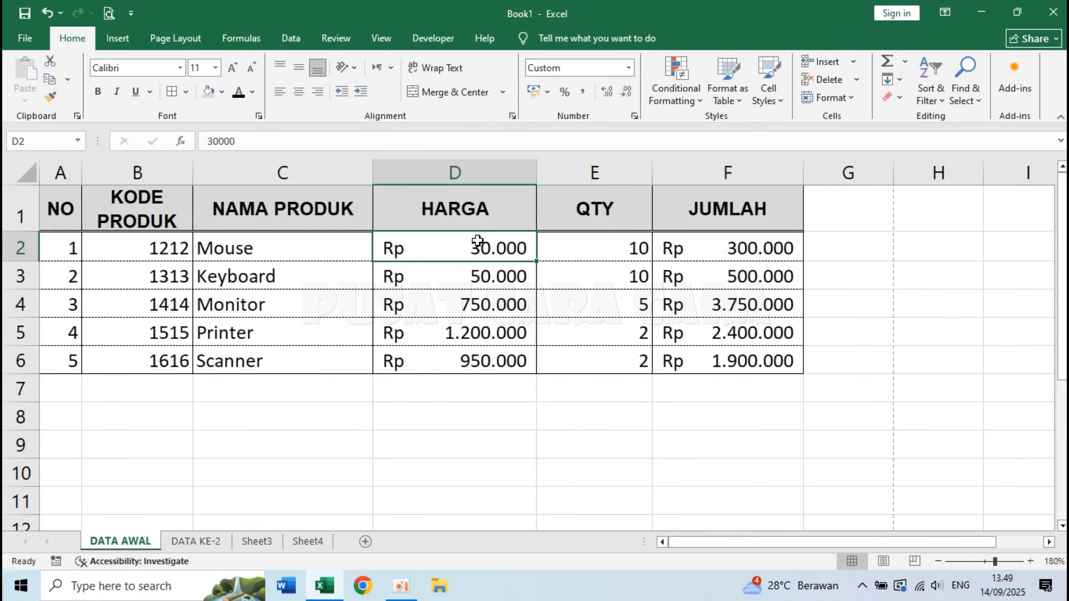
pyautogui.click(629, 68)
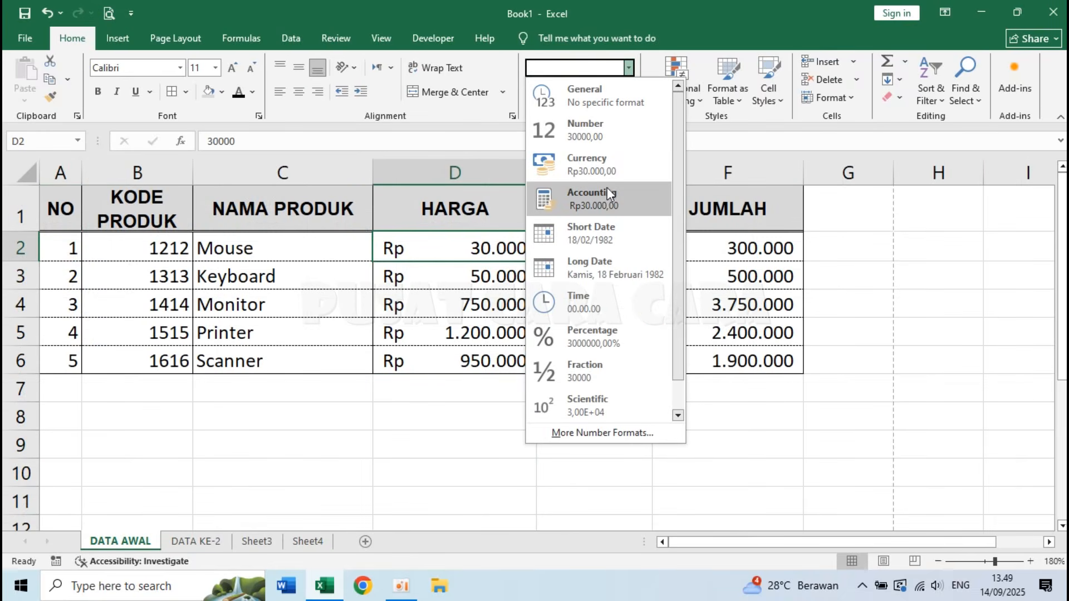
pyautogui.click(409, 309)
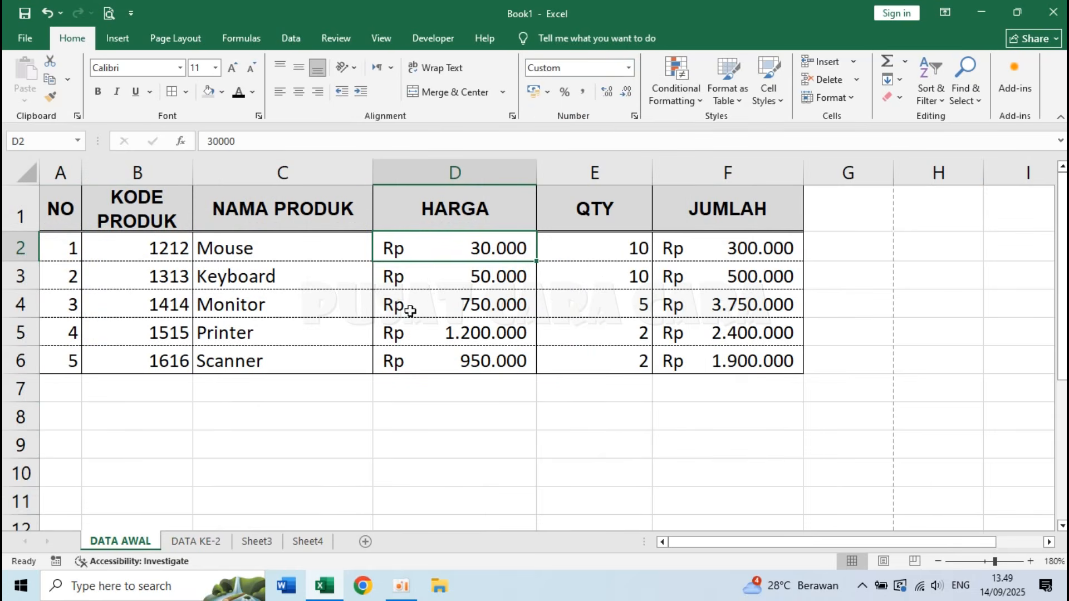
# Step: Examine the currency formatting of the product prices in the HARGA column
pyautogui.click(395, 277)
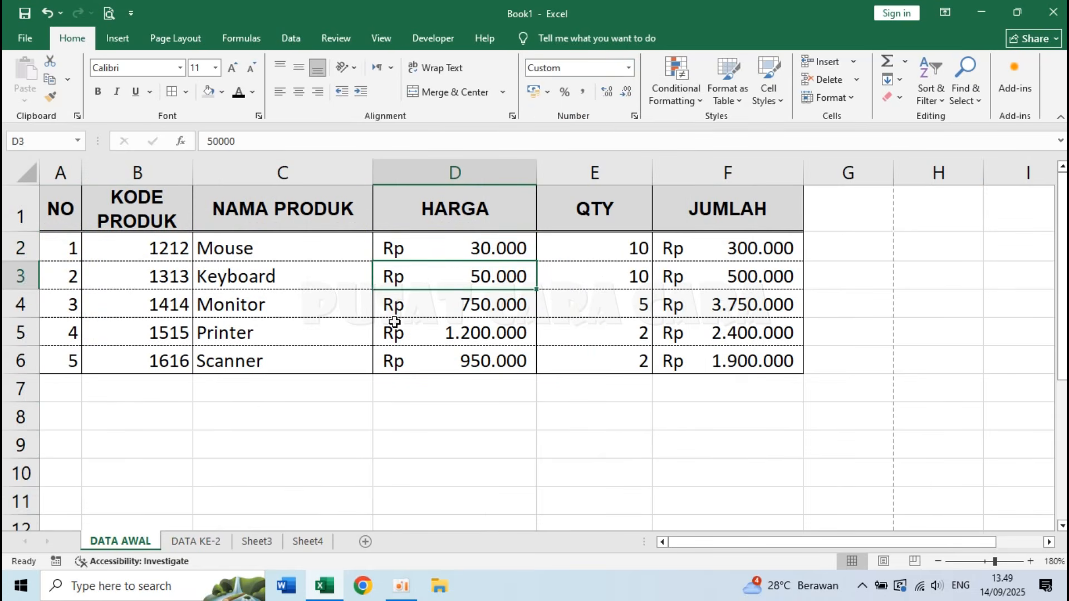
pyautogui.click(395, 305)
pyautogui.click(393, 331)
pyautogui.click(544, 438)
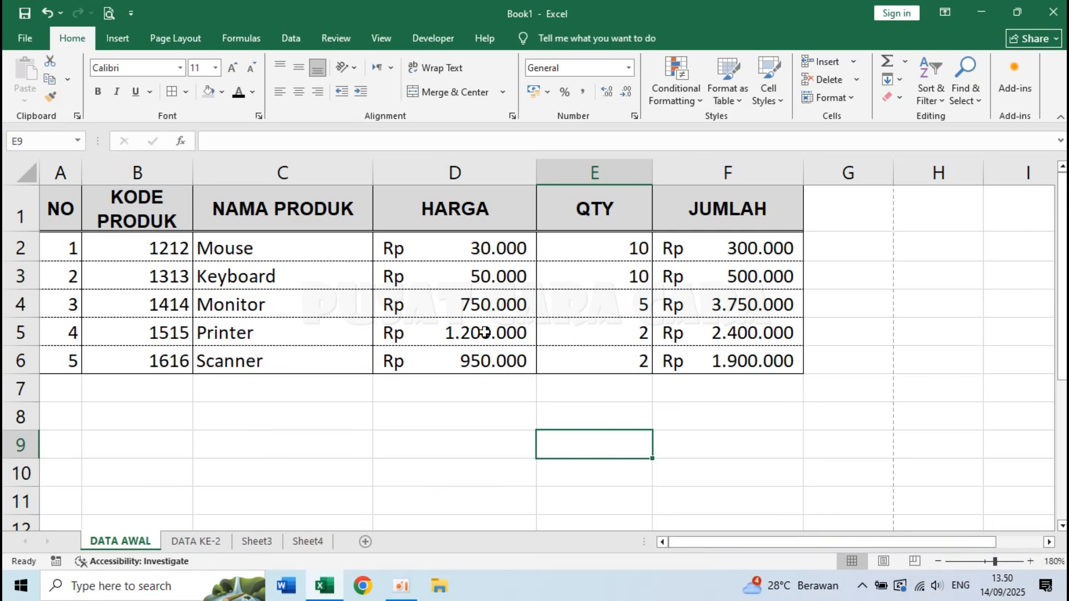
pyautogui.click(419, 253)
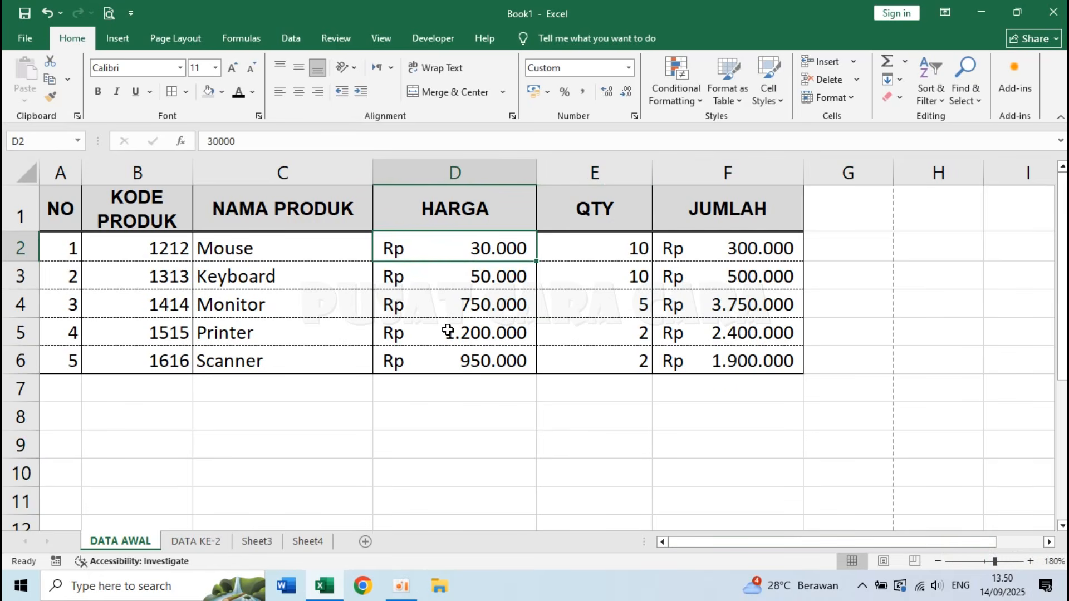
pyautogui.click(412, 359)
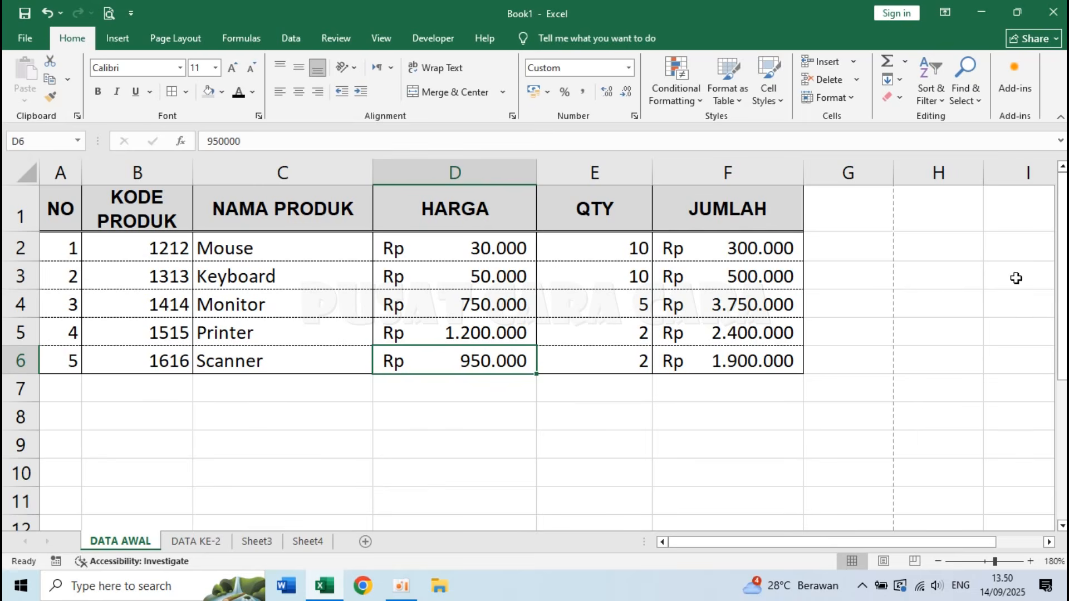
pyautogui.click(879, 272)
pyautogui.click(474, 241)
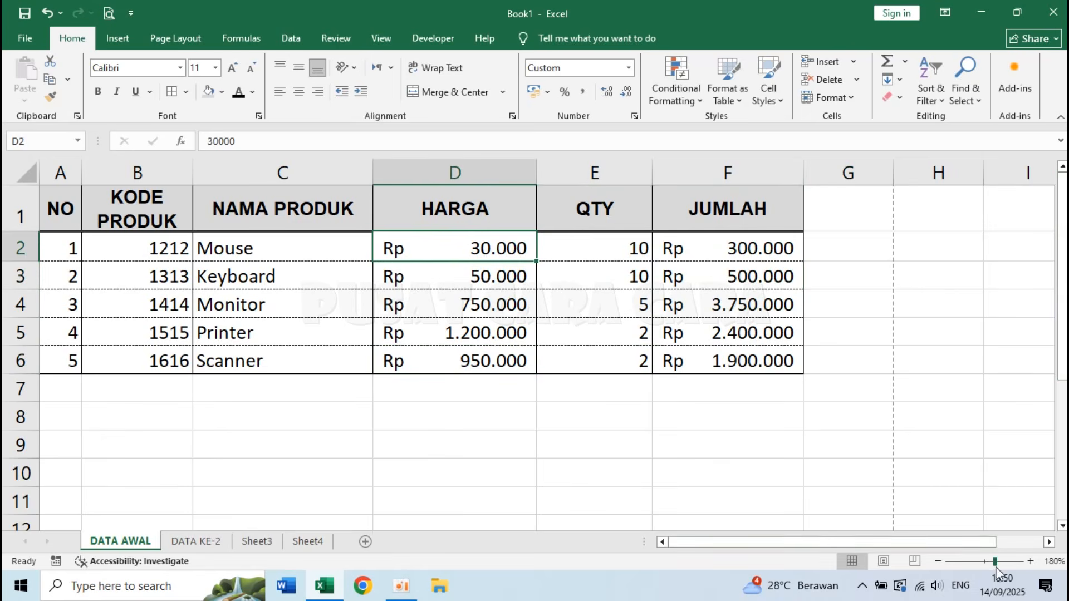
pyautogui.click(906, 351)
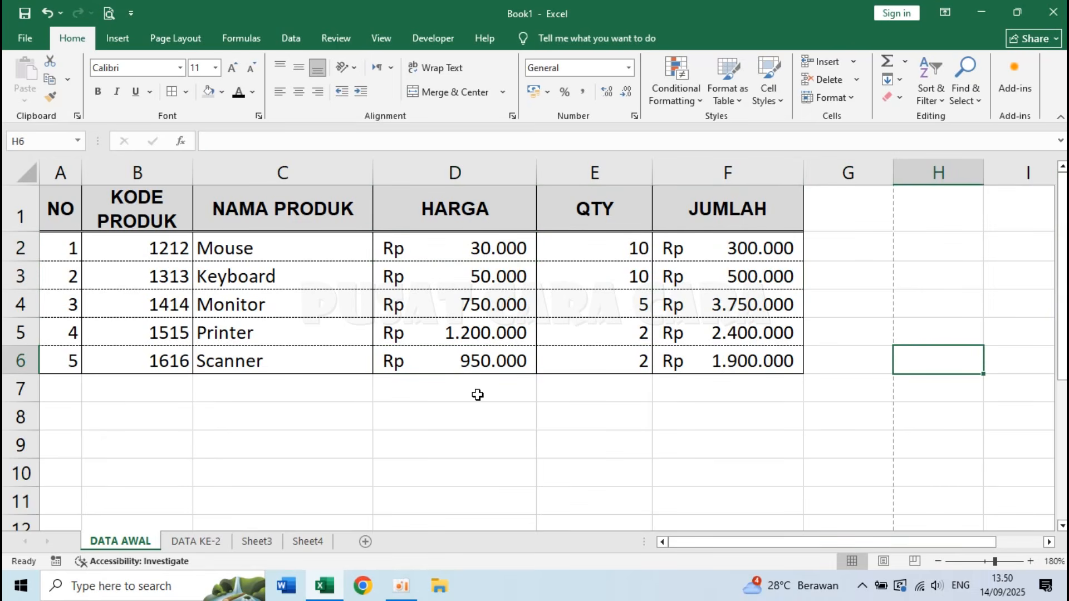
# Step: Look through the available formats in the Region settings of Windows Control Panel, then close Control Panel
pyautogui.click(21, 586)
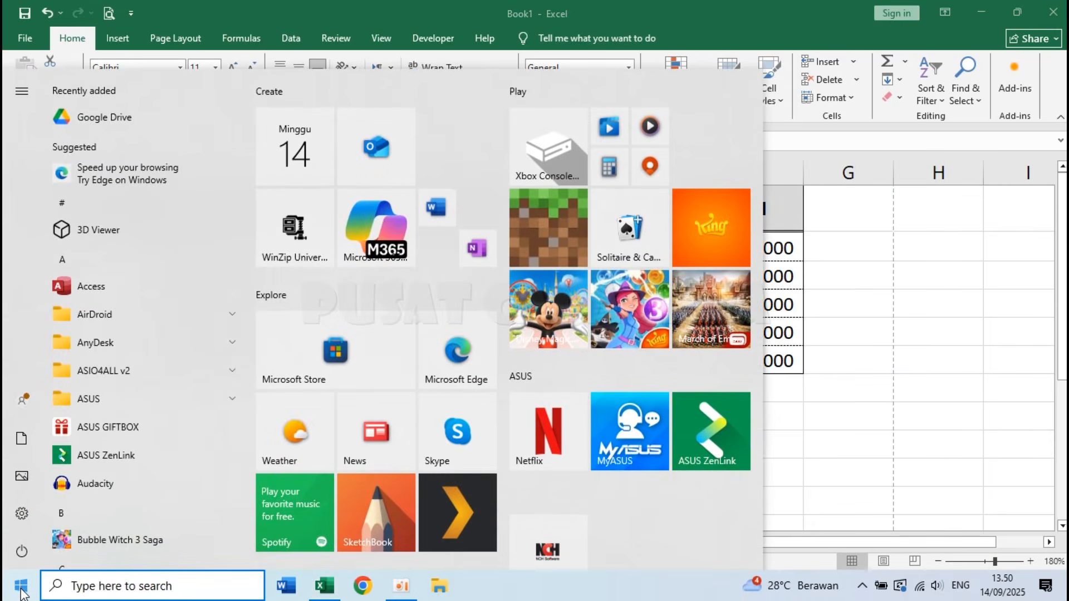
pyautogui.write('control')
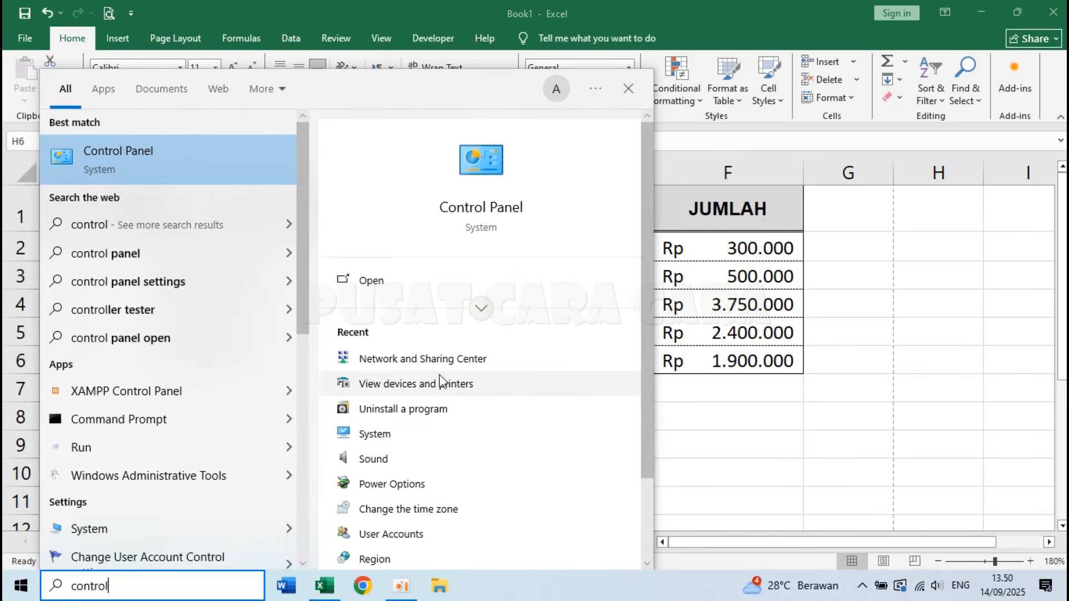
pyautogui.click(498, 187)
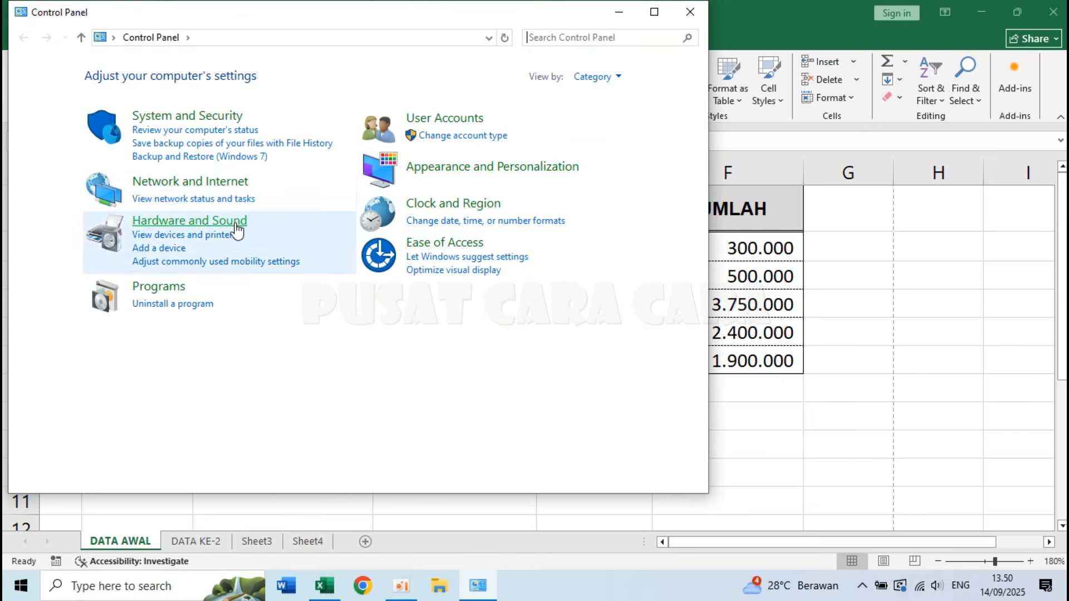
pyautogui.click(453, 222)
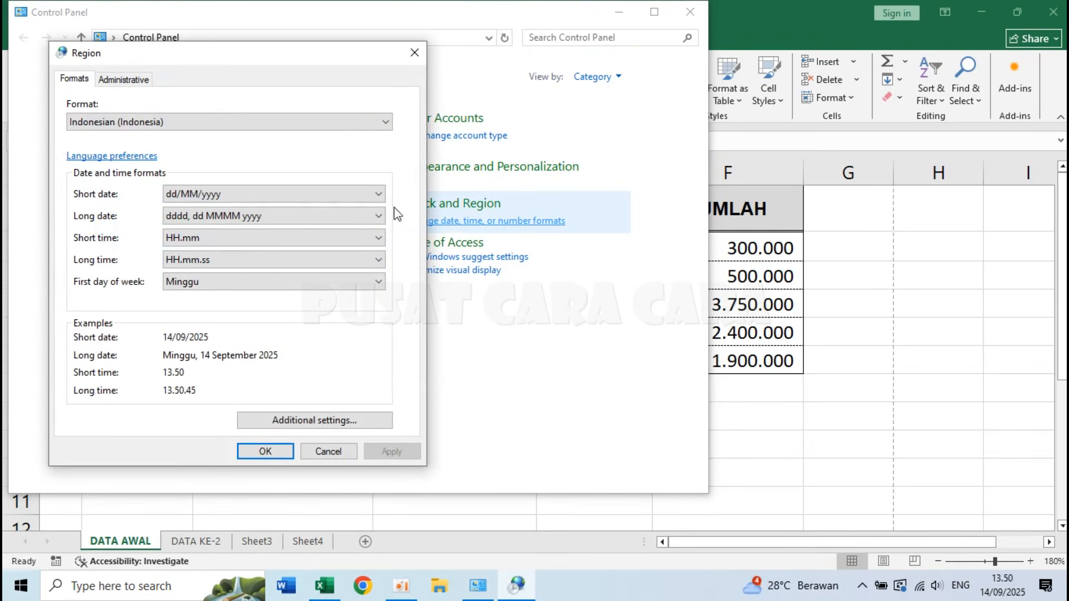
pyautogui.click(133, 123)
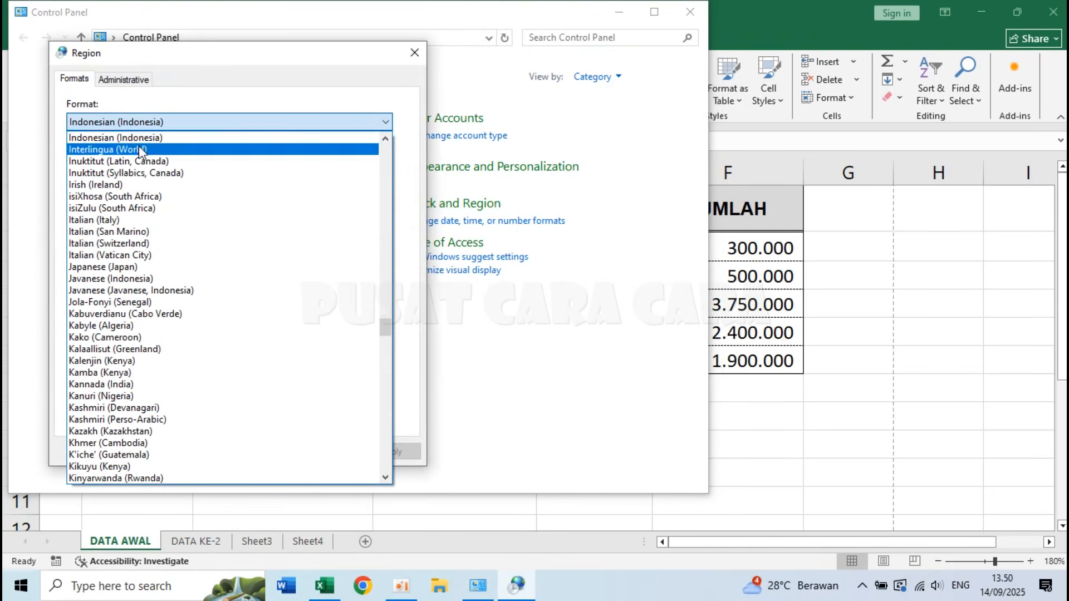
pyautogui.click(469, 386)
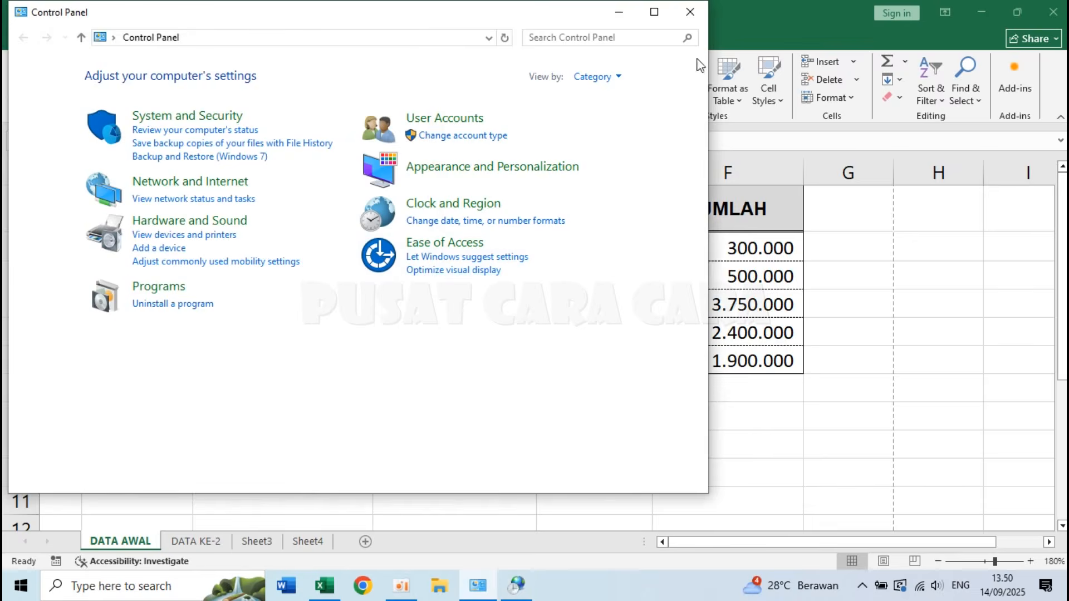
pyautogui.click(689, 13)
pyautogui.click(293, 449)
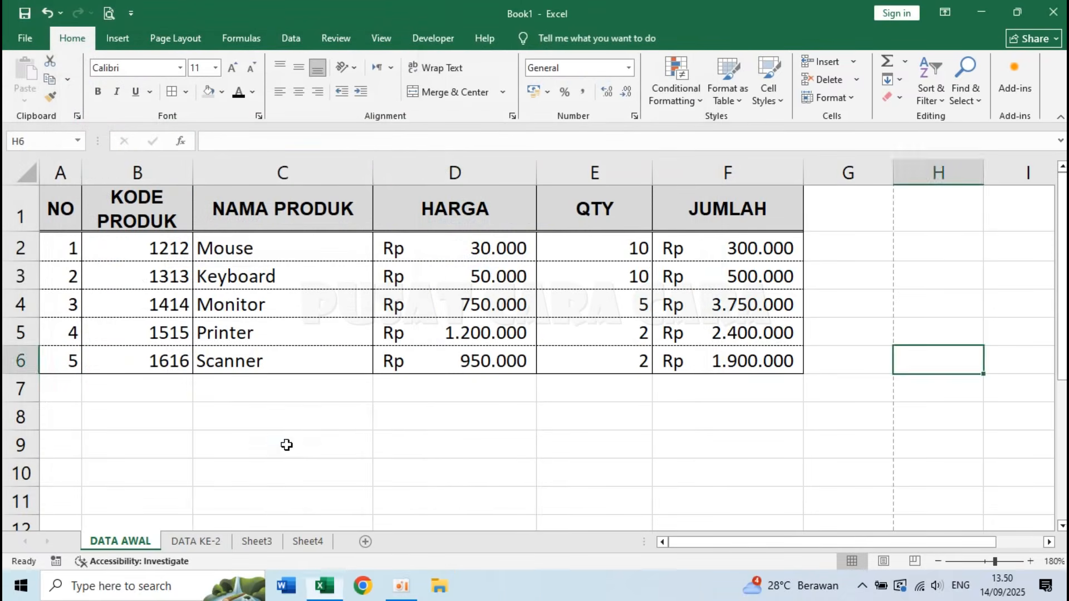
pyautogui.click(490, 435)
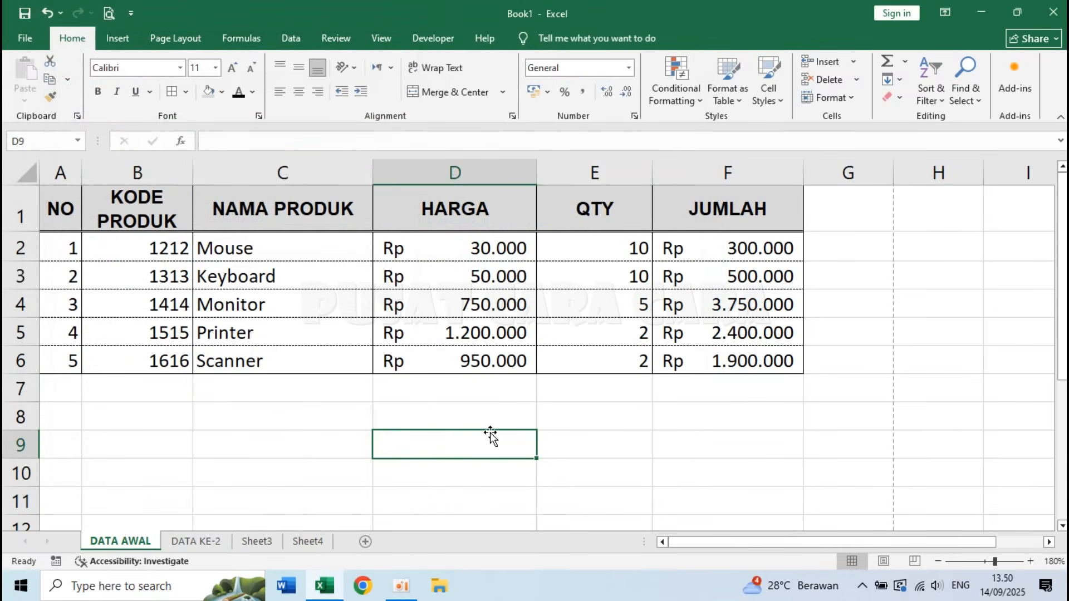
pyautogui.click(313, 426)
# Step: On Sheet4, enter 3 in cell A1 and 4 in cell B1
pyautogui.click(260, 542)
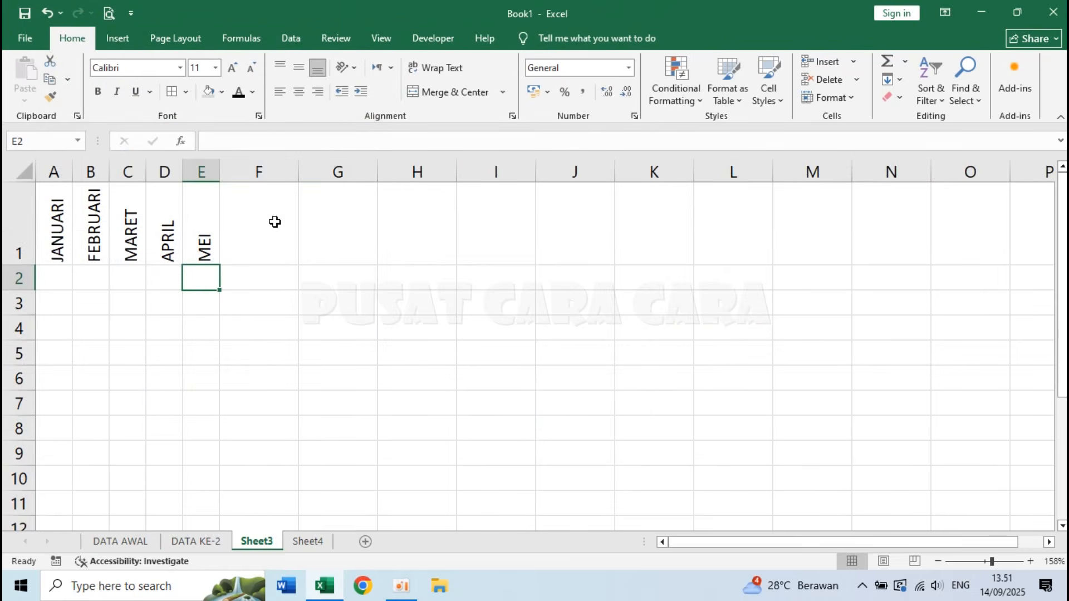
pyautogui.click(308, 541)
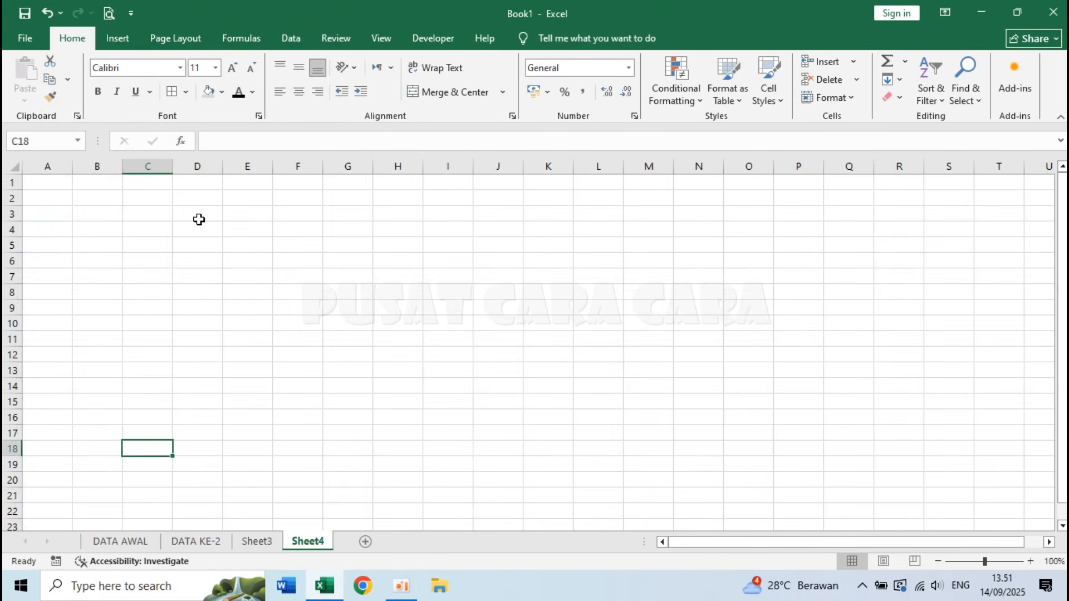
pyautogui.scroll(10, 199, 220)
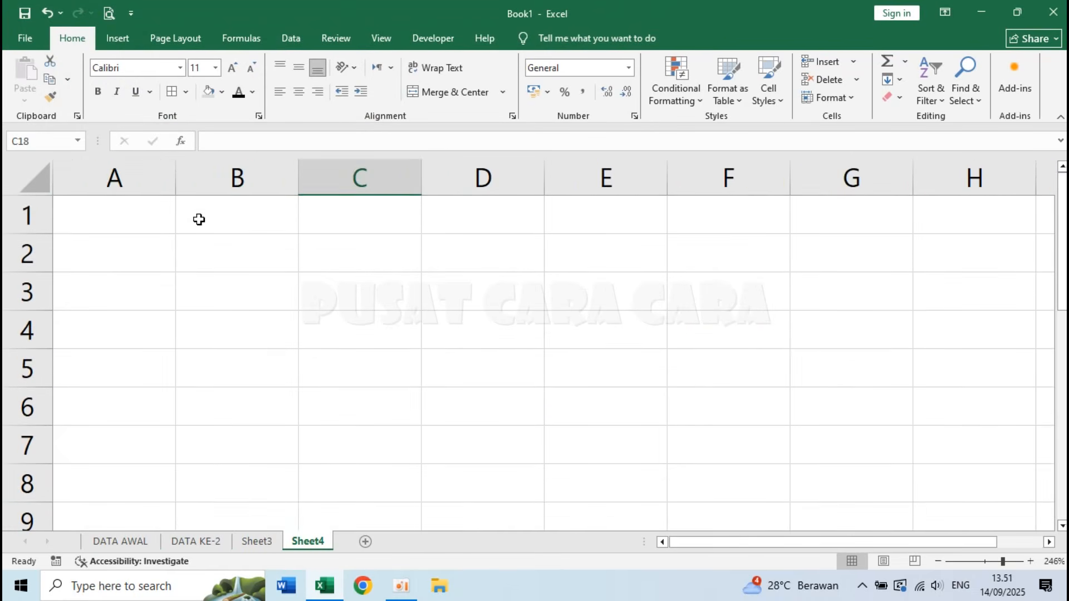
pyautogui.click(131, 222)
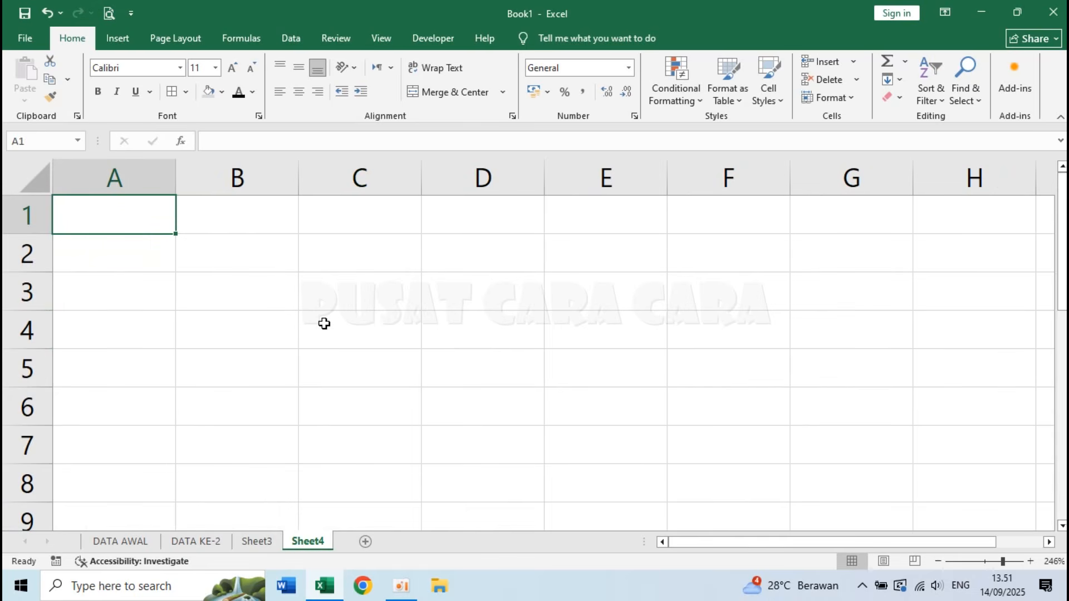
pyautogui.write('3')
pyautogui.press('Tab')
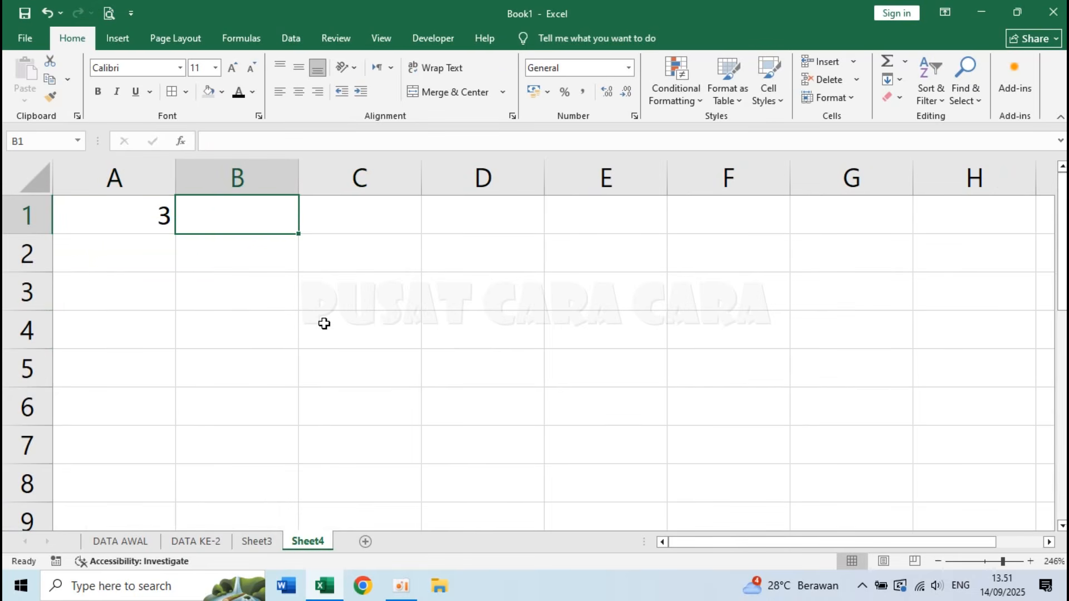
pyautogui.write('4')
pyautogui.press('Tab')
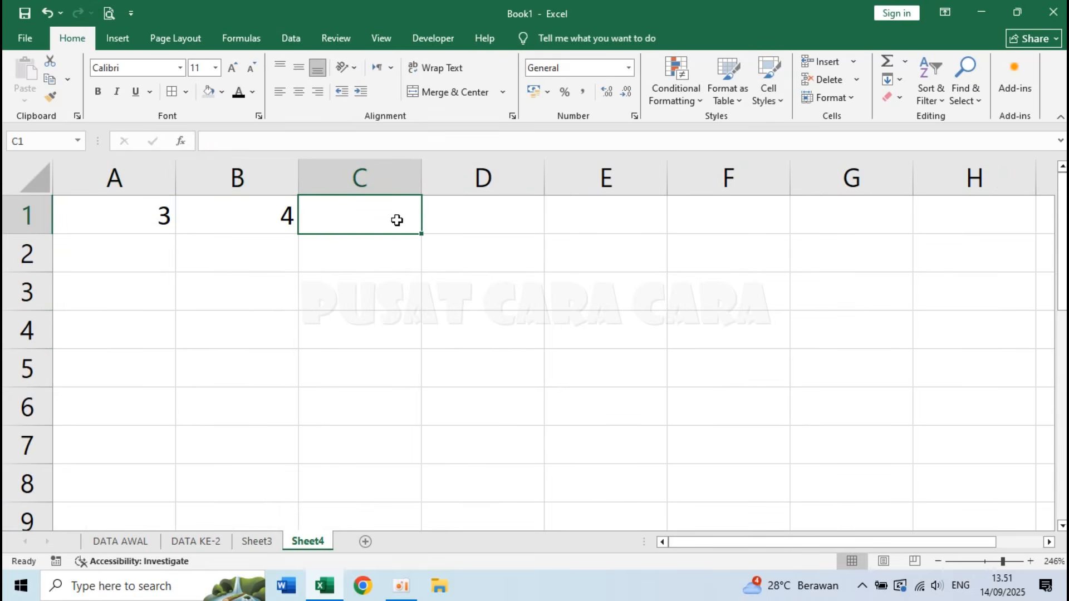
# Step: Insert a blank row above the two numbers in row 1
pyautogui.rightClick(32, 219)
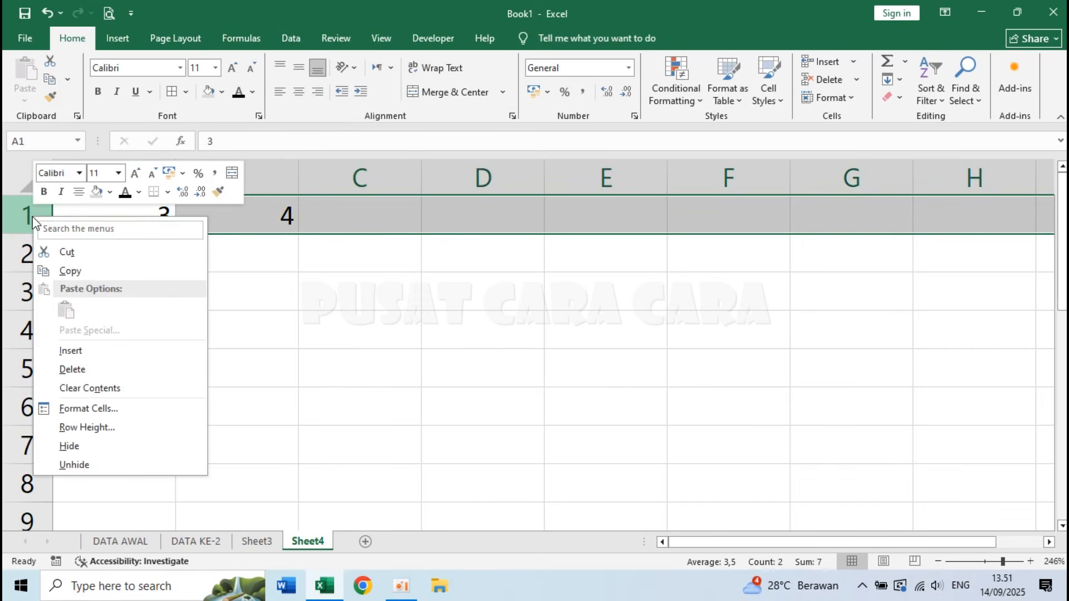
pyautogui.click(112, 350)
pyautogui.click(393, 278)
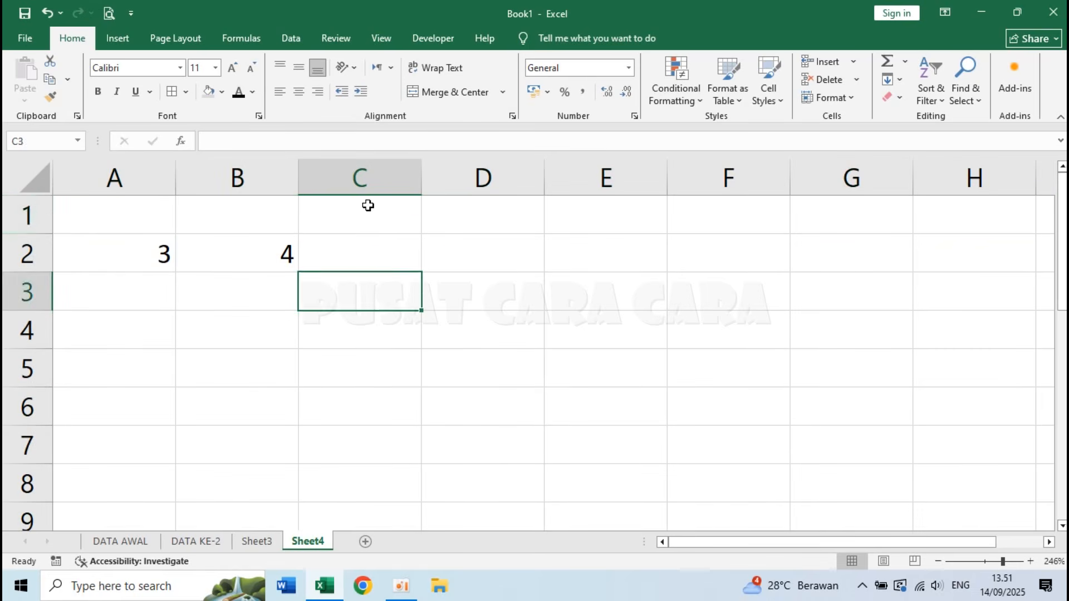
# Step: Enter the headers jumlah, kali and bagi in cells C1 to E1
pyautogui.click(373, 214)
pyautogui.write('jumlah')
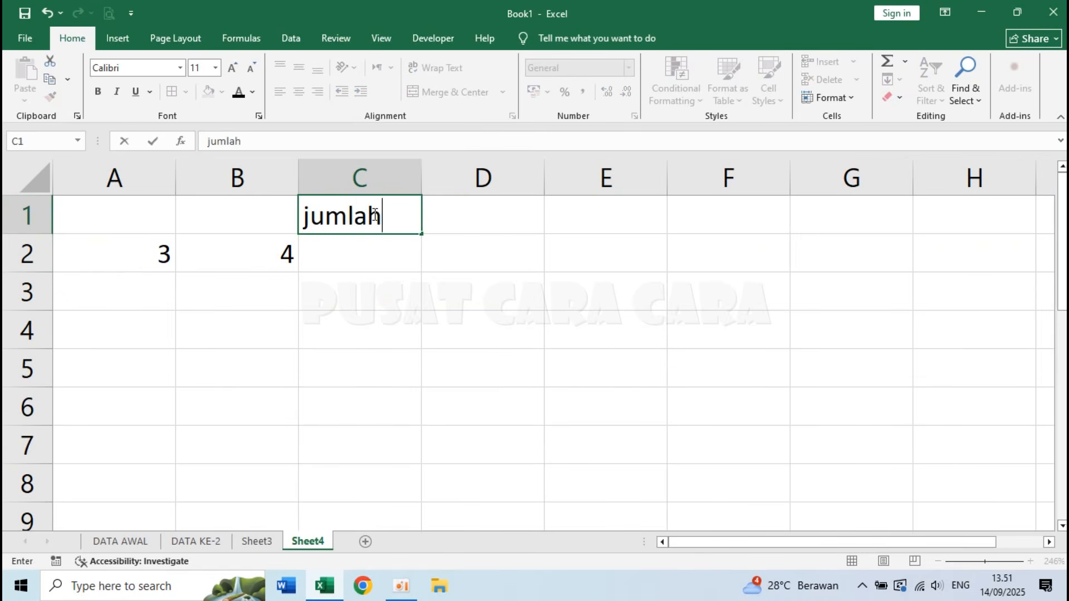
pyautogui.press('Tab')
pyautogui.write('kali')
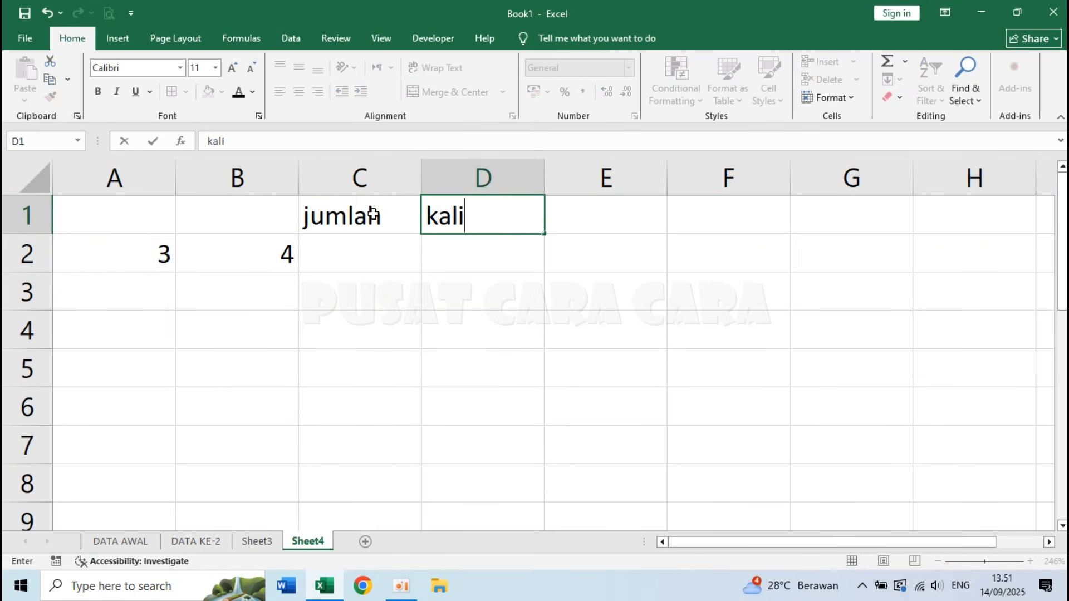
pyautogui.press('Tab')
pyautogui.write('bagi')
pyautogui.press('Tab')
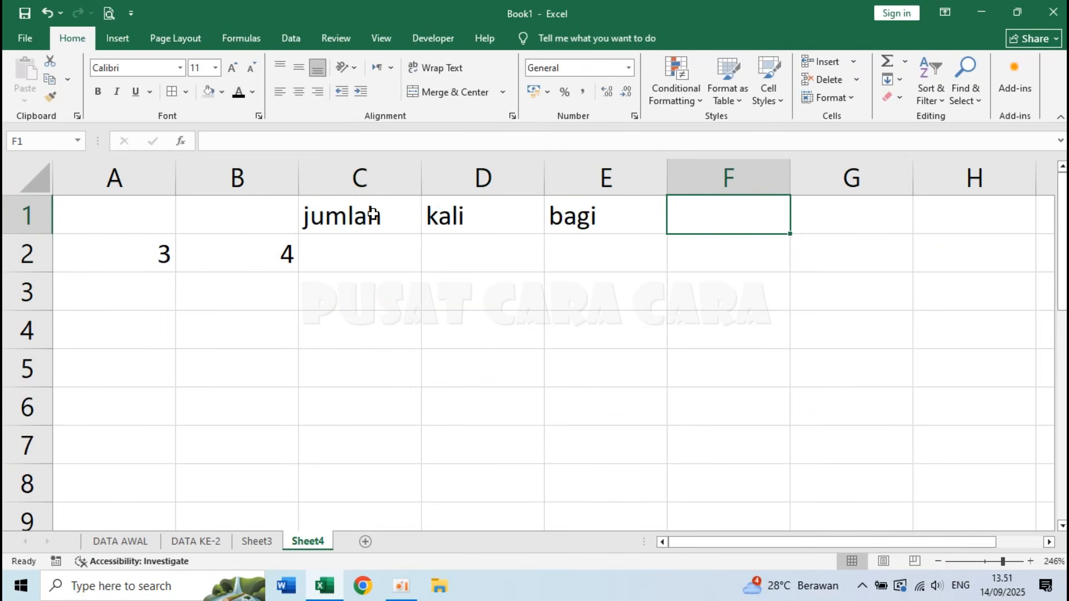
# Step: Replace the headers from D1 onward with kurang in D1, kali in E1 and bagi in F1
pyautogui.press('Left')
pyautogui.press('Left')
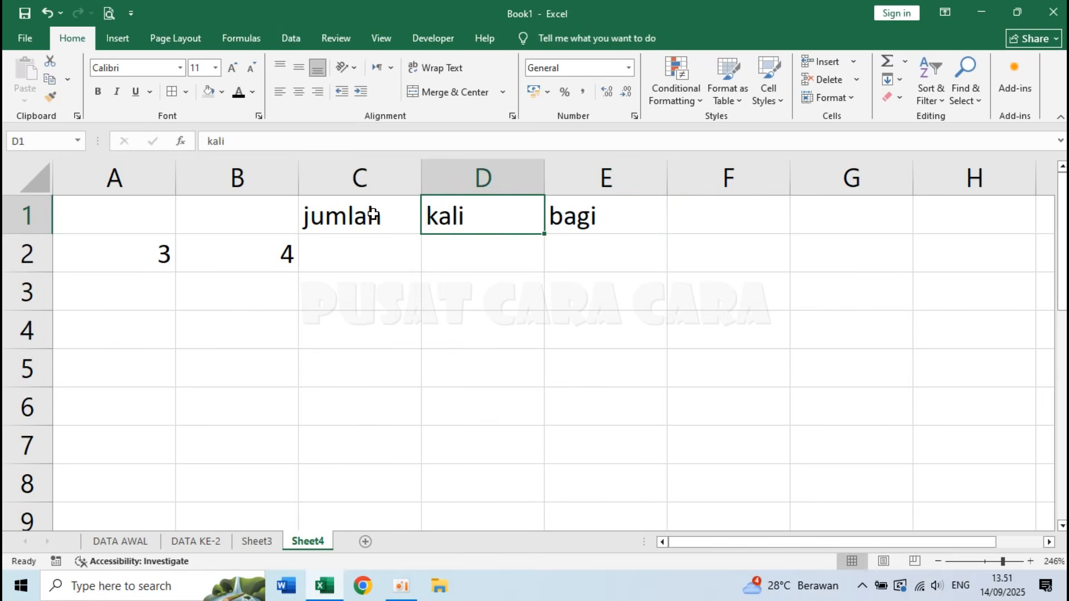
pyautogui.write('kurang')
pyautogui.press('Tab')
pyautogui.write('kali')
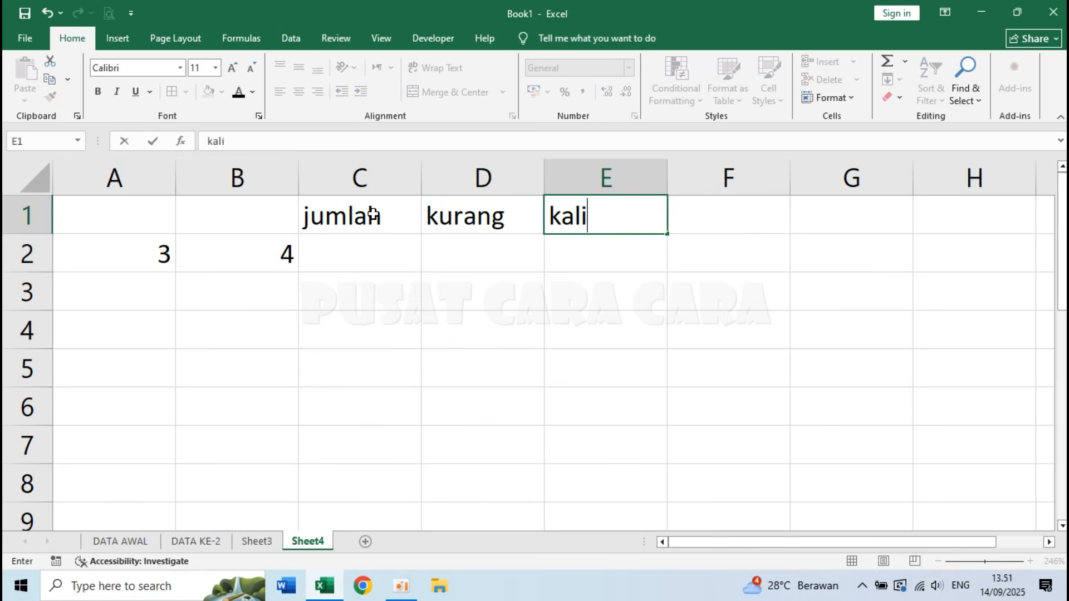
pyautogui.press('Tab')
pyautogui.write('bagi')
pyautogui.press('Return')
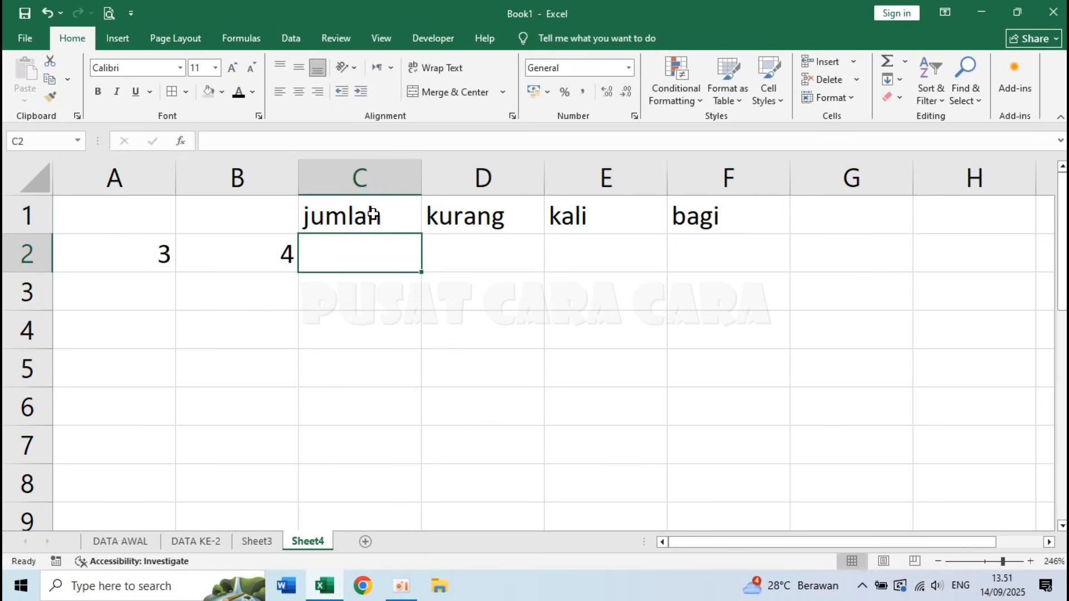
# Step: Enter the formula =A2+B2 in cell C2 under the jumlah header
pyautogui.click(170, 252)
pyautogui.click(399, 265)
pyautogui.click(164, 255)
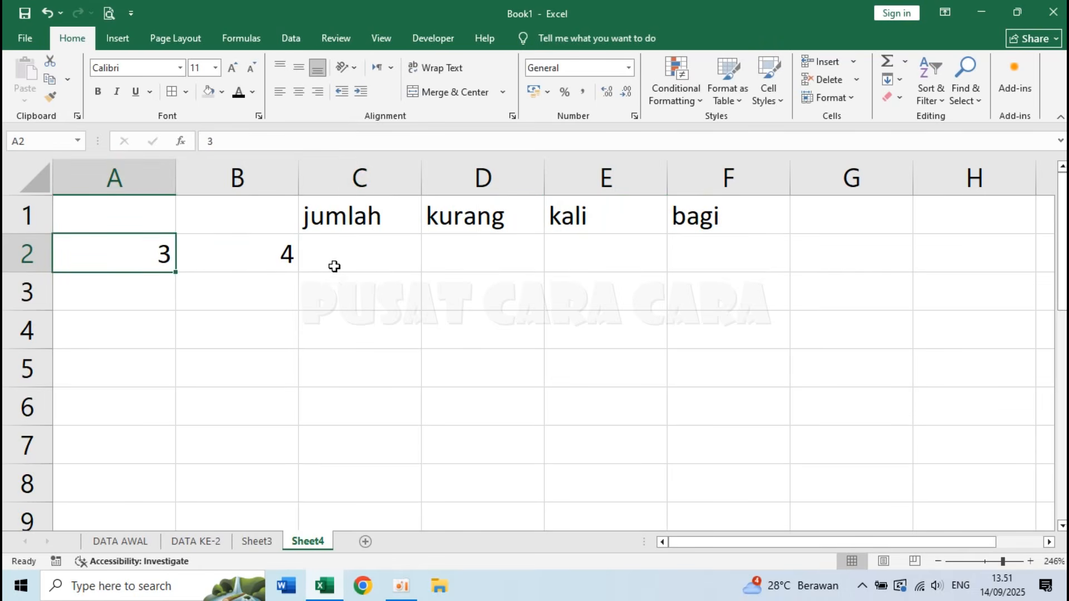
pyautogui.click(415, 260)
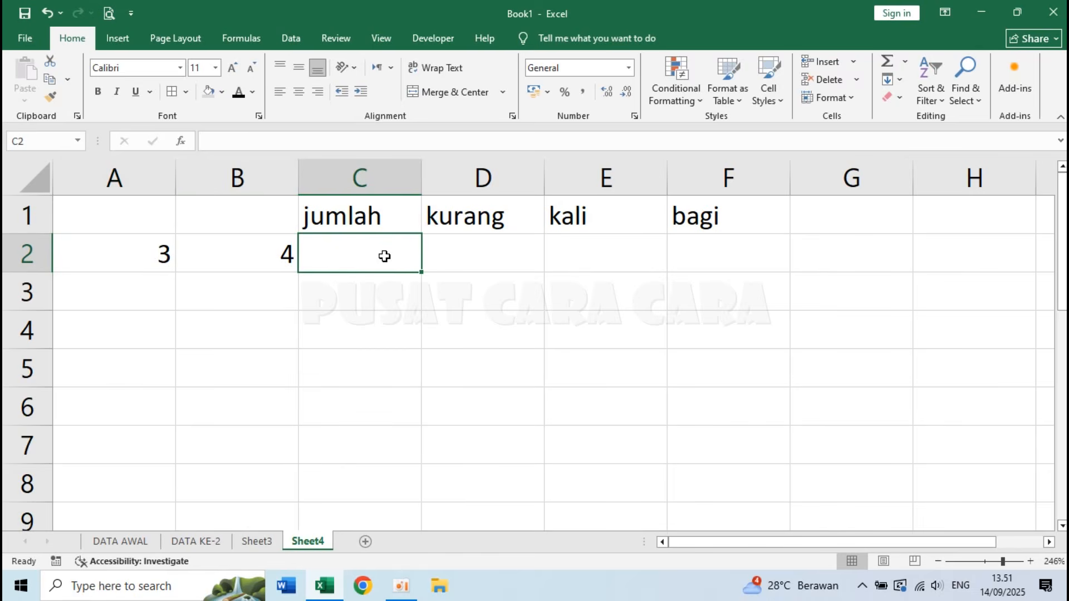
pyautogui.write('=')
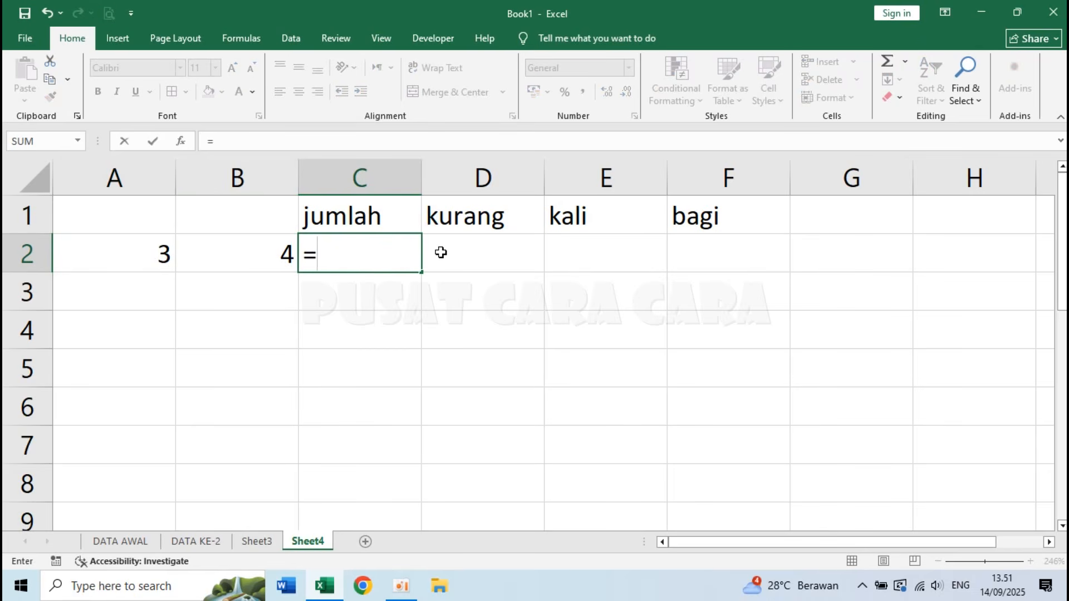
pyautogui.click(140, 255)
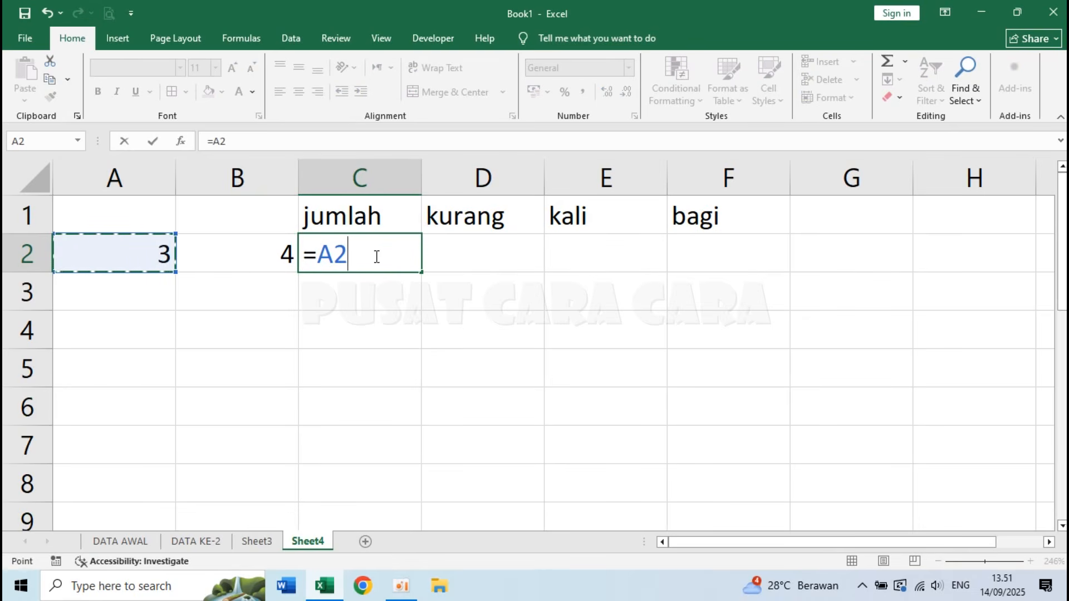
pyautogui.write('+')
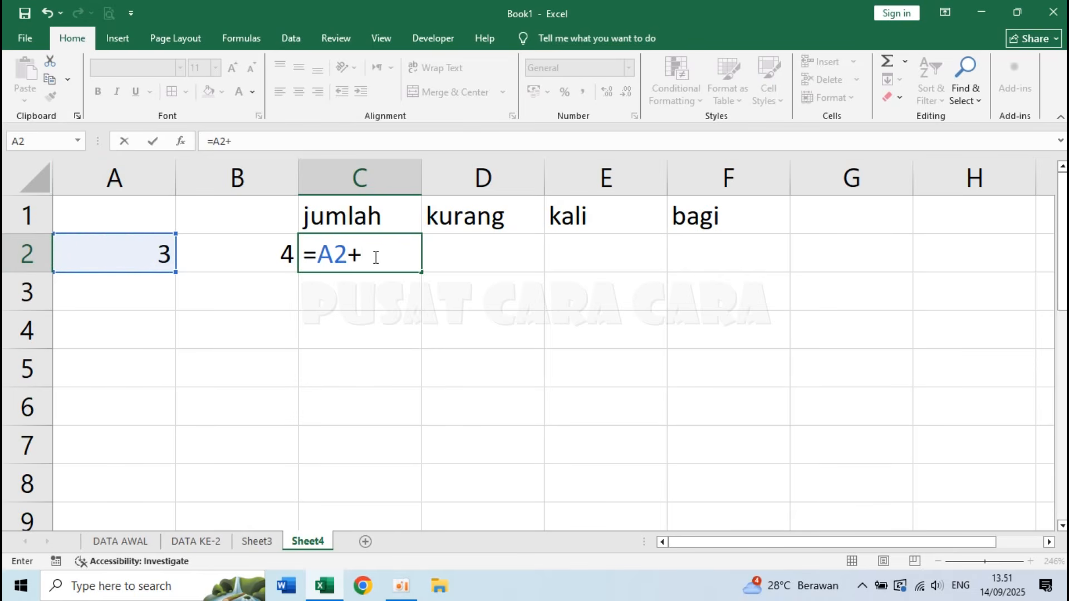
pyautogui.click(246, 254)
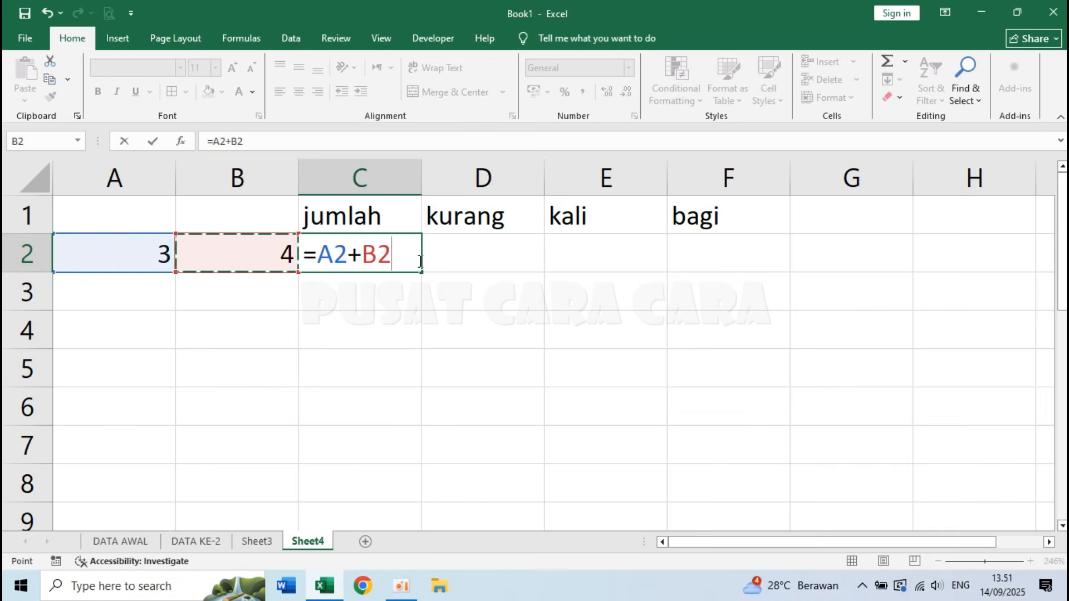
pyautogui.press('Return')
pyautogui.click(393, 253)
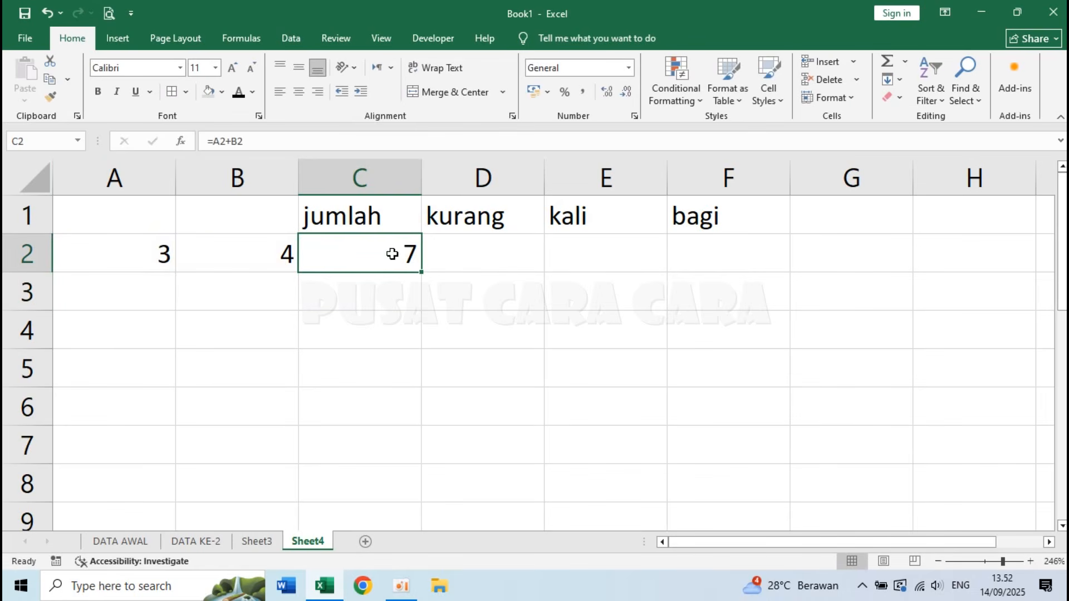
# Step: Enter the formula =A2-B2 in cell D2 under the kurang header
pyautogui.click(497, 256)
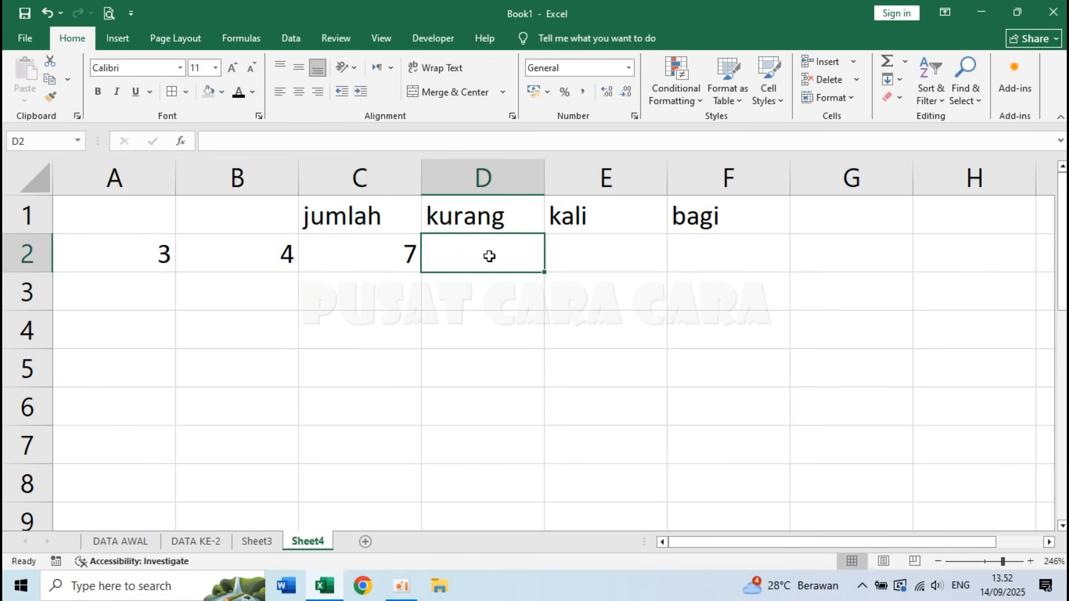
pyautogui.write('=')
pyautogui.click(157, 256)
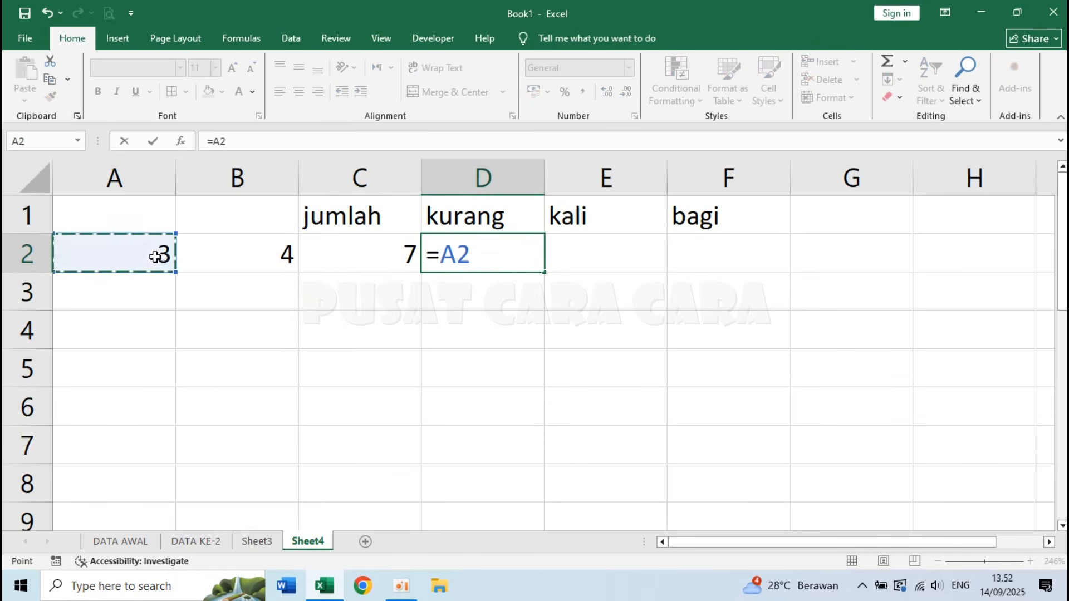
pyautogui.write('-')
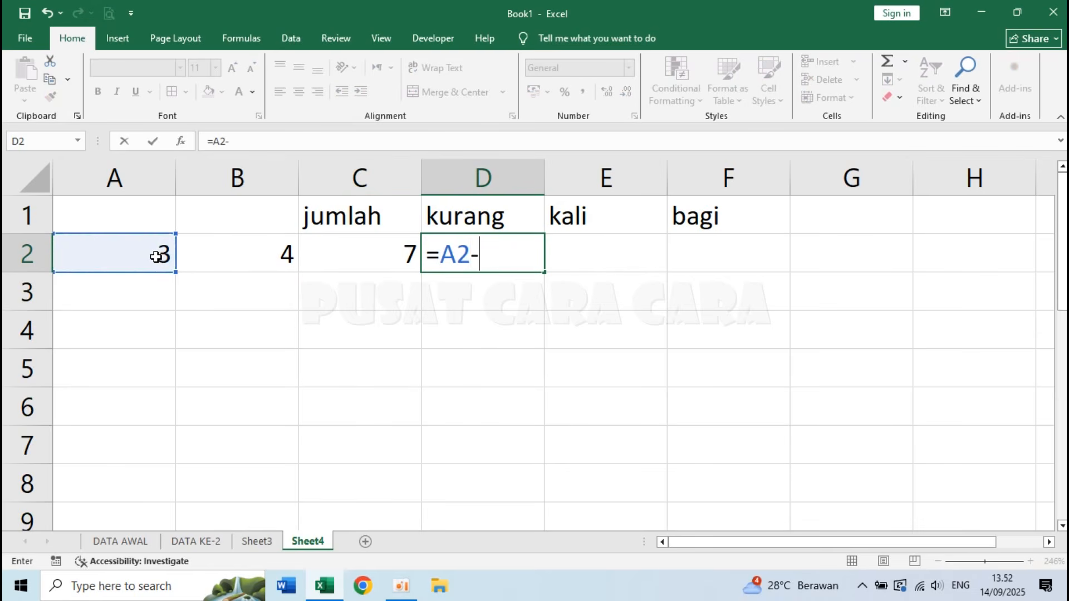
pyautogui.click(241, 253)
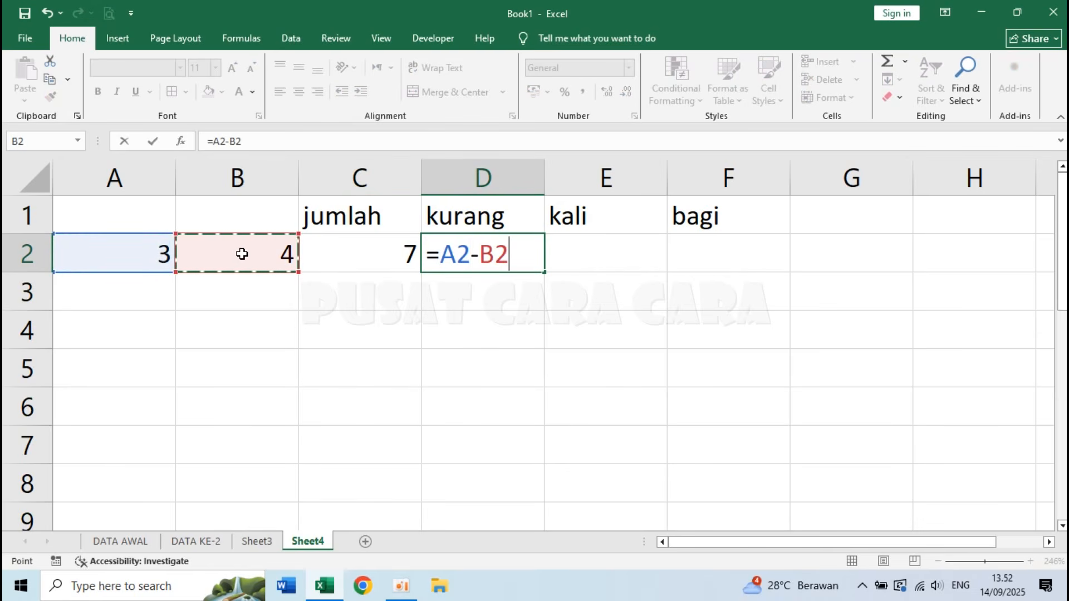
pyautogui.press('Return')
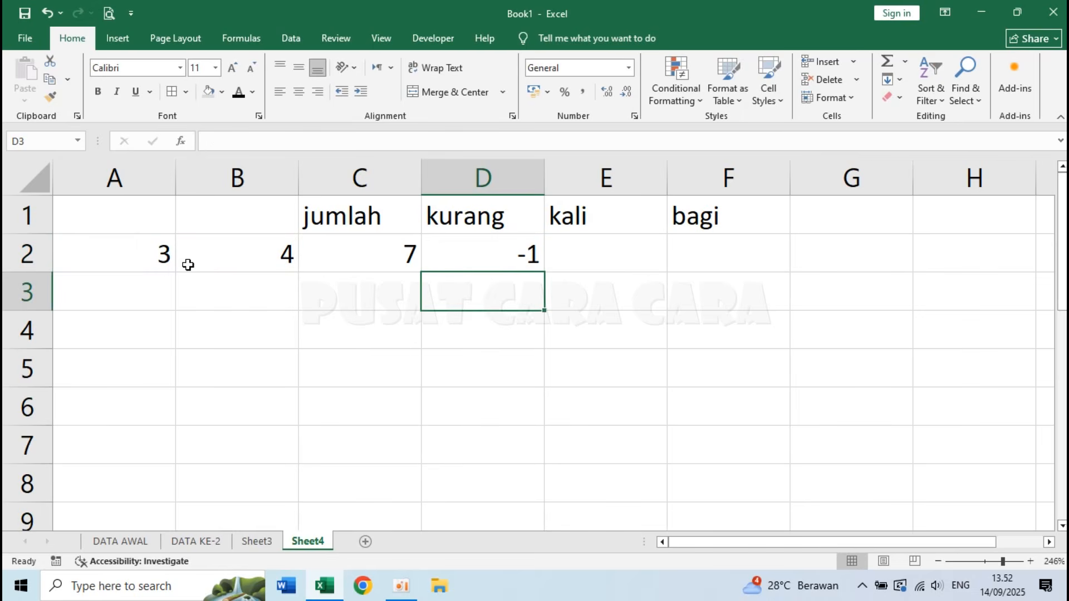
# Step: Enter the formula =A2*B2 in cell E2 under the kali header
pyautogui.click(613, 256)
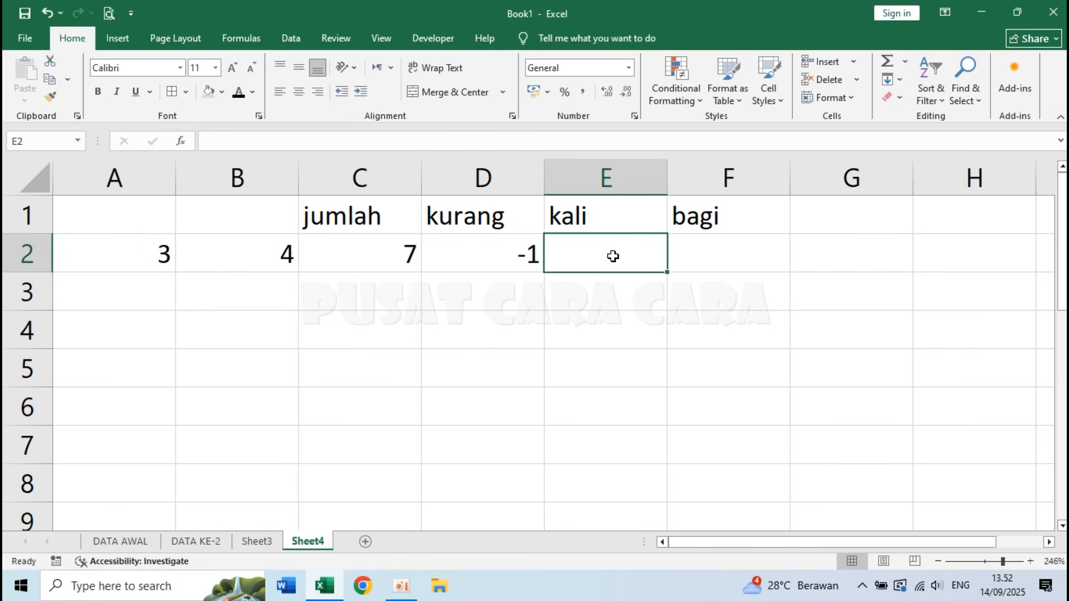
pyautogui.write('=')
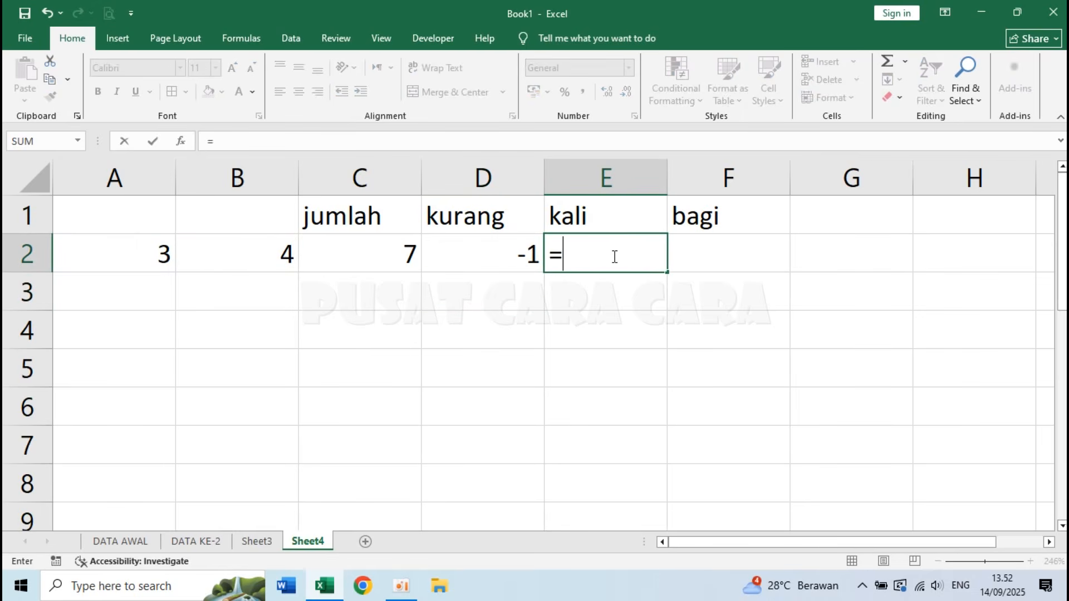
pyautogui.click(154, 255)
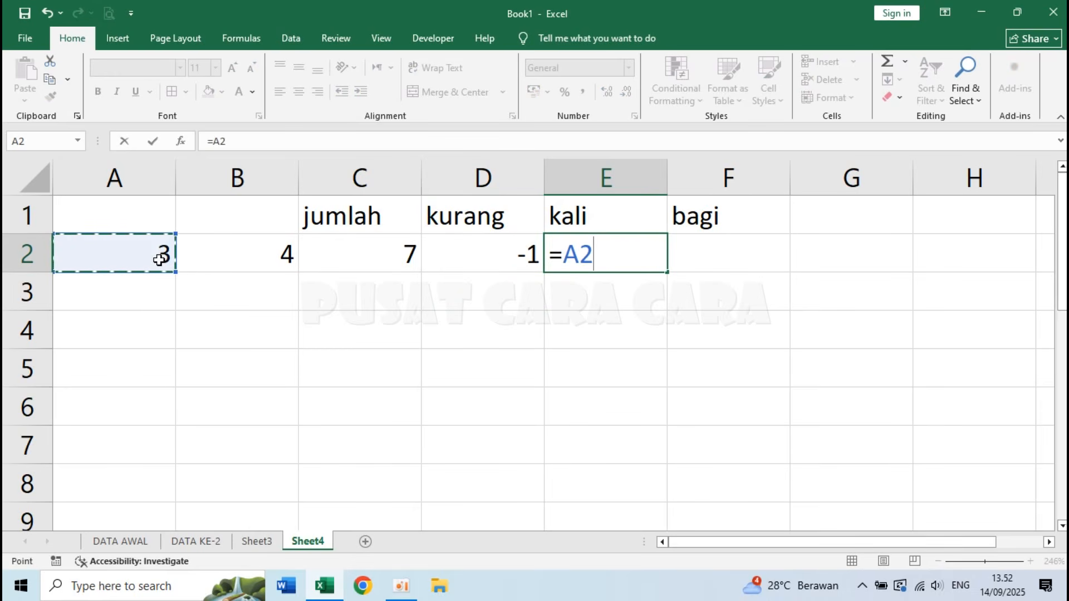
pyautogui.write('*')
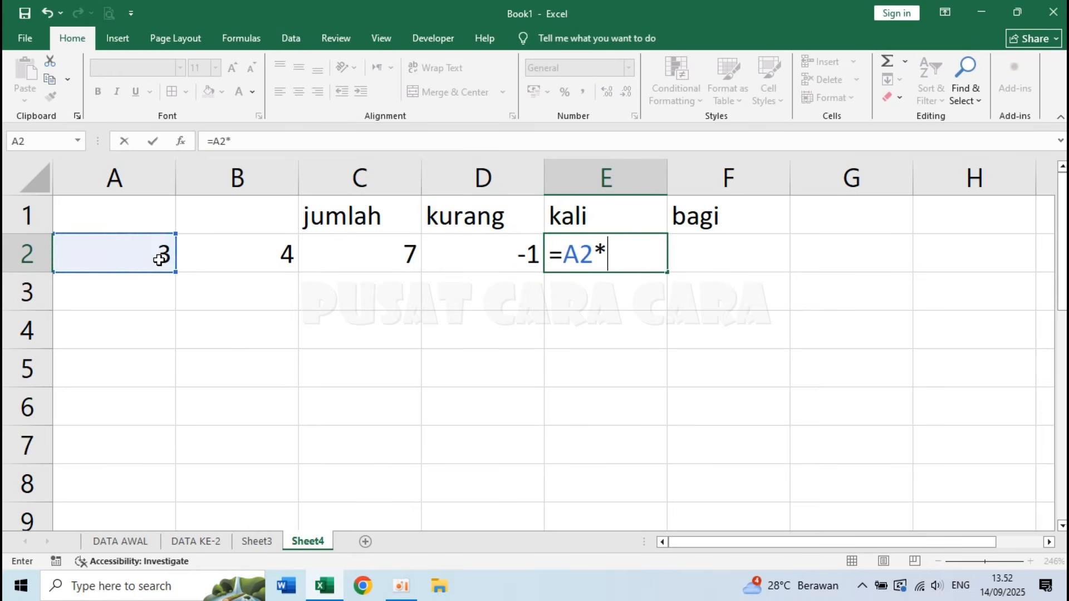
pyautogui.click(248, 254)
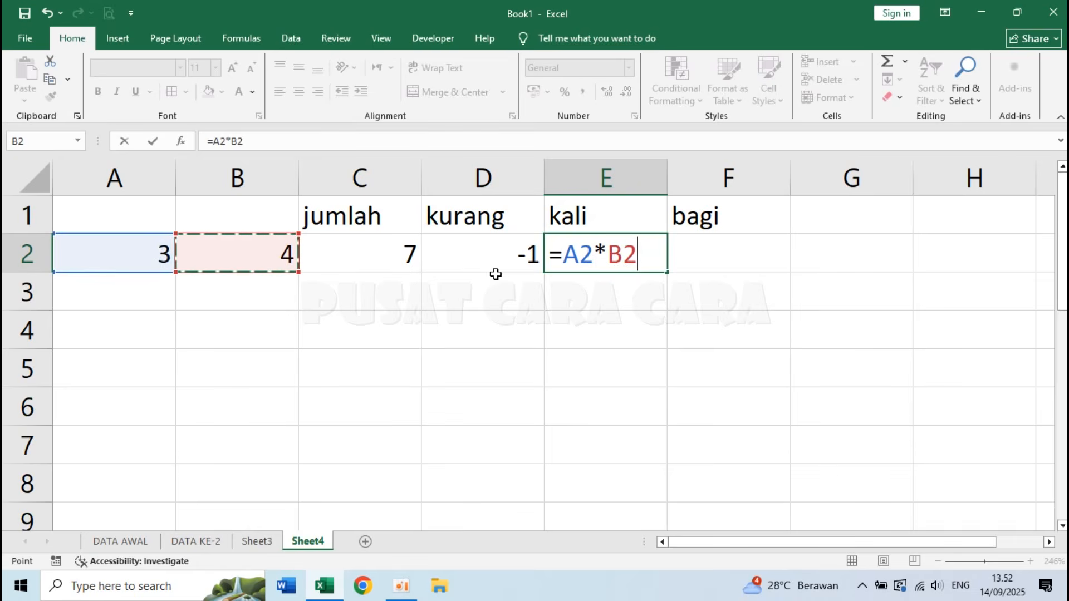
pyautogui.press('Return')
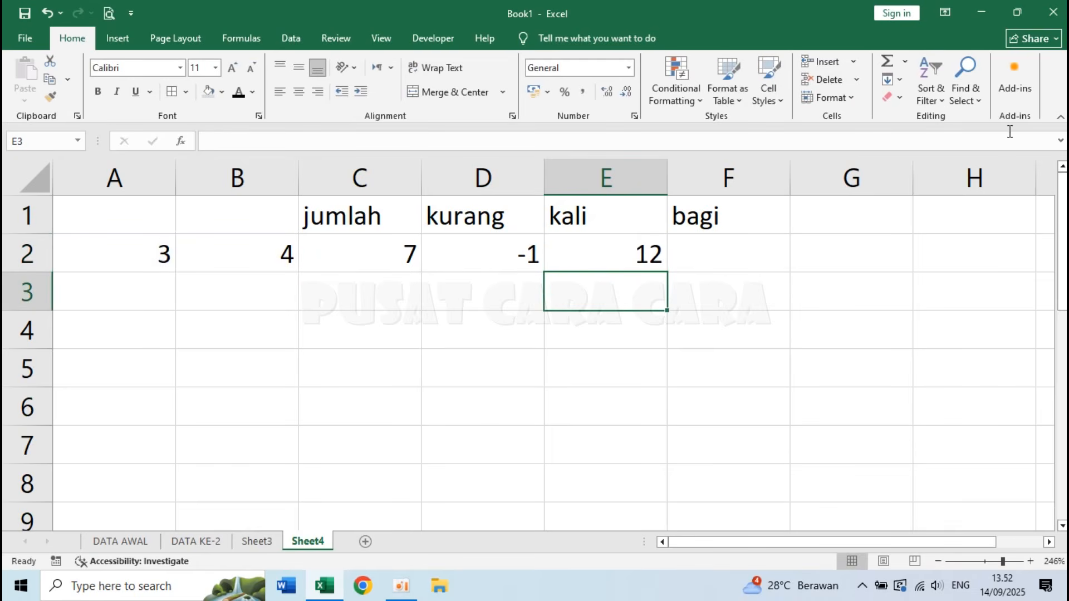
# Step: Enter the formula =A2/B2 in cell F2 under the bagi header
pyautogui.click(718, 247)
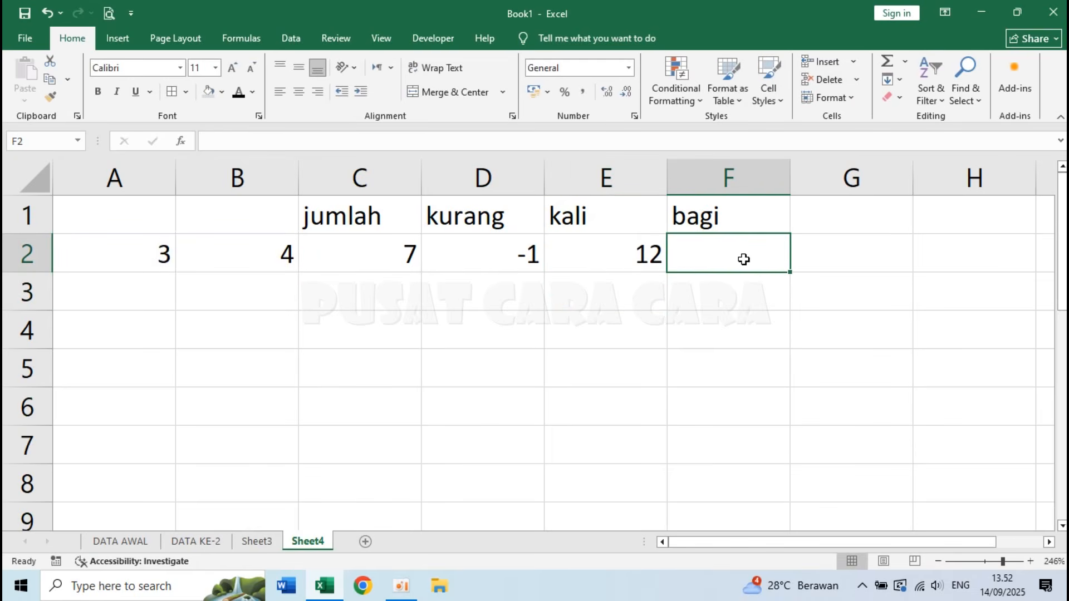
pyautogui.write('=')
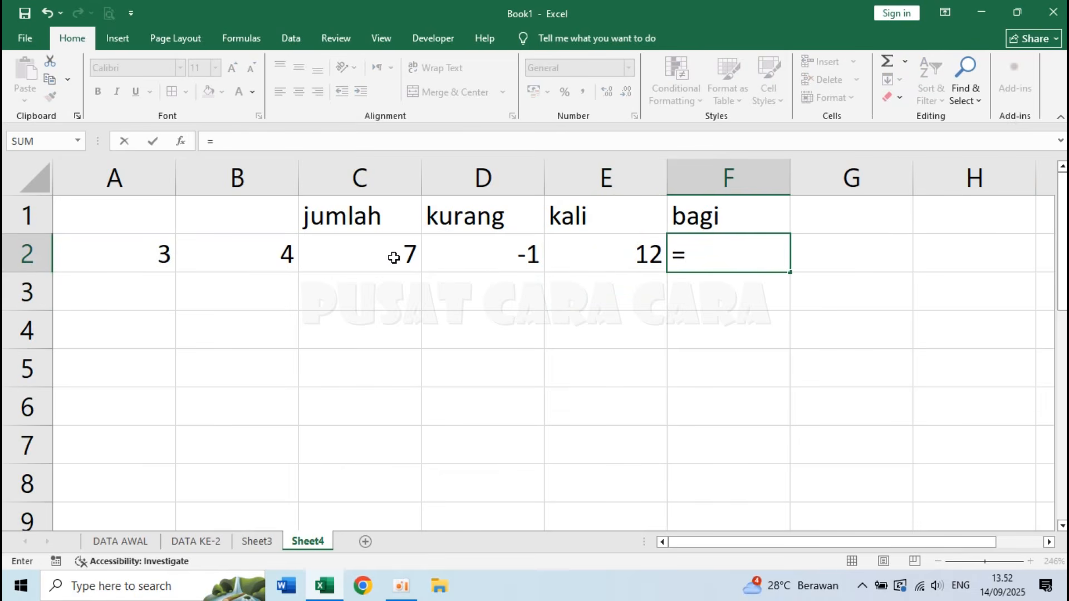
pyautogui.click(107, 251)
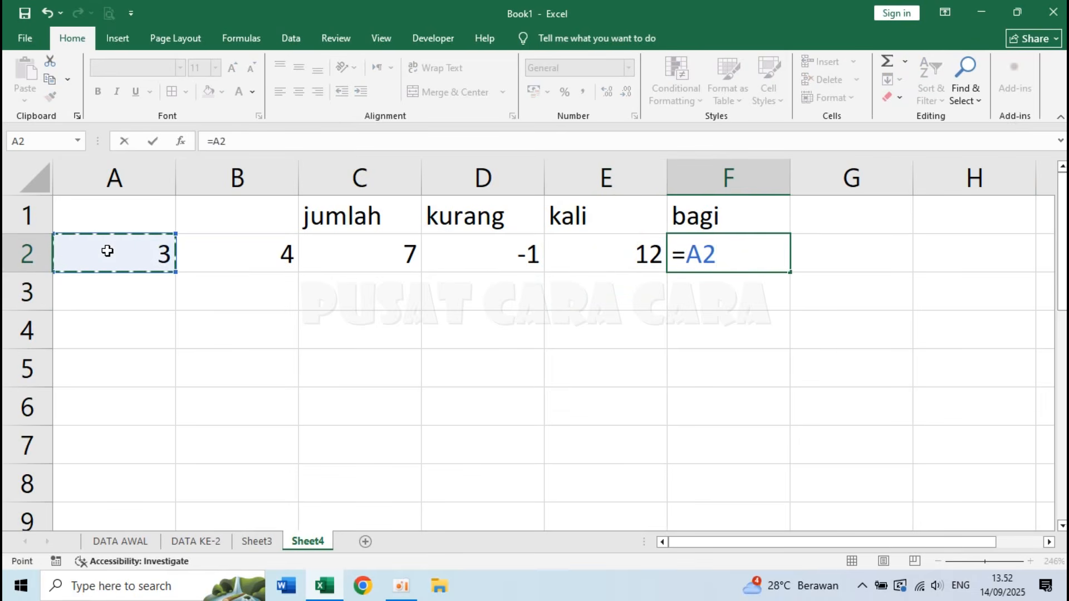
pyautogui.write('/')
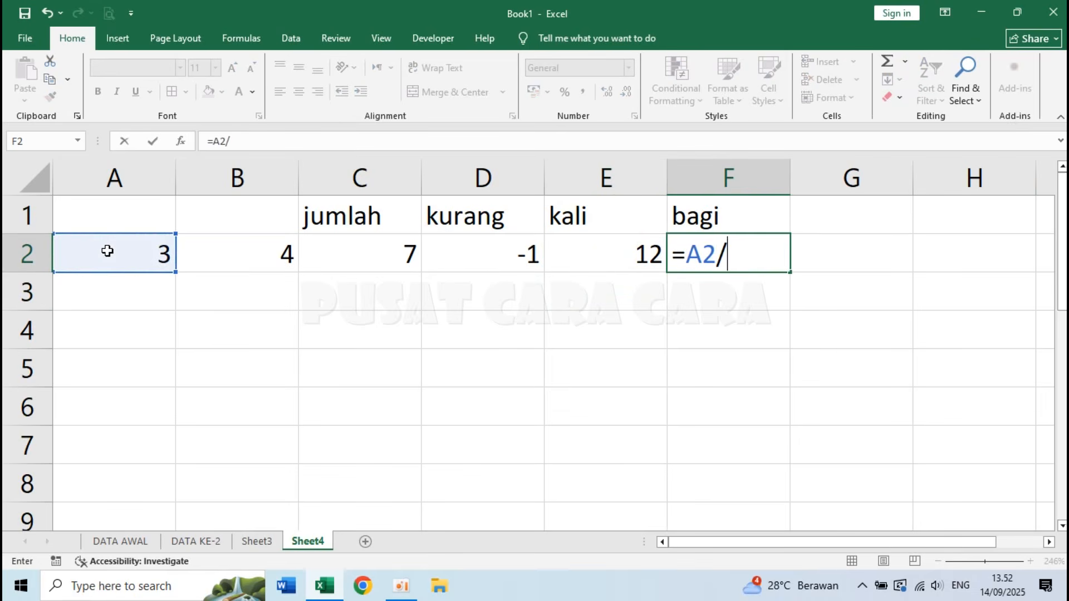
pyautogui.click(271, 246)
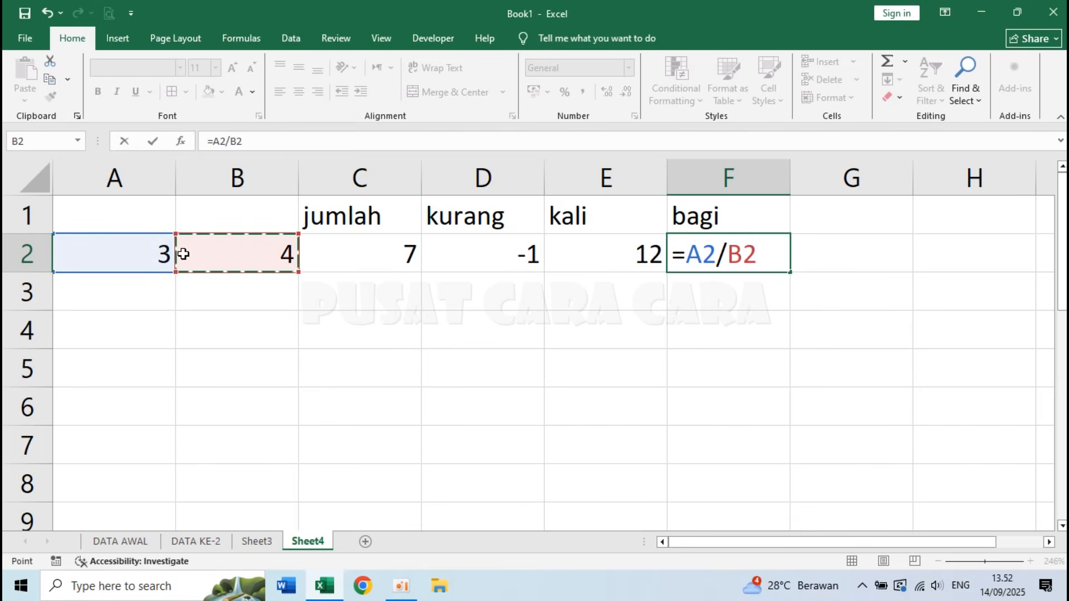
pyautogui.doubleClick(718, 255)
pyautogui.moveTo(724, 255); pyautogui.dragTo(771, 255)
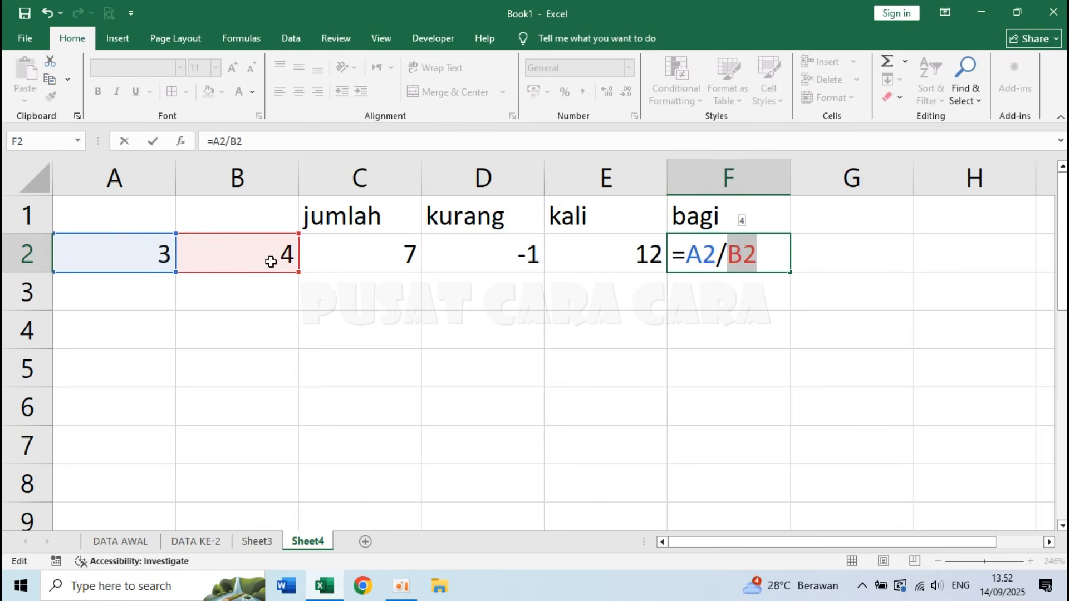
pyautogui.press('Return')
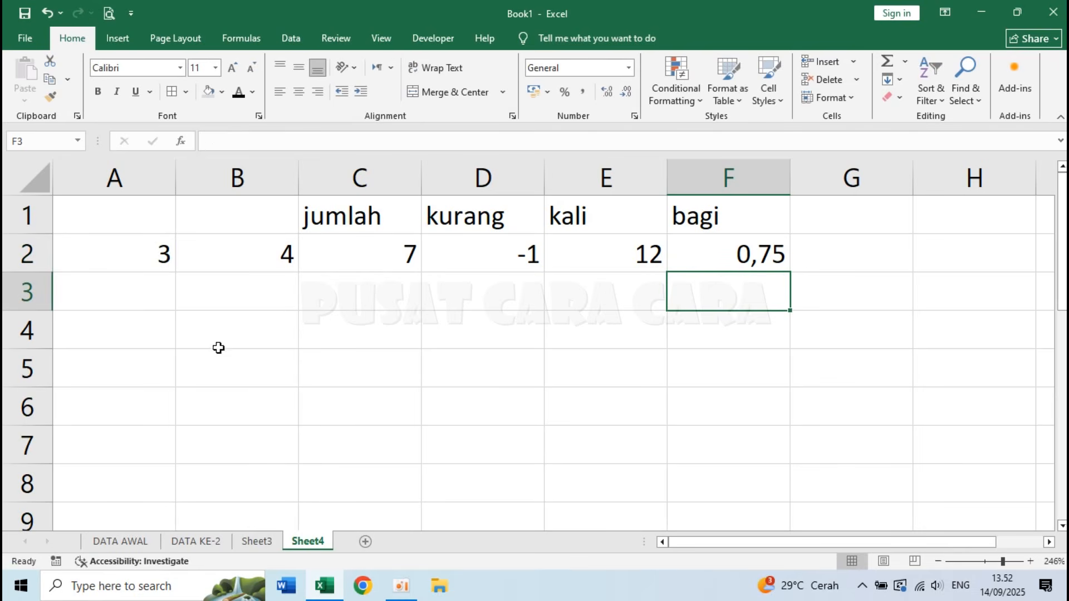
pyautogui.click(719, 250)
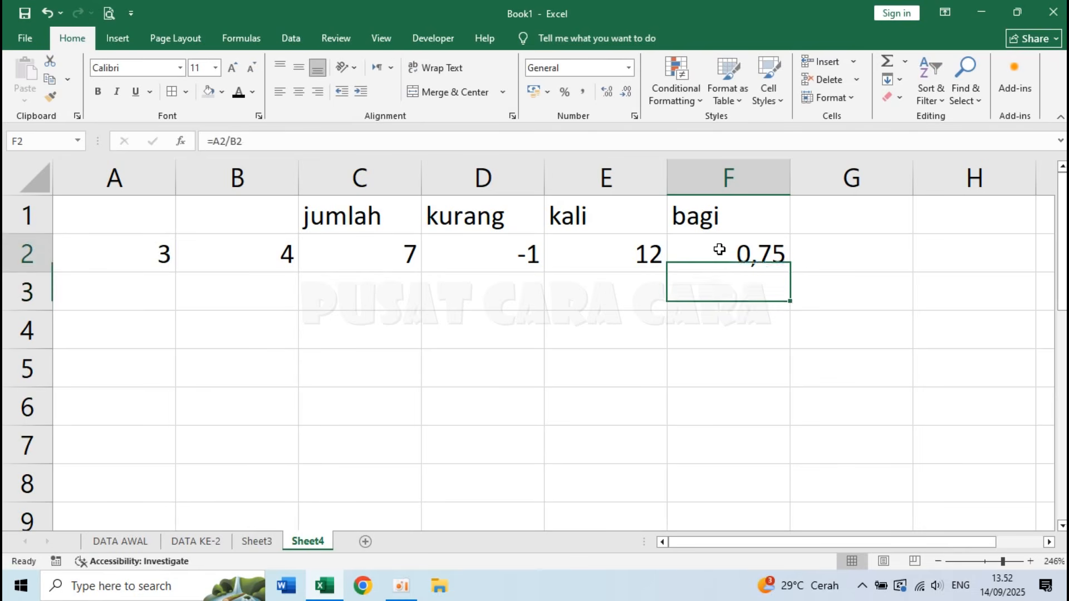
# Step: Switch to the DATA AWAL sheet and examine the product table's codes, product names and JUMLAH column
pyautogui.click(484, 430)
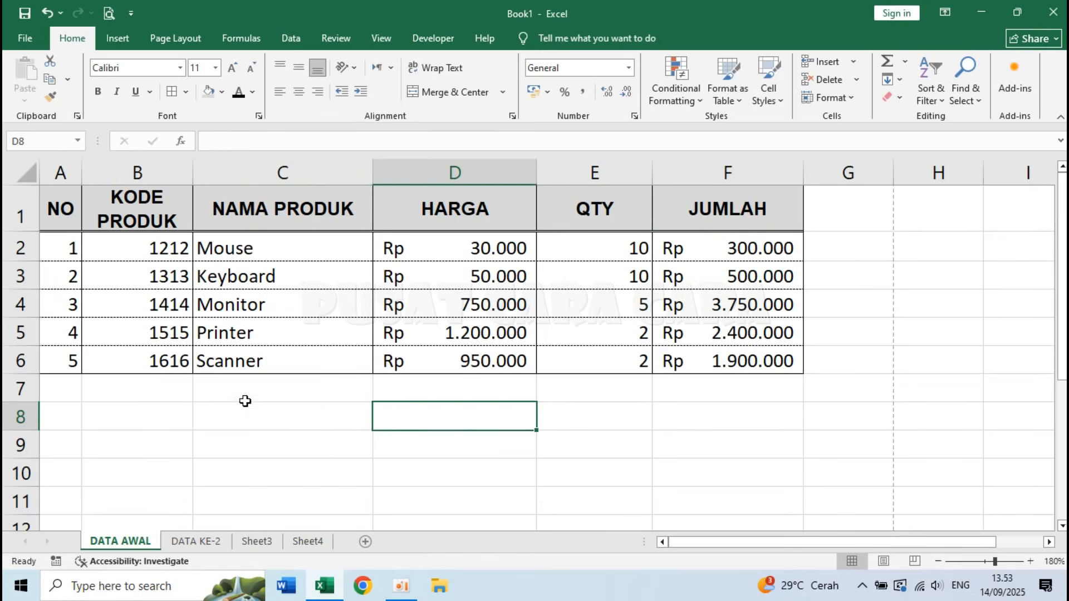
pyautogui.click(248, 406)
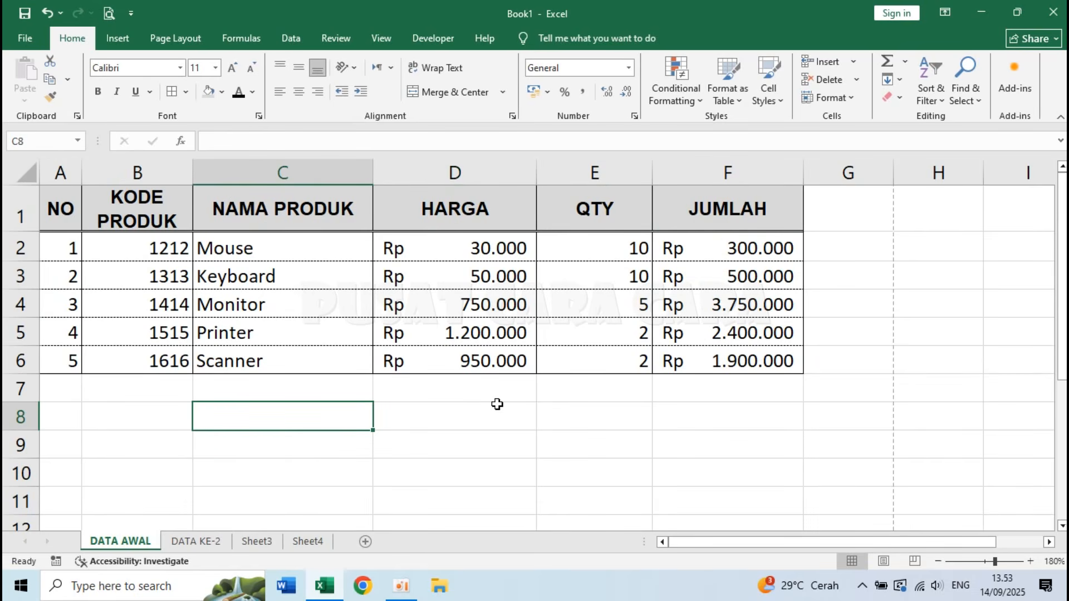
pyautogui.click(97, 248)
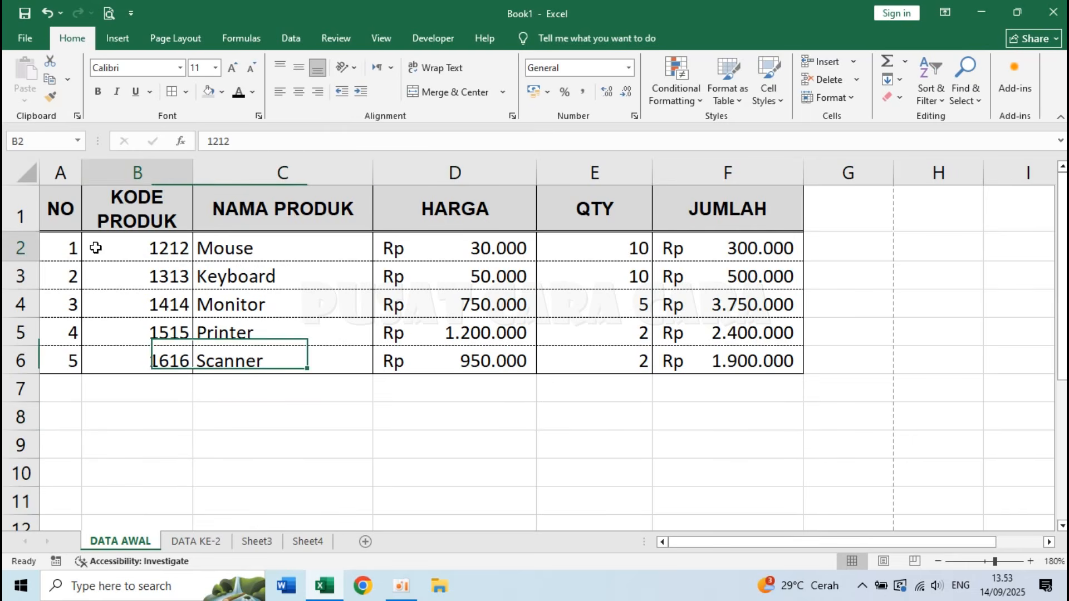
pyautogui.click(687, 270)
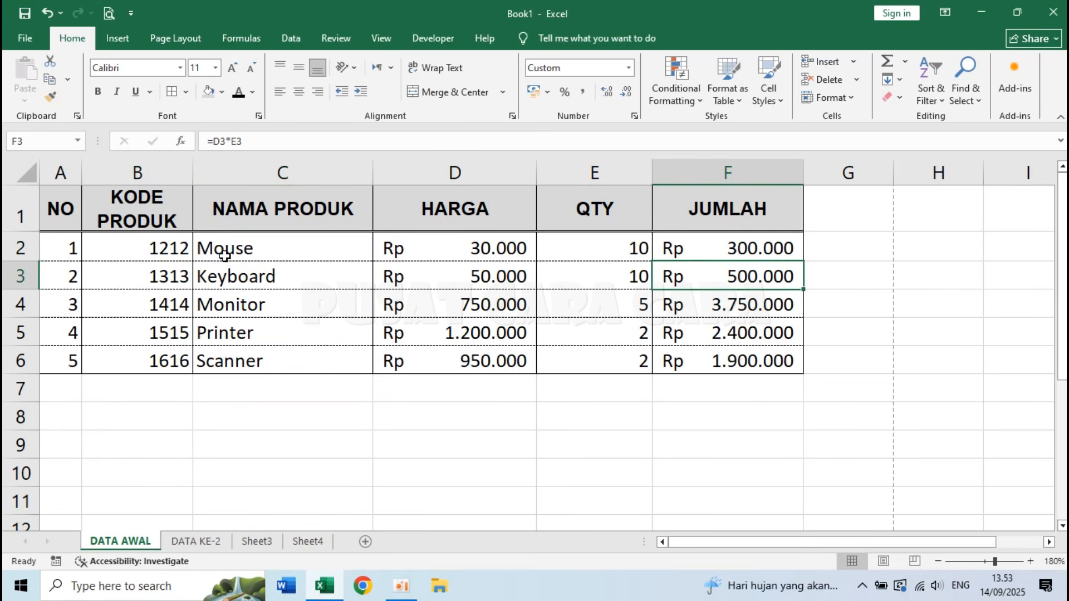
pyautogui.moveTo(202, 247); pyautogui.dragTo(239, 359)
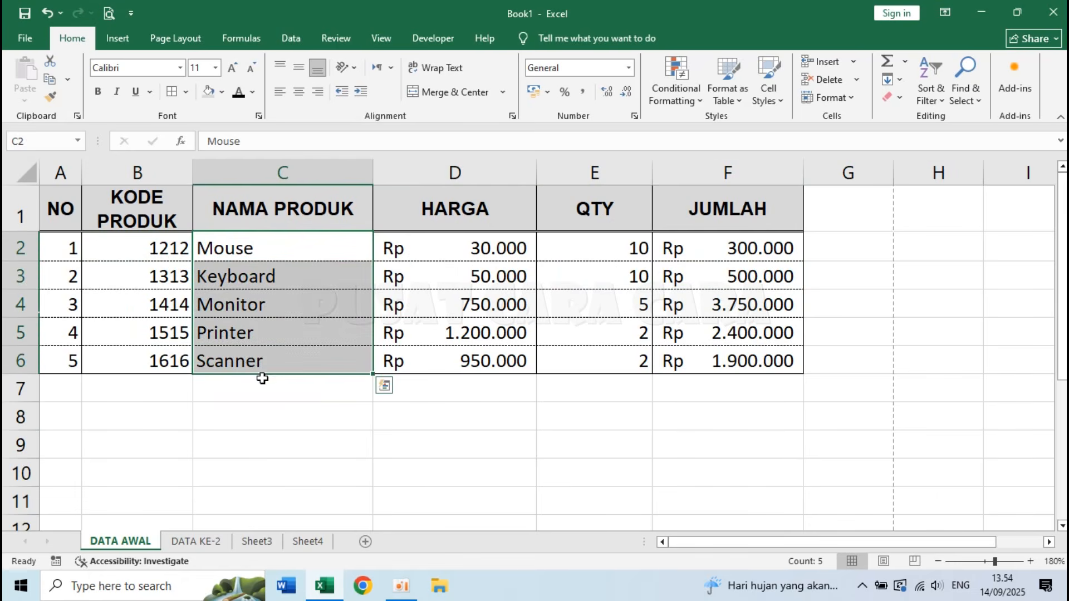
pyautogui.click(257, 390)
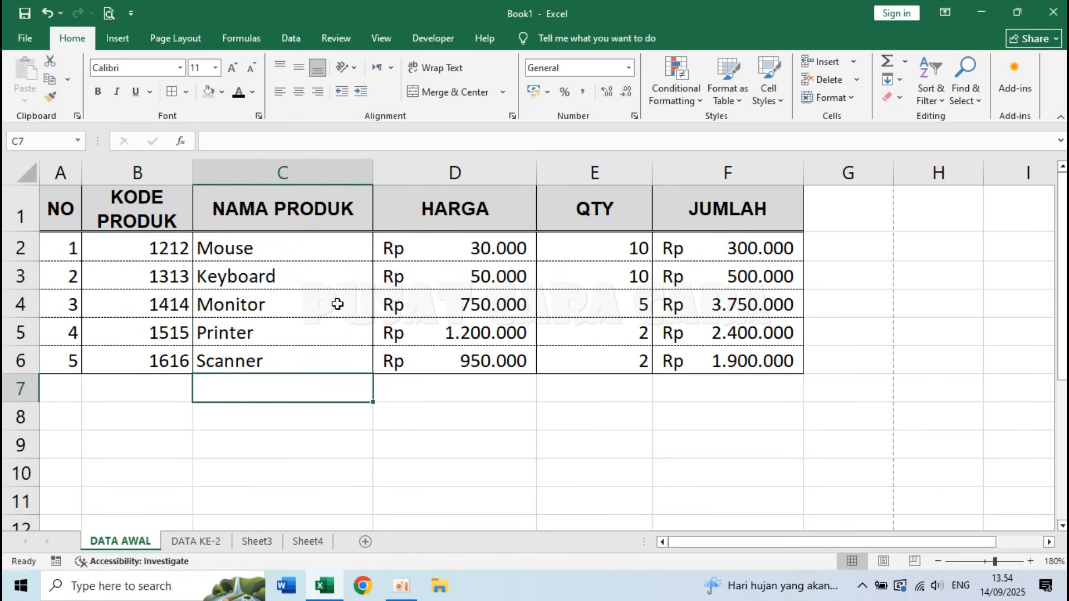
# Step: Start a custom sort of the product table A1:F6 and choose NAMA PRODUK as the sort column
pyautogui.moveTo(59, 207); pyautogui.dragTo(722, 363)
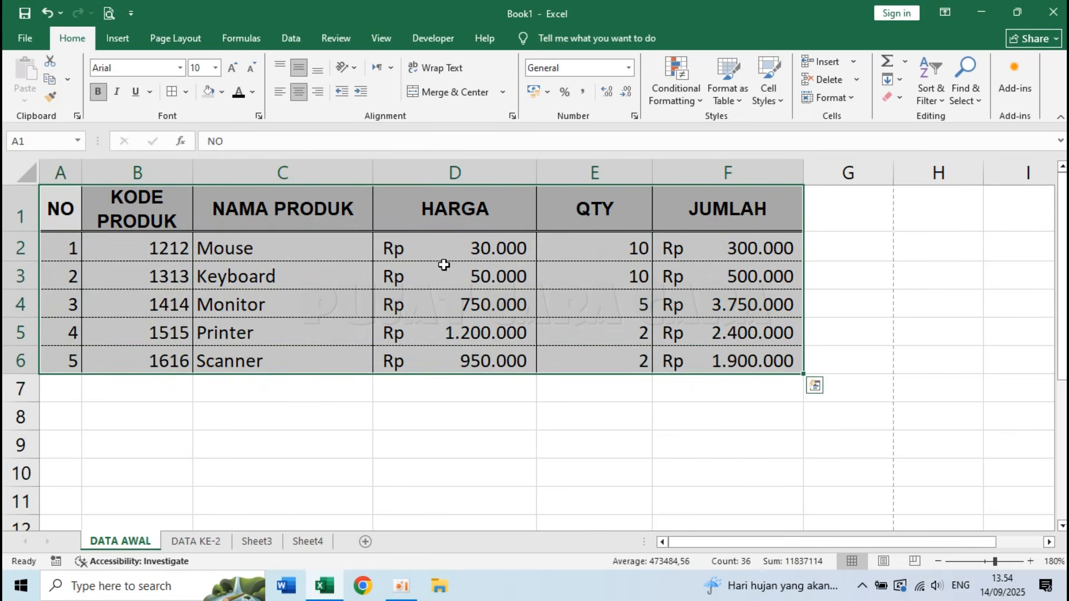
pyautogui.click(288, 38)
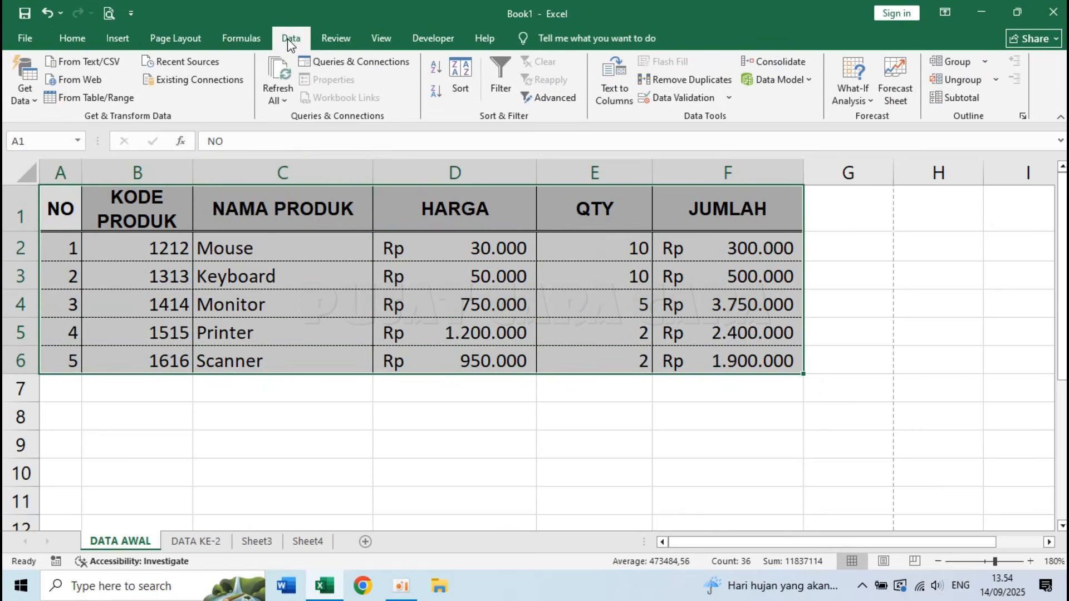
pyautogui.click(469, 80)
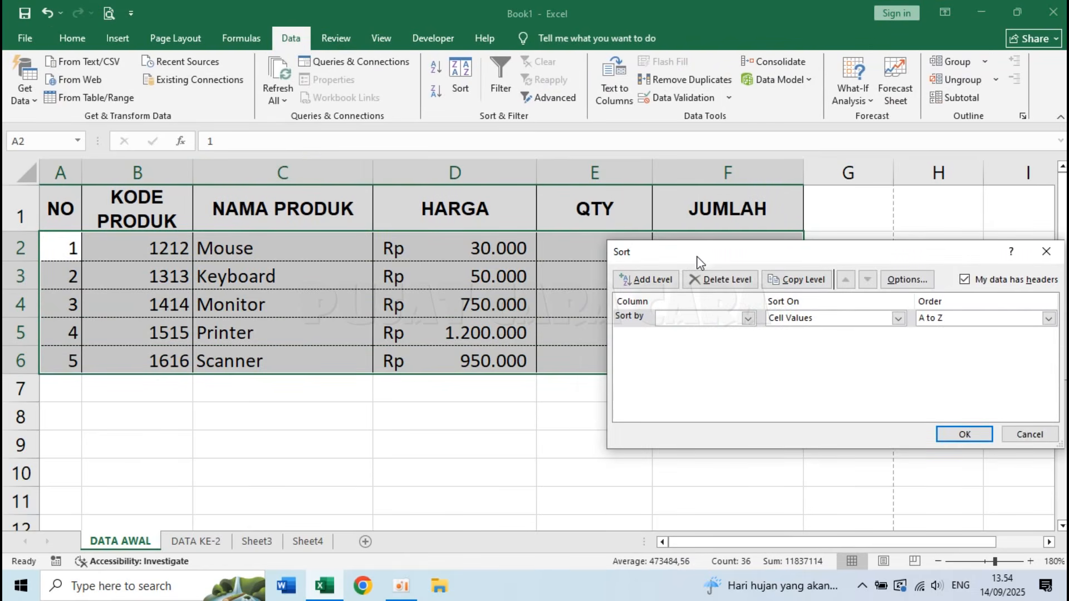
pyautogui.moveTo(701, 256); pyautogui.dragTo(516, 300)
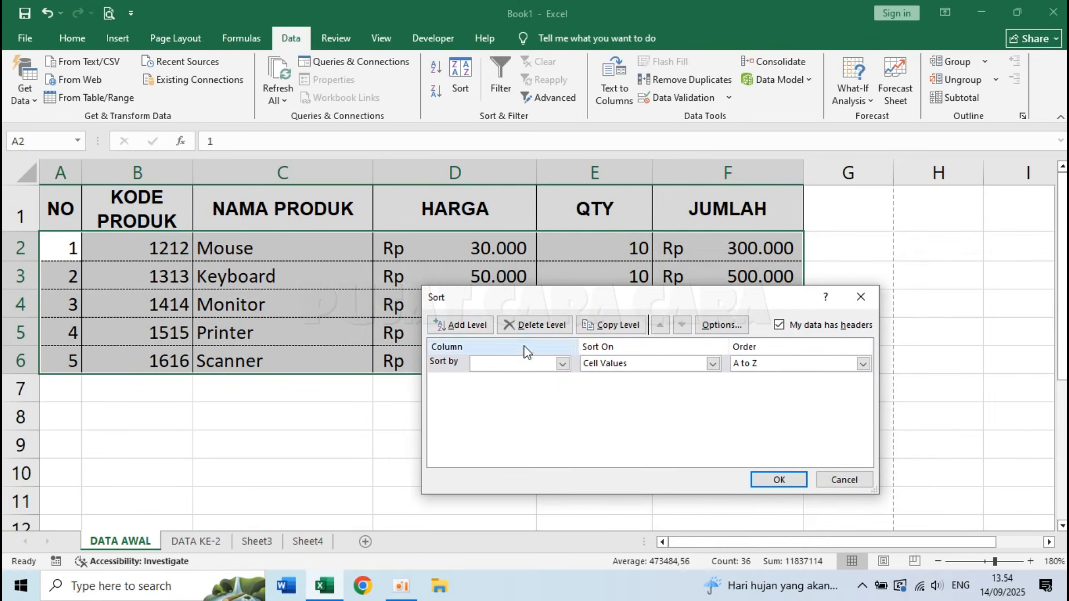
pyautogui.click(562, 363)
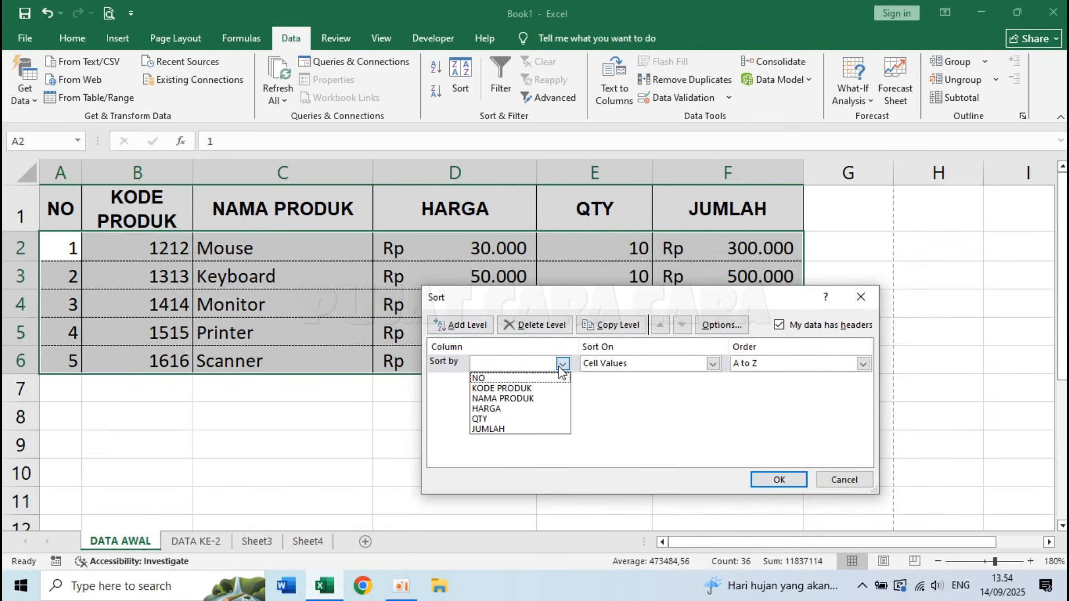
pyautogui.click(533, 398)
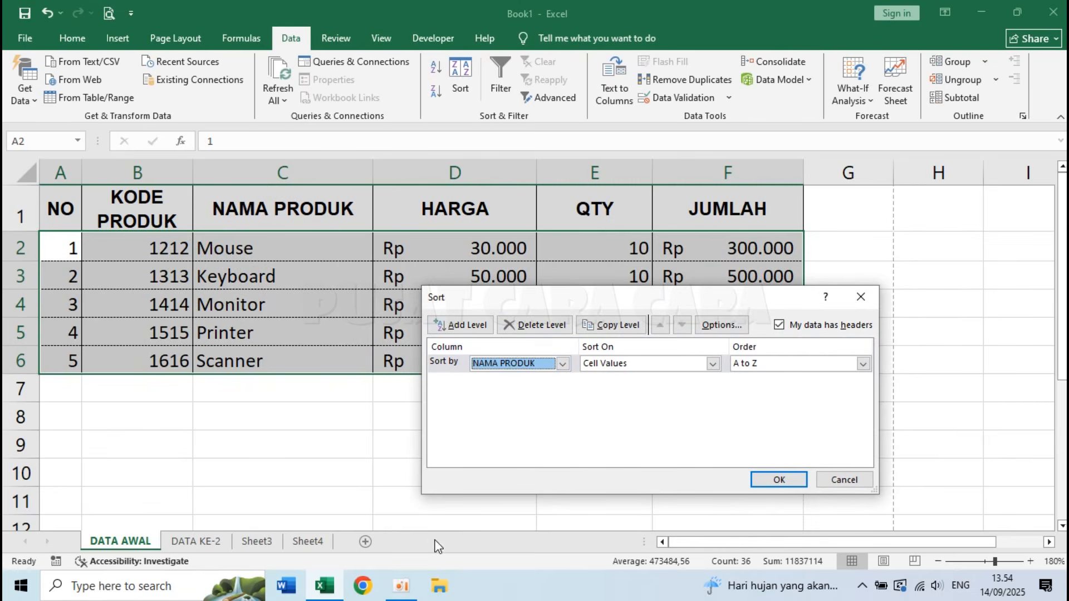
# Step: Apply the NAMA PRODUK sort in A to Z order and check the resulting sequence of product names
pyautogui.click(783, 363)
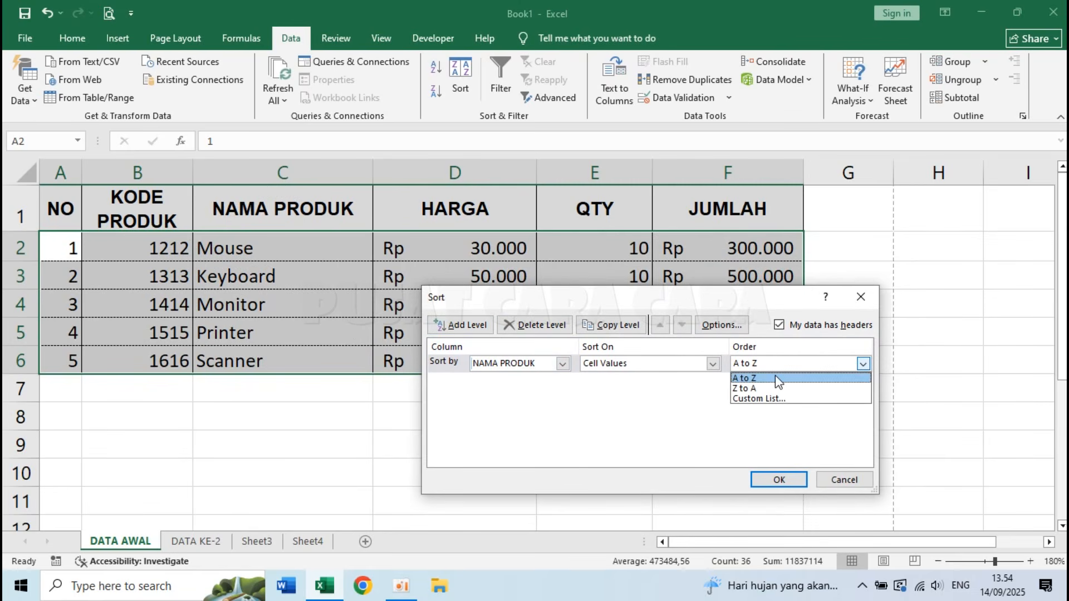
pyautogui.click(777, 379)
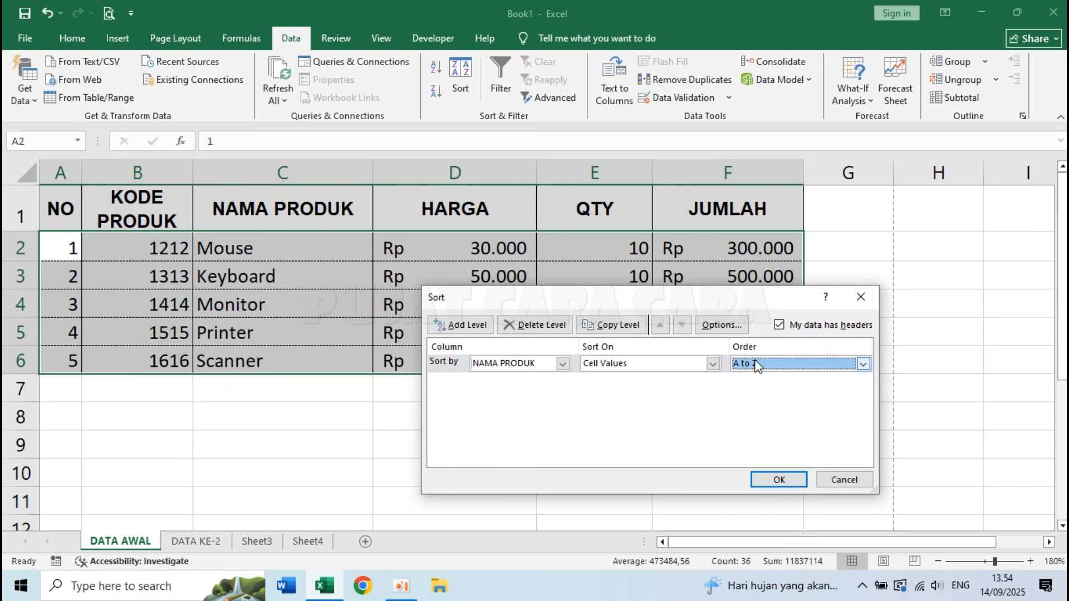
pyautogui.click(755, 362)
pyautogui.click(764, 387)
pyautogui.click(760, 363)
pyautogui.click(760, 373)
pyautogui.click(779, 480)
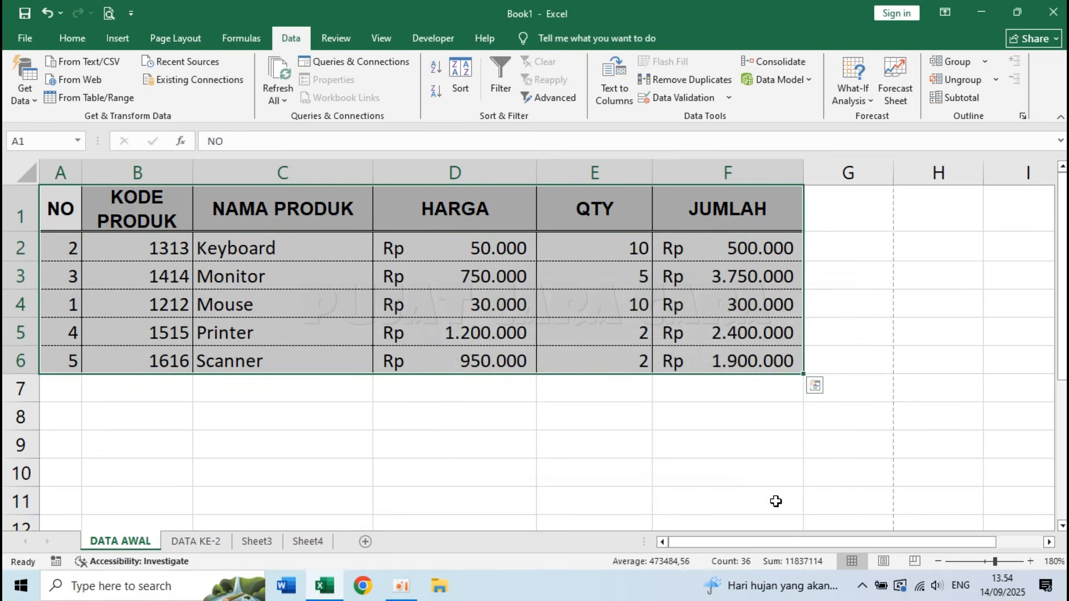
pyautogui.click(209, 248)
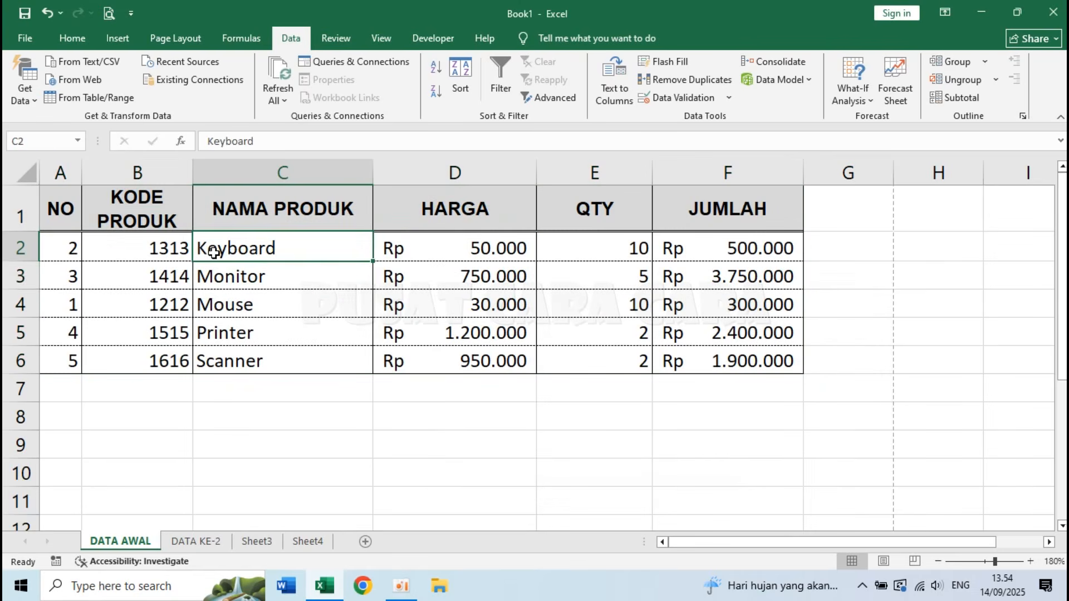
pyautogui.click(210, 278)
pyautogui.click(215, 308)
pyautogui.click(221, 334)
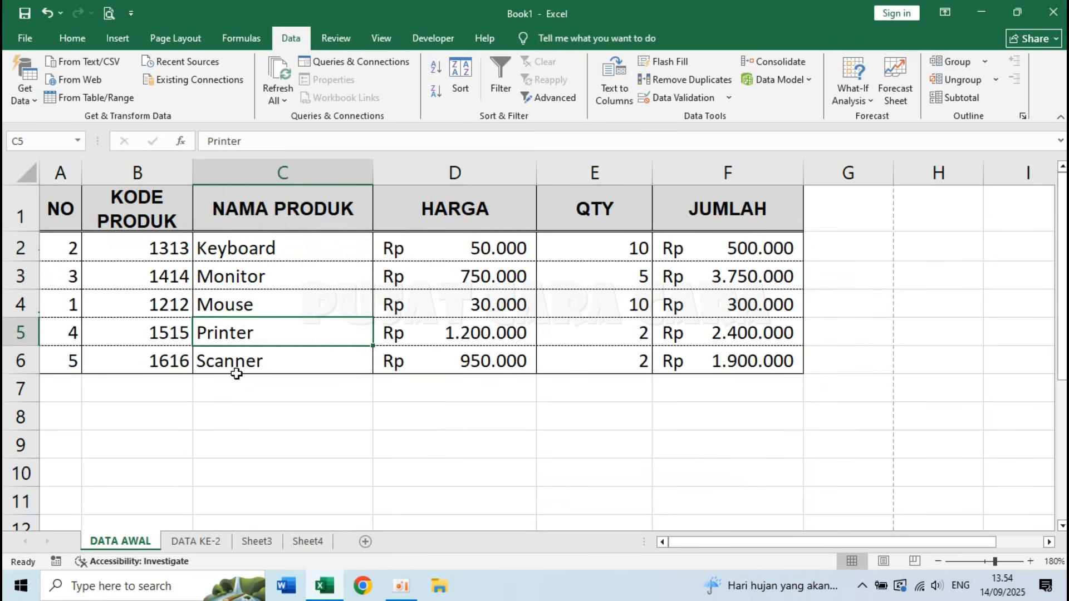
pyautogui.click(237, 372)
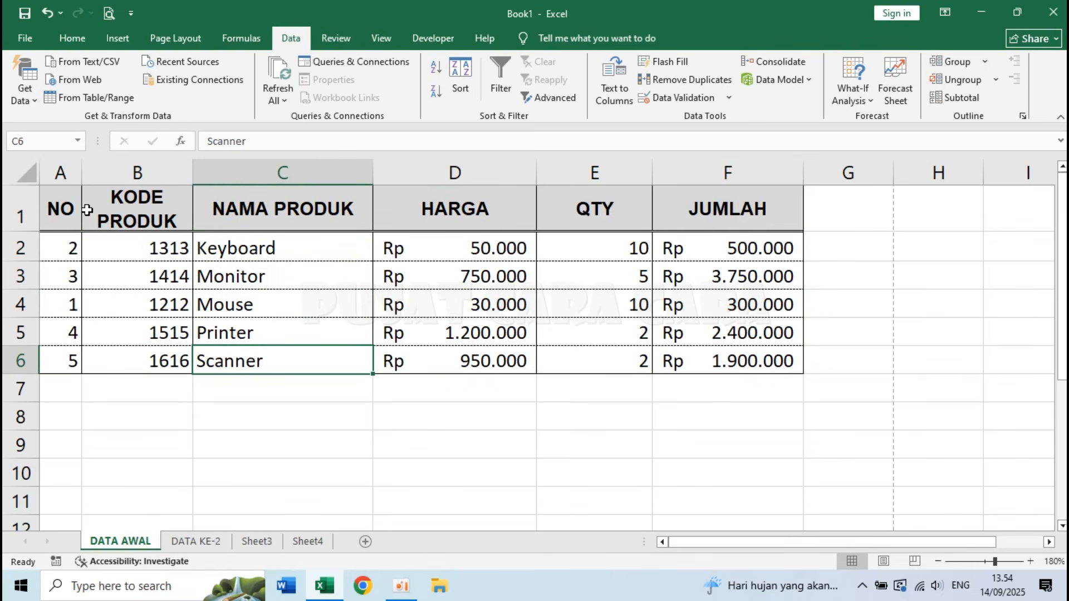
# Step: Sort the product table A1:F6 by JUMLAH from Largest to Smallest and check the JUMLAH values
pyautogui.click(68, 210)
pyautogui.moveTo(67, 211); pyautogui.dragTo(709, 363)
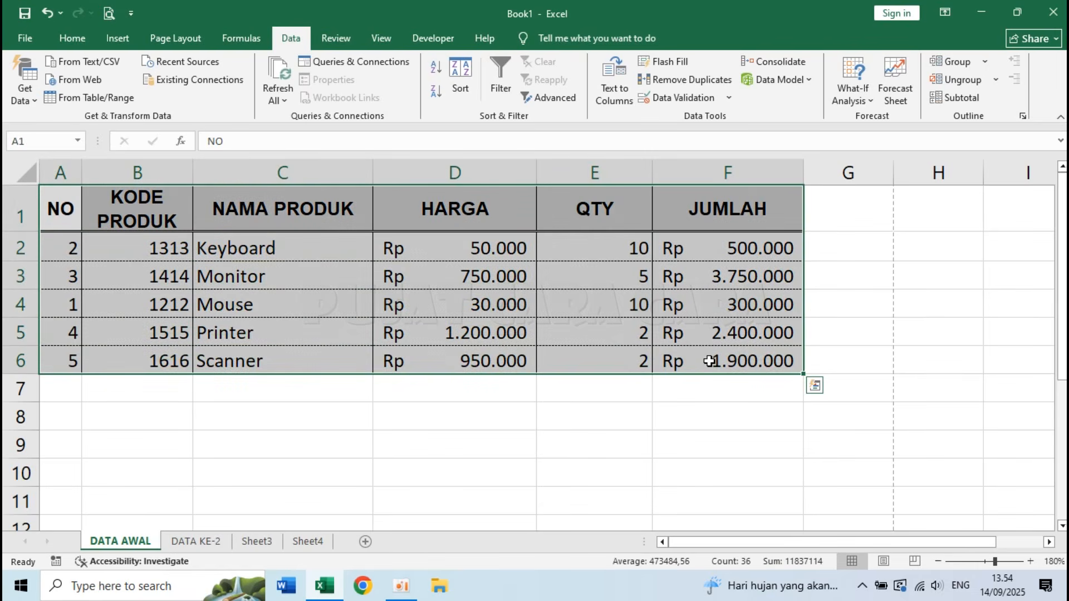
pyautogui.click(459, 86)
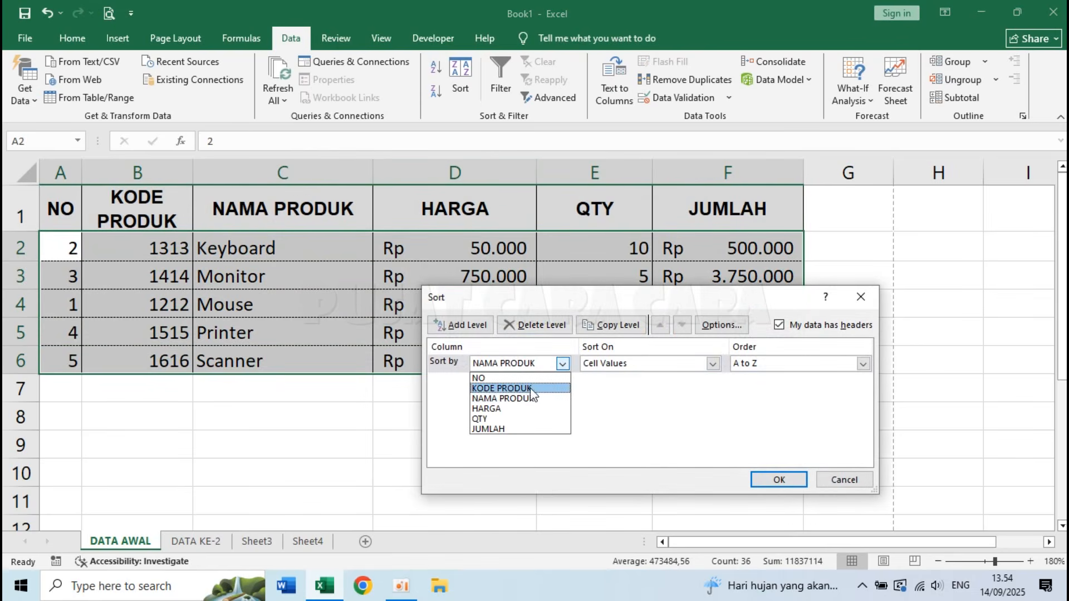
pyautogui.click(509, 428)
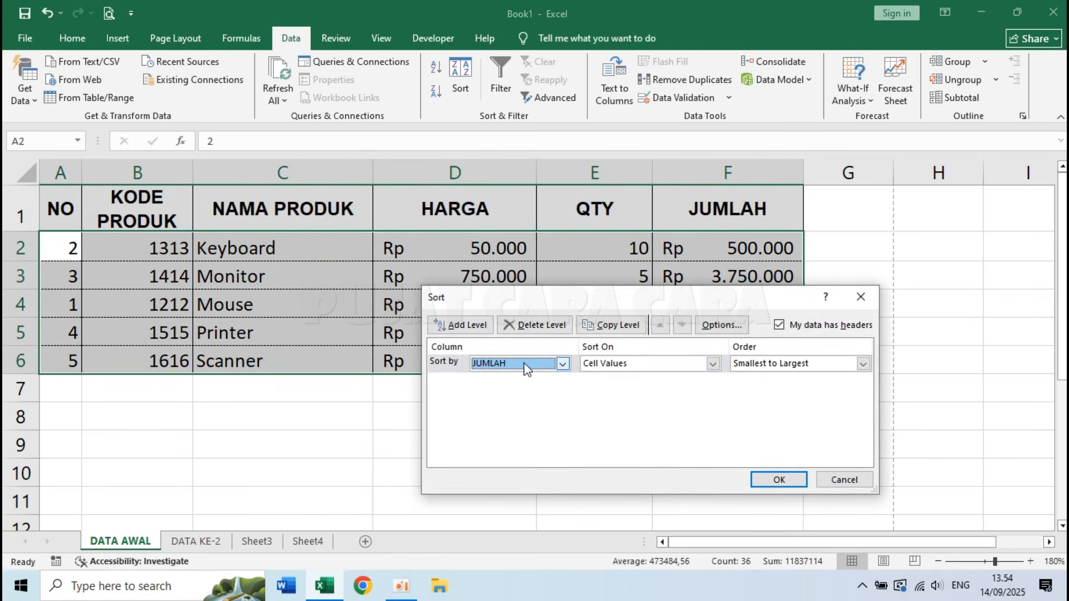
pyautogui.click(809, 363)
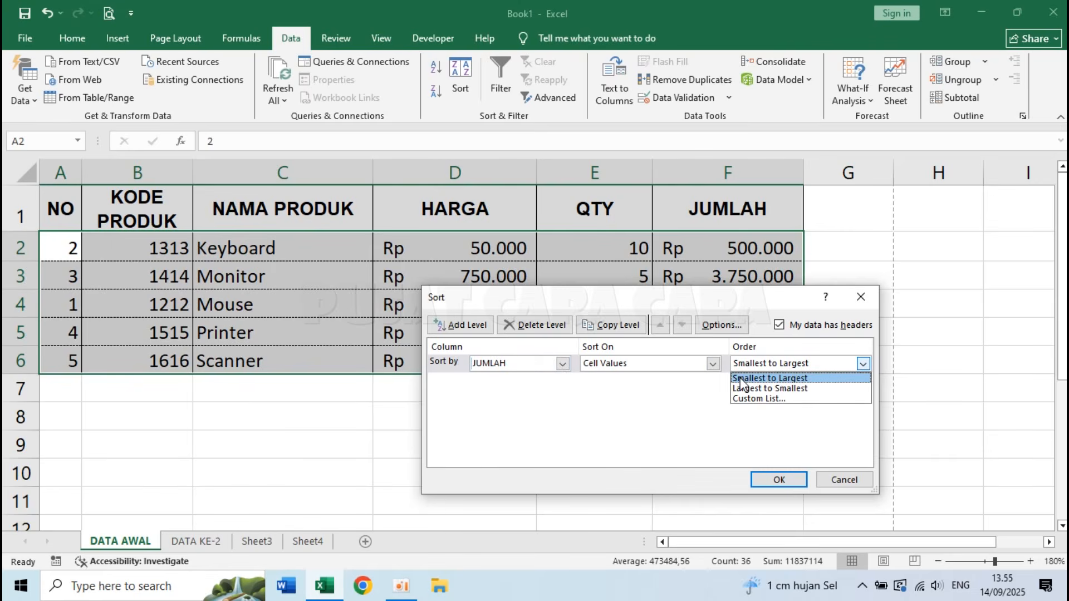
pyautogui.click(774, 389)
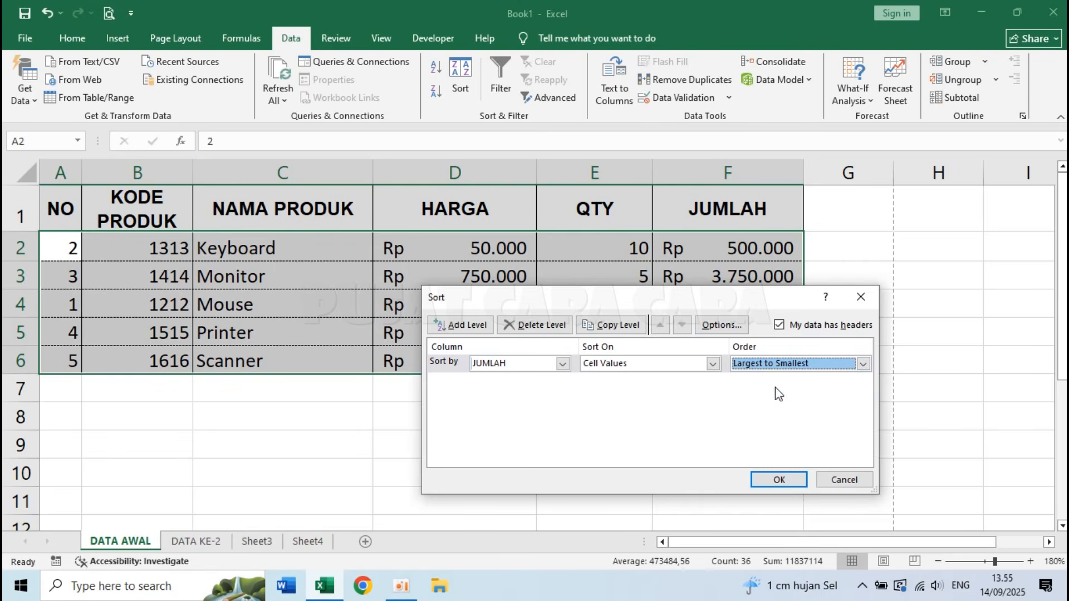
pyautogui.click(780, 477)
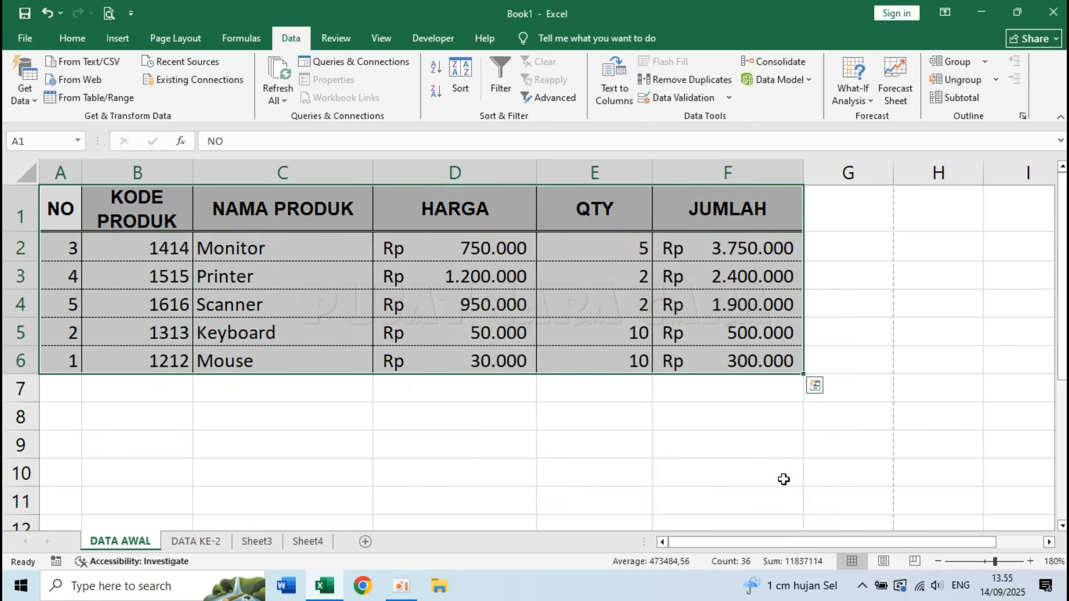
pyautogui.click(771, 466)
pyautogui.click(731, 257)
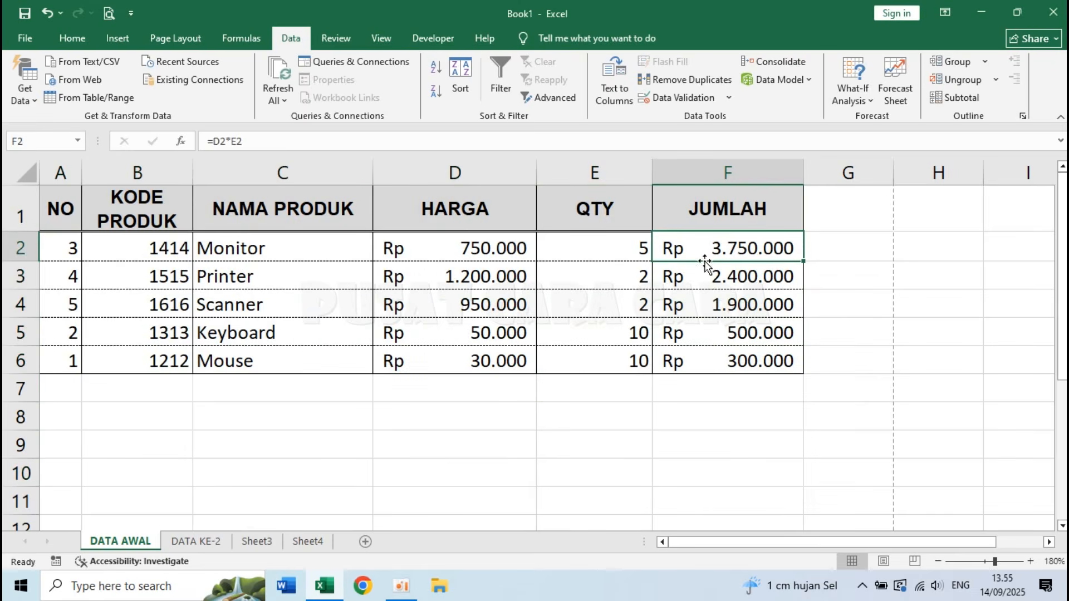
pyautogui.click(728, 281)
pyautogui.click(728, 303)
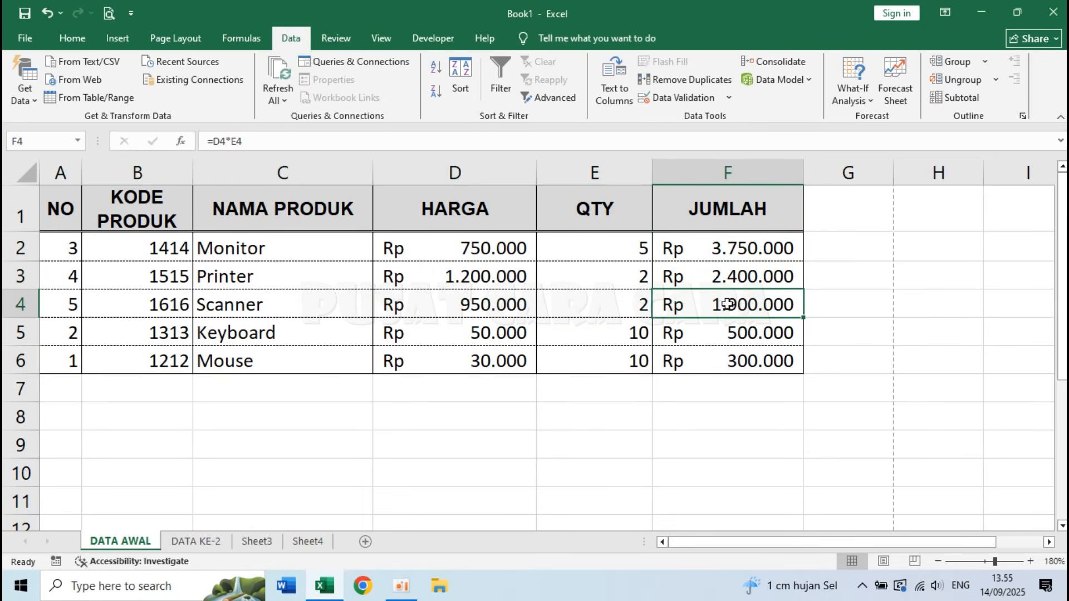
pyautogui.click(746, 364)
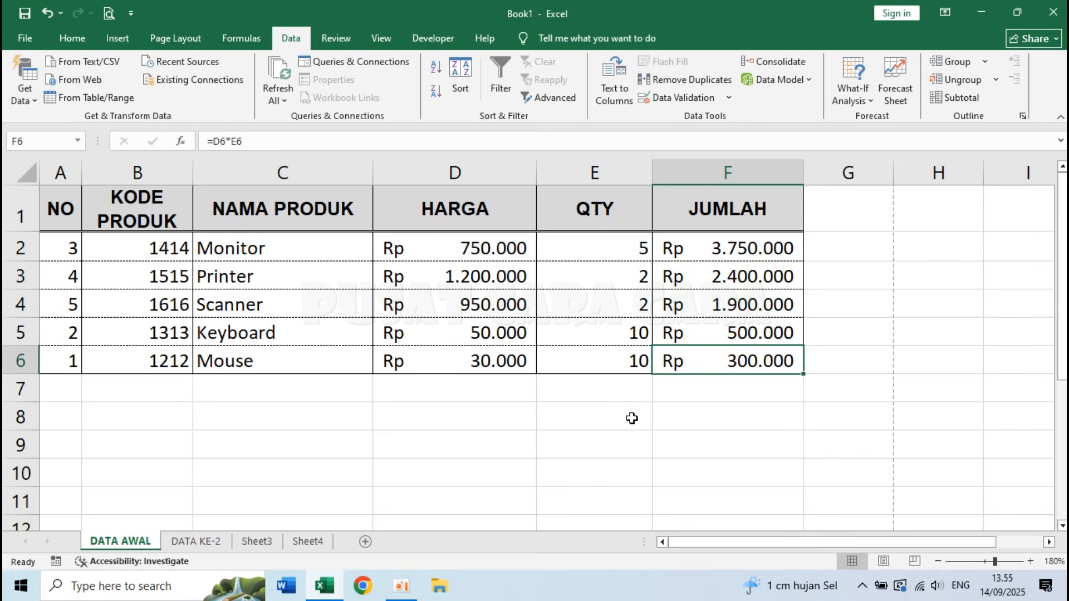
# Step: Undo both the JUMLAH sort and the NAMA PRODUK sort of the product table
pyautogui.hotkey('ctrl', 'z')
pyautogui.hotkey('ctrl', 'y')
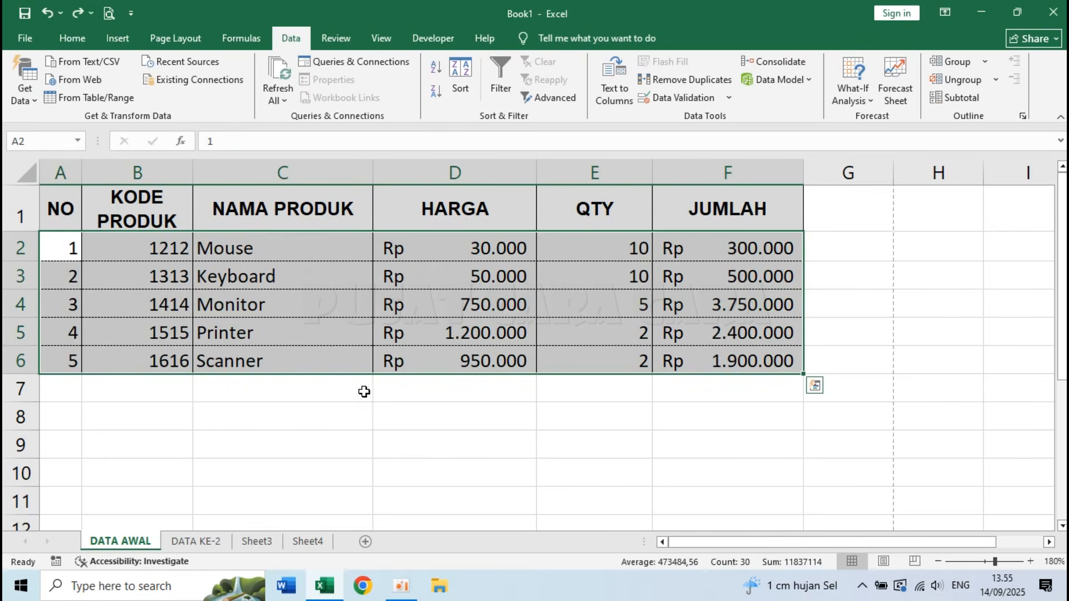
pyautogui.click(320, 394)
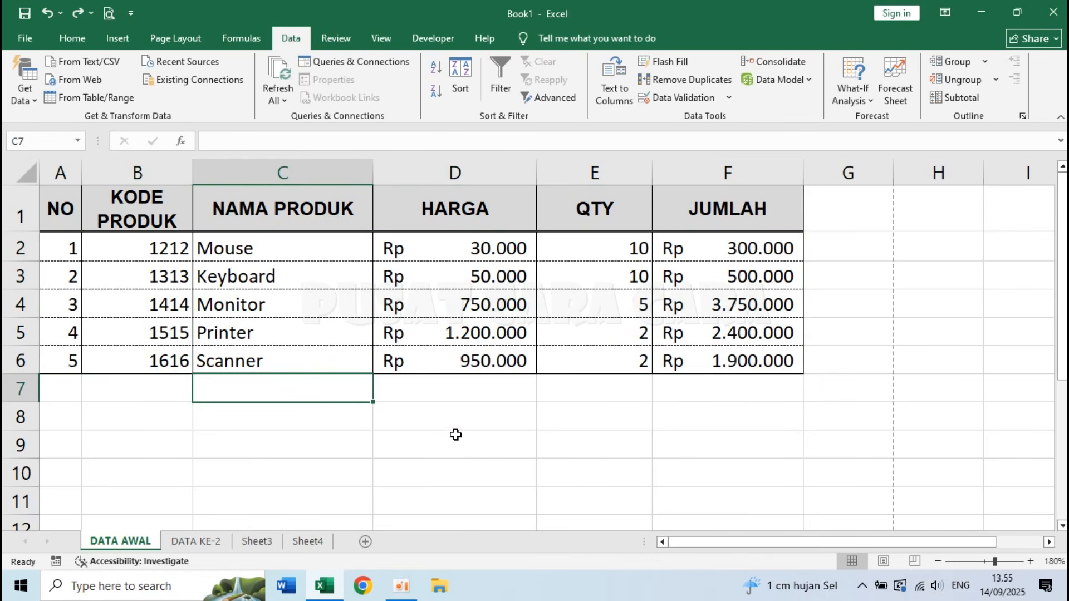
pyautogui.click(494, 410)
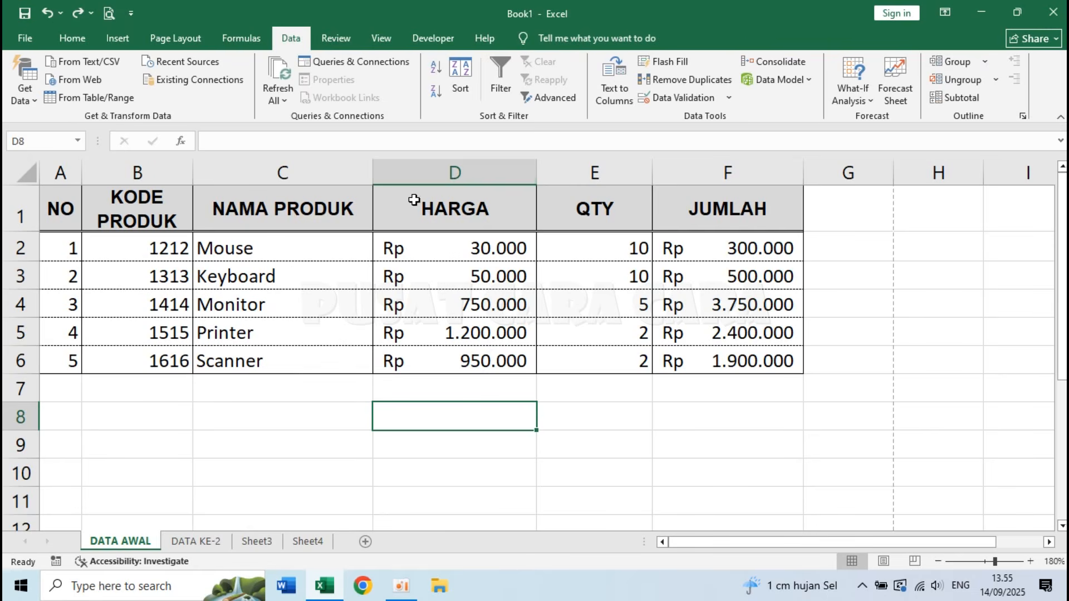
# Step: Examine the adjacent NAMA PRODUK and HARGA columns and their headers in the product table
pyautogui.click(403, 173)
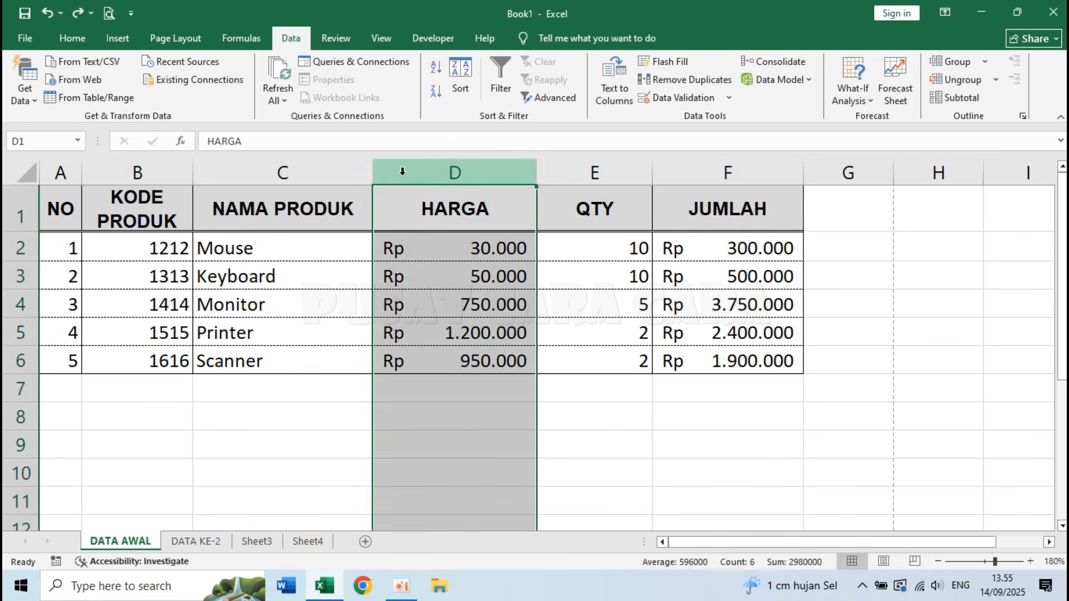
pyautogui.click(457, 438)
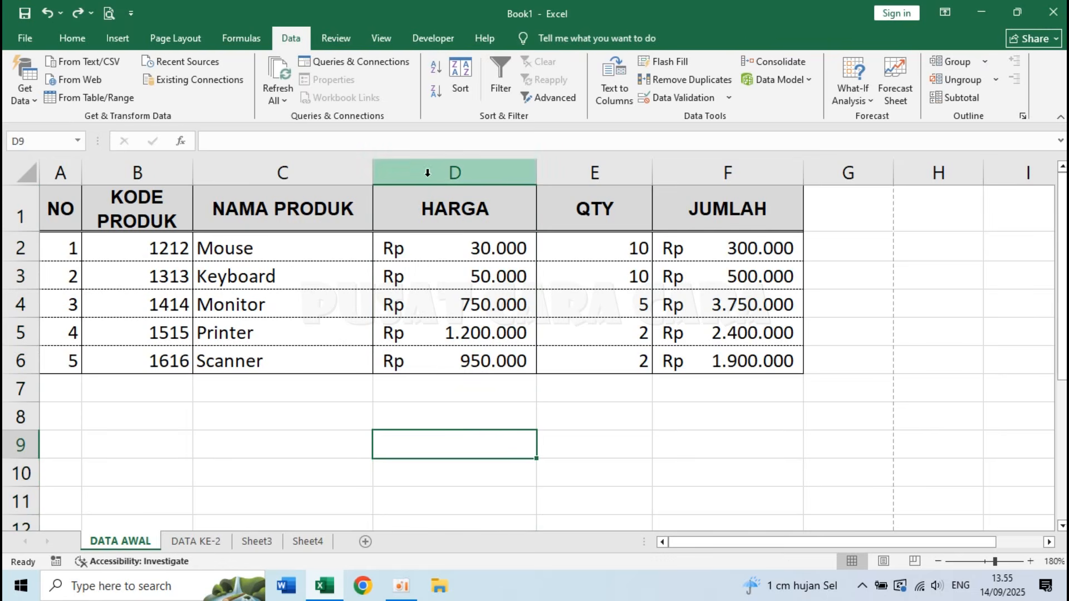
pyautogui.click(325, 396)
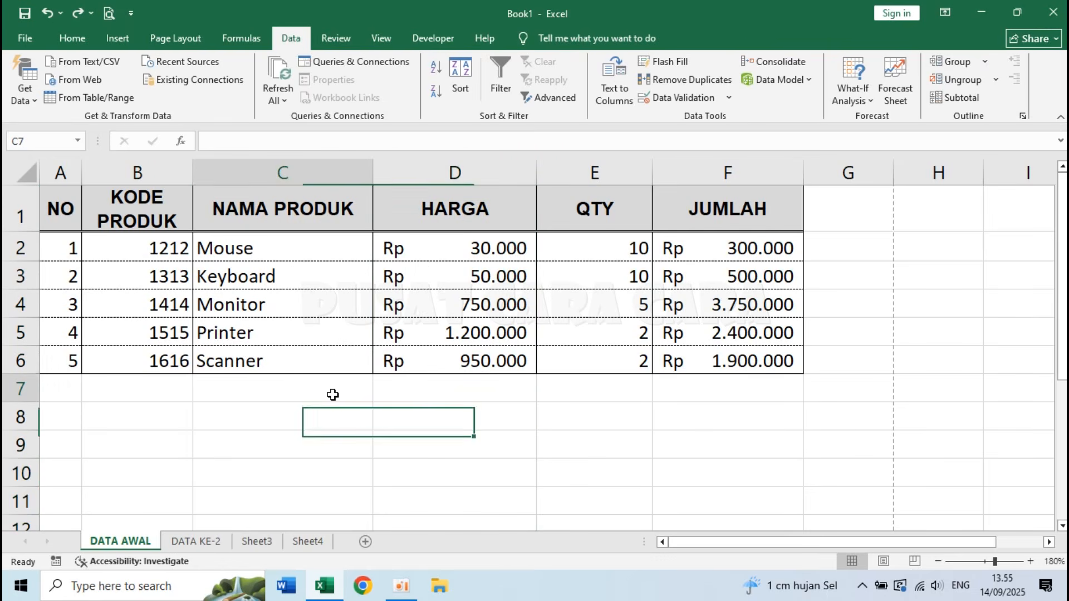
pyautogui.click(434, 167)
pyautogui.click(362, 310)
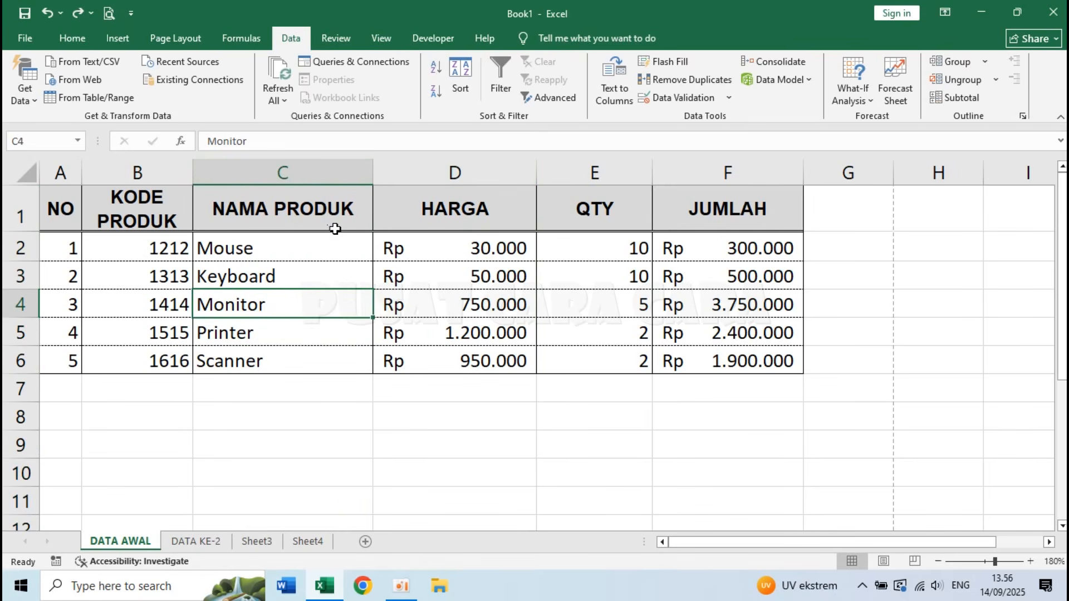
pyautogui.click(333, 173)
pyautogui.click(420, 174)
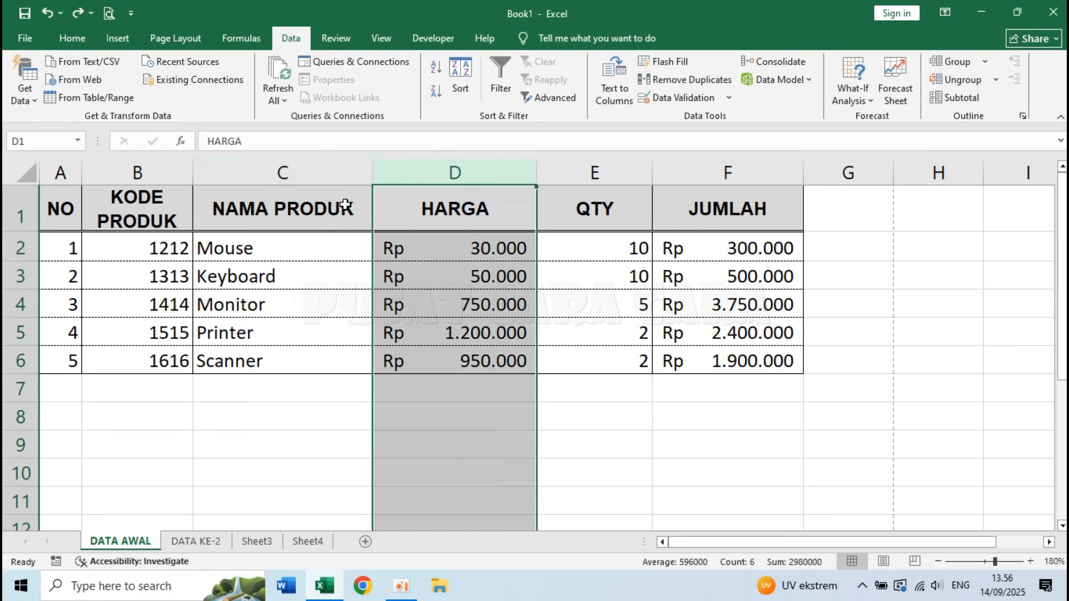
pyautogui.click(323, 208)
pyautogui.click(422, 210)
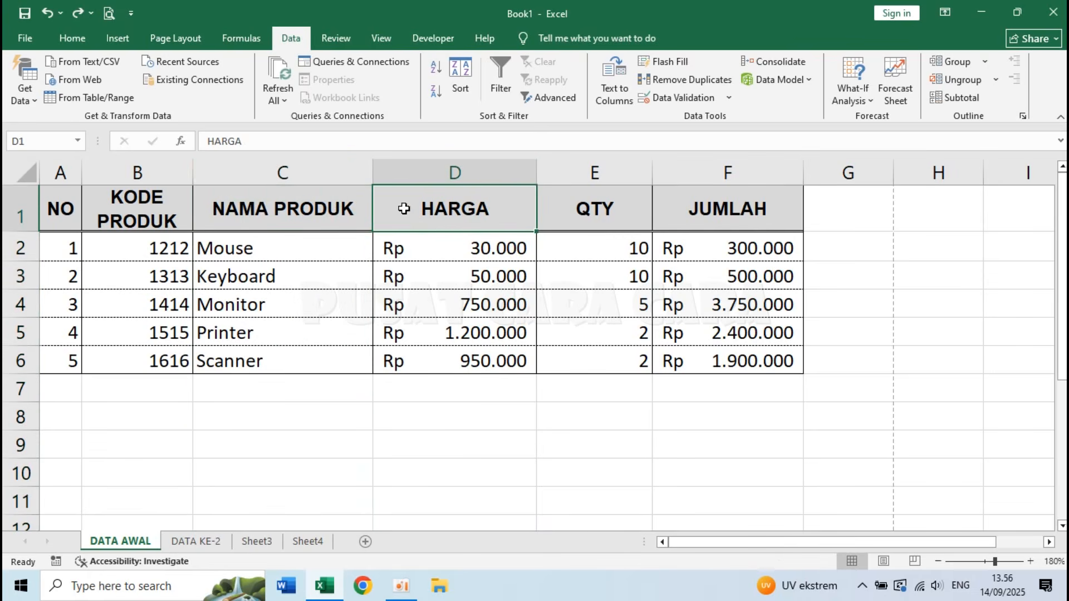
# Step: Insert a new column between NAMA PRODUK and HARGA and enter the header JENIS in cell D1
pyautogui.rightClick(421, 170)
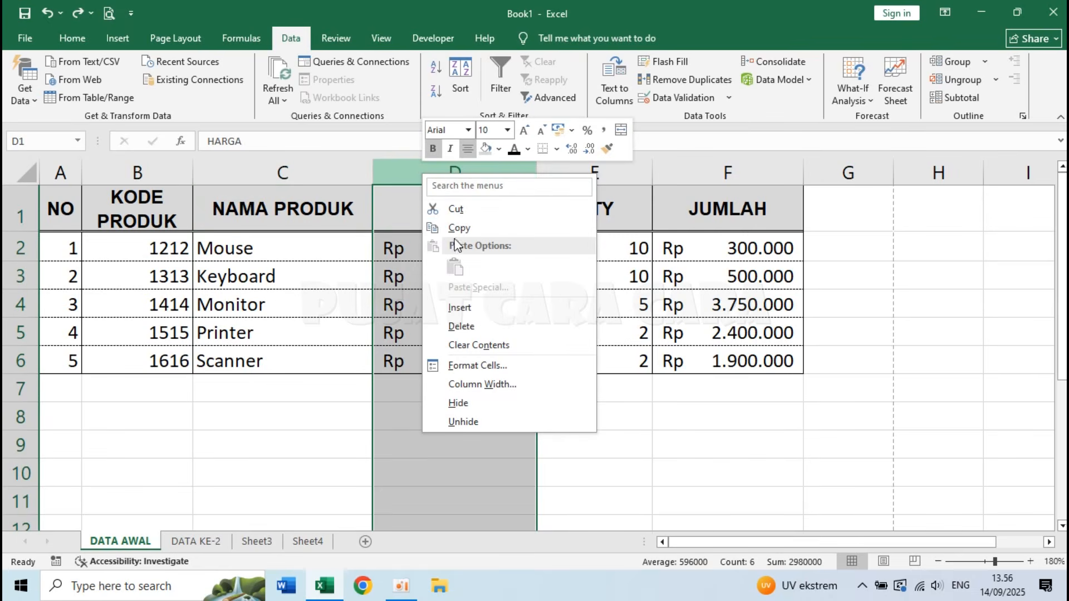
pyautogui.click(482, 308)
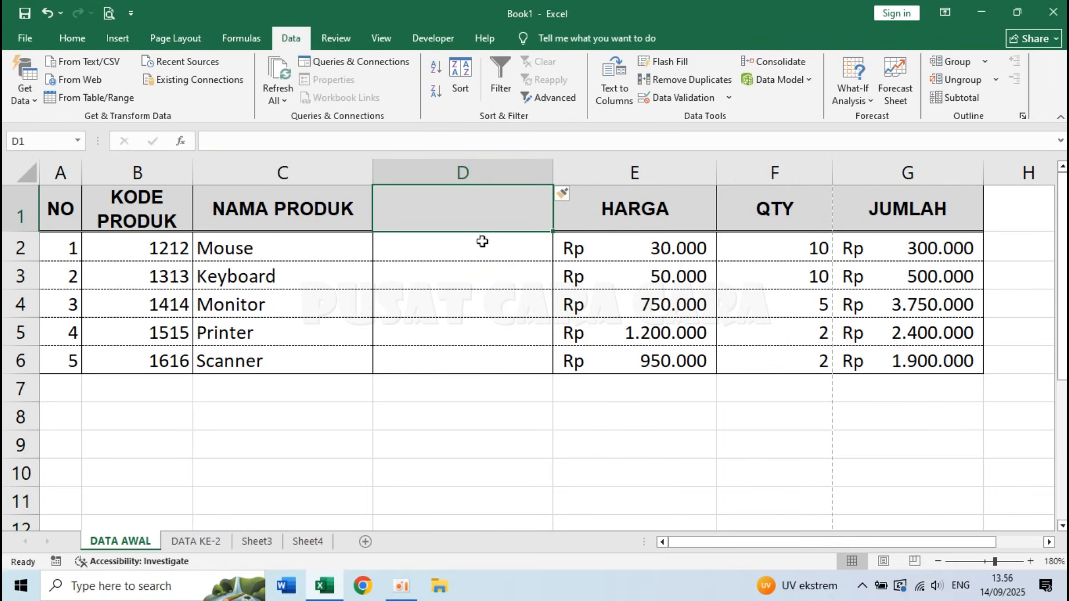
pyautogui.write('JENIS')
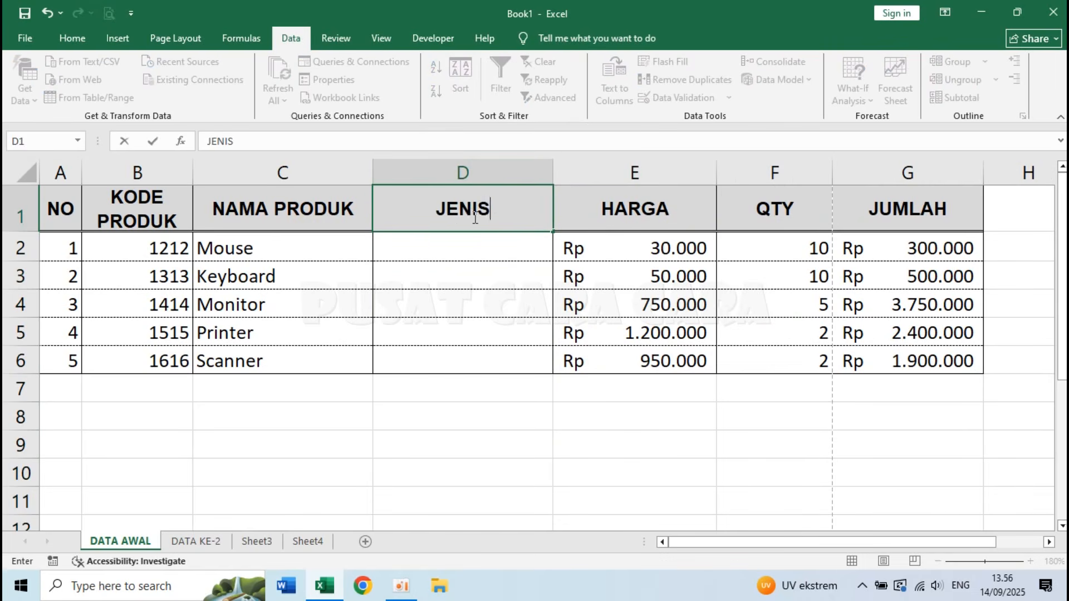
pyautogui.press('Return')
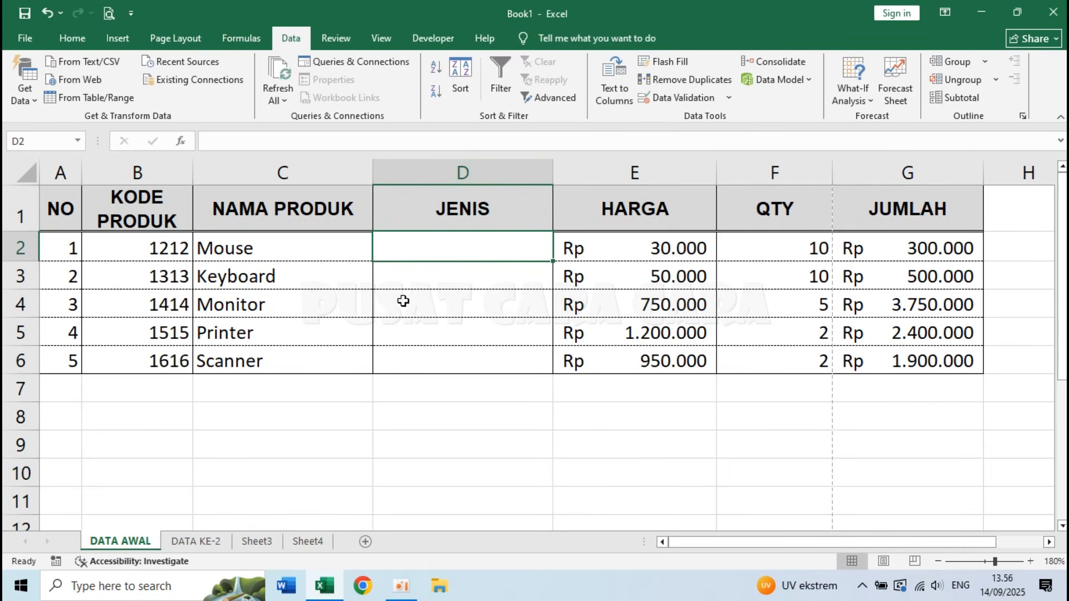
# Step: Fill the JENIS column with Input for Mouse, Input for Keyboard and Output for Monitor
pyautogui.write('I')
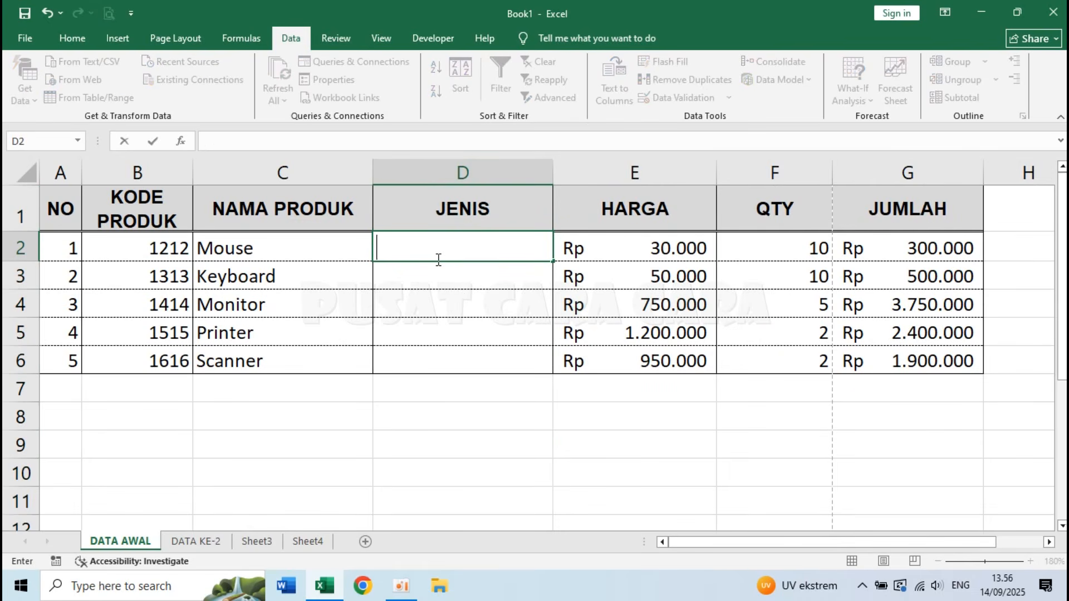
pyautogui.write('Input')
pyautogui.press('Return')
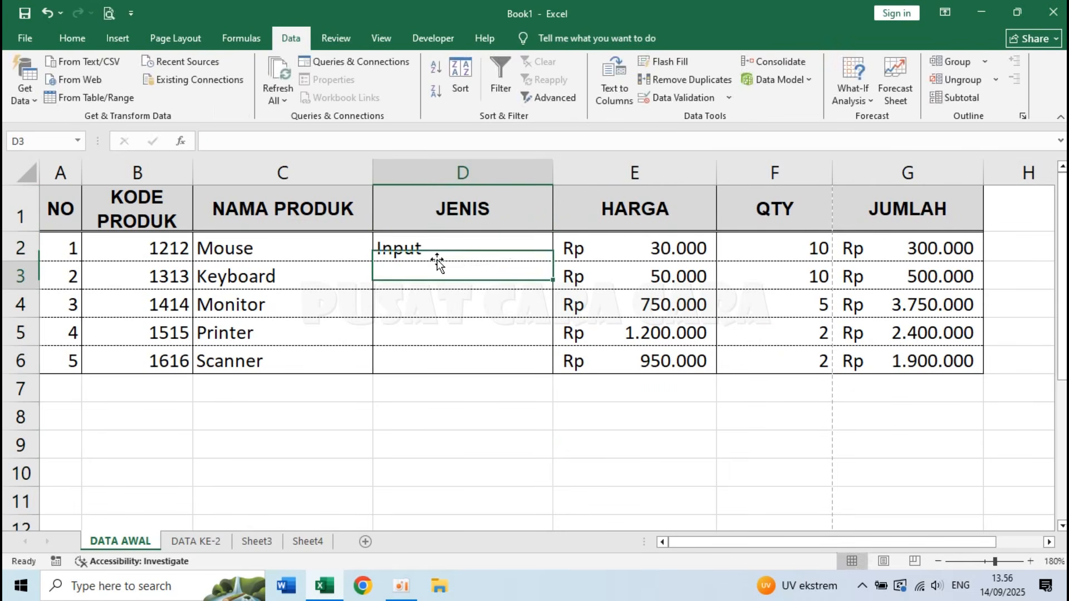
pyautogui.write('Input')
pyautogui.press('Return')
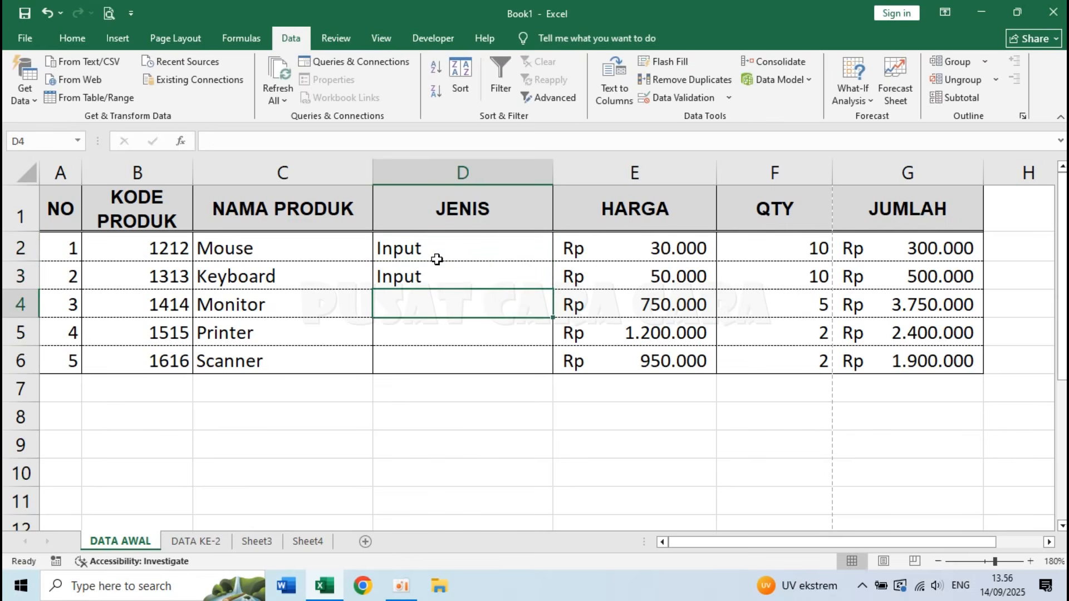
pyautogui.write('Output')
pyautogui.press('Return')
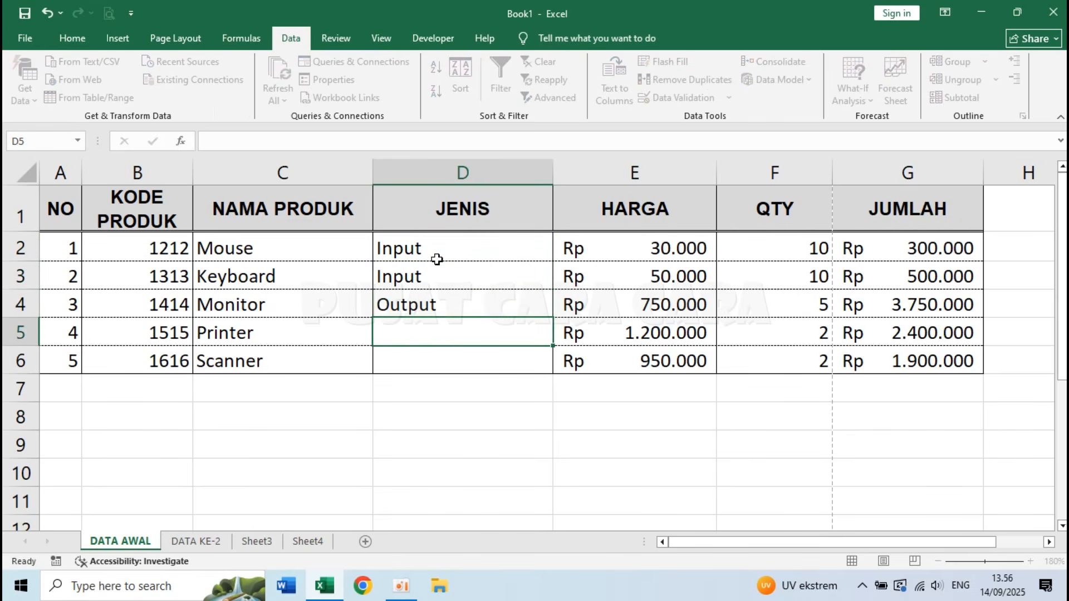
# Step: Enter Output as the JENIS of Printer and Input as the JENIS of Scanner
pyautogui.write('Poutput')
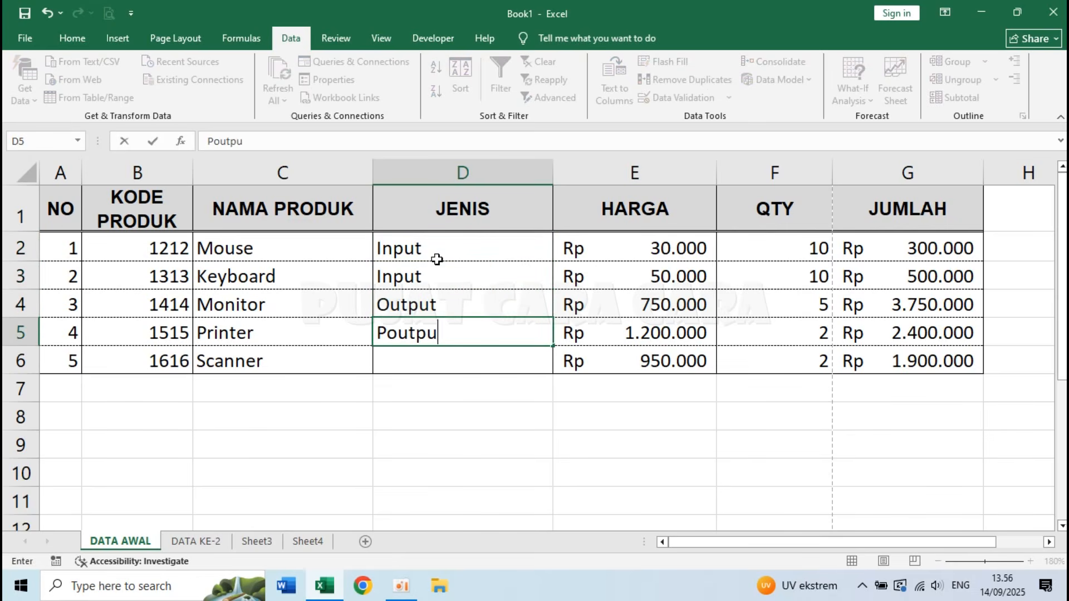
pyautogui.press('Return')
pyautogui.press('Return')
pyautogui.press('Up')
pyautogui.press('Up')
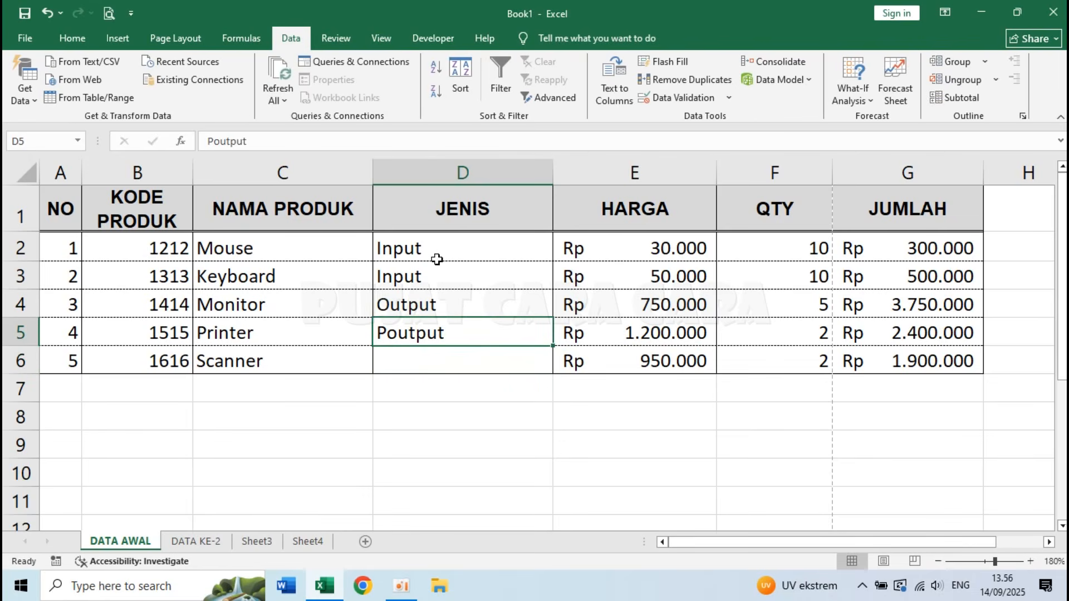
pyautogui.write('Output')
pyautogui.press('Return')
pyautogui.write('Input')
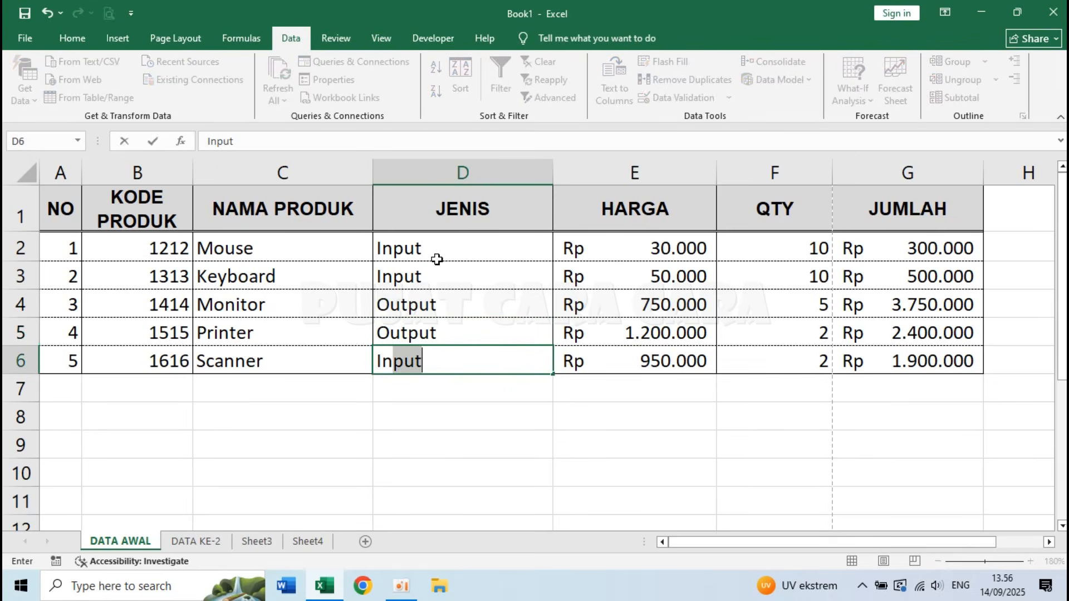
pyautogui.press('Return')
# Step: Narrow the JENIS column to fit its short entries more closely
pyautogui.moveTo(559, 172); pyautogui.dragTo(489, 174)
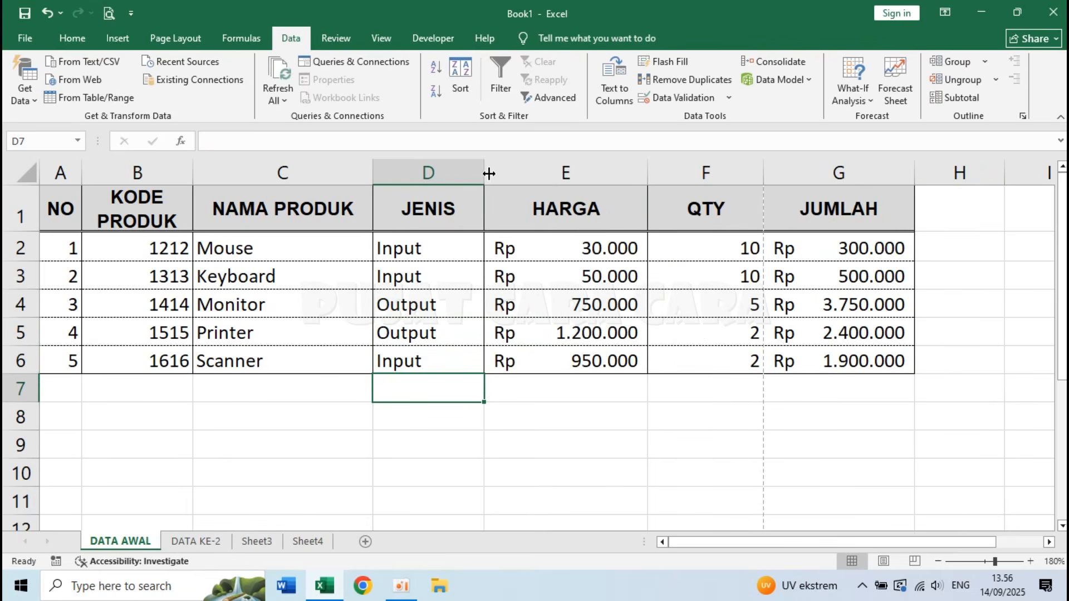
pyautogui.click(409, 162)
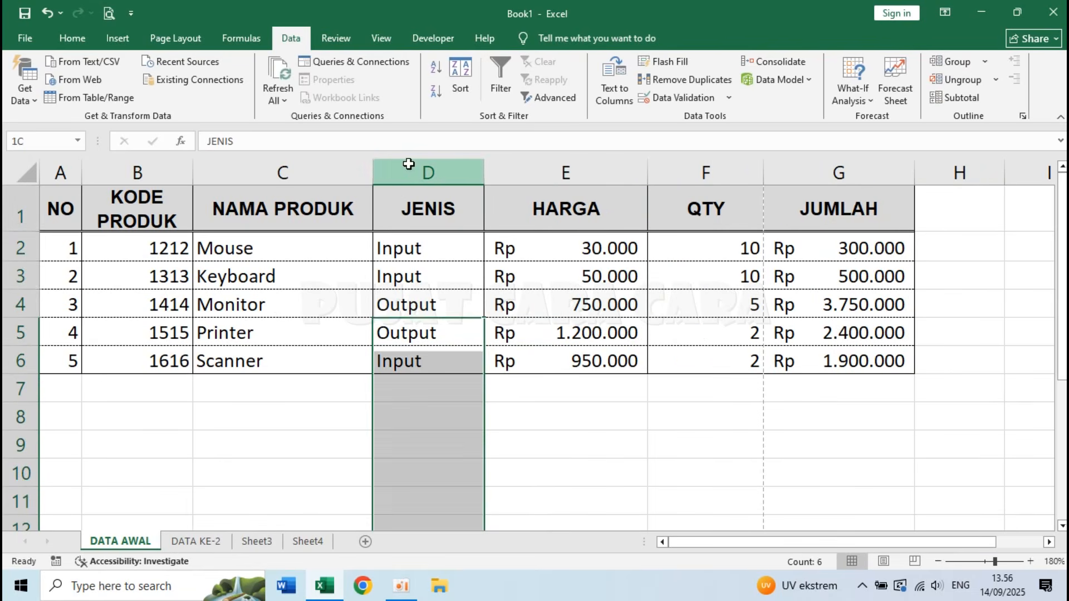
pyautogui.click(304, 418)
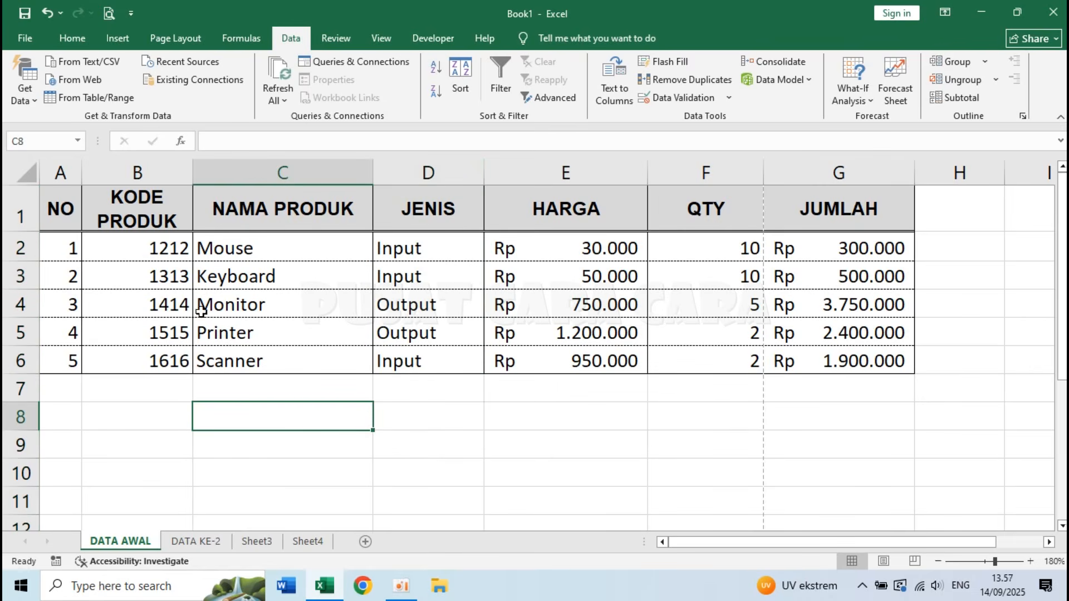
# Step: Insert three blank rows between the Monitor and Printer rows of the product table
pyautogui.click(251, 310)
pyautogui.click(246, 335)
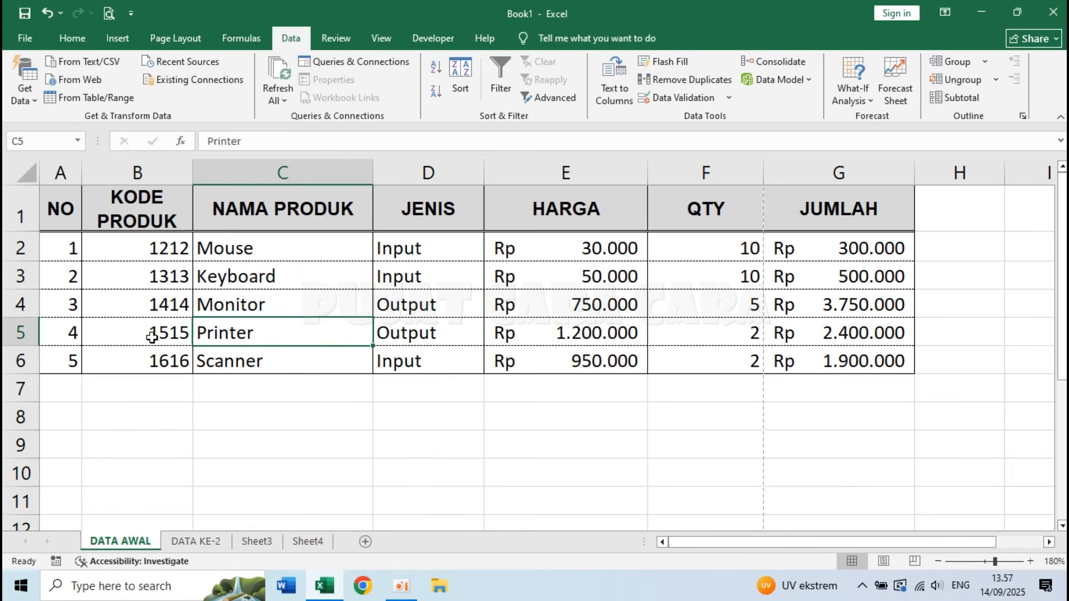
pyautogui.rightClick(21, 332)
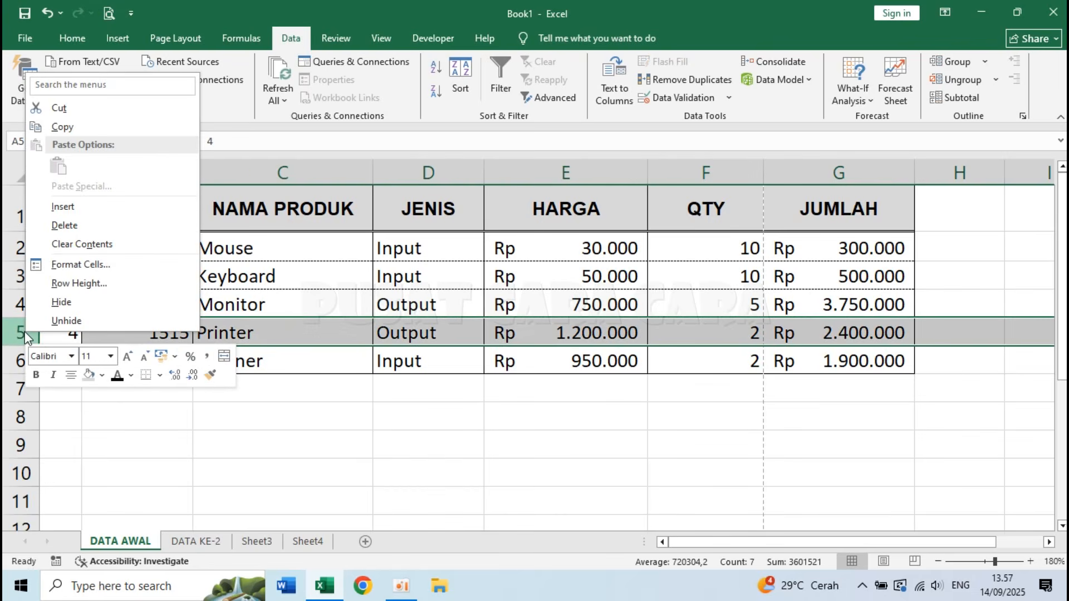
pyautogui.click(98, 209)
pyautogui.click(236, 334)
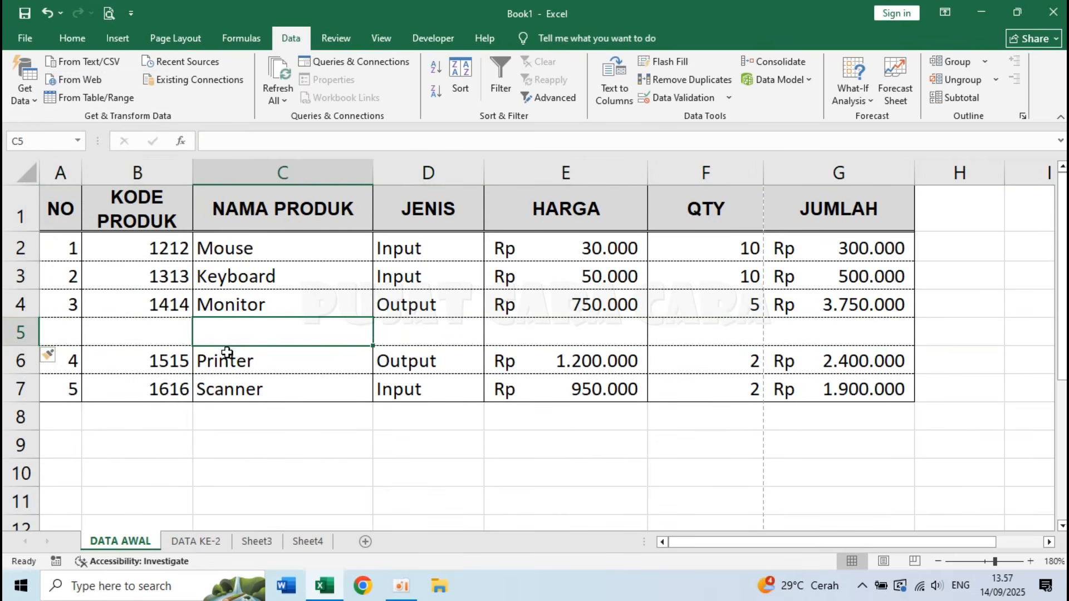
pyautogui.rightClick(20, 333)
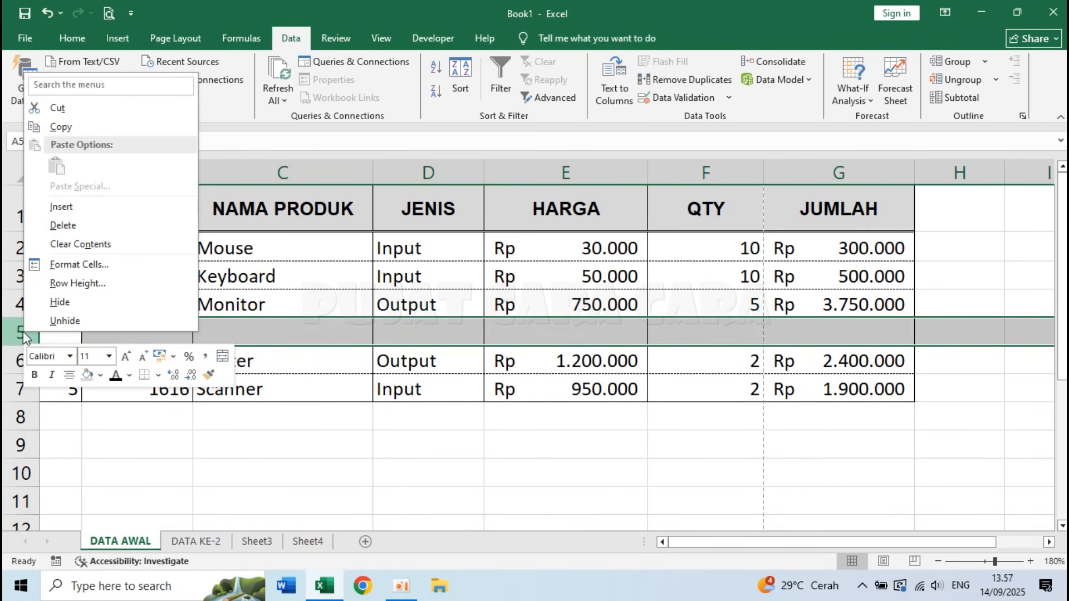
pyautogui.click(112, 206)
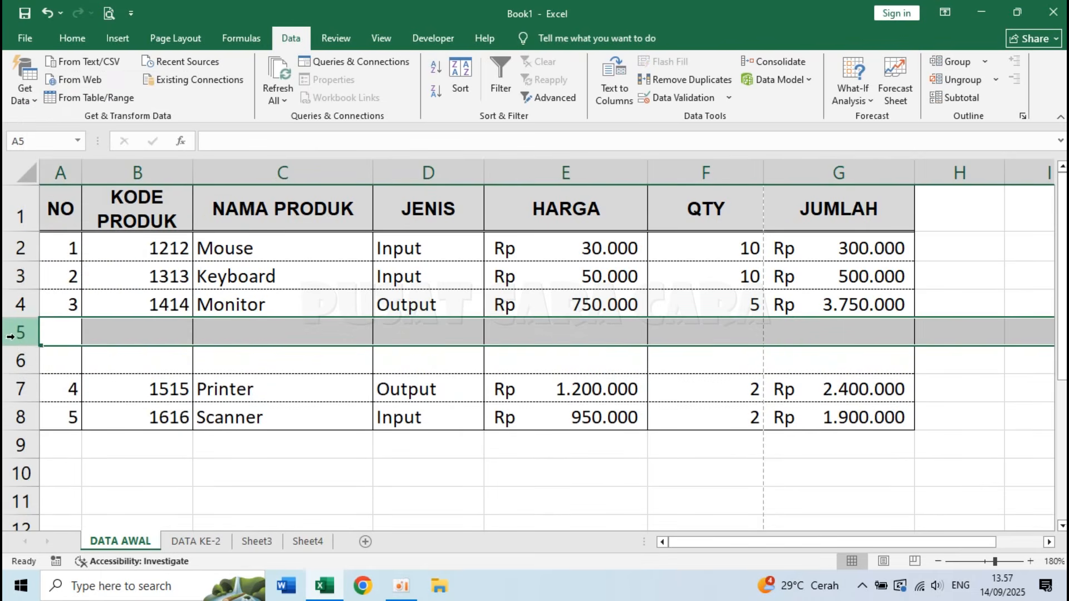
pyautogui.rightClick(12, 344)
pyautogui.click(122, 209)
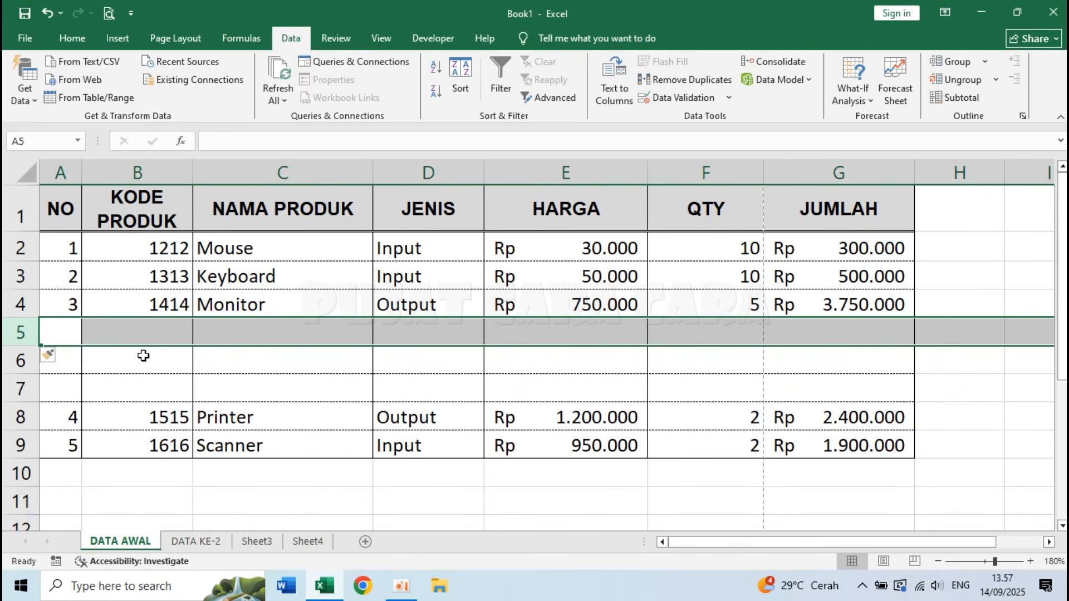
# Step: Examine the blank rows 5 to 7 and the table rows below them
pyautogui.click(141, 393)
pyautogui.click(305, 384)
pyautogui.click(437, 390)
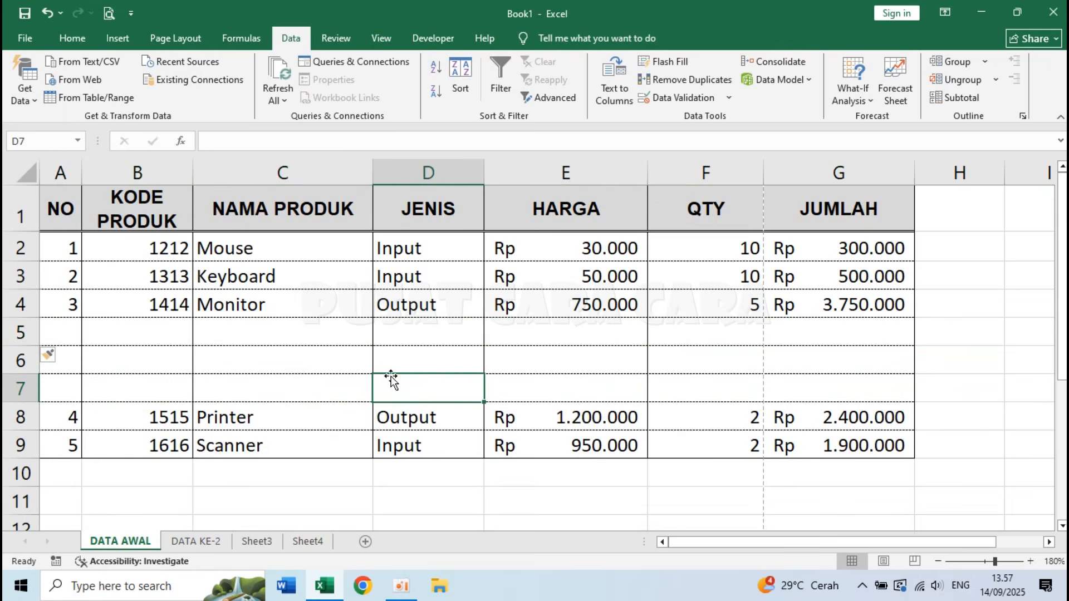
pyautogui.click(467, 473)
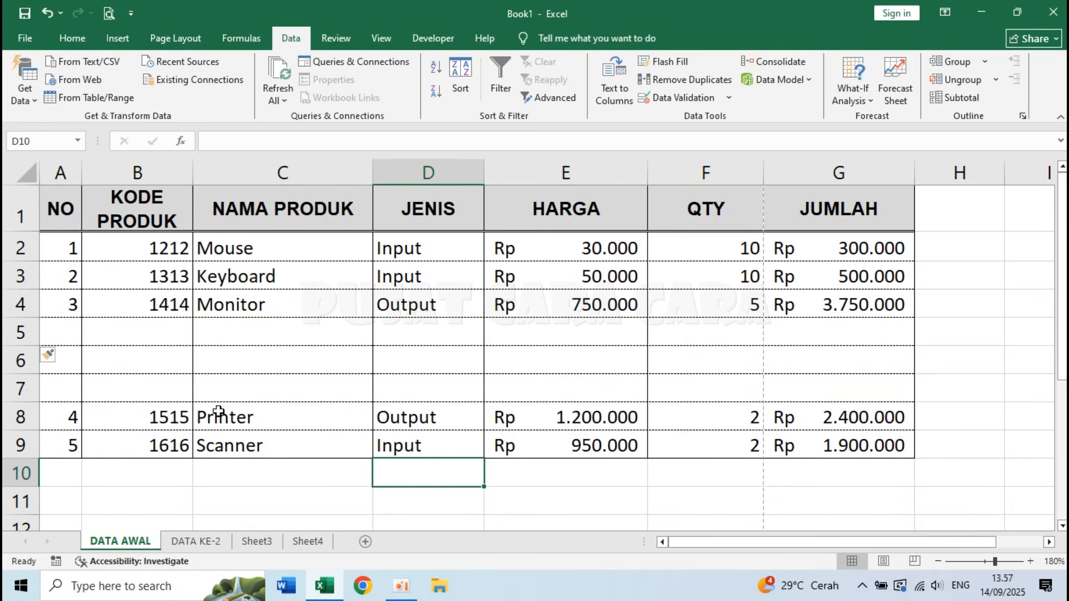
pyautogui.click(688, 444)
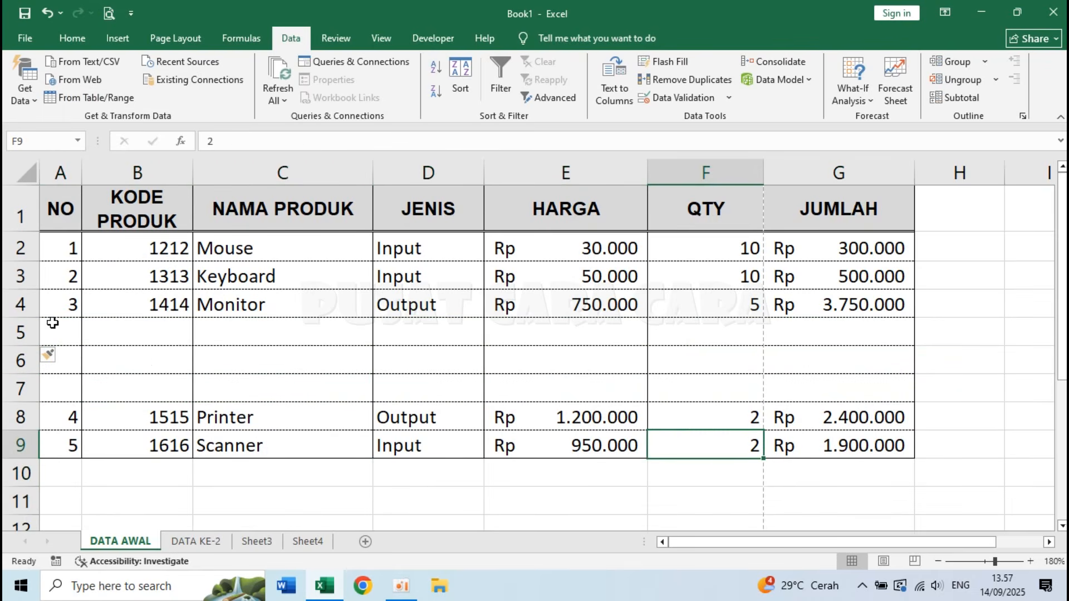
pyautogui.moveTo(53, 323); pyautogui.dragTo(826, 363)
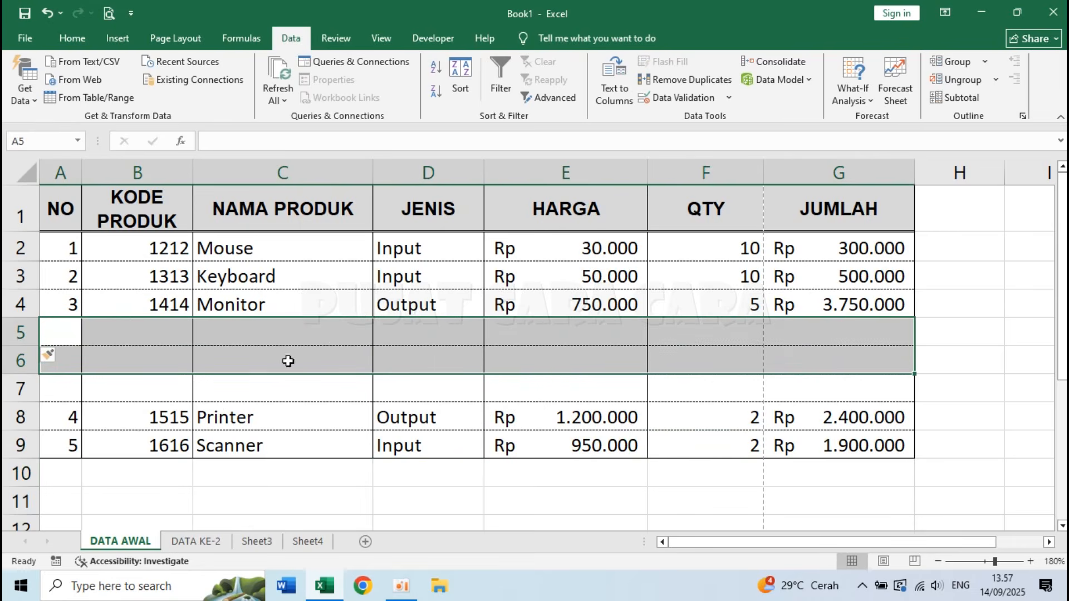
pyautogui.click(117, 334)
pyautogui.click(198, 367)
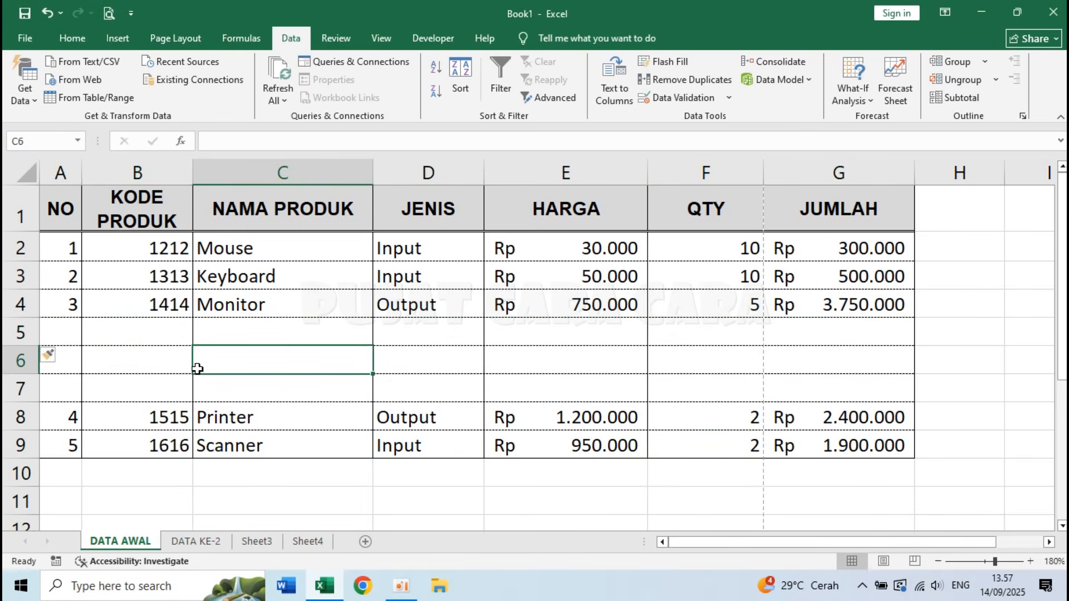
# Step: Delete blank row 5 from the product table
pyautogui.rightClick(19, 332)
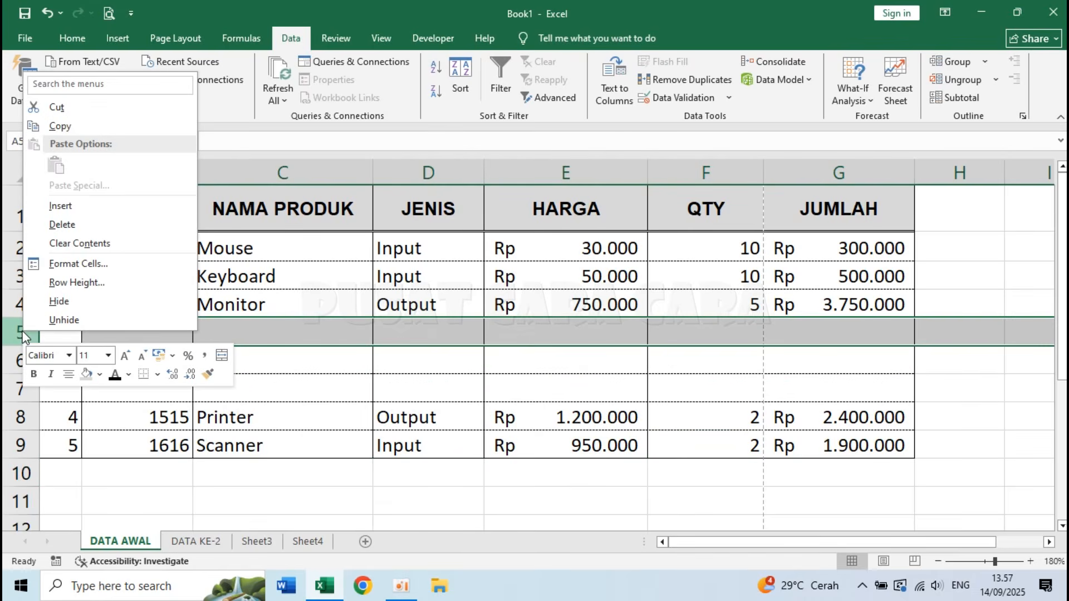
pyautogui.click(85, 225)
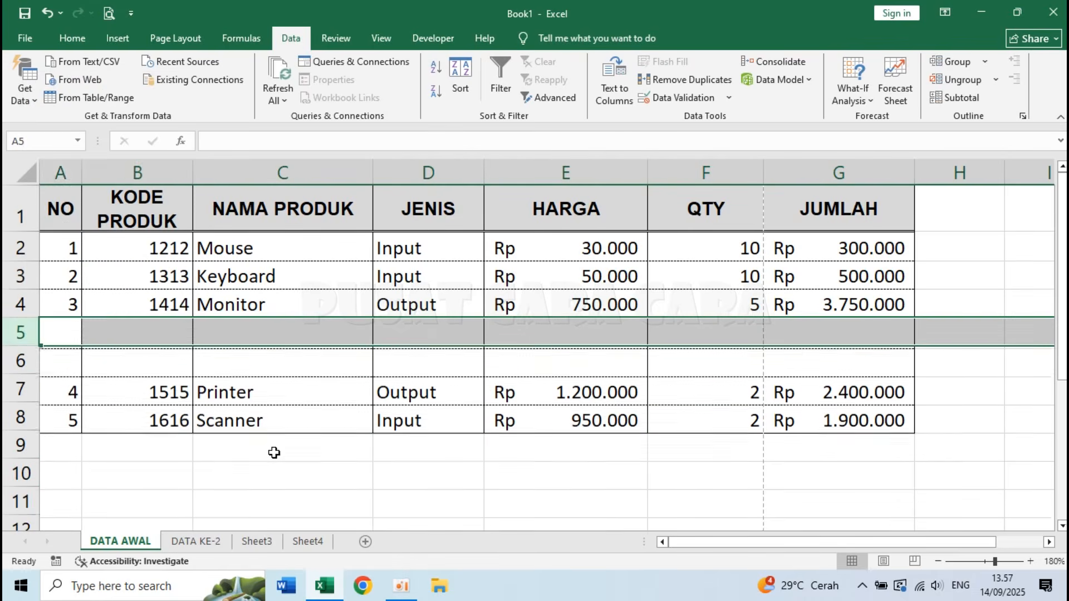
pyautogui.click(355, 493)
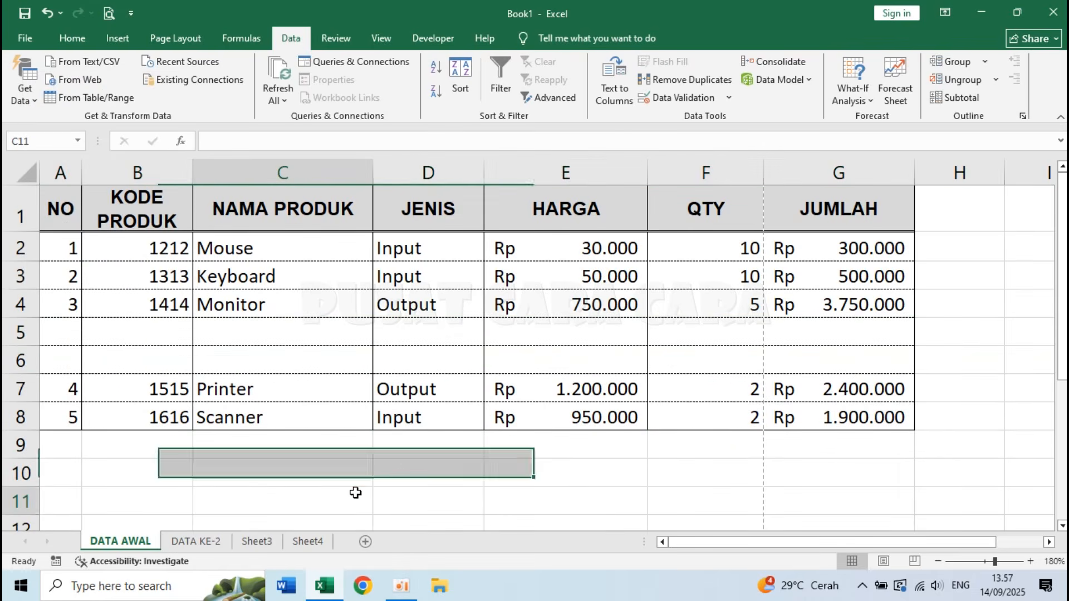
# Step: Delete the two remaining blank rows, 5 and 6, together
pyautogui.click(20, 330)
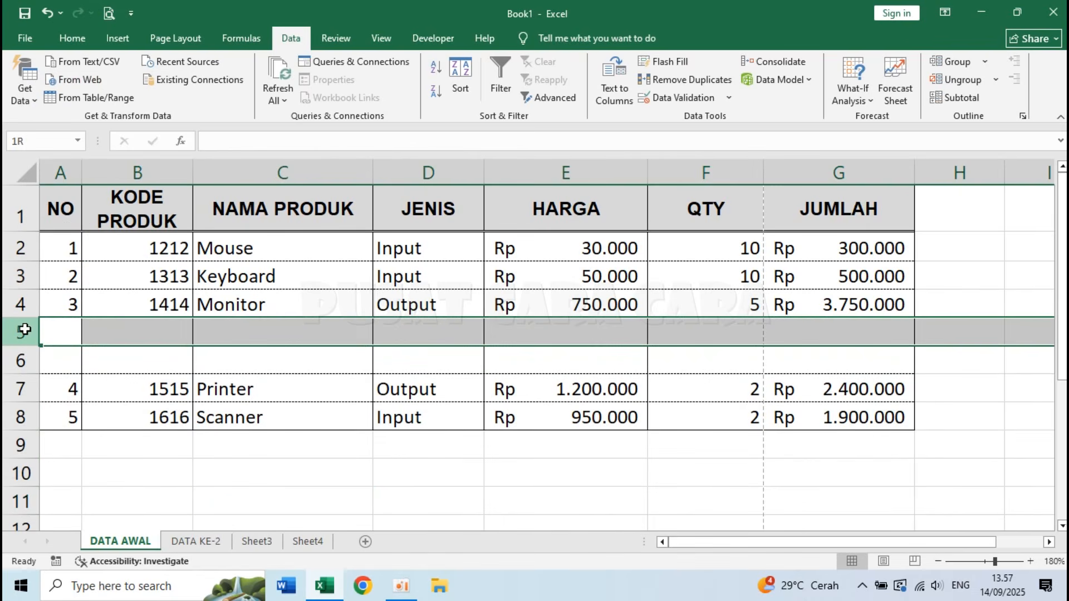
pyautogui.click(197, 505)
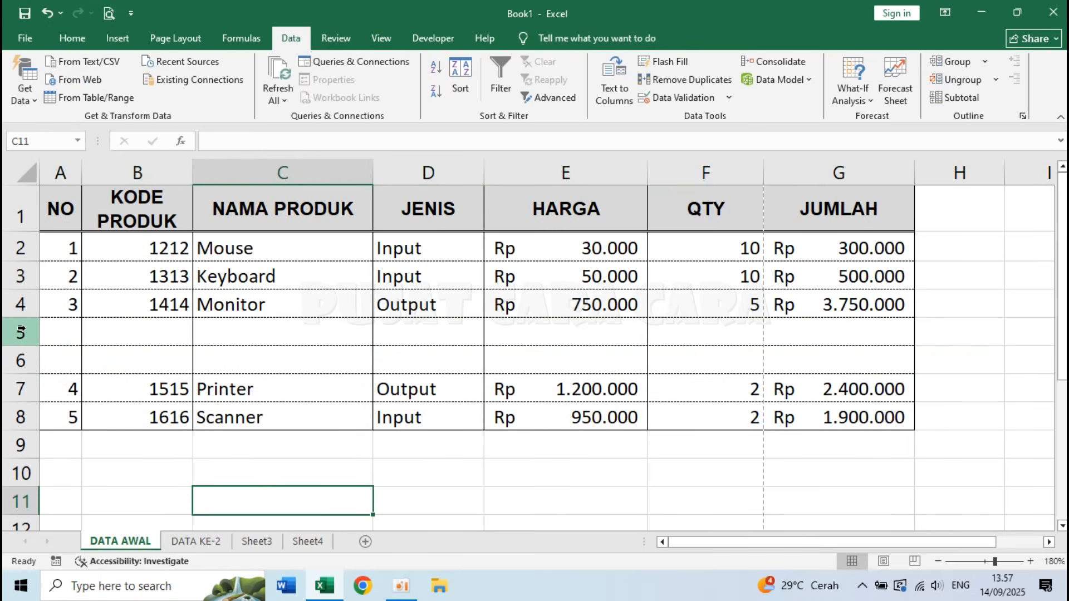
pyautogui.moveTo(21, 330); pyautogui.dragTo(20, 360)
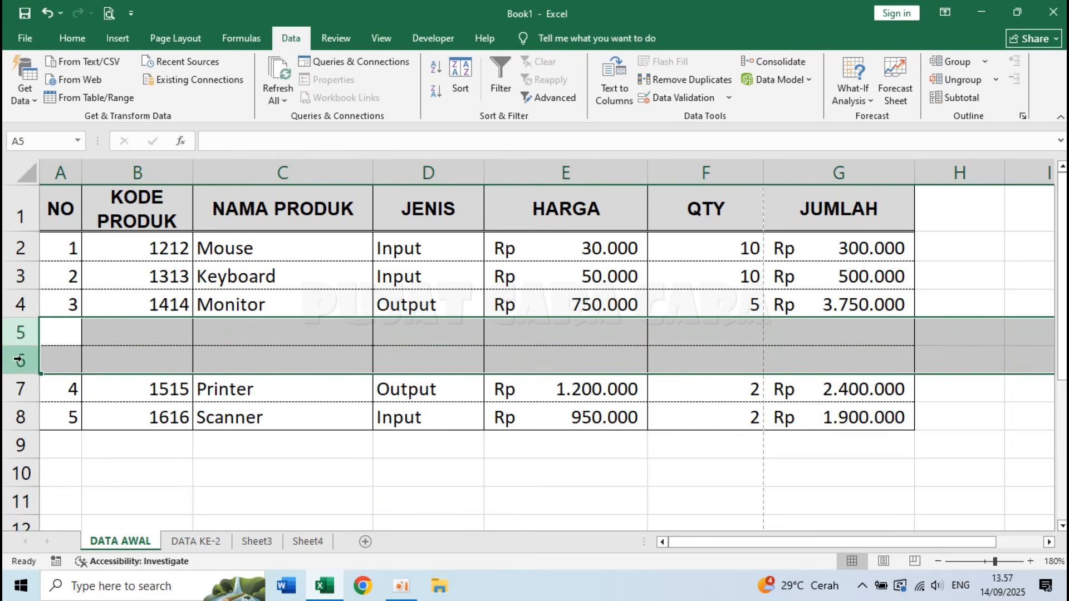
pyautogui.rightClick(24, 330)
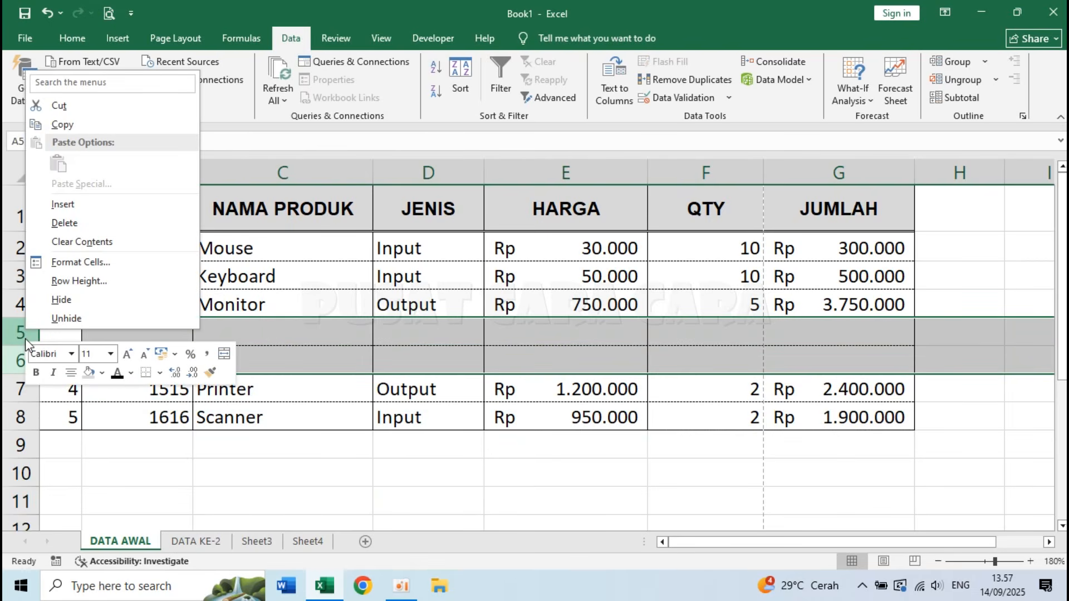
pyautogui.click(77, 225)
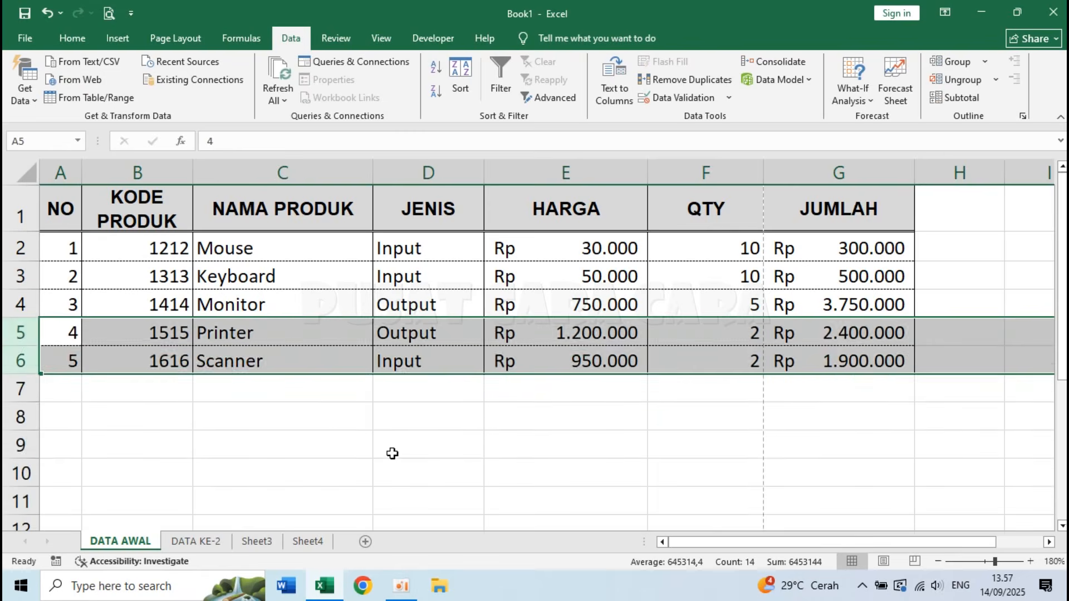
pyautogui.click(393, 454)
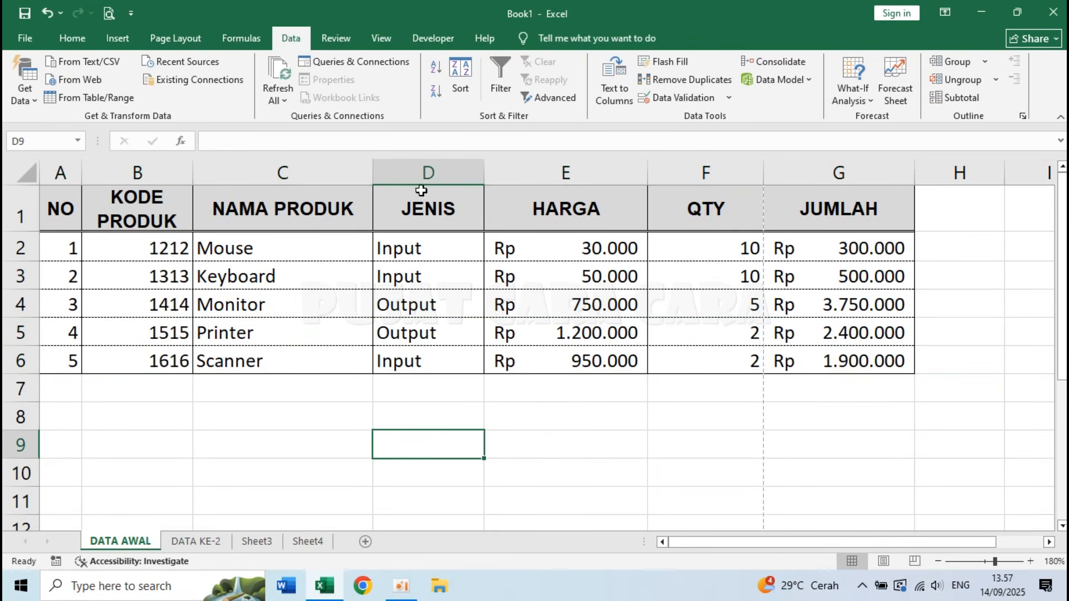
# Step: Delete the JENIS column from the product table
pyautogui.click(427, 170)
pyautogui.click(533, 429)
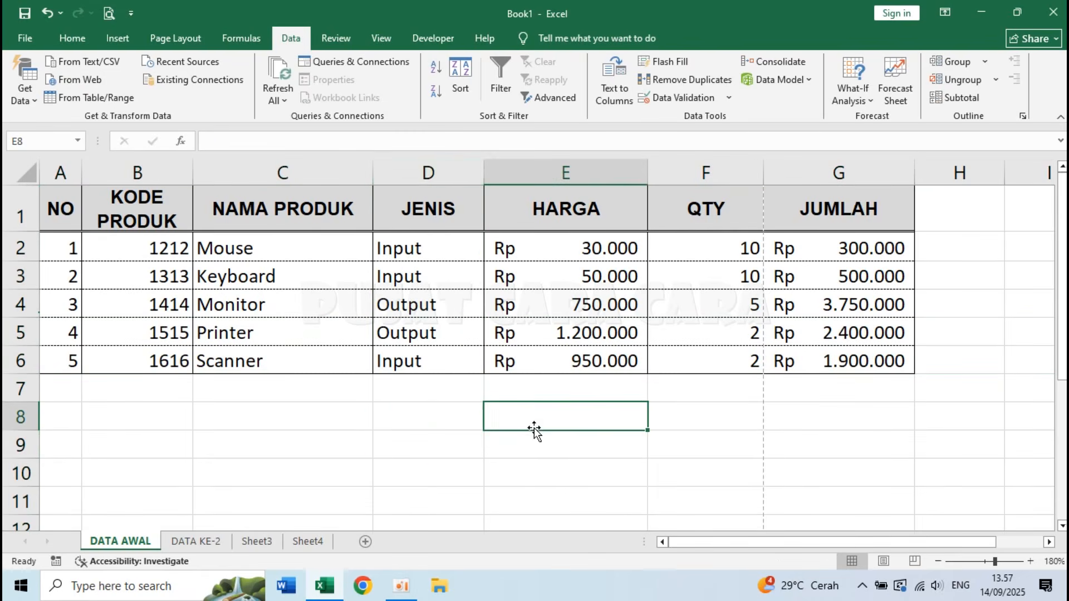
pyautogui.rightClick(429, 171)
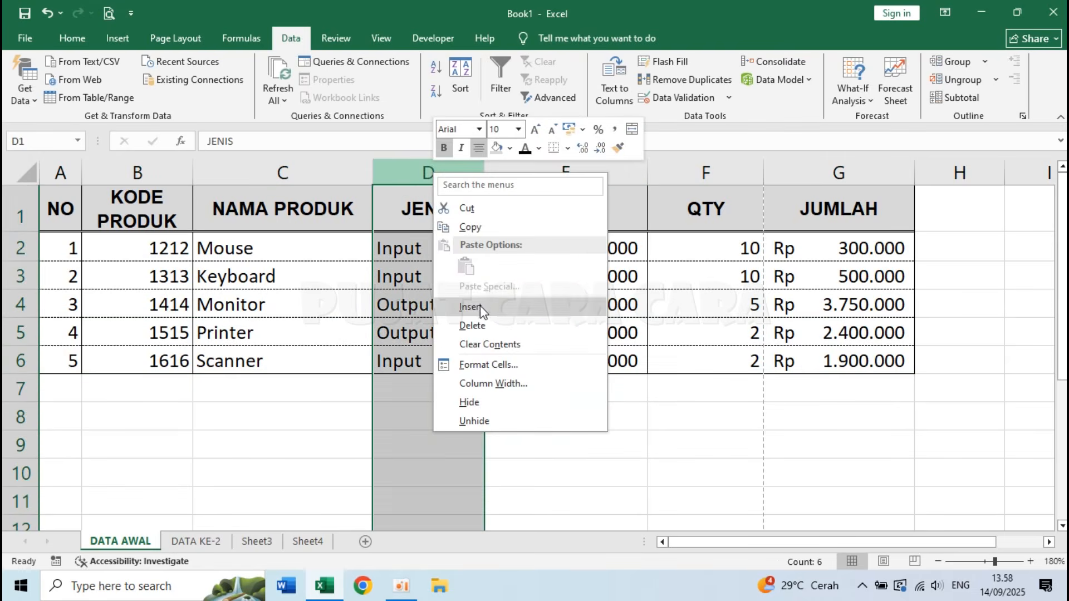
pyautogui.click(480, 322)
pyautogui.click(477, 415)
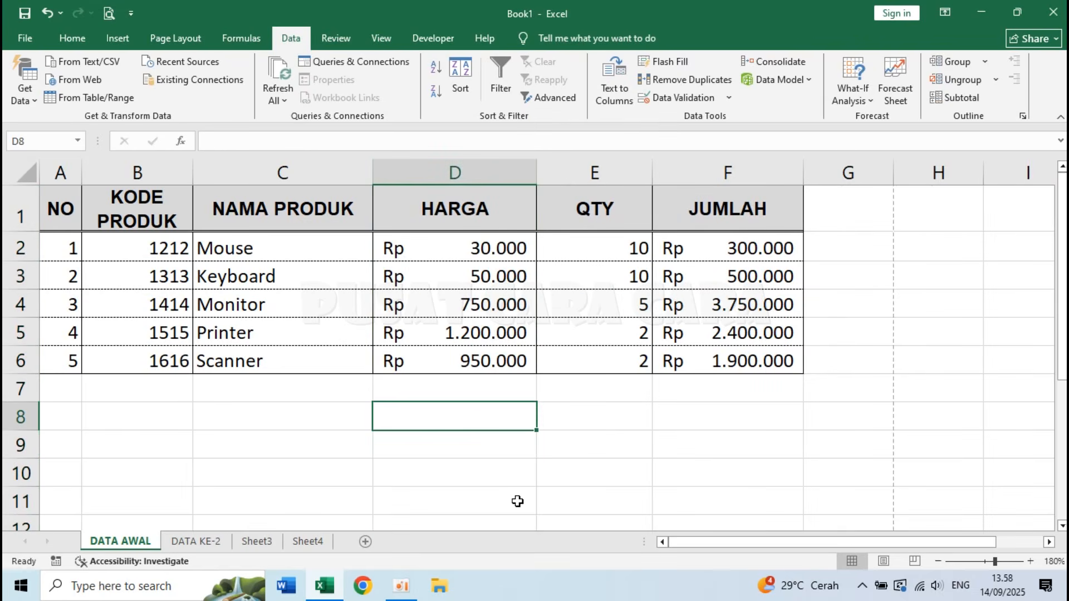
pyautogui.click(311, 407)
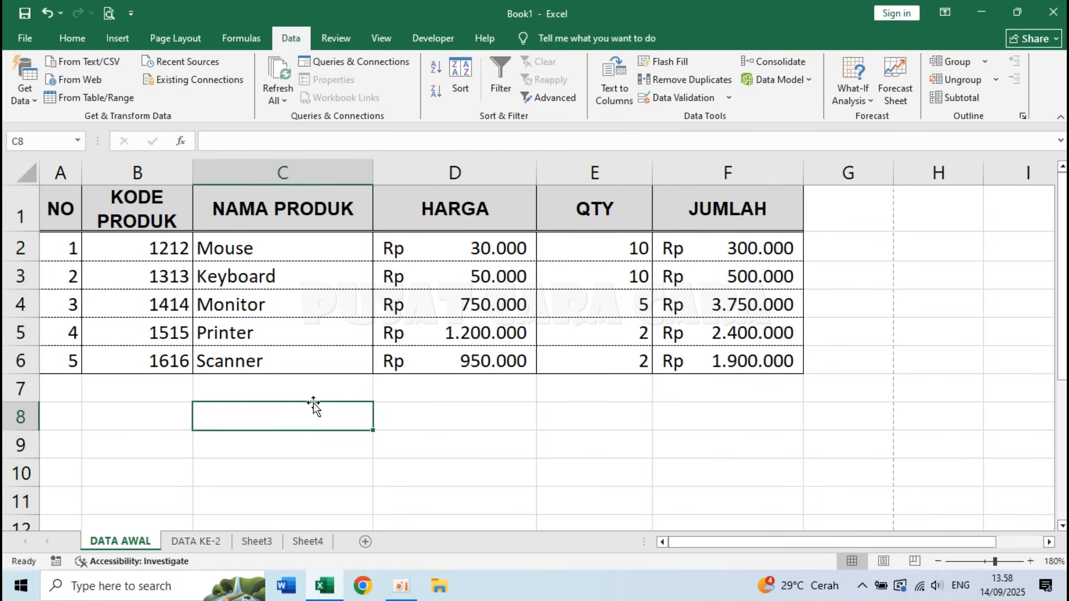
# Step: Add a new blank worksheet after Sheet4
pyautogui.click(312, 542)
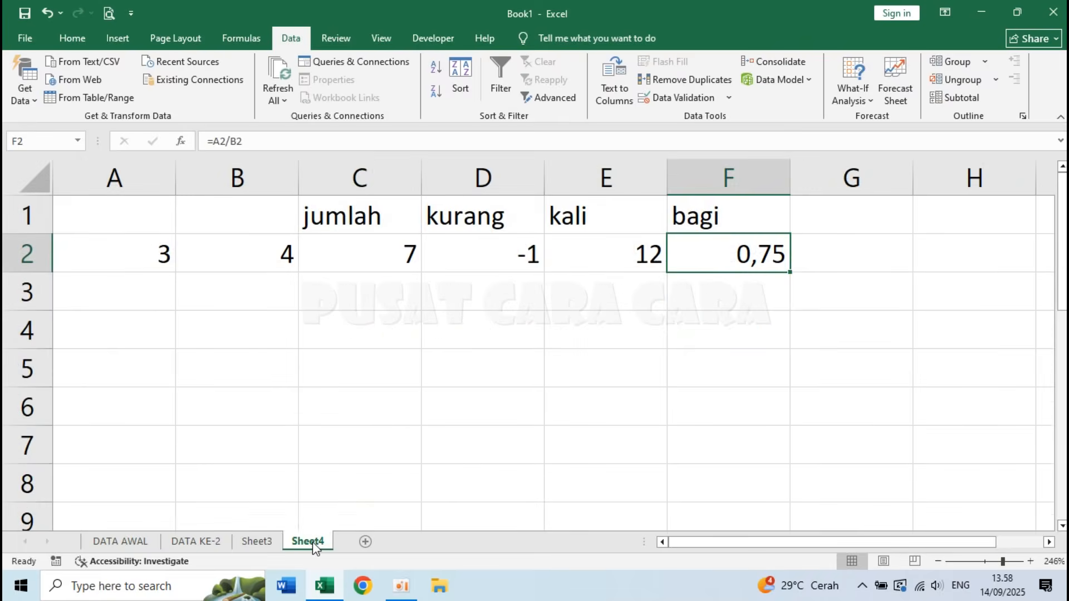
pyautogui.click(365, 542)
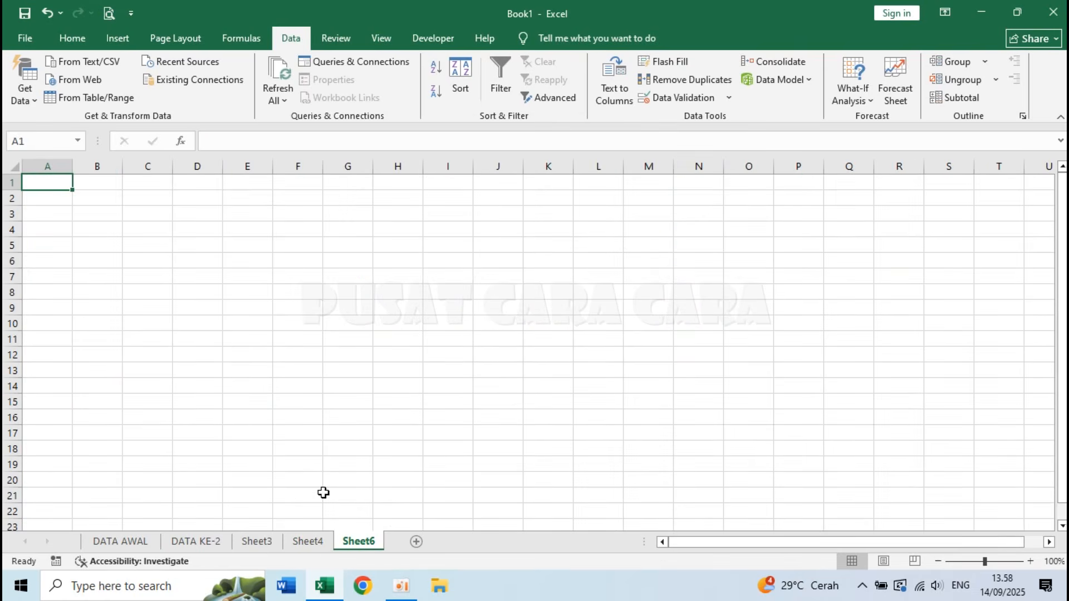
pyautogui.keyDown('ctrl'); pyautogui.scroll(5, 263, 378); pyautogui.keyUp('ctrl')
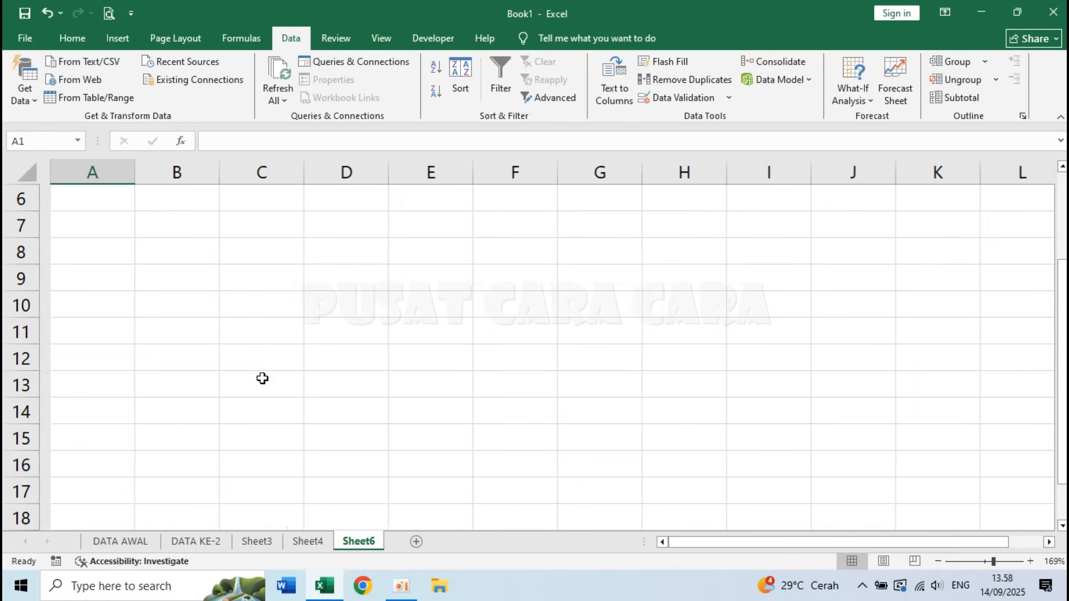
pyautogui.scroll(2, 262, 378)
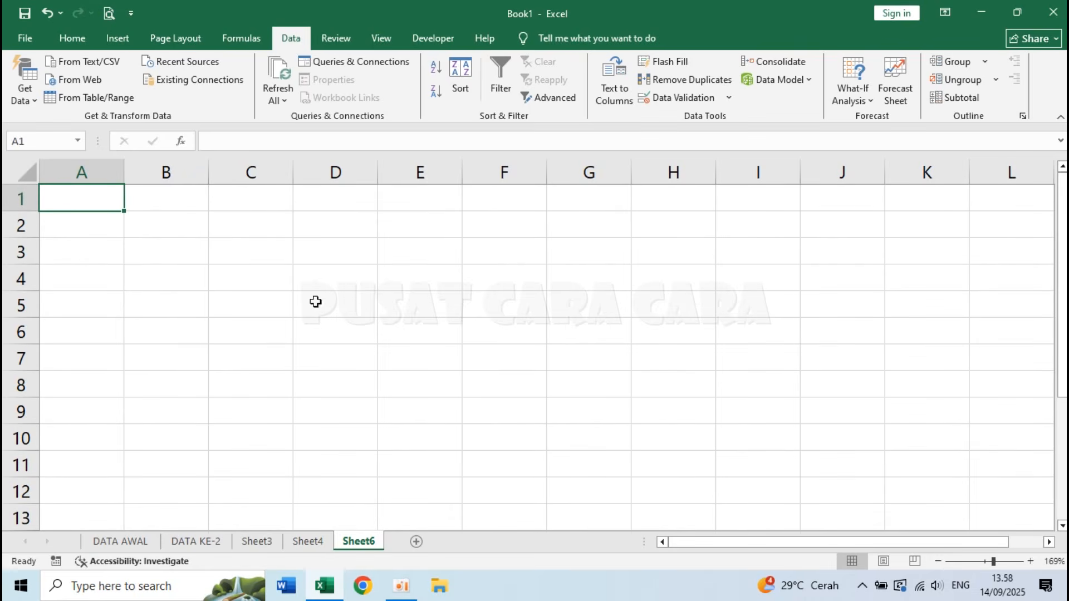
# Step: Enter the row labels Mobil A, Mobil B and Mobil C in cells A2 to A4
pyautogui.press('Down')
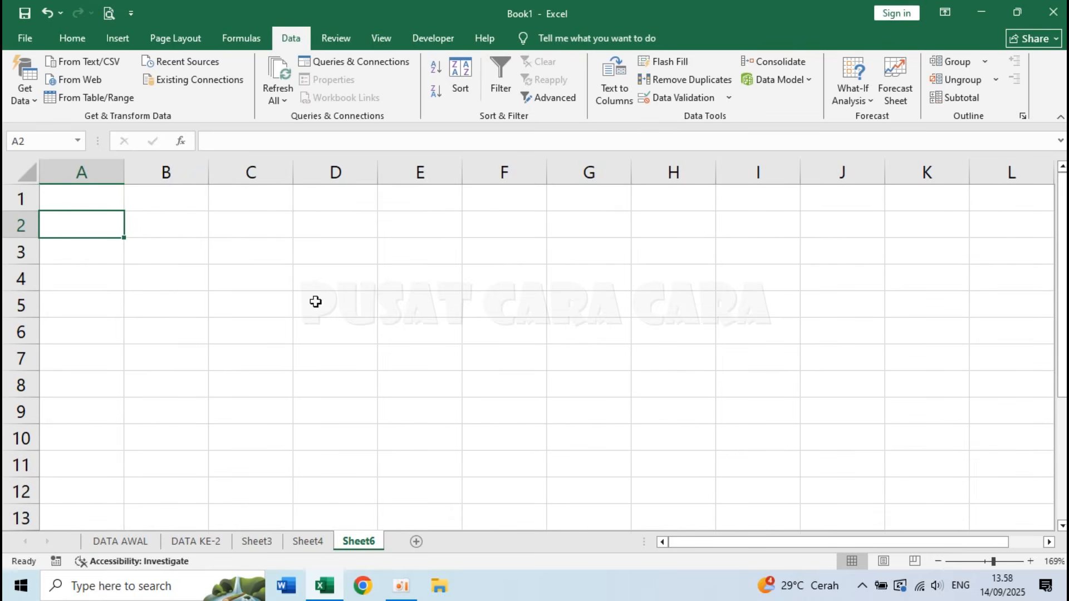
pyautogui.write('M')
pyautogui.press('BackSpace')
pyautogui.write('Mo')
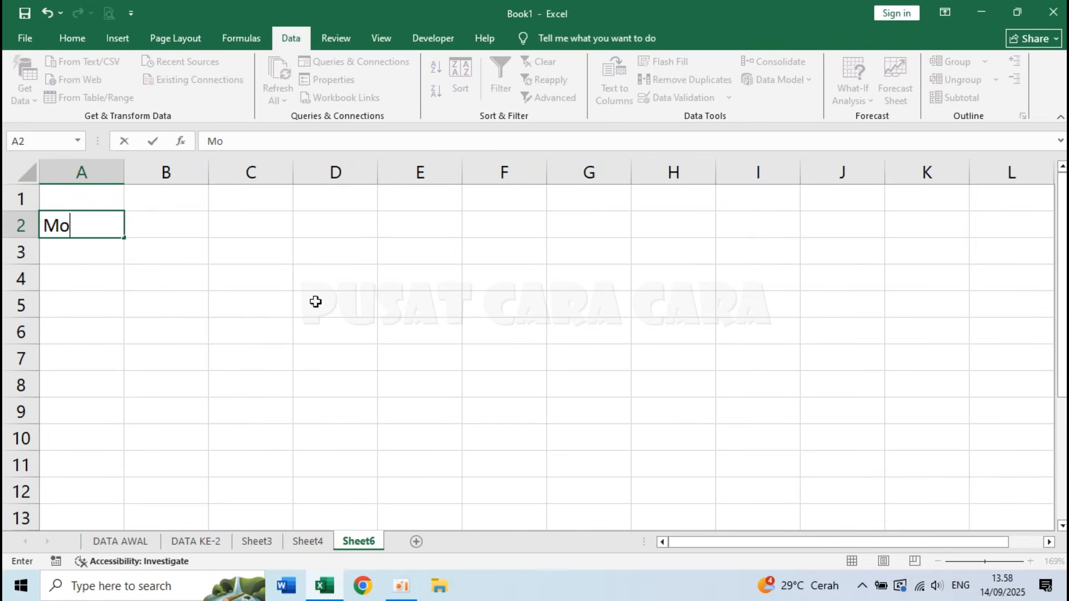
pyautogui.write('bi l A')
pyautogui.press('Return')
pyautogui.write('Mobil ')
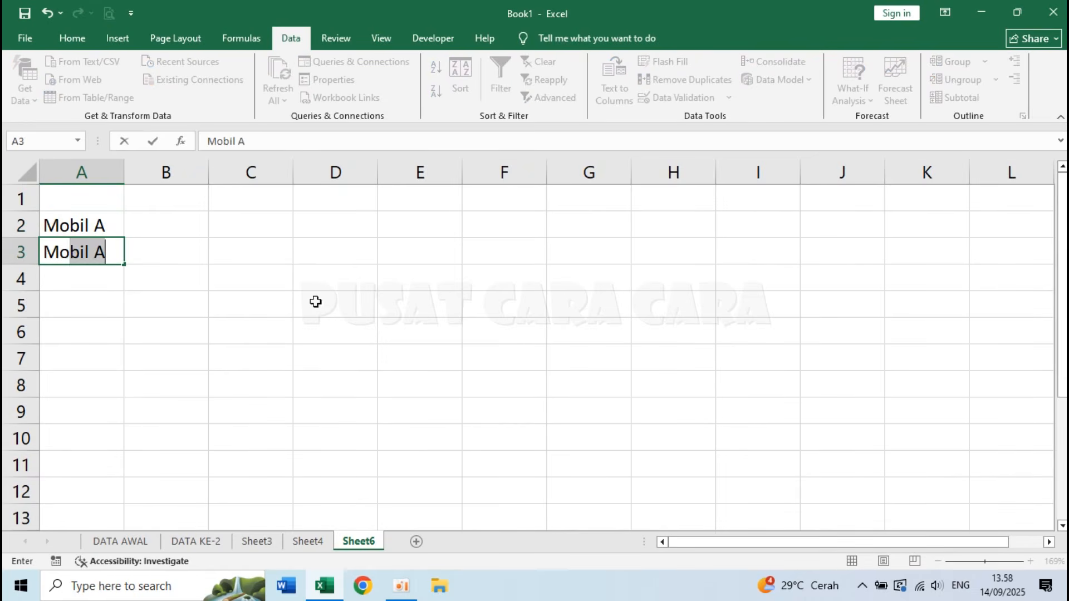
pyautogui.write('B')
pyautogui.press('Return')
pyautogui.write('Mobil')
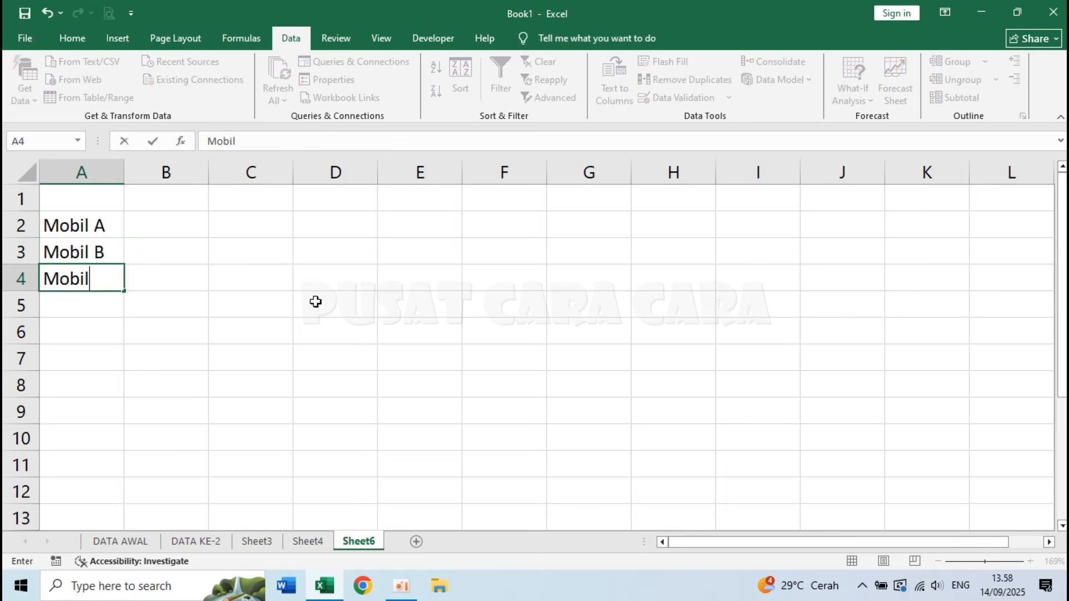
pyautogui.write(' C')
pyautogui.press('Tab')
# Step: Enter the years 2021, 2022, 2023, 2024 and 2025 as column headers in cells B1 to F1
pyautogui.press('Up')
pyautogui.press('Up')
pyautogui.press('Up')
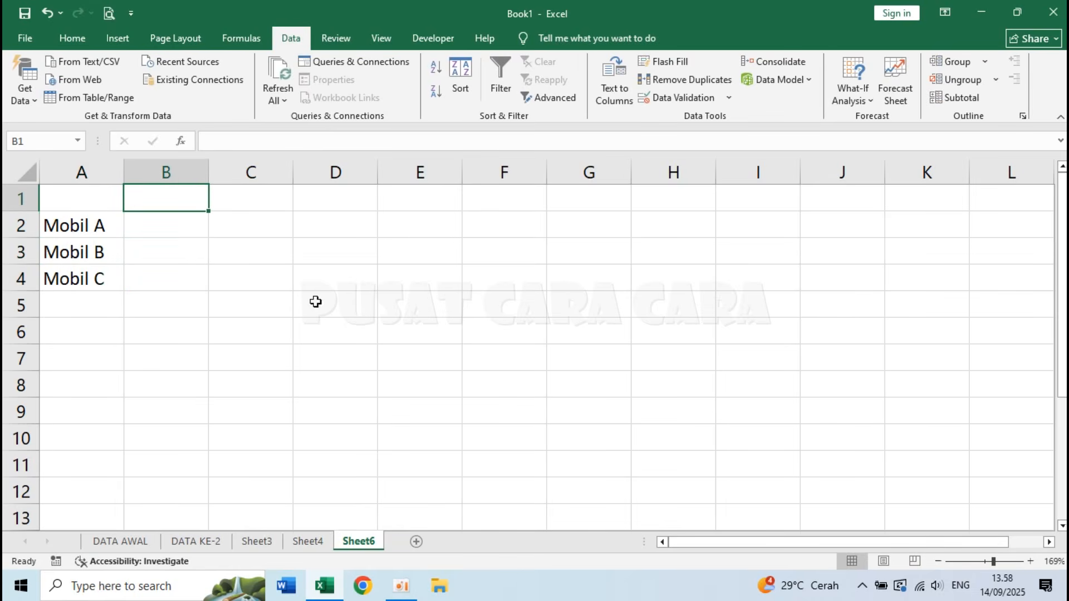
pyautogui.write('2021')
pyautogui.press('Tab')
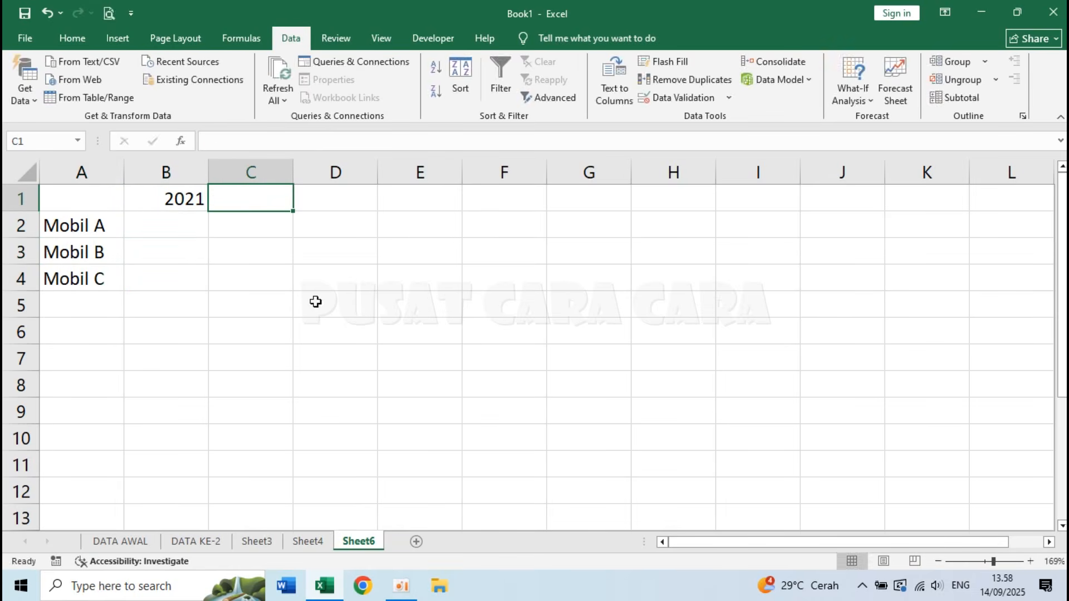
pyautogui.write('2022')
pyautogui.press('Tab')
pyautogui.write('2023')
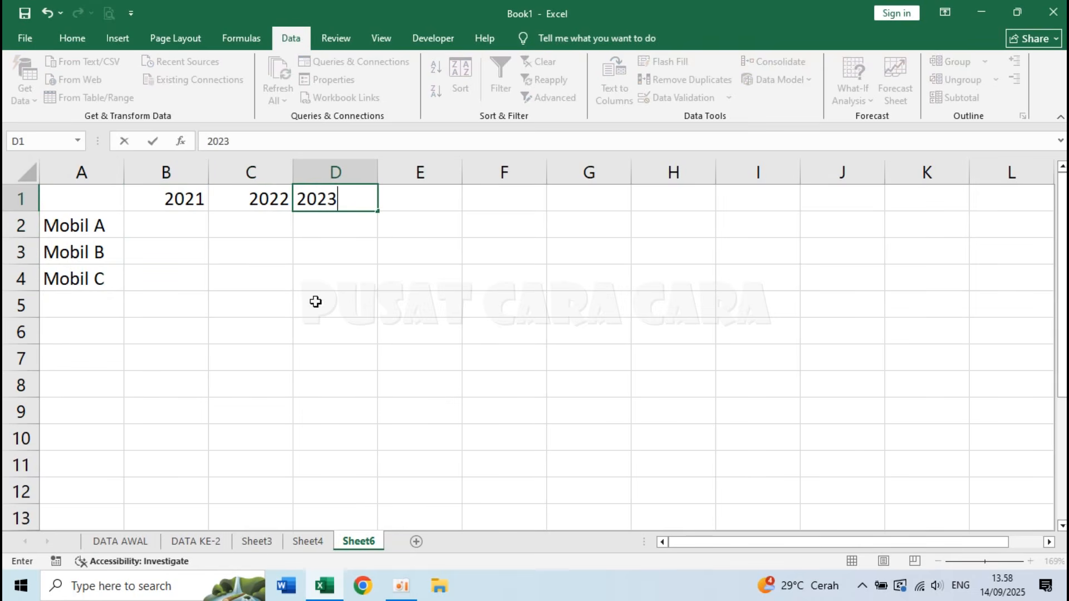
pyautogui.press('Tab')
pyautogui.write('2024')
pyautogui.press('Tab')
pyautogui.write('20')
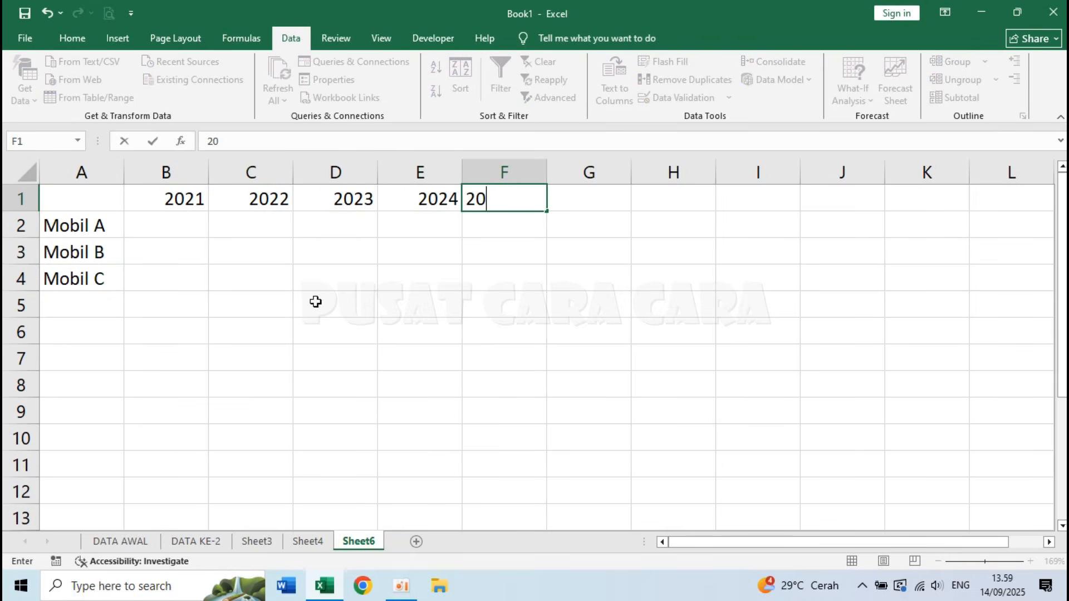
pyautogui.write('25')
pyautogui.press('Return')
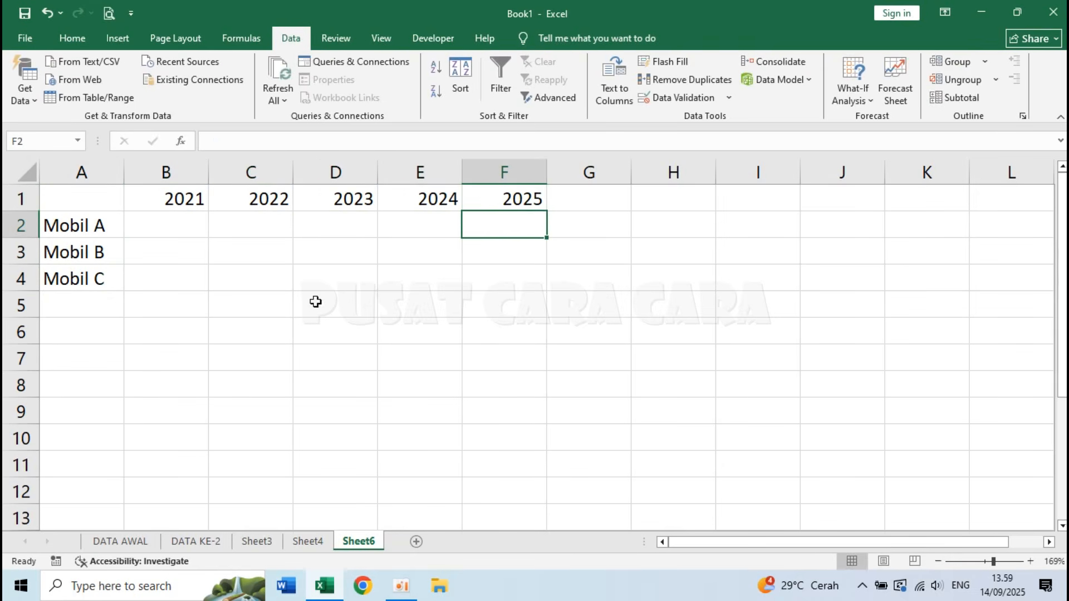
pyautogui.click(408, 376)
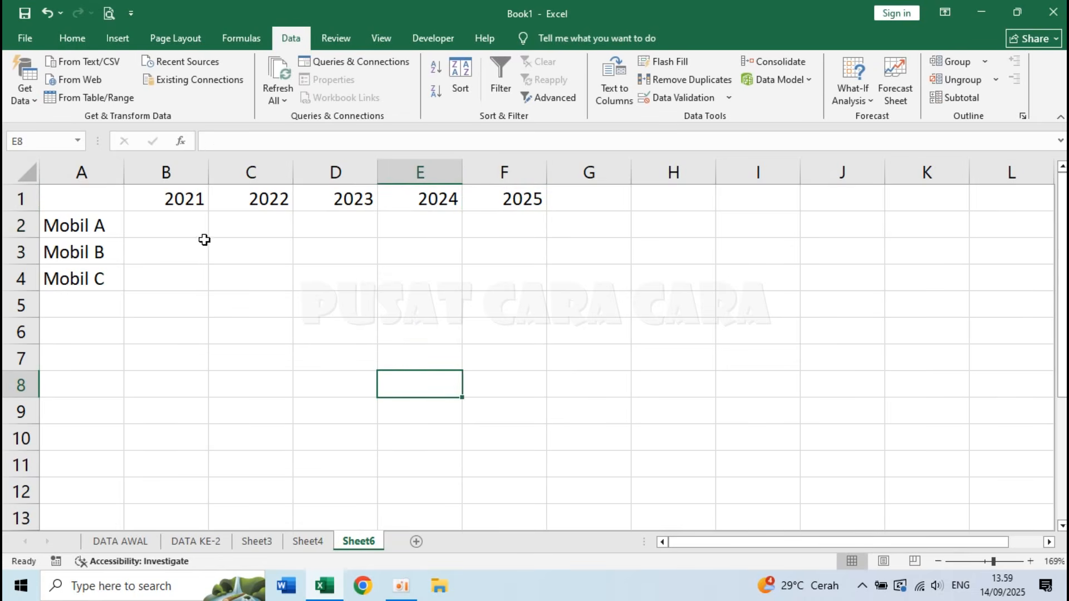
# Step: Enter =RANDBETWEEN(100;200) in B2 and fill the formula across the range B2:F4
pyautogui.click(179, 223)
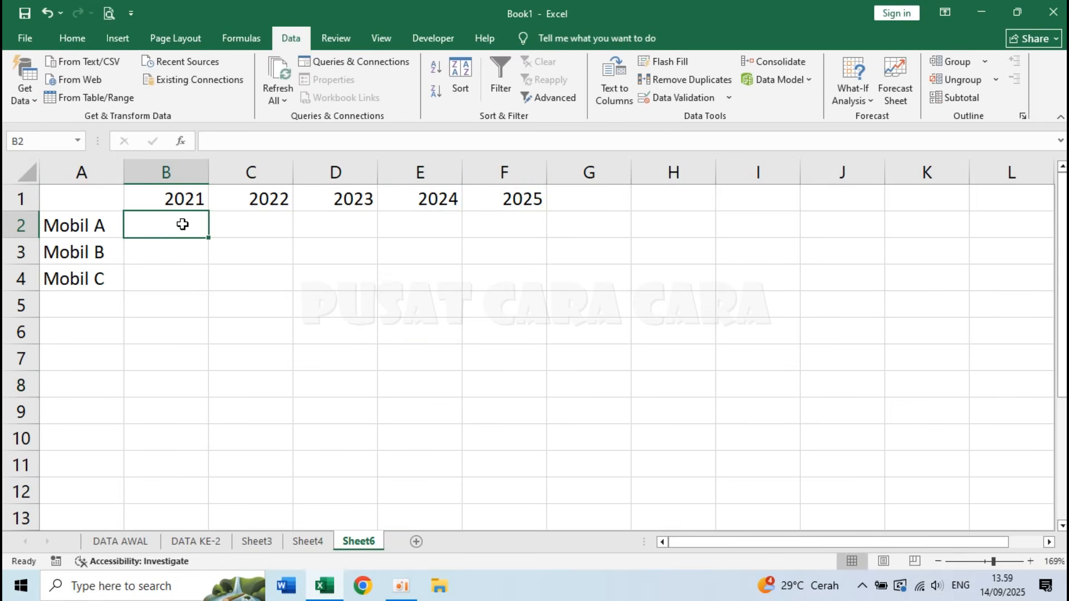
pyautogui.write('=')
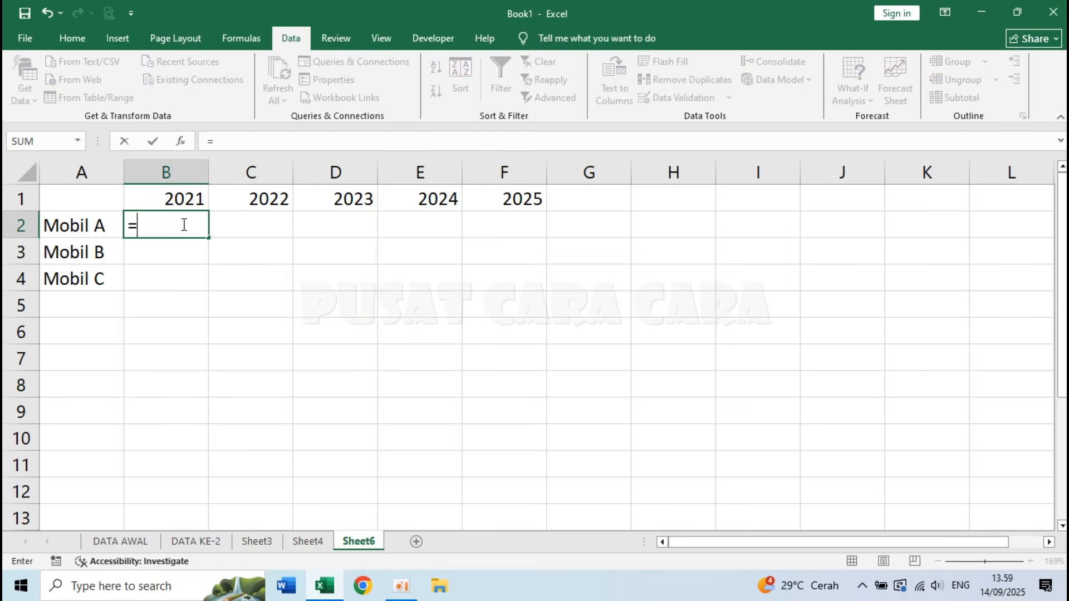
pyautogui.write('randb')
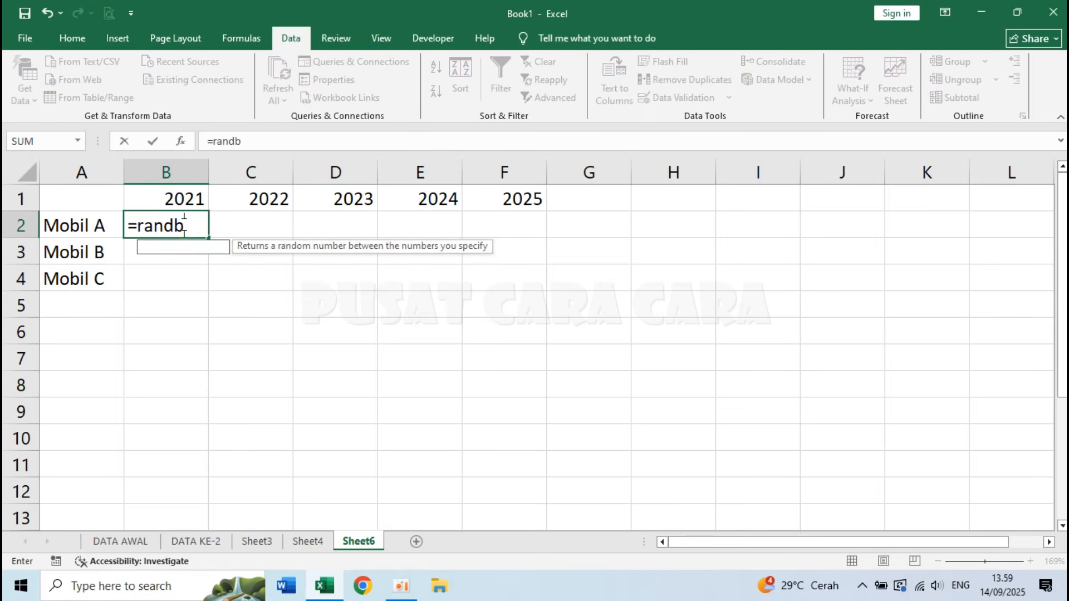
pyautogui.write('etween(')
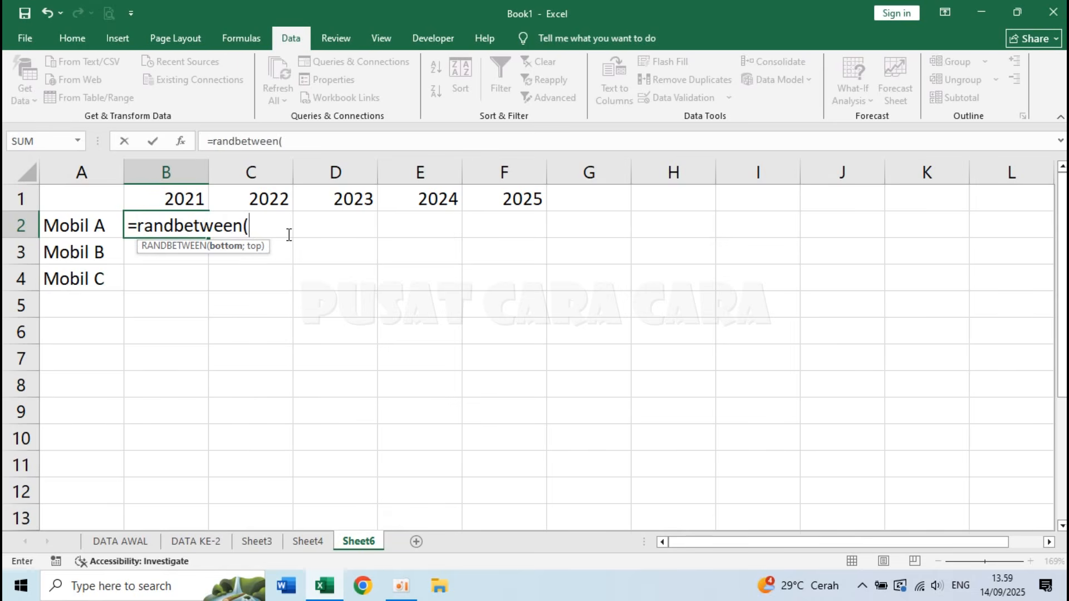
pyautogui.write('100;200)')
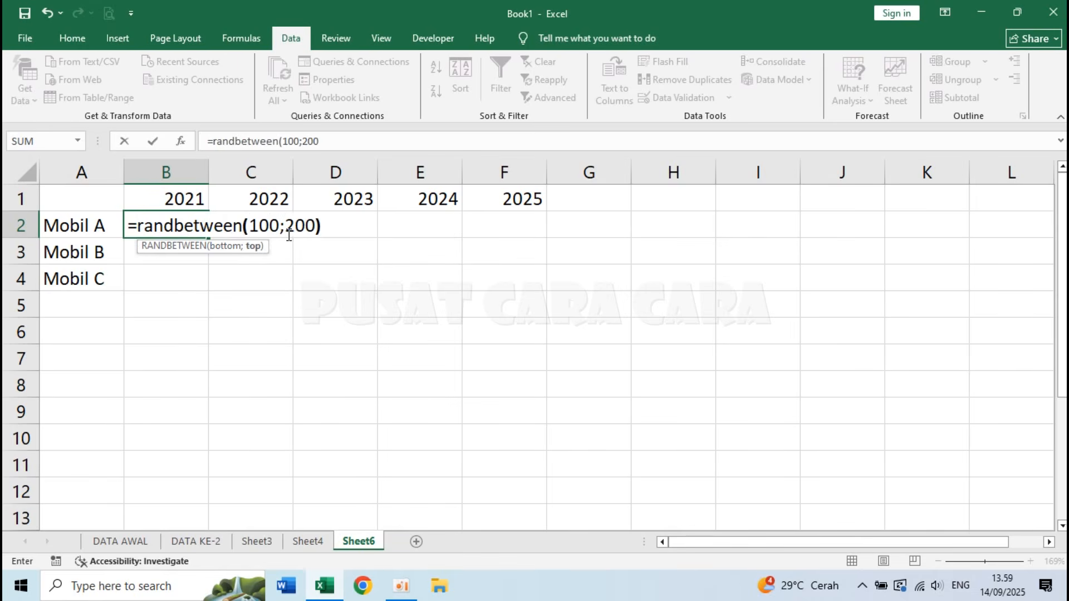
pyautogui.press('Return')
pyautogui.click(198, 226)
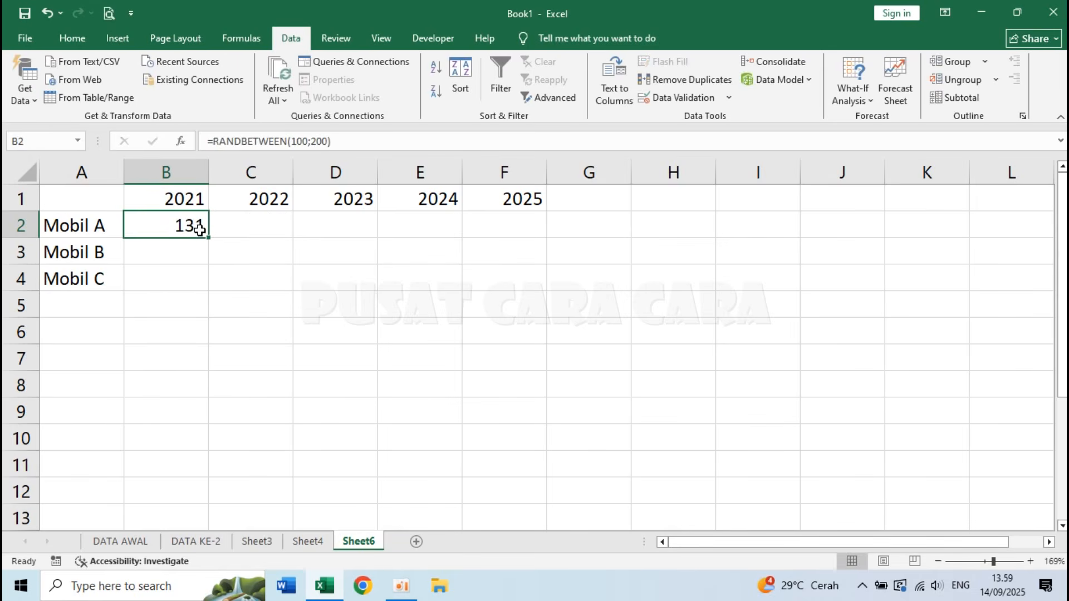
pyautogui.moveTo(209, 239); pyautogui.dragTo(528, 279)
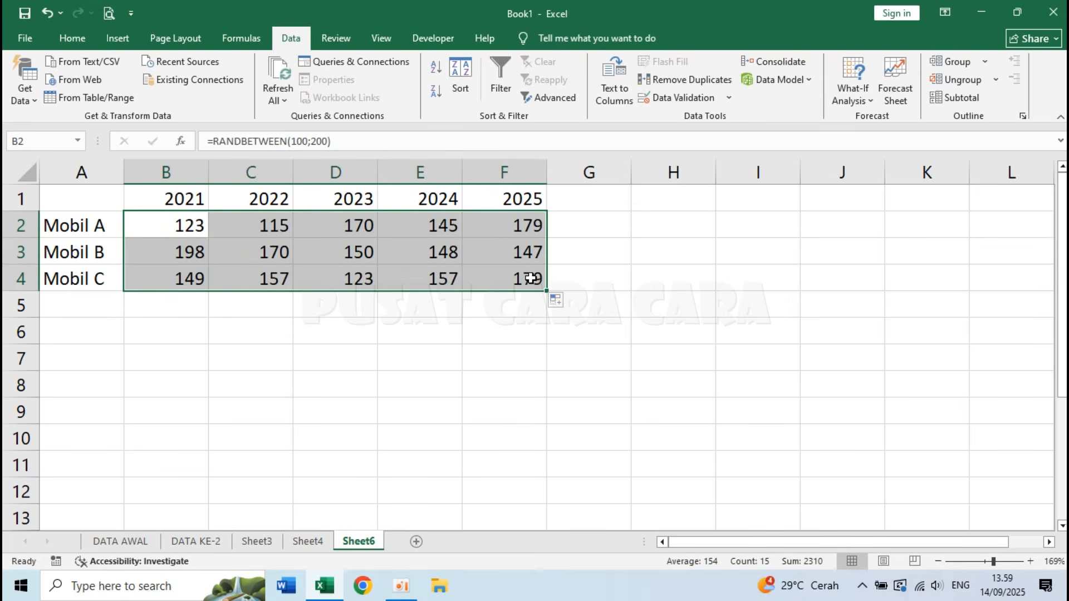
# Step: Replace the random-number formulas in B2:F4 with their values by copying the range and pasting it in place as values
pyautogui.hotkey('ctrl', 'c')
pyautogui.click(157, 229)
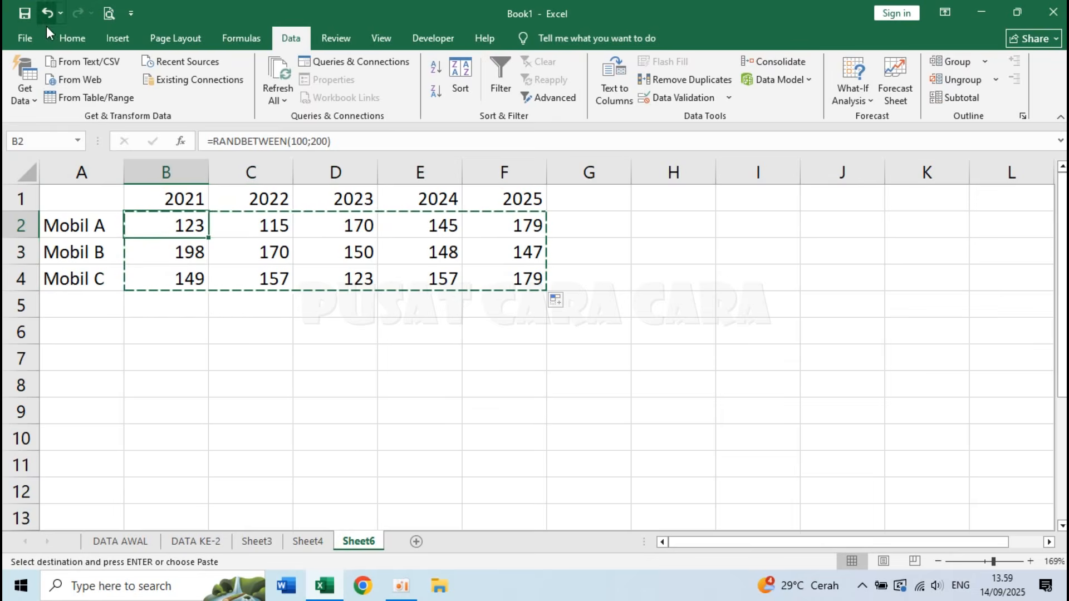
pyautogui.click(71, 38)
pyautogui.click(25, 99)
pyautogui.click(42, 183)
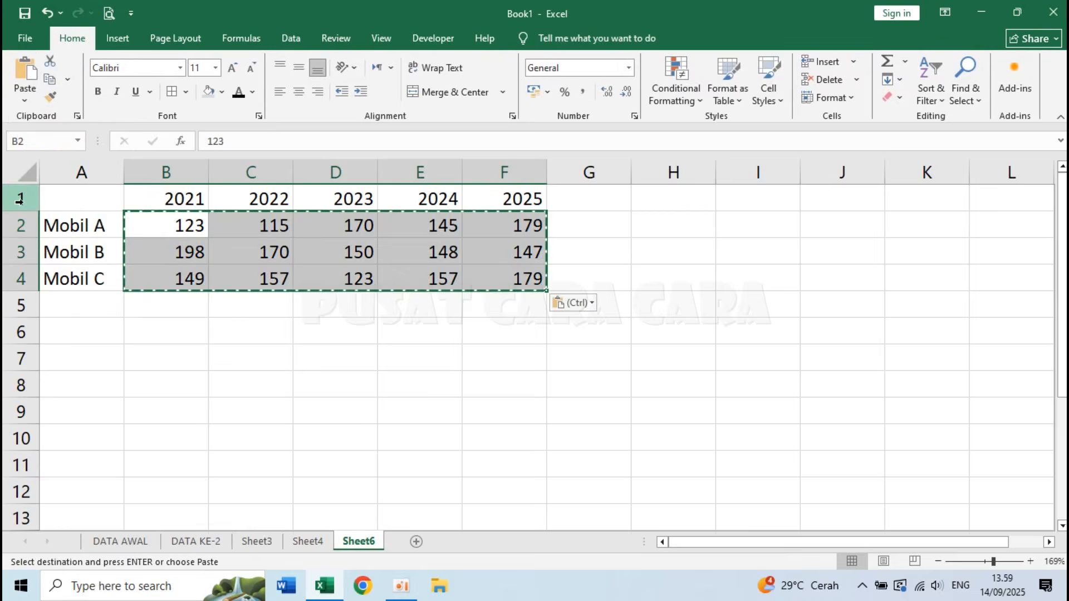
pyautogui.click(334, 380)
pyautogui.press('Escape')
pyautogui.click(513, 338)
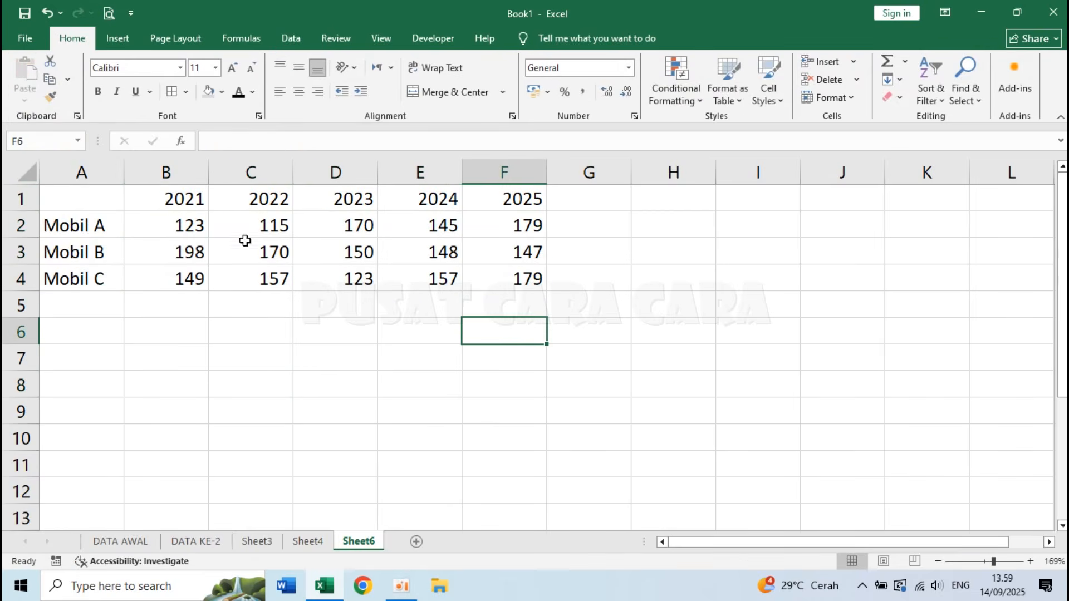
# Step: Center the year headers in B1:F1 horizontally and vertically and make them bold
pyautogui.moveTo(187, 204); pyautogui.dragTo(501, 201)
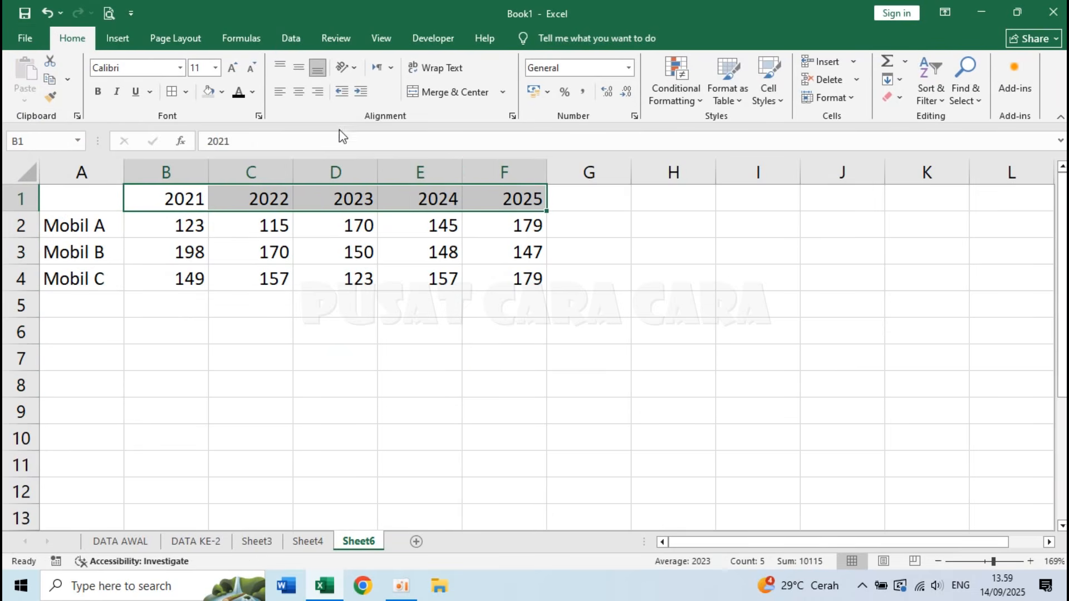
pyautogui.click(300, 93)
pyautogui.click(299, 67)
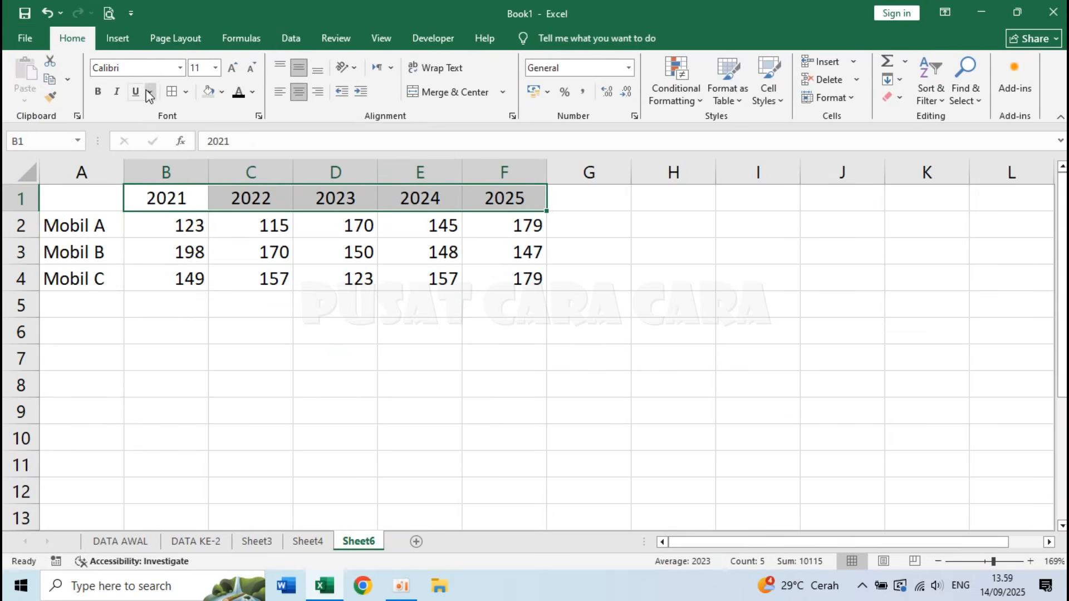
pyautogui.click(97, 91)
# Step: Make the row labels Mobil A to Mobil C in A2:A4 bold
pyautogui.moveTo(73, 228); pyautogui.dragTo(93, 284)
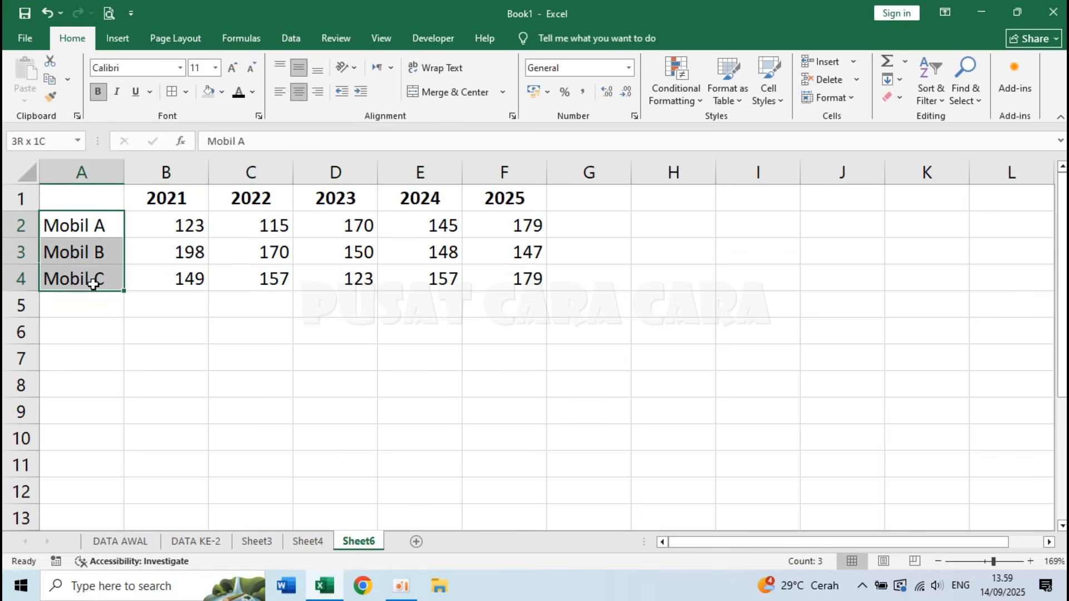
pyautogui.click(98, 91)
pyautogui.click(116, 218)
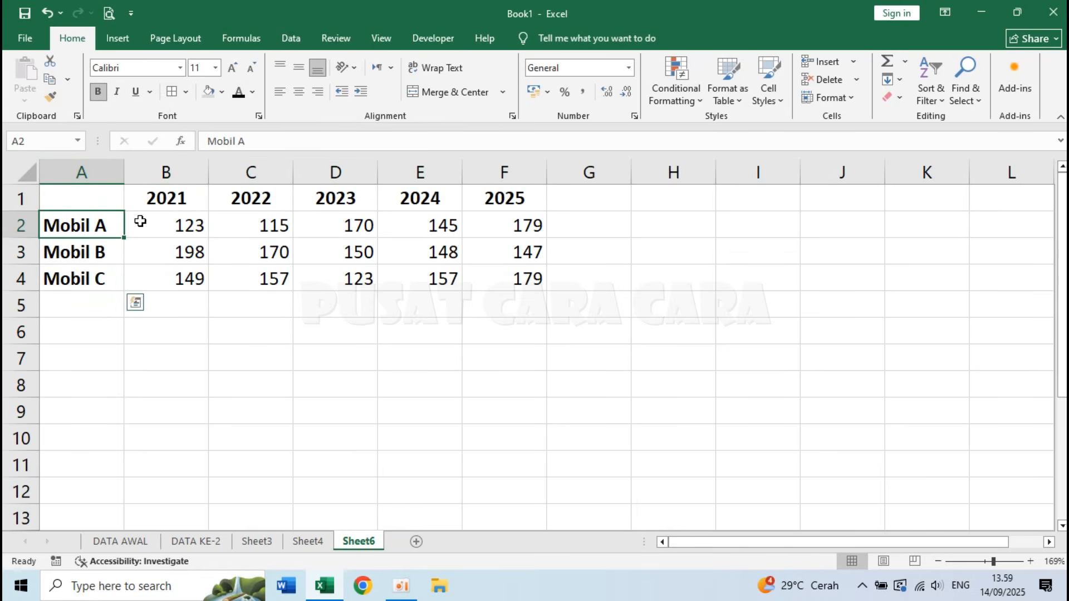
pyautogui.click(186, 227)
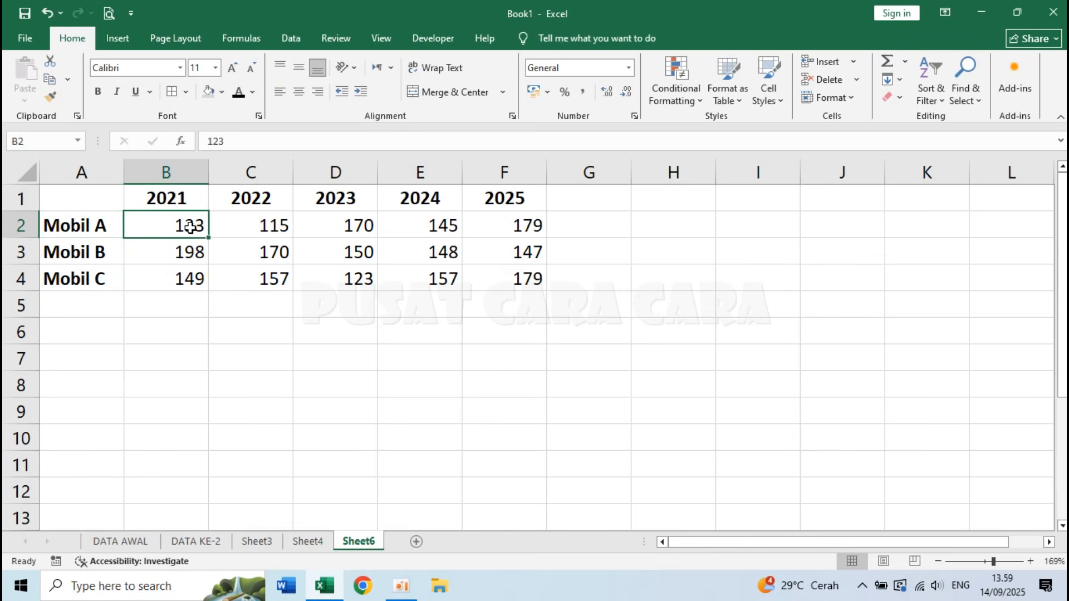
pyautogui.click(266, 227)
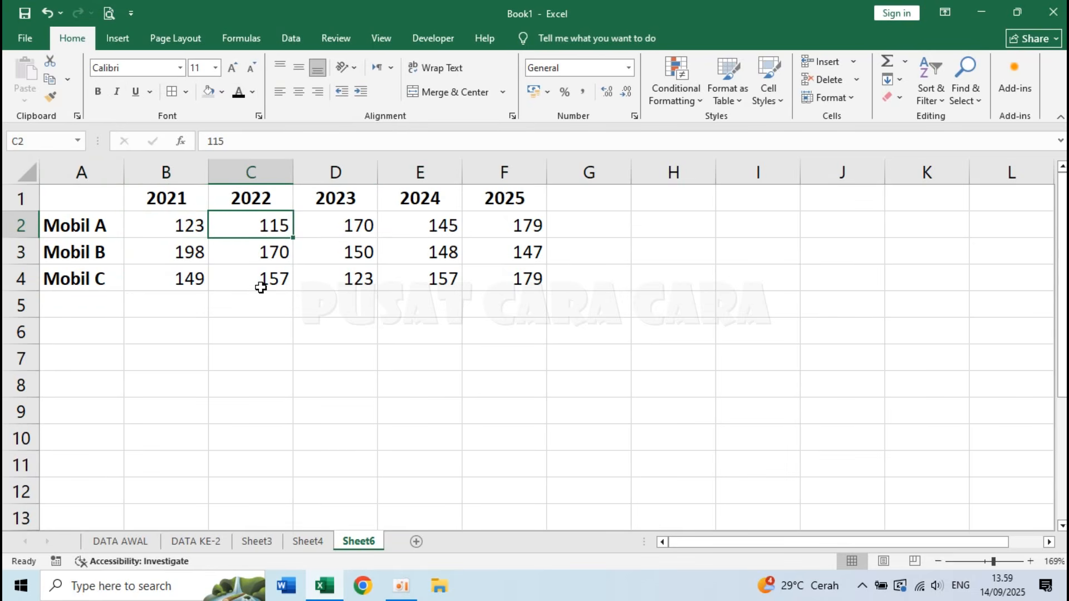
pyautogui.click(394, 357)
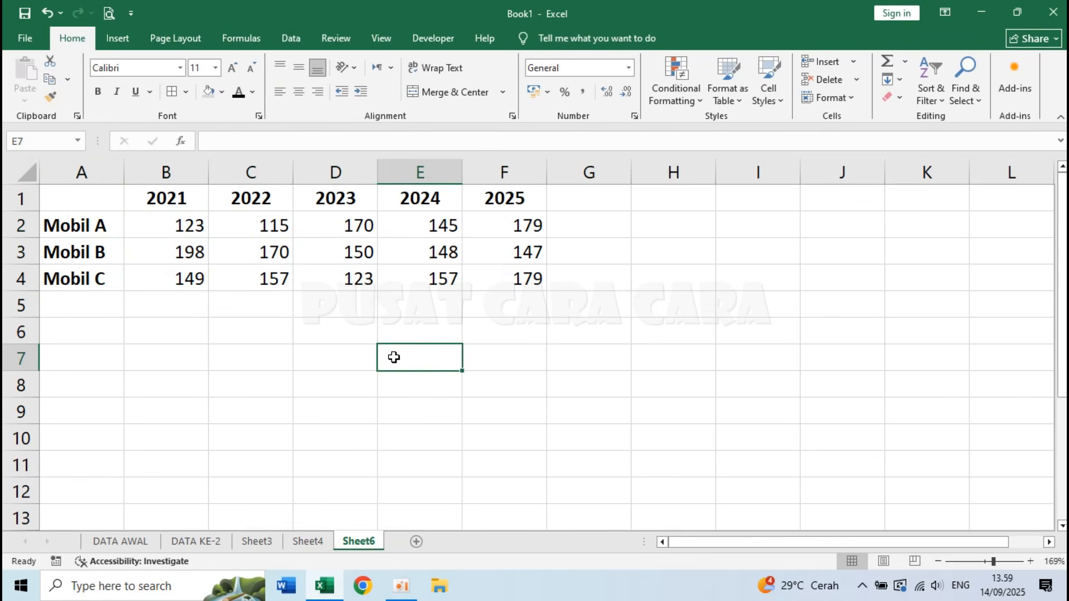
pyautogui.click(328, 362)
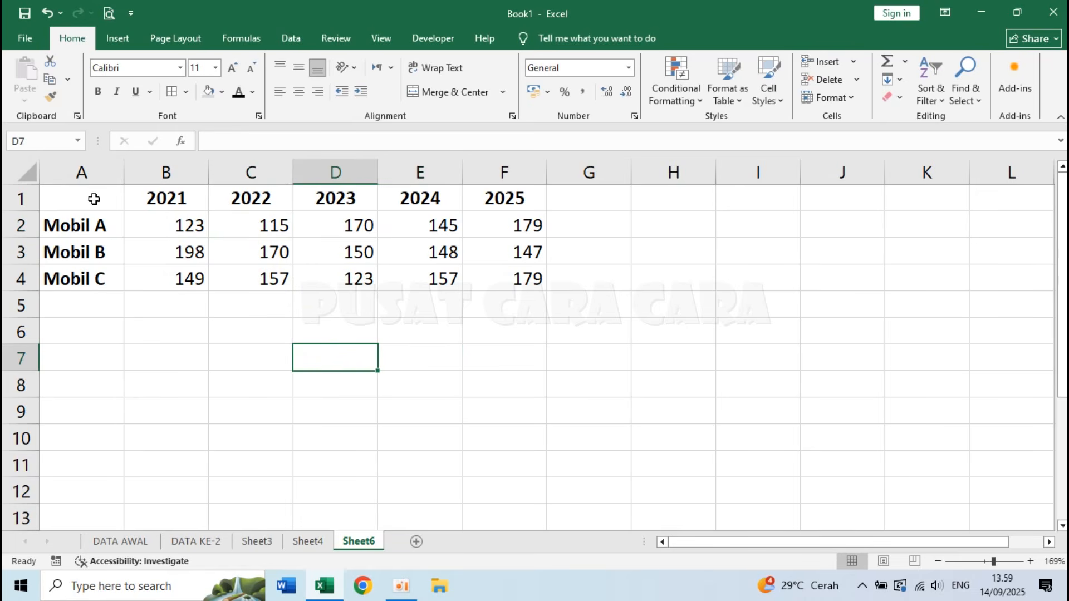
# Step: Insert a 2-D line chart with markers from the yearly car data in A1:F4
pyautogui.moveTo(94, 198); pyautogui.dragTo(501, 277)
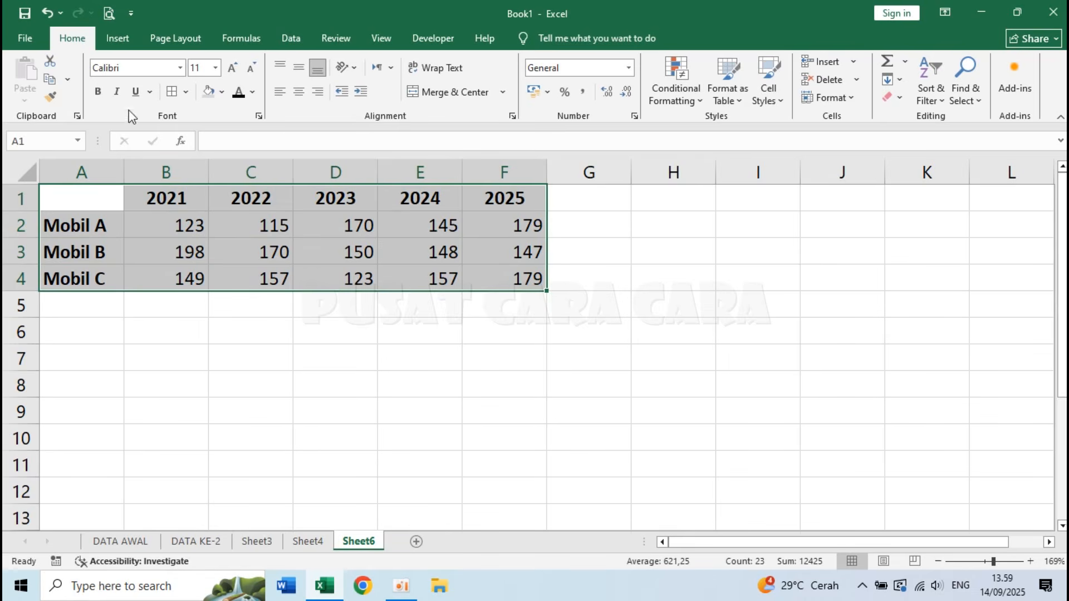
pyautogui.click(121, 43)
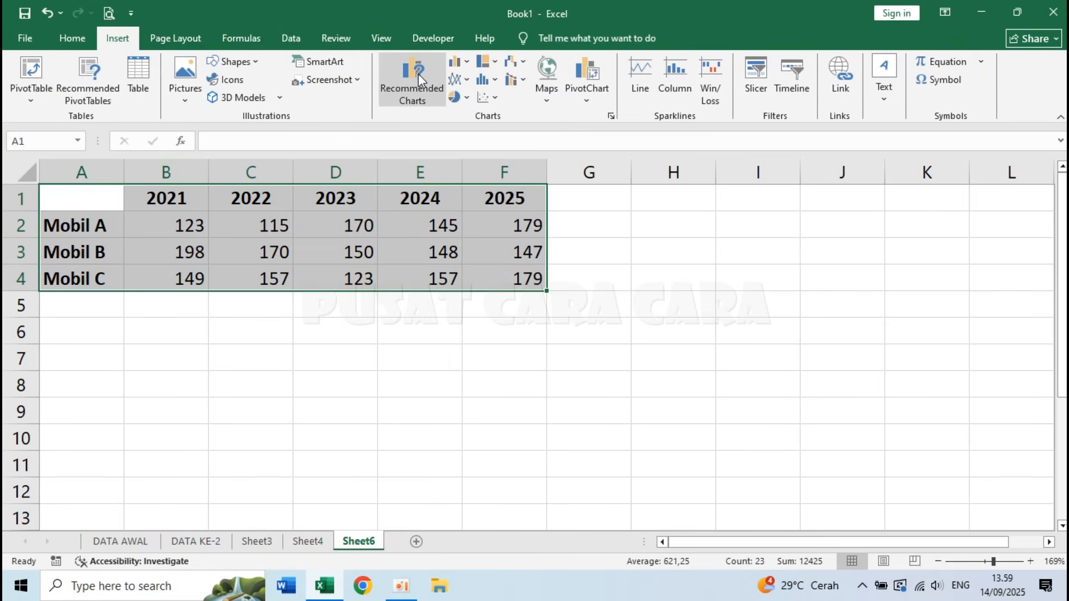
pyautogui.click(467, 62)
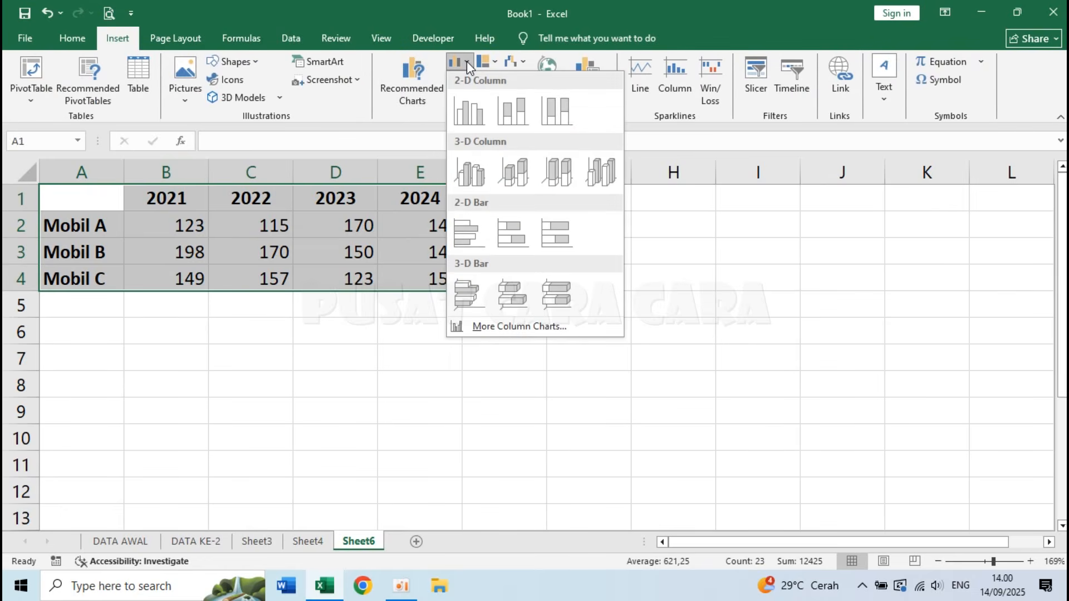
pyautogui.click(481, 61)
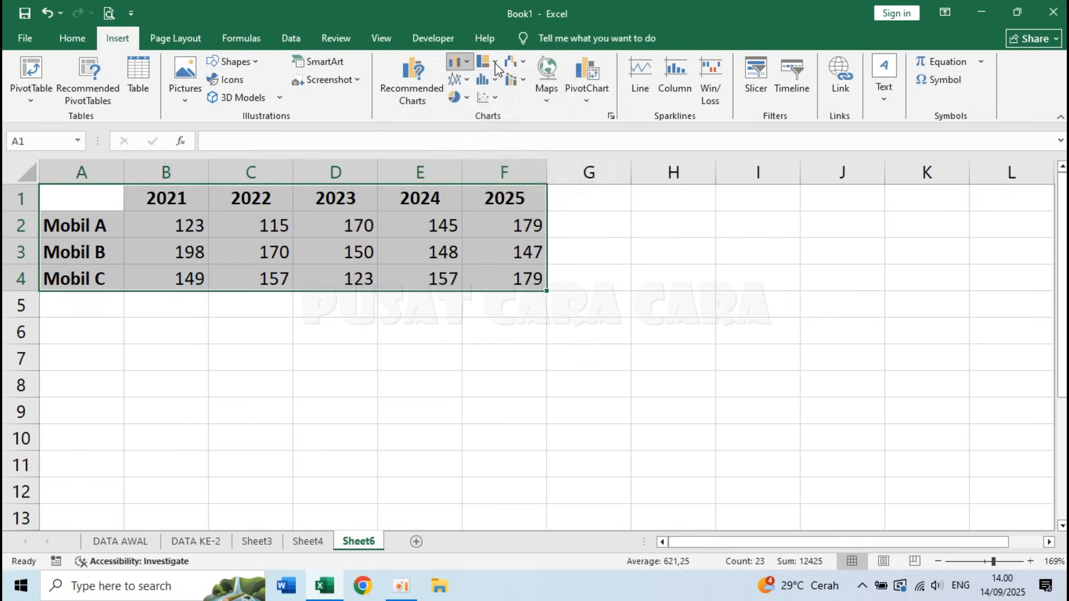
pyautogui.click(492, 62)
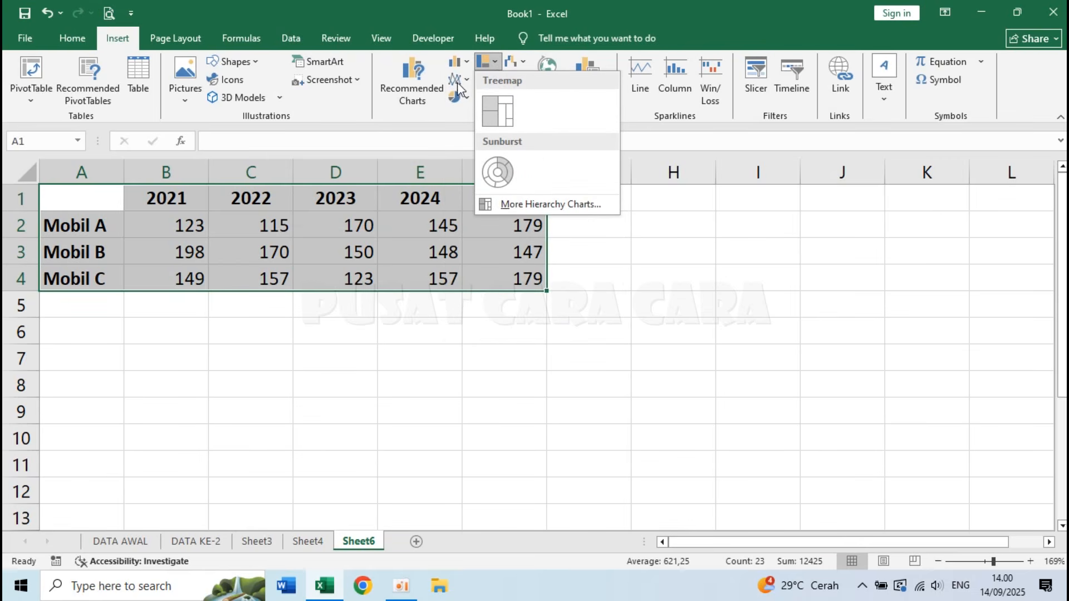
pyautogui.click(468, 78)
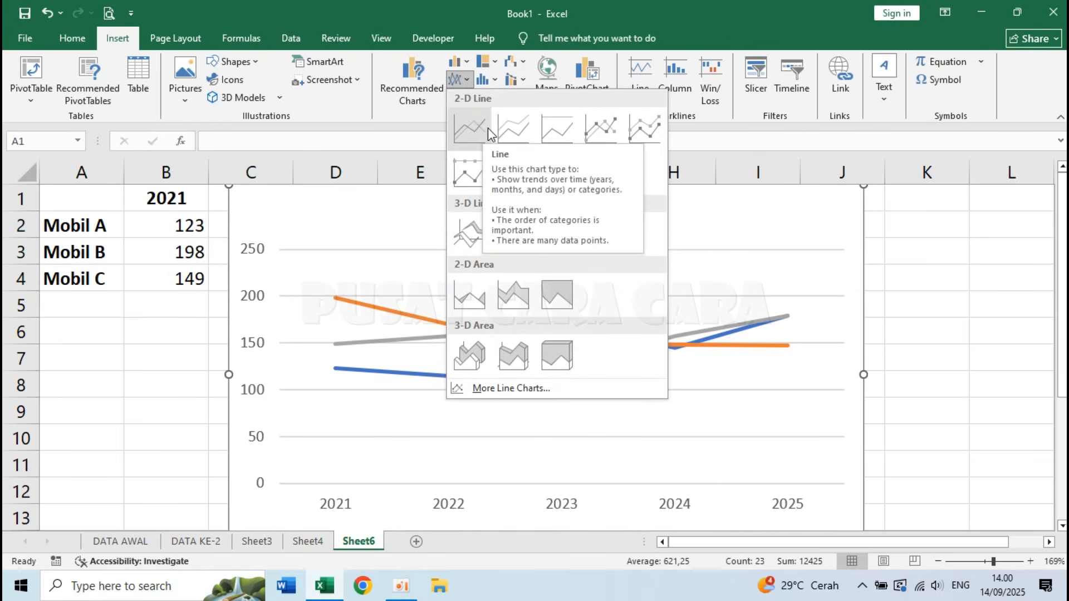
pyautogui.click(600, 135)
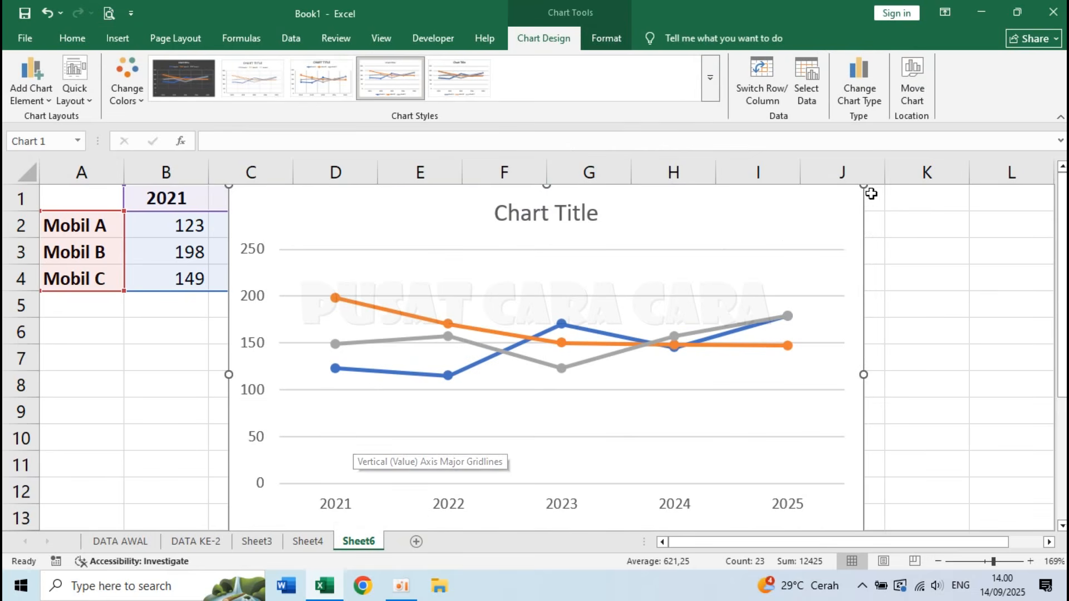
# Step: Shrink the line chart and move it beside the car table, over columns F to L
pyautogui.moveTo(862, 188); pyautogui.dragTo(786, 268)
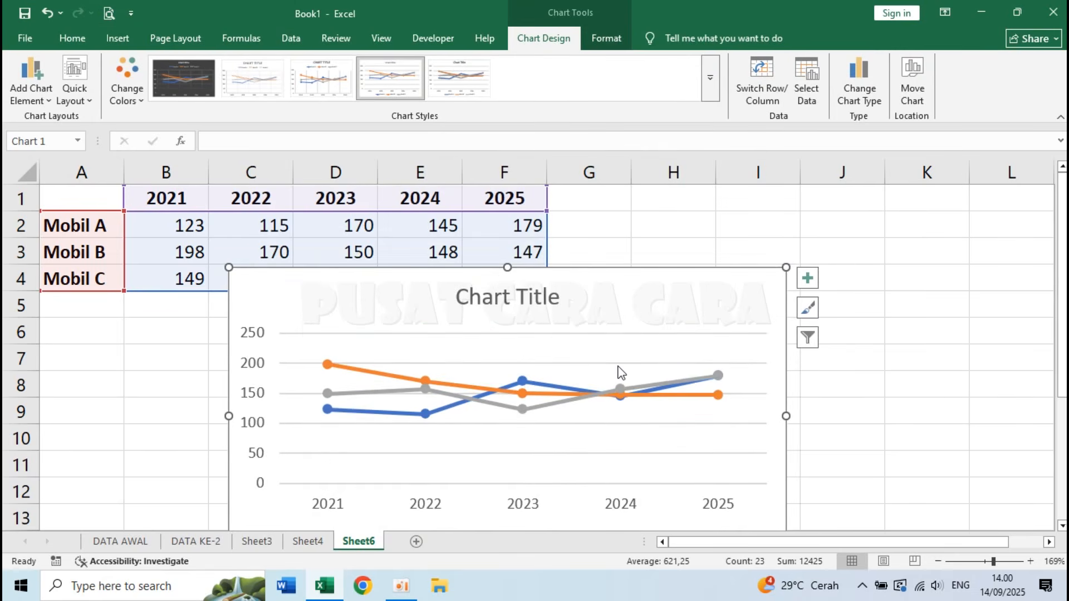
pyautogui.click(696, 323)
pyautogui.moveTo(696, 322); pyautogui.dragTo(1038, 226)
pyautogui.hotkey('ctrl', 'z')
pyautogui.keyDown('ctrl'); pyautogui.scroll(-3, 488, 416); pyautogui.keyUp('ctrl')
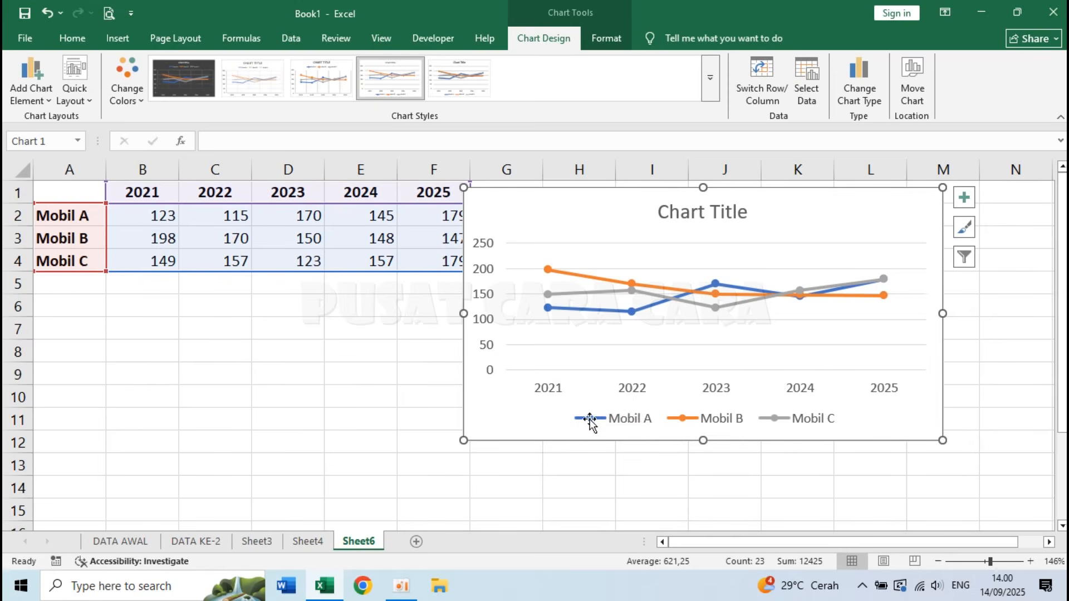
# Step: Examine the Mobil A data points for 2021 and 2022 and the chart title's formatting options
pyautogui.moveTo(547, 313)
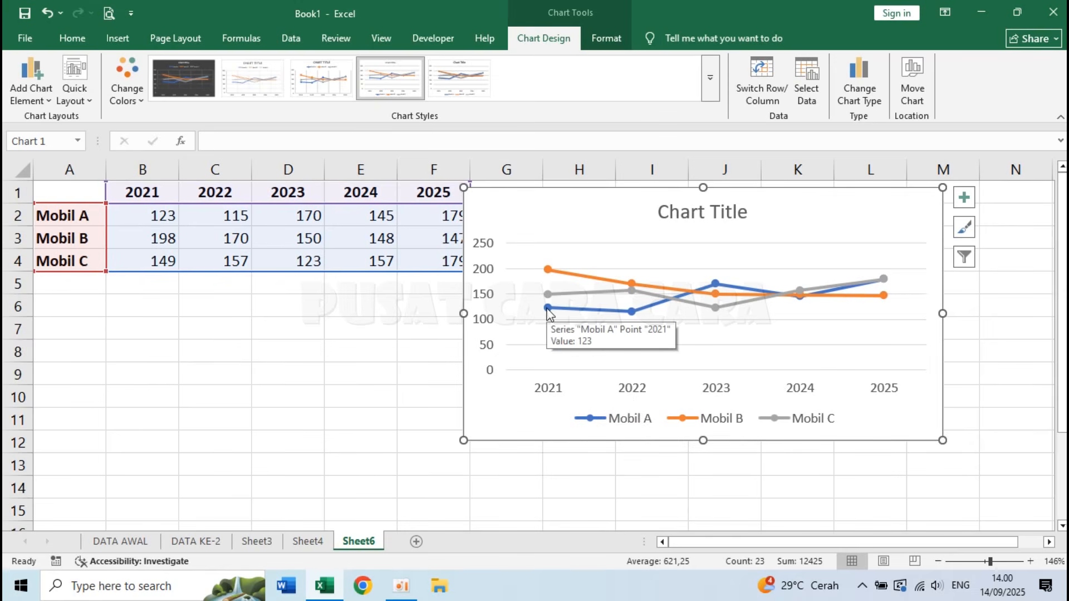
pyautogui.moveTo(633, 316)
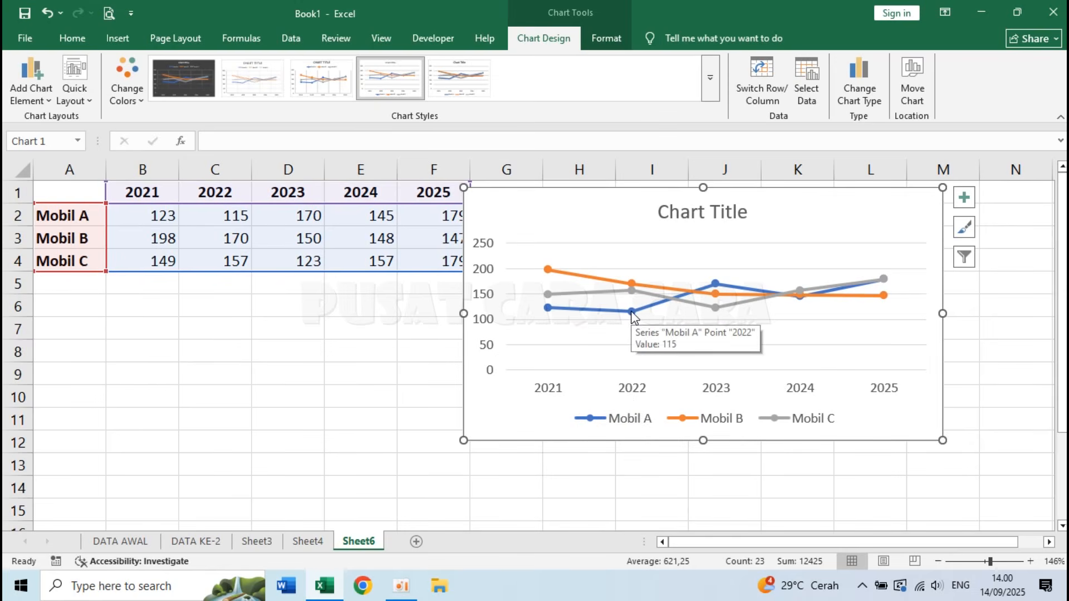
pyautogui.click(682, 214)
pyautogui.doubleClick(682, 214)
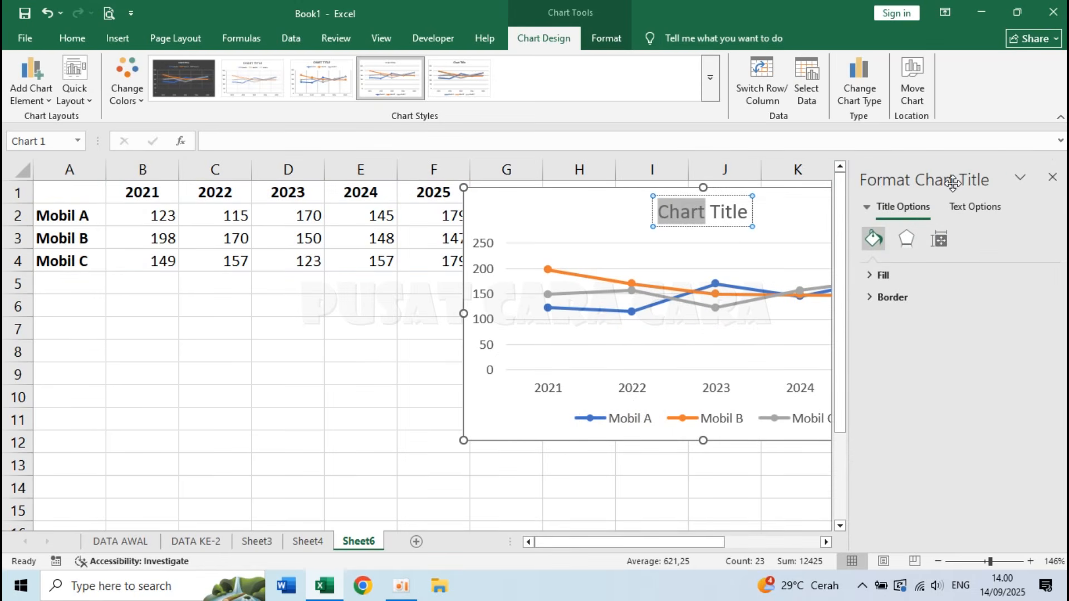
pyautogui.click(1052, 177)
pyautogui.click(275, 326)
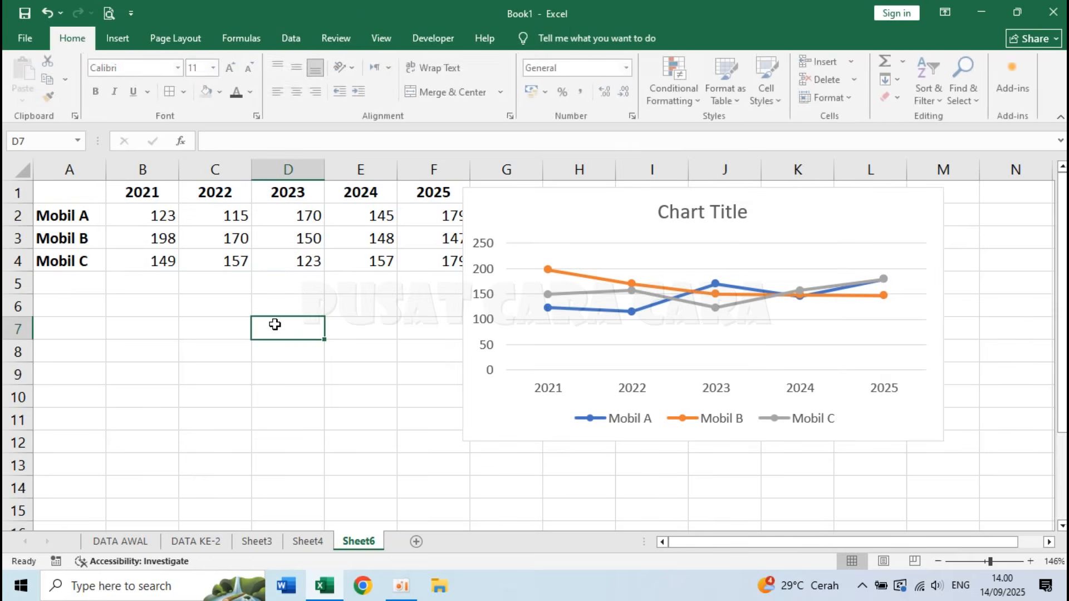
pyautogui.click(604, 241)
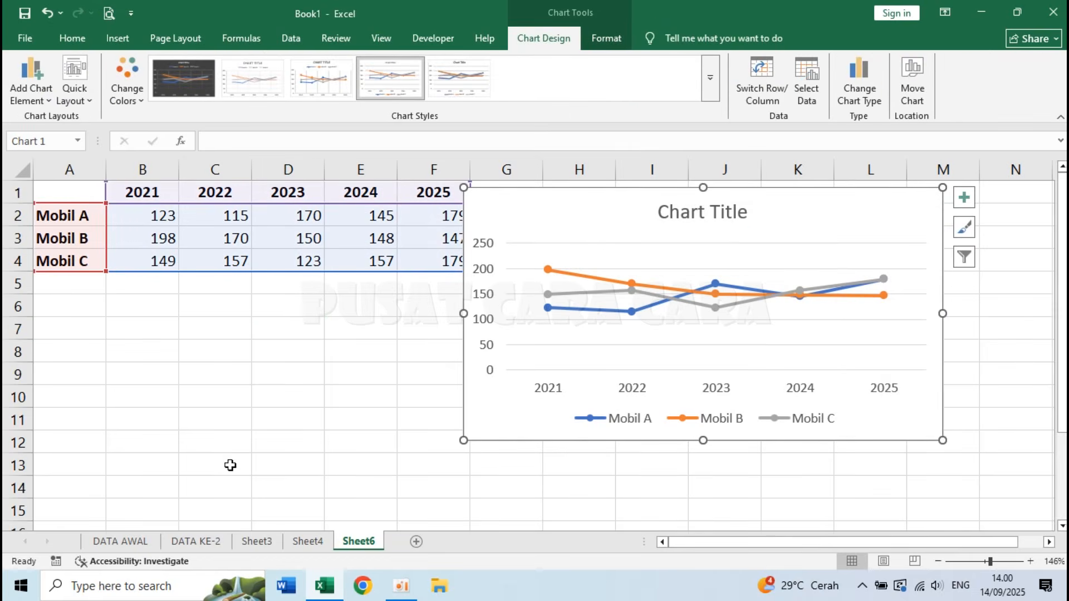
# Step: Insert the picture wifi-158401__340 from the Logo Contoh folder on this device into the DATA AWAL sheet
pyautogui.click(126, 540)
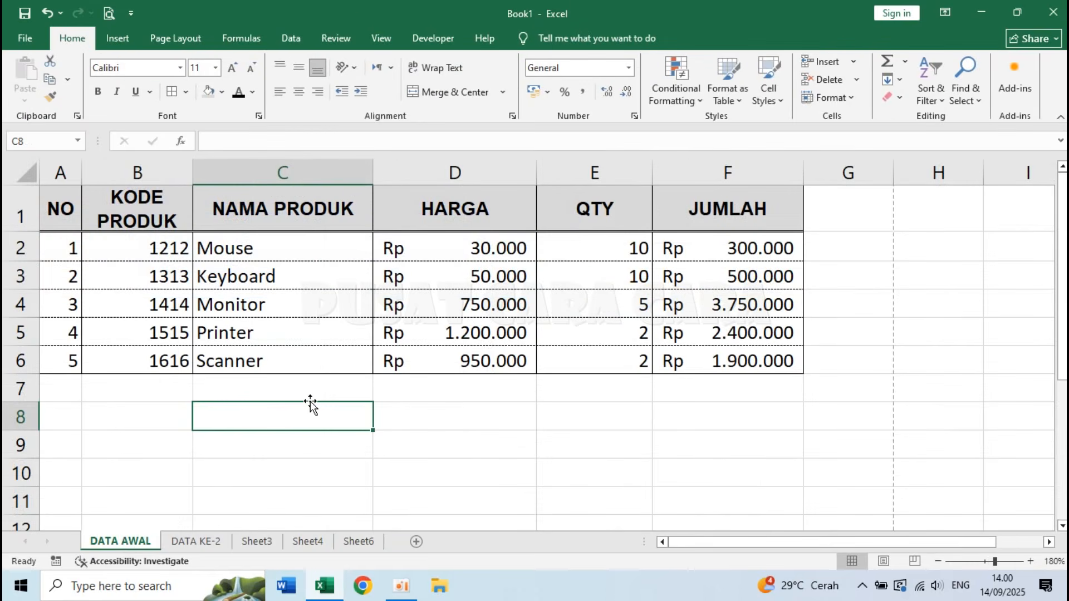
pyautogui.click(163, 418)
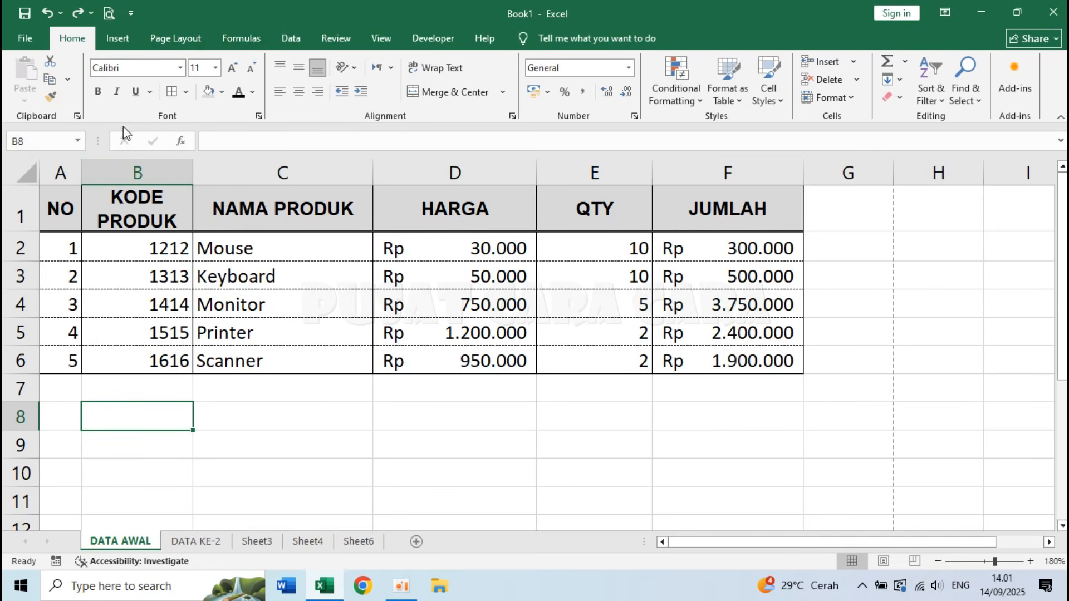
pyautogui.click(115, 40)
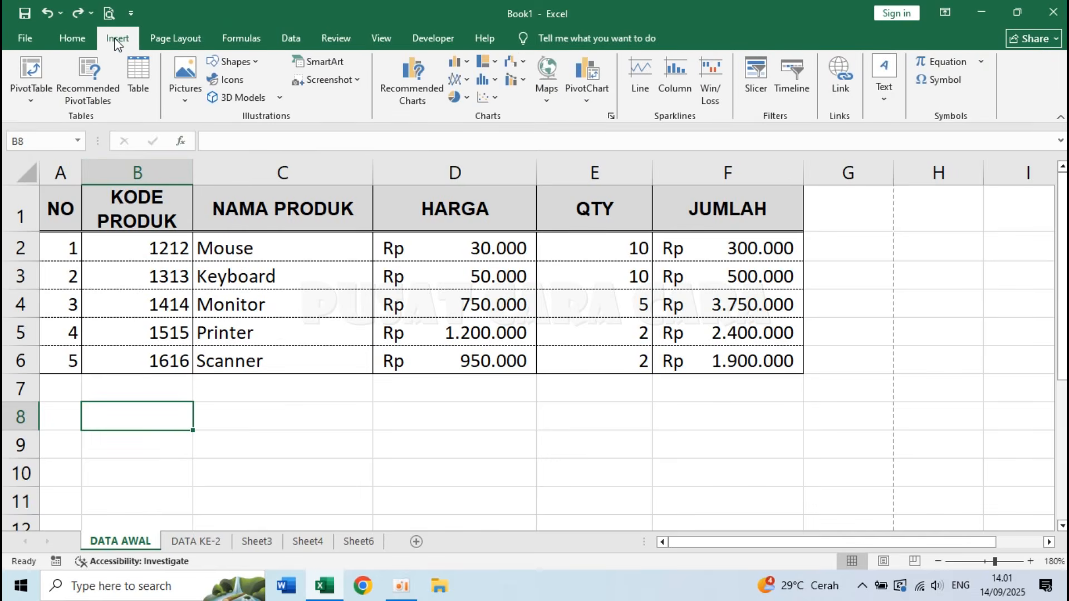
pyautogui.click(185, 78)
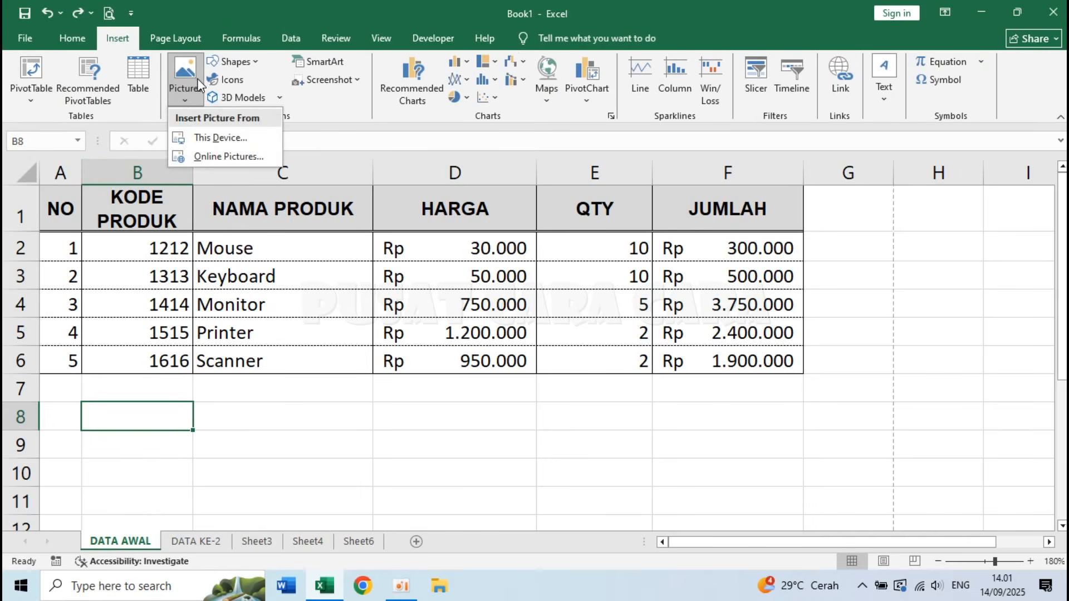
pyautogui.click(223, 139)
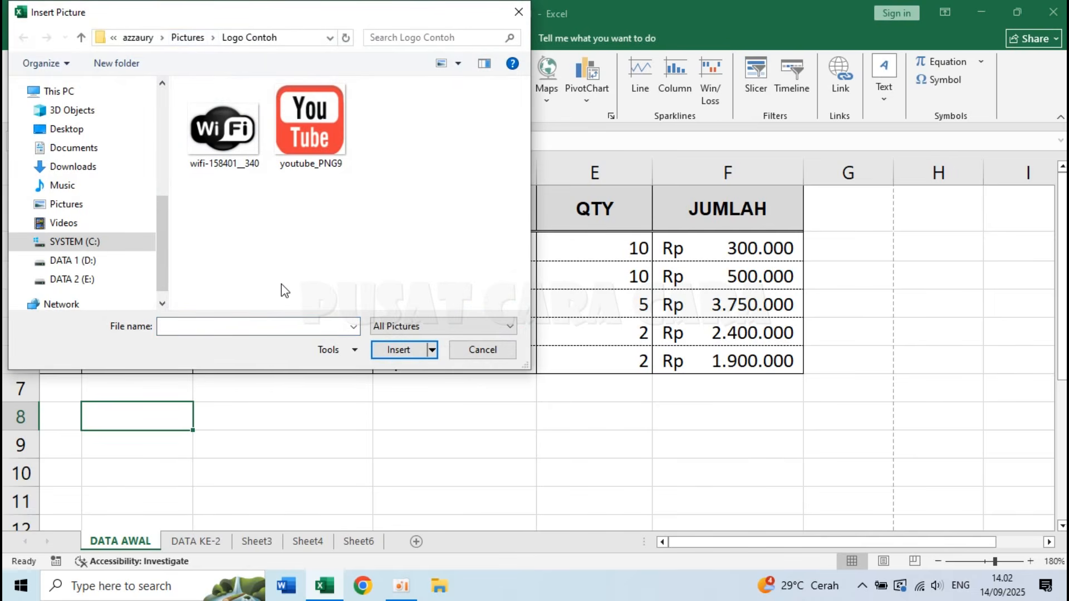
pyautogui.click(222, 131)
pyautogui.click(399, 349)
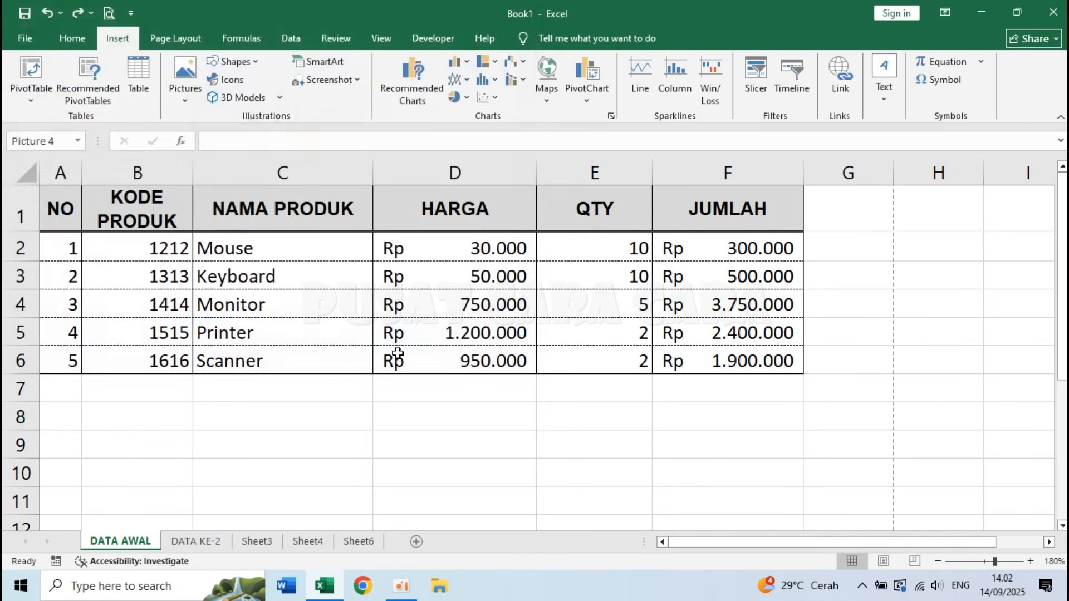
# Step: Move the full-size WiFi picture around over the product table
pyautogui.moveTo(544, 453); pyautogui.dragTo(635, 315)
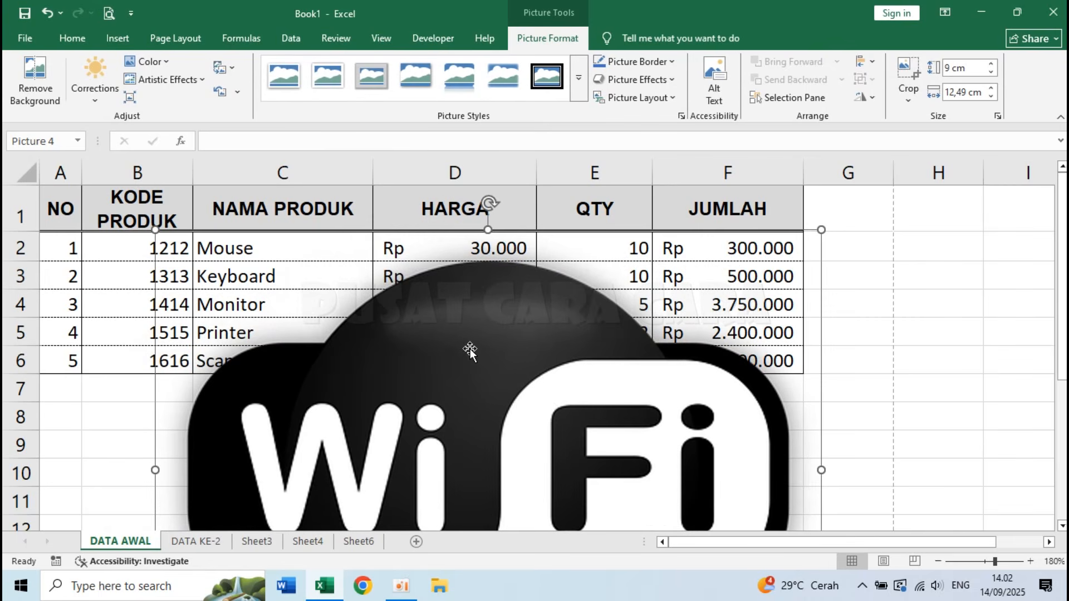
pyautogui.moveTo(470, 348); pyautogui.dragTo(568, 336)
pyautogui.moveTo(677, 374); pyautogui.dragTo(538, 346)
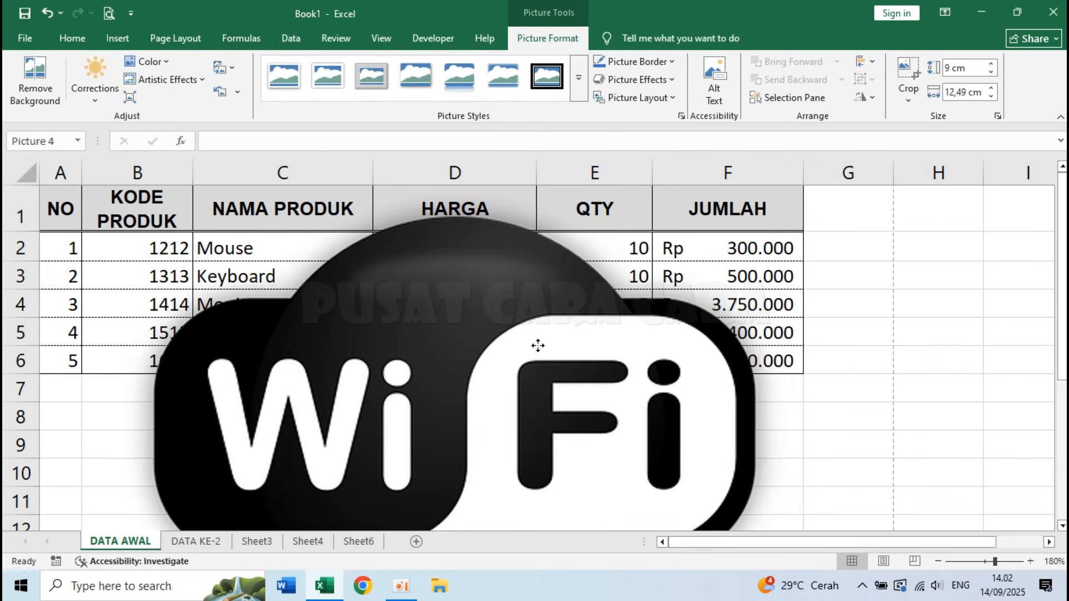
pyautogui.moveTo(548, 306); pyautogui.dragTo(564, 330)
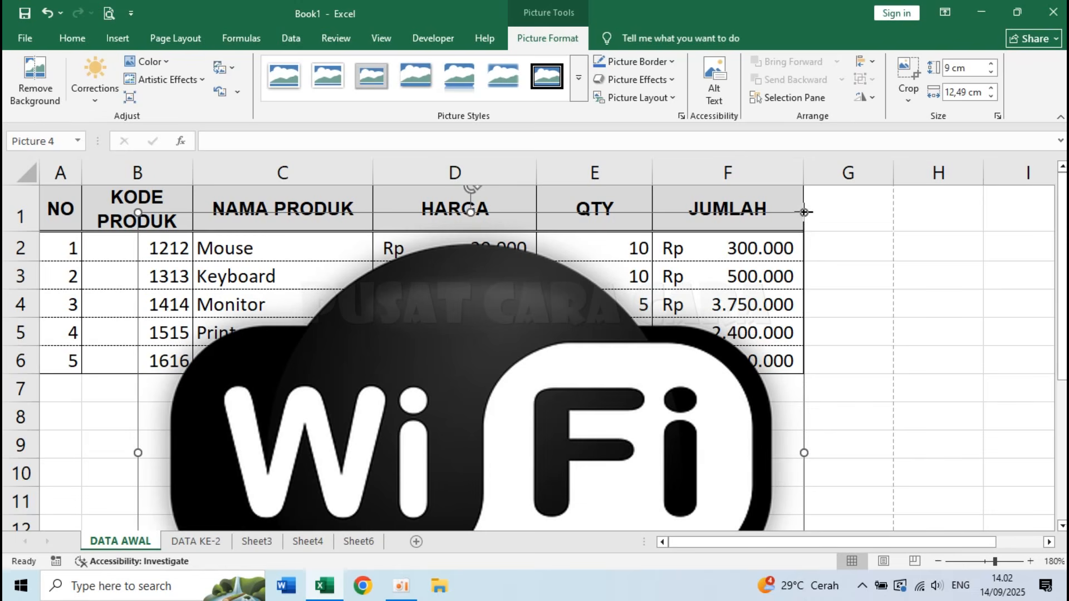
# Step: Shrink the WiFi picture to about 1,41 cm high by 1,96 cm wide and place it below the table around A8:B9
pyautogui.moveTo(803, 212); pyautogui.dragTo(495, 435)
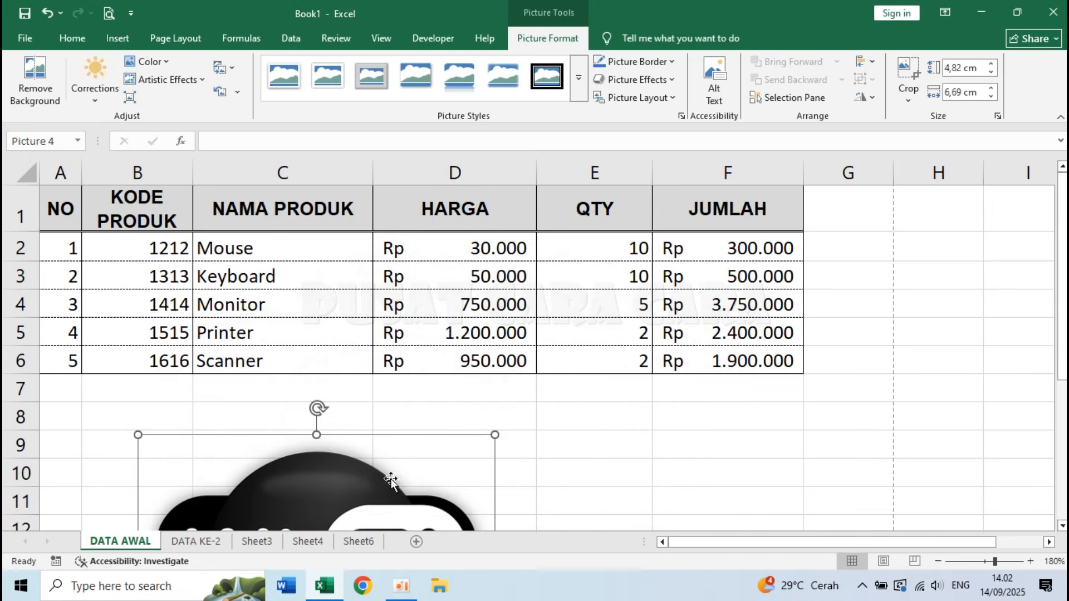
pyautogui.moveTo(369, 485); pyautogui.dragTo(432, 240)
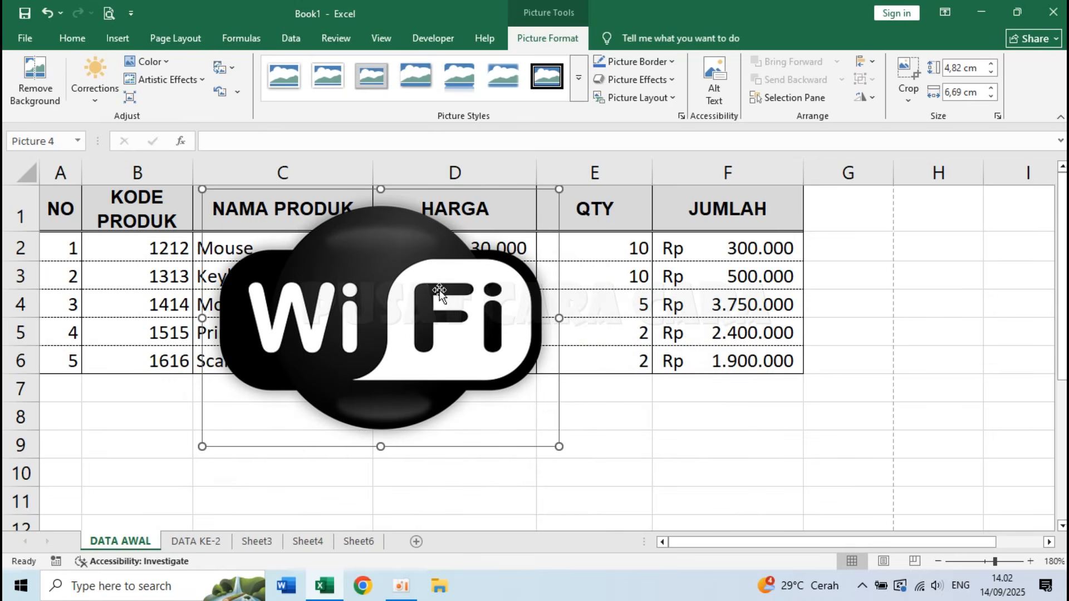
pyautogui.moveTo(439, 290); pyautogui.dragTo(450, 319)
pyautogui.moveTo(588, 516); pyautogui.dragTo(315, 337)
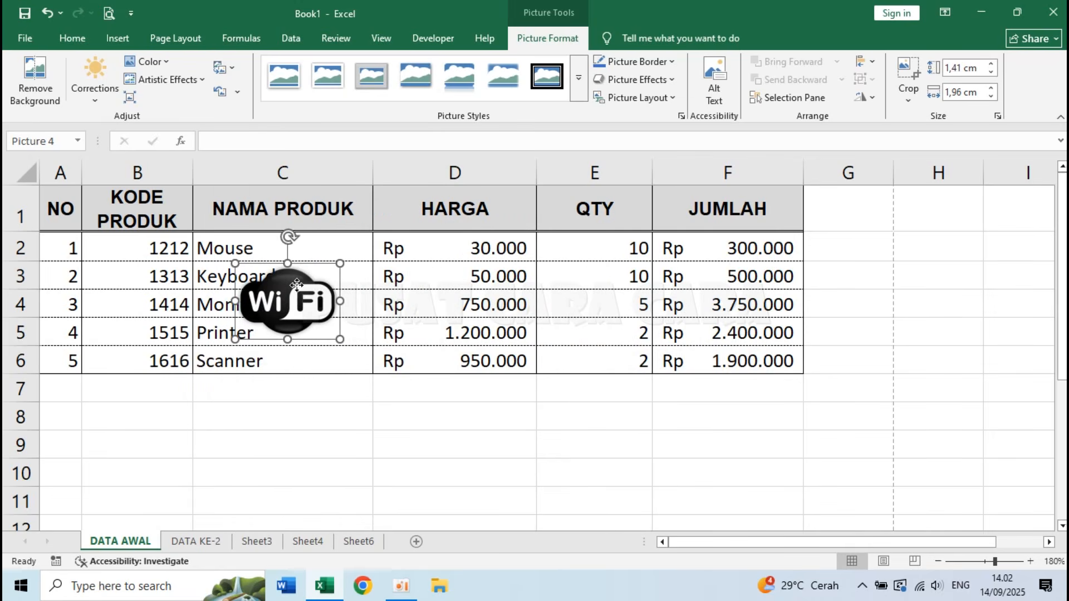
pyautogui.moveTo(297, 285); pyautogui.dragTo(37, 438)
pyautogui.click(354, 450)
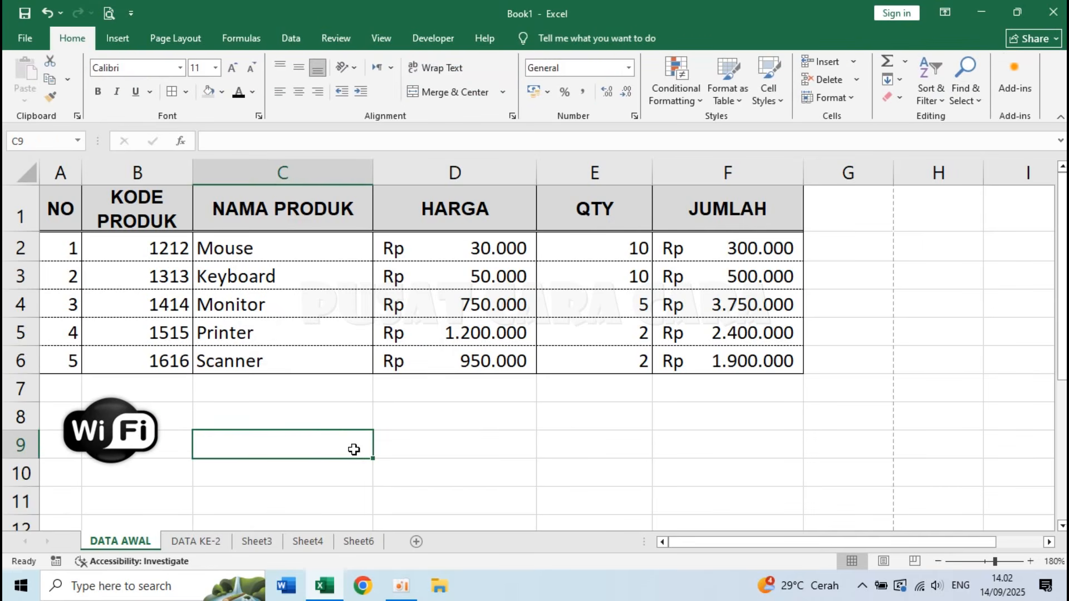
pyautogui.click(238, 399)
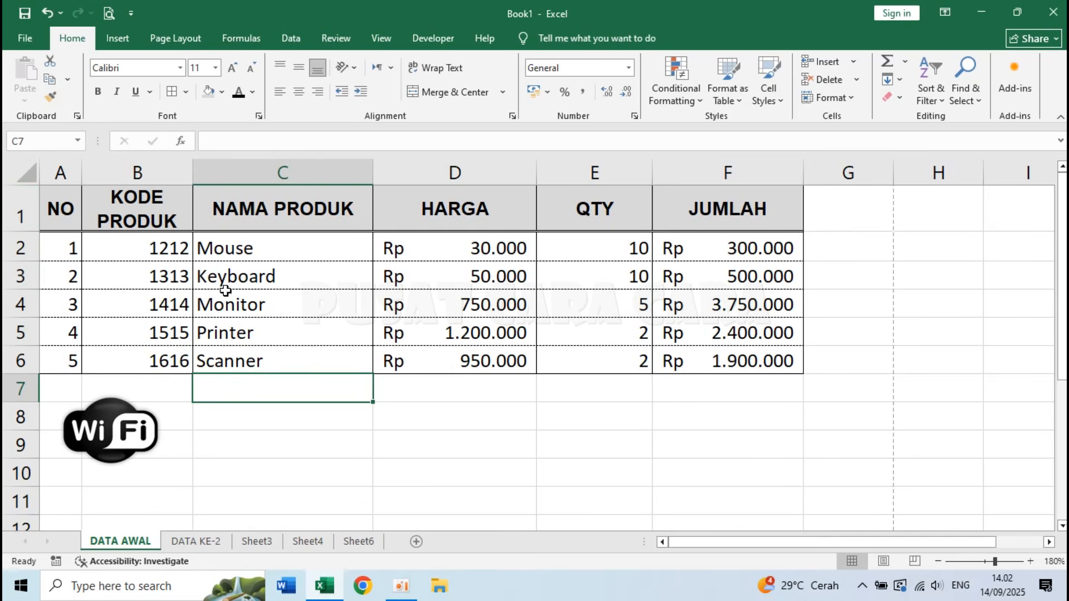
# Step: Insert three blank rows above the product table's header row
pyautogui.rightClick(20, 200)
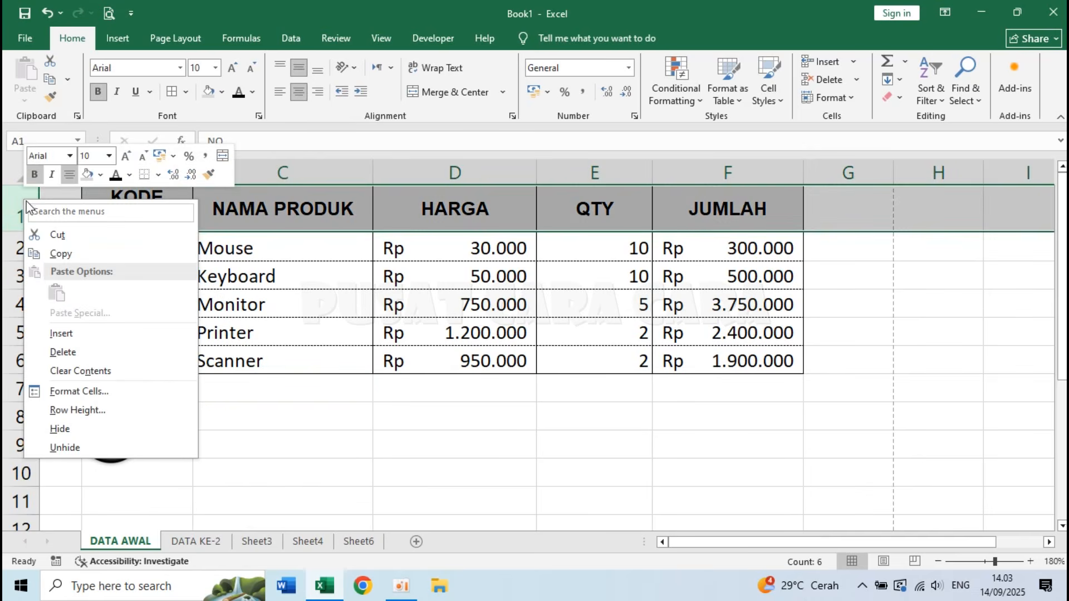
pyautogui.click(102, 339)
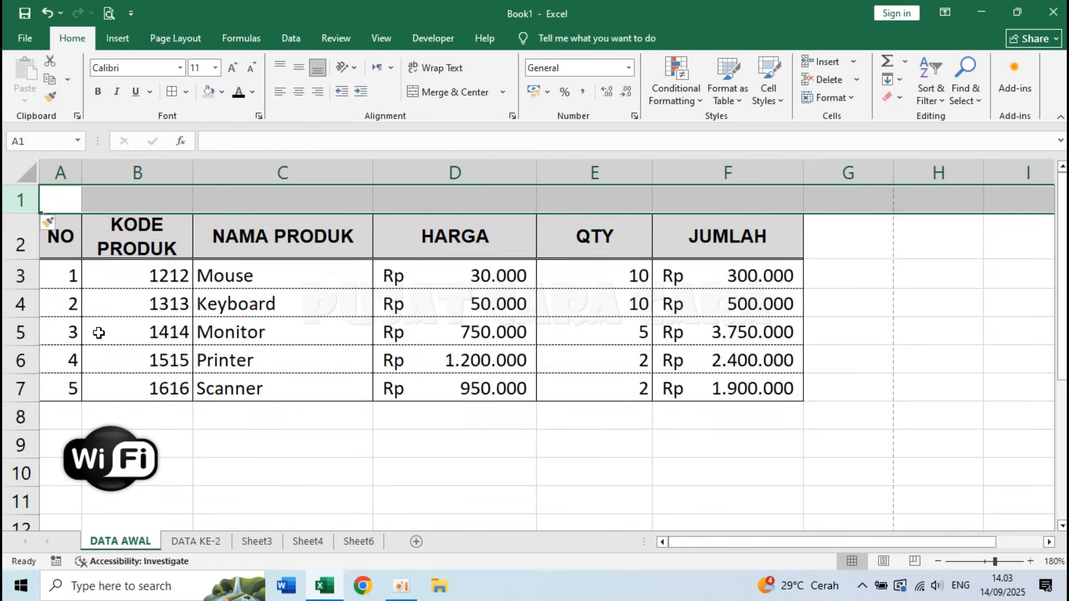
pyautogui.rightClick(20, 200)
pyautogui.click(106, 337)
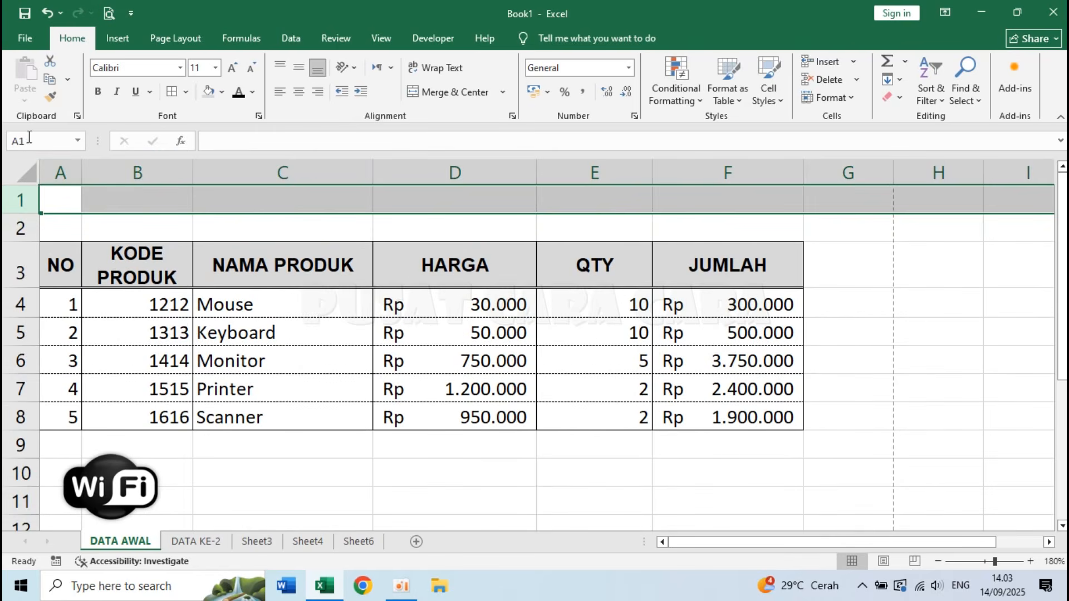
pyautogui.rightClick(20, 200)
pyautogui.click(106, 334)
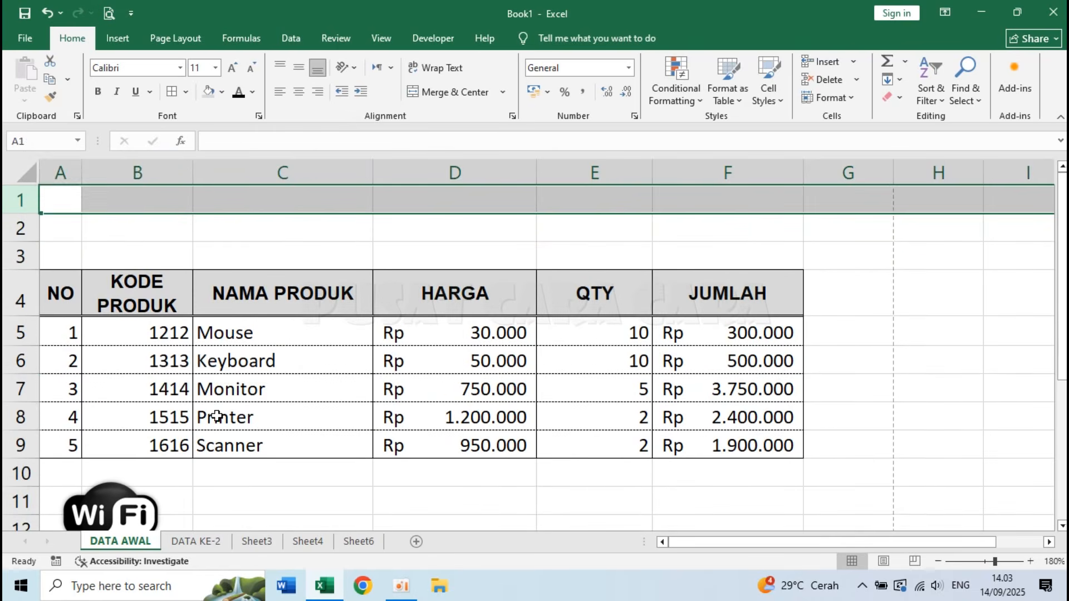
# Step: Move the WiFi picture into the blank rows above the table, over A1:B3
pyautogui.click(217, 416)
pyautogui.moveTo(126, 516); pyautogui.dragTo(115, 227)
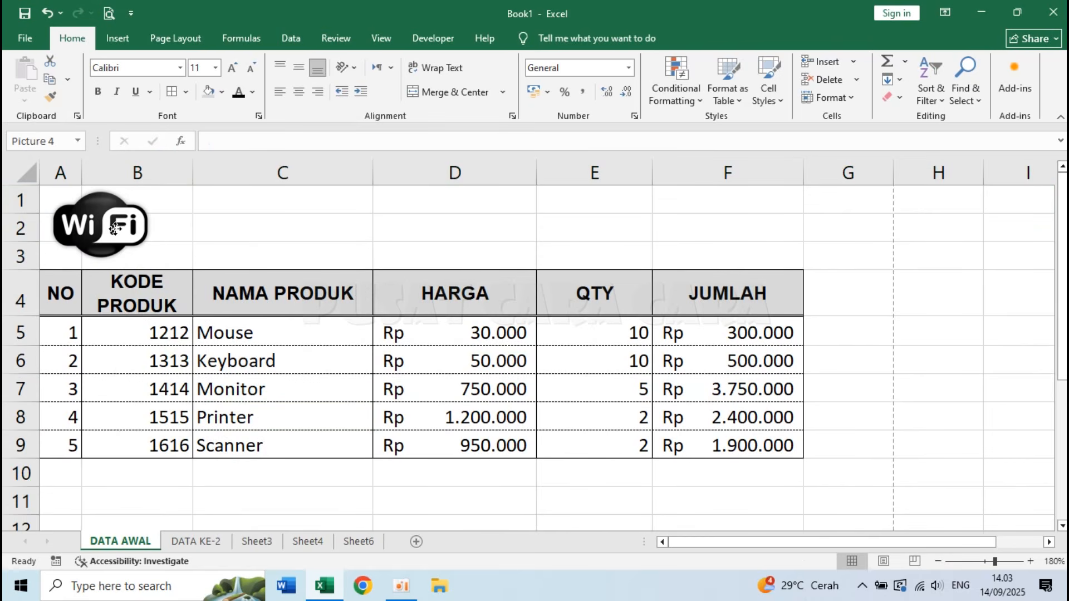
pyautogui.click(294, 226)
pyautogui.click(454, 229)
pyautogui.click(794, 238)
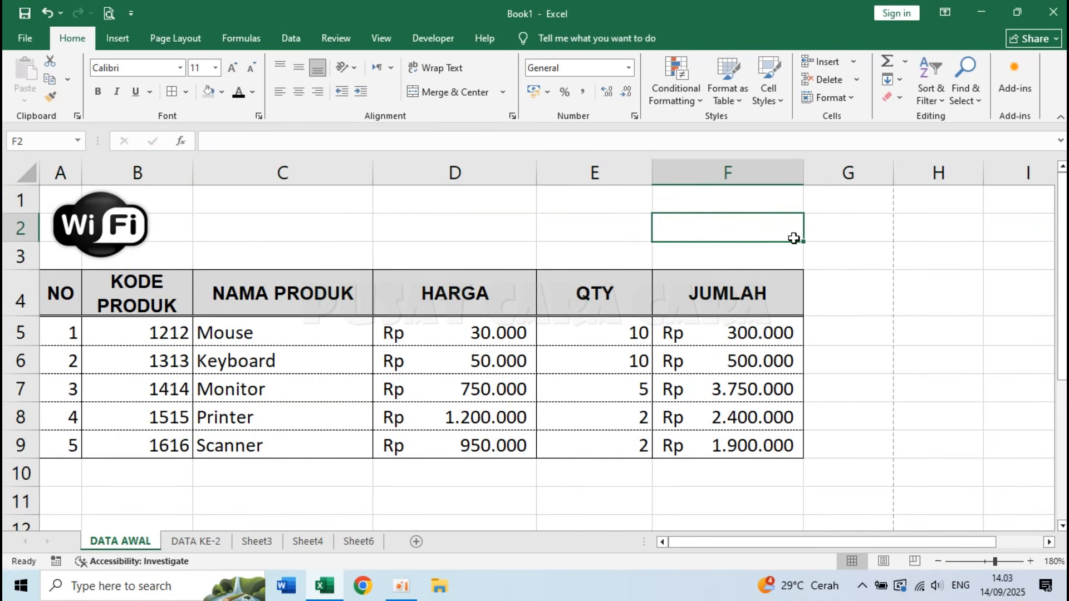
pyautogui.click(910, 263)
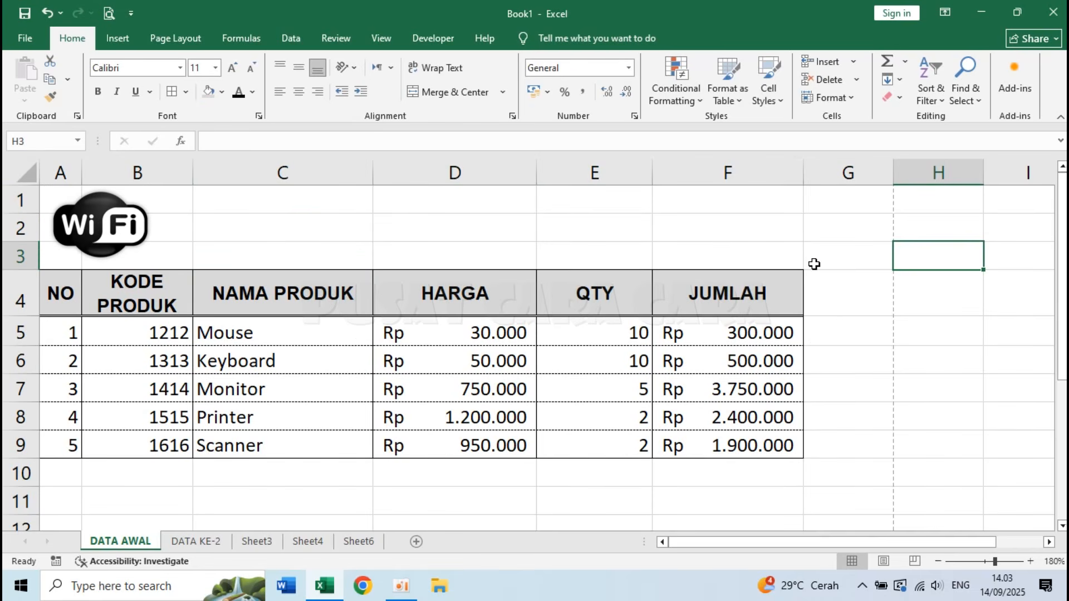
# Step: Shrink the WiFi picture slightly and shift it a little toward column B in the blank rows above the table
pyautogui.click(570, 229)
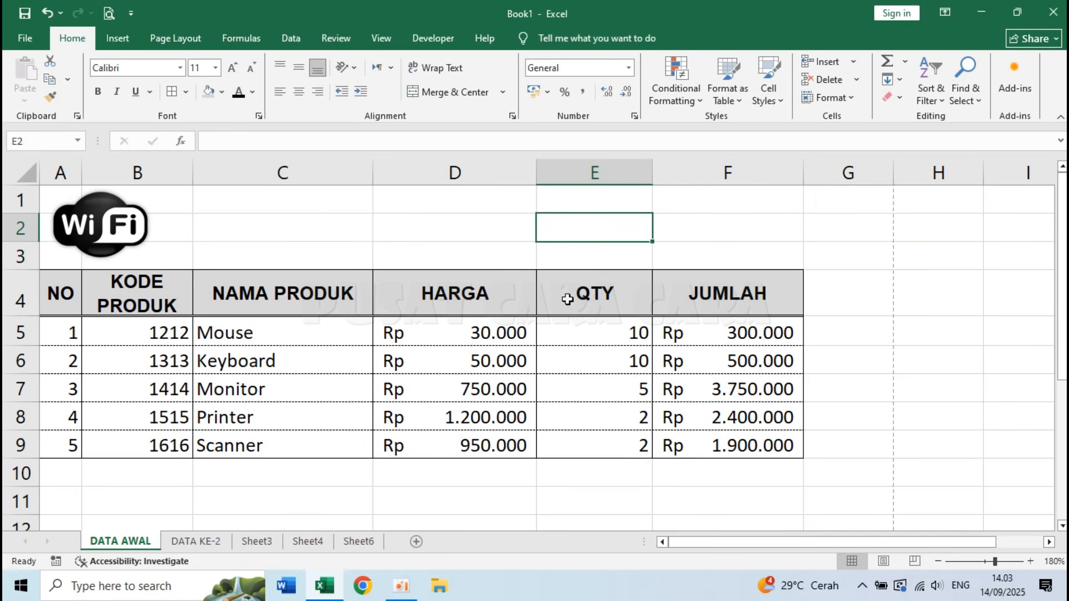
pyautogui.click(41, 188)
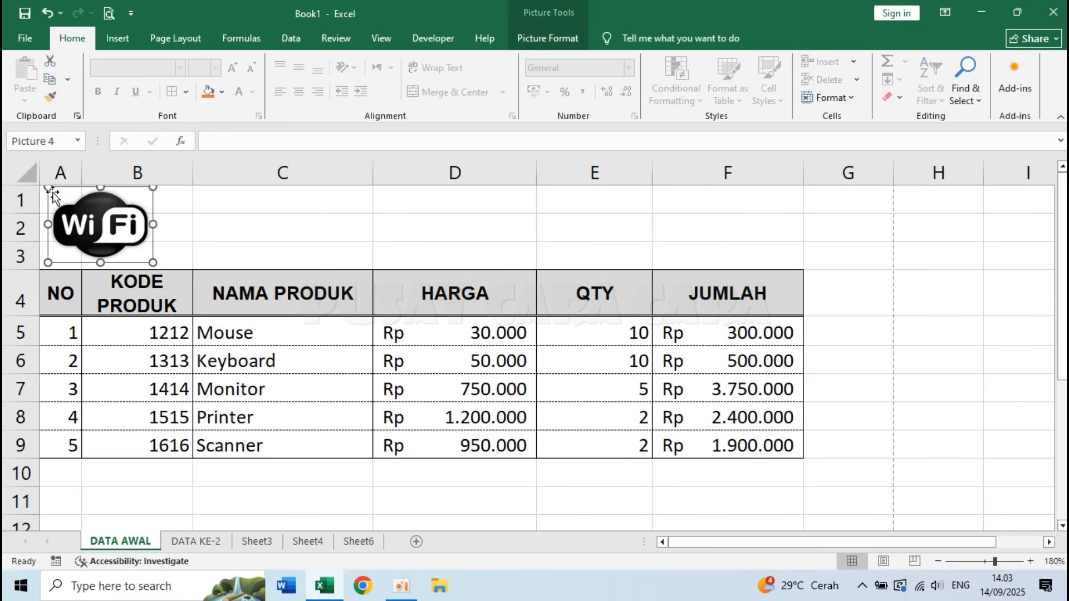
pyautogui.moveTo(153, 262); pyautogui.dragTo(143, 256)
pyautogui.click(94, 269)
pyautogui.moveTo(96, 211); pyautogui.dragTo(117, 216)
pyautogui.click(348, 224)
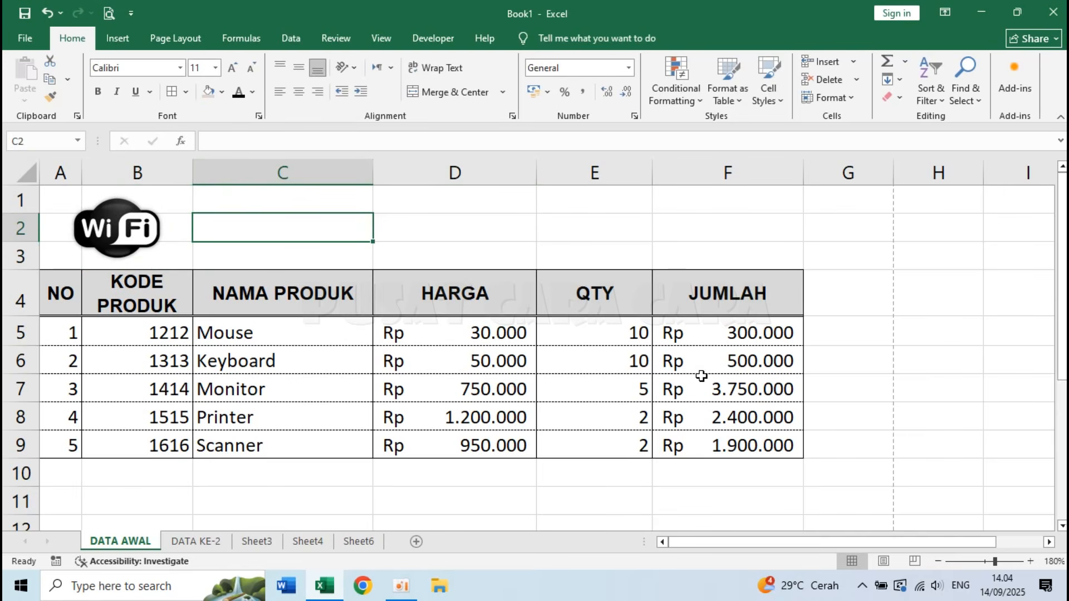
# Step: Set the print area to A1:F9 so it covers the logo and the whole product table
pyautogui.click(738, 452)
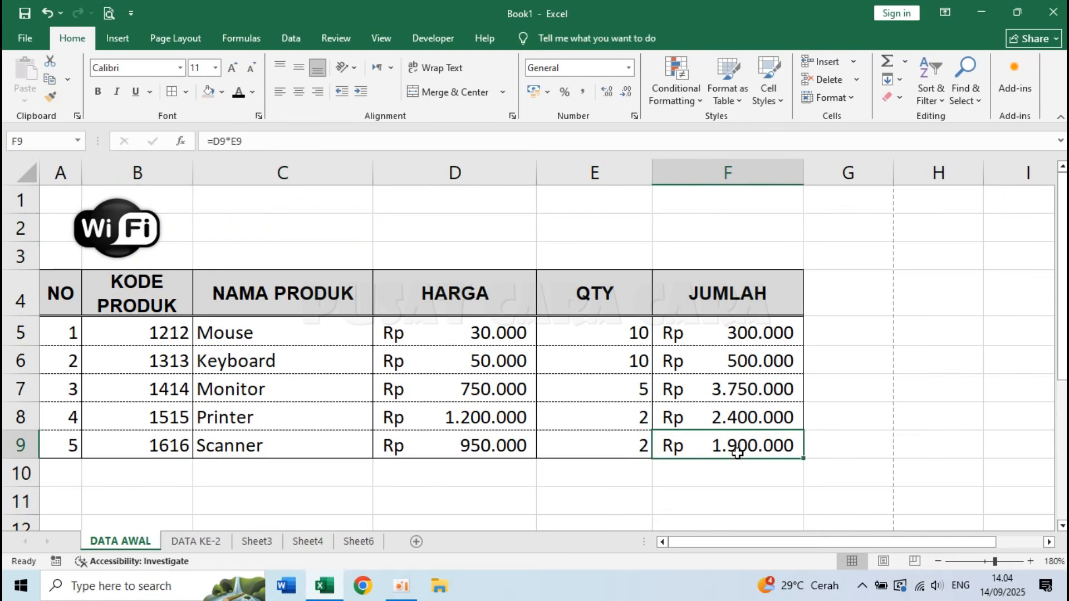
pyautogui.click(44, 199)
pyautogui.moveTo(44, 199); pyautogui.dragTo(723, 445)
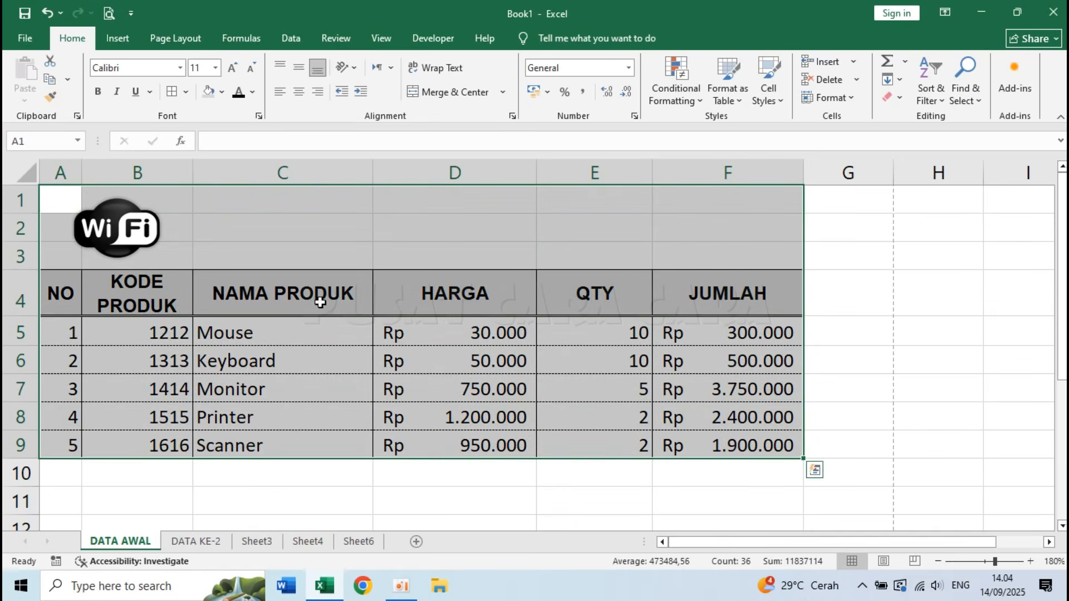
pyautogui.click(187, 37)
pyautogui.click(253, 94)
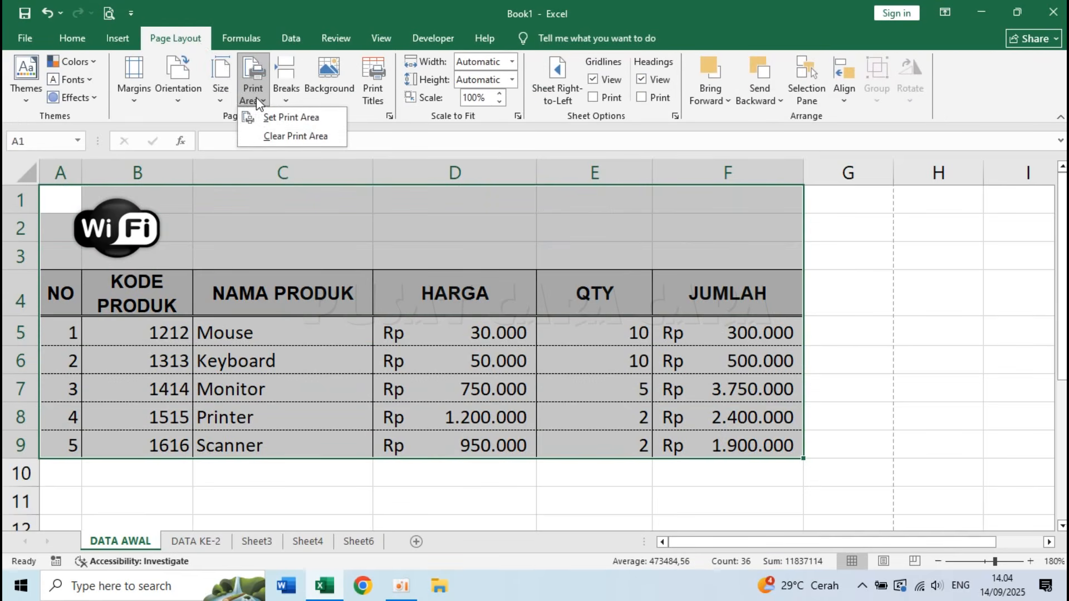
pyautogui.click(286, 115)
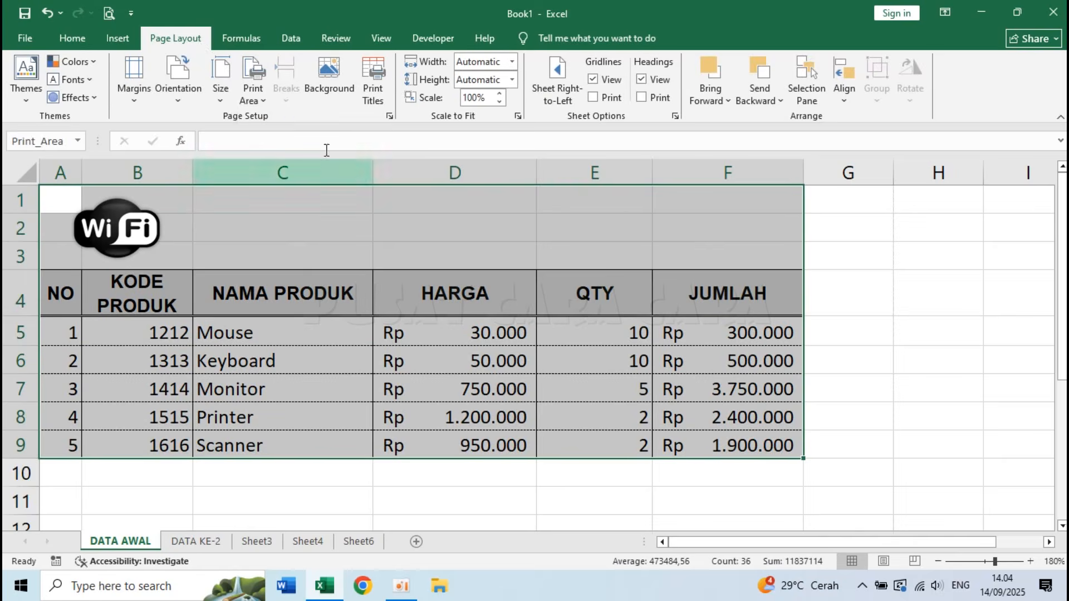
pyautogui.click(940, 421)
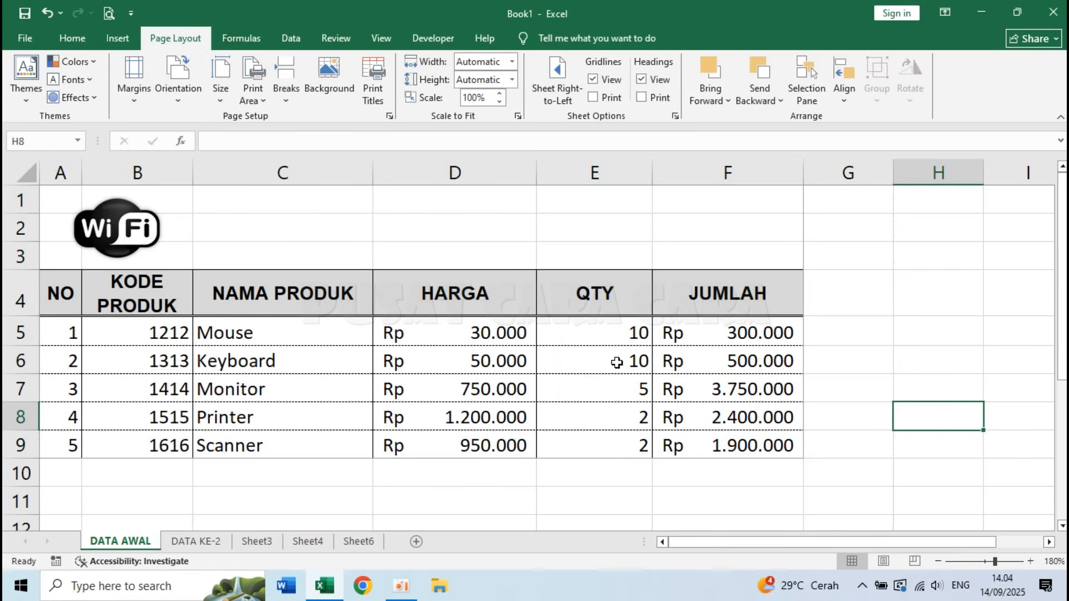
# Step: Set the paper size to A4 210 x 297 mm, look through the other sizes, and set the page orientation to landscape
pyautogui.click(218, 87)
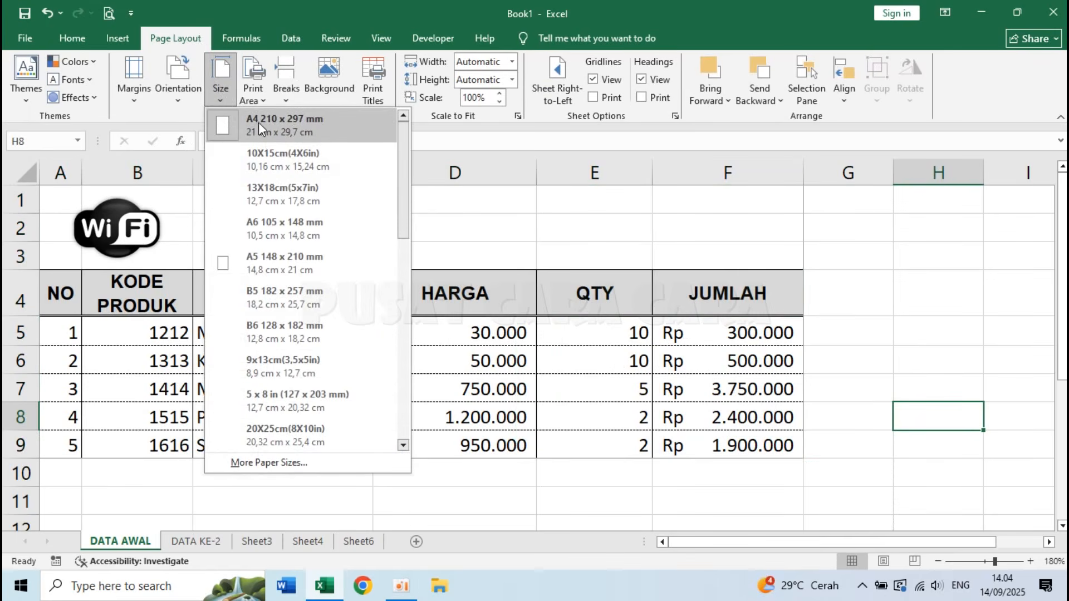
pyautogui.click(275, 123)
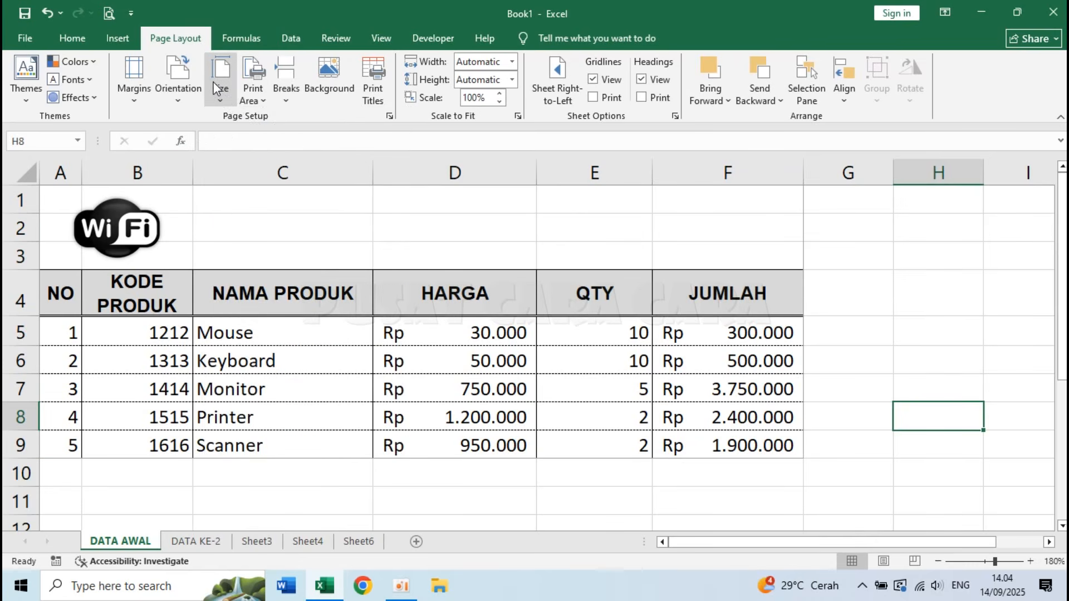
pyautogui.click(215, 82)
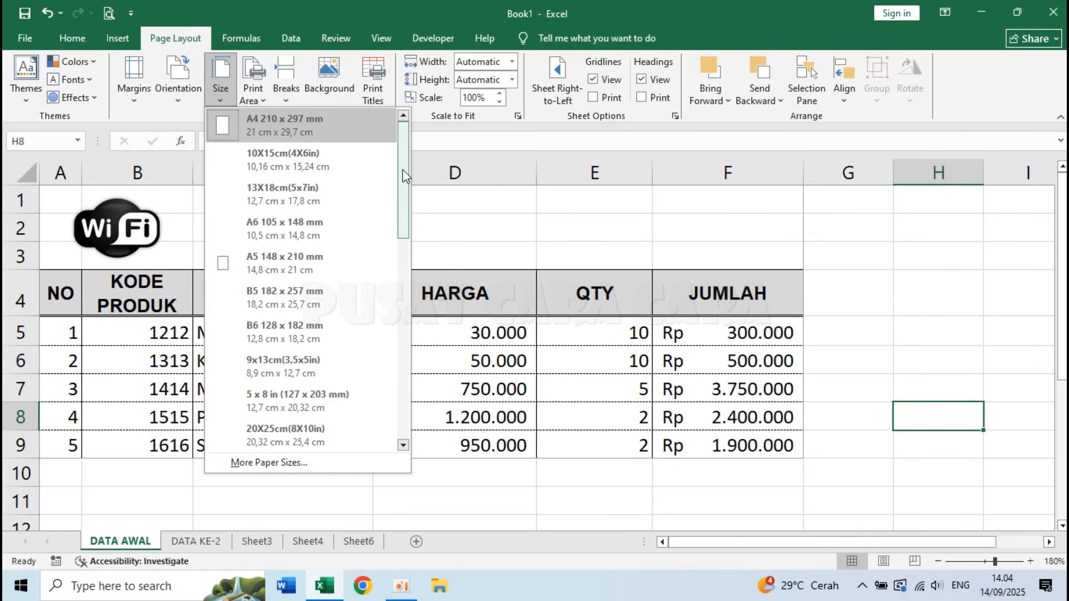
pyautogui.moveTo(402, 170); pyautogui.dragTo(383, 411)
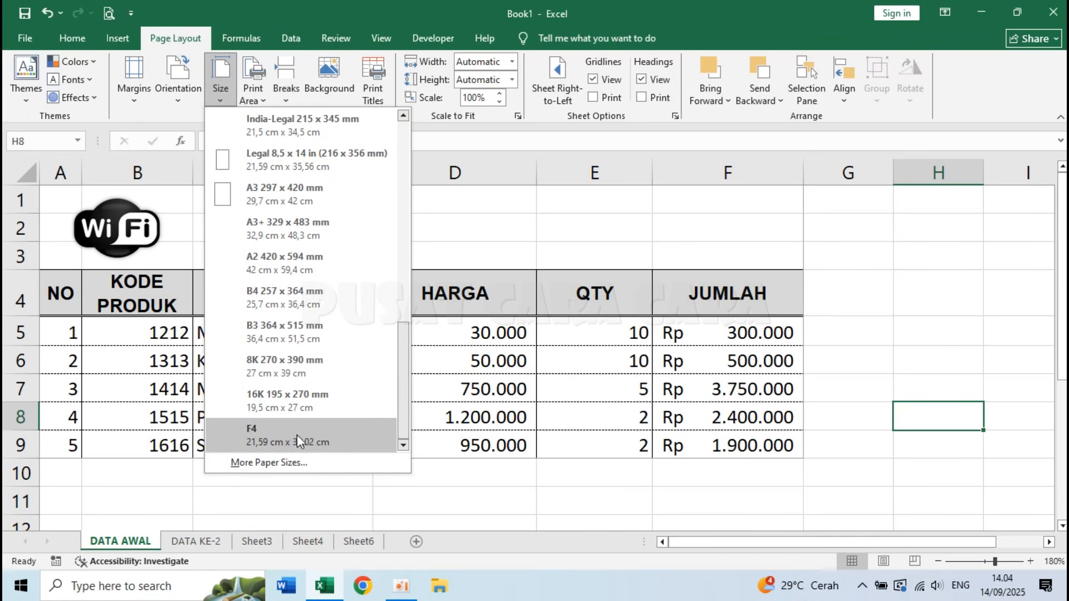
pyautogui.click(256, 426)
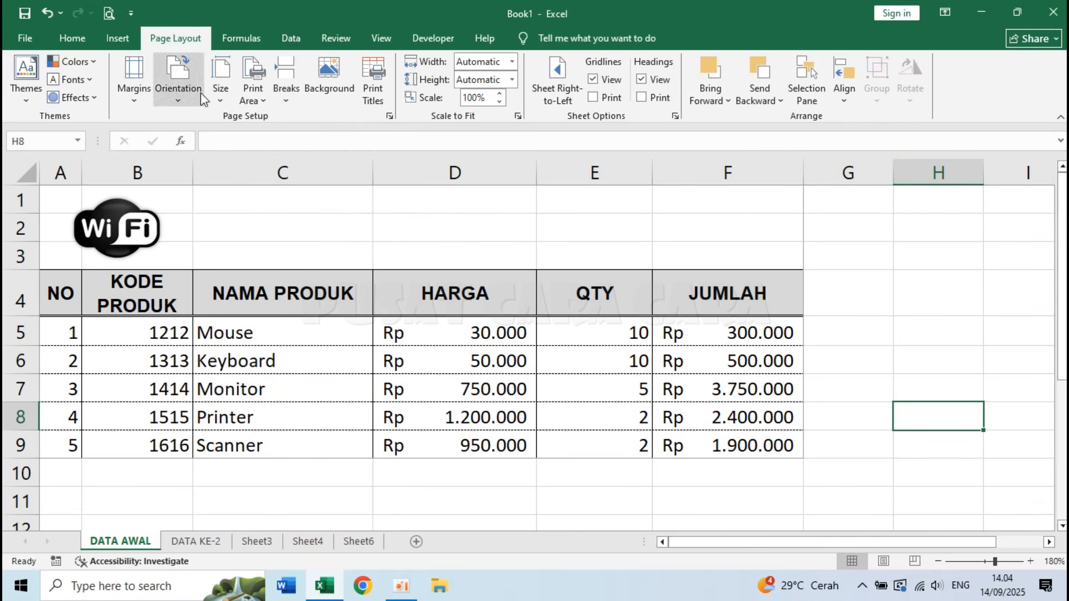
pyautogui.click(177, 90)
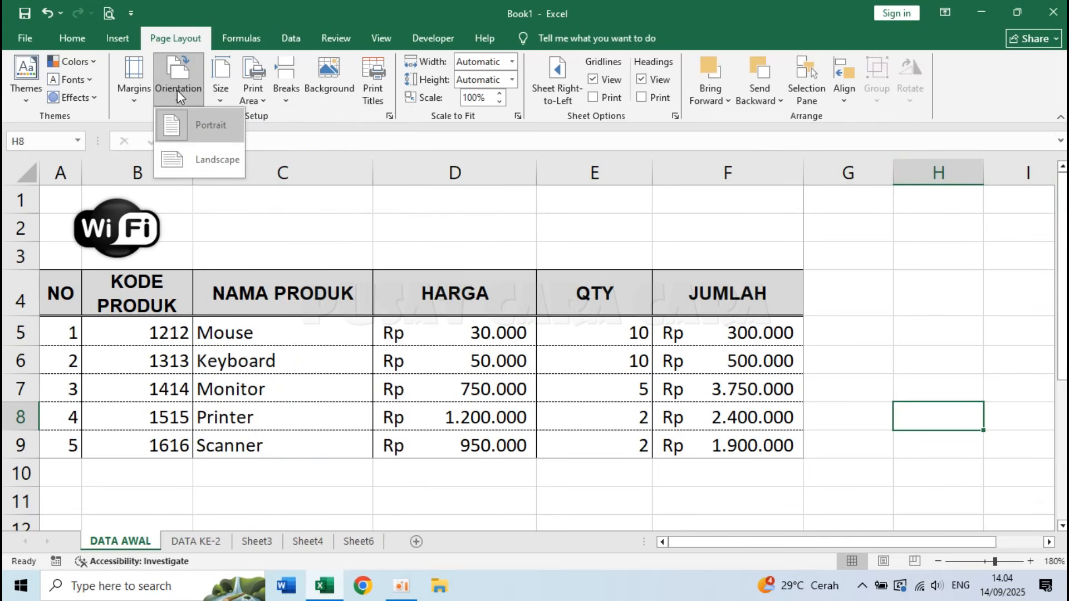
pyautogui.click(189, 162)
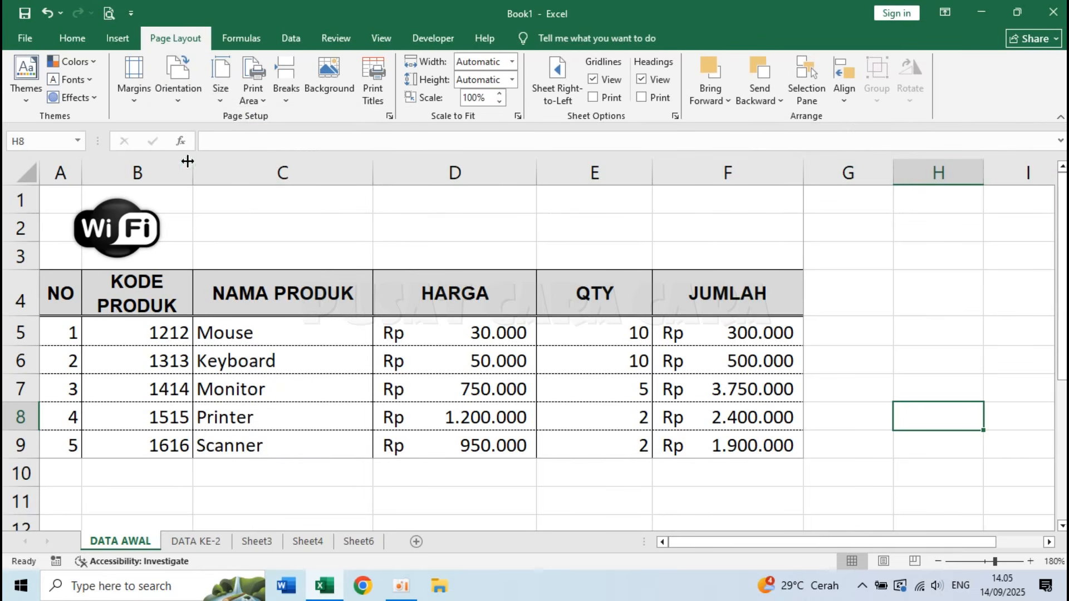
pyautogui.click(127, 75)
pyautogui.click(412, 201)
pyautogui.click(528, 408)
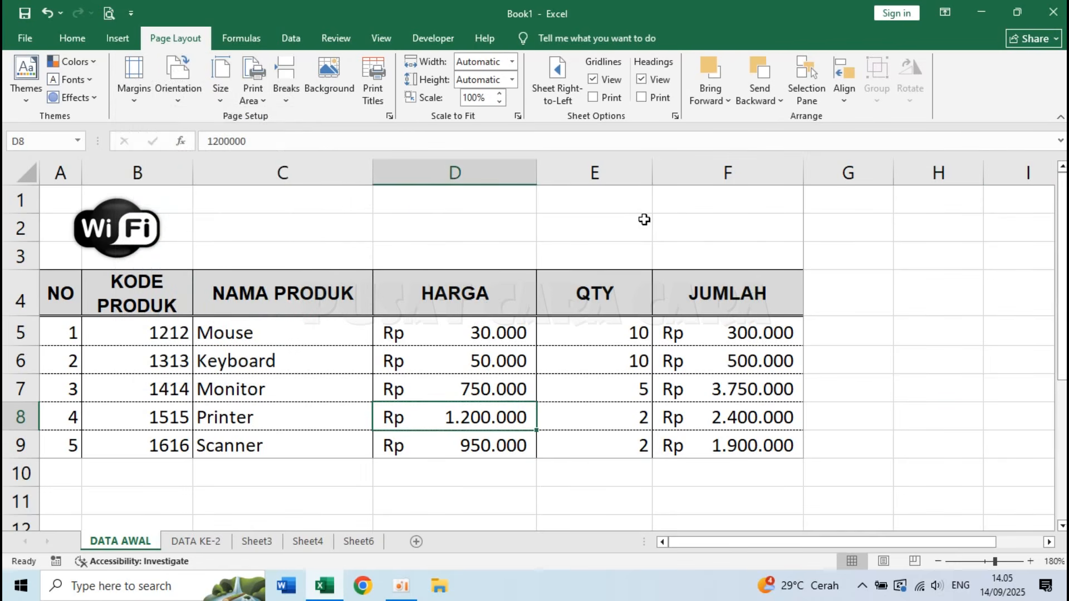
# Step: Switch the sheet to page break preview and enlarge the view to 150%
pyautogui.click(914, 561)
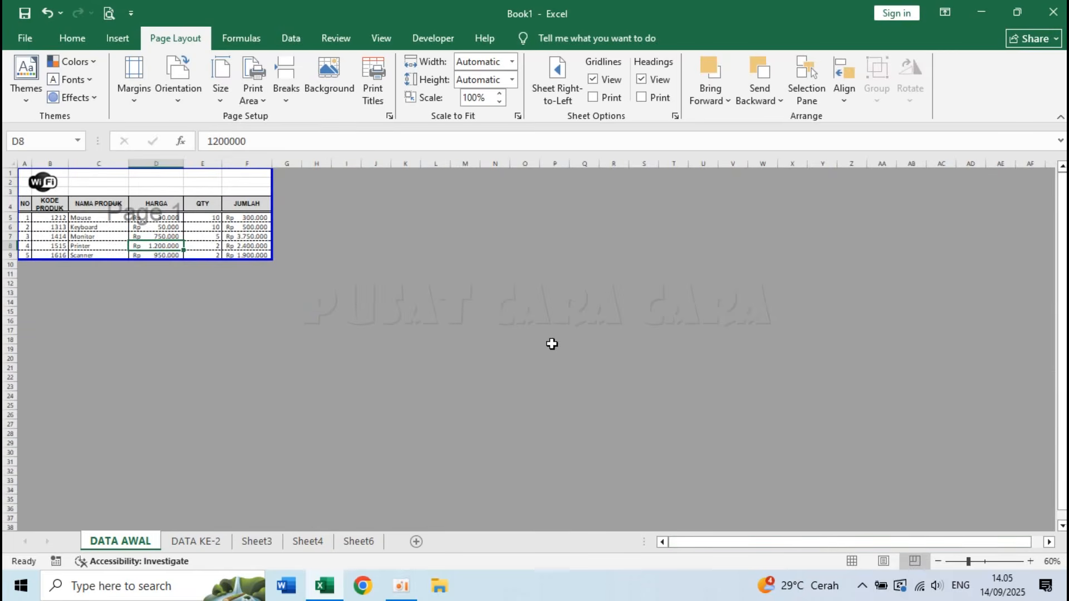
pyautogui.click(1031, 561)
pyautogui.click(1030, 561)
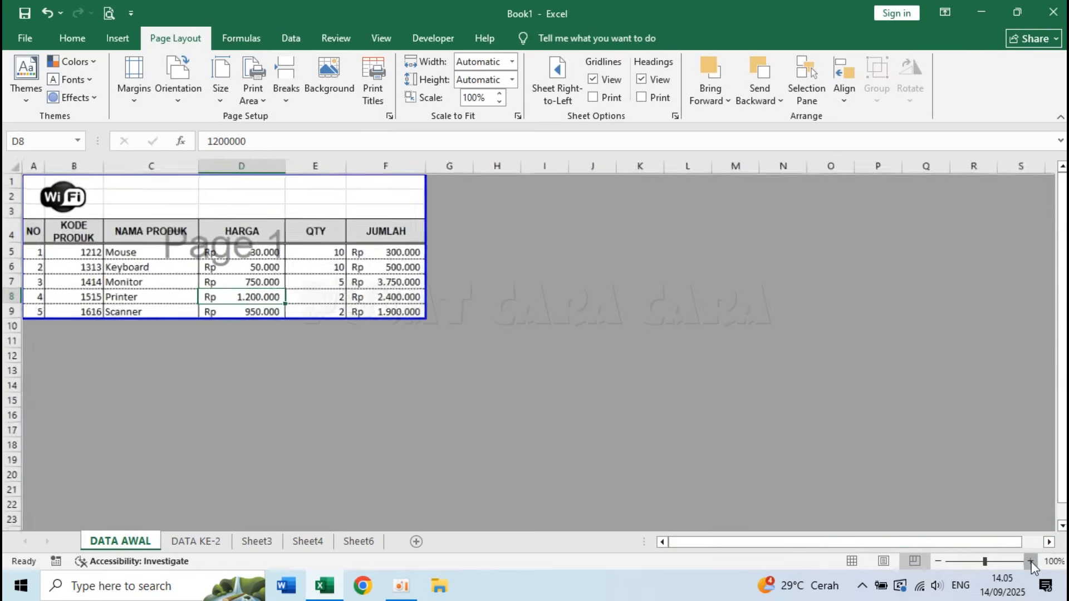
pyautogui.click(1030, 561)
pyautogui.click(1030, 561)
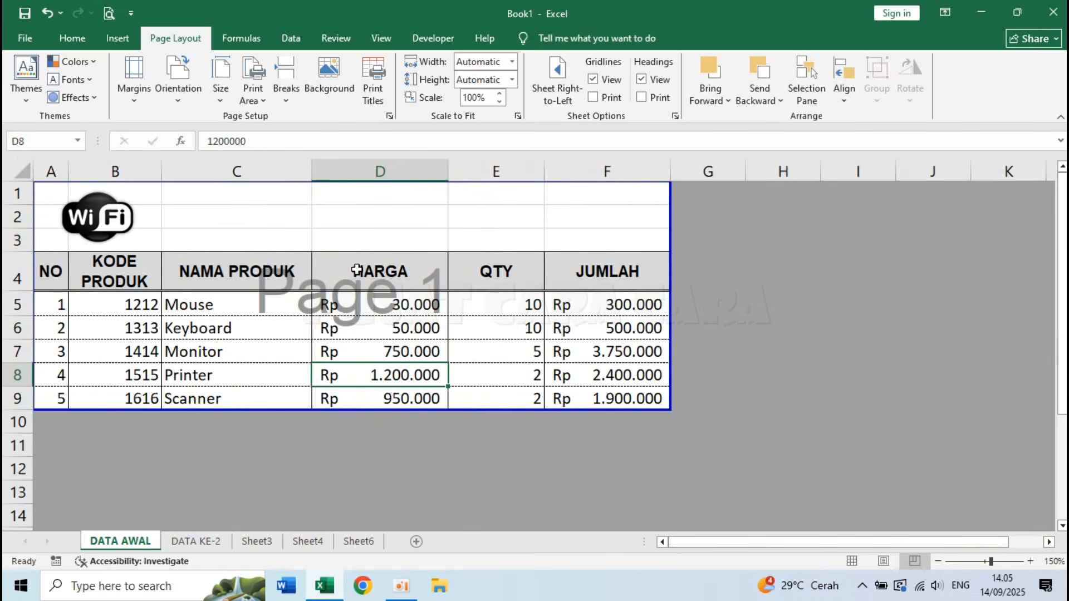
pyautogui.click(329, 201)
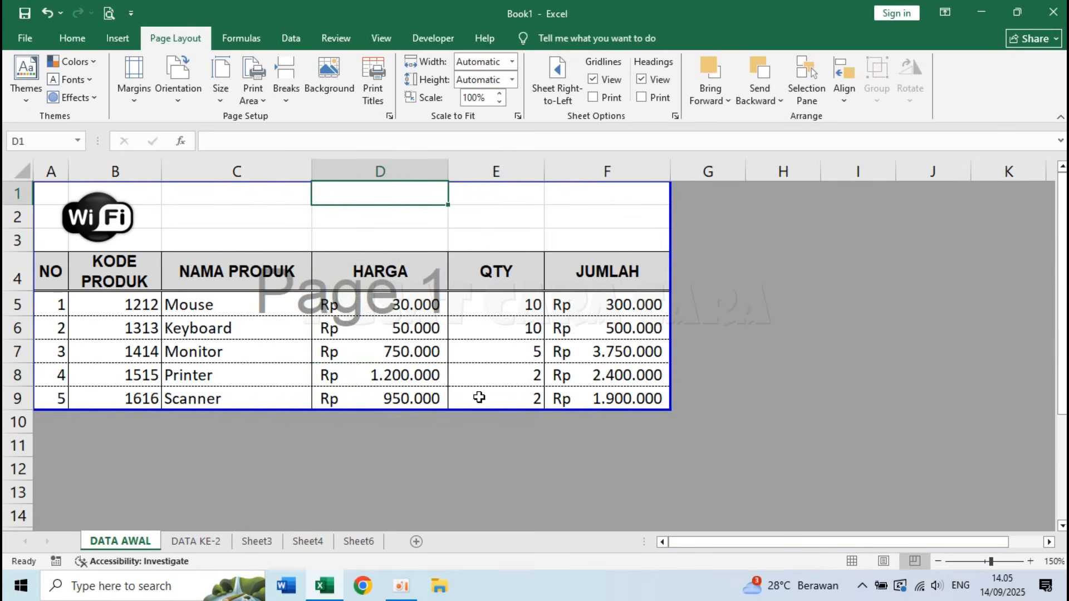
# Step: Extend the lower boundary of the print area down to row 41
pyautogui.moveTo(566, 408); pyautogui.dragTo(571, 534)
pyautogui.scroll(-6, 570, 534)
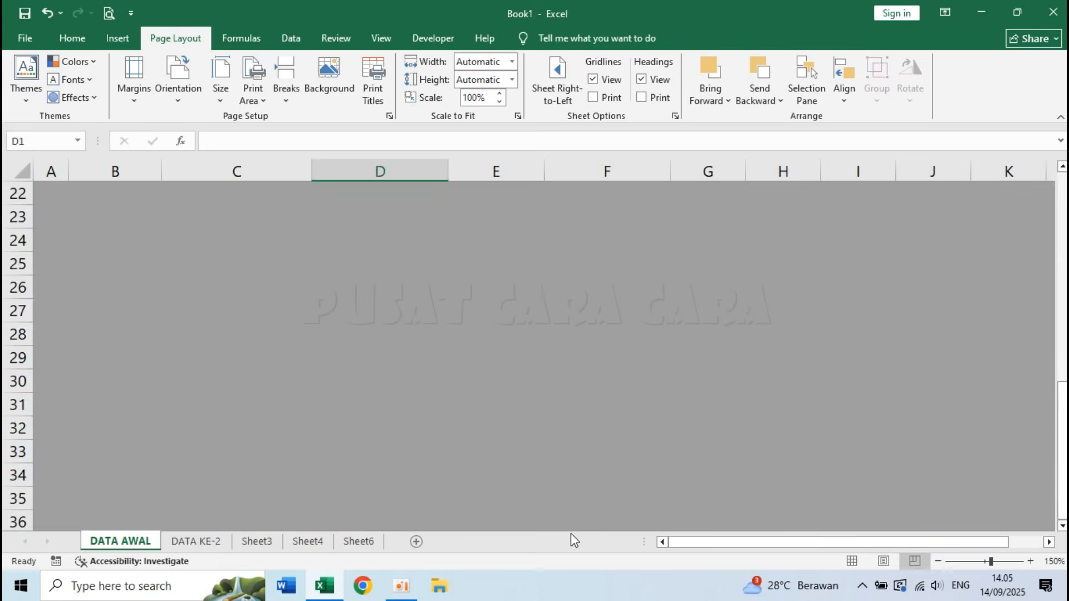
pyautogui.scroll(4, 571, 534)
pyautogui.moveTo(517, 370); pyautogui.dragTo(518, 549)
pyautogui.scroll(5, 530, 453)
pyautogui.scroll(-5, 532, 442)
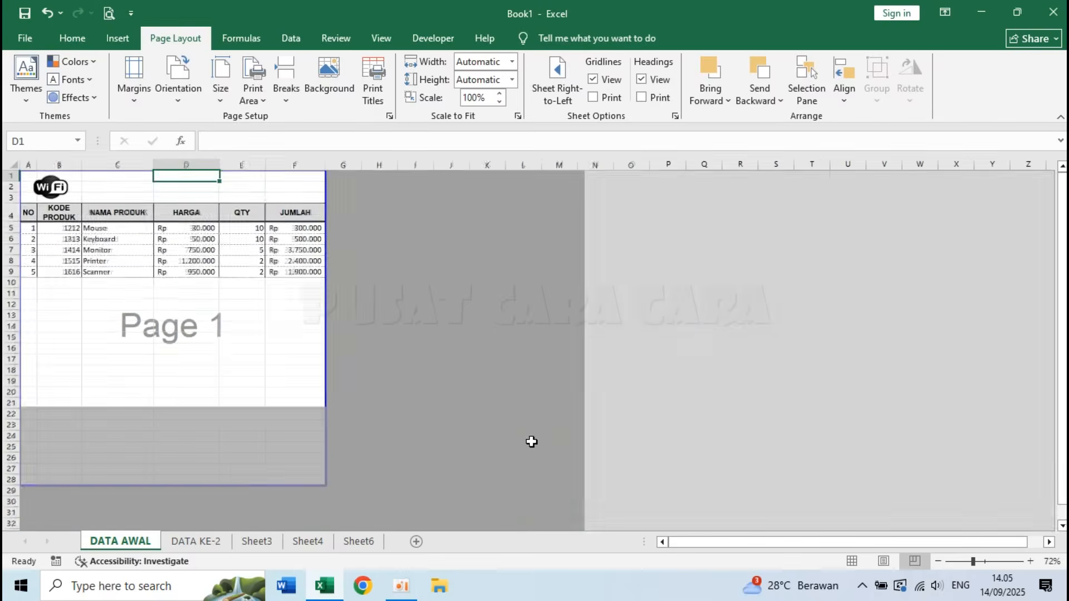
pyautogui.moveTo(216, 463); pyautogui.dragTo(224, 550)
pyautogui.scroll(4, 306, 429)
pyautogui.scroll(-6, 306, 430)
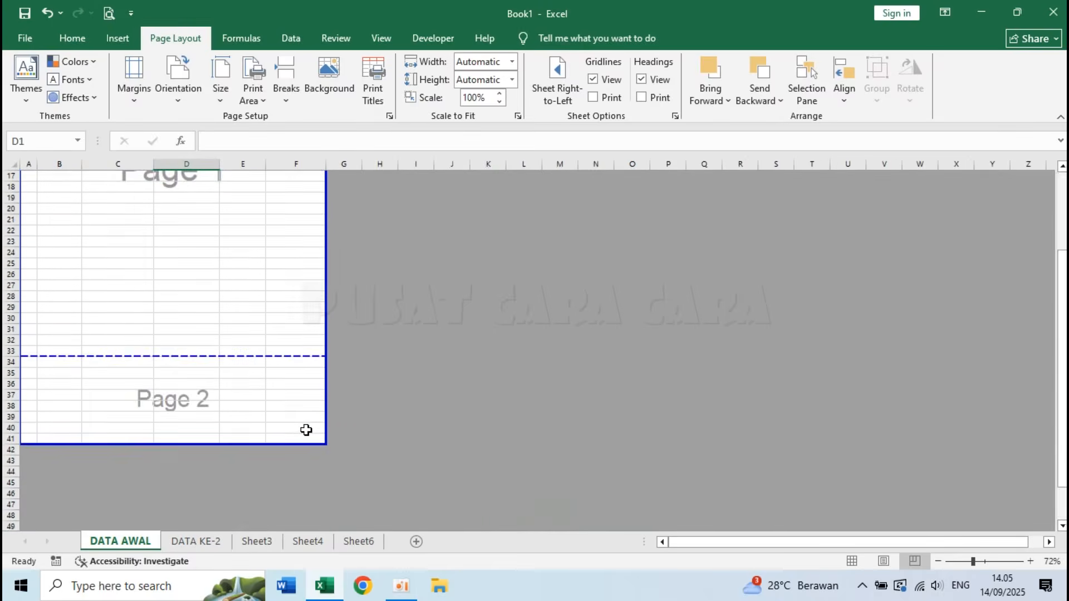
# Step: Move the page break to between rows 7 and 8 and pull the print area's lower boundary back to row 9
pyautogui.scroll(4, 306, 429)
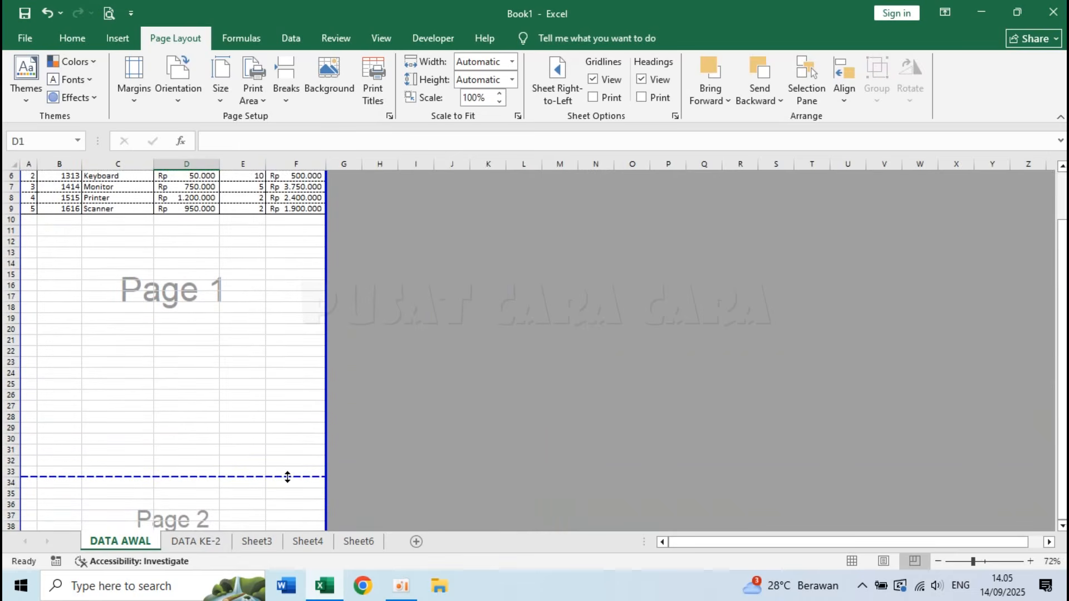
pyautogui.moveTo(291, 214); pyautogui.dragTo(291, 190)
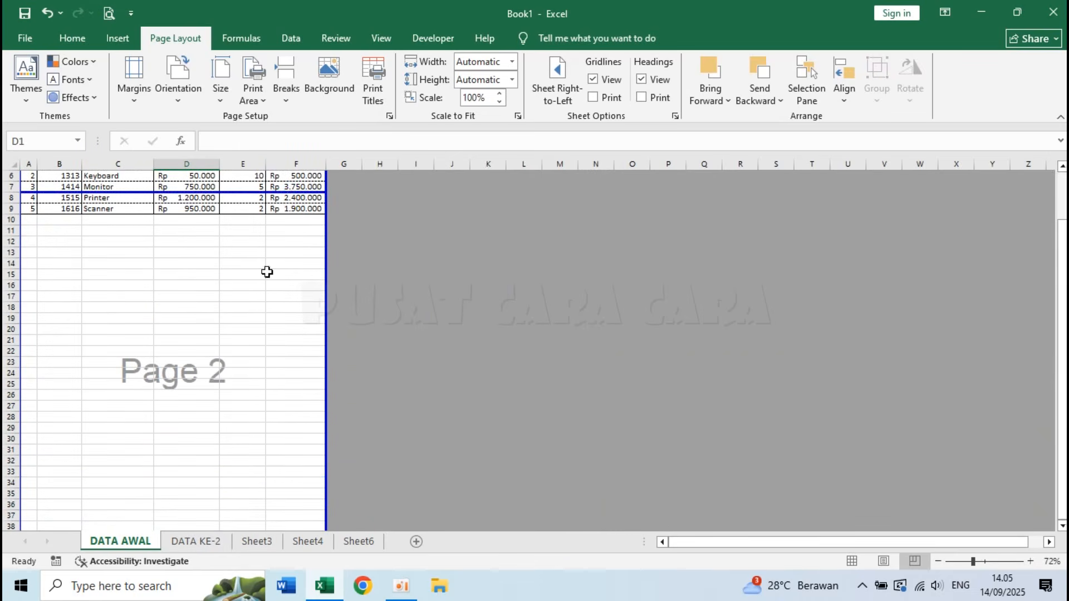
pyautogui.scroll(-2, 230, 426)
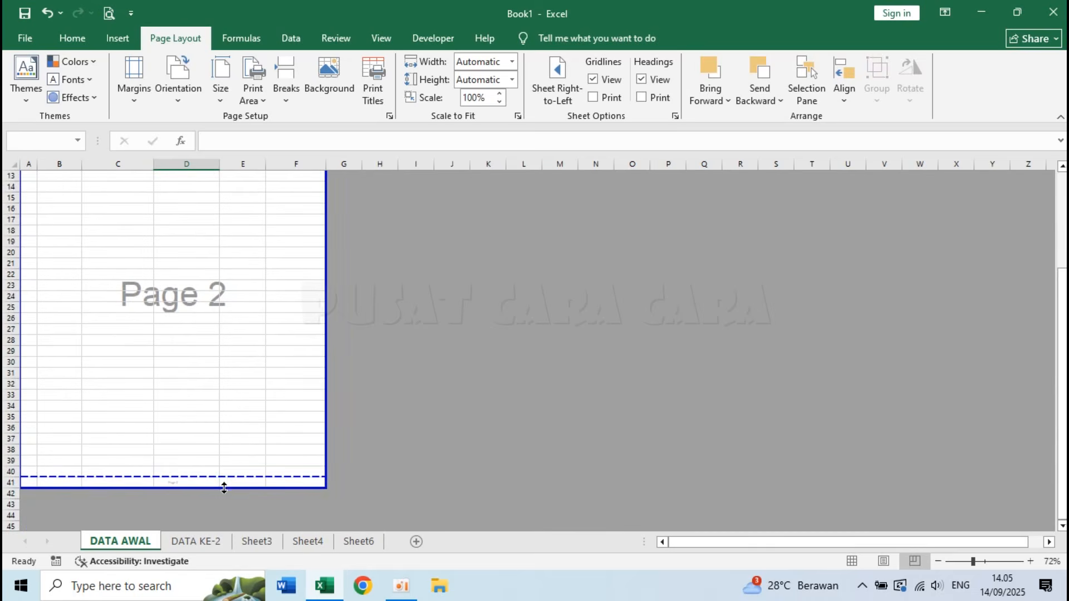
pyautogui.moveTo(224, 487); pyautogui.dragTo(232, 234)
pyautogui.scroll(4, 229, 291)
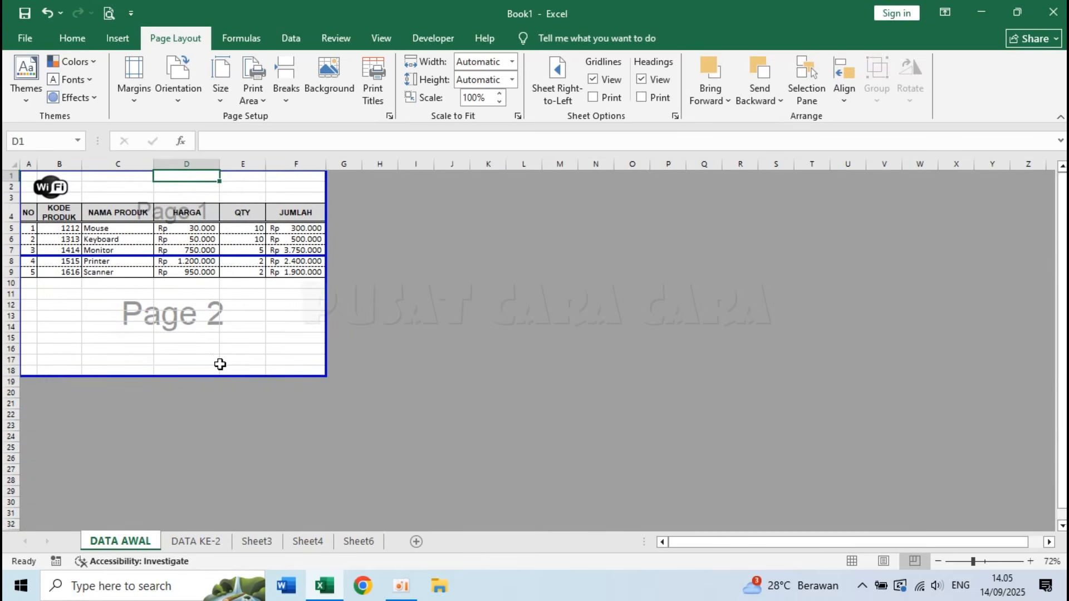
pyautogui.moveTo(221, 376); pyautogui.dragTo(229, 277)
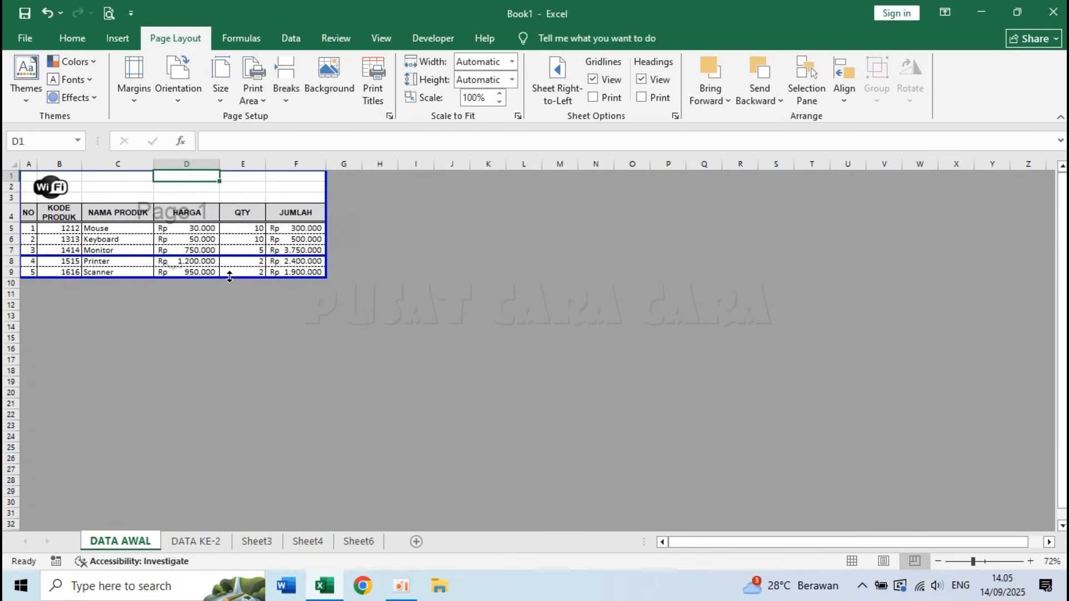
pyautogui.scroll(5, 230, 277)
pyautogui.click(530, 434)
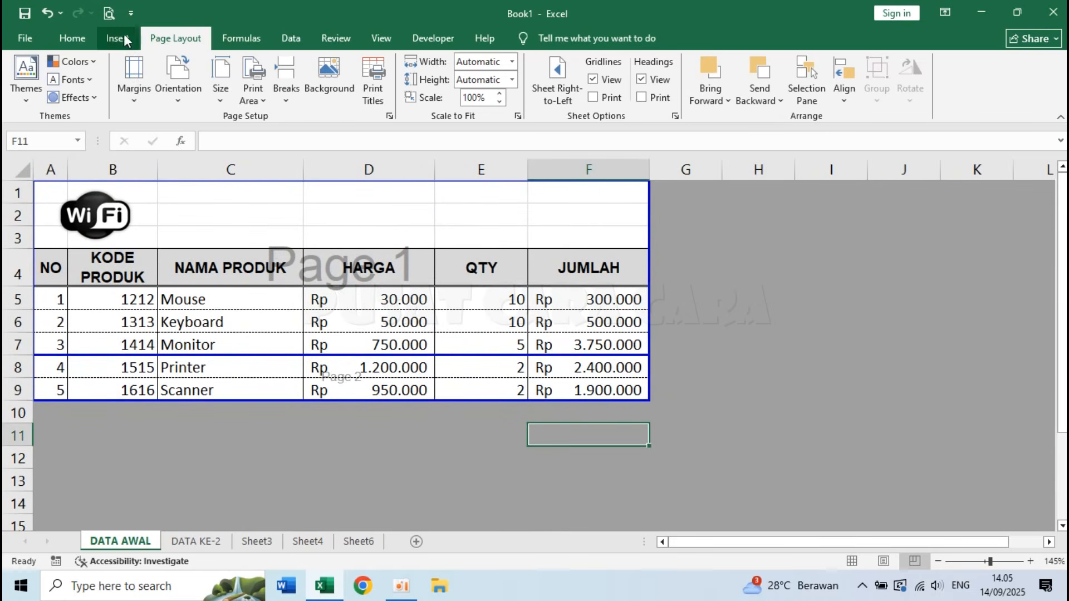
# Step: Check the print preview of both pages of the split table and return to the sheet
pyautogui.click(109, 14)
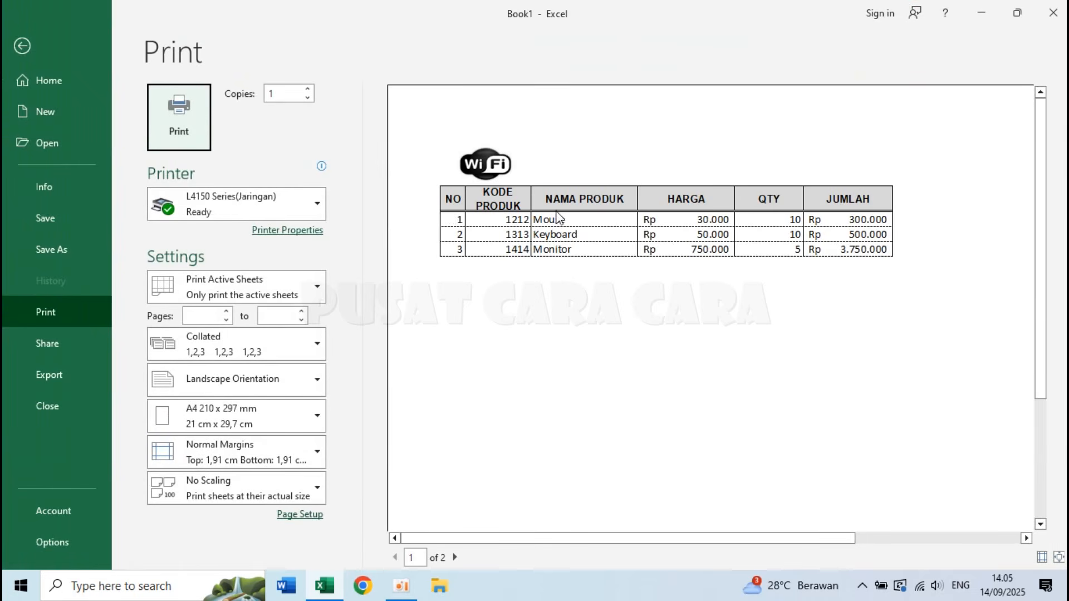
pyautogui.click(454, 557)
pyautogui.press('Escape')
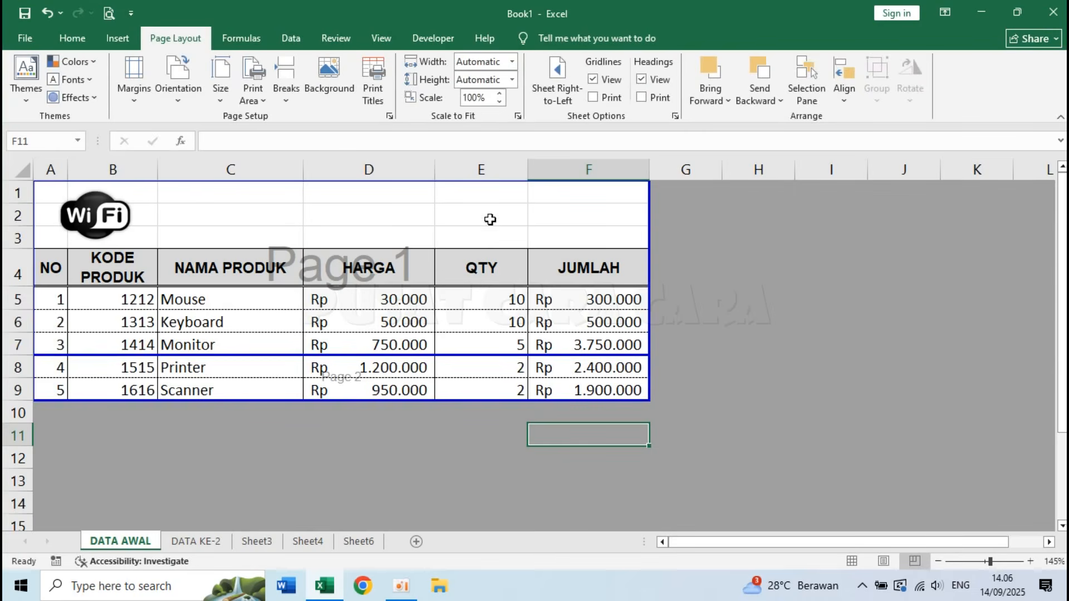
# Step: Move the page break from below row 7 to the lower edge of row 9 and check the print preview
pyautogui.click(724, 387)
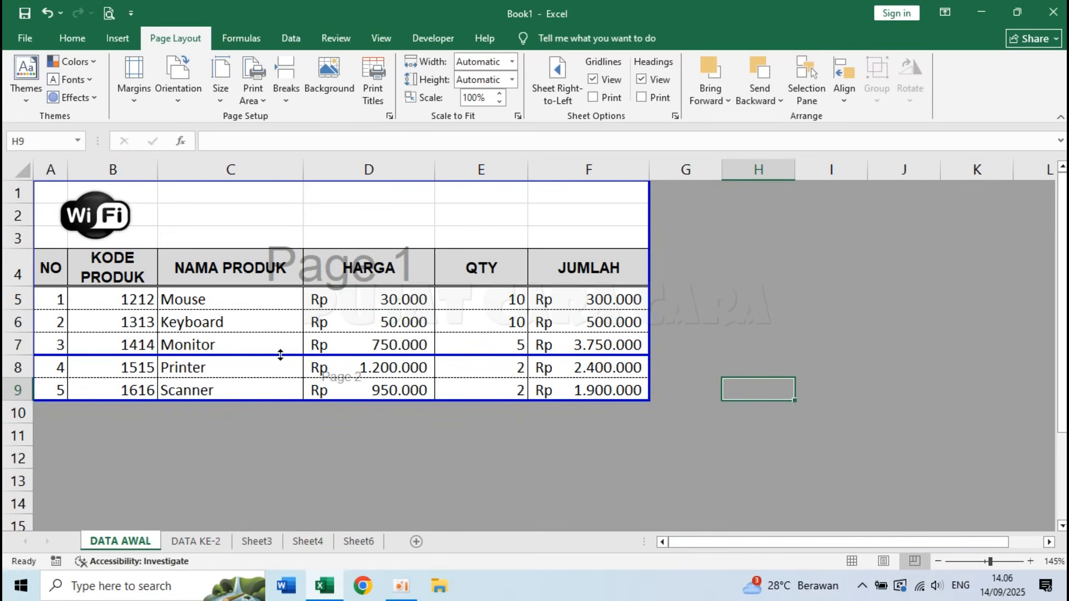
pyautogui.moveTo(281, 355); pyautogui.dragTo(284, 399)
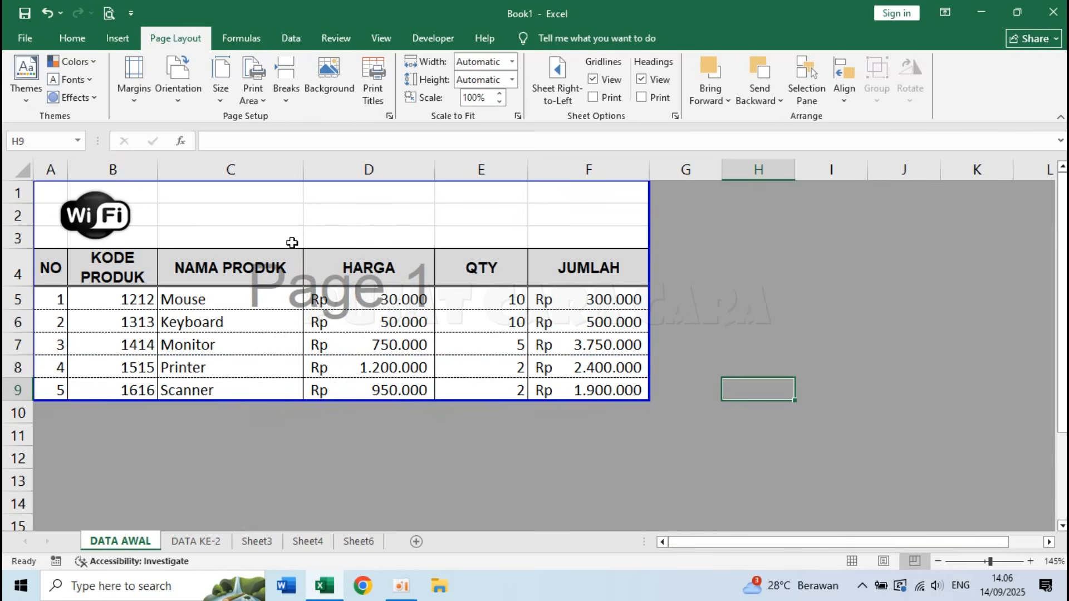
pyautogui.click(109, 14)
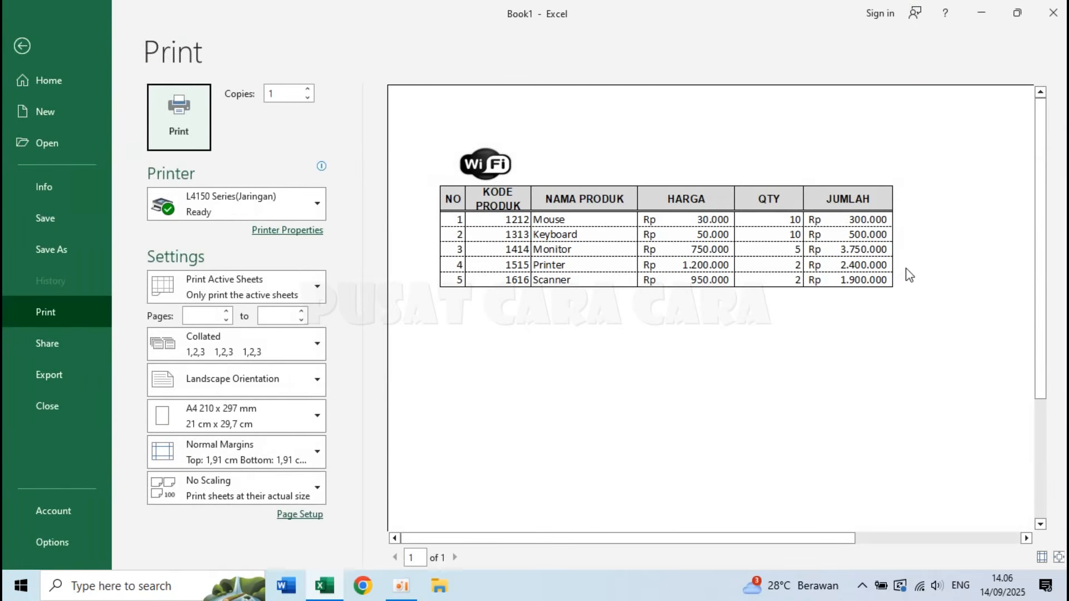
pyautogui.moveTo(661, 535); pyautogui.dragTo(792, 536)
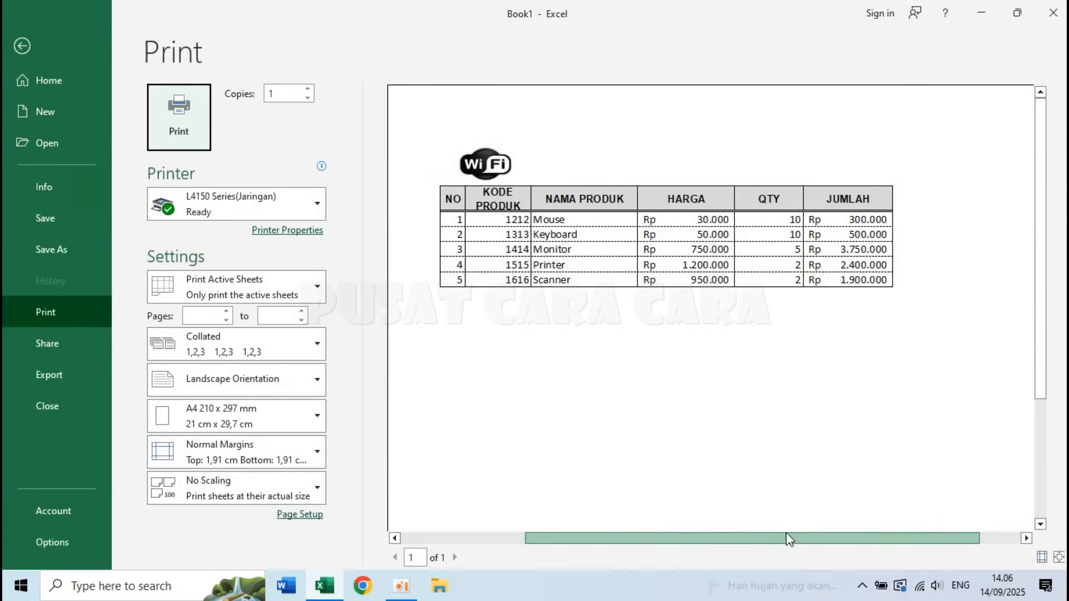
# Step: Set custom page margins of 2,5 cm at the top and 2 cm at the left, right and bottom
pyautogui.click(659, 389)
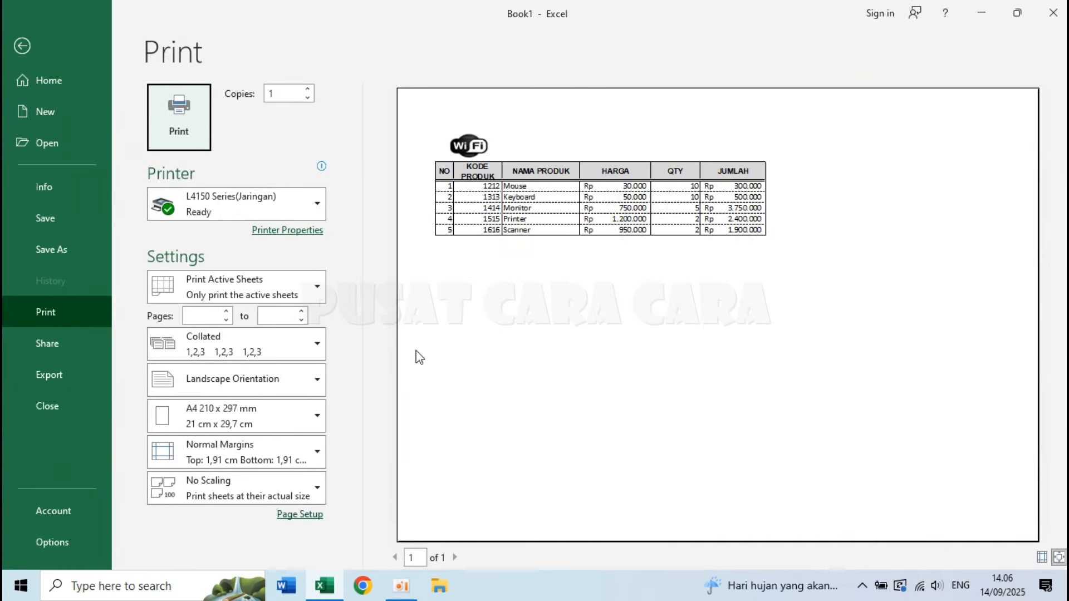
pyautogui.click(310, 516)
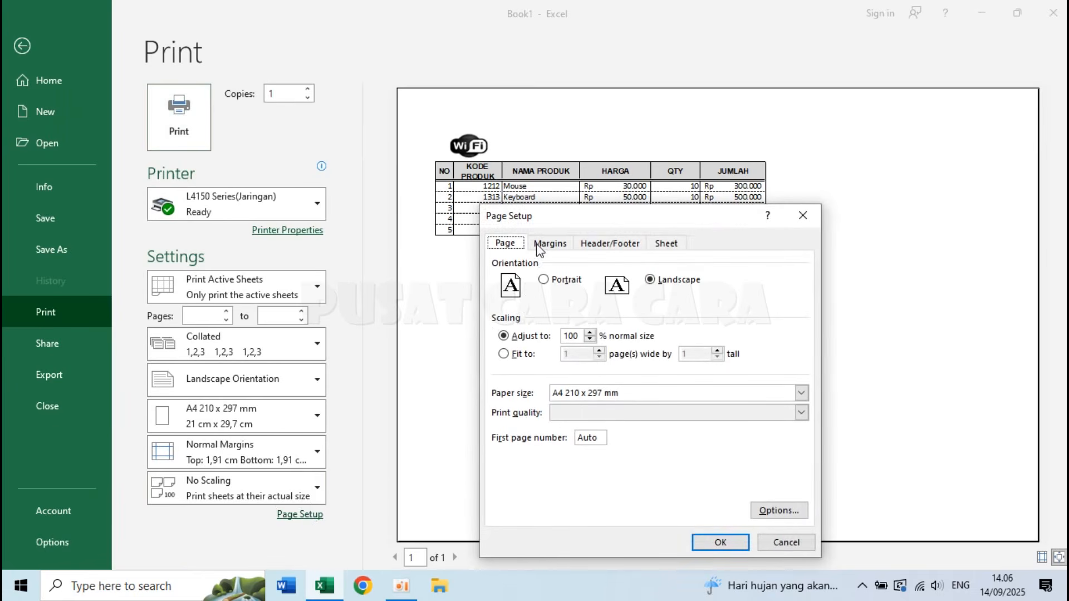
pyautogui.click(545, 243)
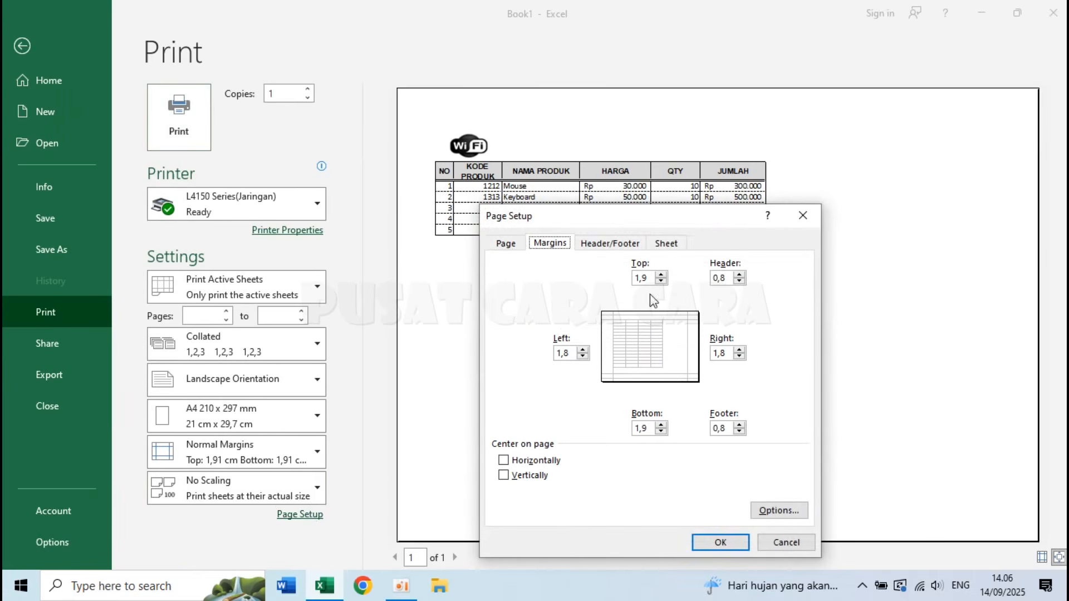
pyautogui.press('Tab')
pyautogui.moveTo(572, 352); pyautogui.dragTo(531, 363)
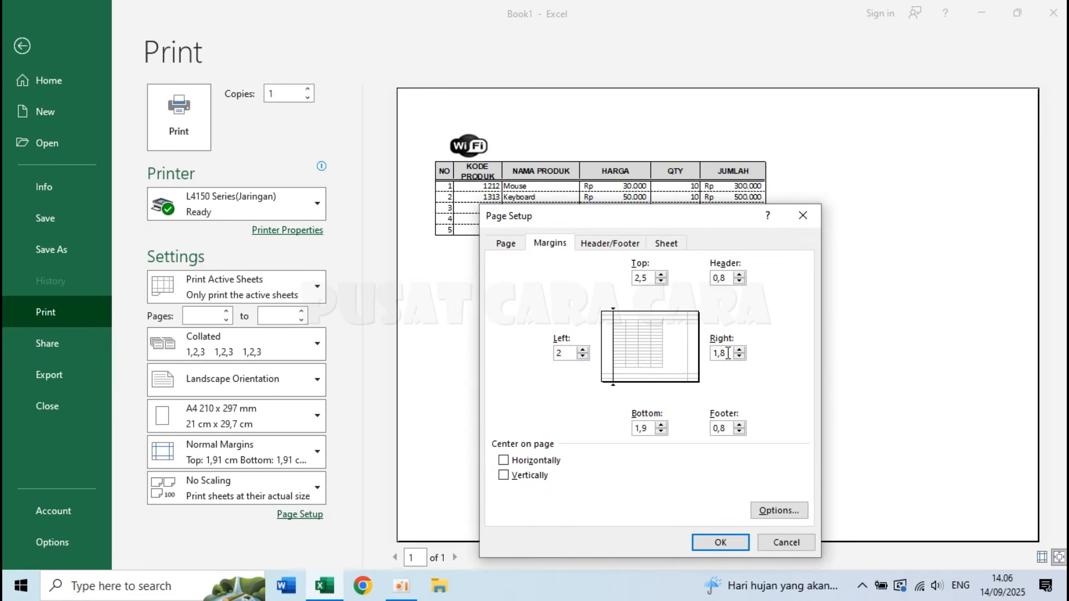
pyautogui.moveTo(728, 353); pyautogui.dragTo(699, 355)
pyautogui.write('2')
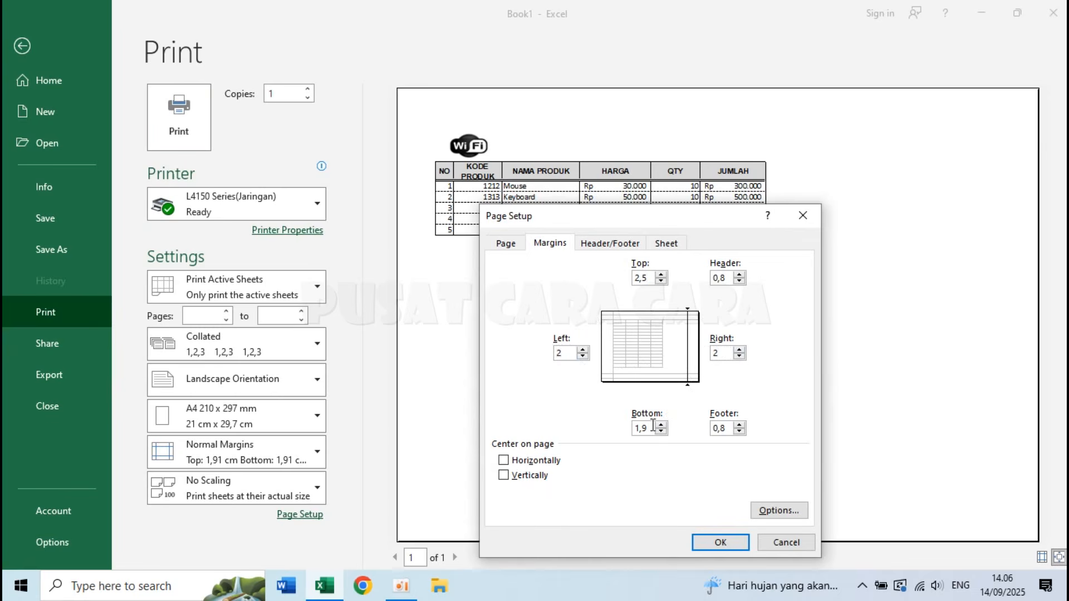
pyautogui.moveTo(653, 425); pyautogui.dragTo(622, 430)
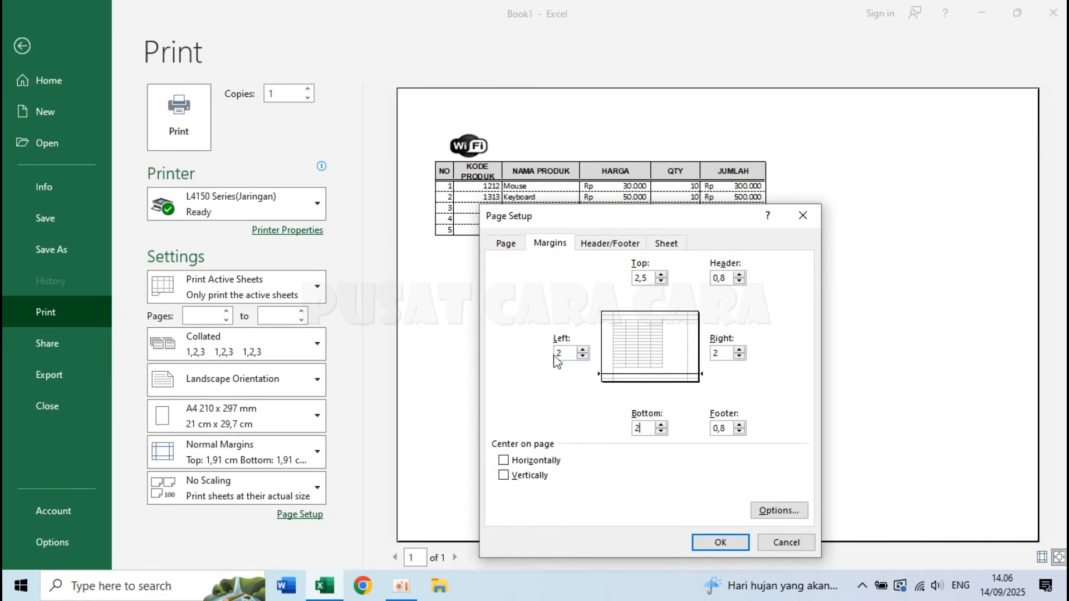
# Step: Center the table on the page horizontally only, leaving vertical centering off, and apply the page setup
pyautogui.moveTo(515, 464); pyautogui.dragTo(527, 410)
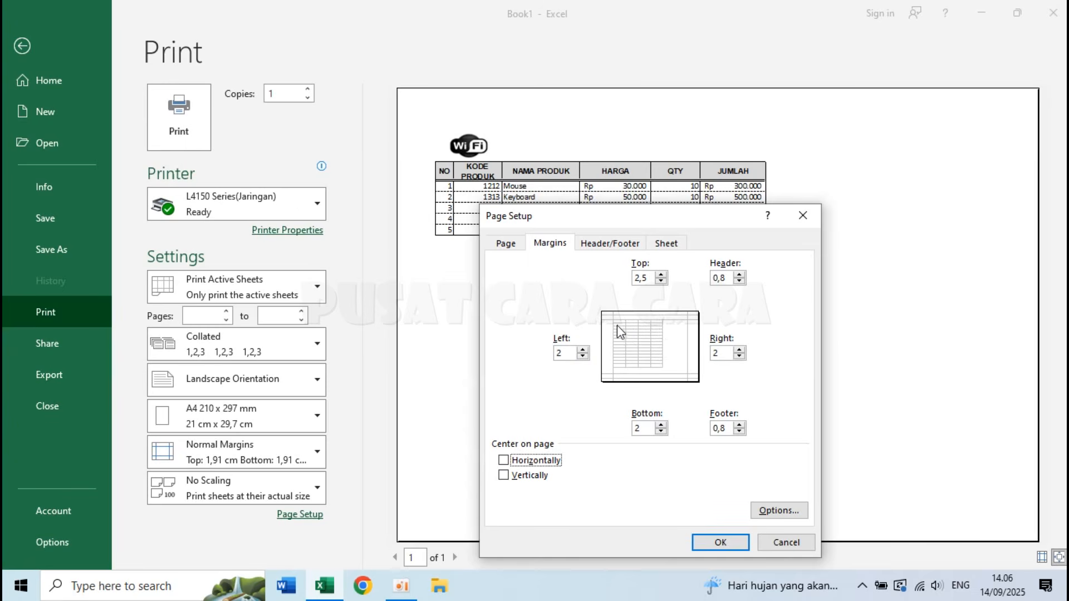
pyautogui.click(504, 460)
pyautogui.click(503, 476)
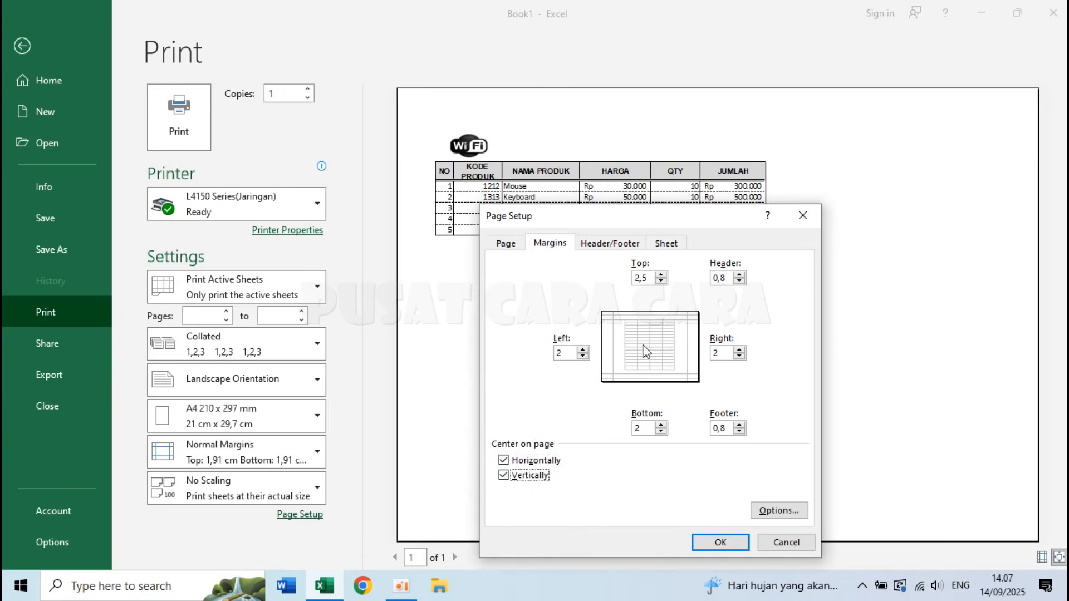
pyautogui.click(503, 476)
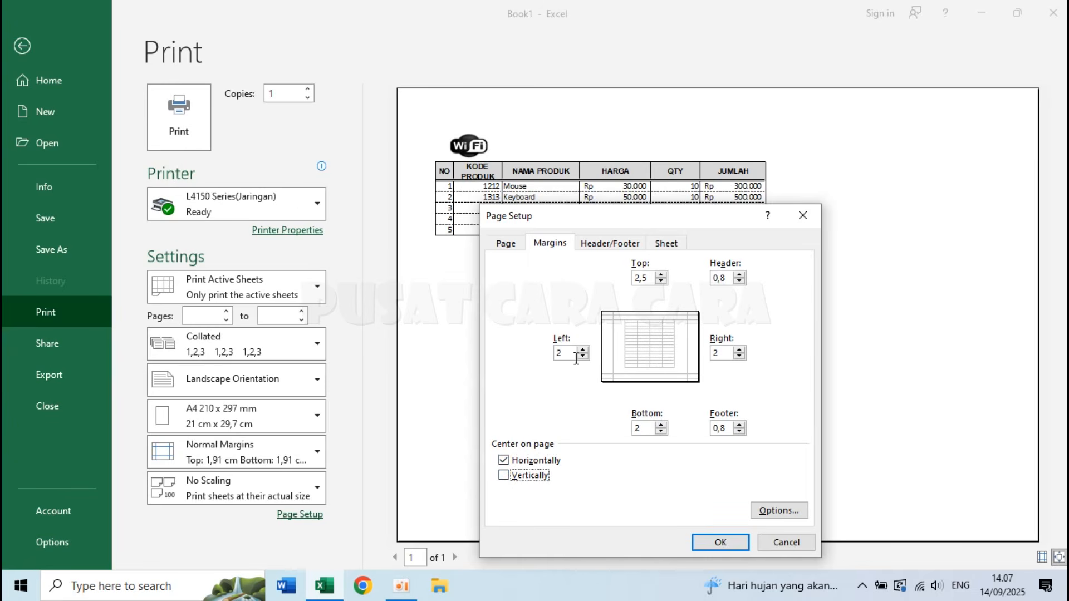
pyautogui.click(506, 243)
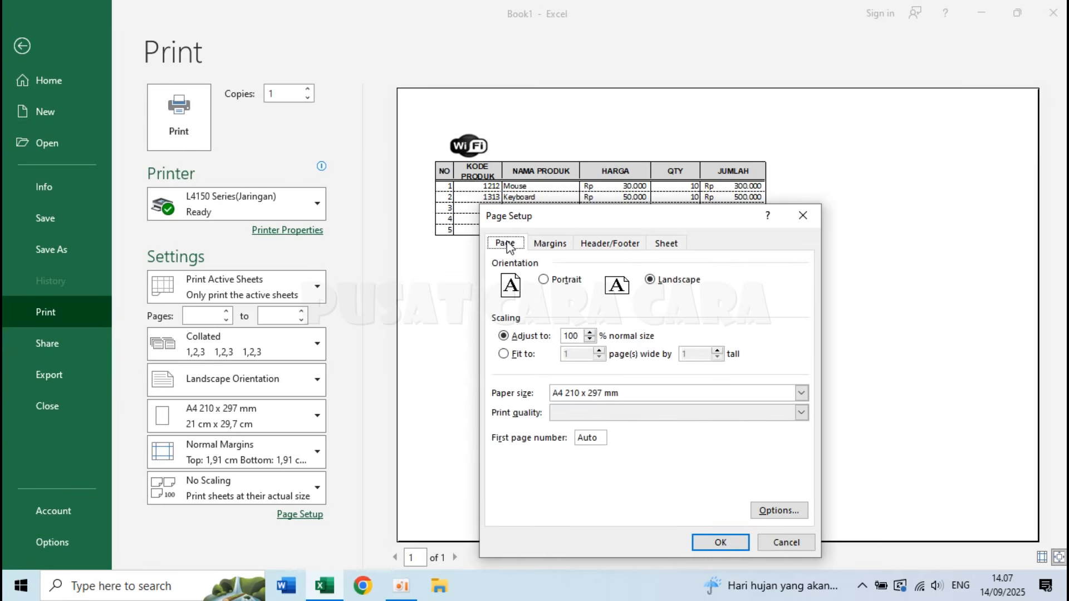
pyautogui.click(548, 243)
pyautogui.click(504, 244)
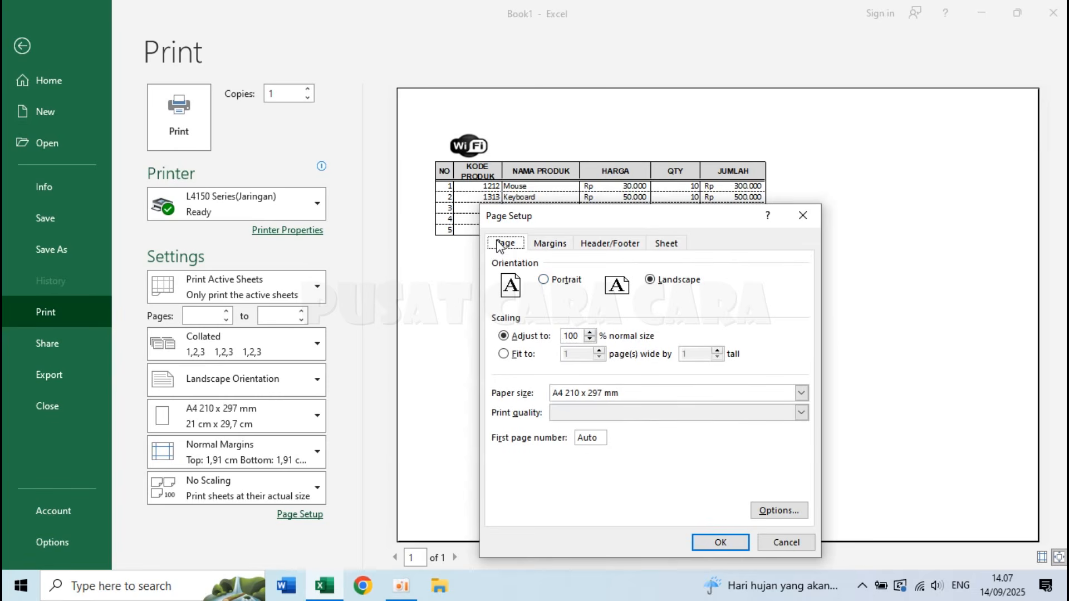
pyautogui.click(547, 246)
pyautogui.click(720, 543)
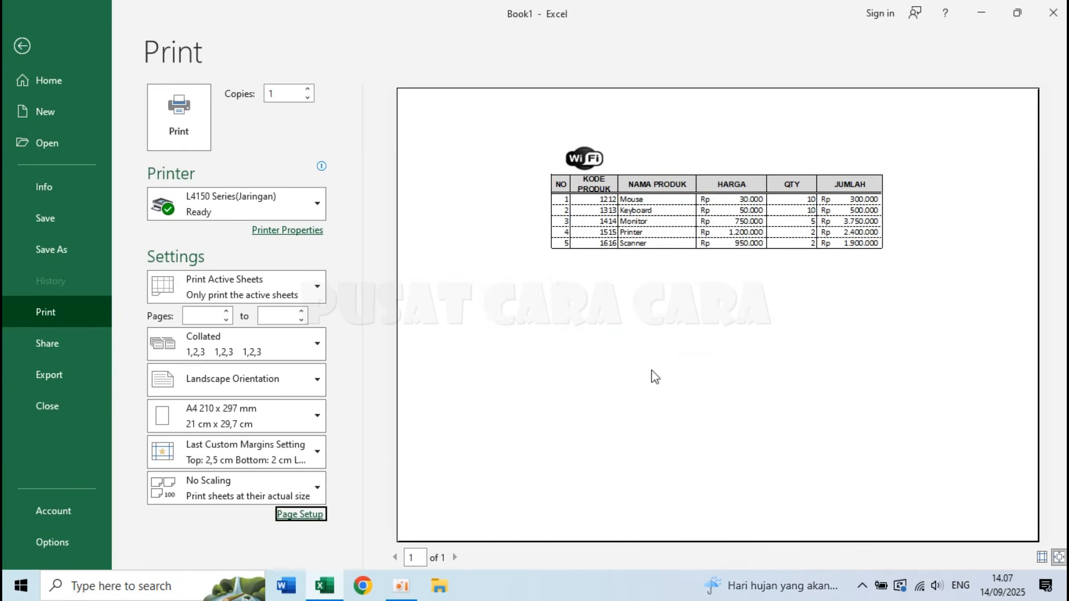
# Step: Adjust the print scaling to 120% of normal size, check the print preview and return to the sheet
pyautogui.click(305, 513)
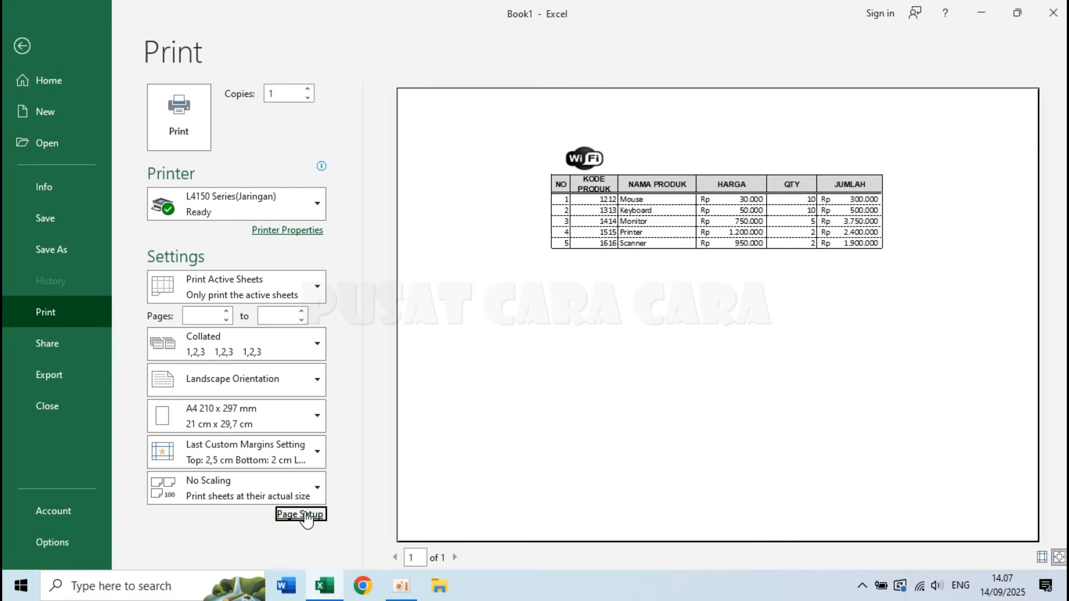
pyautogui.click(590, 332)
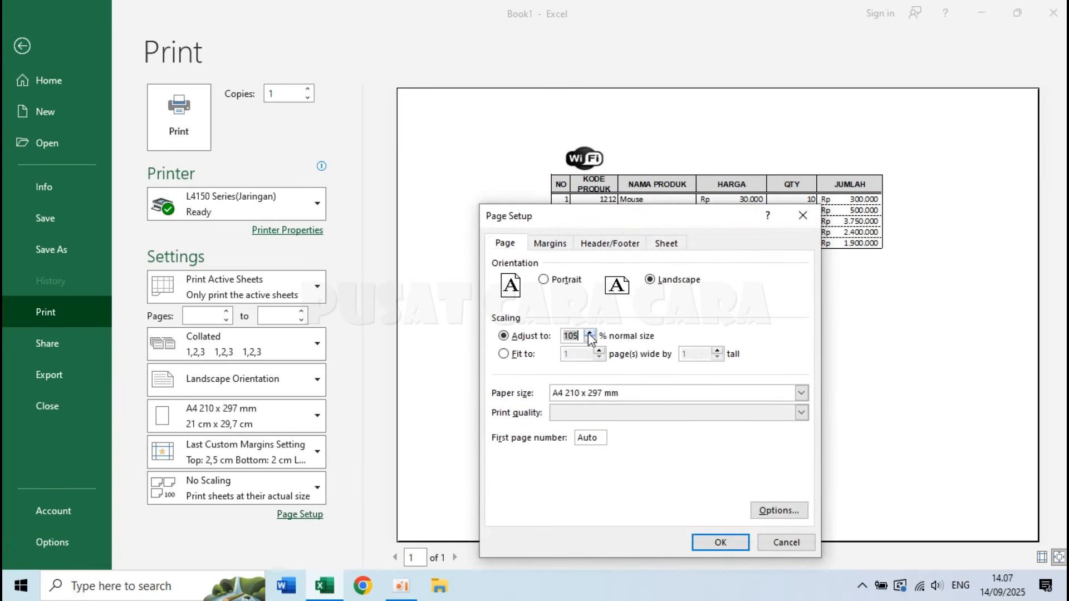
pyautogui.click(590, 332)
pyautogui.click(590, 332)
pyautogui.click(590, 332)
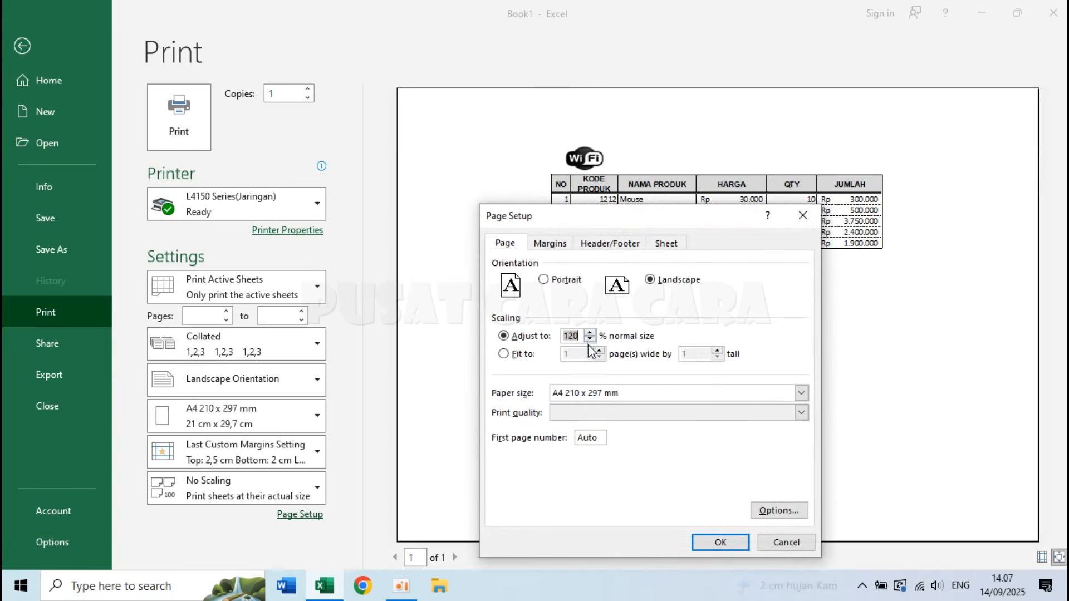
pyautogui.click(720, 545)
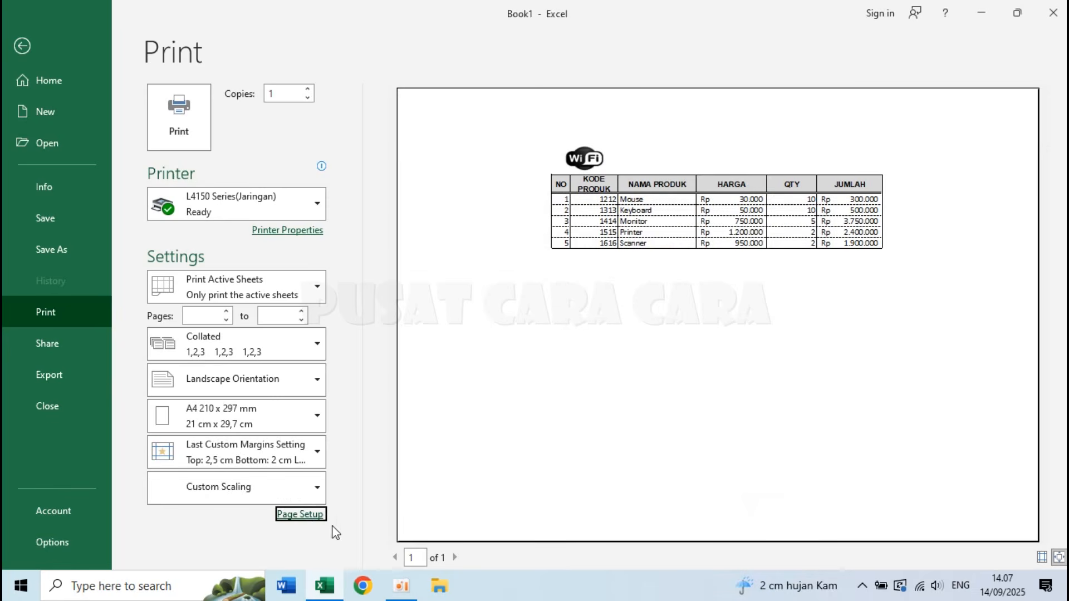
pyautogui.click(309, 515)
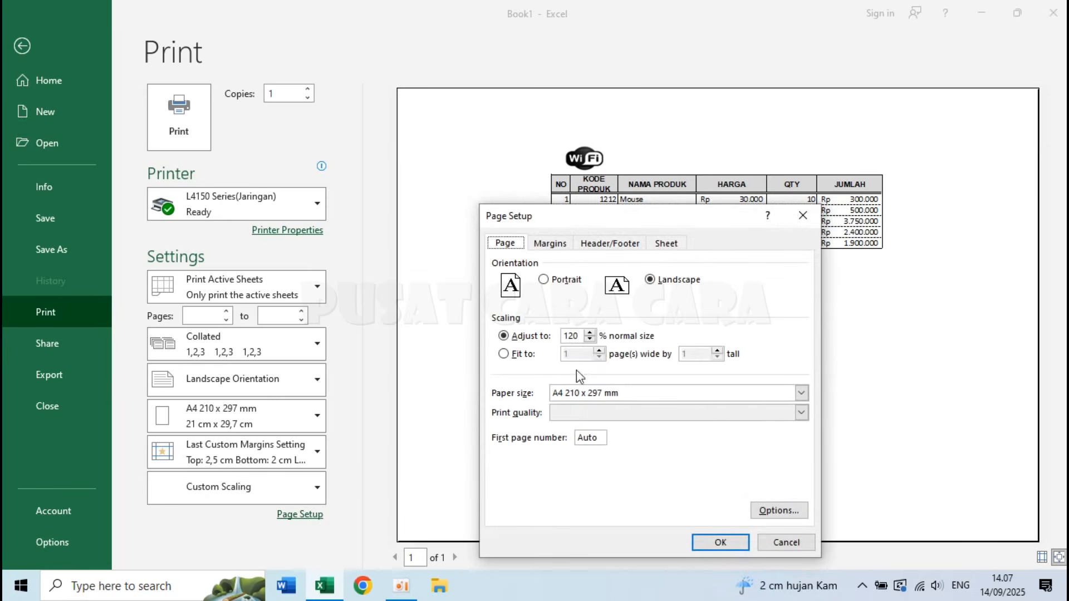
pyautogui.click(714, 541)
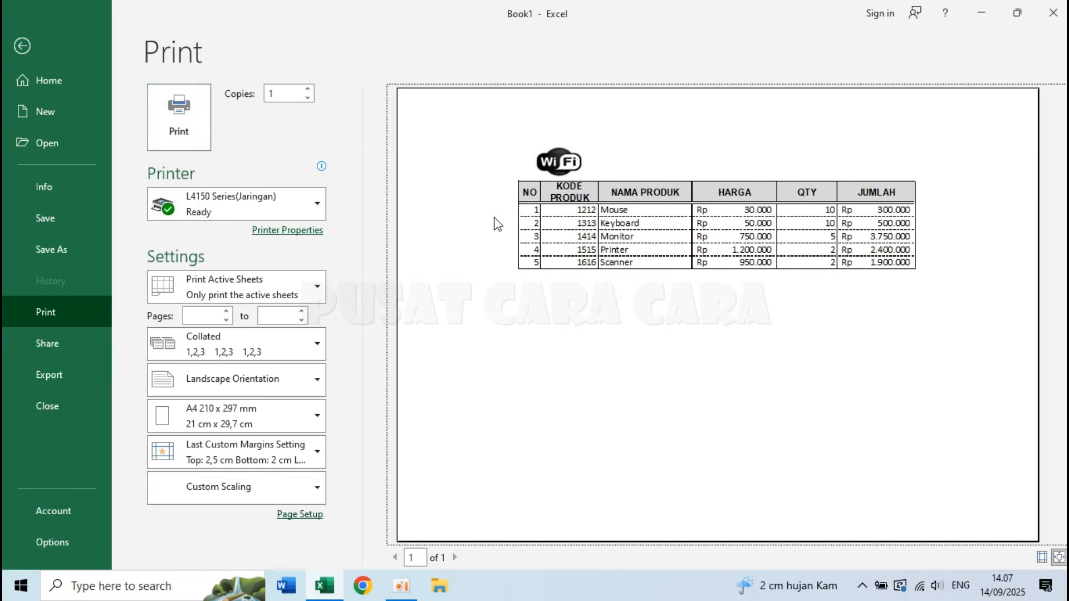
pyautogui.press('Escape')
pyautogui.click(257, 245)
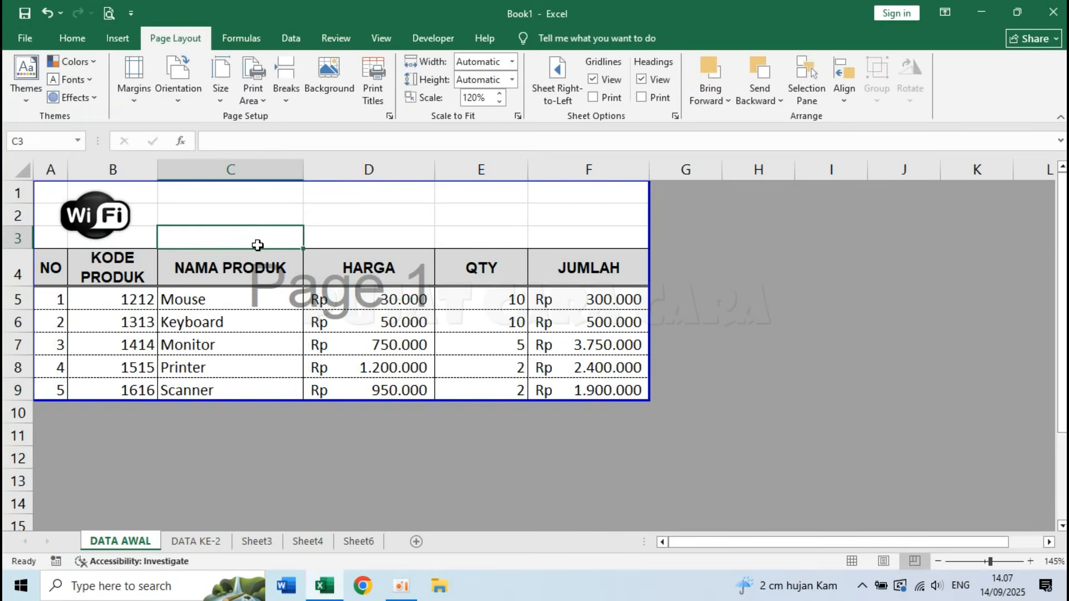
pyautogui.click(72, 39)
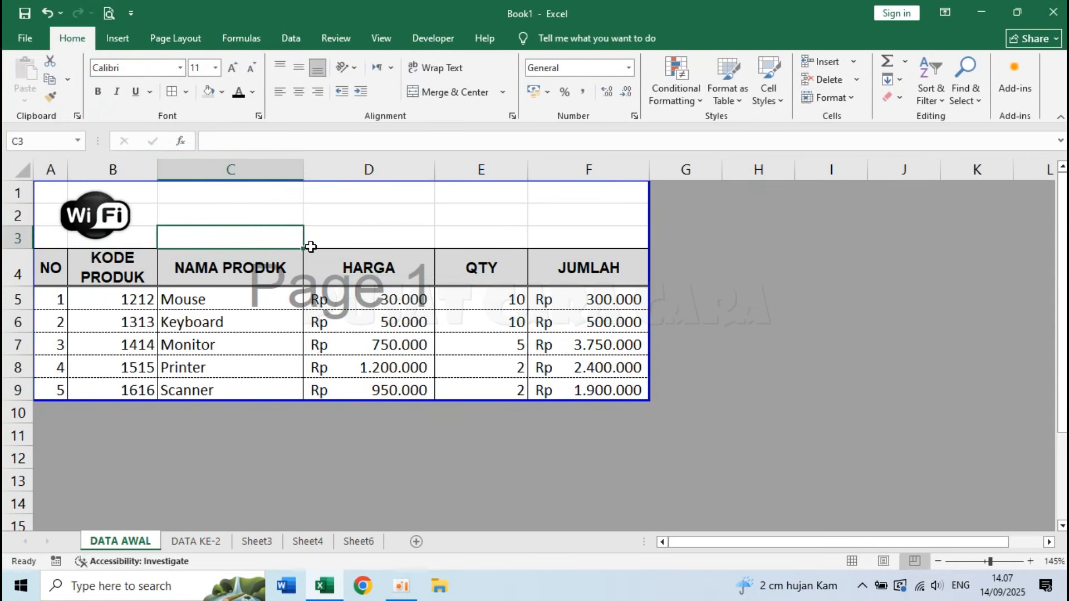
pyautogui.click(383, 226)
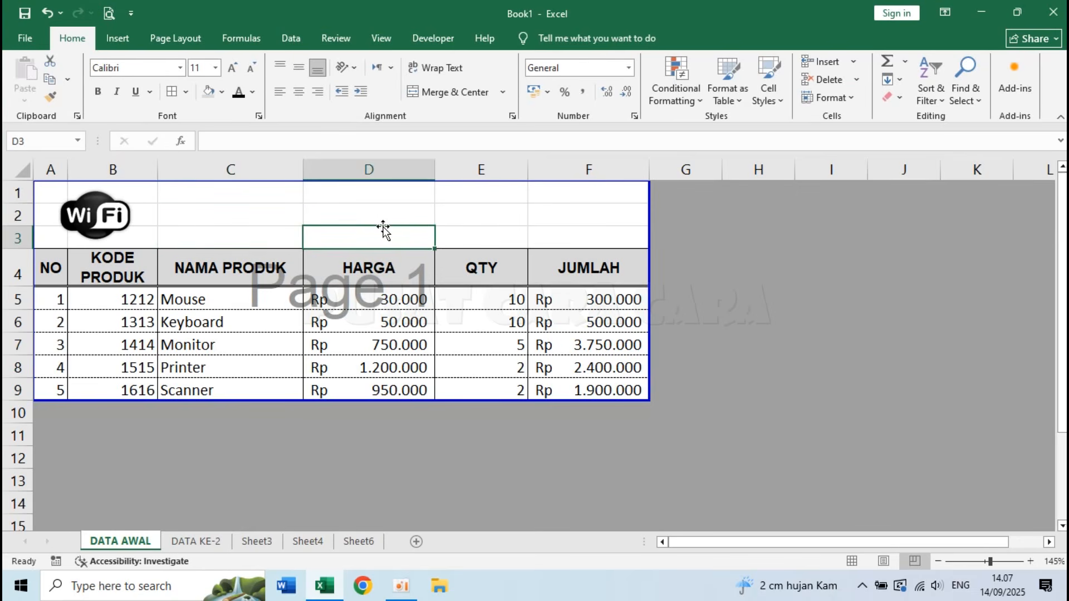
pyautogui.click(24, 15)
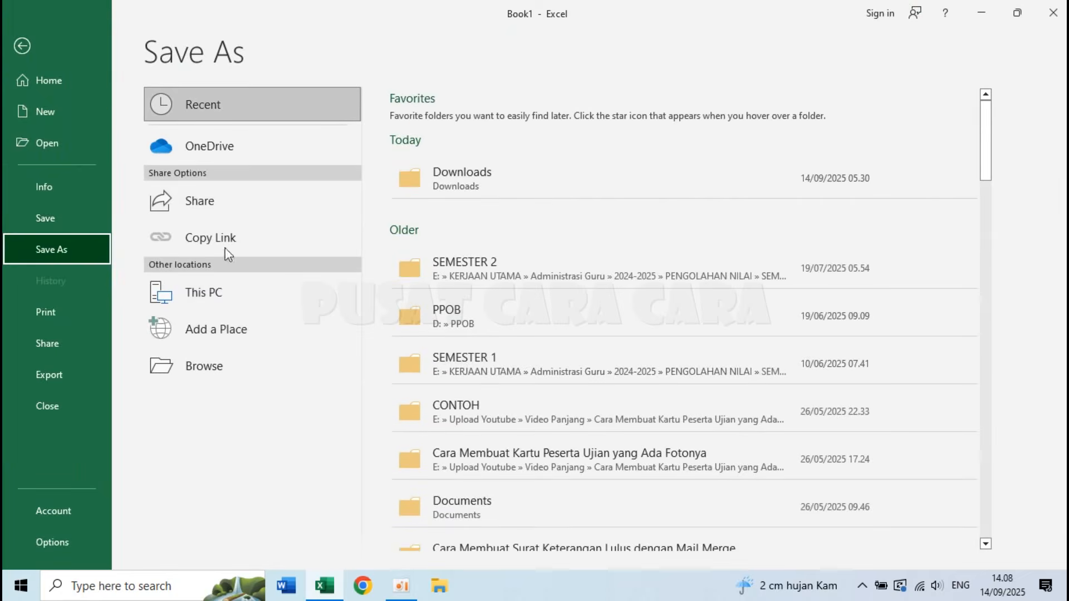
pyautogui.press('Escape')
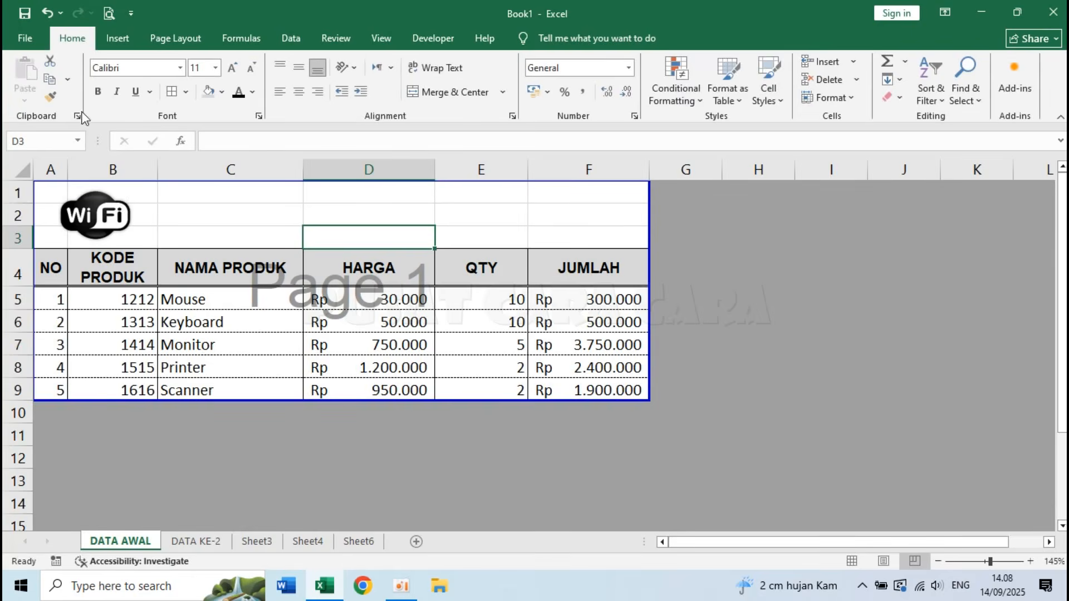
pyautogui.click(26, 39)
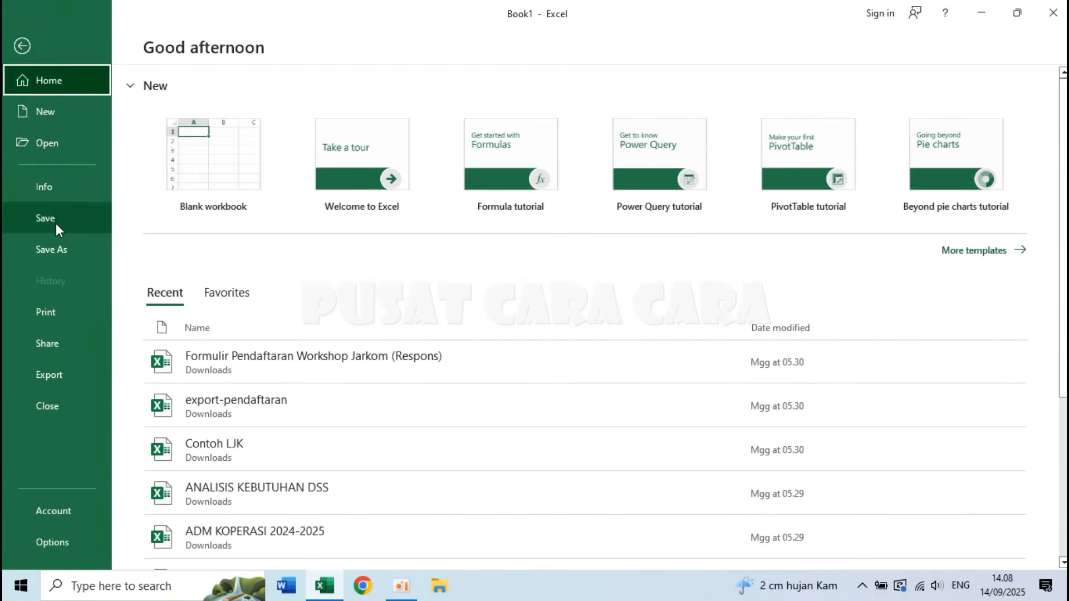
pyautogui.click(63, 253)
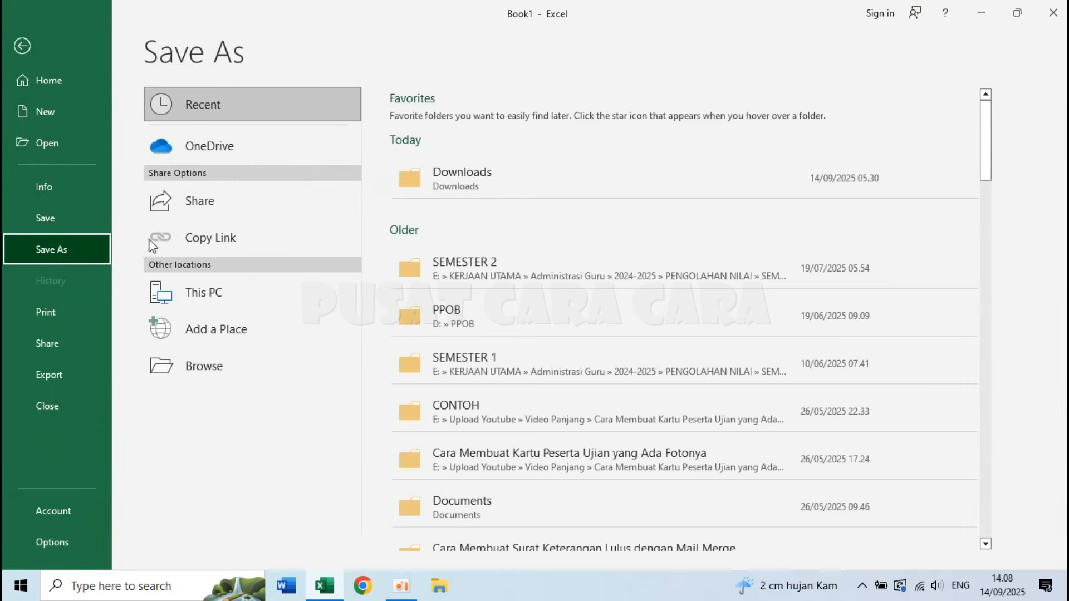
pyautogui.click(216, 370)
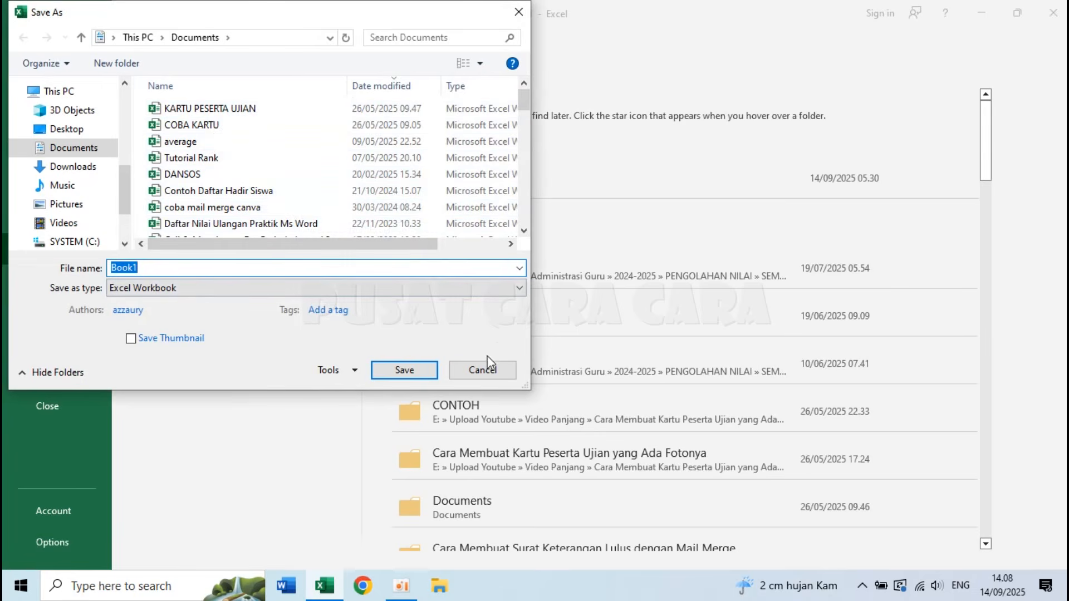
pyautogui.click(483, 371)
pyautogui.press('Escape')
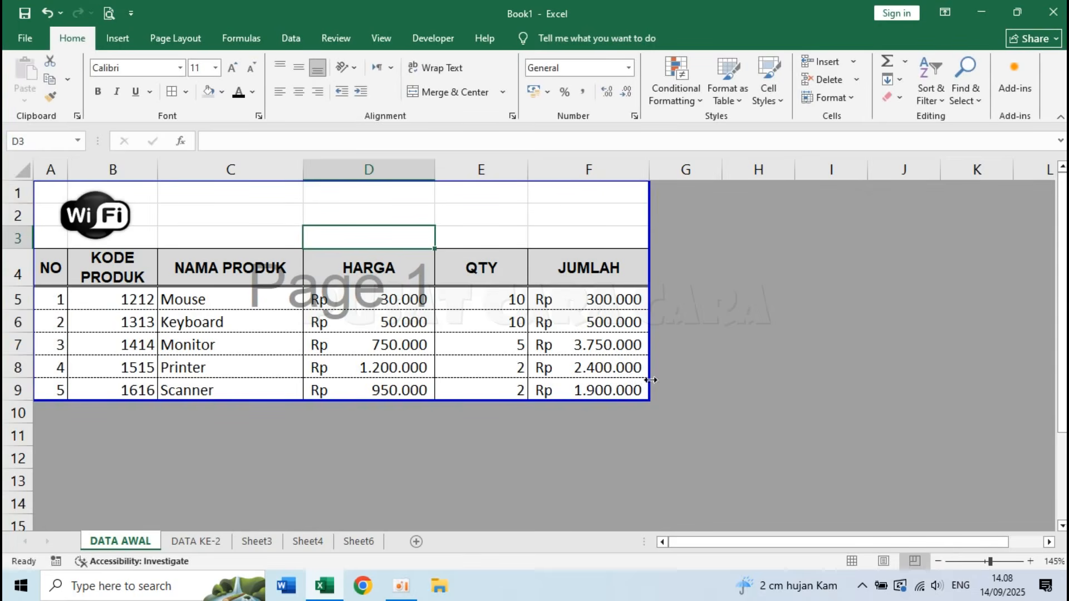
pyautogui.click(523, 170)
pyautogui.click(599, 173)
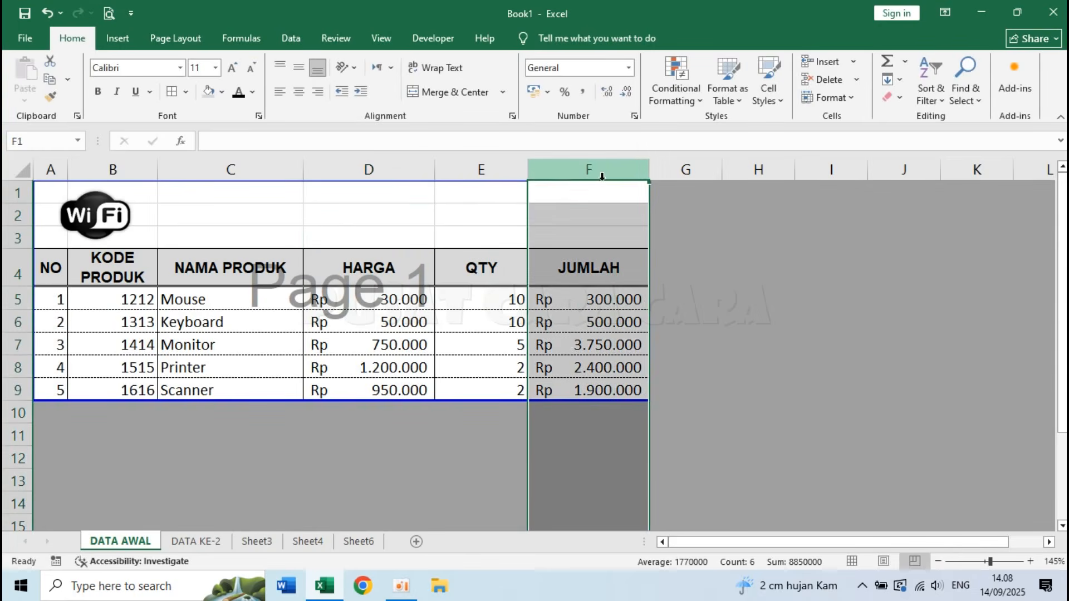
pyautogui.click(464, 215)
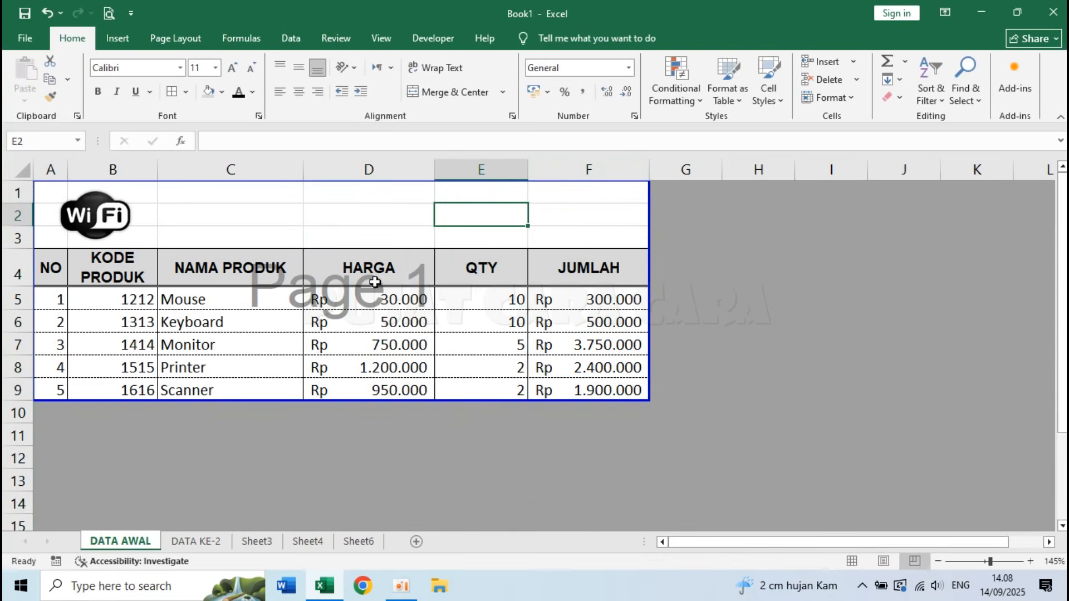
pyautogui.click(354, 231)
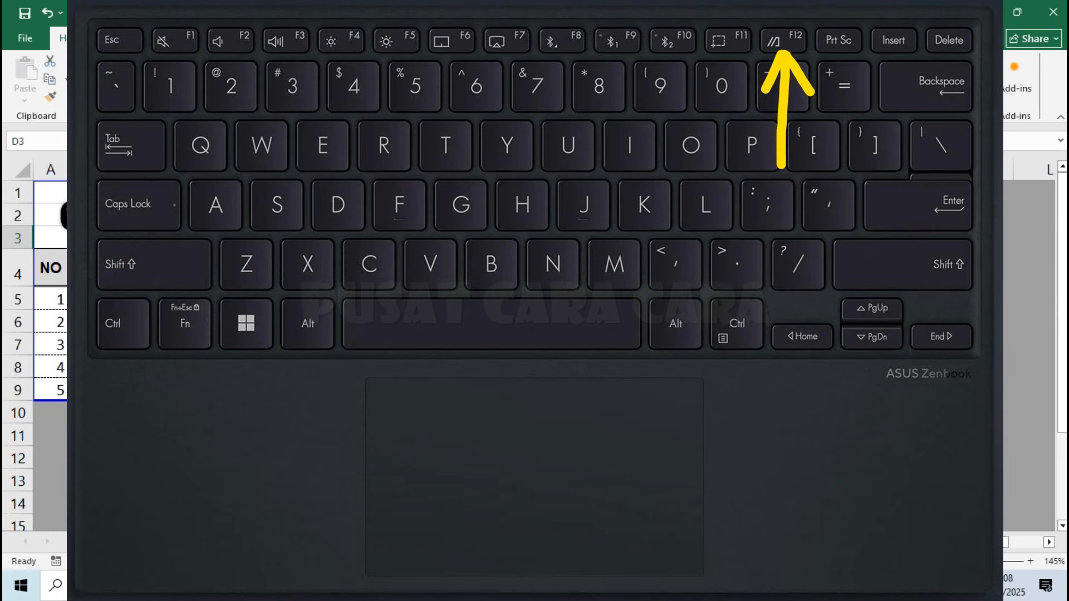
pyautogui.press('F12')
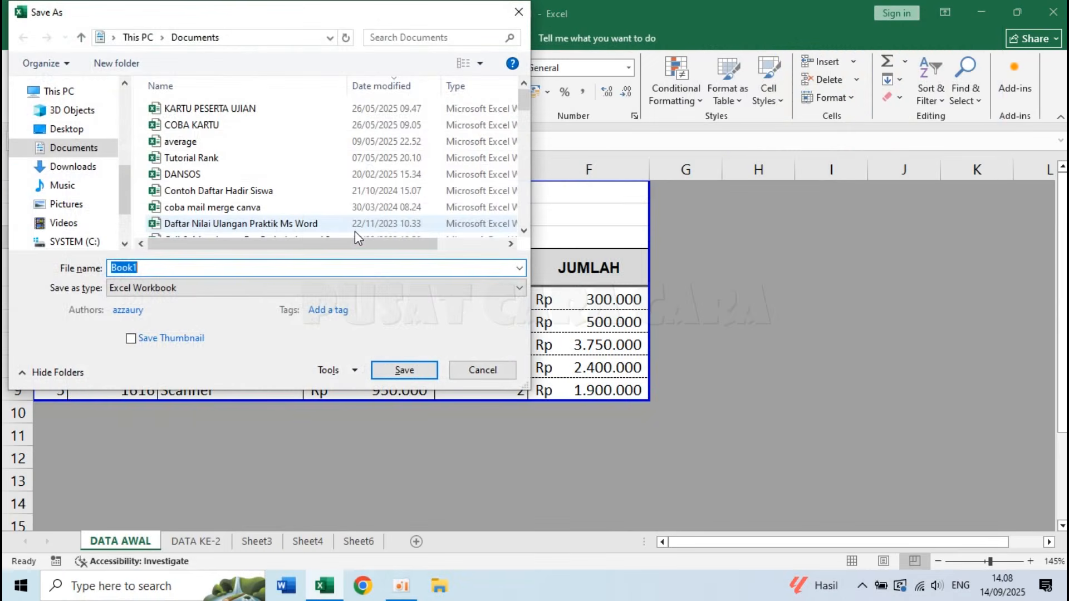
pyautogui.moveTo(262, 20); pyautogui.dragTo(368, 72)
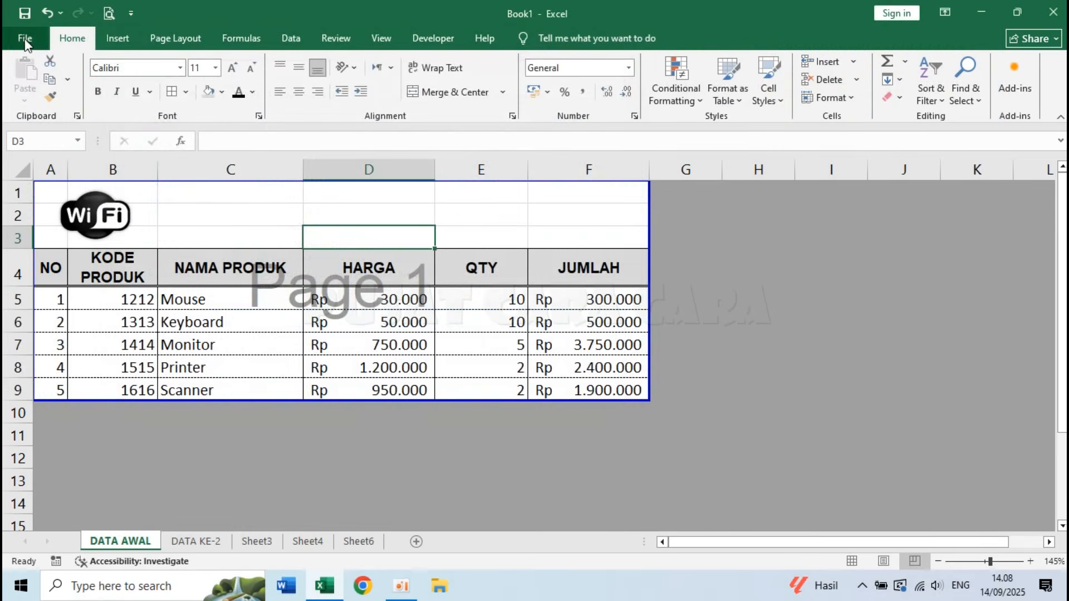
pyautogui.click(23, 38)
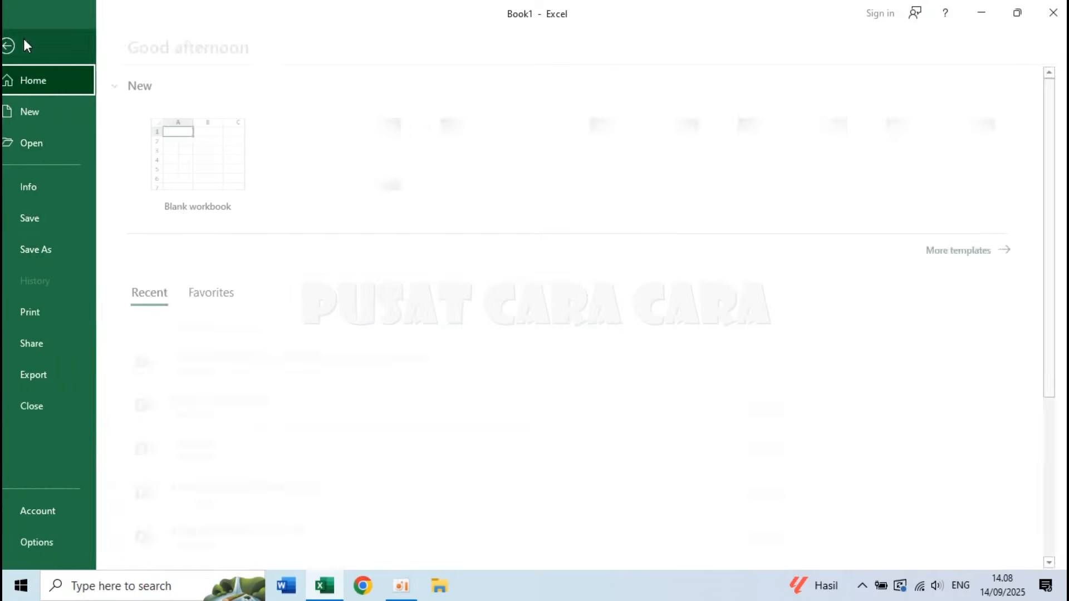
pyautogui.click(63, 249)
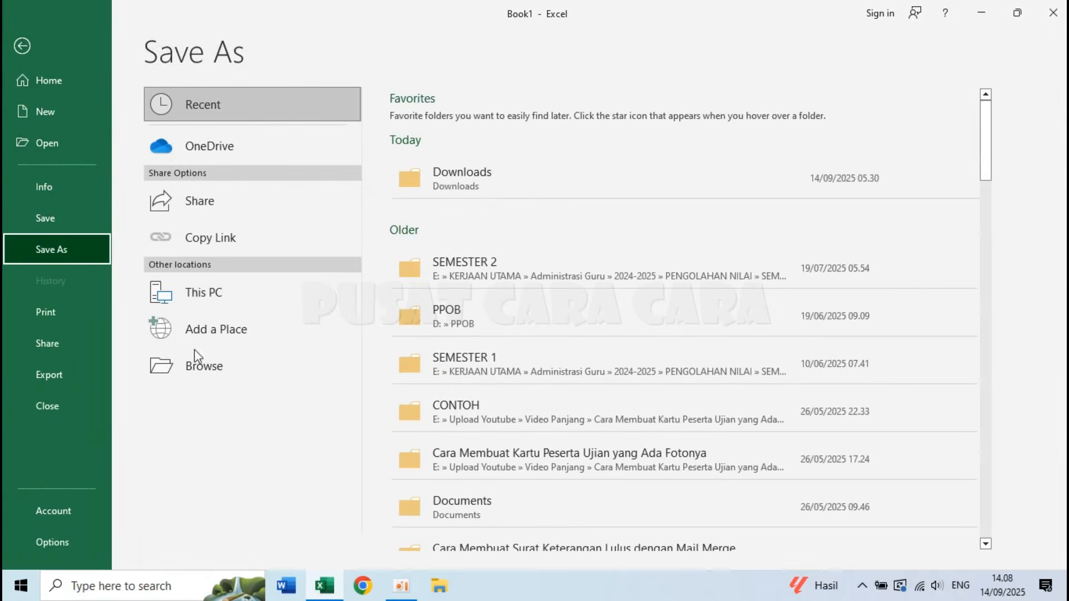
pyautogui.click(212, 368)
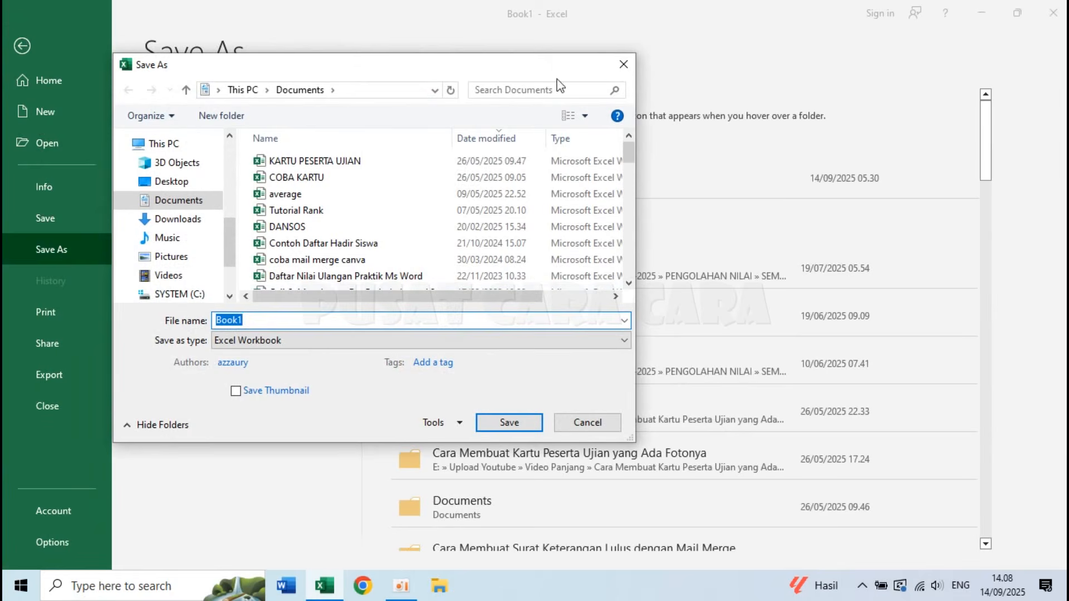
pyautogui.click(623, 64)
pyautogui.press('Escape')
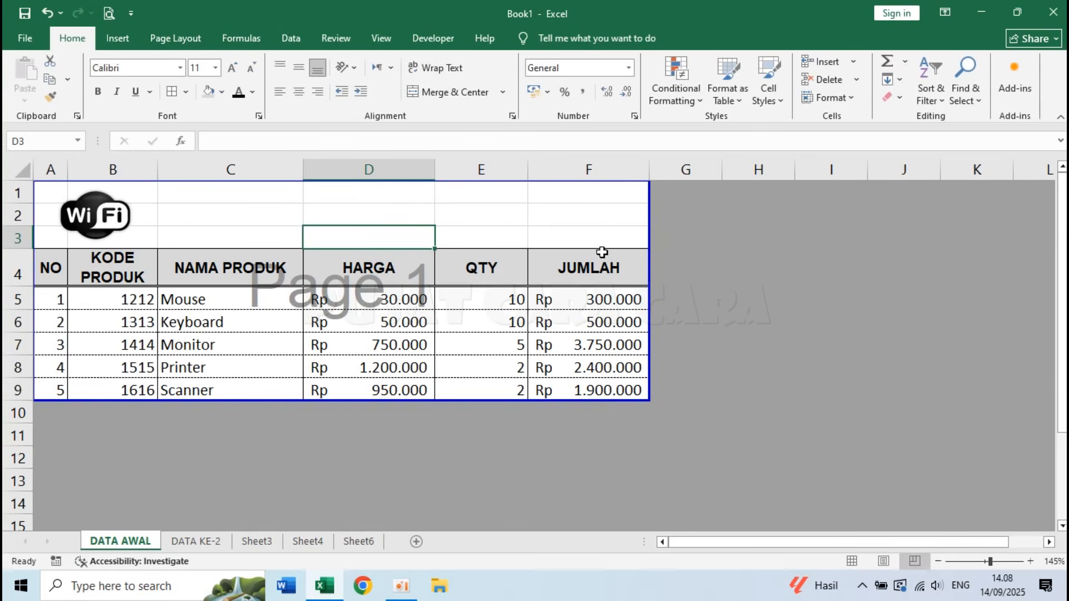
pyautogui.press('F12')
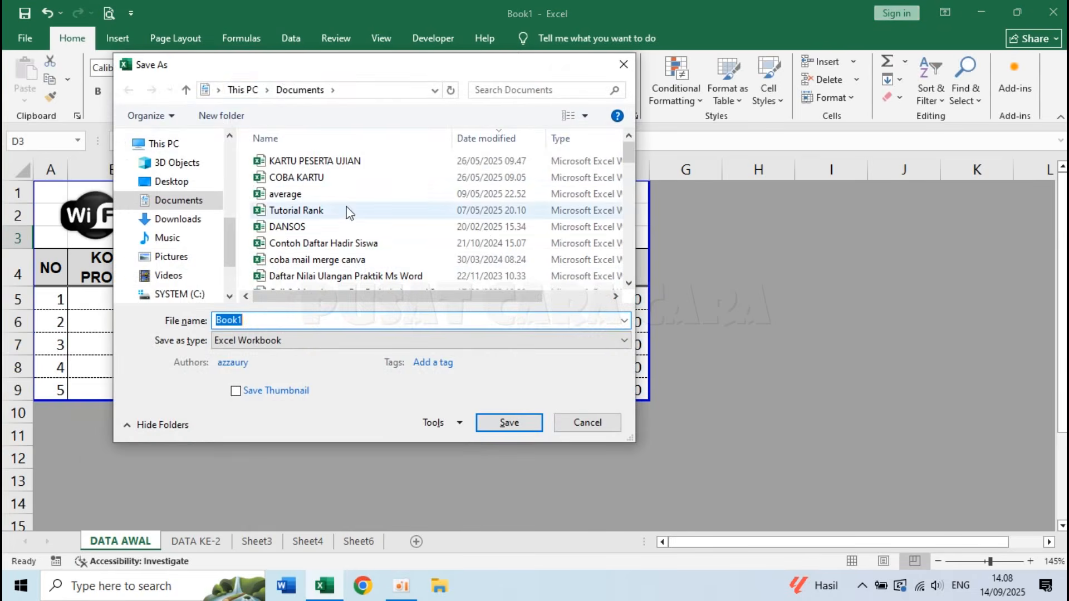
pyautogui.click(624, 64)
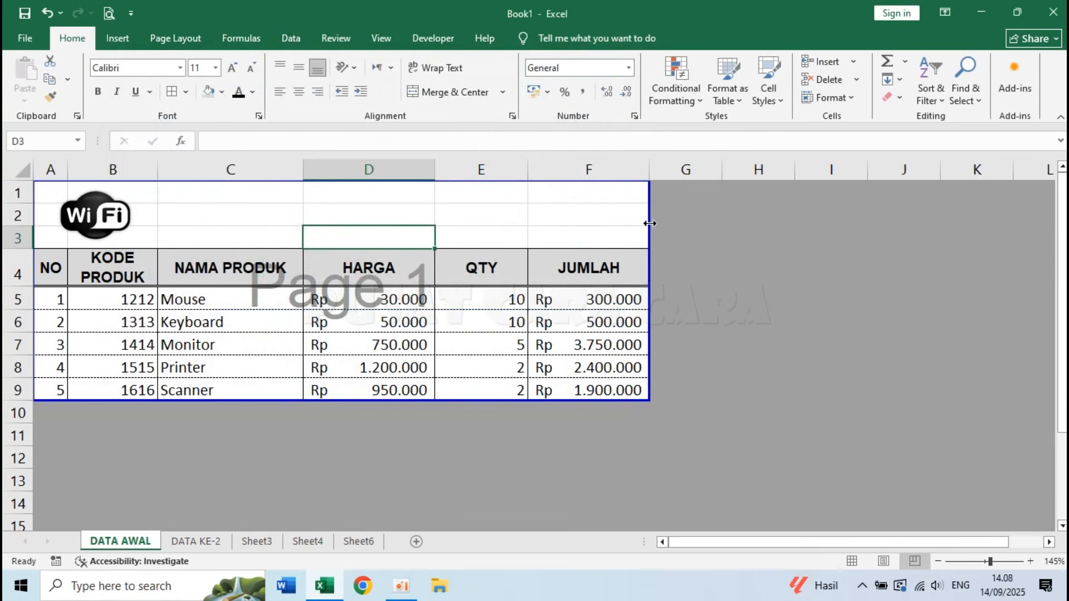
# Step: Save the workbook as Latihan Excel 1 in the Tutorial Microsoft Excel untuk Pemula folder inside Video Panjang on drive E
pyautogui.press('F12')
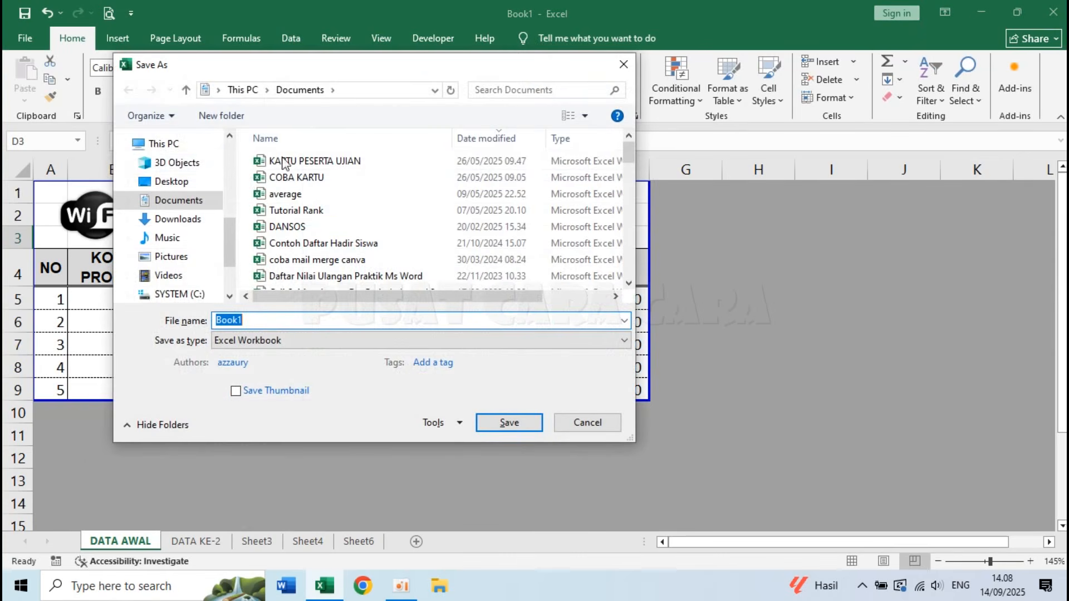
pyautogui.click(227, 168)
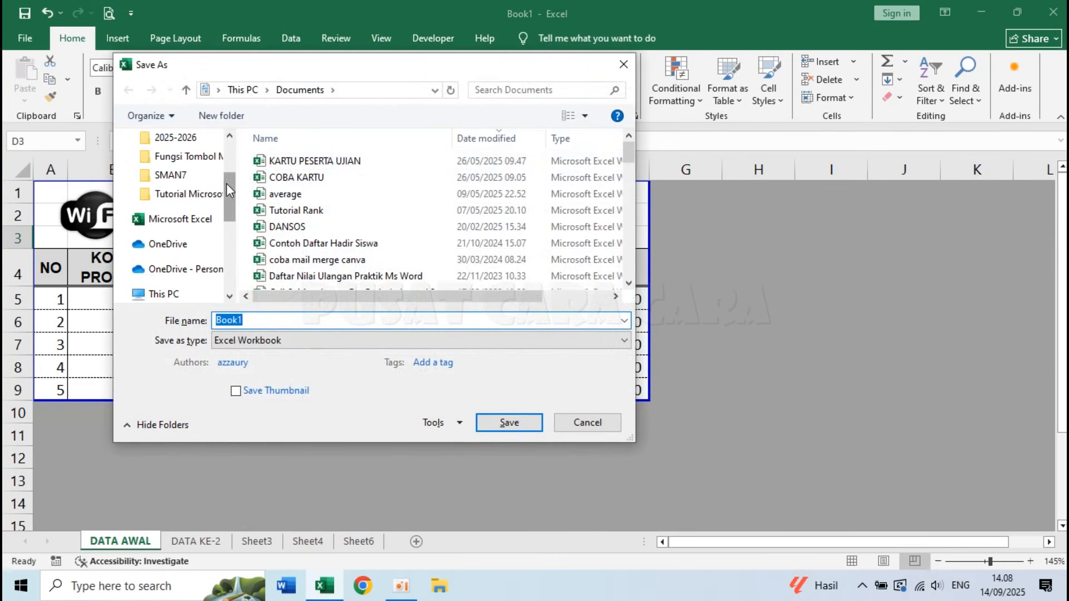
pyautogui.scroll(2, 226, 182)
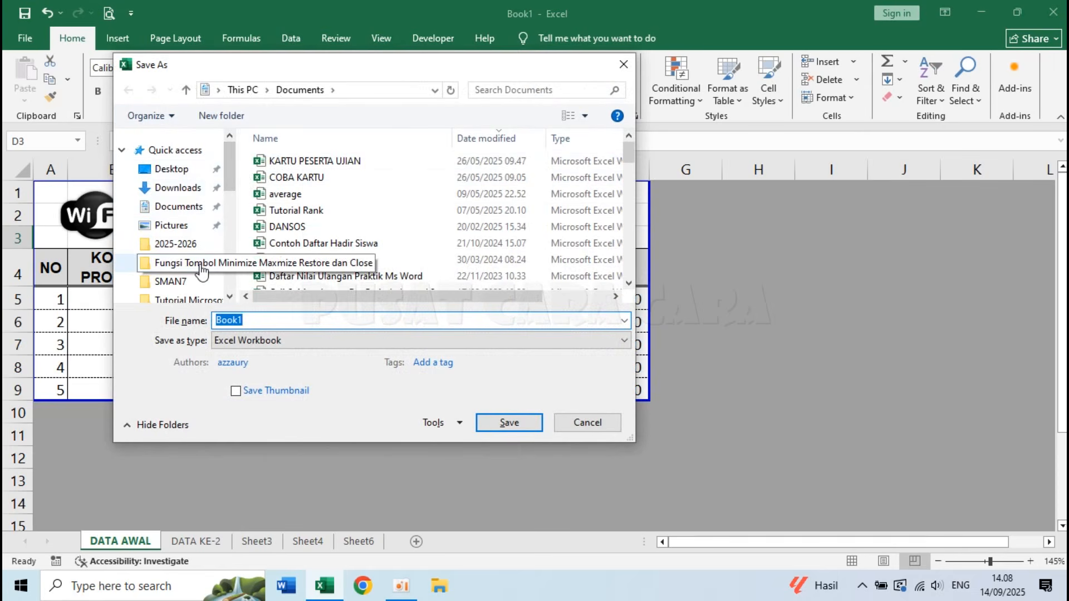
pyautogui.click(211, 300)
pyautogui.click(236, 89)
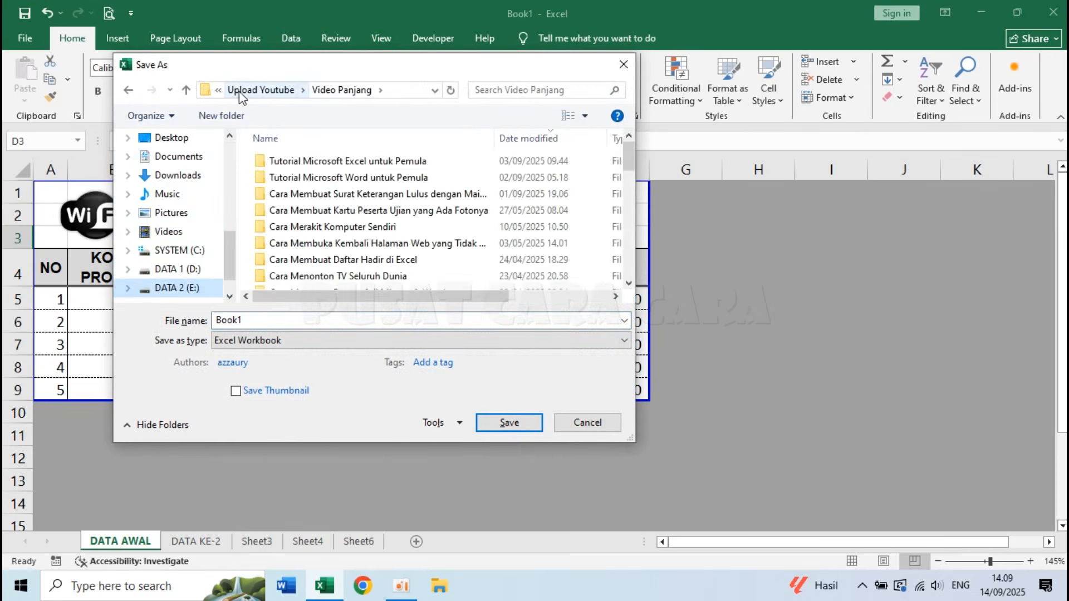
pyautogui.doubleClick(319, 161)
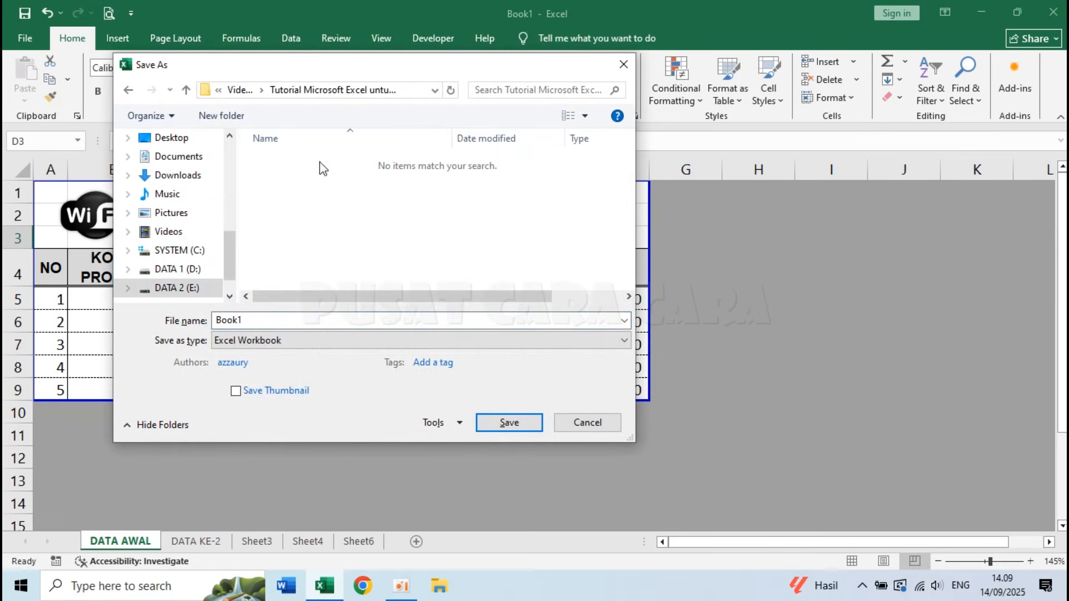
pyautogui.doubleClick(269, 319)
pyautogui.moveTo(331, 57); pyautogui.dragTo(740, 104)
pyautogui.write('Latihan Excel 1')
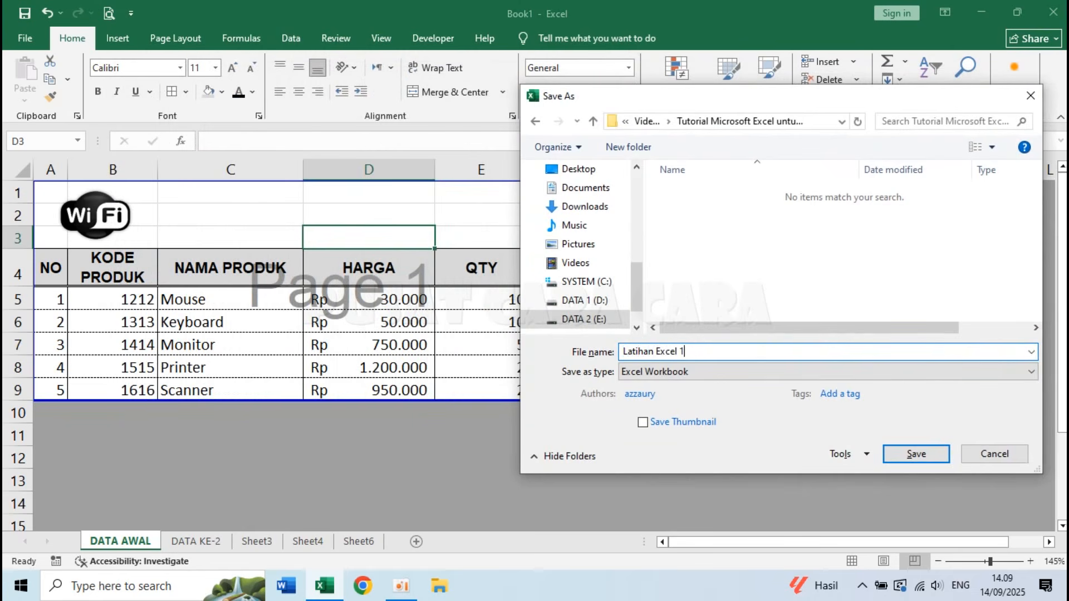
pyautogui.click(916, 454)
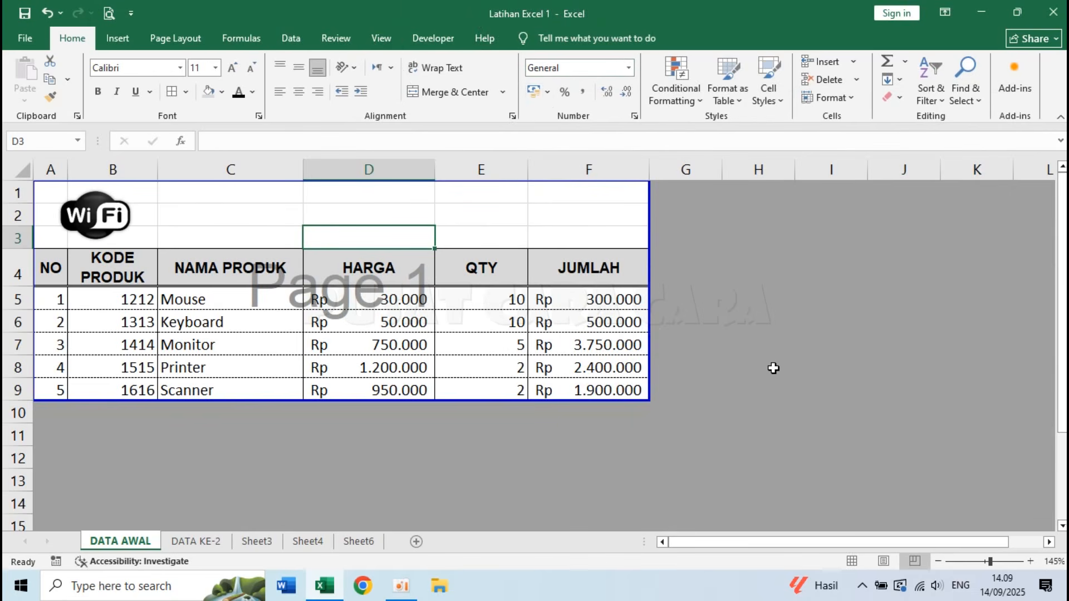
# Step: Close Excel, restart it and open Latihan Excel 1 by browsing to the Tutorial Microsoft Excel untuk Pemula folder
pyautogui.click(1054, 12)
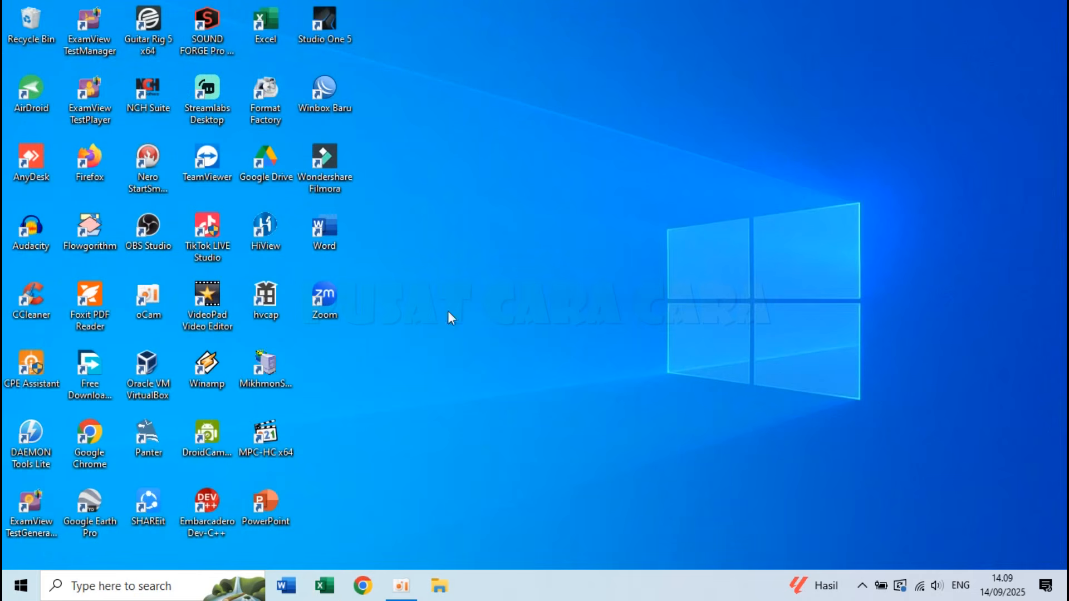
pyautogui.doubleClick(269, 25)
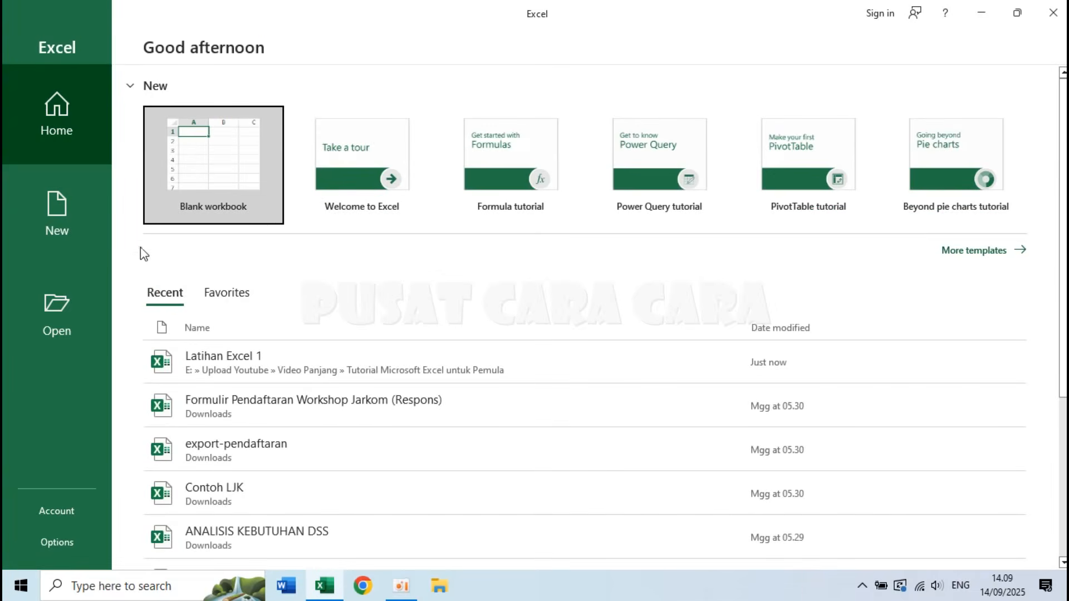
pyautogui.click(71, 301)
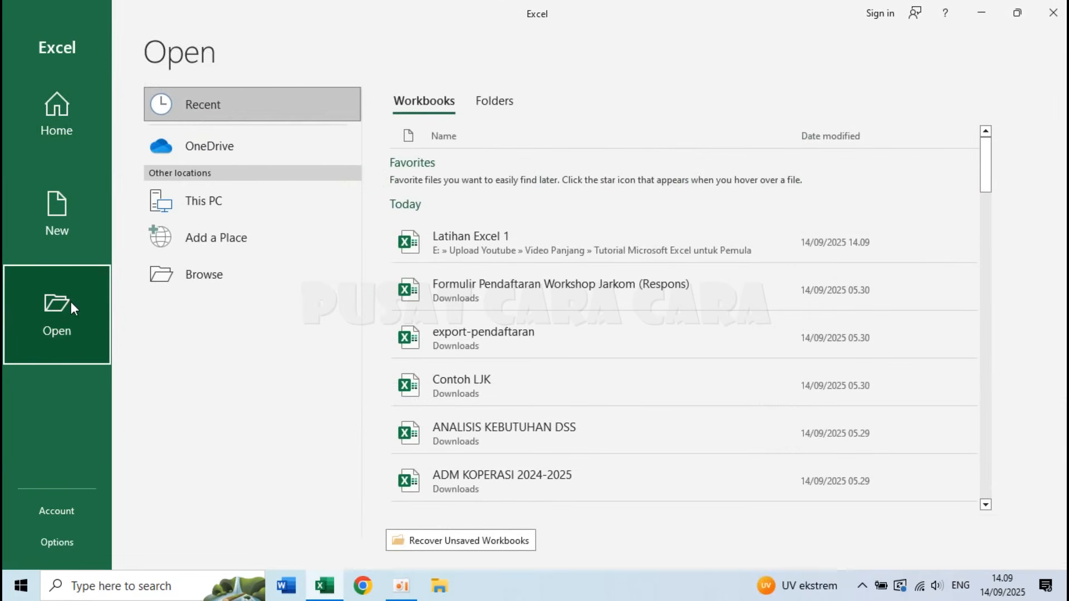
pyautogui.click(249, 274)
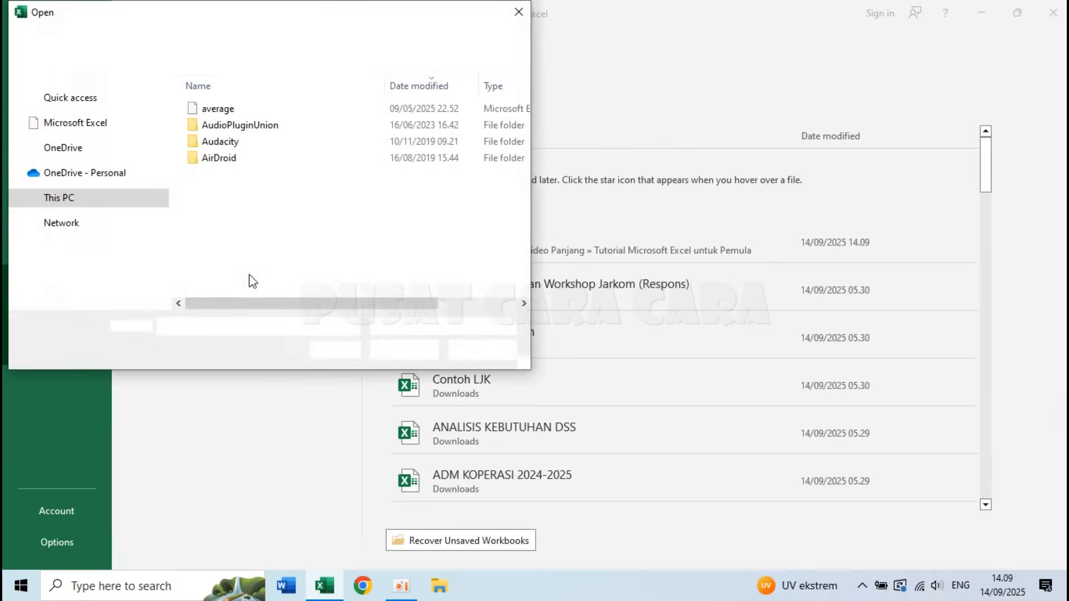
pyautogui.click(164, 173)
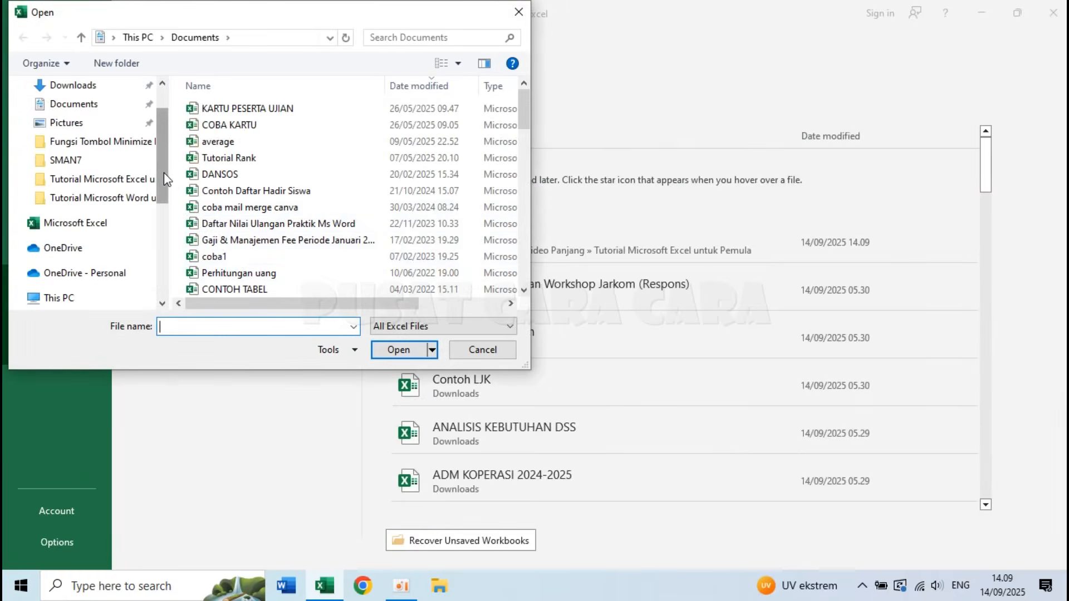
pyautogui.click(113, 182)
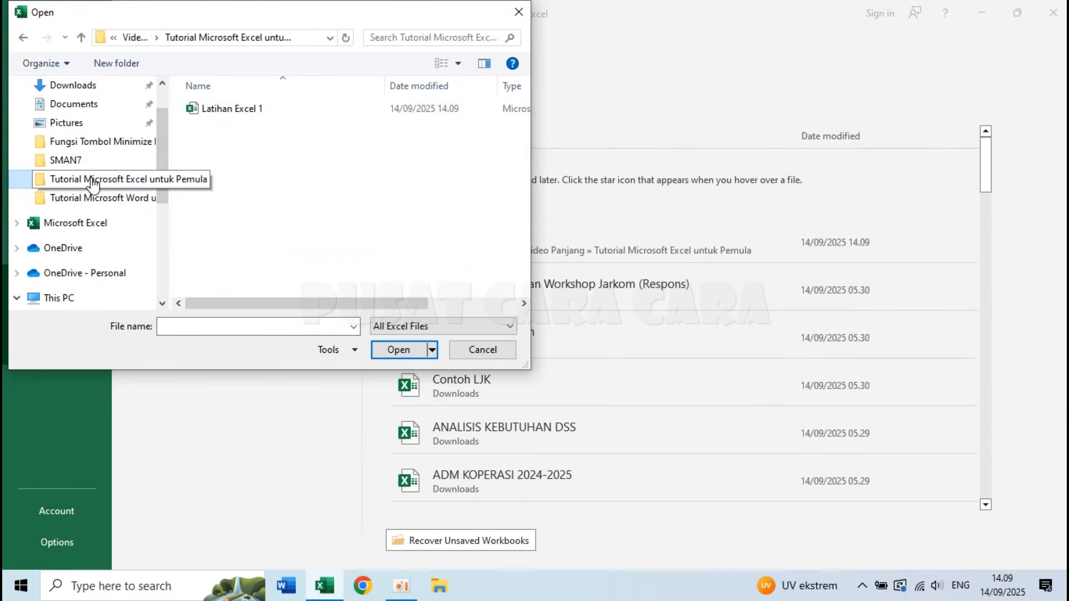
pyautogui.click(227, 115)
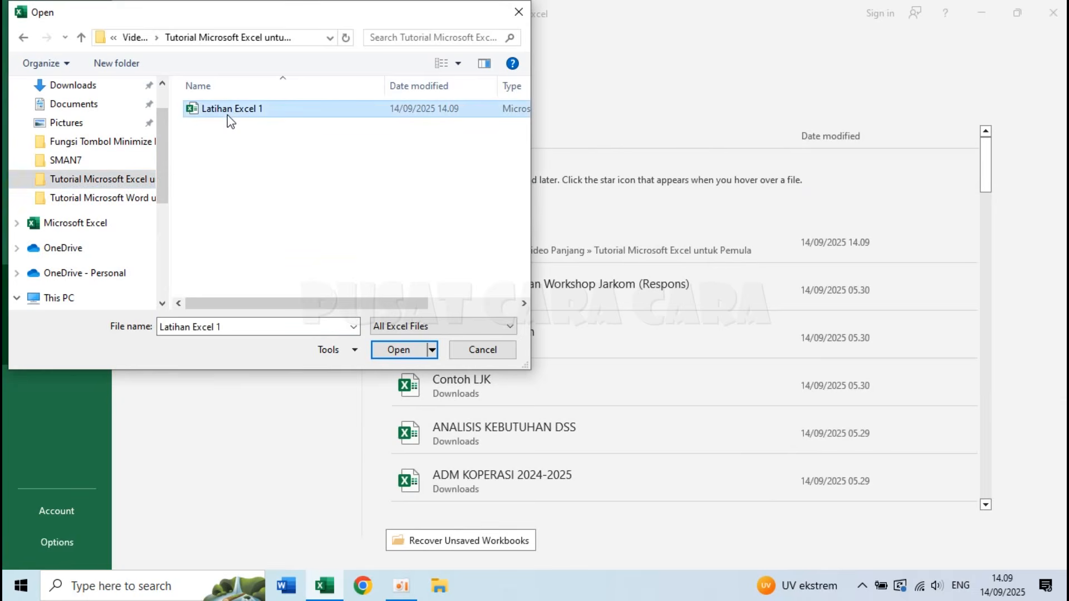
pyautogui.click(419, 349)
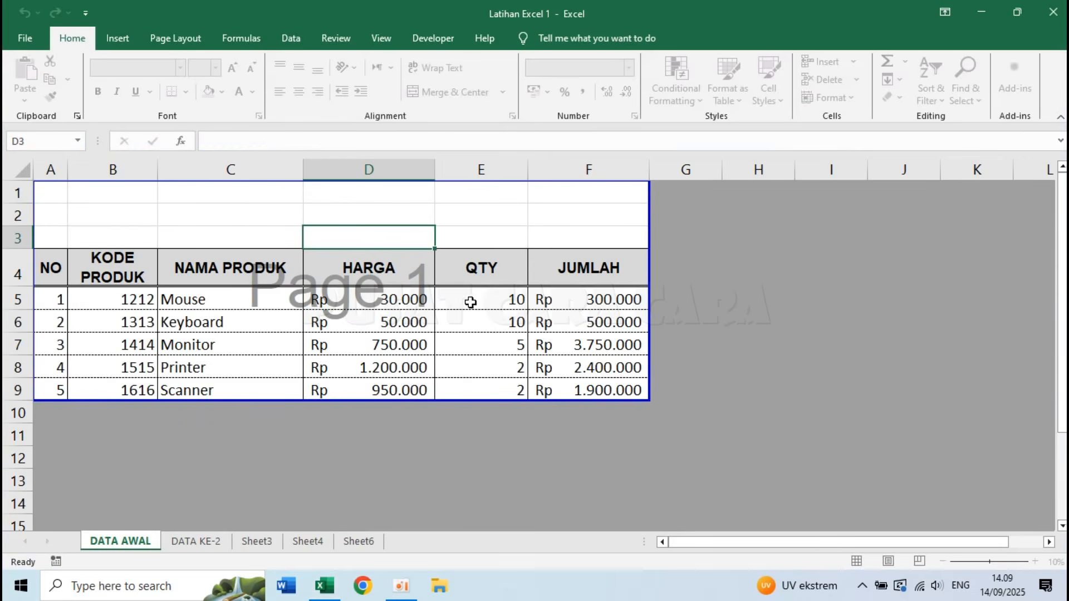
pyautogui.click(258, 214)
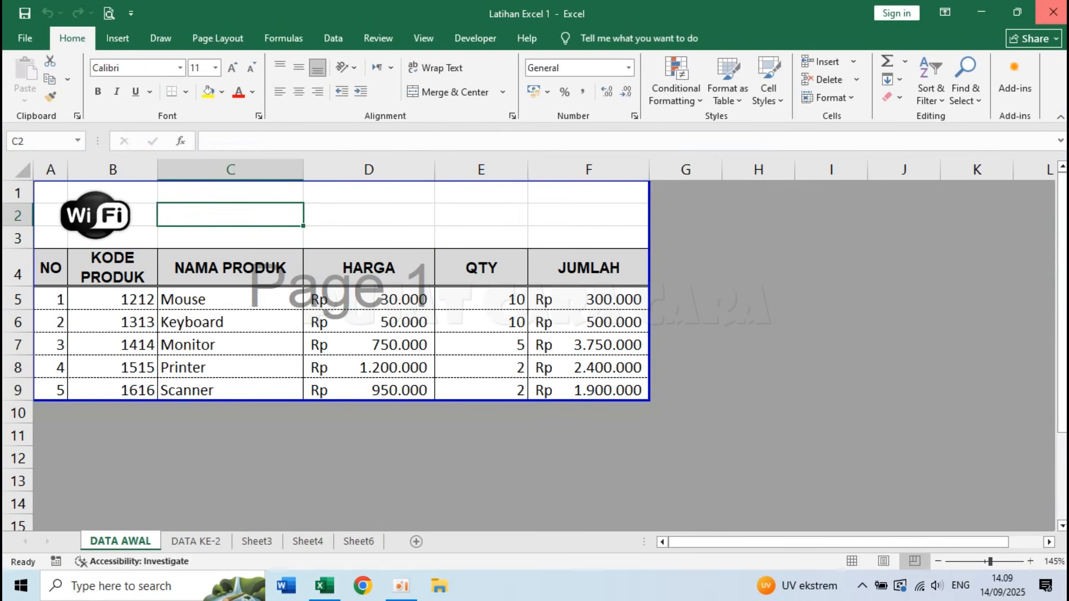
# Step: Close Excel and reopen Latihan Excel 1 through File Explorer from the Tutorial Microsoft Excel untuk Pemula folder
pyautogui.click(1052, 12)
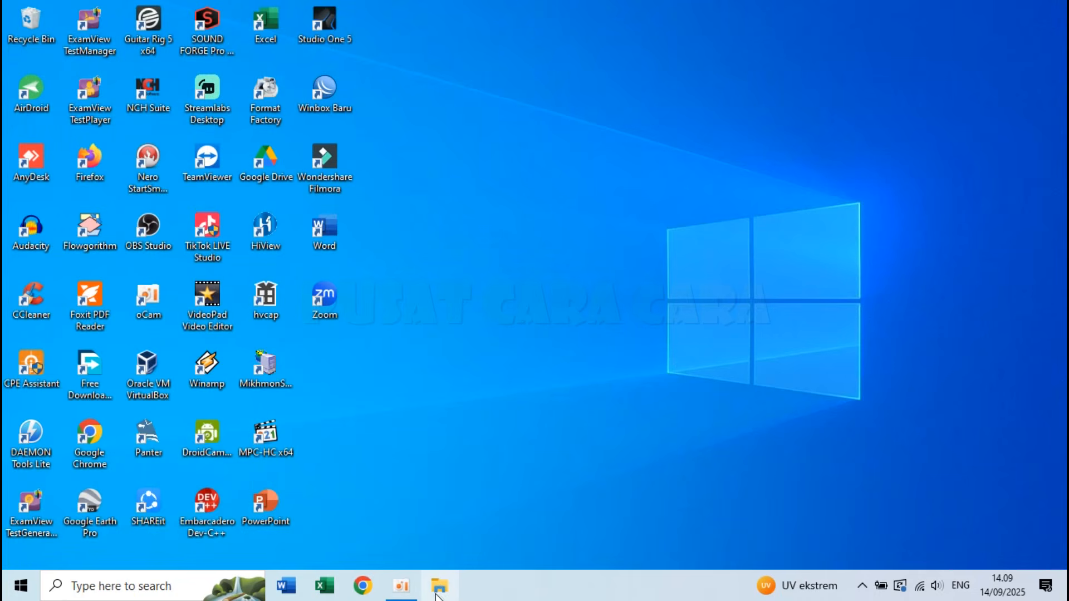
pyautogui.click(438, 595)
pyautogui.click(1052, 12)
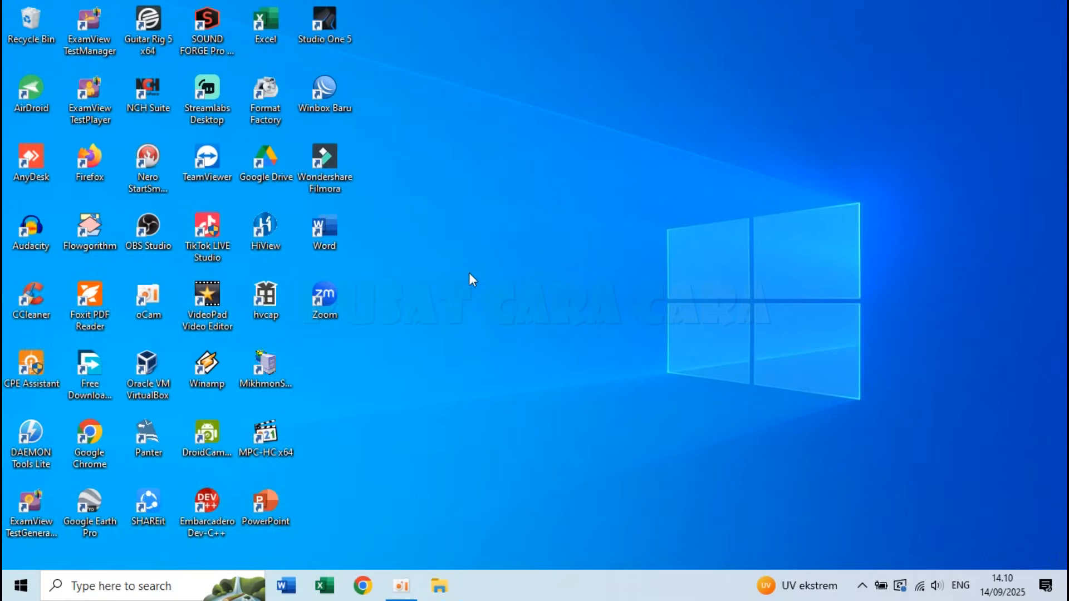
pyautogui.rightClick(17, 591)
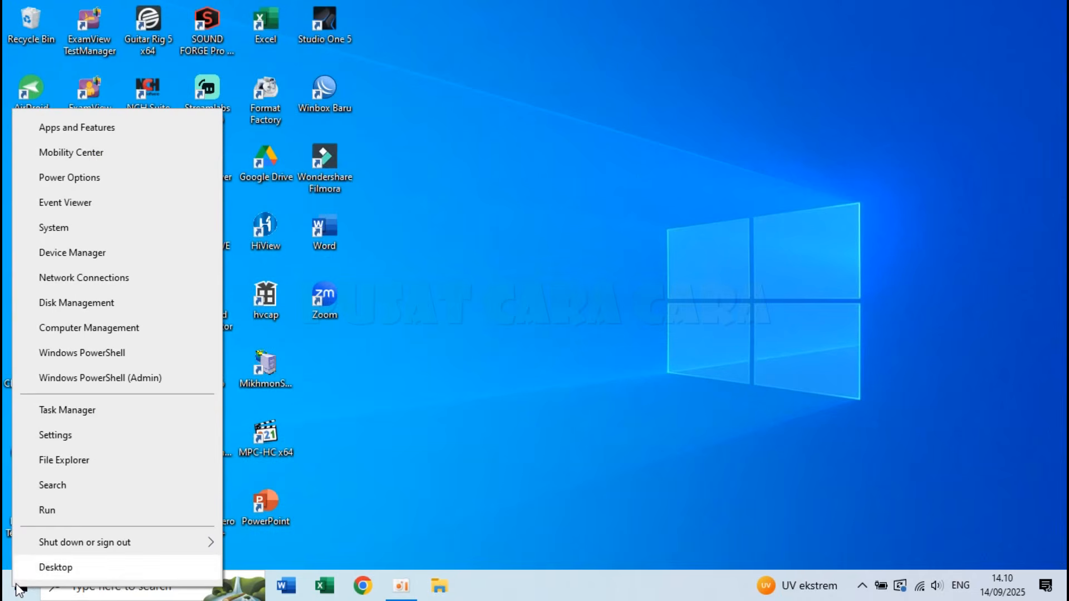
pyautogui.click(85, 462)
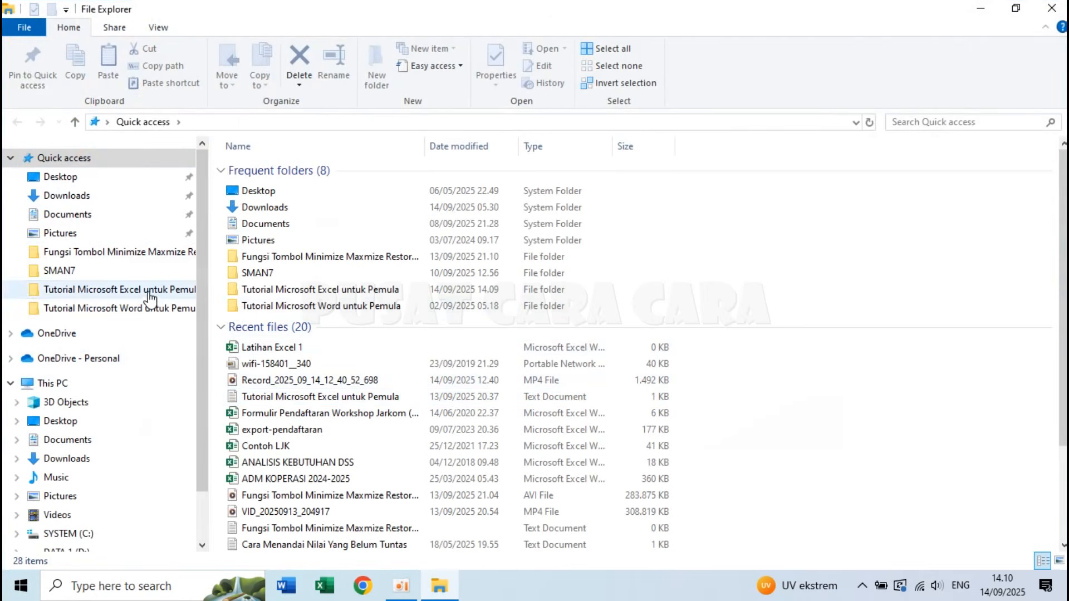
pyautogui.click(150, 296)
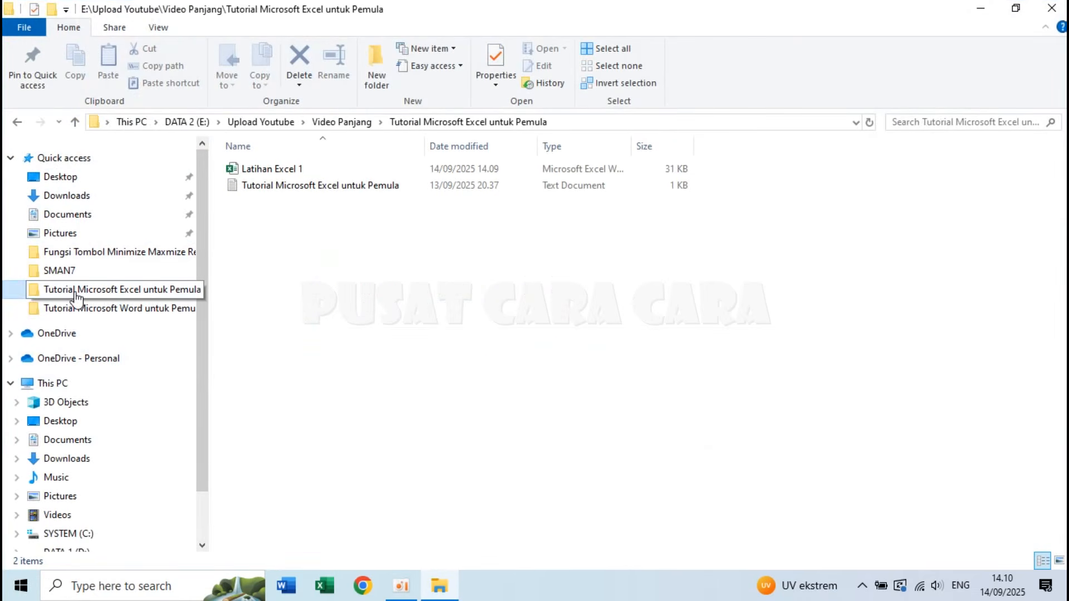
pyautogui.click(275, 172)
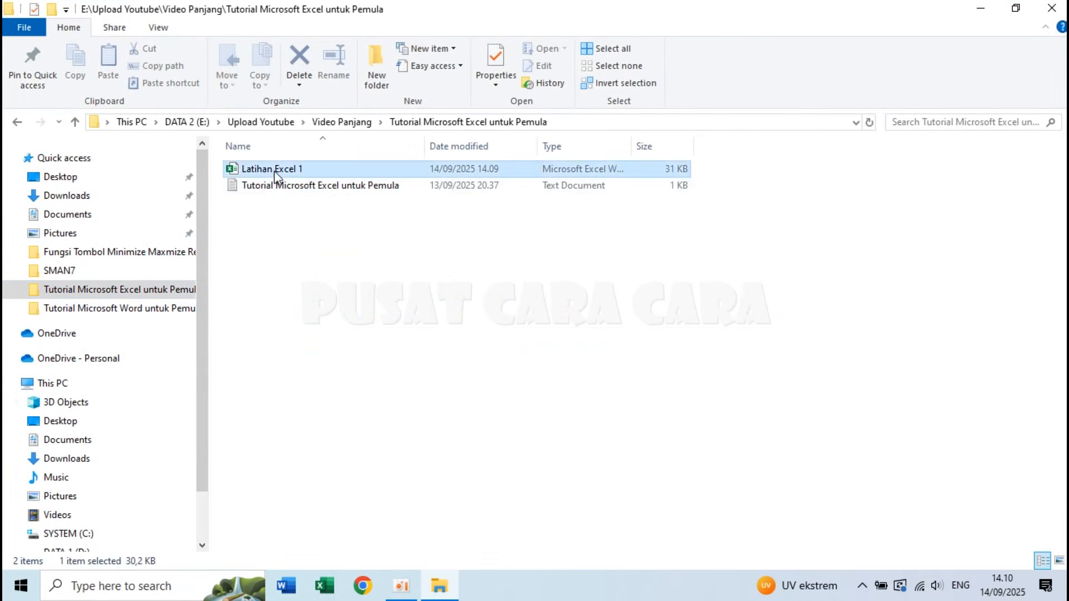
pyautogui.doubleClick(275, 172)
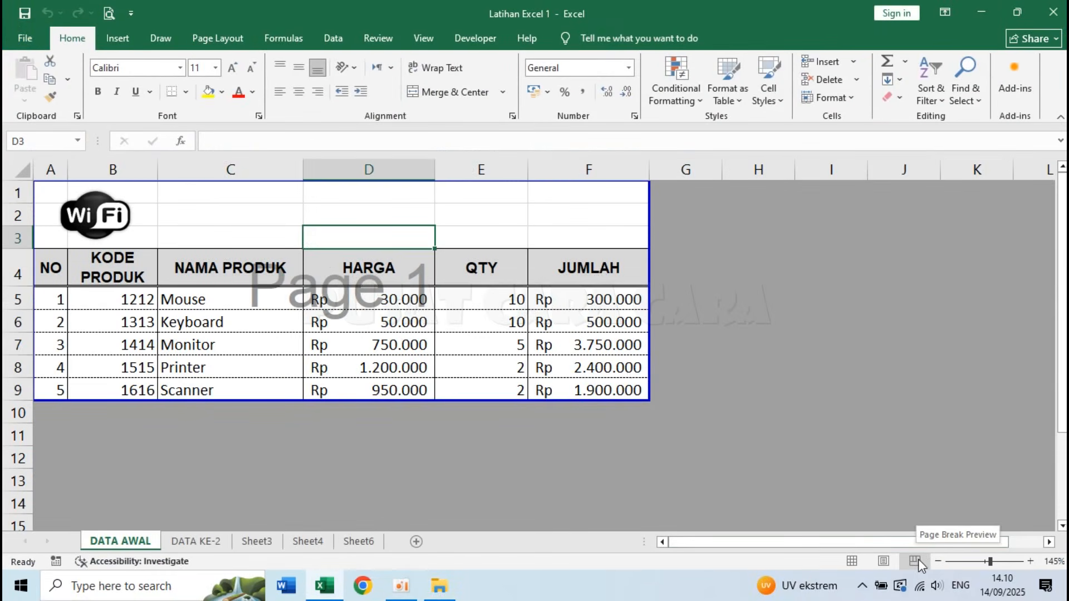
# Step: Switch the DATA AWAL sheet from Page Break Preview to Normal view and select cell D2
pyautogui.click(851, 562)
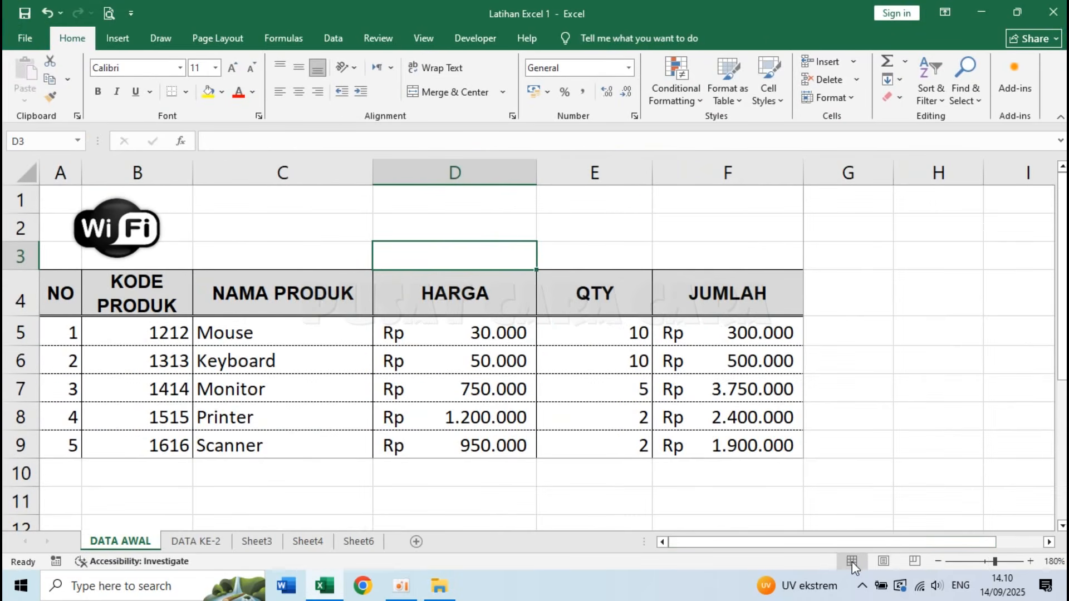
pyautogui.click(644, 238)
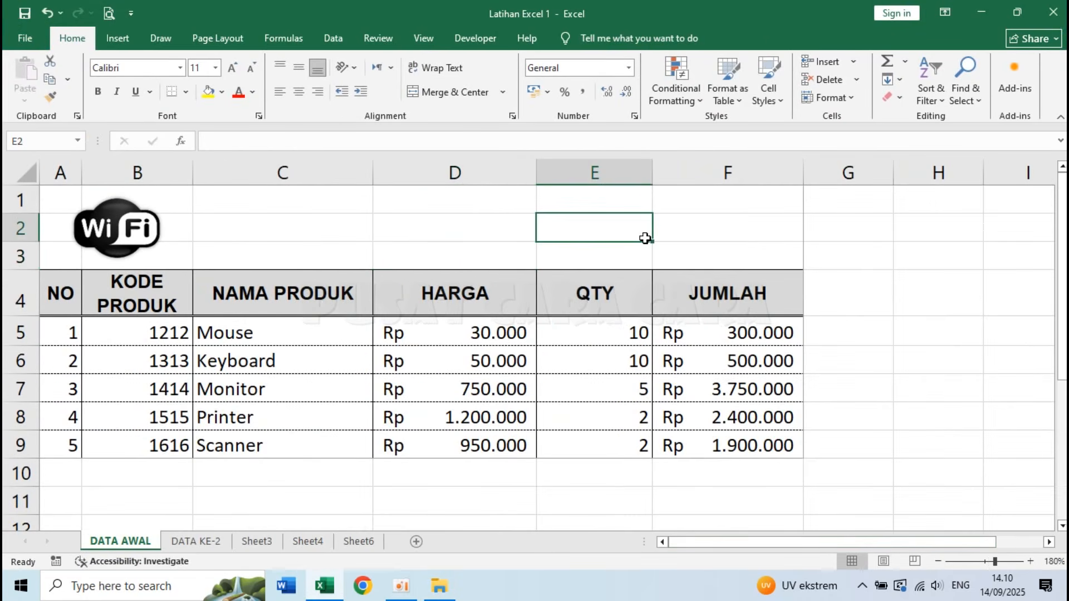
pyautogui.click(420, 228)
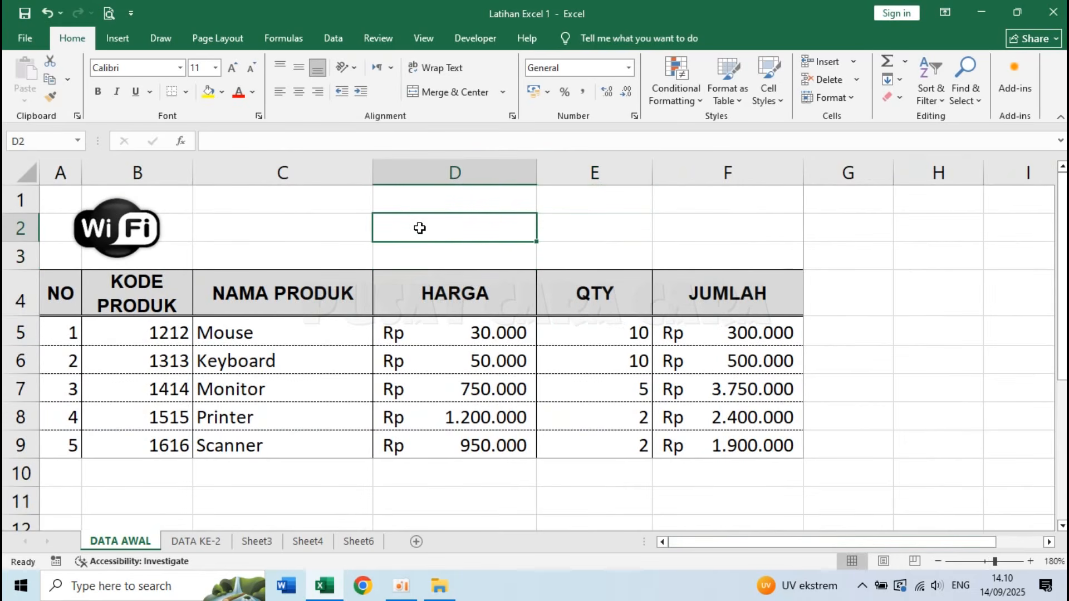